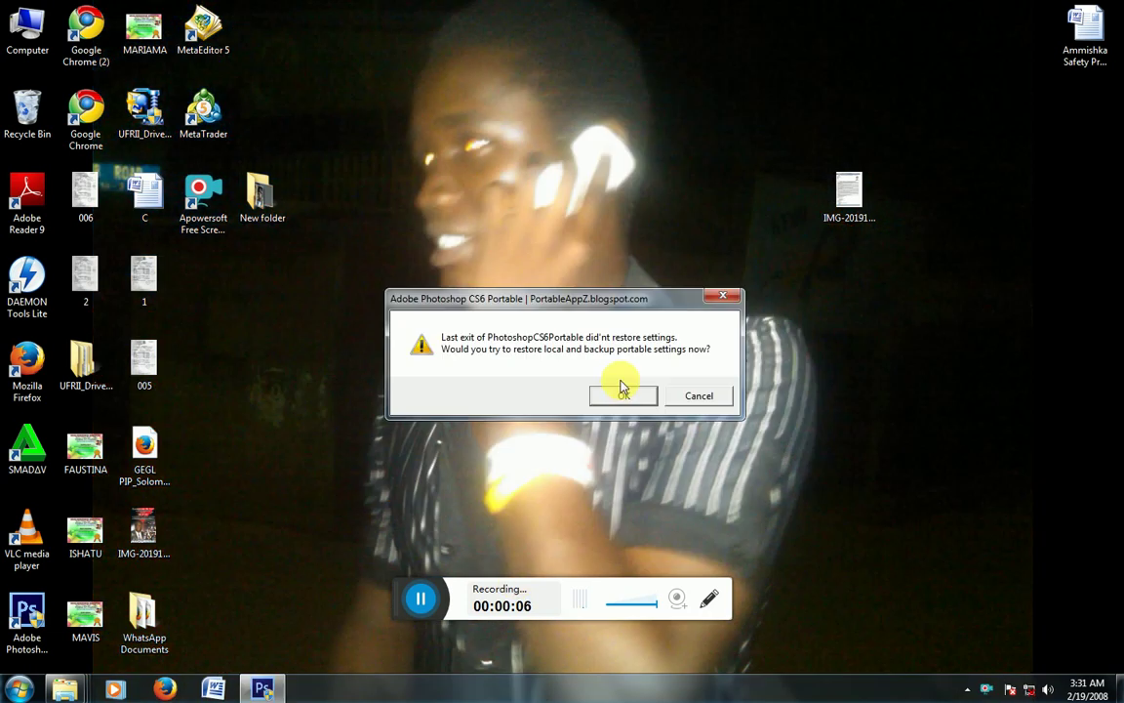
Confirm the PhotoshopCS6Portable restore-settings prompt and let Photoshop load to an empty workspace
{"action": "left_click", "coordinate": [625, 394]}
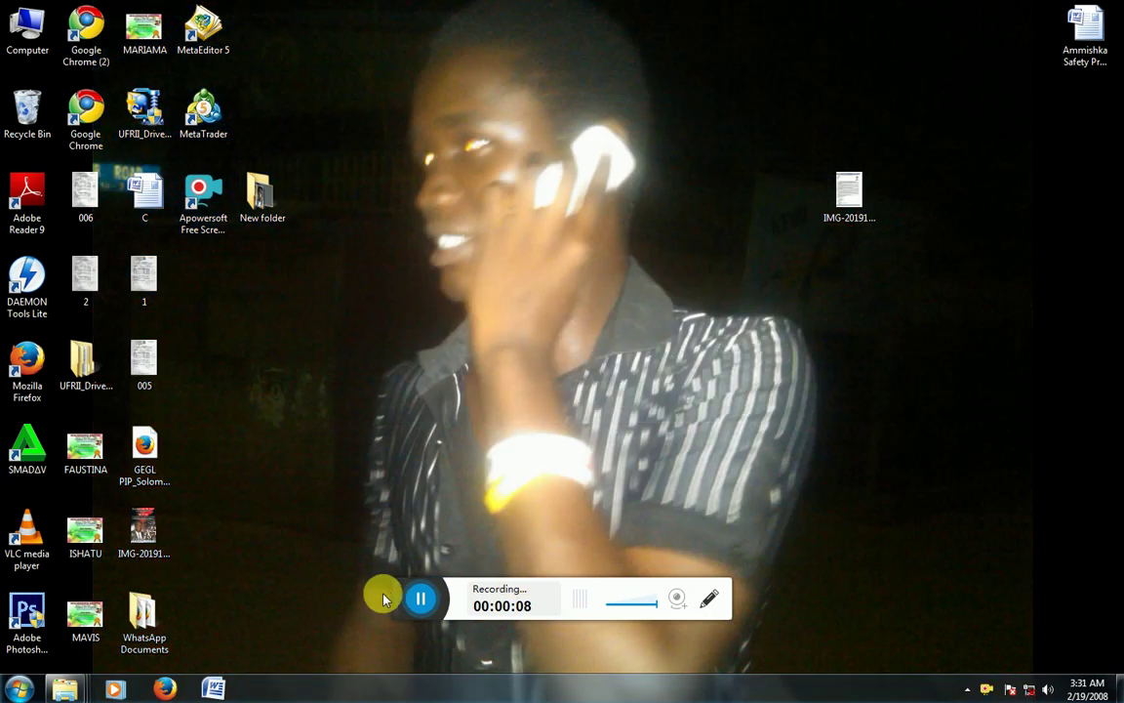
{"action": "mouse_move", "coordinate": [390, 598]}
{"action": "left_mouse_down"}
{"action": "mouse_move", "coordinate": [400, 695]}
{"action": "mouse_move", "coordinate": [425, 686]}
{"action": "left_mouse_up"}
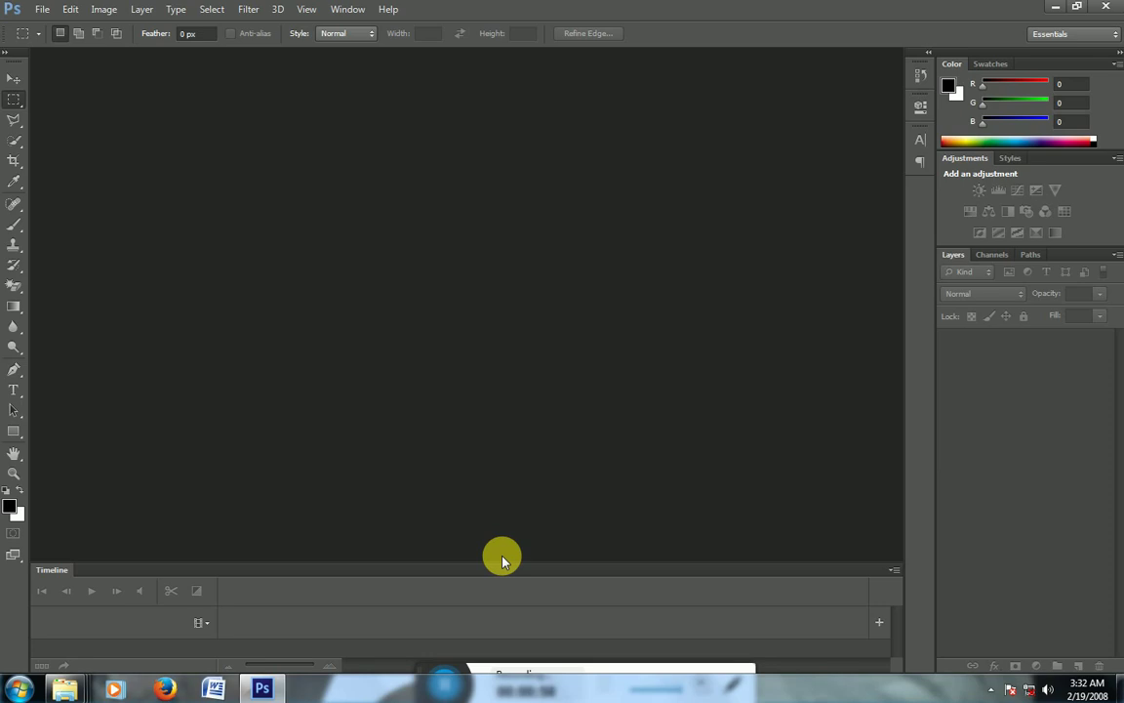
Create a DL document (110 × 220 mm, 300 ppi) and rotate it 90° CW to landscape
{"action": "left_click", "coordinate": [15, 77]}
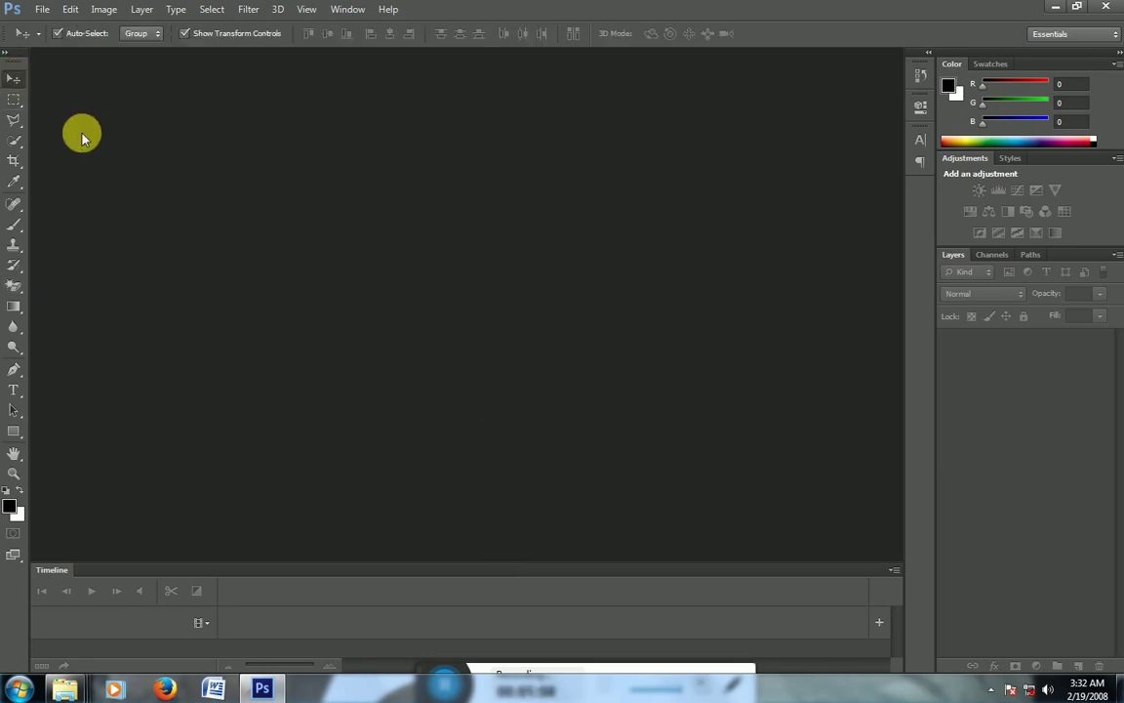
{"action": "key", "text": "ctrl+n"}
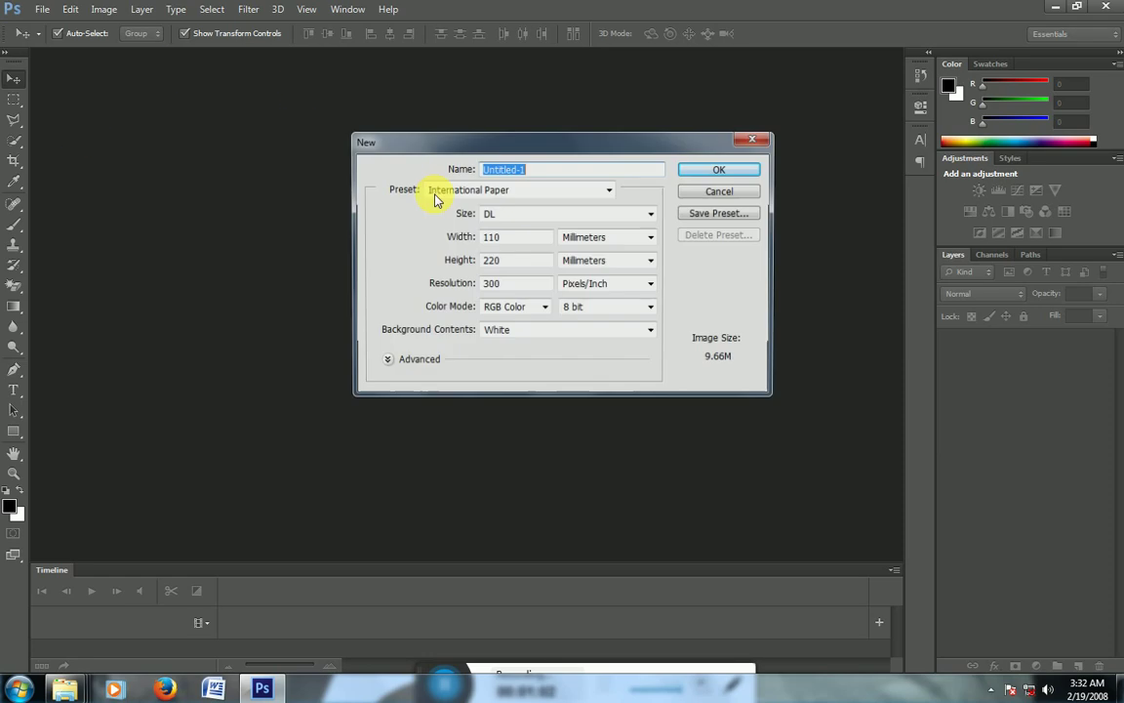
{"action": "left_click", "coordinate": [721, 171]}
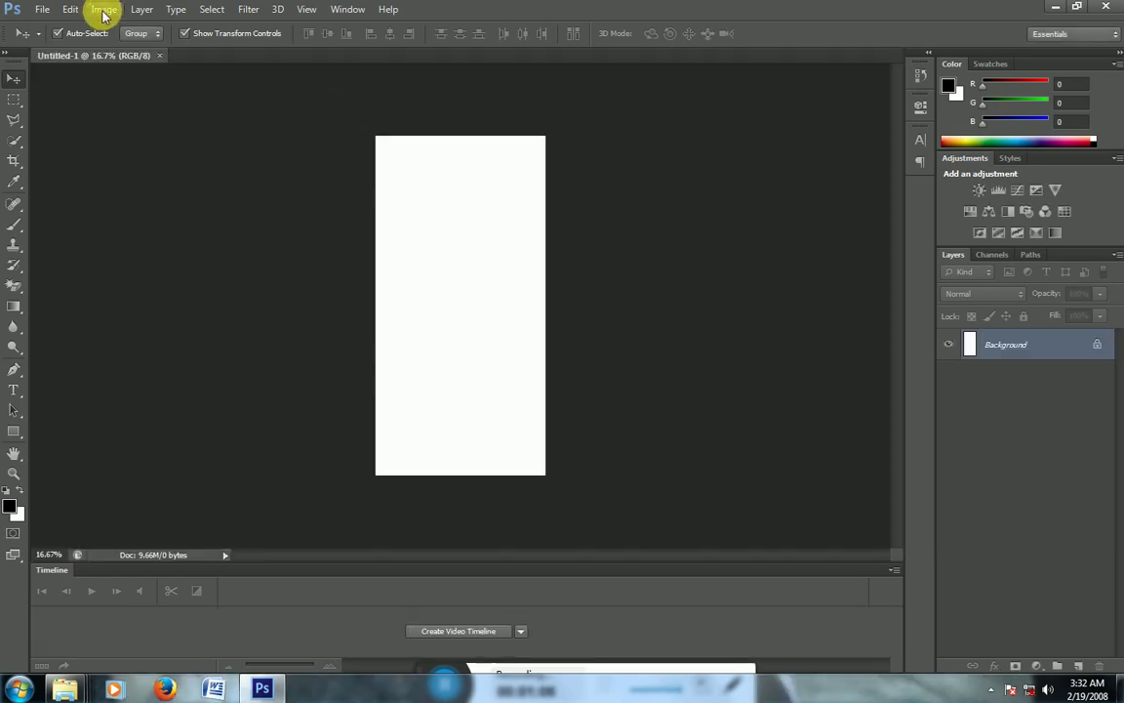
{"action": "left_click", "coordinate": [103, 10]}
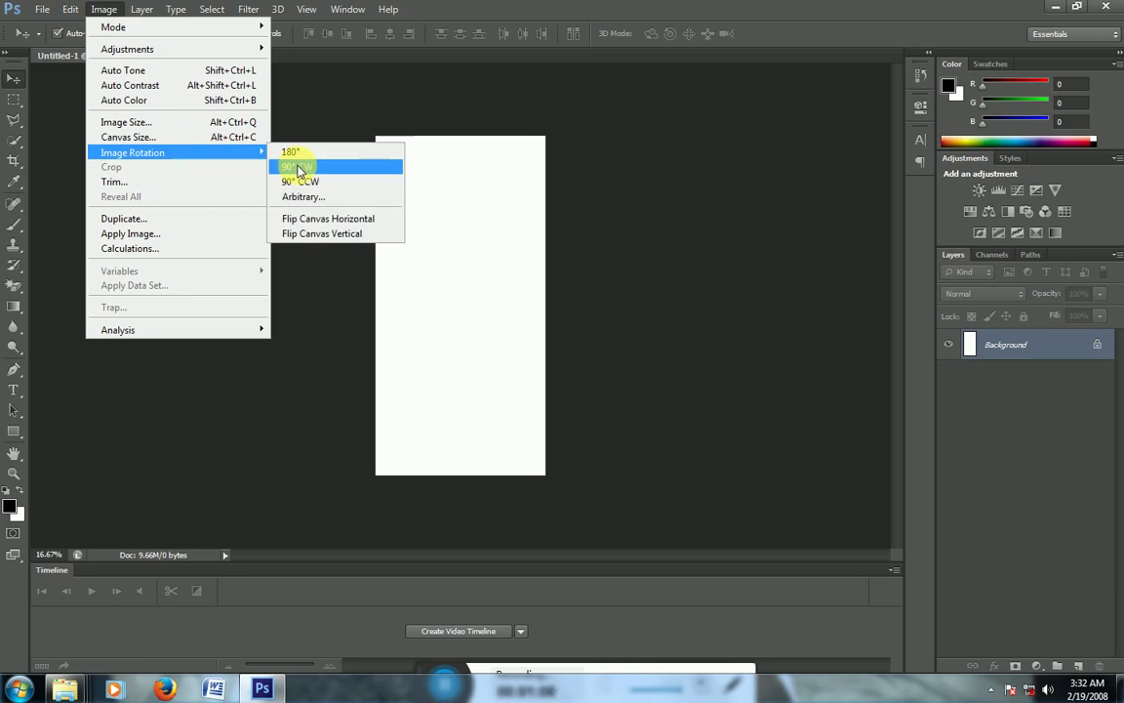
{"action": "mouse_move", "coordinate": [132, 152]}
{"action": "left_click", "coordinate": [300, 169]}
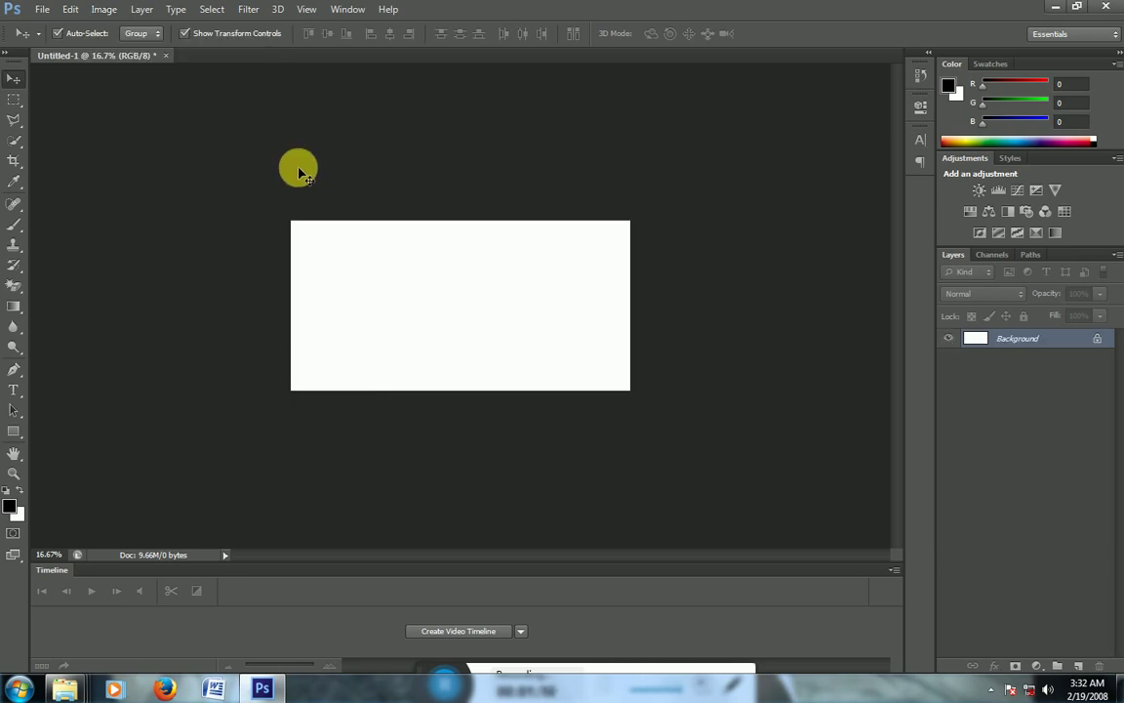
{"action": "key", "text": "ctrl+plus"}
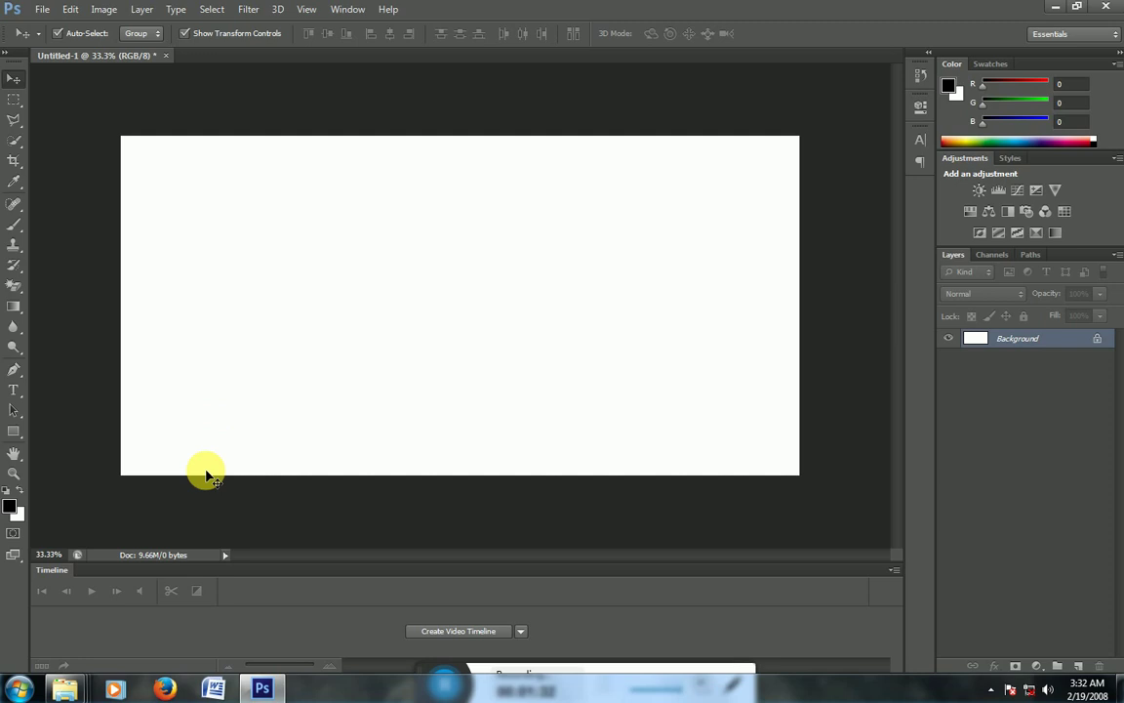
Start a 30 pt Calibri text line near the top of the page reading 'THE'
{"action": "left_click", "coordinate": [44, 8]}
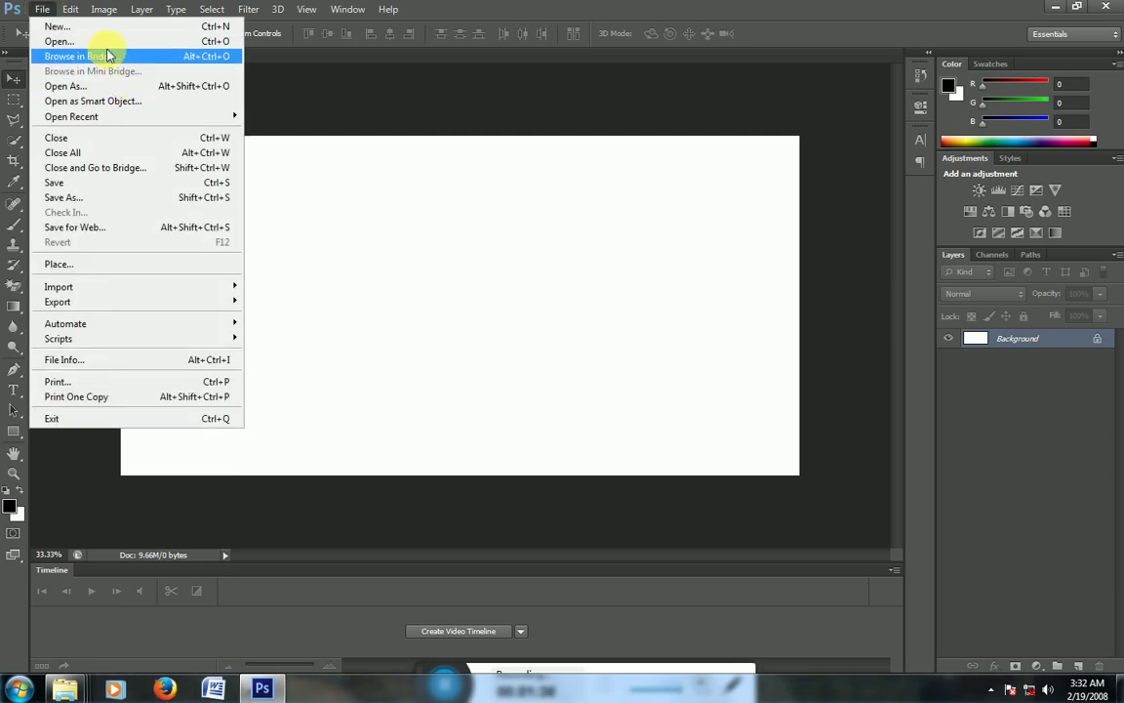
{"action": "left_click", "coordinate": [322, 63]}
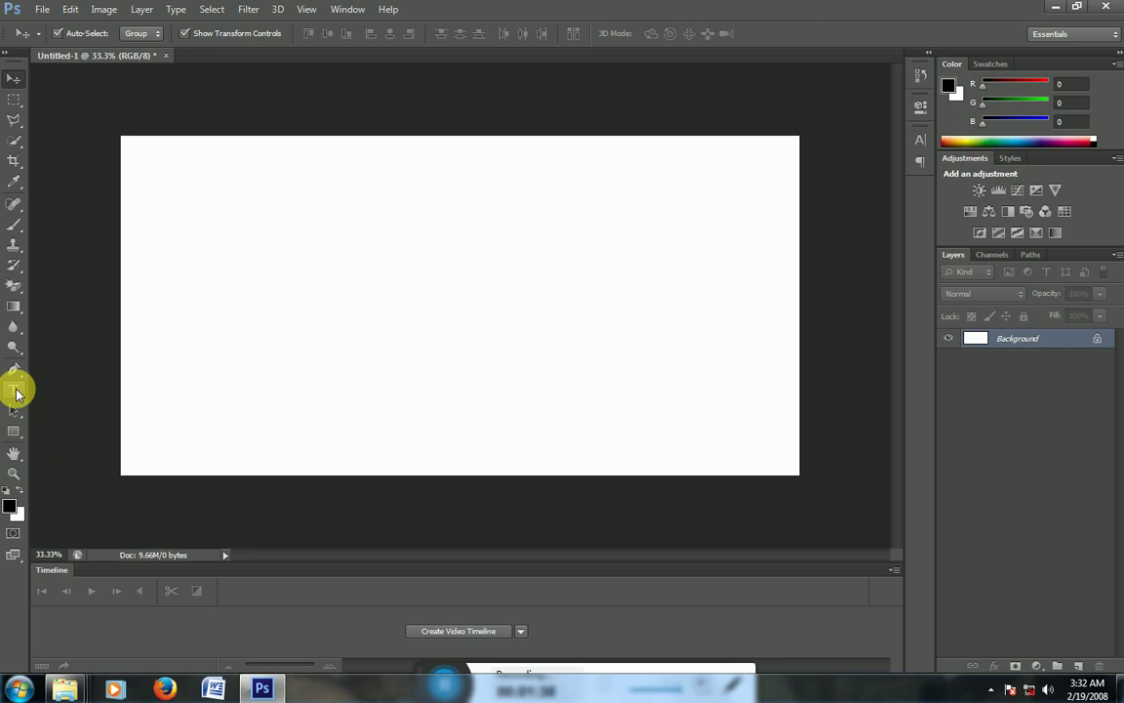
{"action": "left_click", "coordinate": [13, 390]}
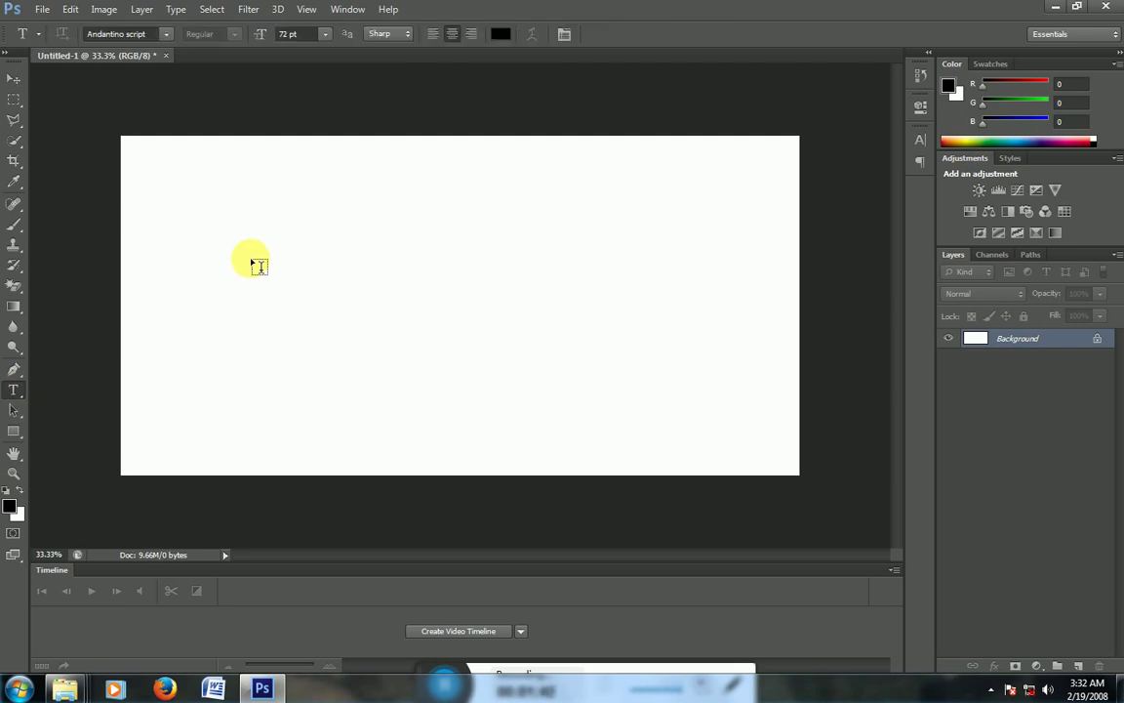
{"action": "left_click", "coordinate": [252, 246]}
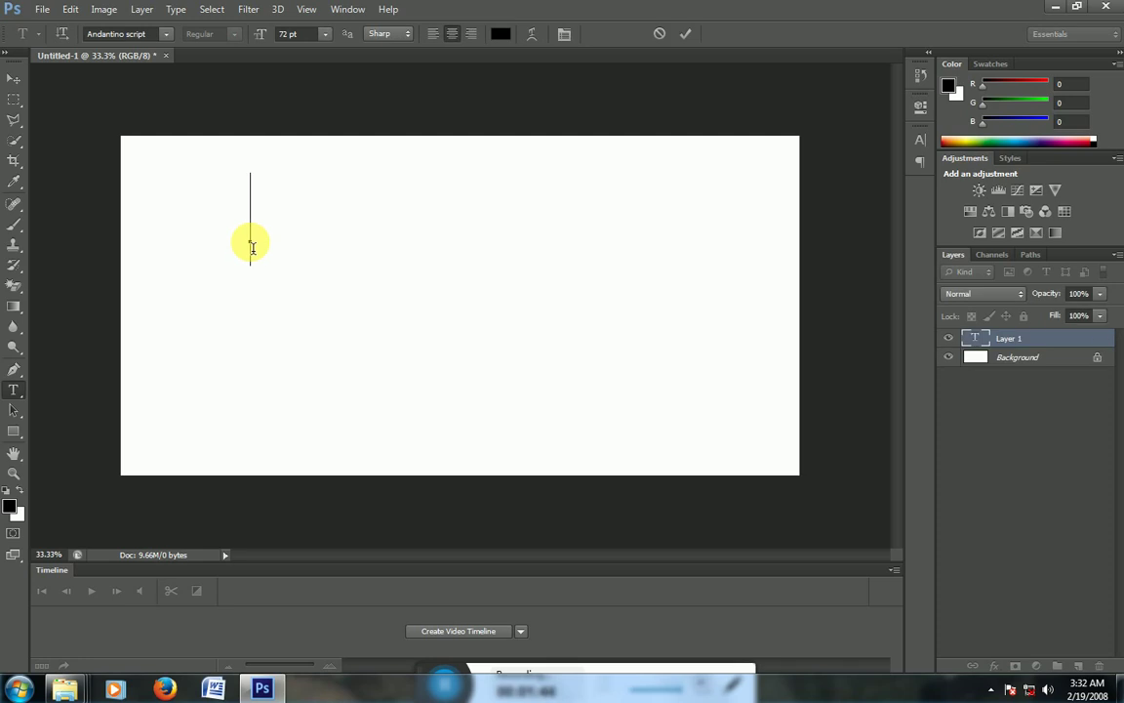
{"action": "left_click", "coordinate": [325, 34]}
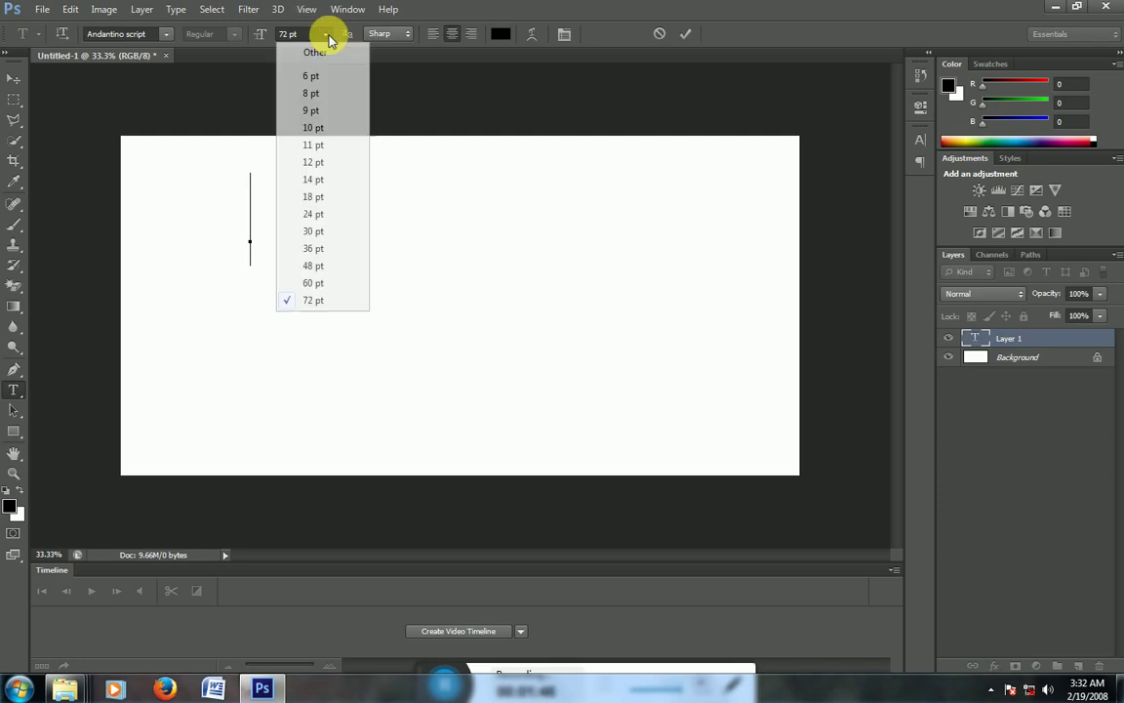
{"action": "left_click", "coordinate": [326, 232]}
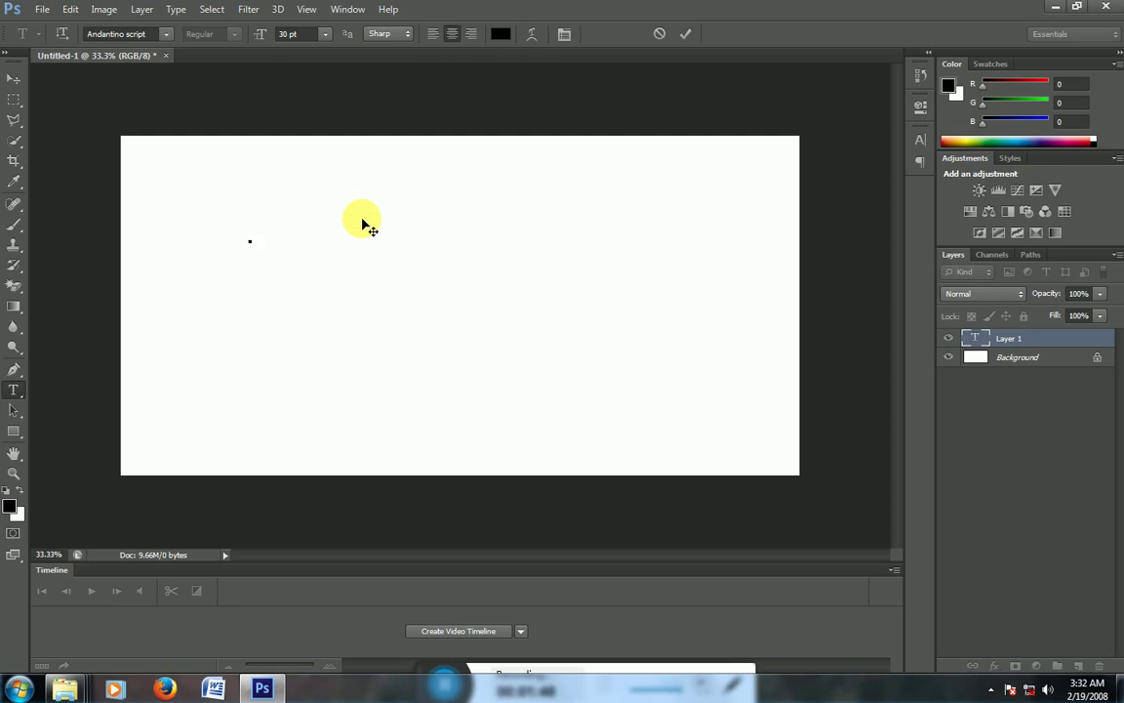
{"action": "type", "text": "T"}
{"action": "type", "text": "HE"}
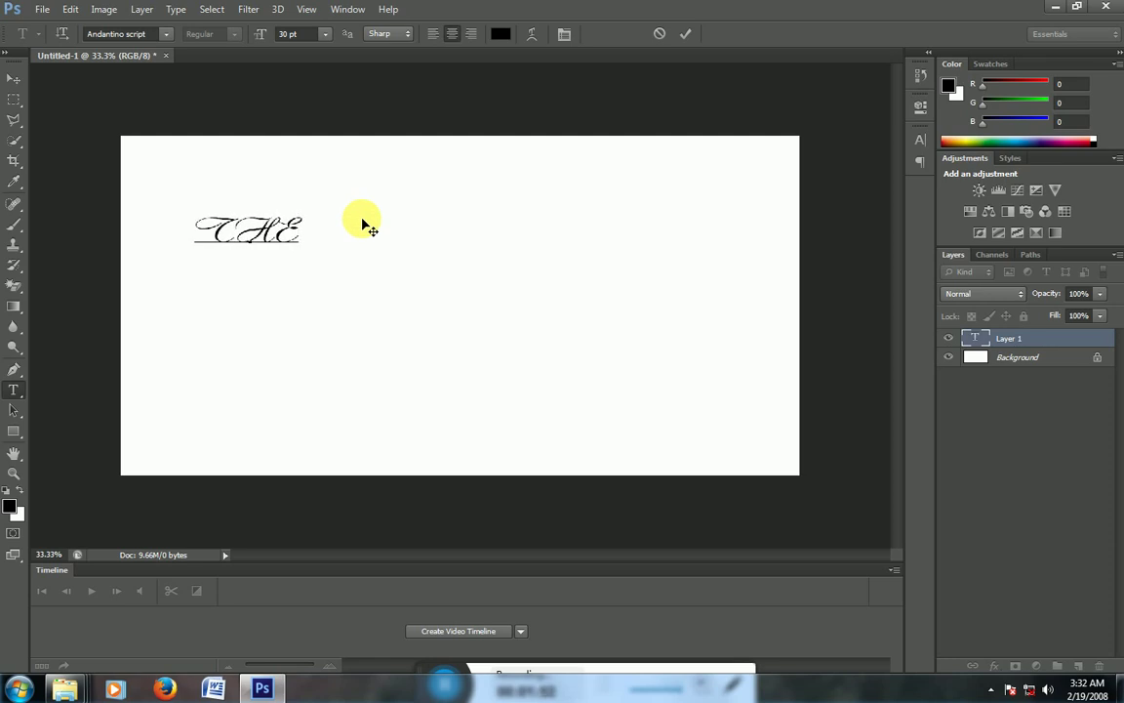
{"action": "key", "text": "ctrl+a"}
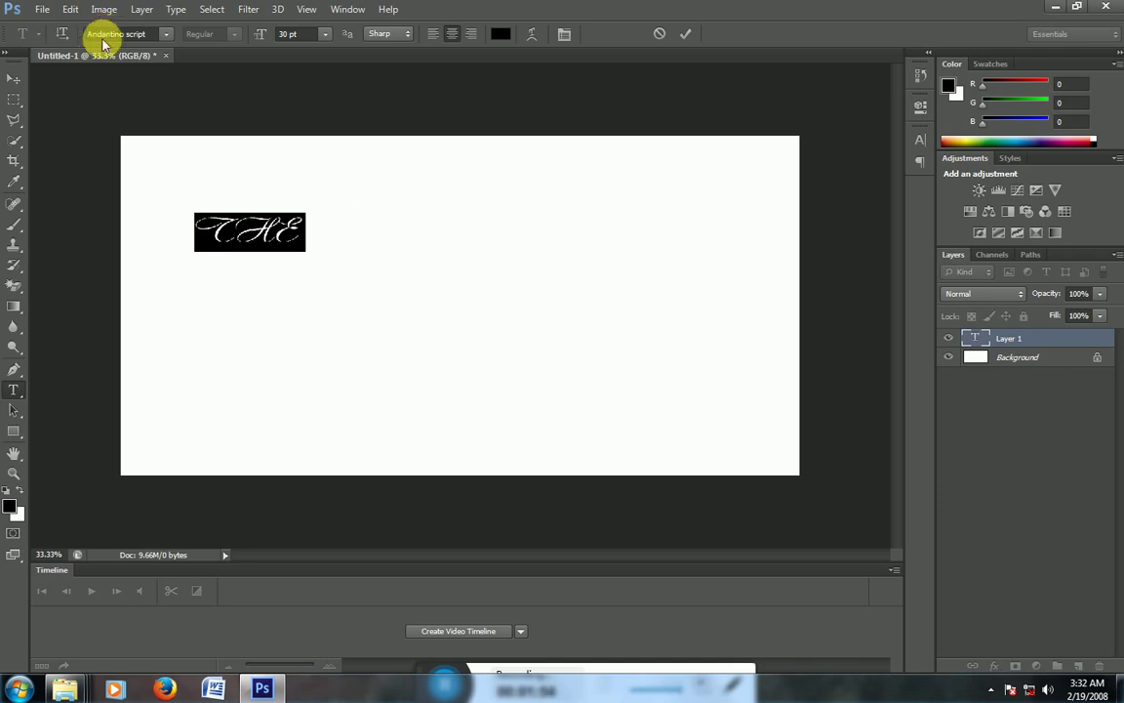
{"action": "left_click", "coordinate": [108, 36]}
{"action": "type", "text": "c"}
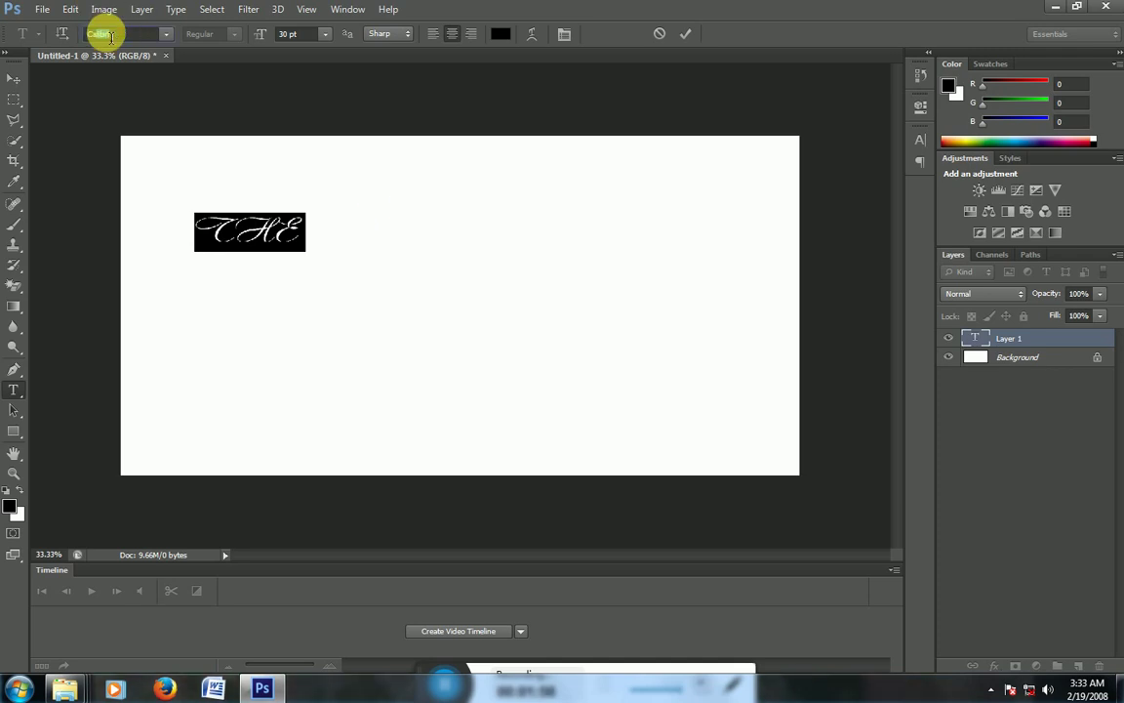
{"action": "key", "text": "Return"}
Complete the heading as 'THE DIVINE HEALERS CHURCH', centre-aligned and Bold
{"action": "left_click", "coordinate": [283, 232]}
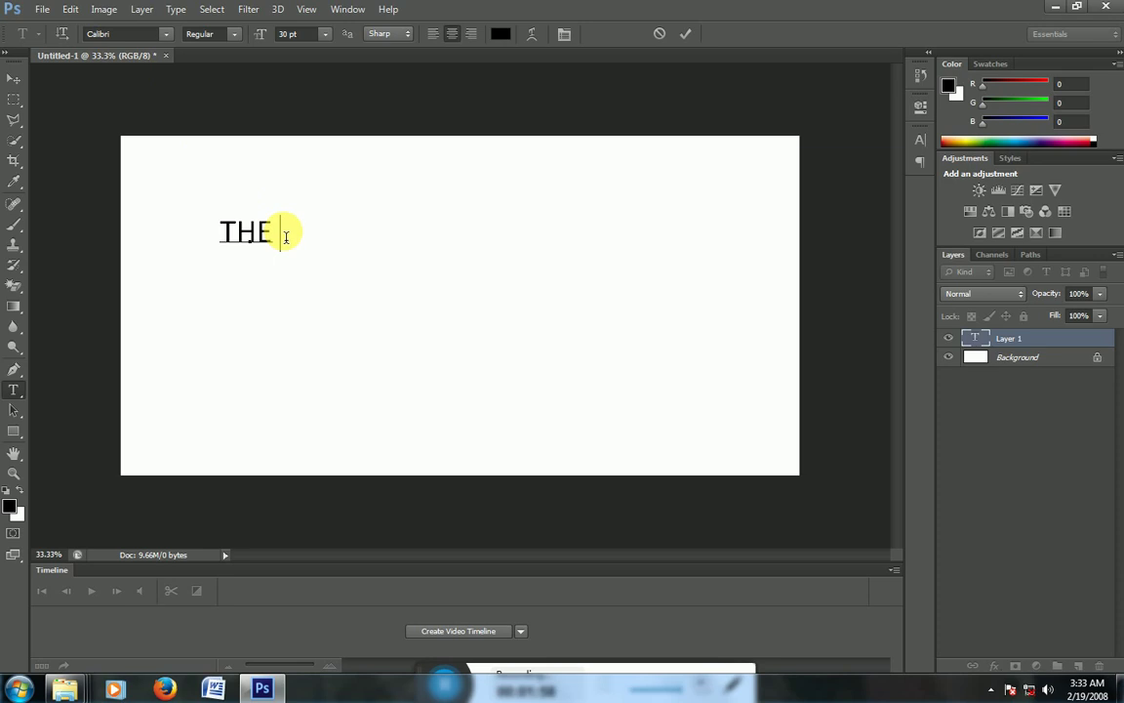
{"action": "type", "text": "DIVINE HEALERS"}
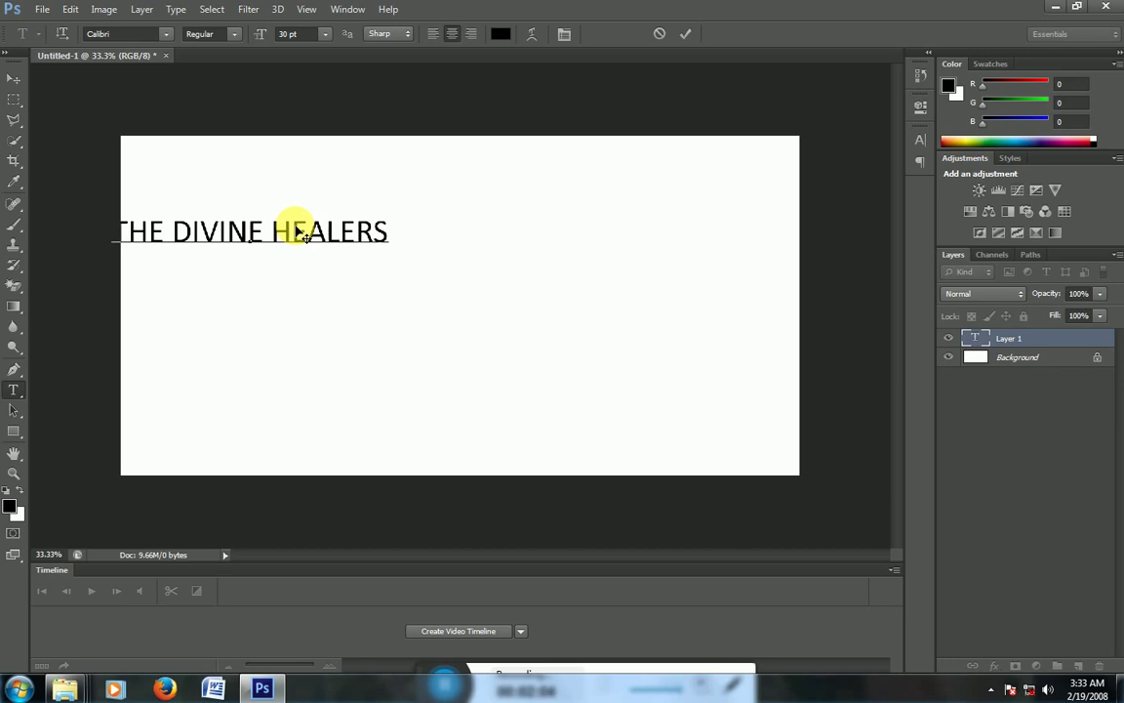
{"action": "type", "text": " C HURCH"}
{"action": "key", "text": "ctrl+a"}
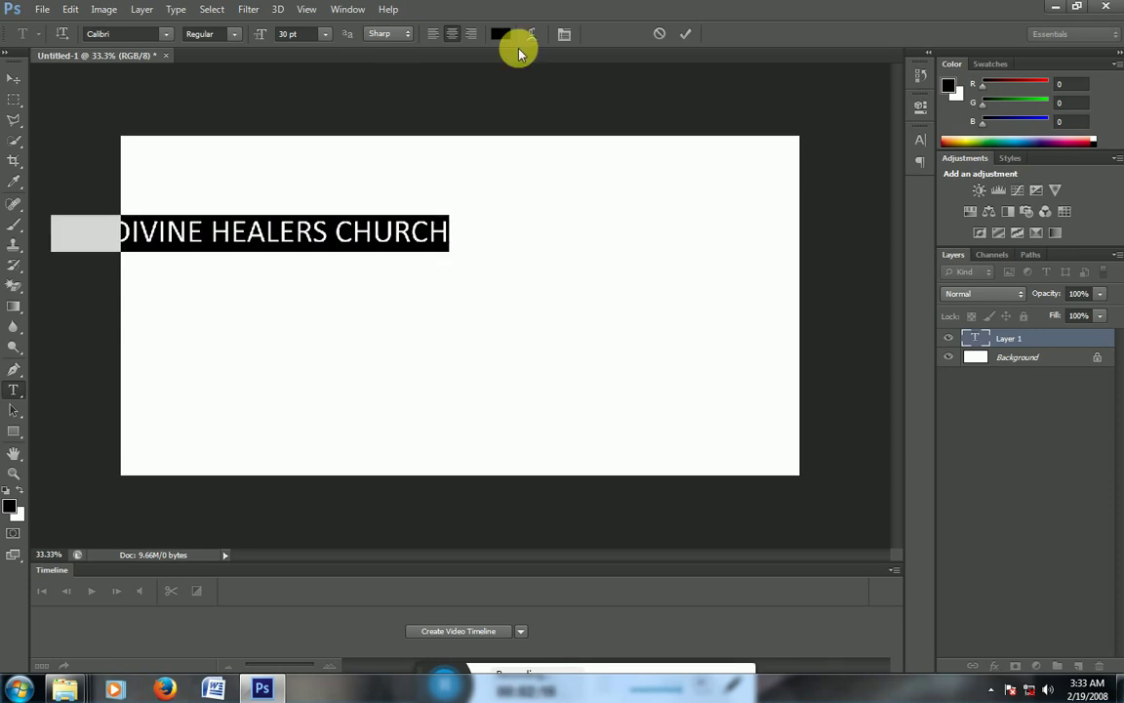
{"action": "left_click", "coordinate": [434, 35]}
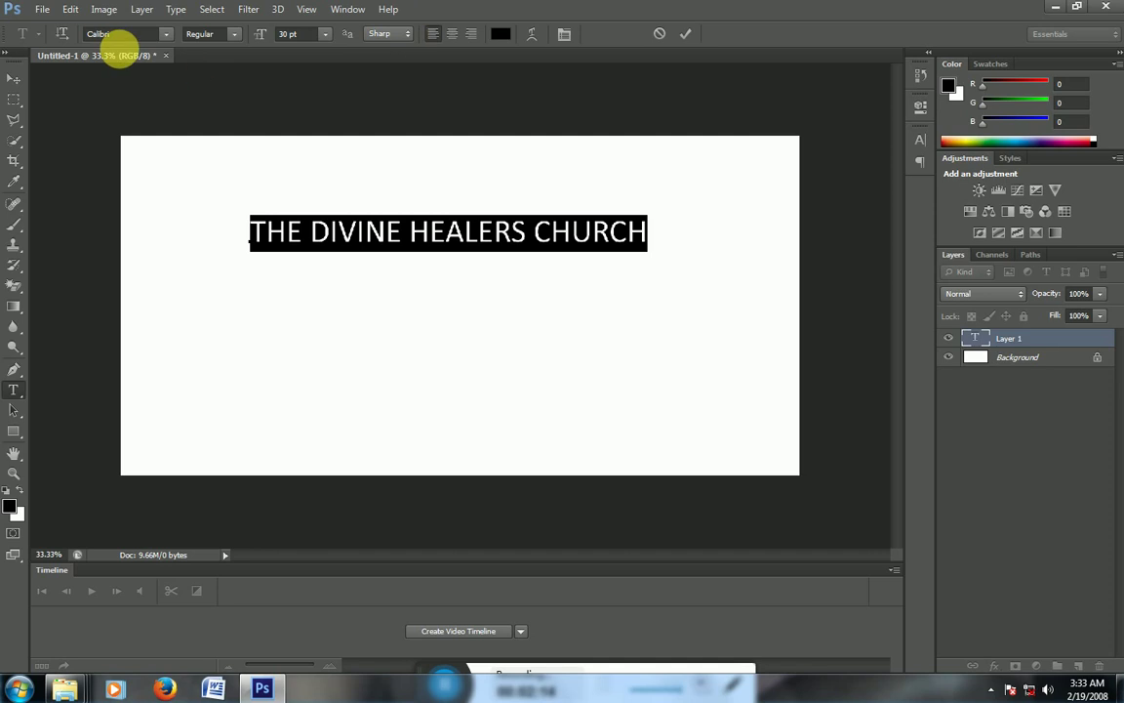
{"action": "left_click", "coordinate": [235, 34]}
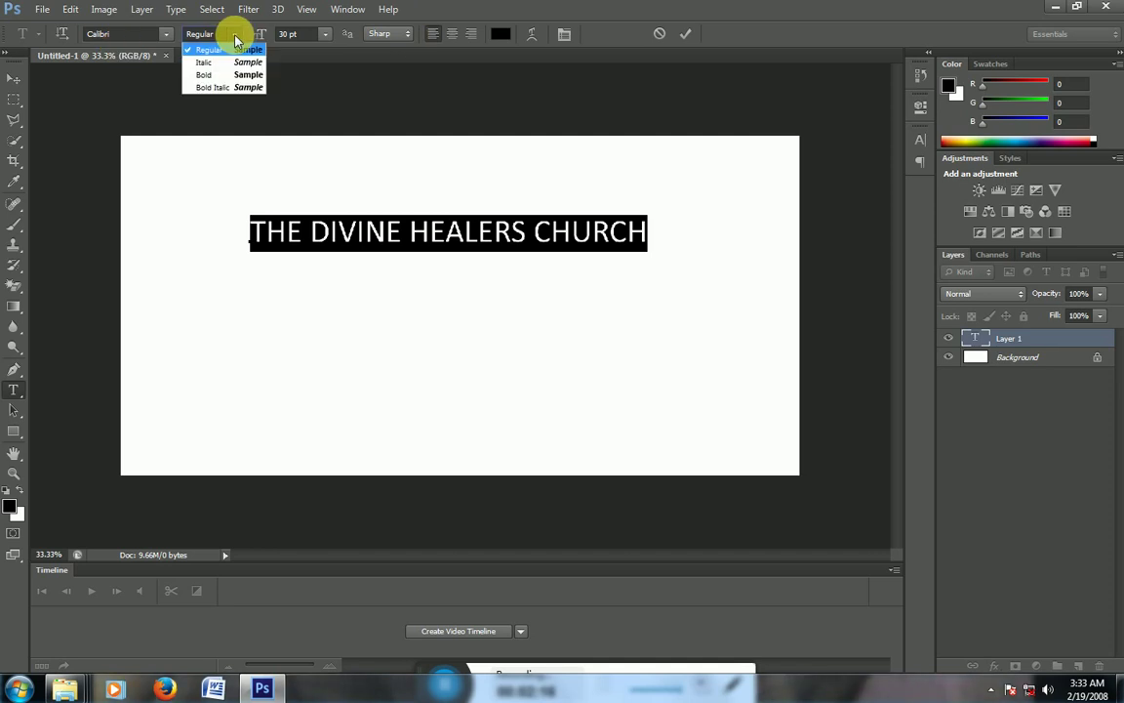
{"action": "left_click", "coordinate": [236, 75]}
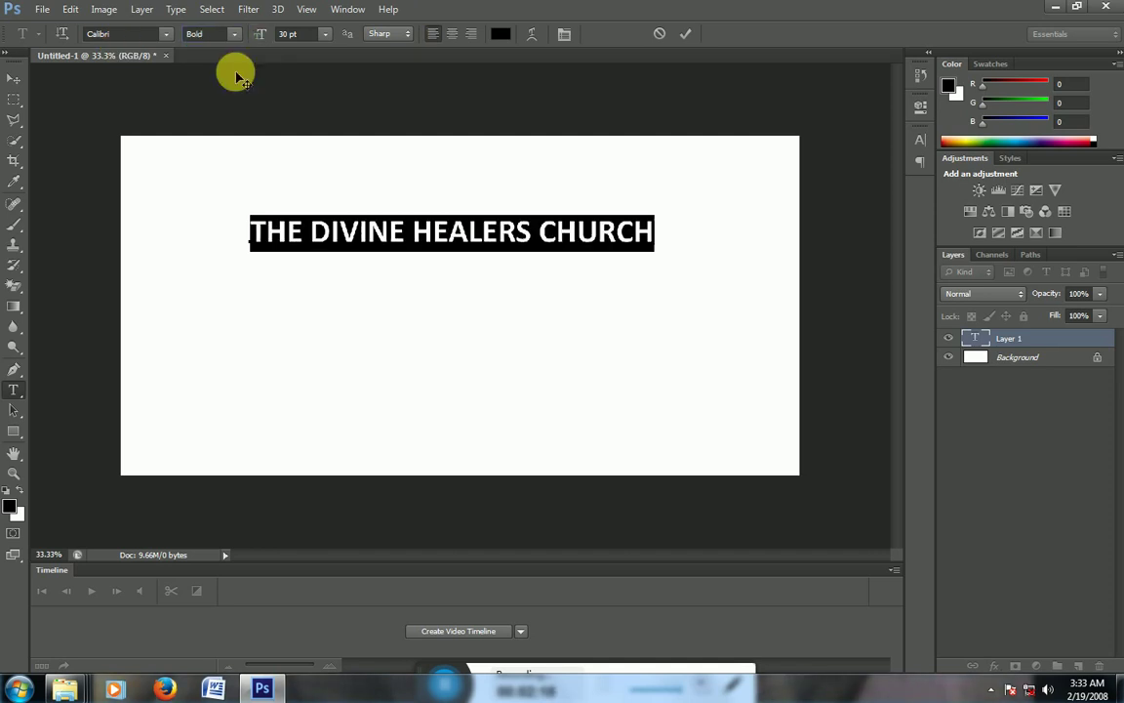
{"action": "left_click", "coordinate": [13, 78]}
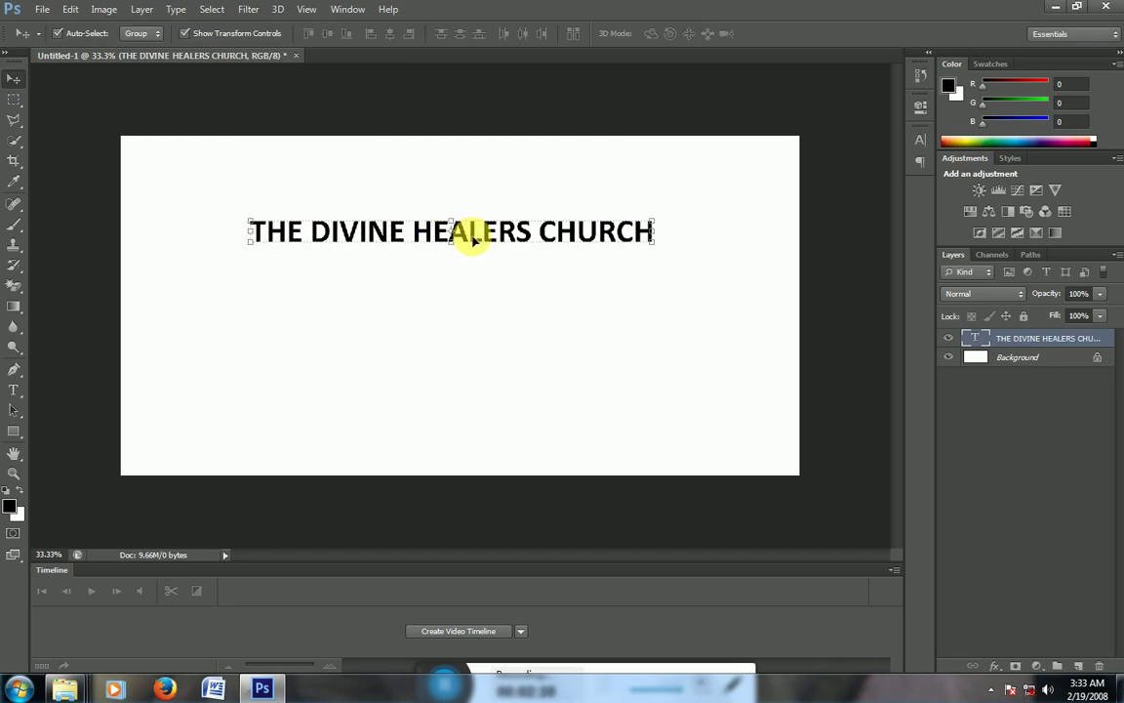
Move the heading up toward the top edge and change its font to Impact
{"action": "left_click_drag", "start_coordinate": [476, 224], "coordinate": [478, 180]}
{"action": "left_click", "coordinate": [14, 389]}
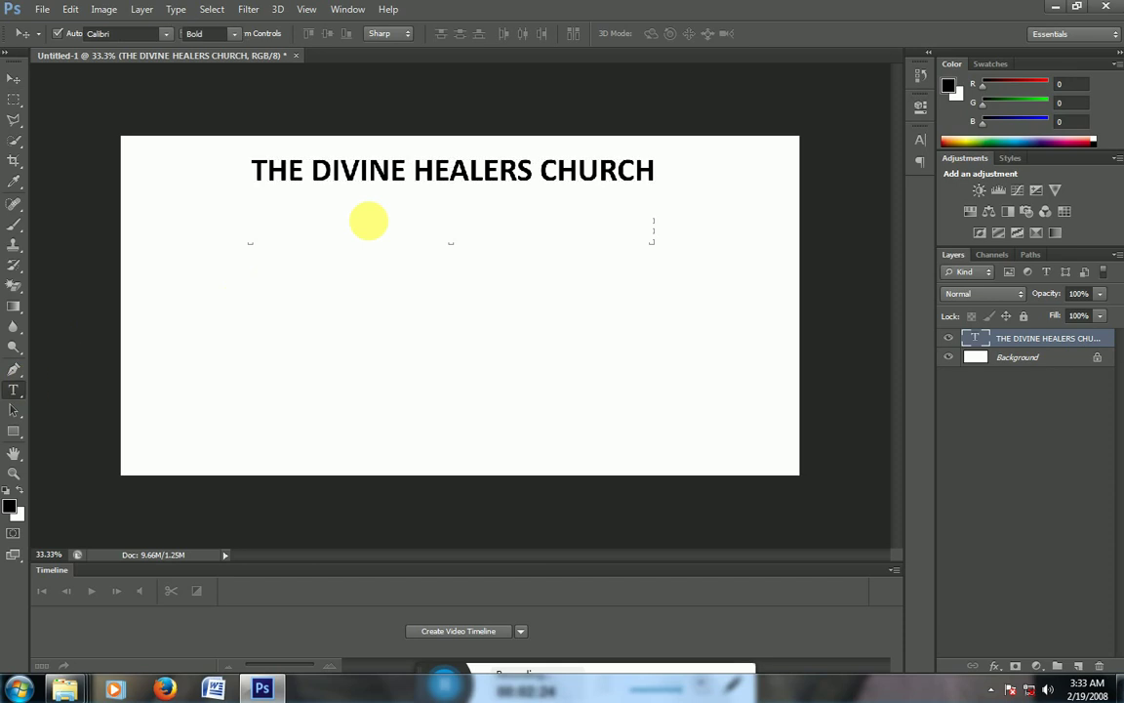
{"action": "left_click", "coordinate": [379, 172]}
{"action": "key", "text": "ctrl+a"}
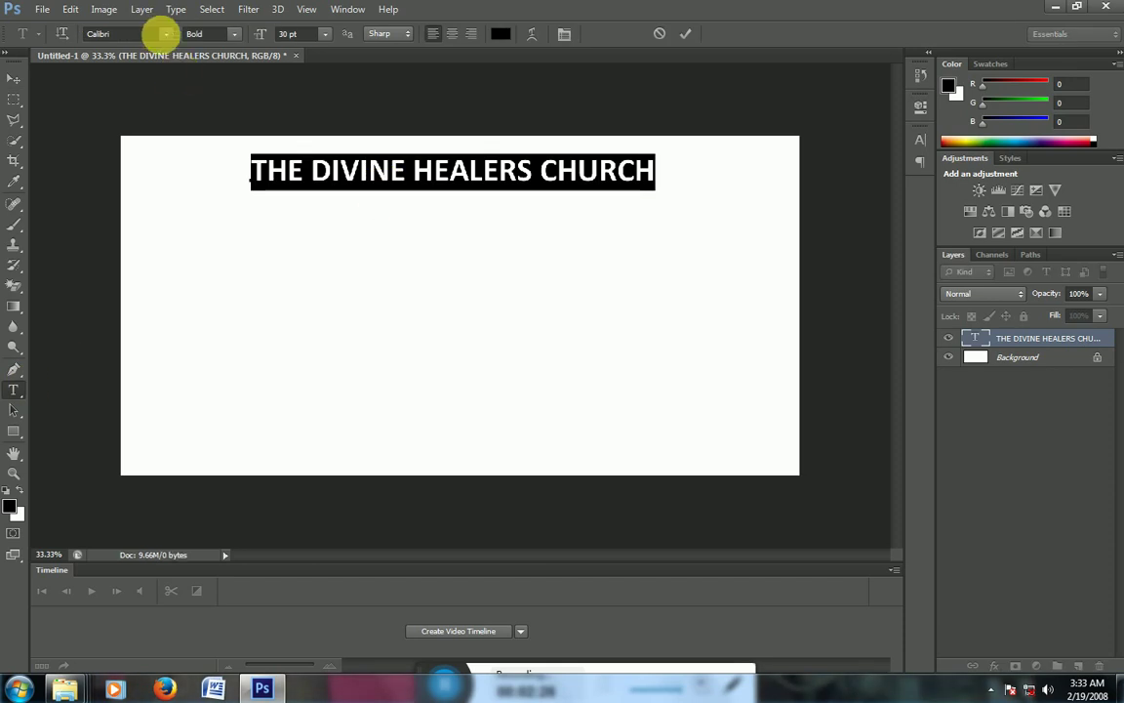
{"action": "left_click", "coordinate": [98, 35]}
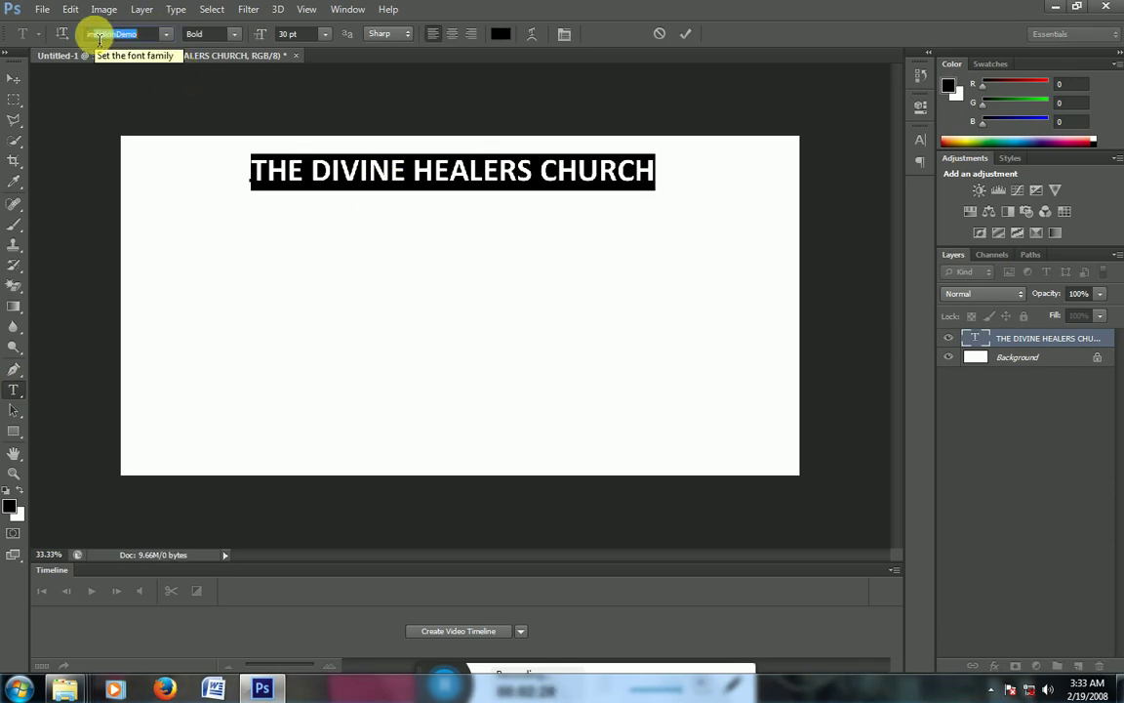
{"action": "type", "text": "Impact"}
{"action": "key", "text": "Return"}
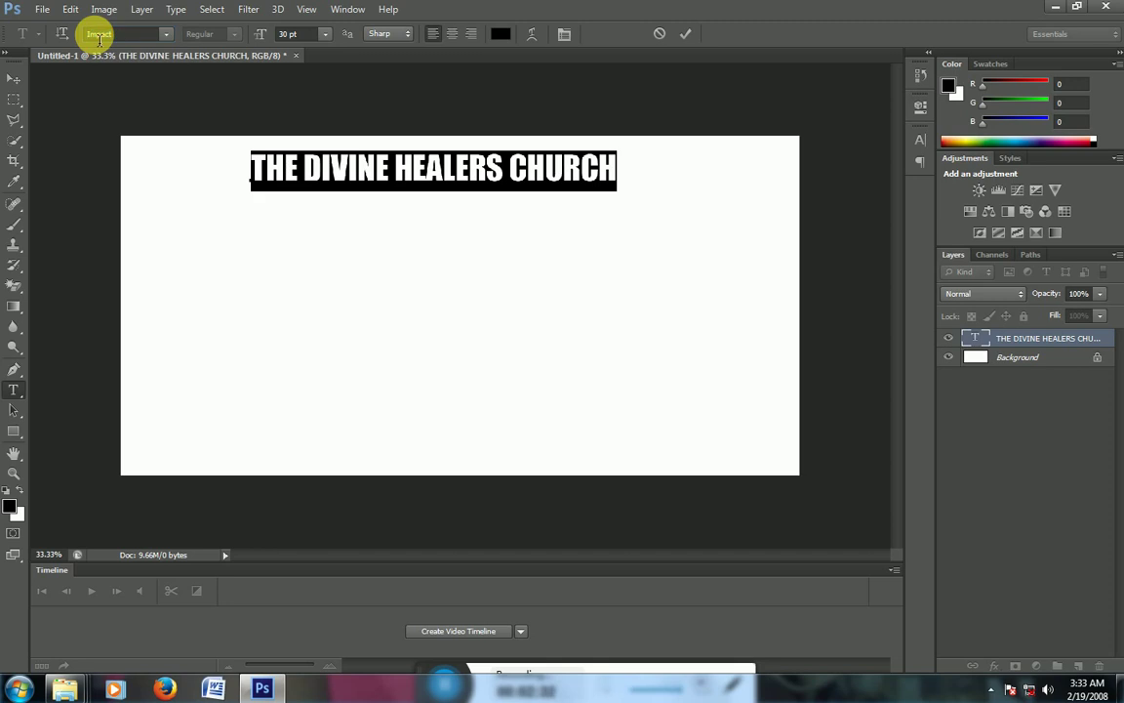
Stretch the heading wider and taller with the transform handles and apply it
{"action": "left_click", "coordinate": [13, 80]}
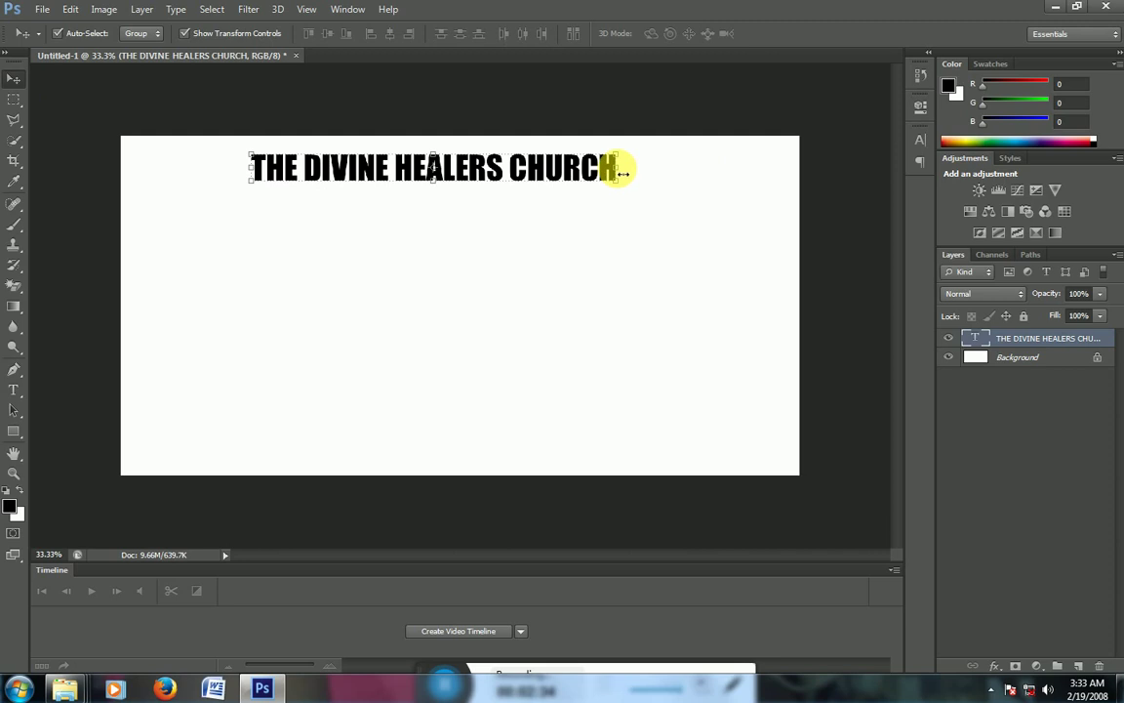
{"action": "left_click_drag", "start_coordinate": [622, 172], "coordinate": [674, 172]}
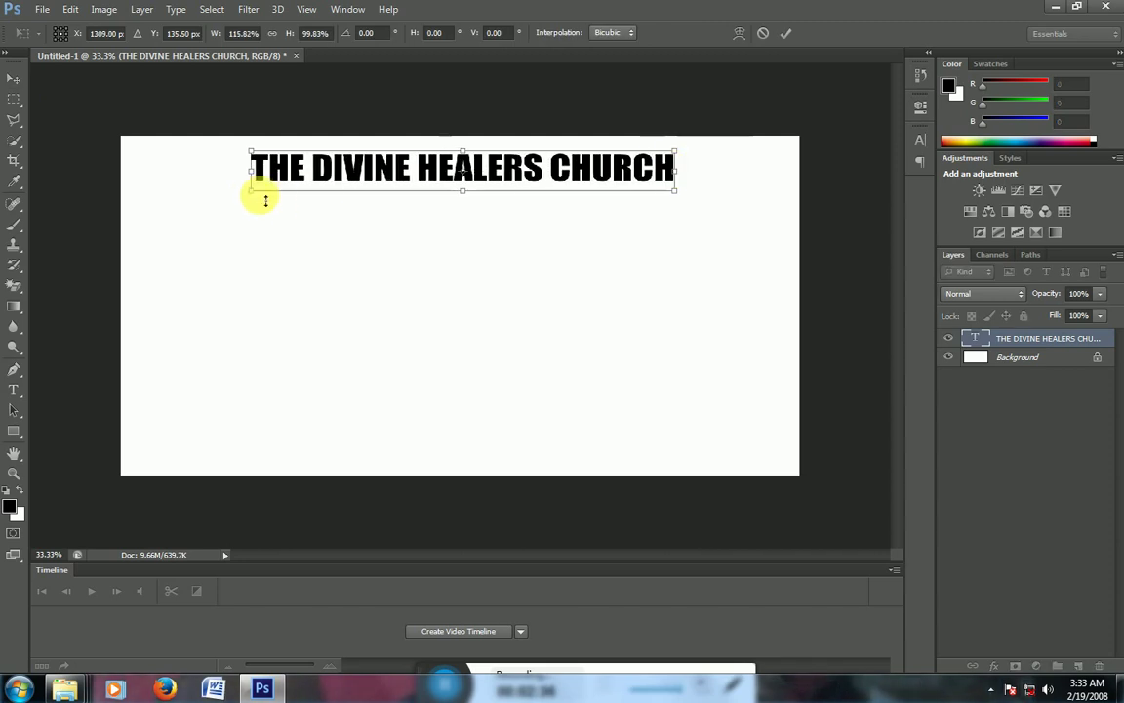
{"action": "left_click_drag", "start_coordinate": [252, 192], "coordinate": [222, 198]}
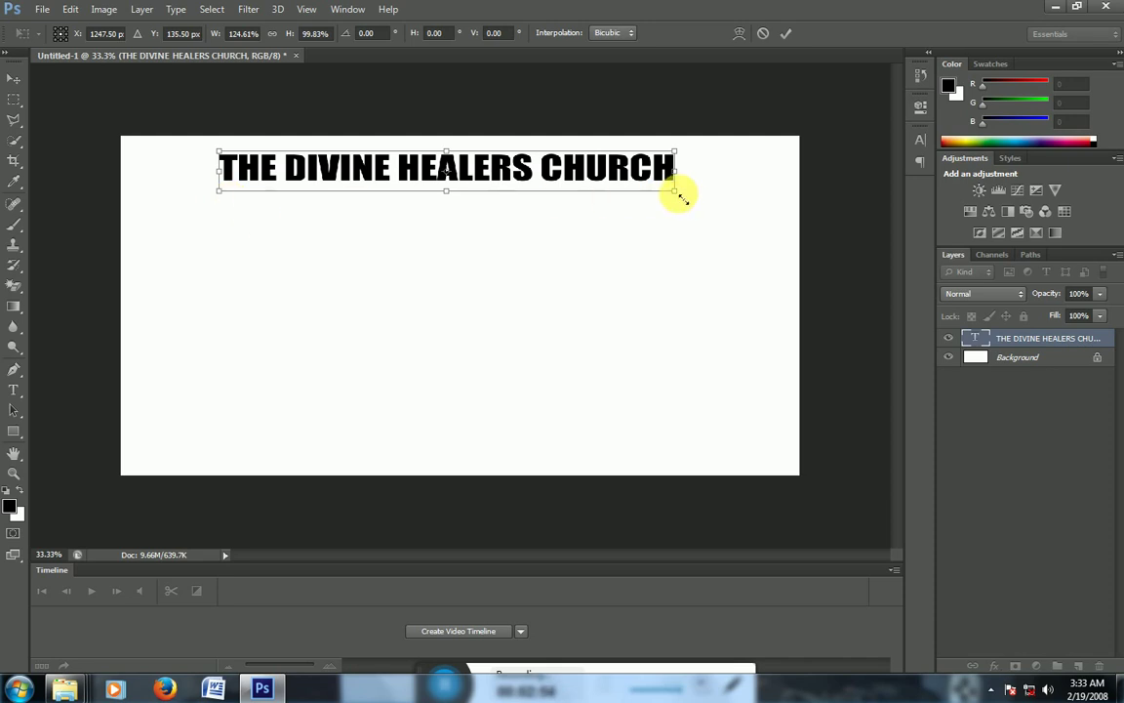
{"action": "left_click_drag", "start_coordinate": [680, 196], "coordinate": [695, 211]}
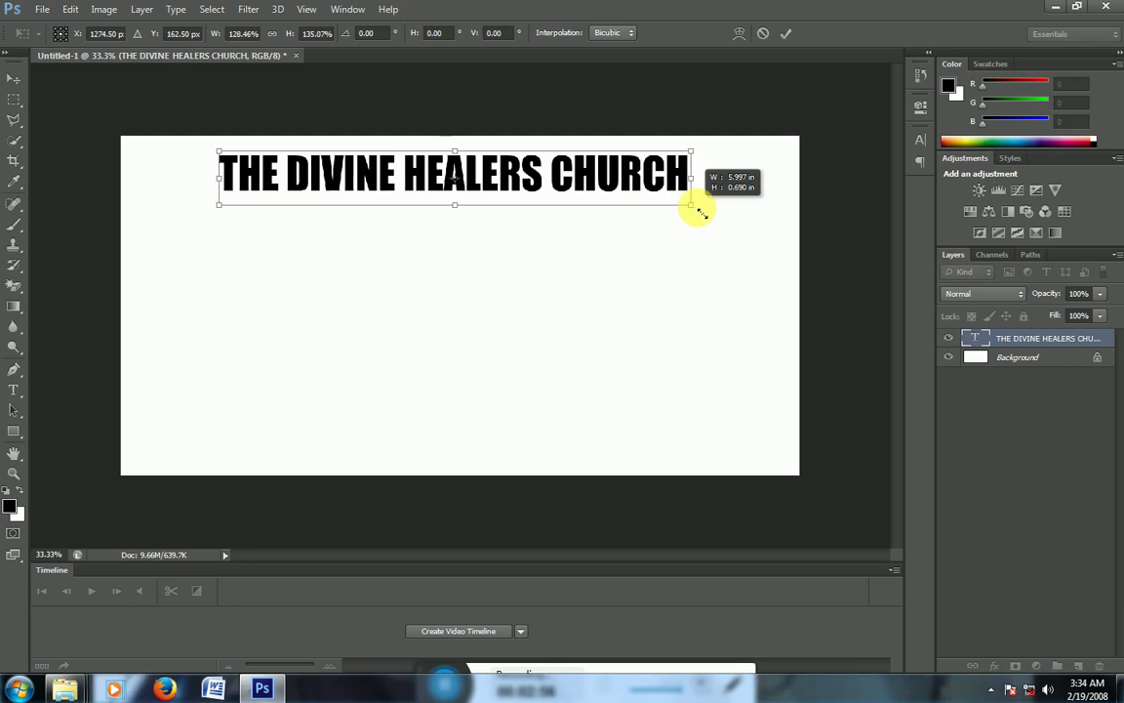
{"action": "left_click_drag", "start_coordinate": [218, 179], "coordinate": [202, 184]}
{"action": "left_click_drag", "start_coordinate": [694, 179], "coordinate": [718, 183]}
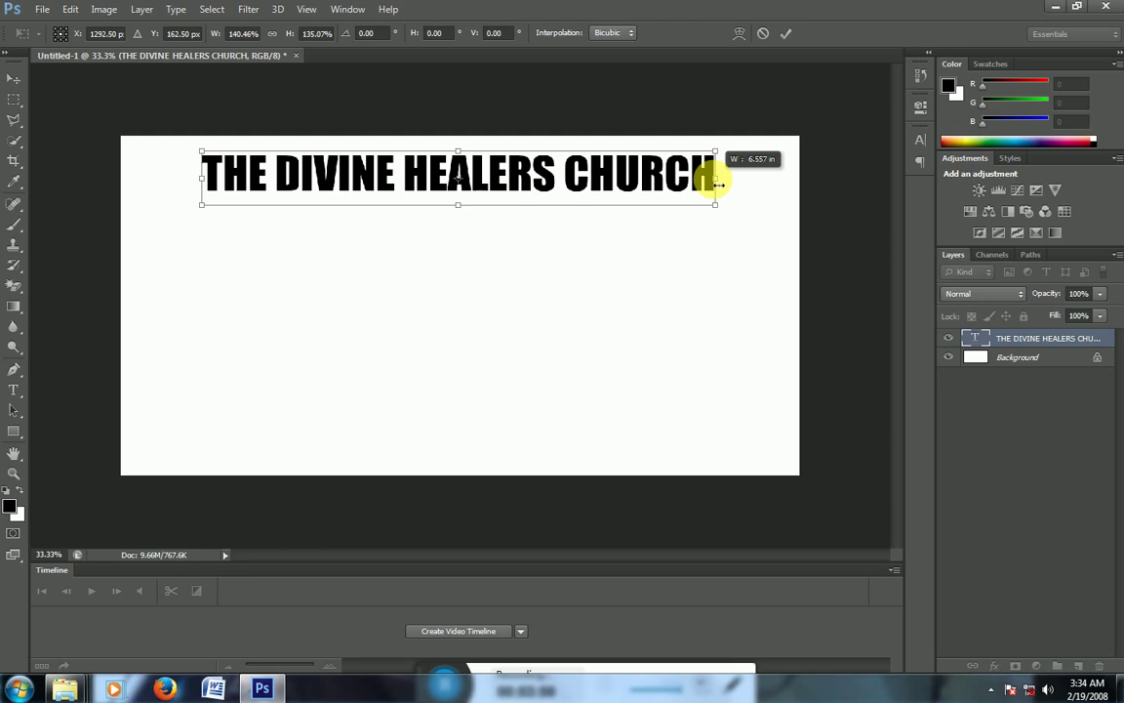
{"action": "key", "text": "Return"}
Type 'KUTUKROM ASSEMBLY' below the heading in Calibri Bold
{"action": "left_click", "coordinate": [18, 391]}
{"action": "left_click", "coordinate": [252, 289]}
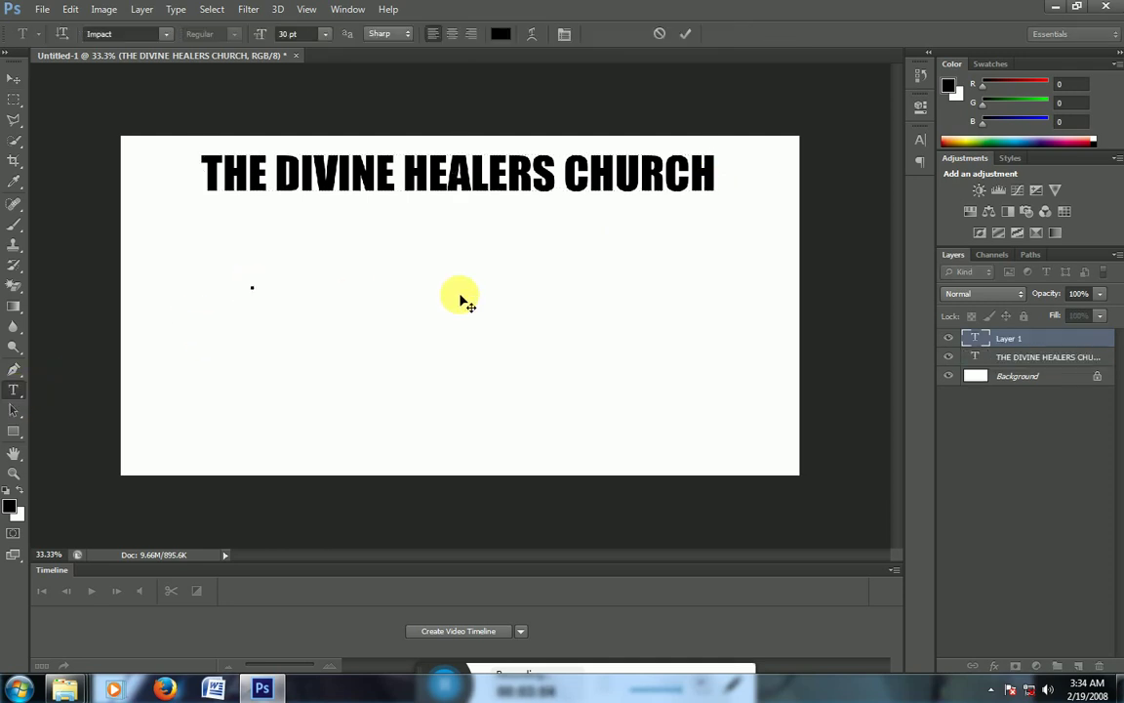
{"action": "type", "text": "KUTUKROM ASSEMBLY"}
{"action": "key", "text": "ctrl+a"}
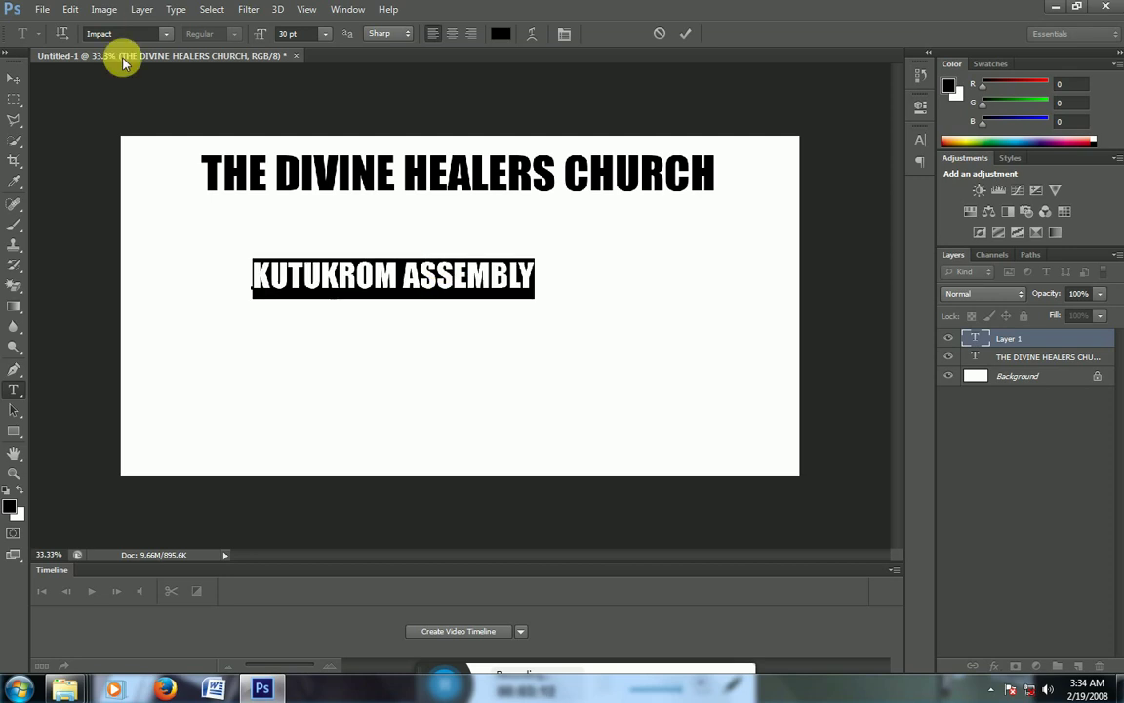
{"action": "left_click", "coordinate": [105, 34]}
{"action": "type", "text": "Calibri"}
{"action": "key", "text": "Return"}
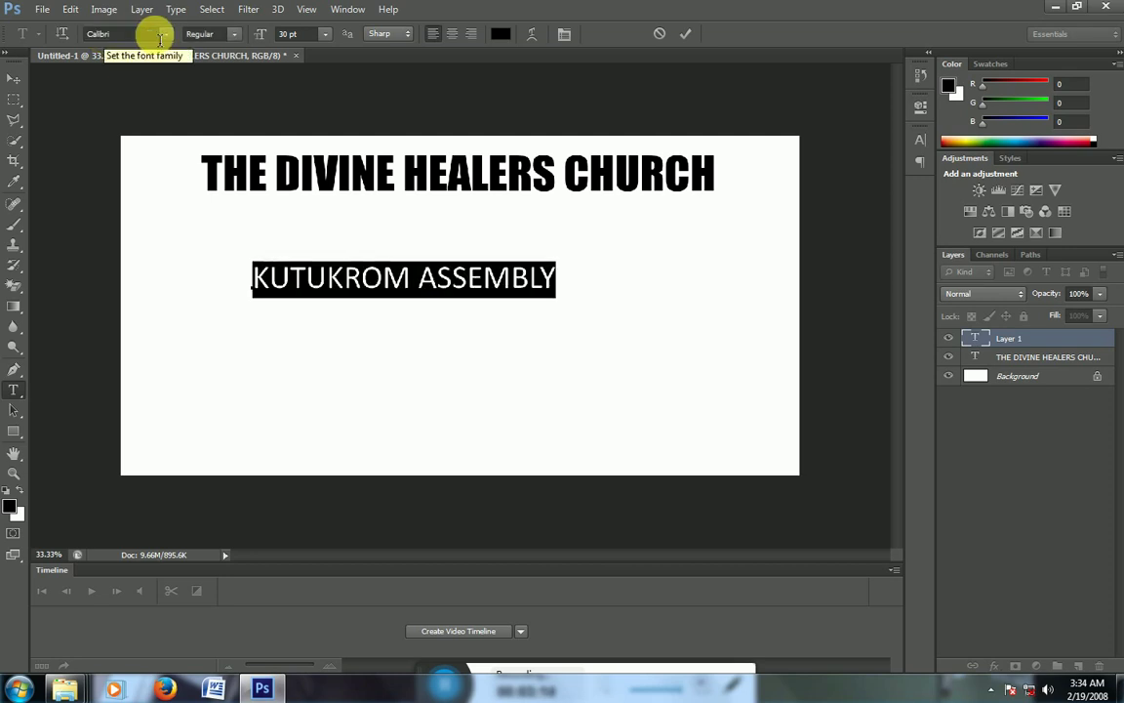
{"action": "left_click", "coordinate": [232, 35]}
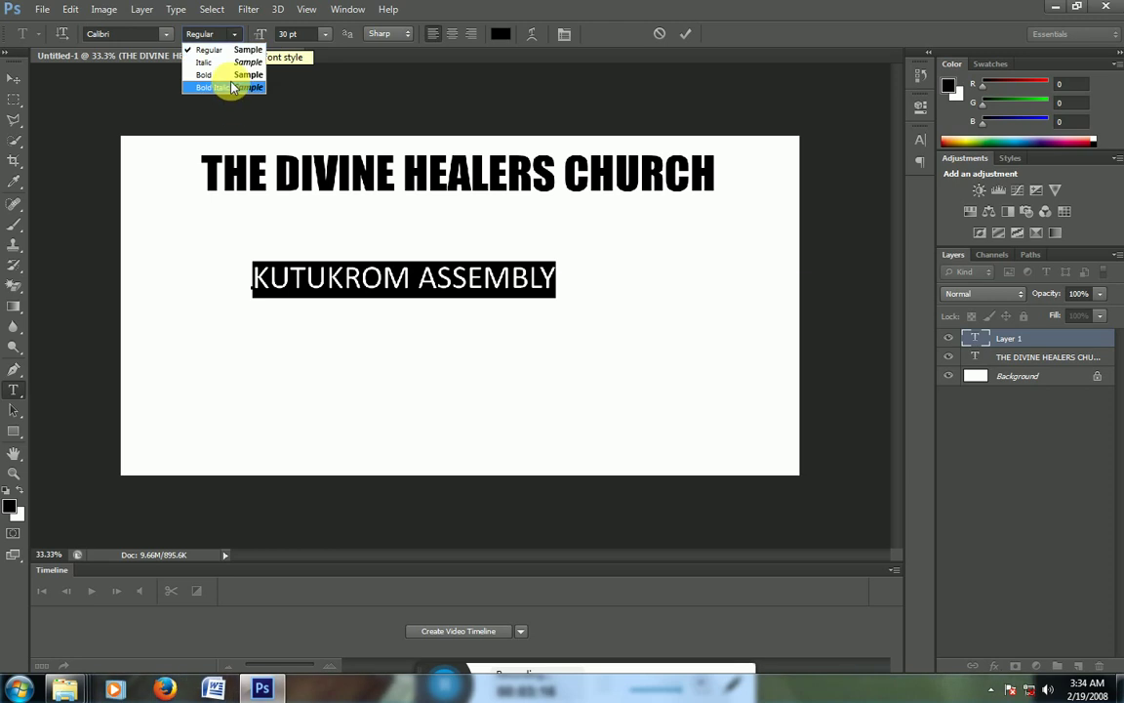
{"action": "left_click", "coordinate": [230, 75]}
Keep KUTUKROM ASSEMBLY at 14 pt and centre it just under the heading
{"action": "left_click", "coordinate": [324, 35]}
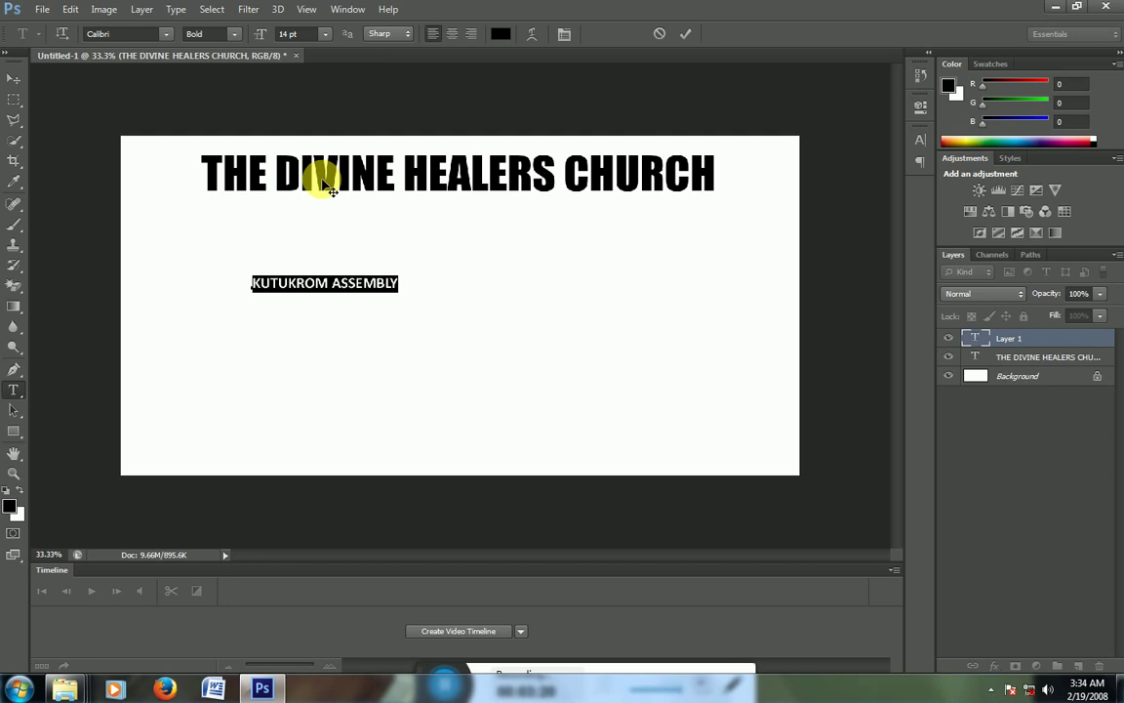
{"action": "left_click", "coordinate": [325, 34]}
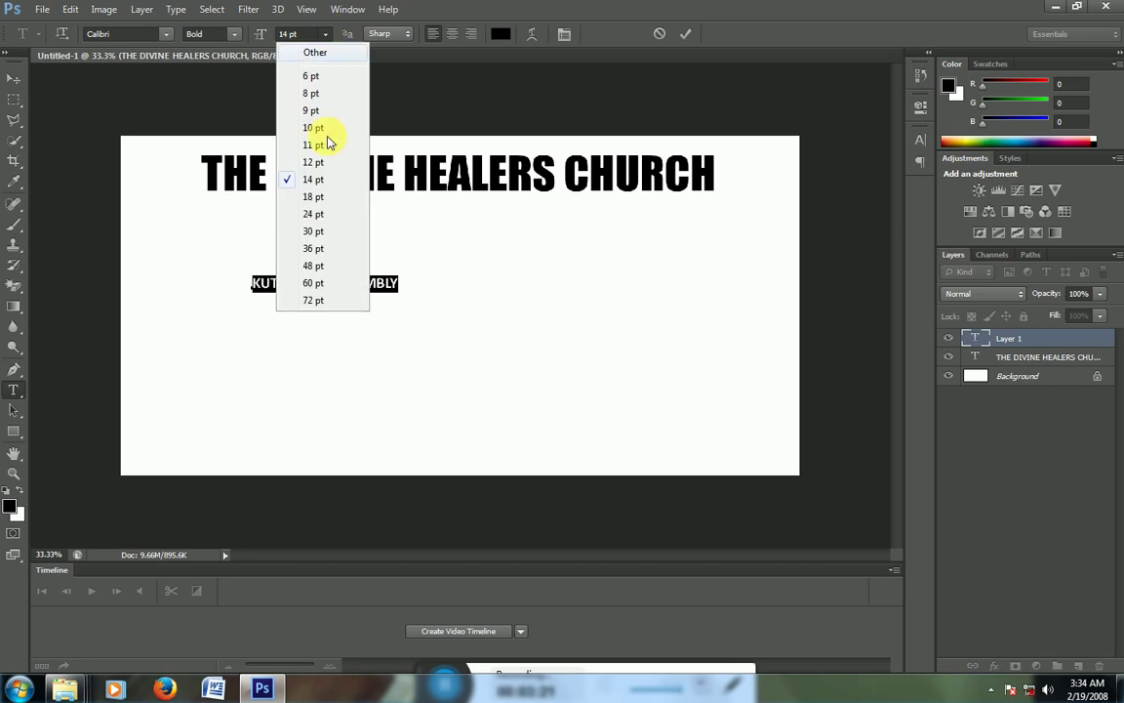
{"action": "left_click", "coordinate": [15, 78]}
{"action": "left_click", "coordinate": [14, 77]}
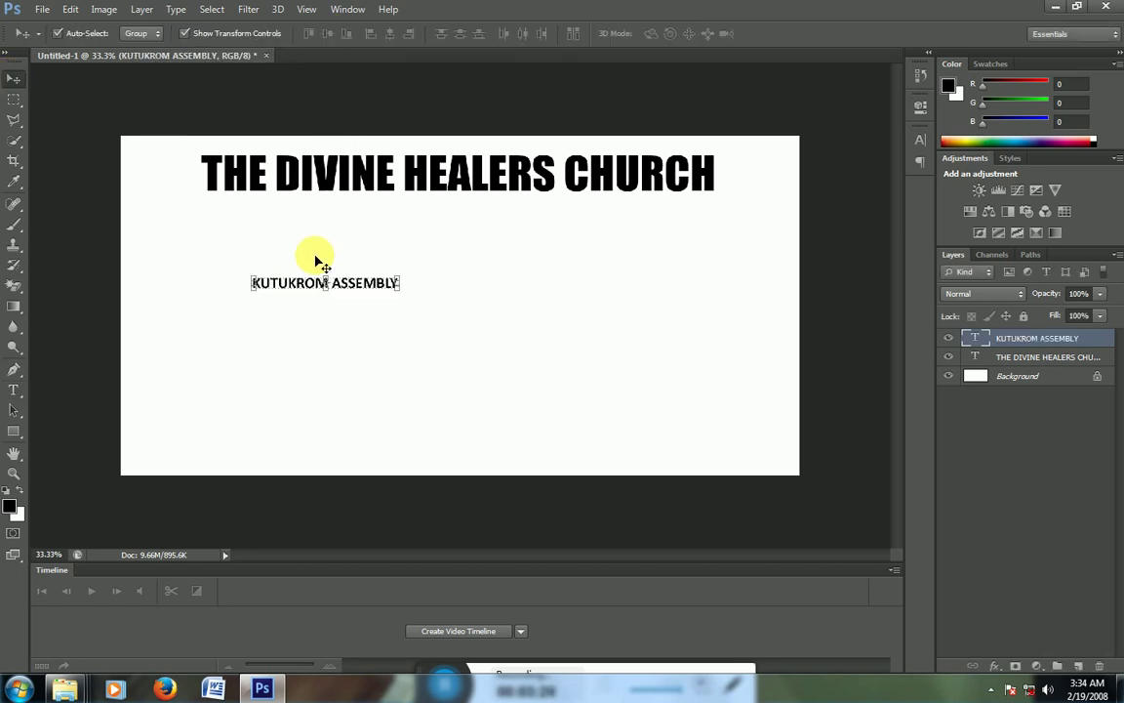
{"action": "mouse_move", "coordinate": [348, 283]}
{"action": "left_mouse_down"}
{"action": "mouse_move", "coordinate": [472, 223]}
{"action": "mouse_move", "coordinate": [473, 208]}
{"action": "left_mouse_up"}
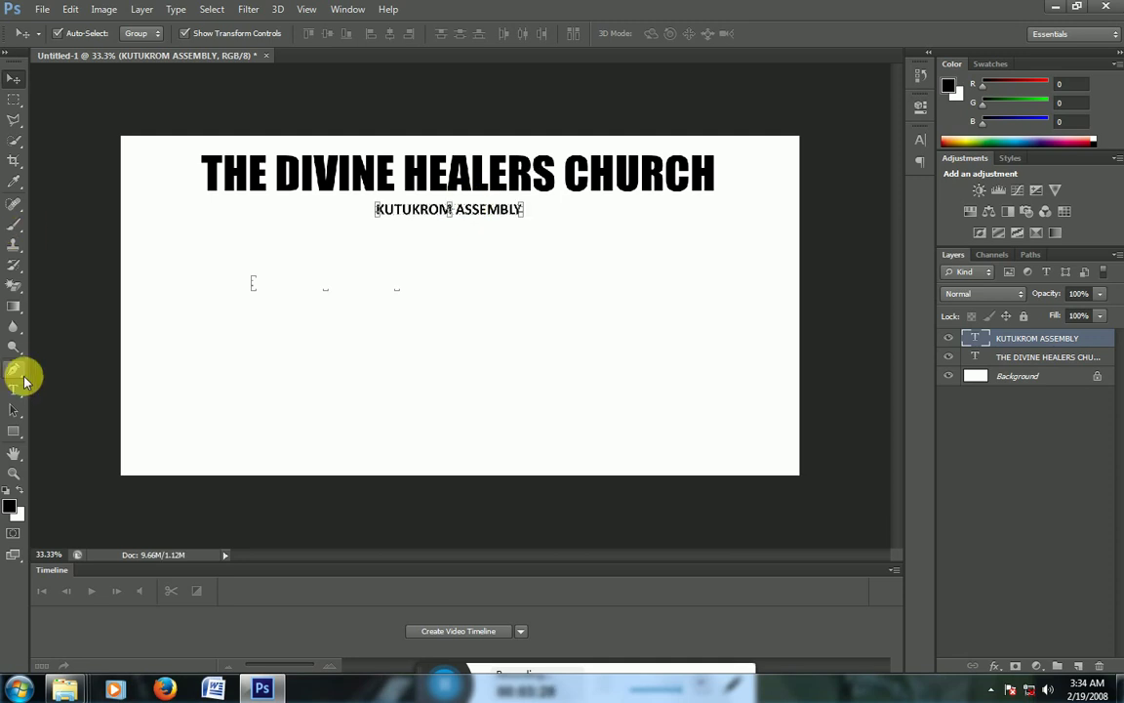
{"action": "left_click", "coordinate": [14, 390]}
Type the bold line 'The Above Mentioned Church Wish To Invite The Presence Of', correcting typos
{"action": "left_click", "coordinate": [213, 294]}
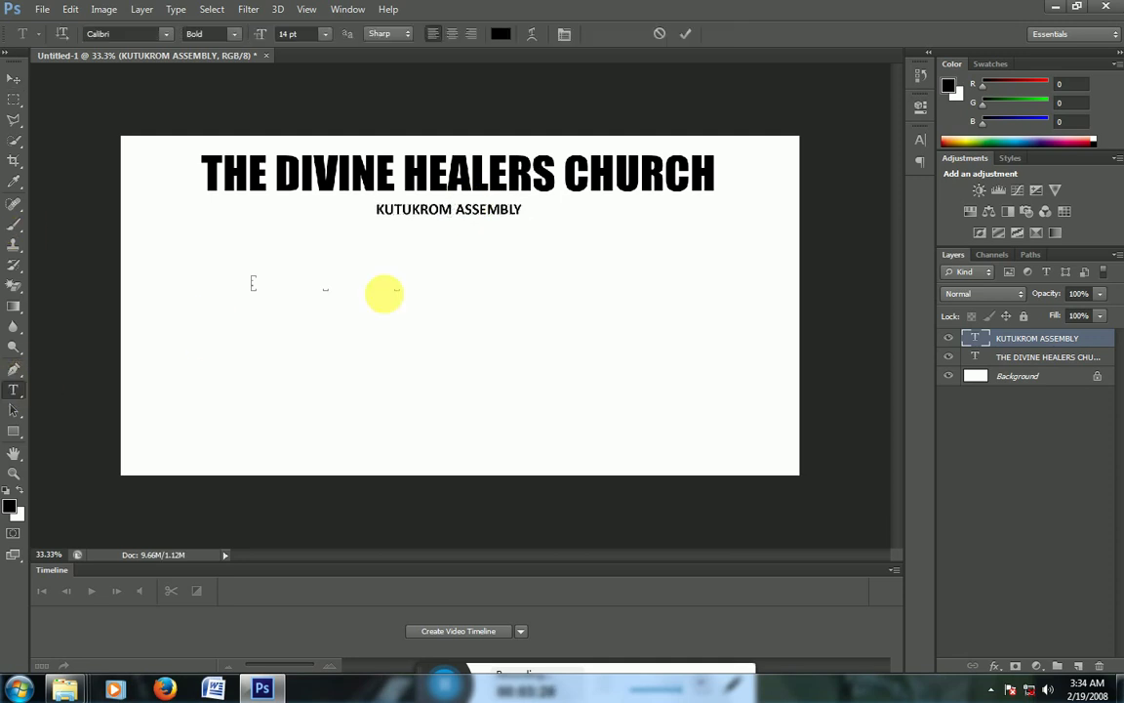
{"action": "type", "text": "TH"}
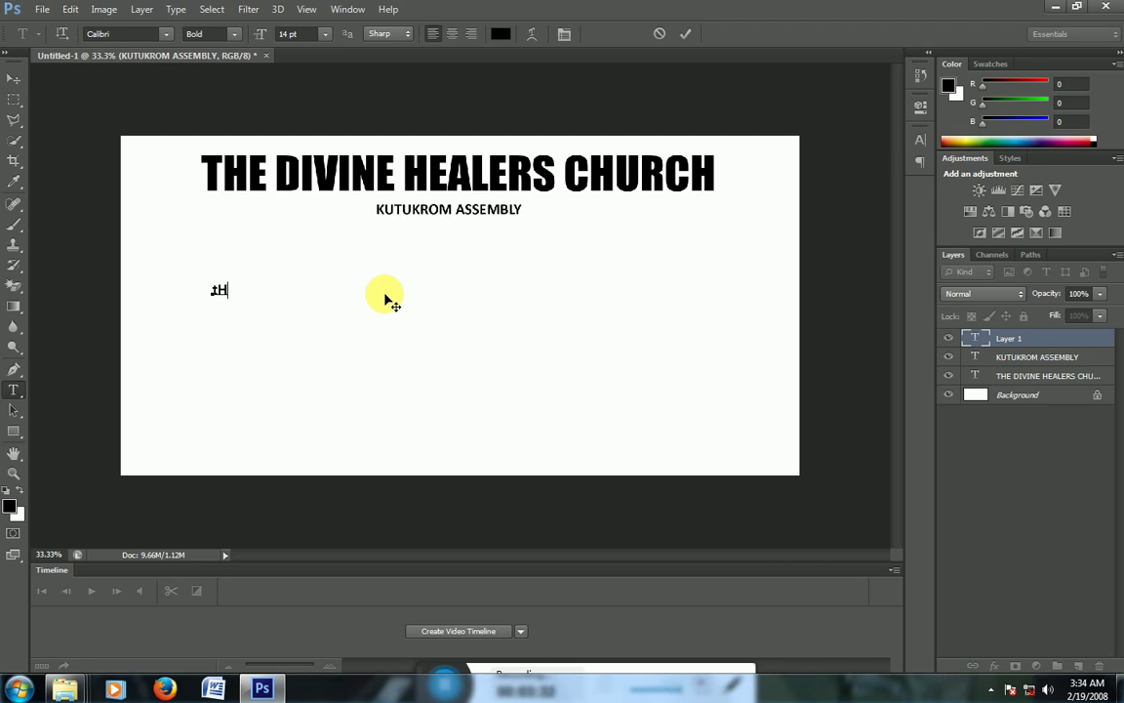
{"action": "type", "text": "ETheAbove Mentioned"}
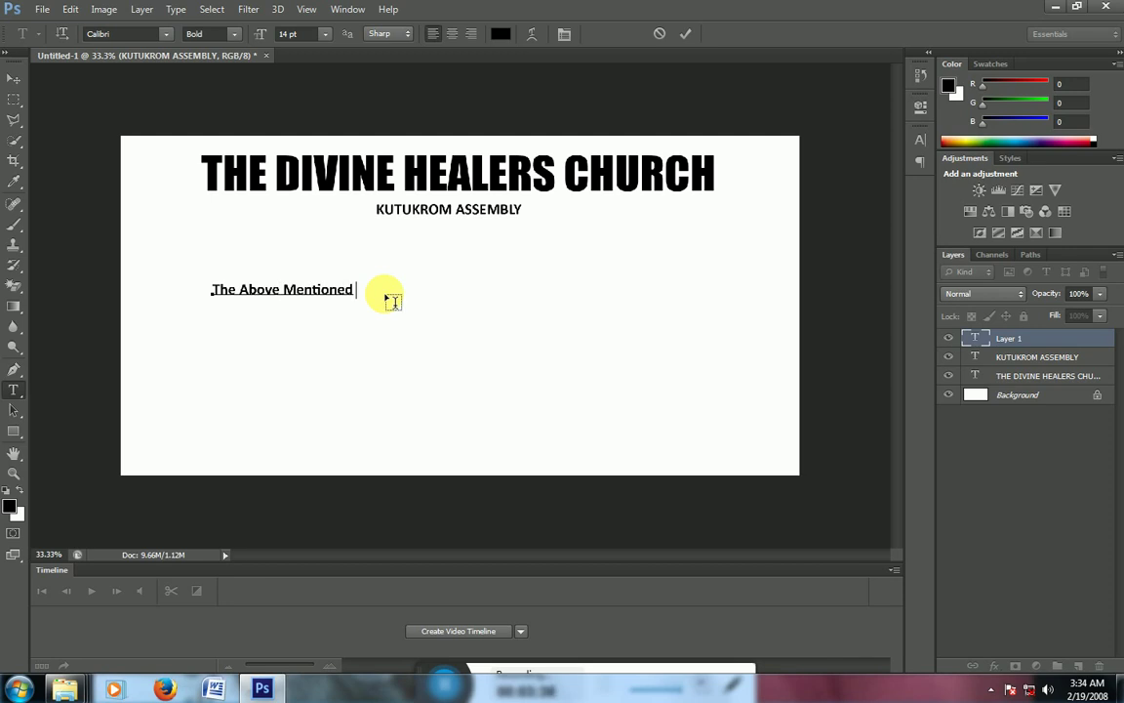
{"action": "type", "text": "Church Wih to"}
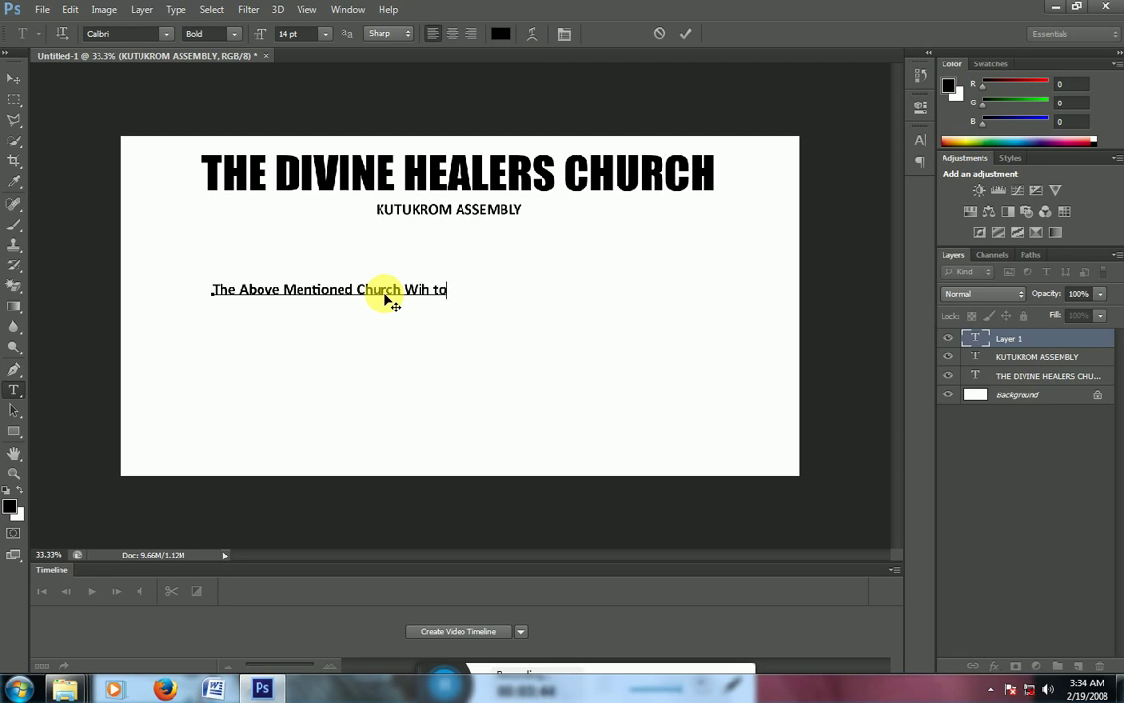
{"action": "key", "text": "BackSpace"}
{"action": "key", "text": "BackSpace"}
{"action": "key", "text": "BackSpace"}
{"action": "key", "text": "BackSpace"}
{"action": "type", "text": "sh"}
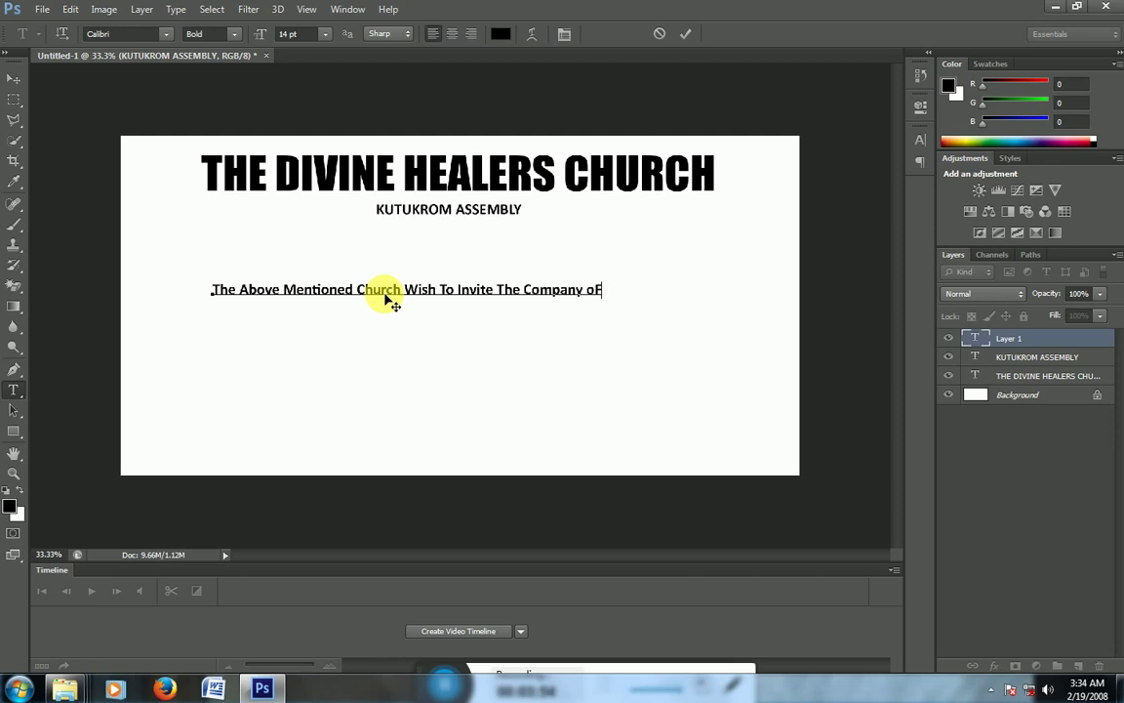
{"action": "key", "text": "BackSpace"}
{"action": "key", "text": "BackSpace"}
{"action": "key", "text": "BackSpace"}
{"action": "key", "text": "BackSpace"}
{"action": "key", "text": "BackSpace"}
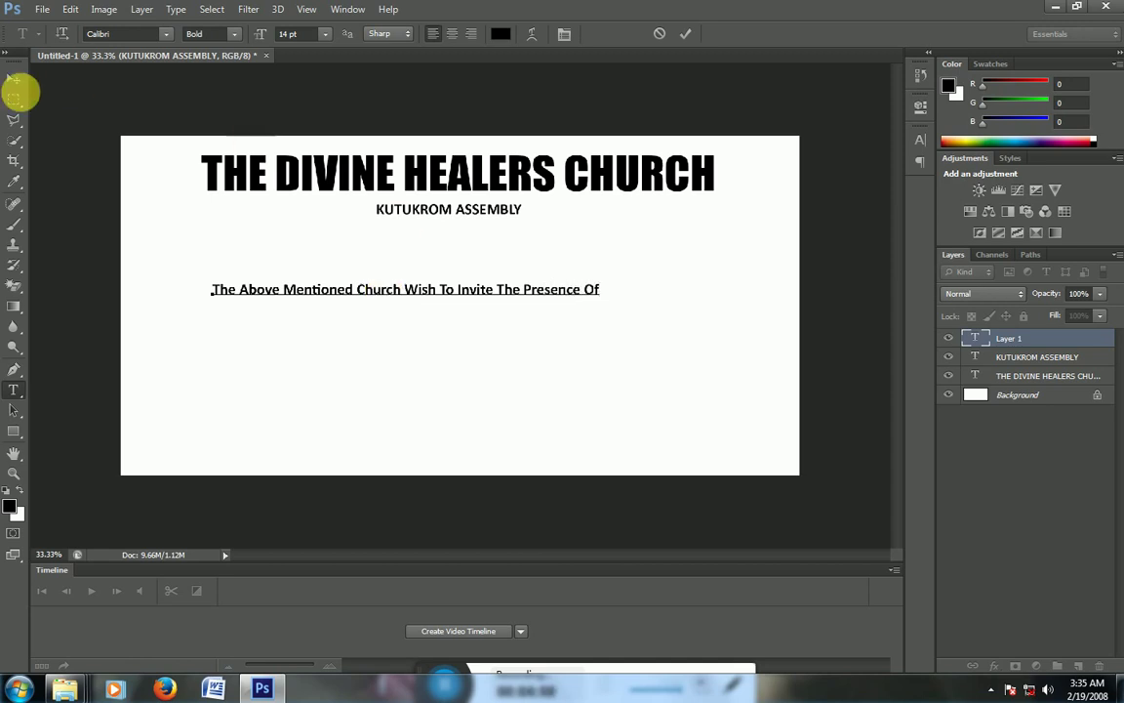
{"action": "left_click", "coordinate": [14, 78]}
Move the invitation line under KUTUKROM ASSEMBLY and type the 'Name: …… Amt. GH¢: ……' line below
{"action": "mouse_move", "coordinate": [485, 293]}
{"action": "left_mouse_down"}
{"action": "mouse_move", "coordinate": [539, 249]}
{"action": "mouse_move", "coordinate": [532, 237]}
{"action": "left_mouse_up"}
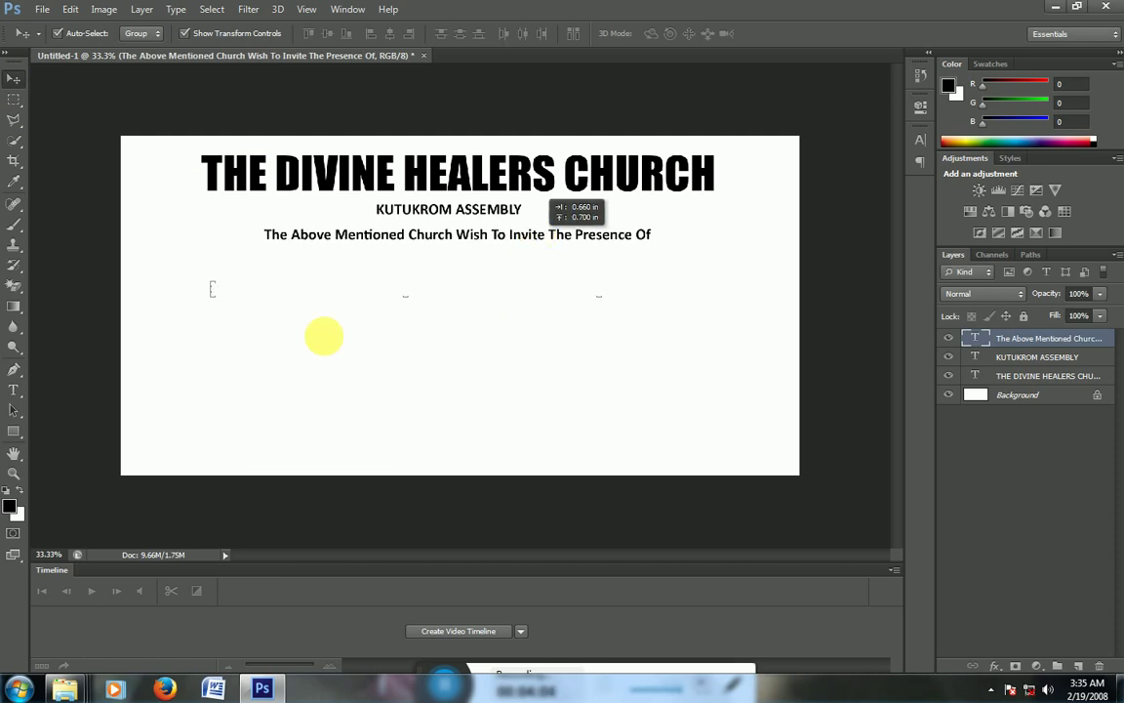
{"action": "left_click", "coordinate": [13, 390]}
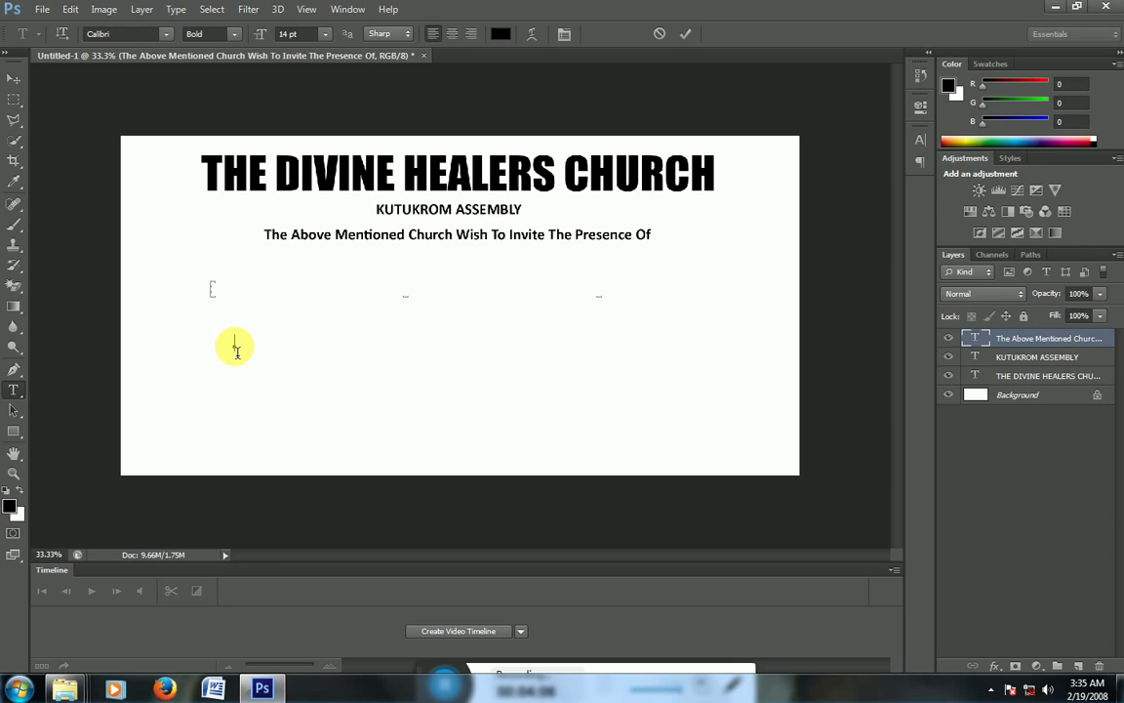
{"action": "left_click", "coordinate": [237, 351]}
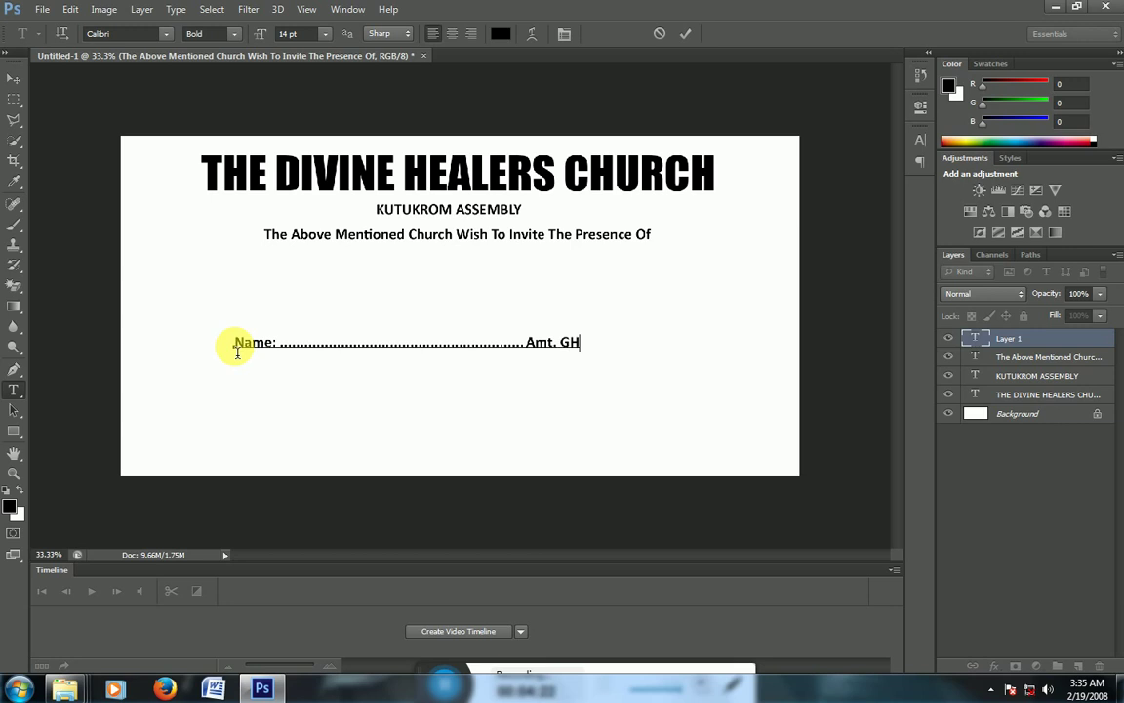
{"action": "type", "text": "Name"}
{"action": "type", "text": ": ..............."}
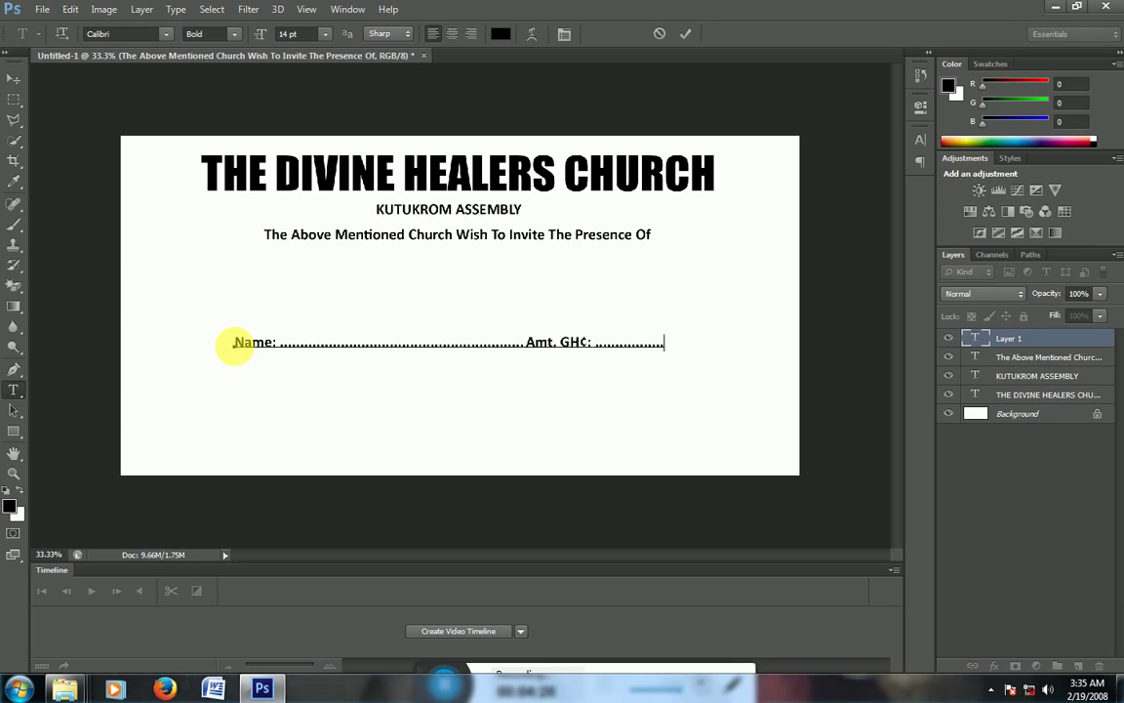
{"action": "left_click", "coordinate": [234, 343], "text": "shift"}
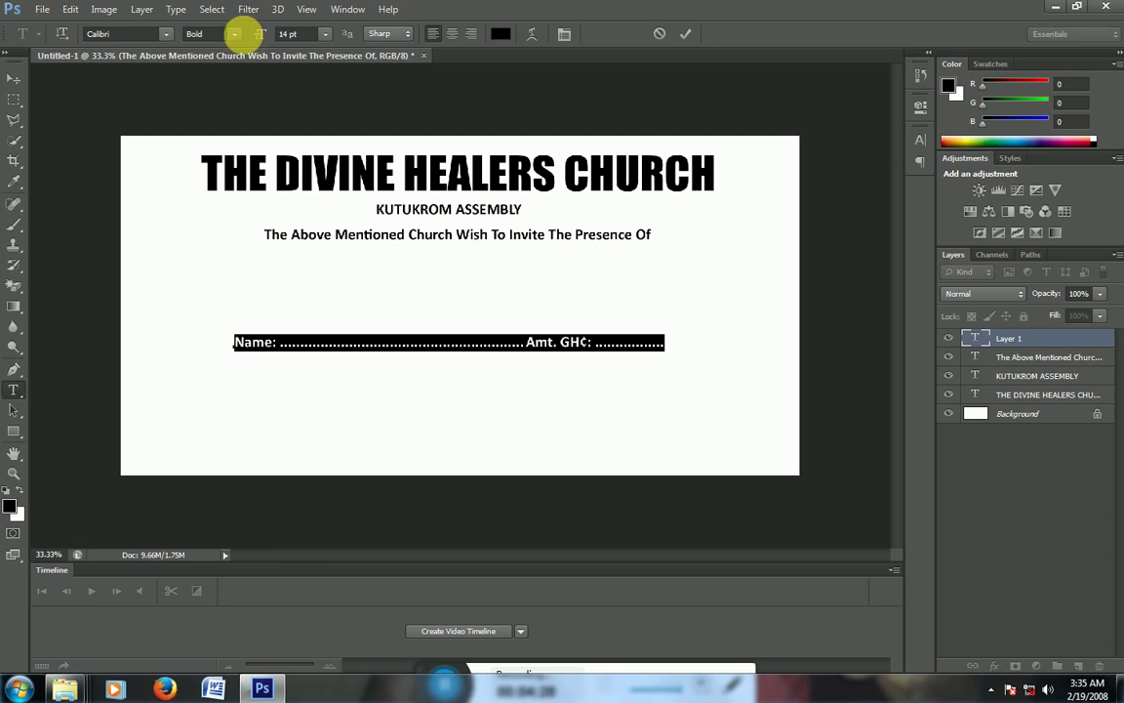
Set the Name/Amt. GH¢ line to Regular weight at 14 pt
{"action": "left_click", "coordinate": [243, 37]}
{"action": "left_click", "coordinate": [234, 51]}
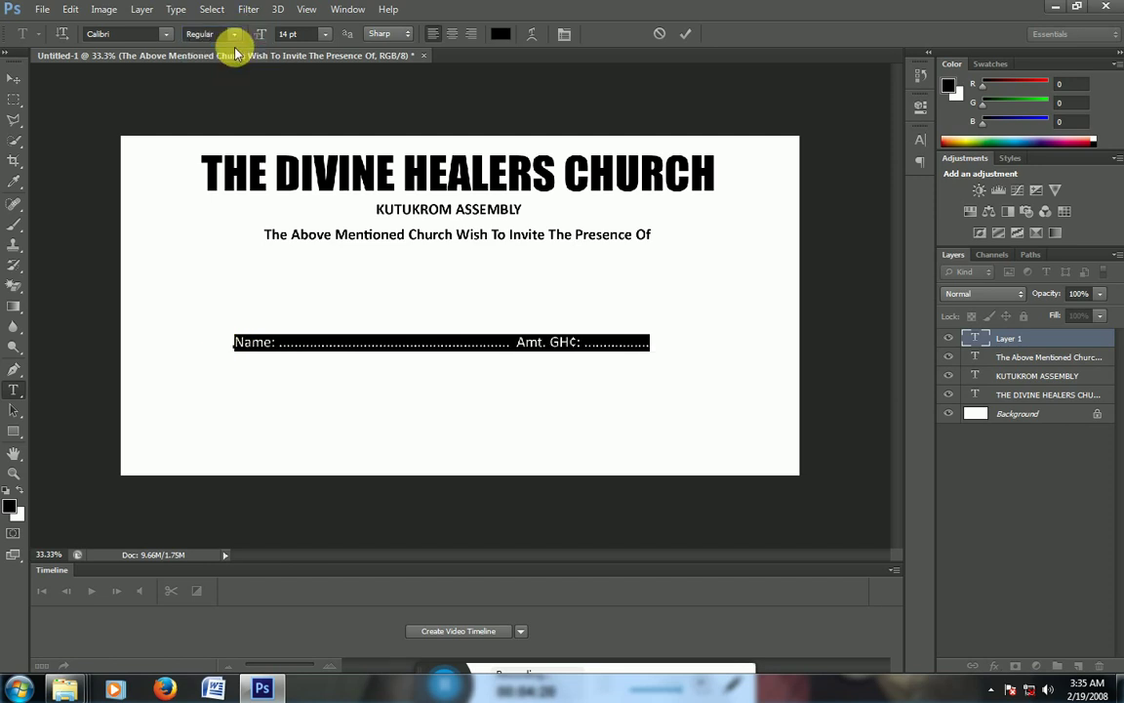
{"action": "left_click", "coordinate": [326, 37]}
{"action": "left_click", "coordinate": [318, 190]}
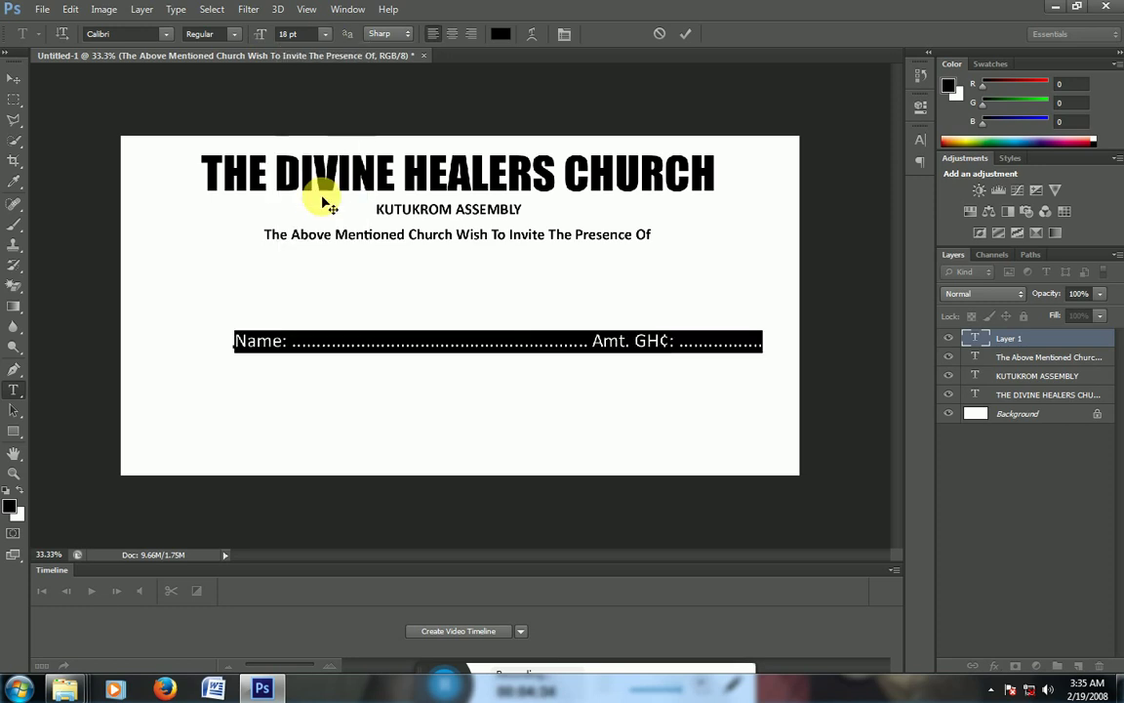
{"action": "left_click", "coordinate": [322, 35]}
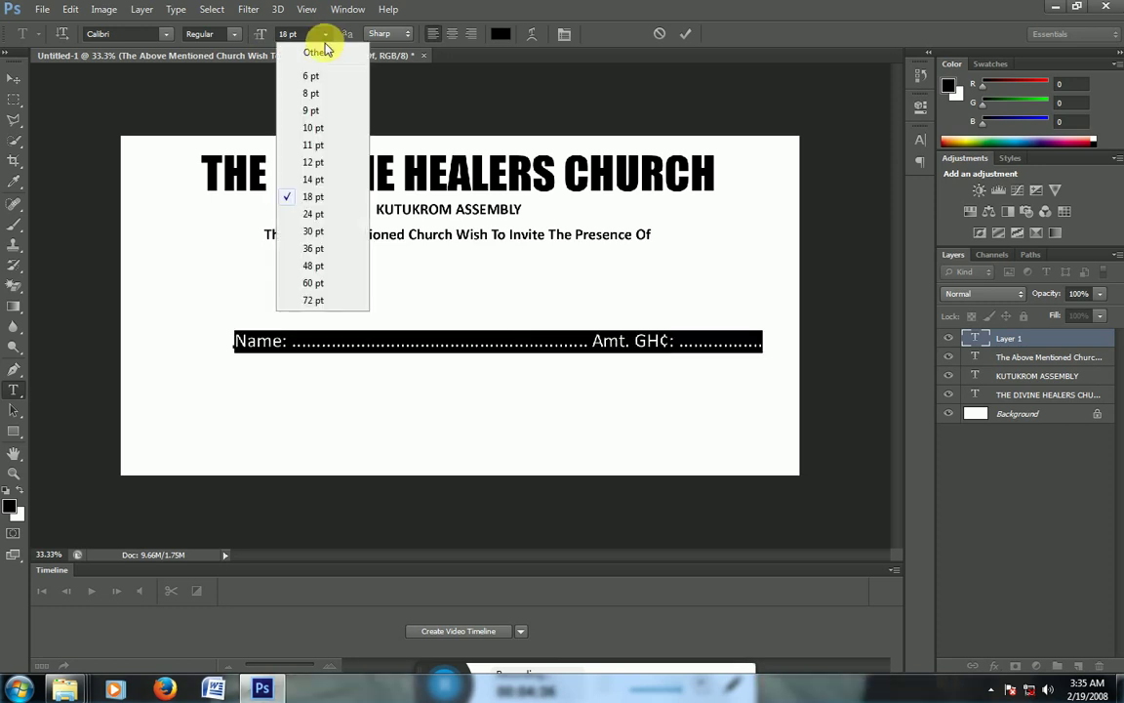
{"action": "left_click", "coordinate": [314, 183]}
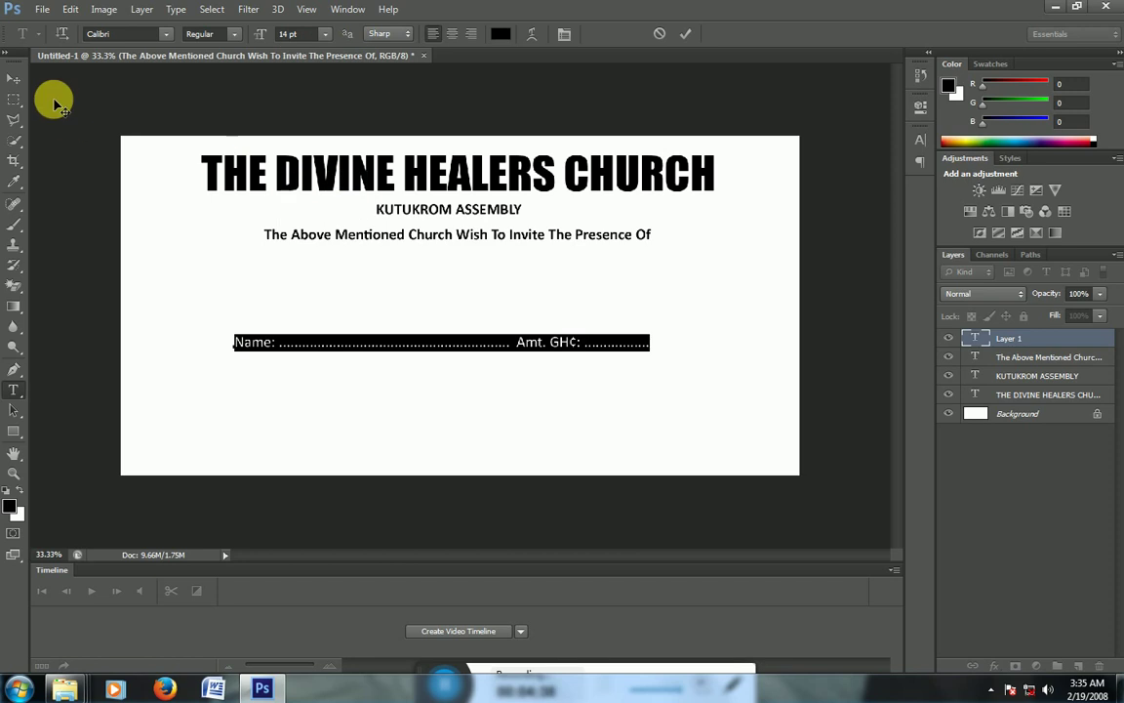
Move the Name line up, centred just below the invitation line
{"action": "left_click", "coordinate": [14, 79]}
{"action": "left_click_drag", "start_coordinate": [528, 348], "coordinate": [547, 311]}
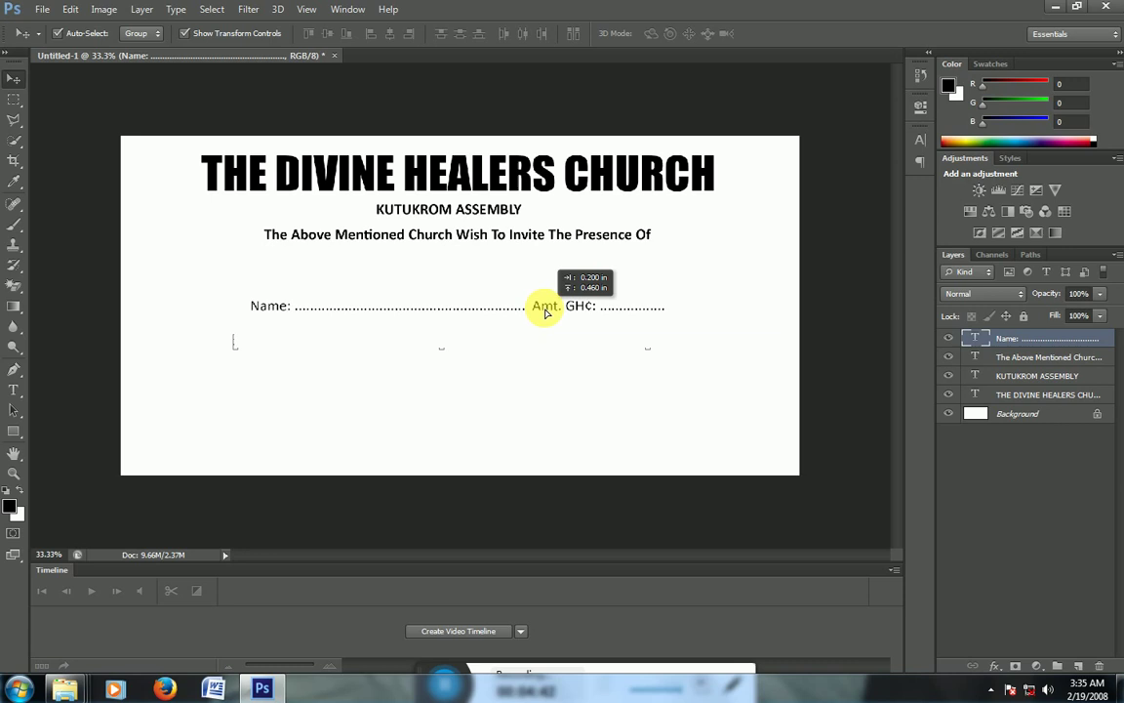
{"action": "left_click_drag", "start_coordinate": [548, 311], "coordinate": [547, 305]}
{"action": "left_click", "coordinate": [376, 384]}
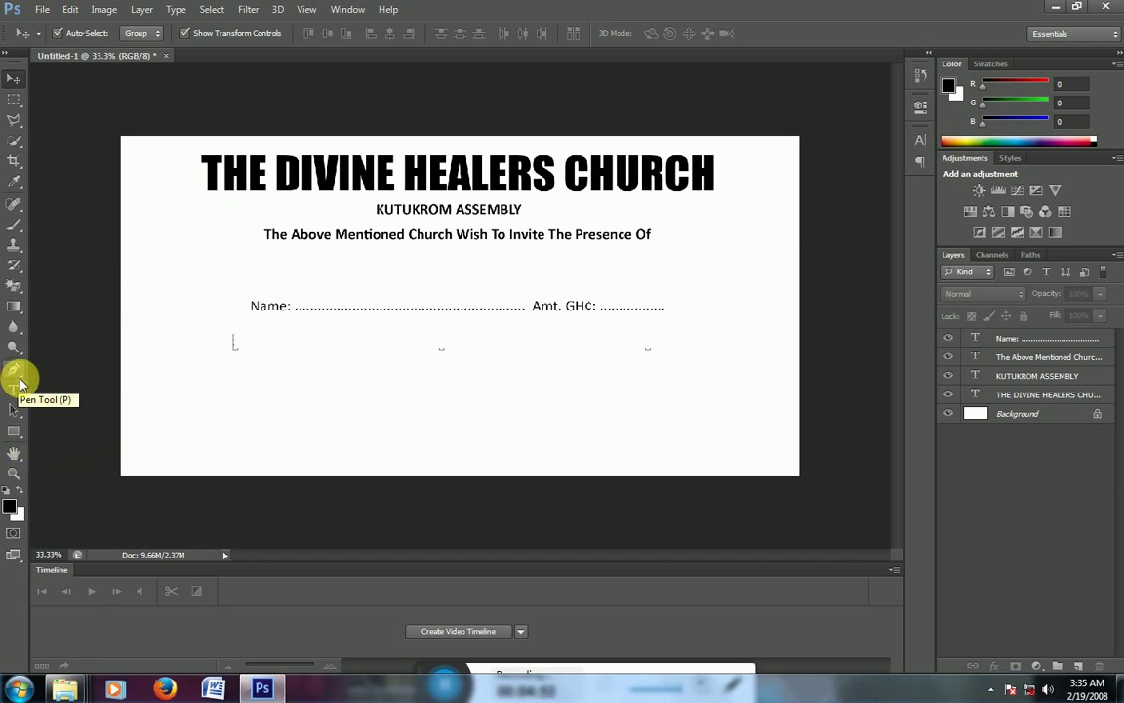
Look through the Place and Save As dialogs, confirming Photoshop PSD format, without saving
{"action": "left_click", "coordinate": [43, 10]}
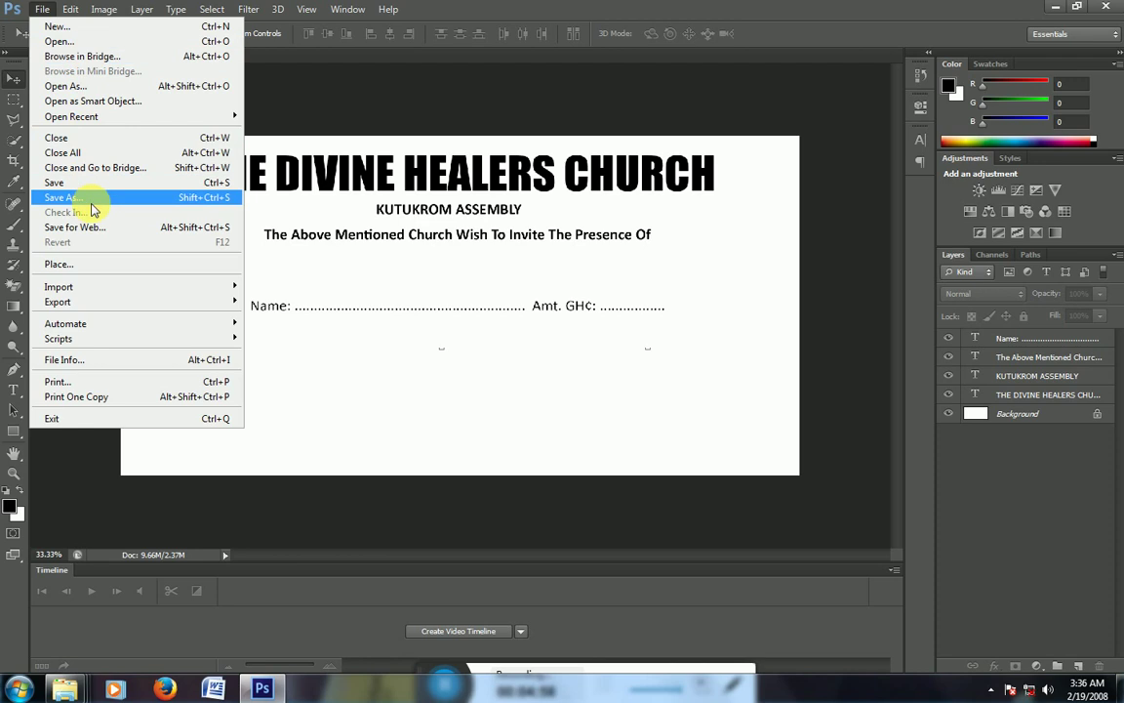
{"action": "left_click", "coordinate": [96, 263]}
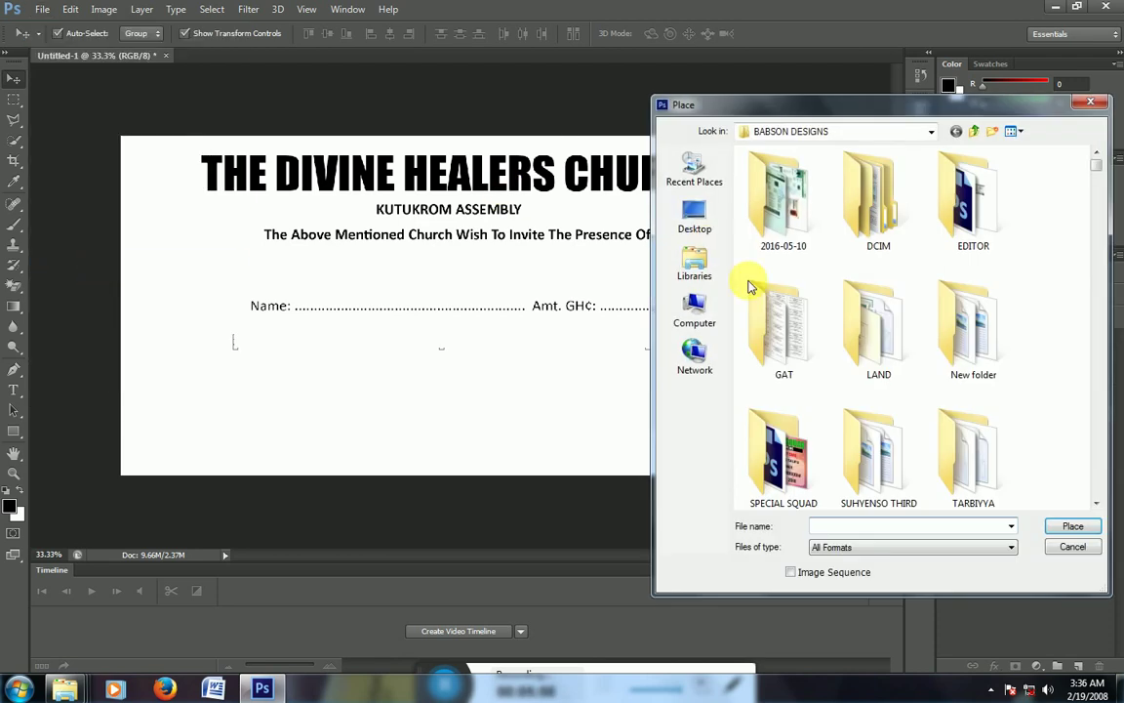
{"action": "left_click", "coordinate": [1091, 105]}
{"action": "key", "text": "ctrl+s"}
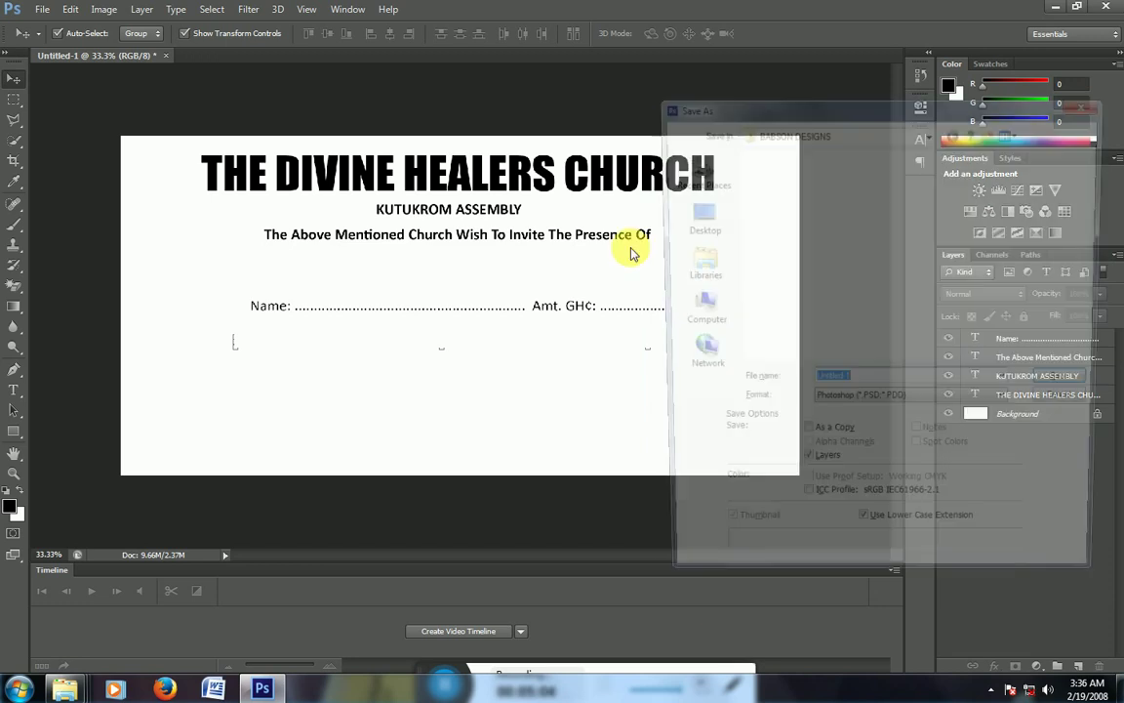
{"action": "left_click", "coordinate": [878, 404]}
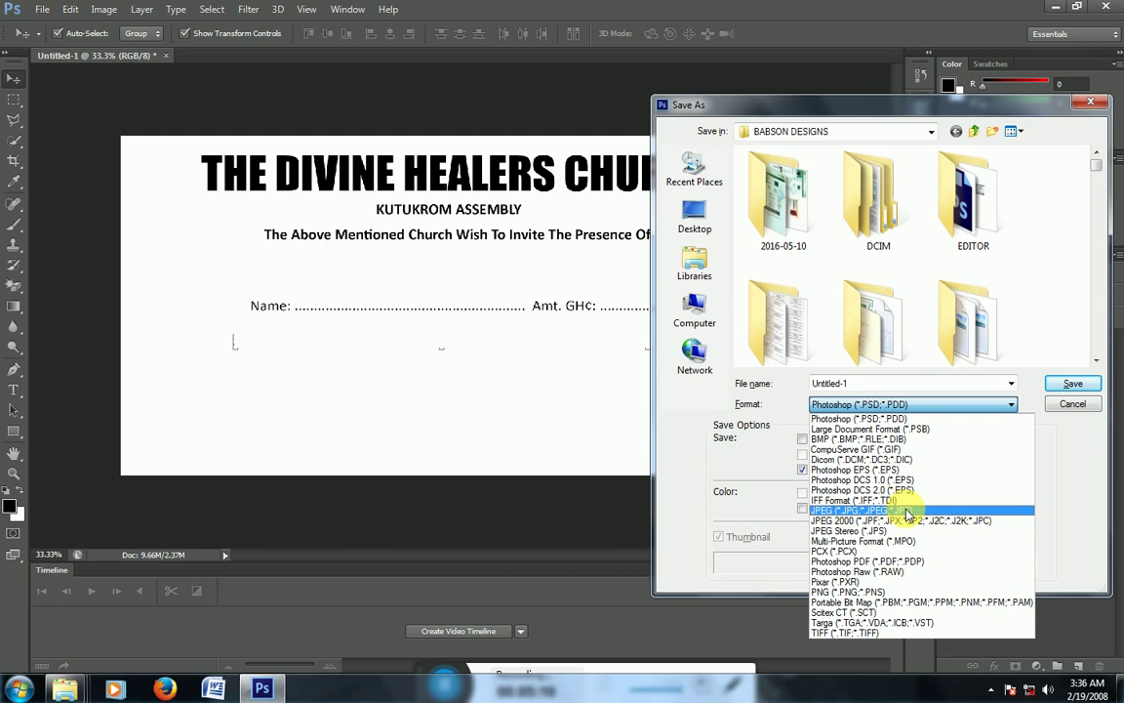
{"action": "left_click", "coordinate": [1069, 437]}
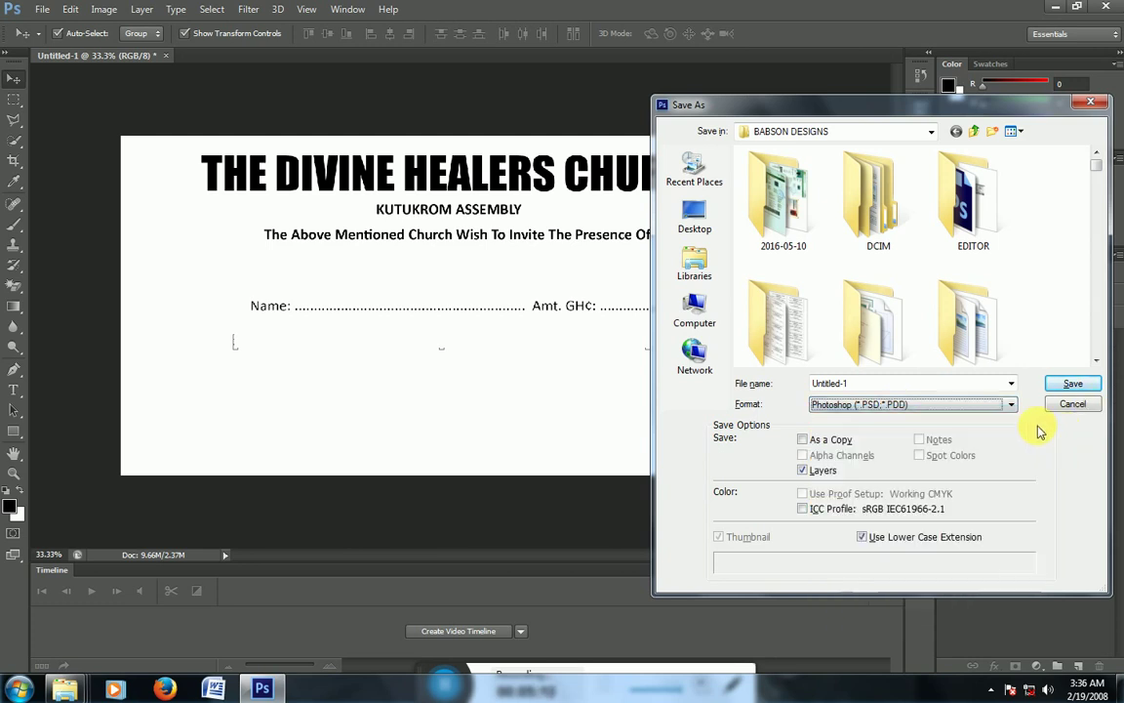
{"action": "left_click", "coordinate": [1091, 102]}
Save the document as THE DIVINE HEALERS INVITE in Photoshop PSD format
{"action": "key", "text": "ctrl+s"}
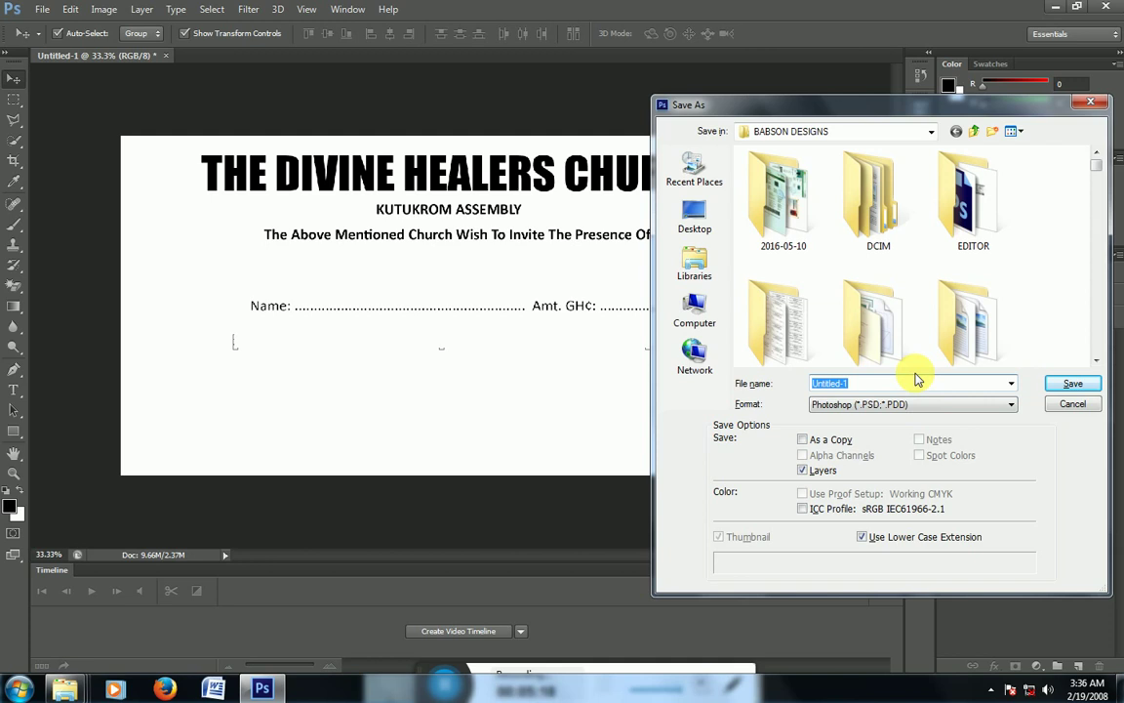
{"action": "type", "text": "THE D"}
{"action": "type", "text": "IVIN"}
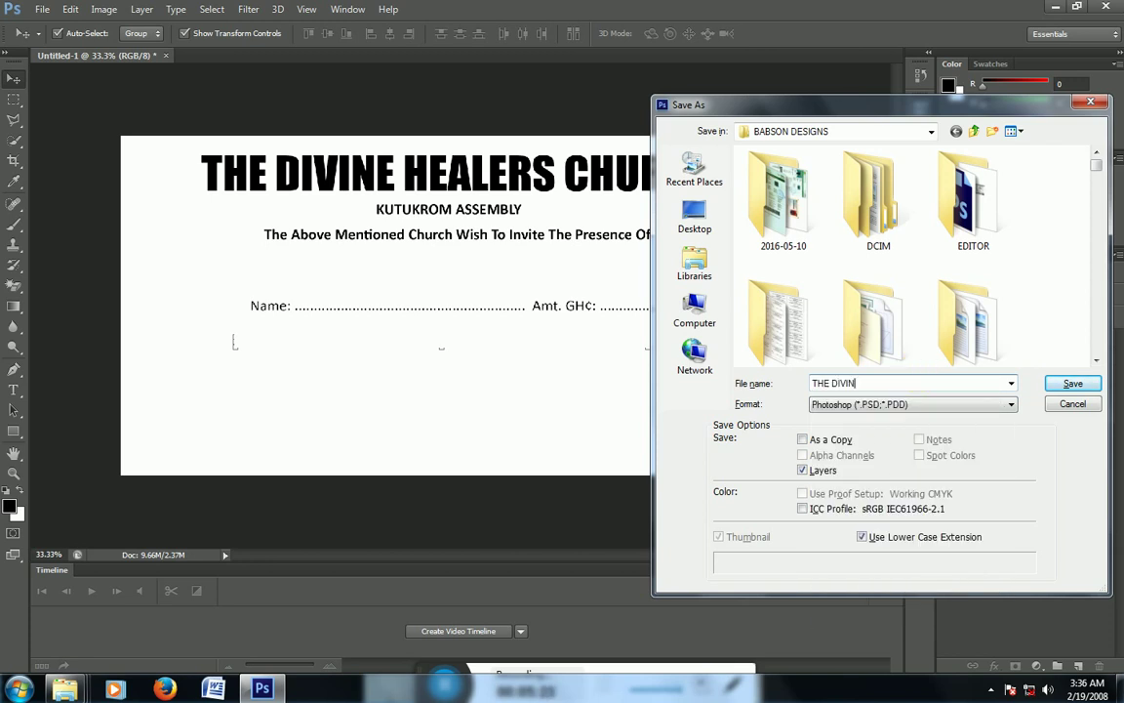
{"action": "type", "text": "E HEALERS INVITE"}
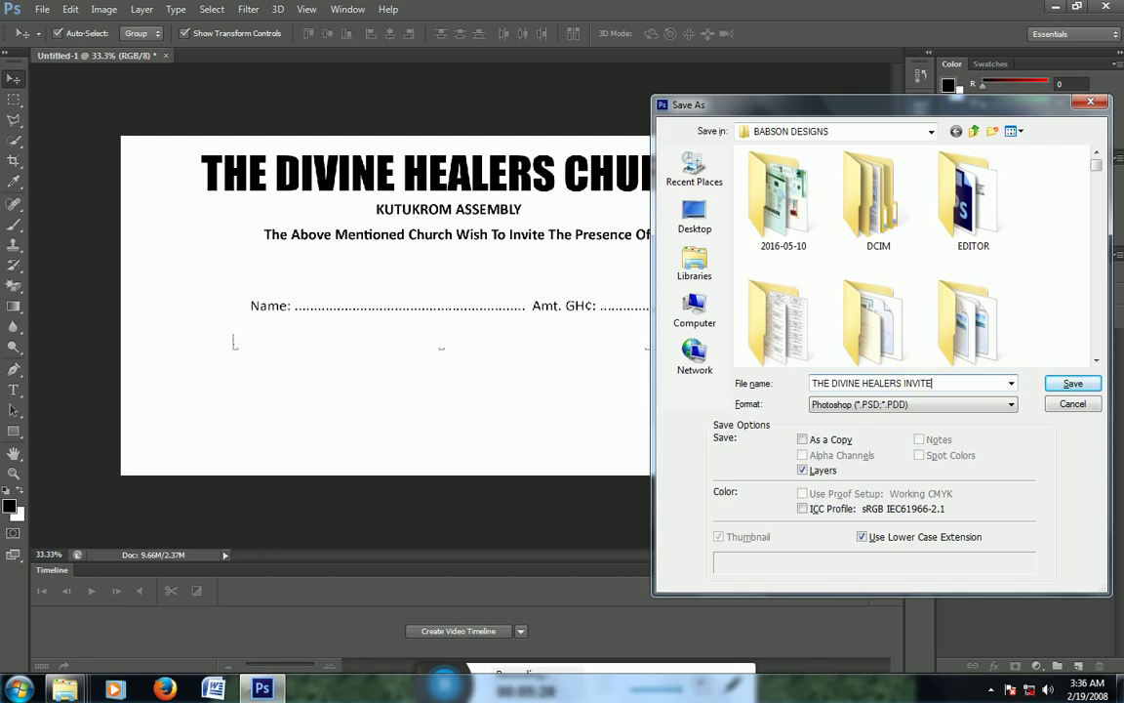
{"action": "key", "text": "Return"}
{"action": "key", "text": "Return"}
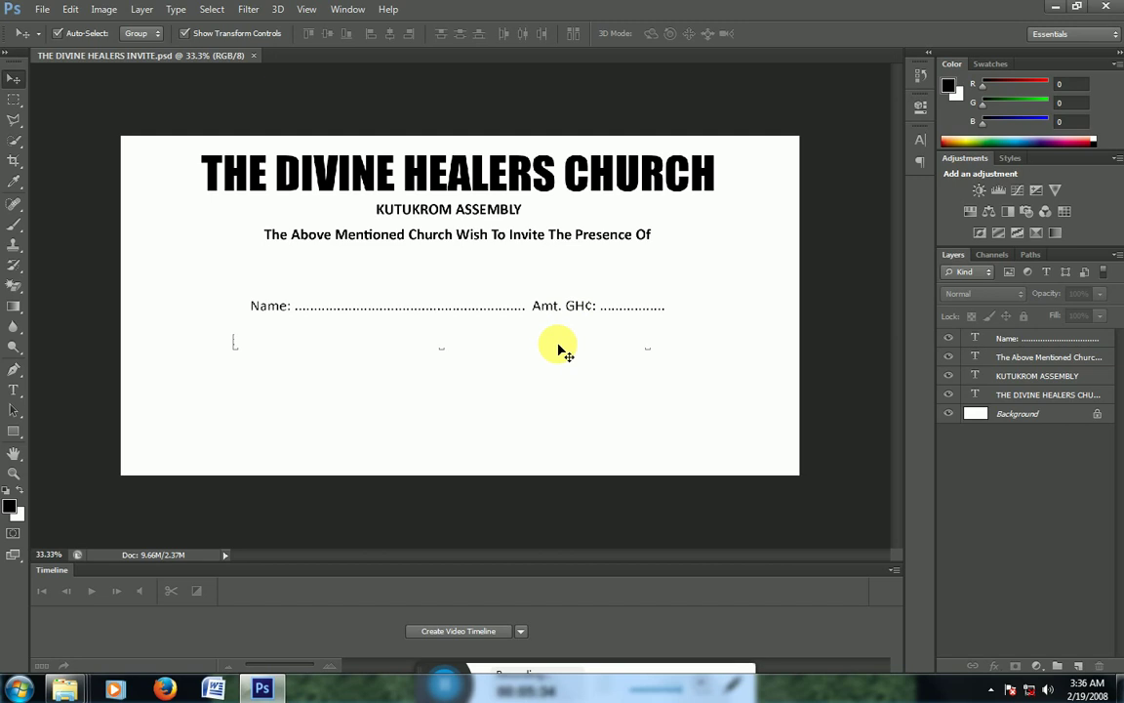
Reopen Save As to review the file name, then close it without saving again
{"action": "left_click", "coordinate": [44, 11]}
{"action": "left_click", "coordinate": [75, 200]}
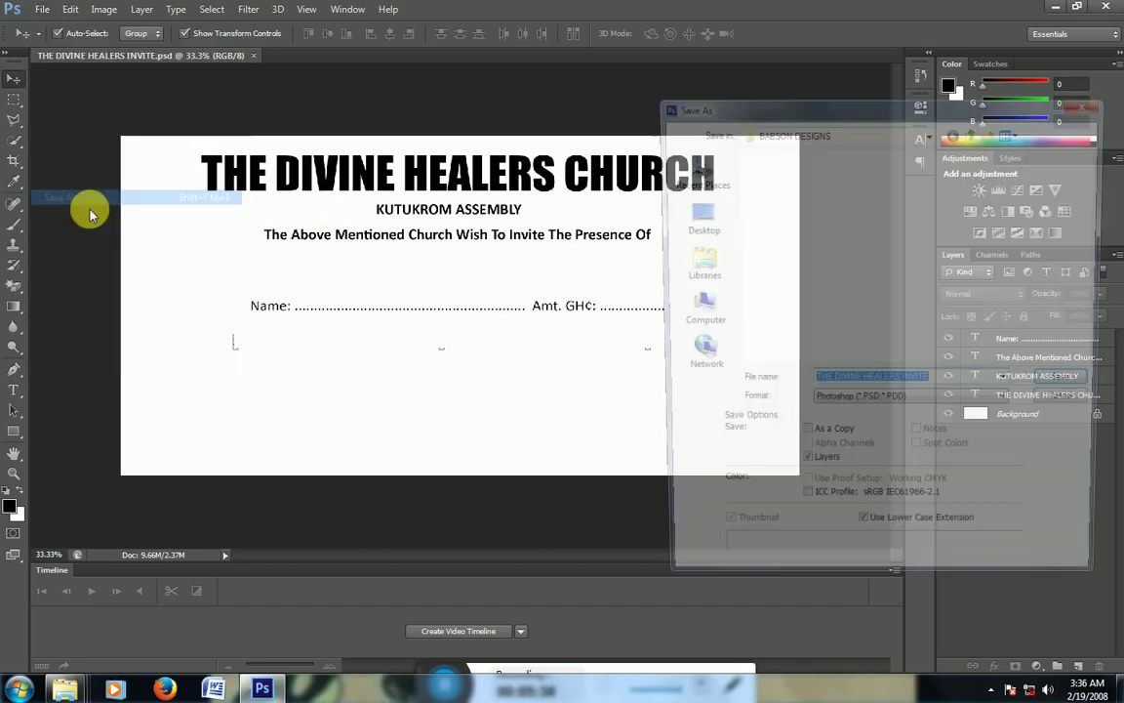
{"action": "left_click", "coordinate": [944, 384]}
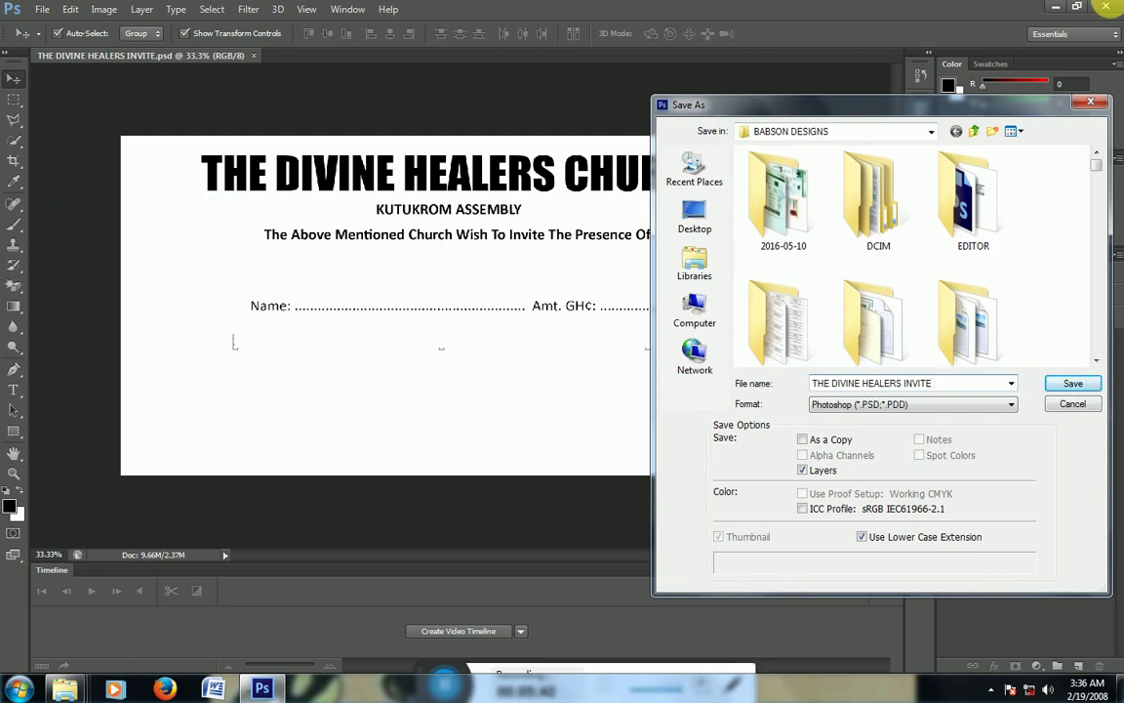
{"action": "left_click", "coordinate": [1092, 103]}
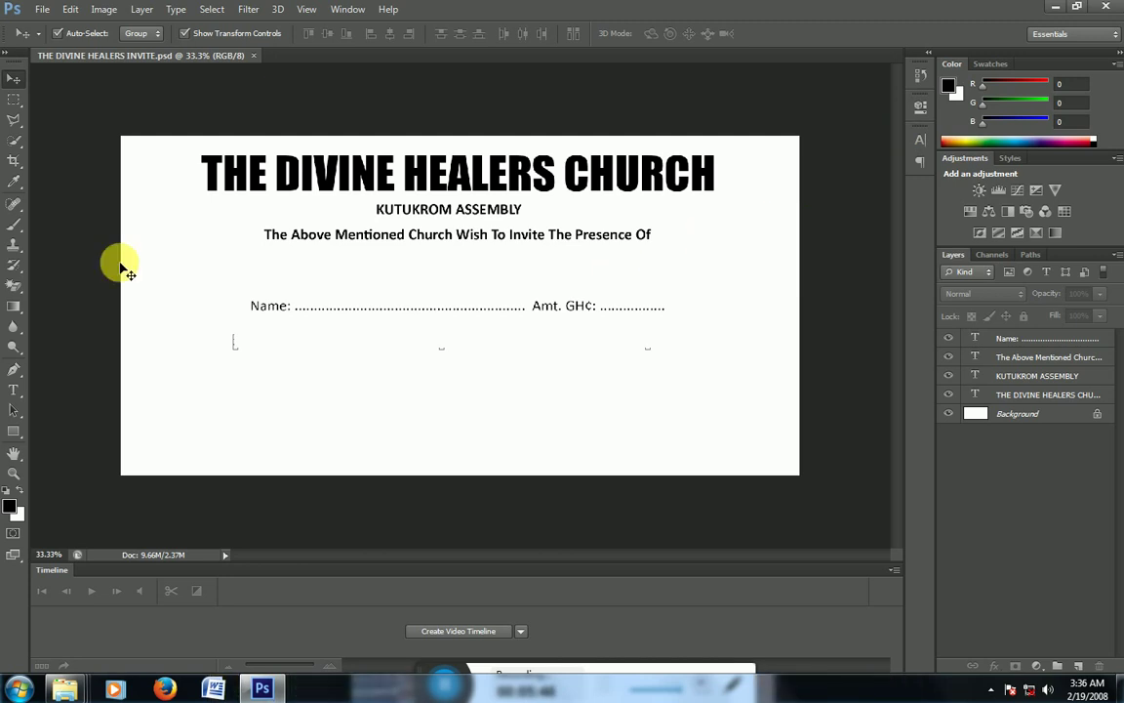
In File > Place, browse the LOGO folder on Local Disk (D:), inspecting logo files
{"action": "left_click", "coordinate": [42, 9]}
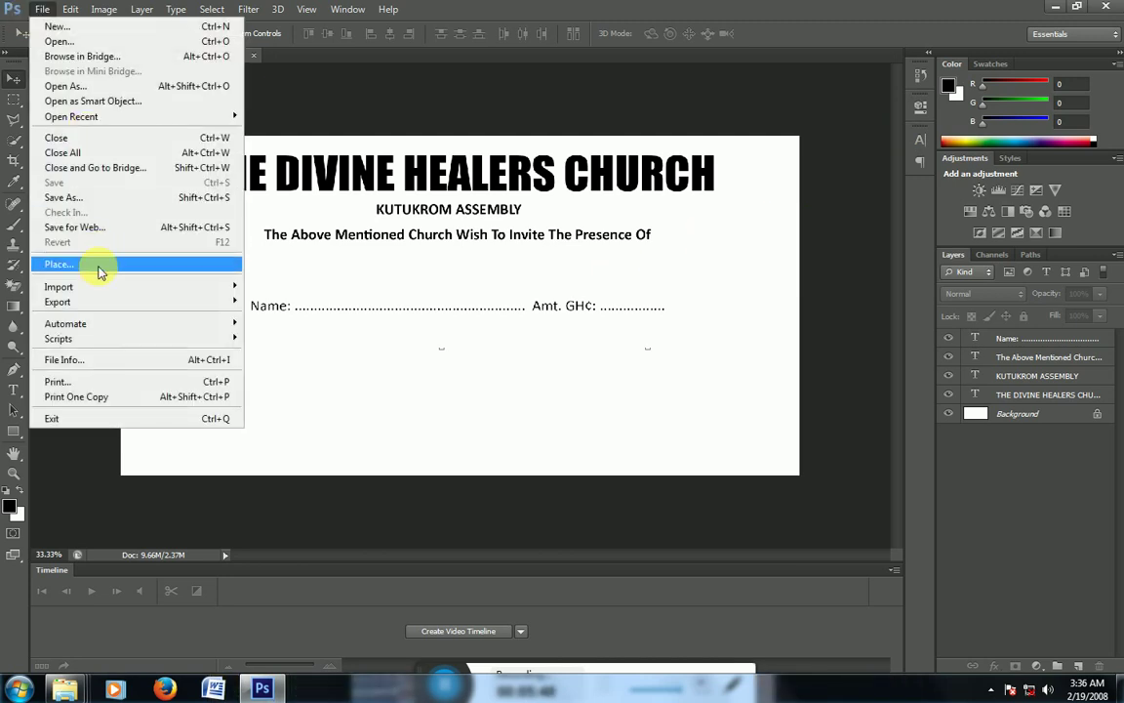
{"action": "left_click", "coordinate": [102, 264]}
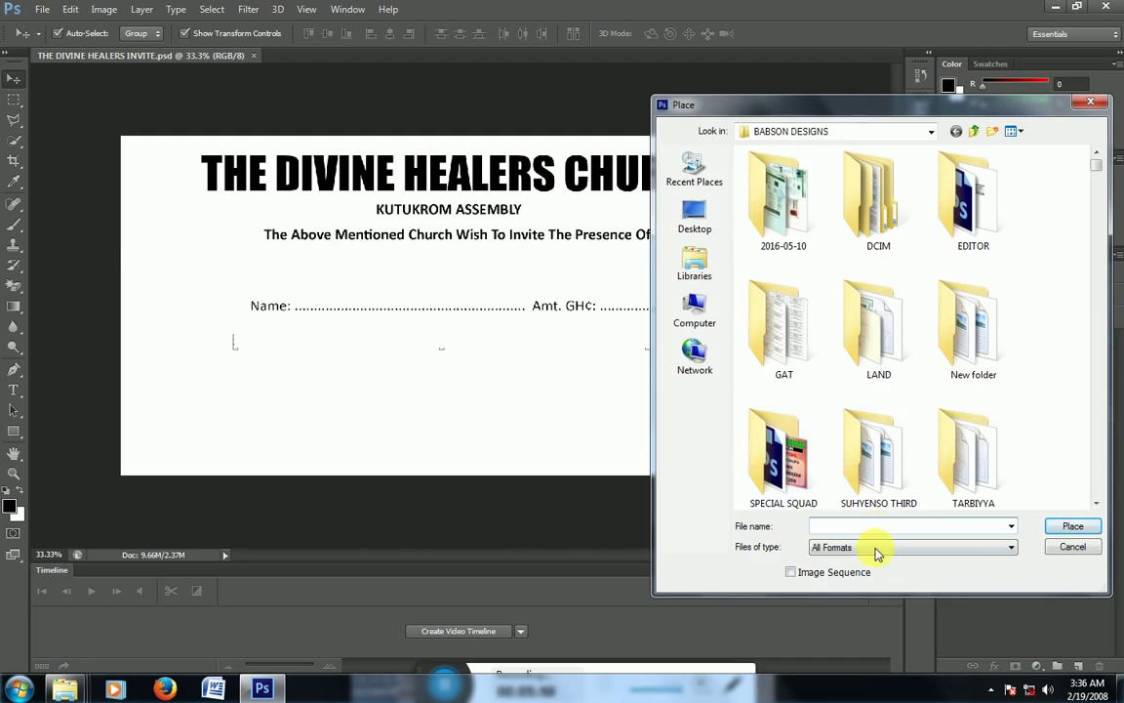
{"action": "left_click", "coordinate": [695, 313]}
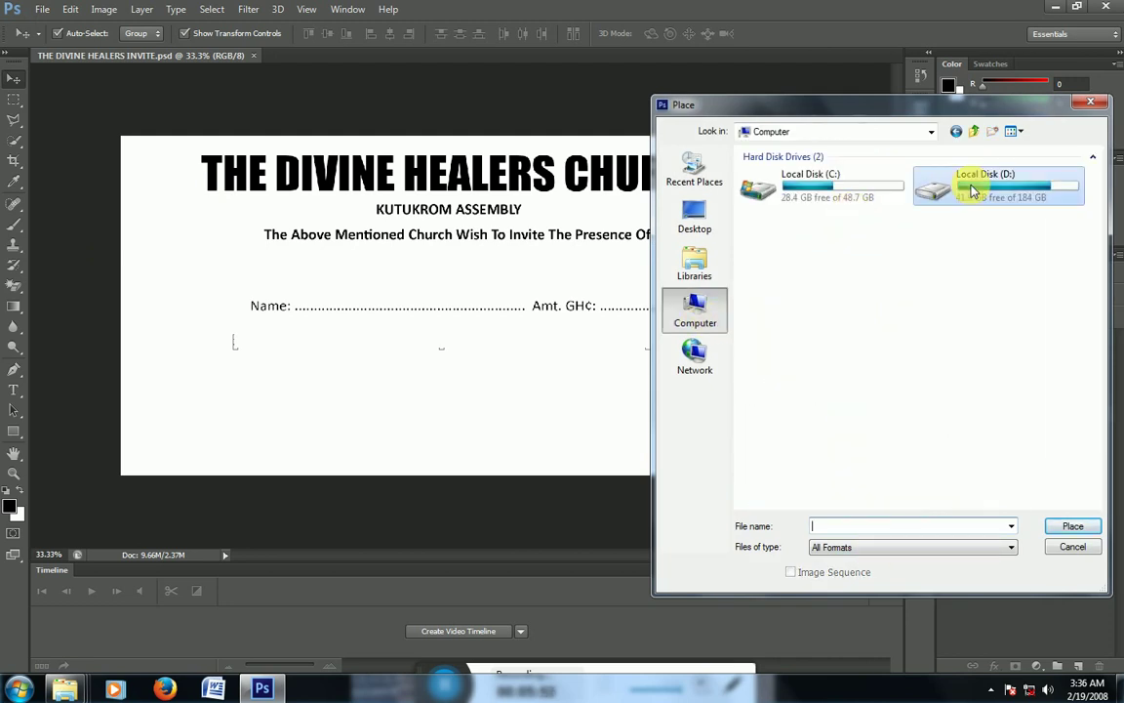
{"action": "double_click", "coordinate": [964, 181]}
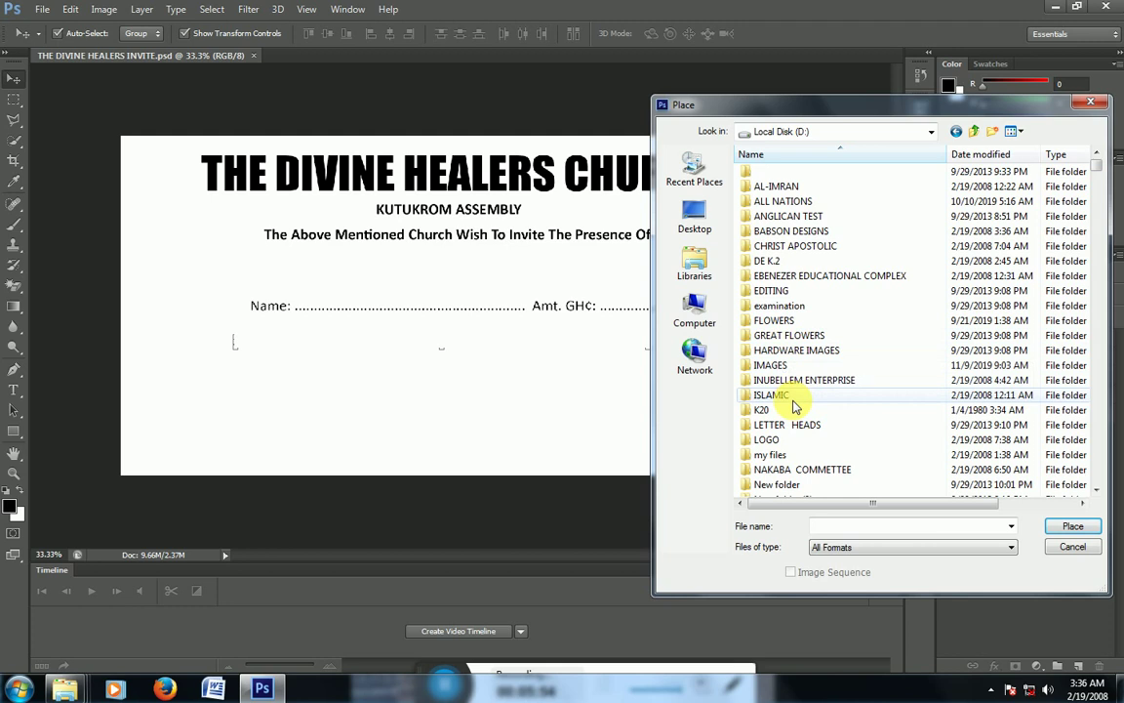
{"action": "double_click", "coordinate": [767, 440]}
{"action": "left_click", "coordinate": [862, 322]}
{"action": "mouse_move", "coordinate": [860, 306]}
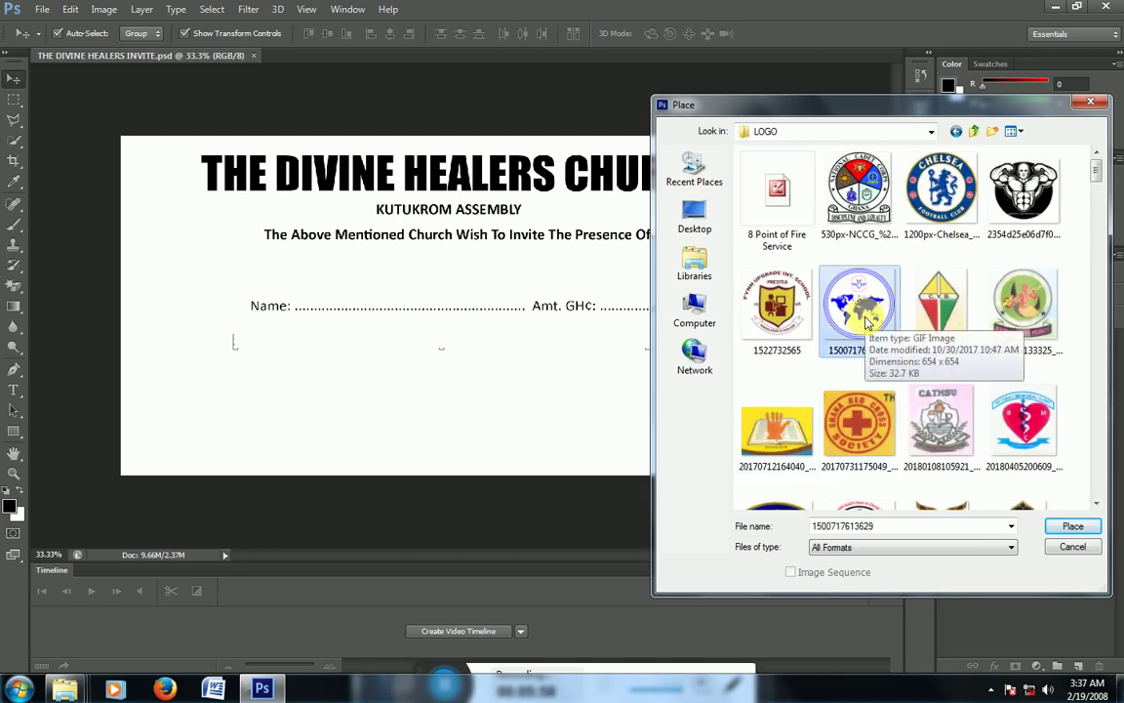
{"action": "type", "text": "th"}
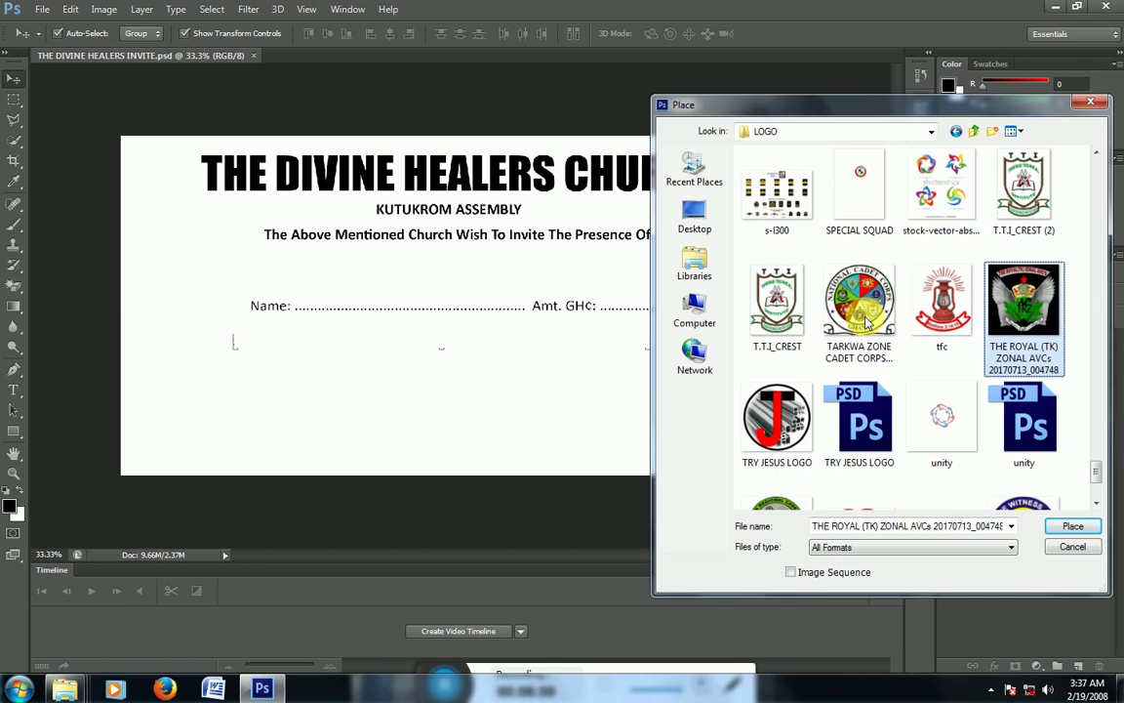
{"action": "left_click", "coordinate": [873, 410]}
{"action": "scroll", "coordinate": [883, 400], "scroll_direction": "down", "scroll_amount": 1}
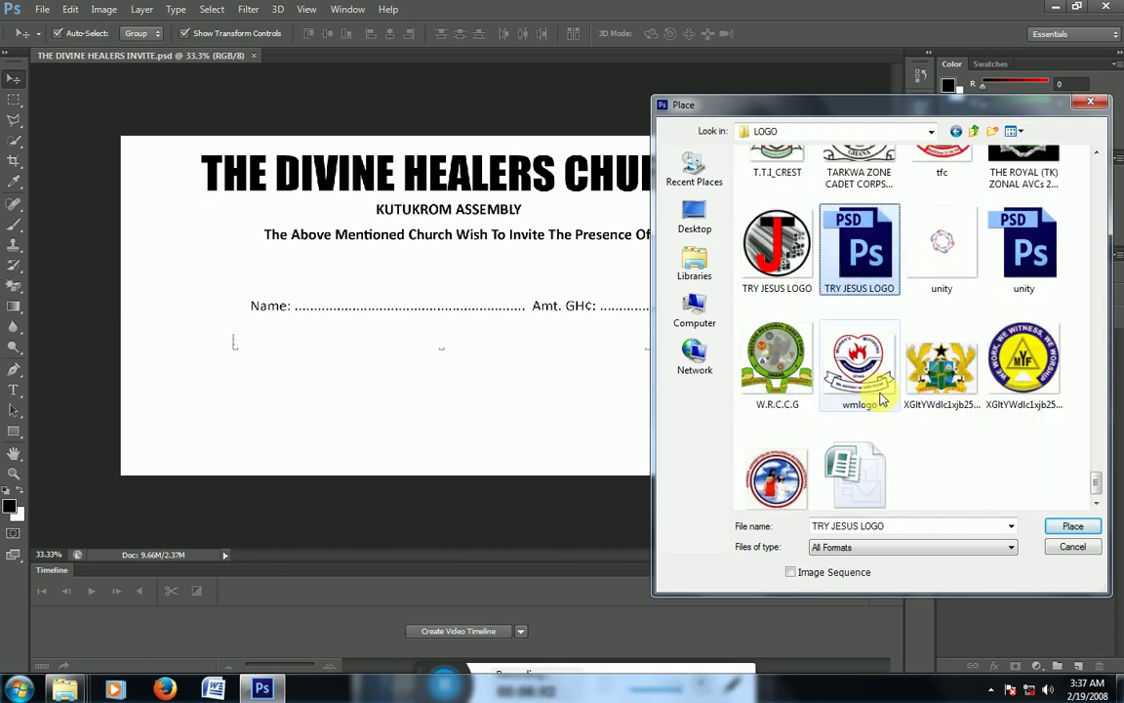
{"action": "left_click", "coordinate": [867, 381]}
{"action": "scroll", "coordinate": [868, 381], "scroll_direction": "down", "scroll_amount": 1}
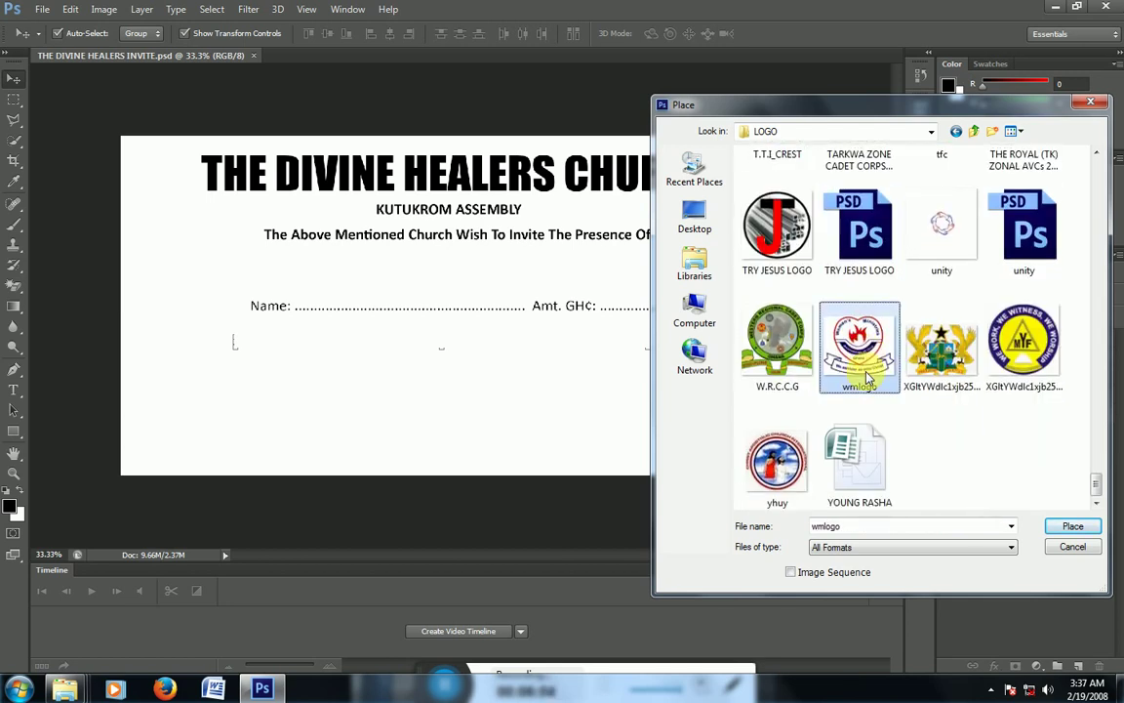
{"action": "scroll", "coordinate": [868, 381], "scroll_direction": "up", "scroll_amount": 3}
{"action": "scroll", "coordinate": [868, 381], "scroll_direction": "up", "scroll_amount": 2}
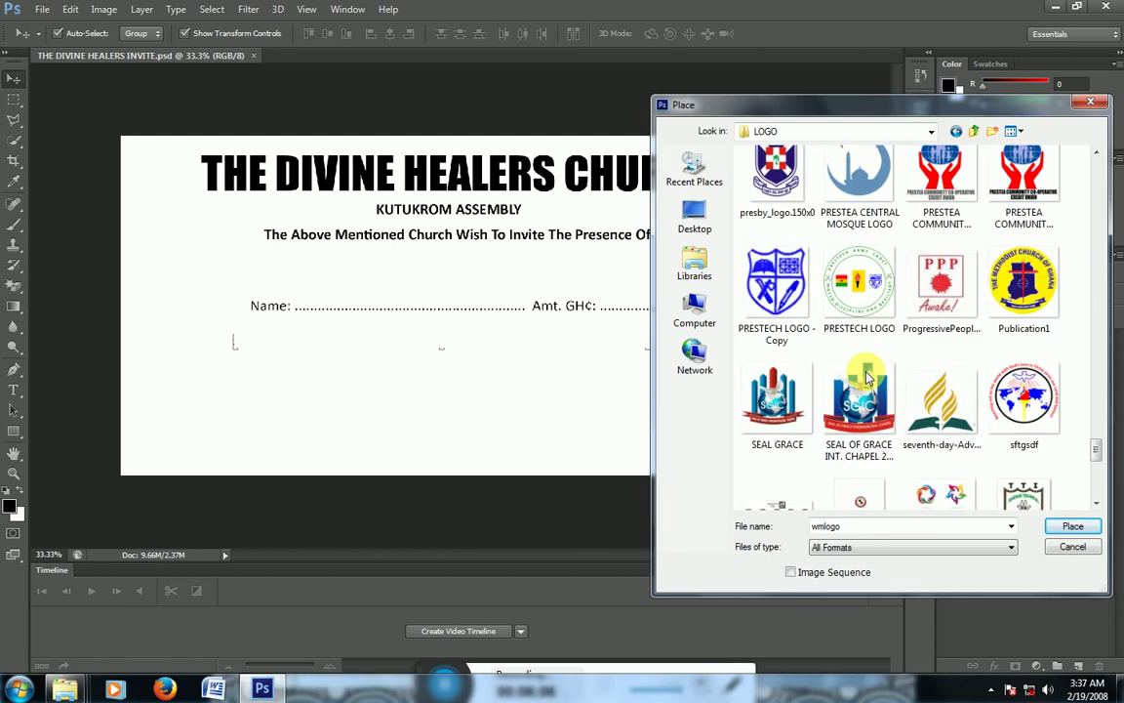
{"action": "scroll", "coordinate": [867, 381], "scroll_direction": "up", "scroll_amount": 2}
{"action": "scroll", "coordinate": [868, 381], "scroll_direction": "up", "scroll_amount": 1}
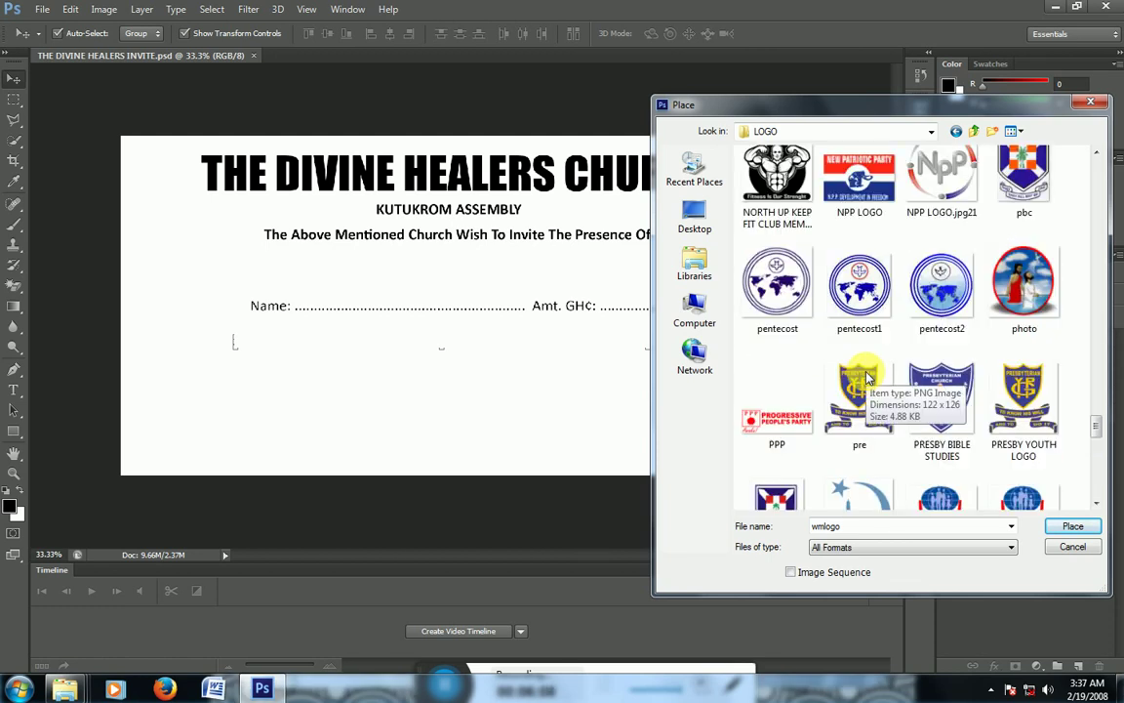
{"action": "scroll", "coordinate": [868, 381], "scroll_direction": "up", "scroll_amount": 1}
{"action": "scroll", "coordinate": [864, 381], "scroll_direction": "up", "scroll_amount": 3}
{"action": "scroll", "coordinate": [863, 381], "scroll_direction": "up", "scroll_amount": 2}
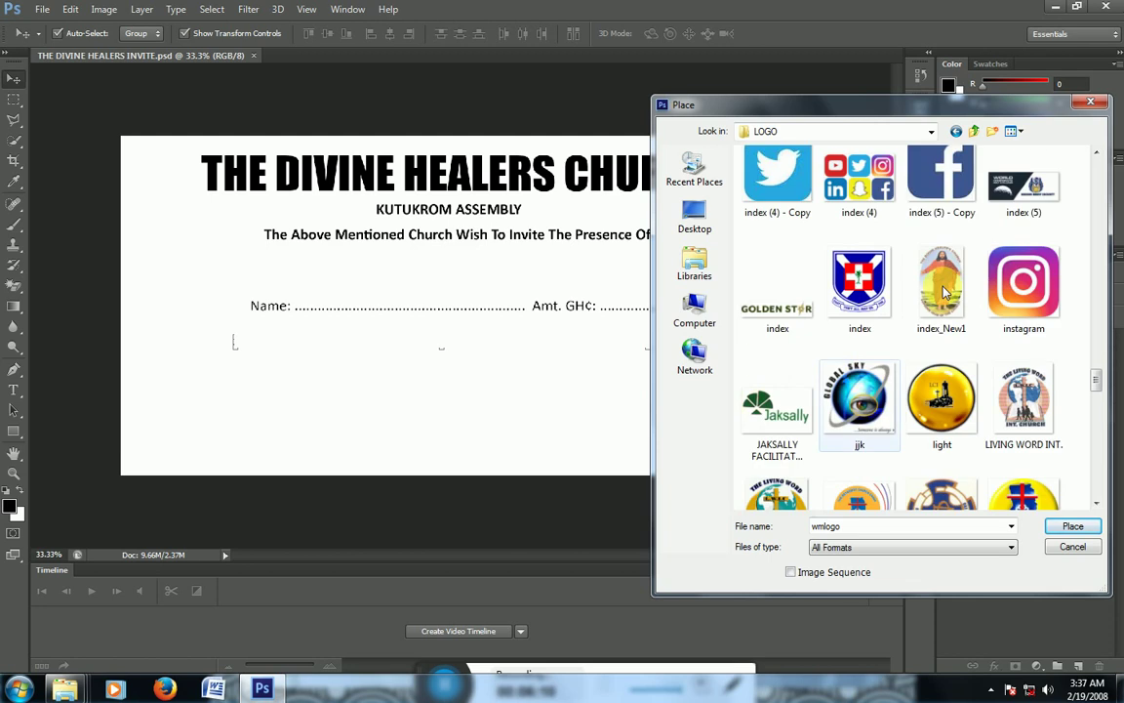
Place the church b5 drawing from D:\IMAGES and move it toward the card's right side
{"action": "left_click", "coordinate": [930, 131]}
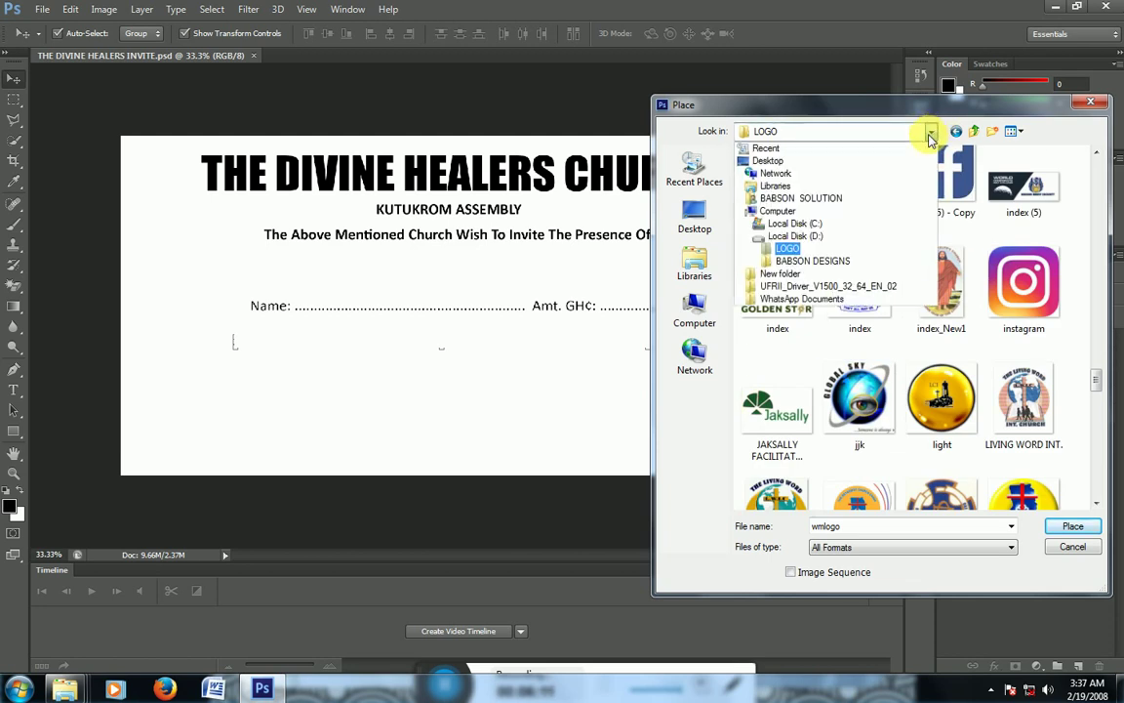
{"action": "left_click", "coordinate": [789, 237]}
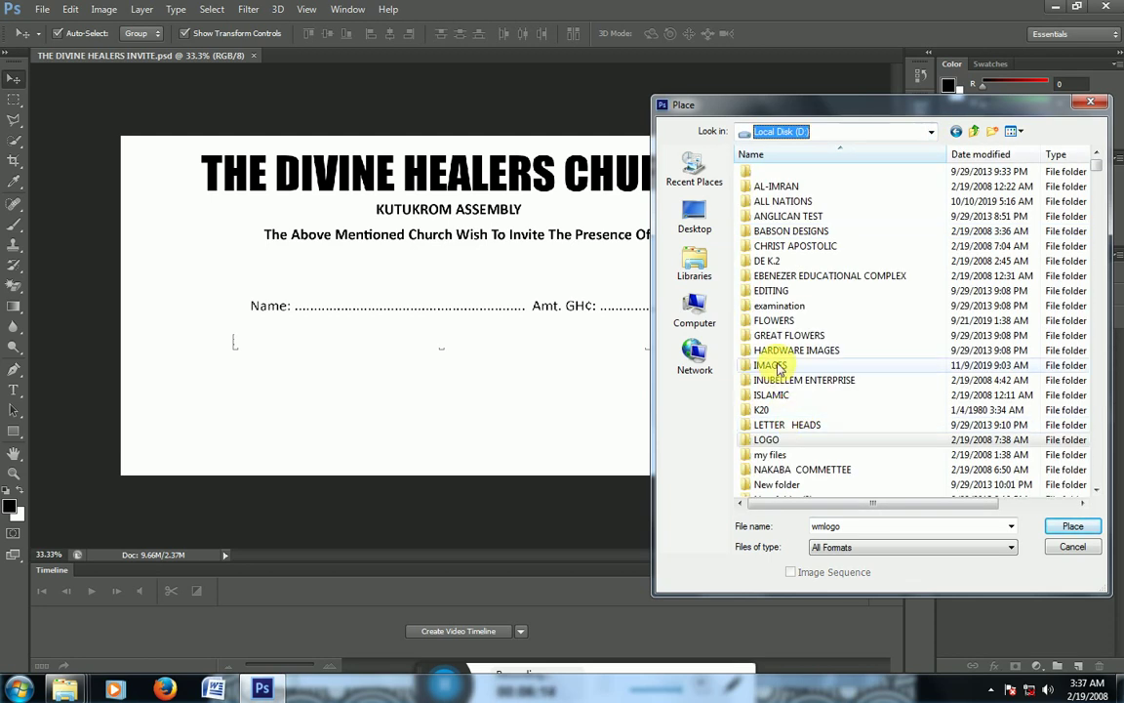
{"action": "double_click", "coordinate": [771, 360]}
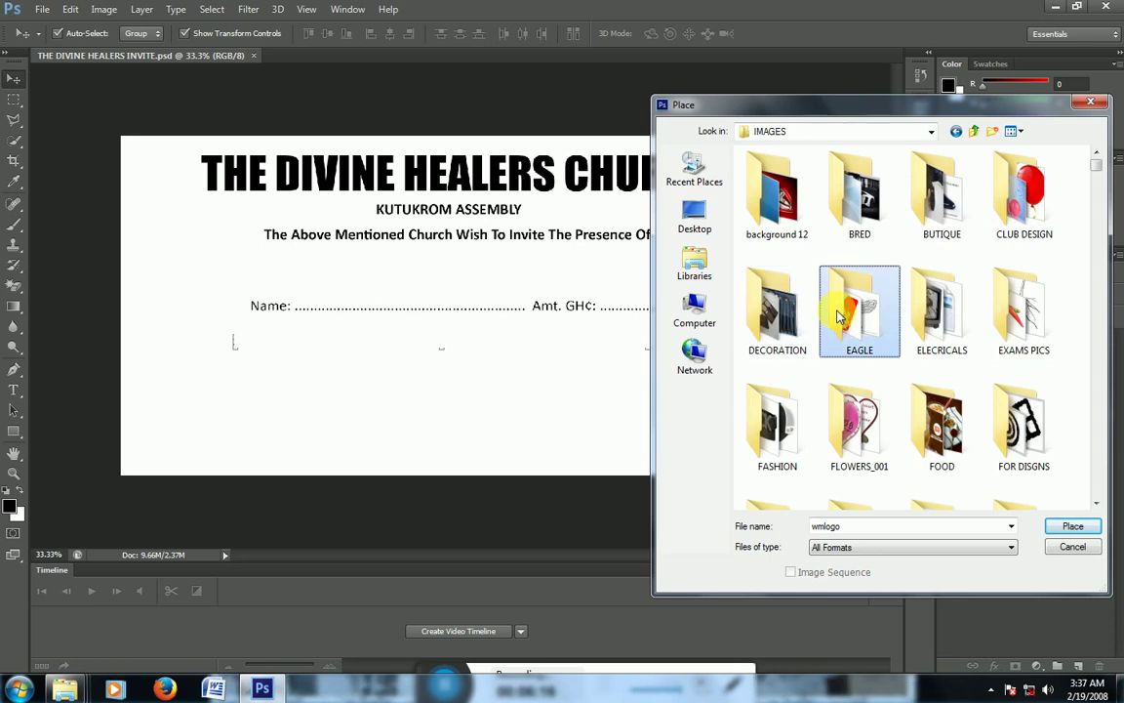
{"action": "type", "text": "church b"}
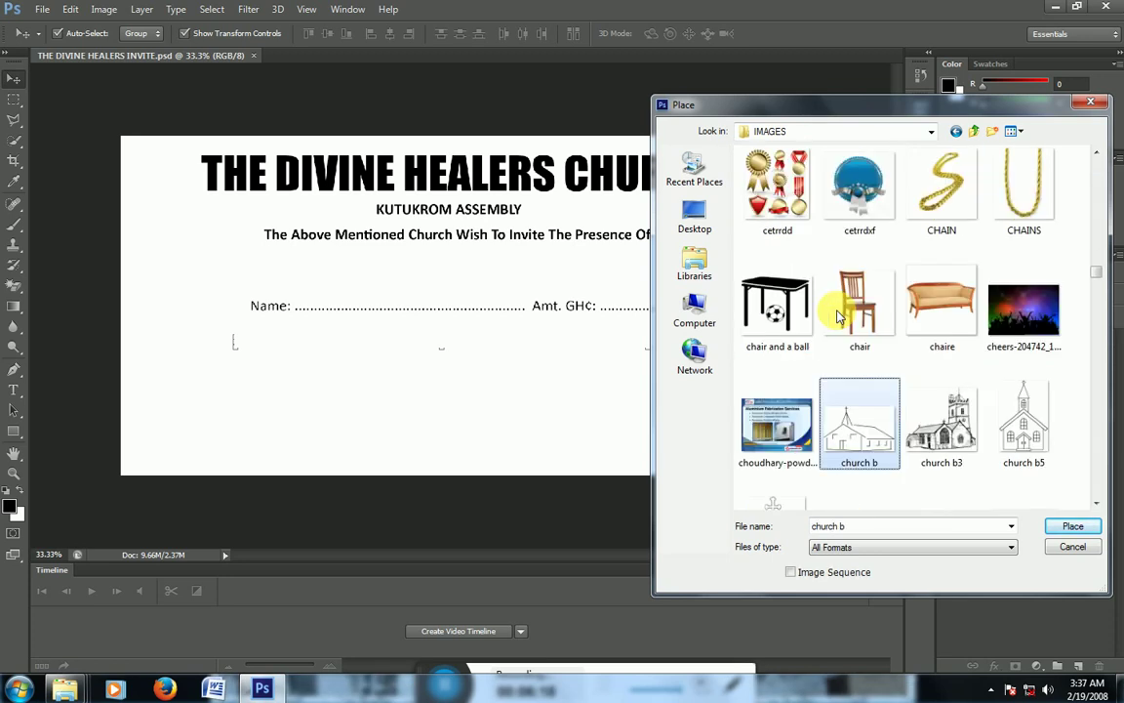
{"action": "left_click", "coordinate": [1013, 433]}
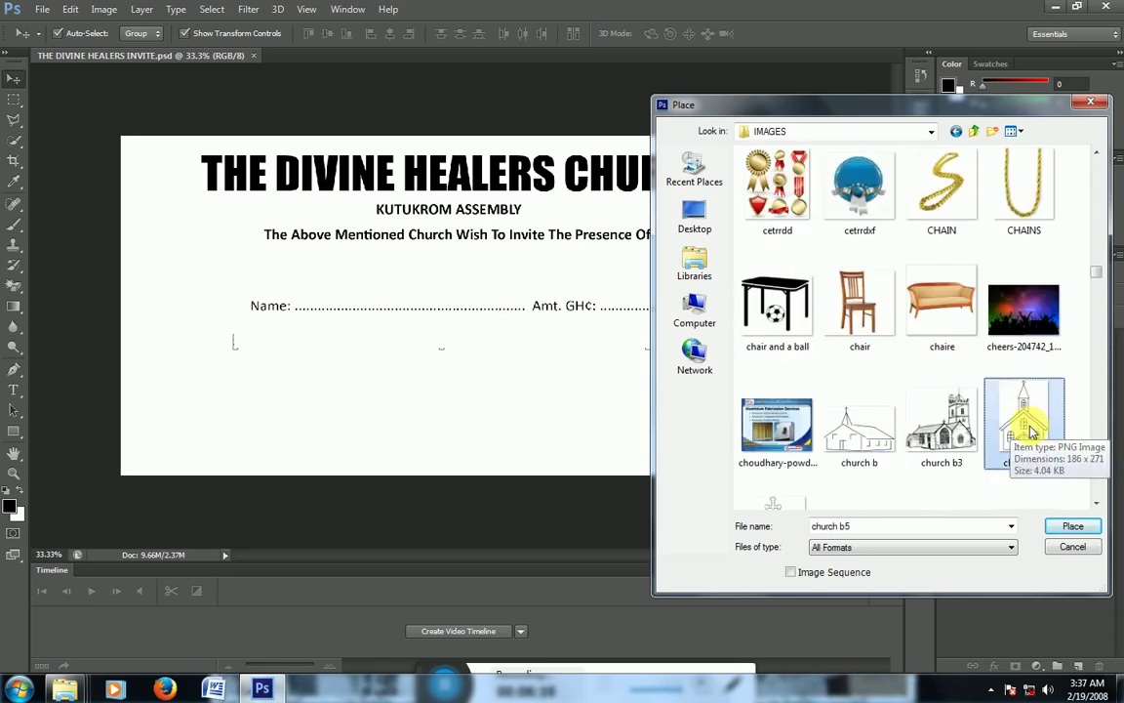
{"action": "left_click", "coordinate": [1072, 526]}
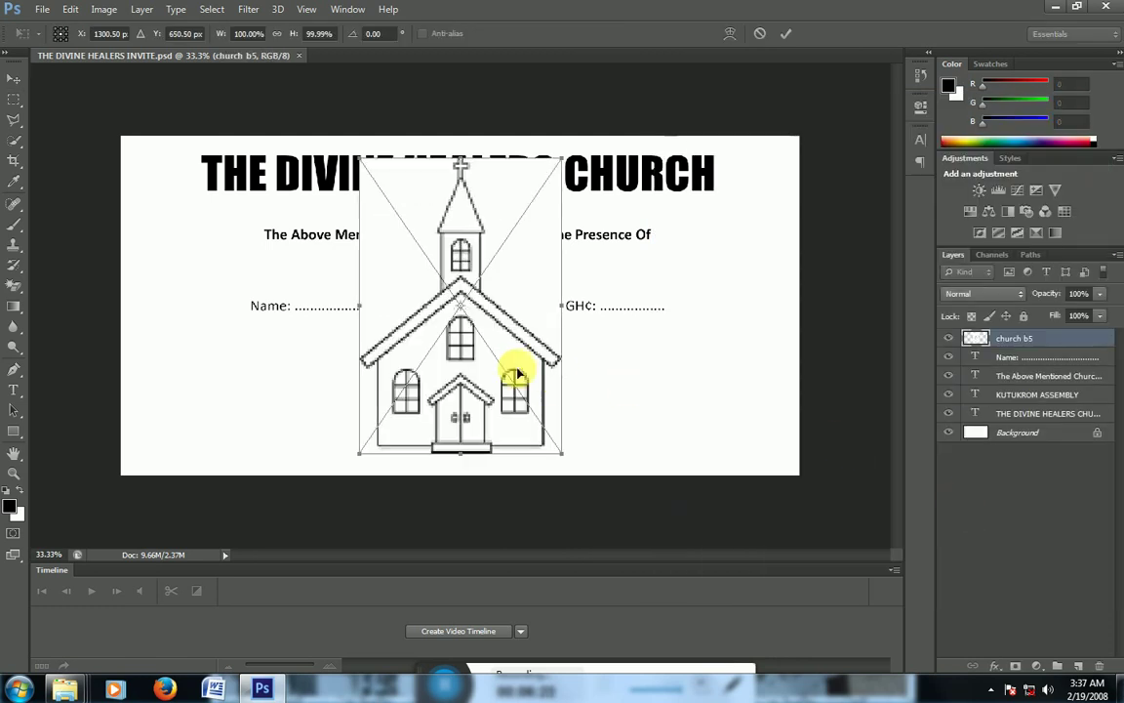
{"action": "mouse_move", "coordinate": [510, 360]}
{"action": "left_mouse_down"}
{"action": "mouse_move", "coordinate": [739, 355]}
{"action": "mouse_move", "coordinate": [768, 382]}
{"action": "mouse_move", "coordinate": [782, 331]}
{"action": "mouse_move", "coordinate": [809, 341]}
{"action": "left_mouse_up"}
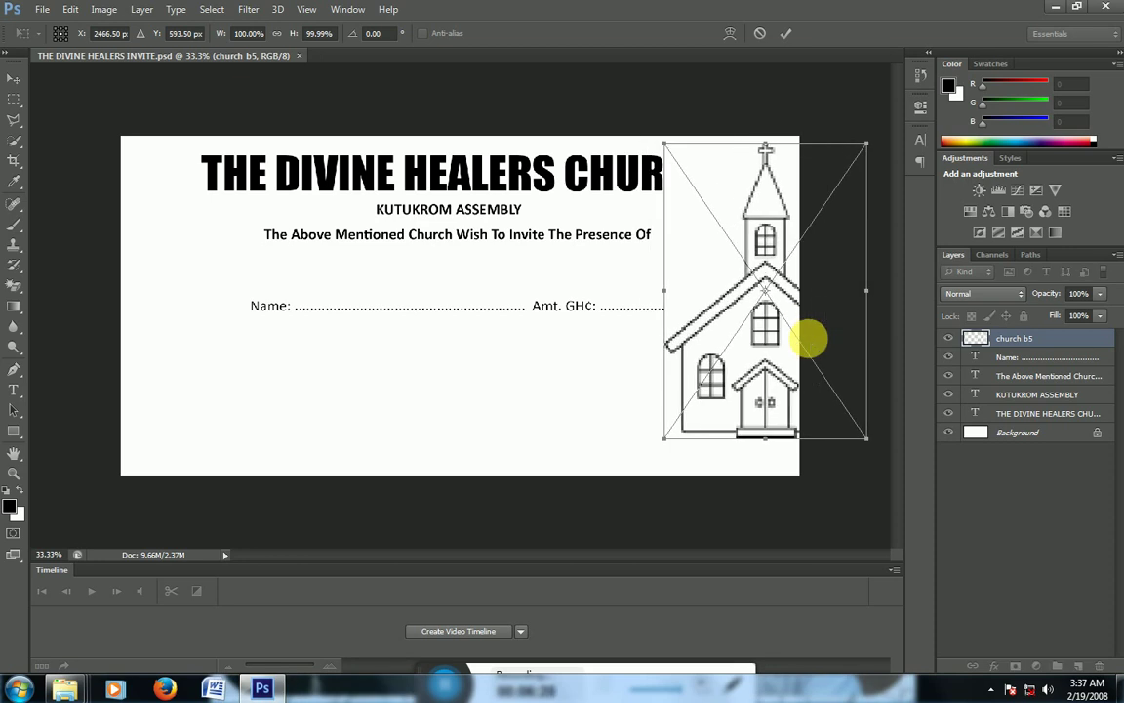
Commit the church b5 drawing, tuck it under the text layers, and nudge it against the right edge
{"action": "key", "text": "Return"}
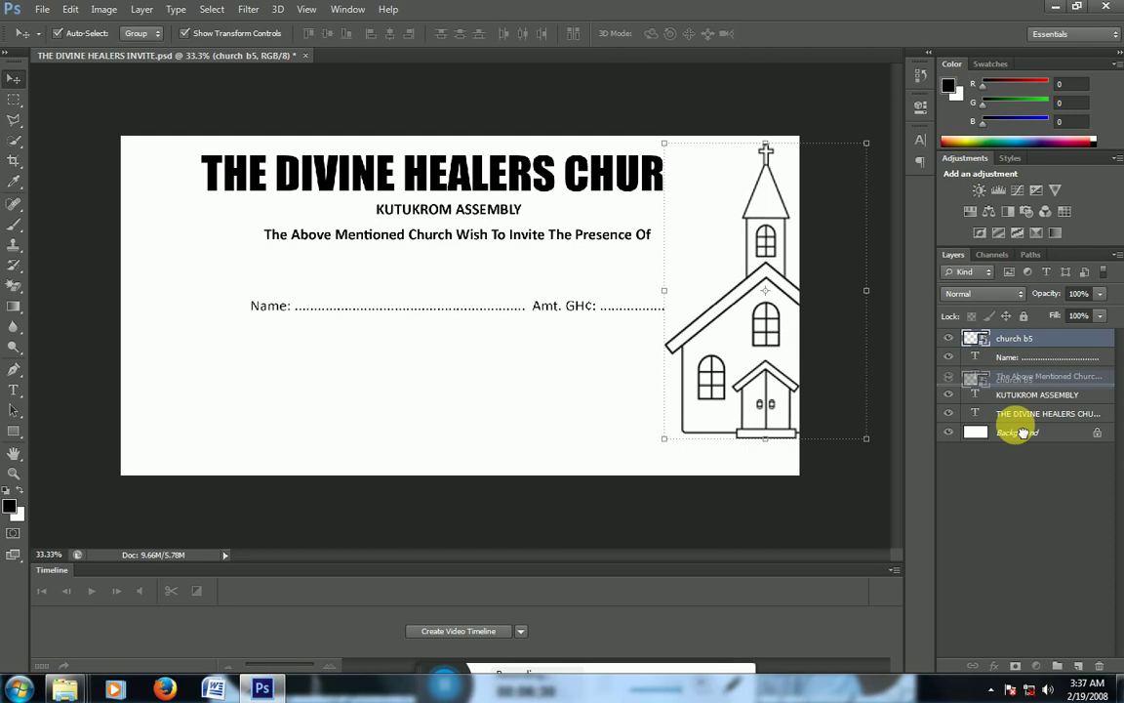
{"action": "mouse_move", "coordinate": [1018, 348]}
{"action": "left_mouse_down"}
{"action": "mouse_move", "coordinate": [1023, 432]}
{"action": "mouse_move", "coordinate": [947, 424]}
{"action": "left_mouse_up"}
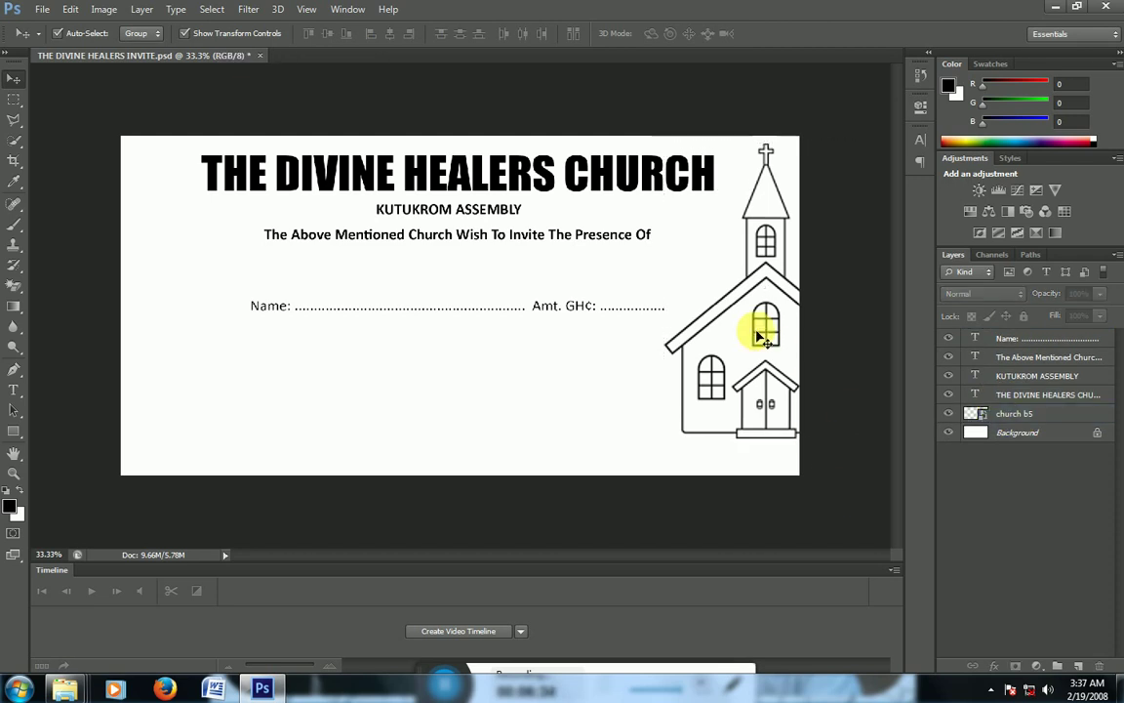
{"action": "left_click_drag", "start_coordinate": [765, 322], "coordinate": [751, 339]}
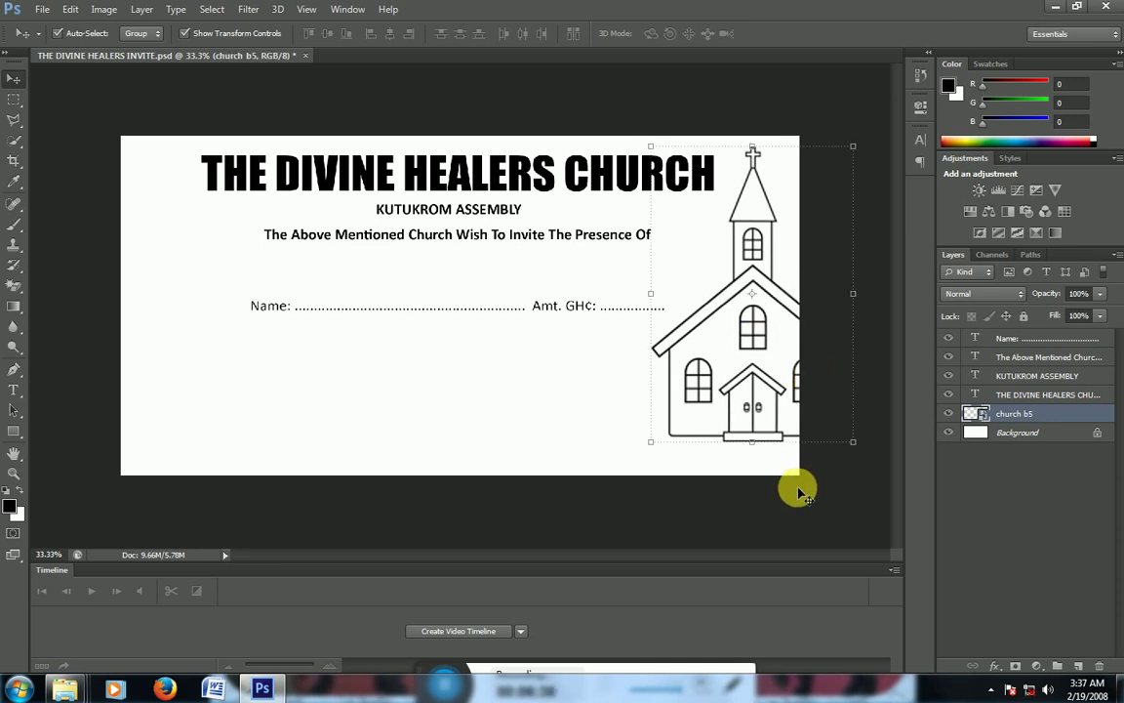
{"action": "left_click", "coordinate": [544, 488]}
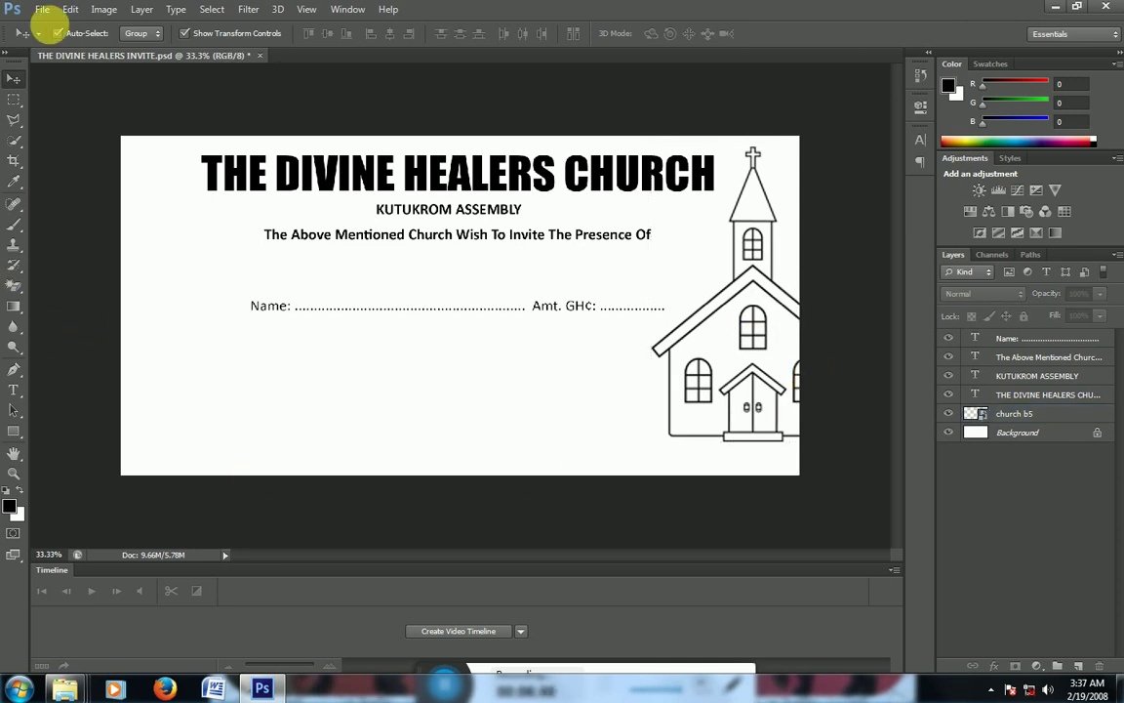
Switch to the Pen Tool in Shape mode for drawing a filled black shape
{"action": "left_click", "coordinate": [42, 10]}
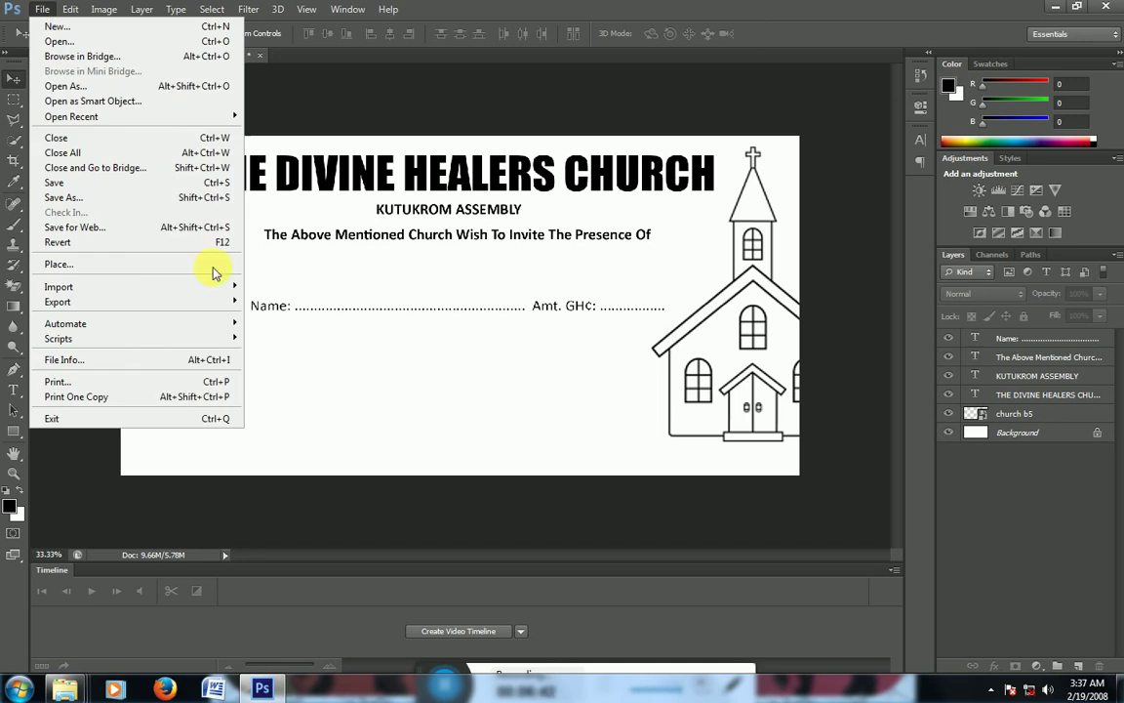
{"action": "left_click", "coordinate": [354, 353]}
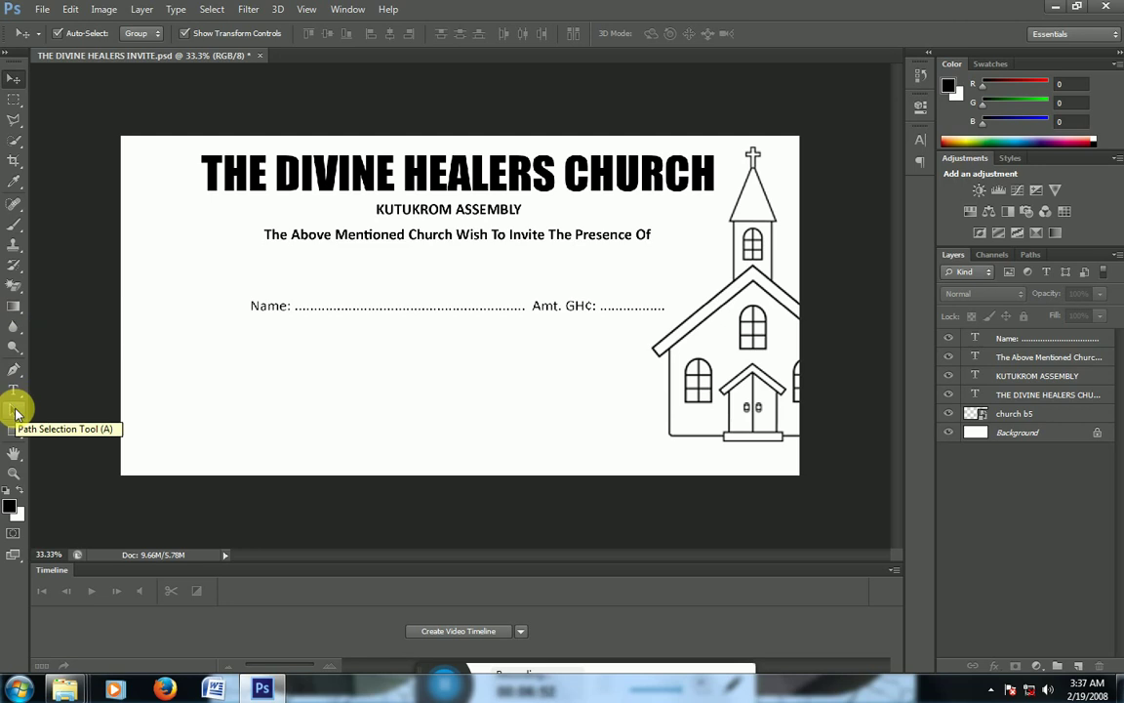
{"action": "left_click", "coordinate": [16, 372]}
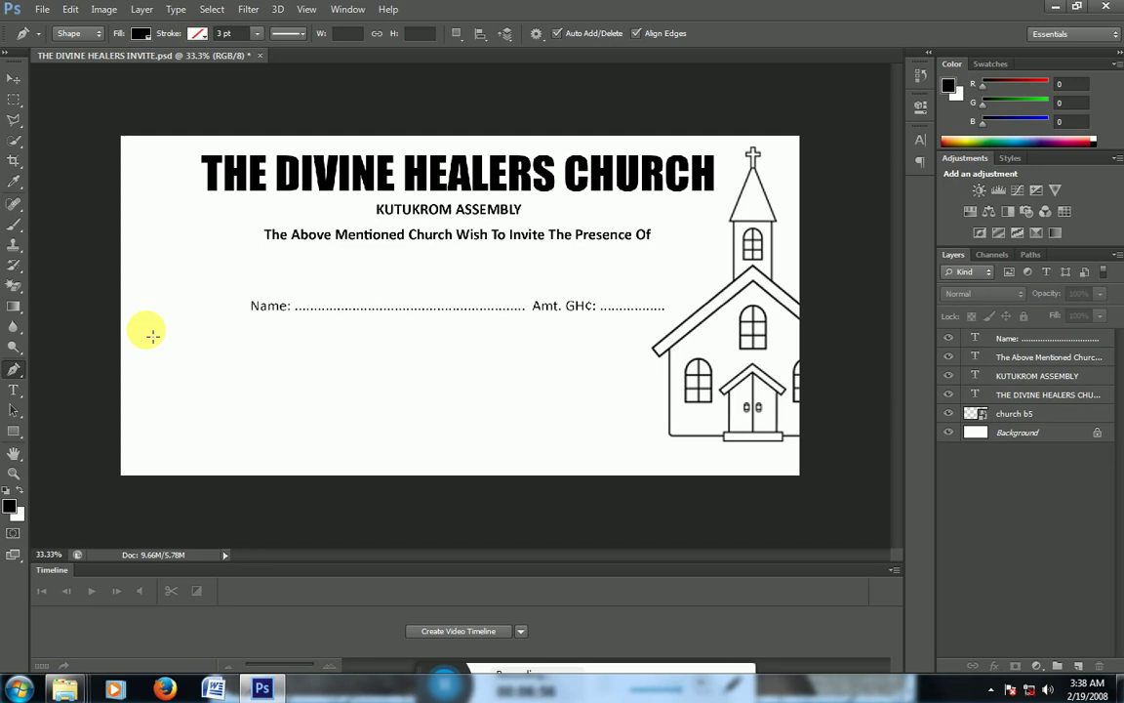
Draw a black triangle from the lower-left corner to a point left of Name, then to the top-left
{"action": "left_click", "coordinate": [120, 479]}
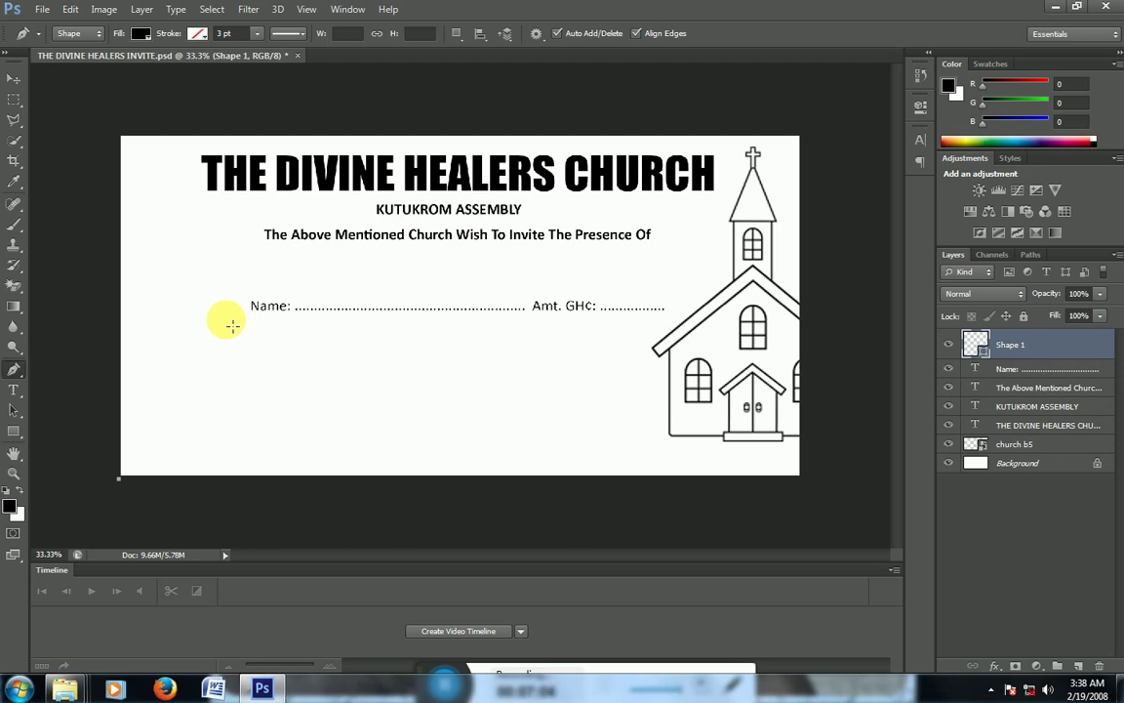
{"action": "left_click", "coordinate": [225, 320]}
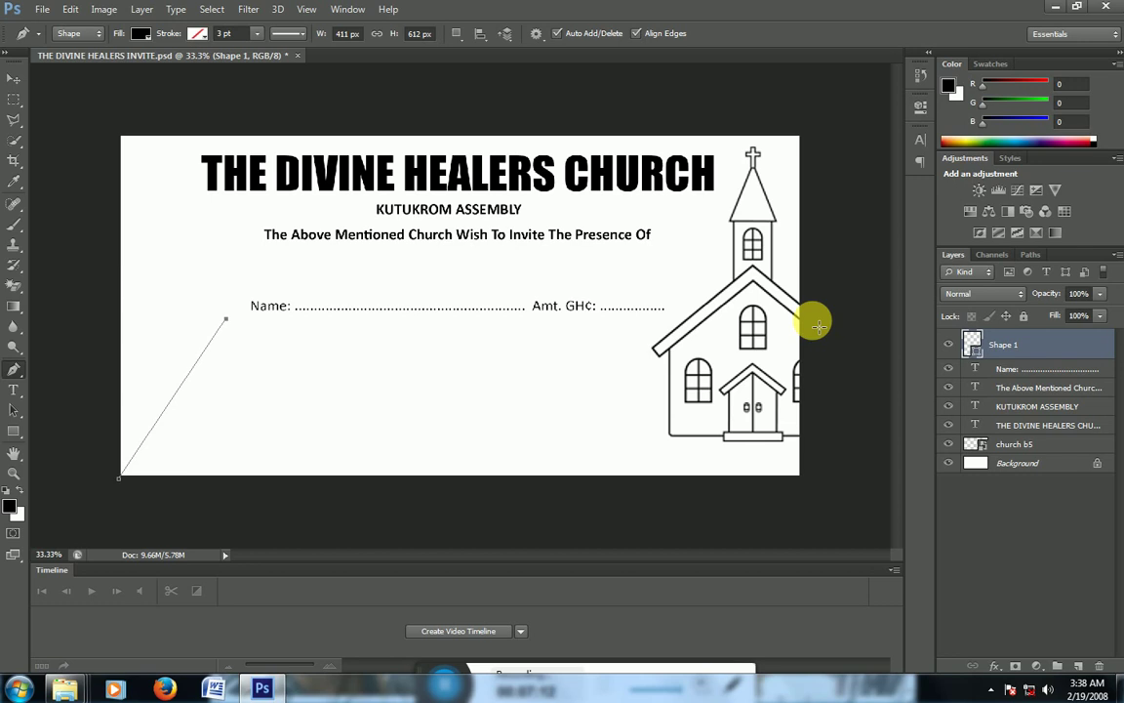
{"action": "left_click", "coordinate": [820, 325]}
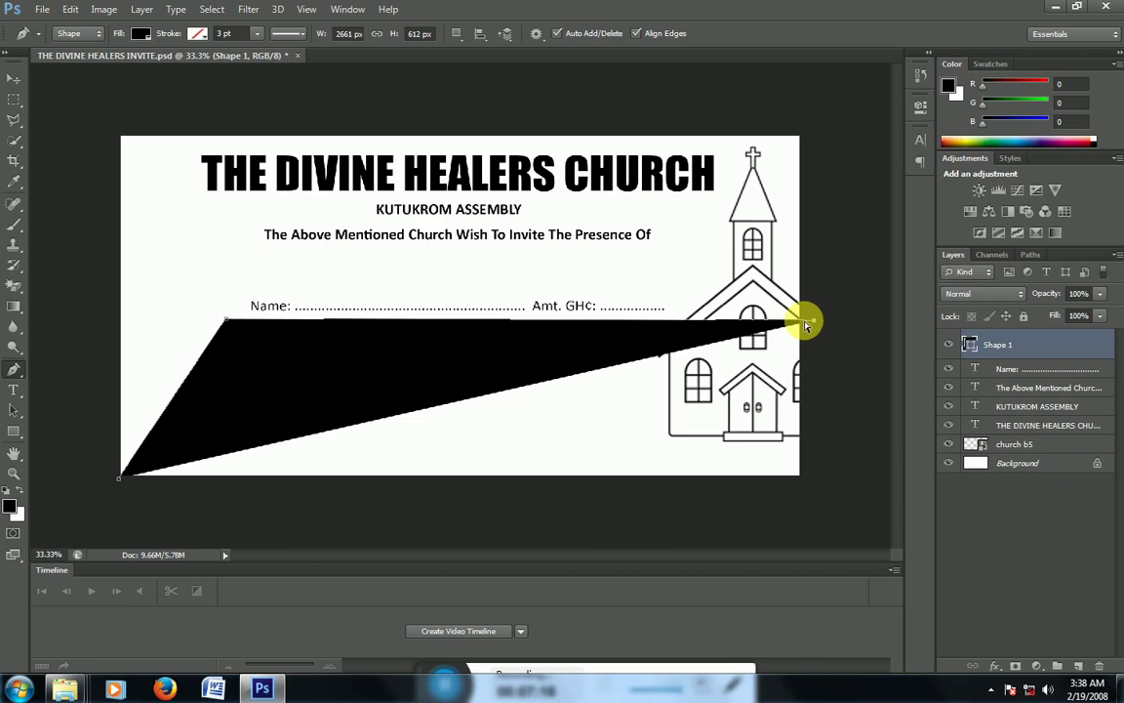
{"action": "key", "text": "ctrl+z"}
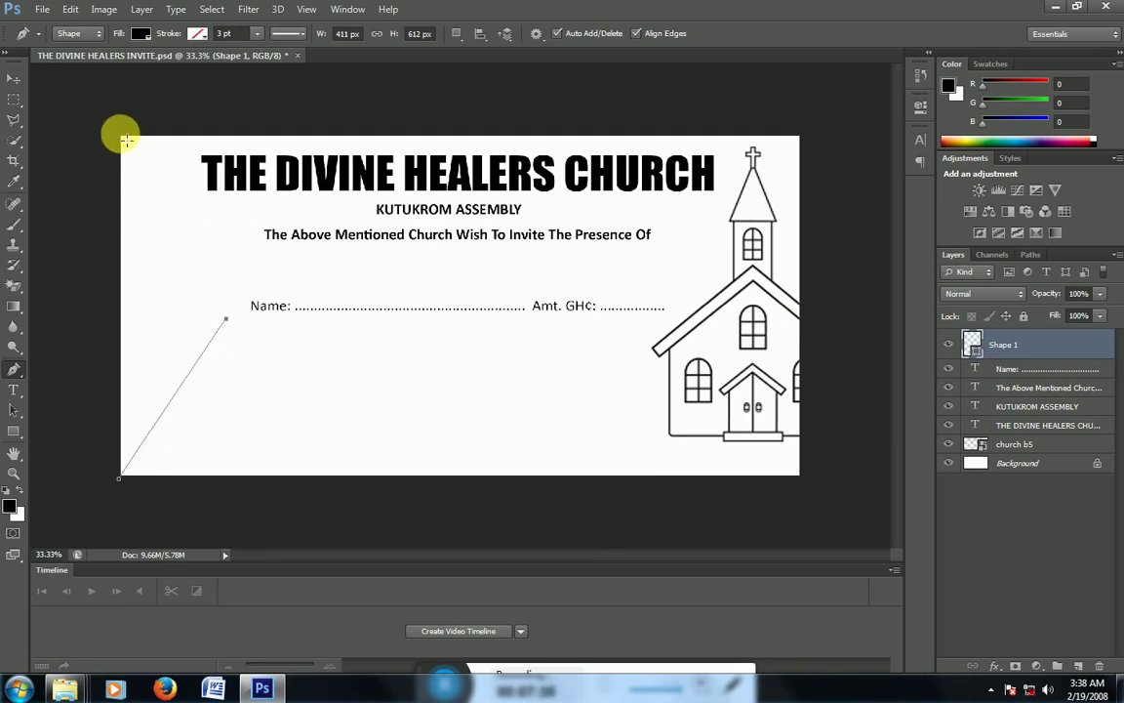
{"action": "left_click", "coordinate": [119, 135]}
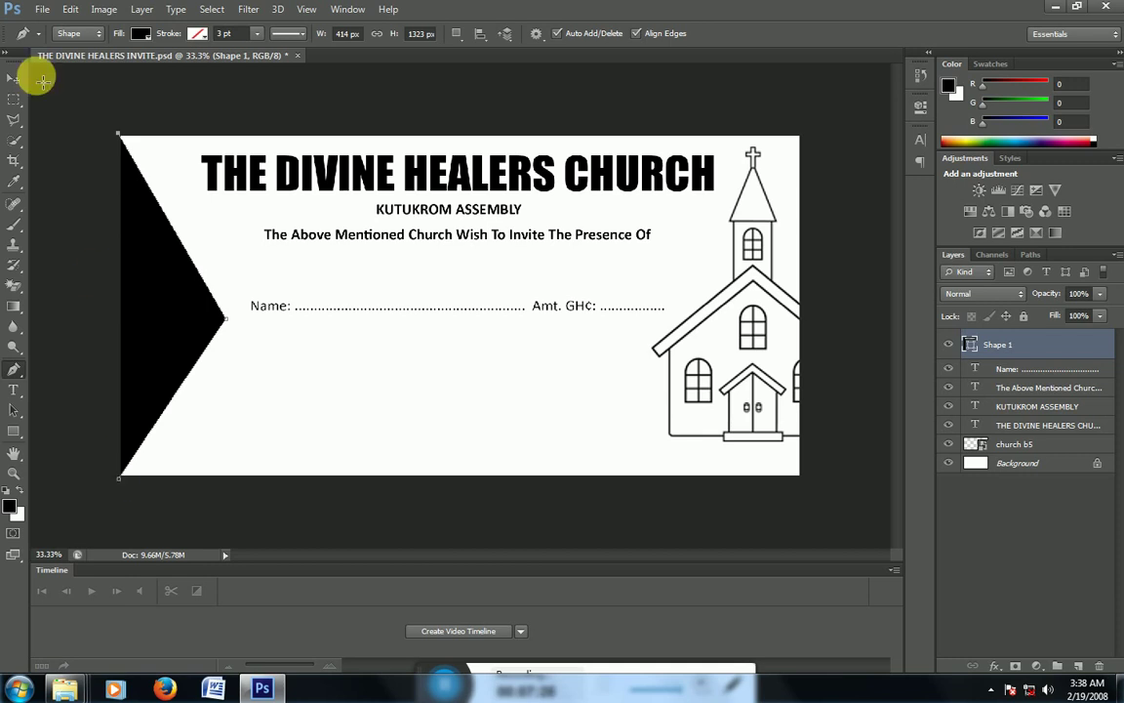
Stretch the triangle slightly wider to the right with Free Transform
{"action": "left_click", "coordinate": [13, 77]}
{"action": "mouse_move", "coordinate": [225, 306]}
{"action": "left_mouse_down"}
{"action": "mouse_move", "coordinate": [264, 313]}
{"action": "mouse_move", "coordinate": [252, 312]}
{"action": "left_mouse_up"}
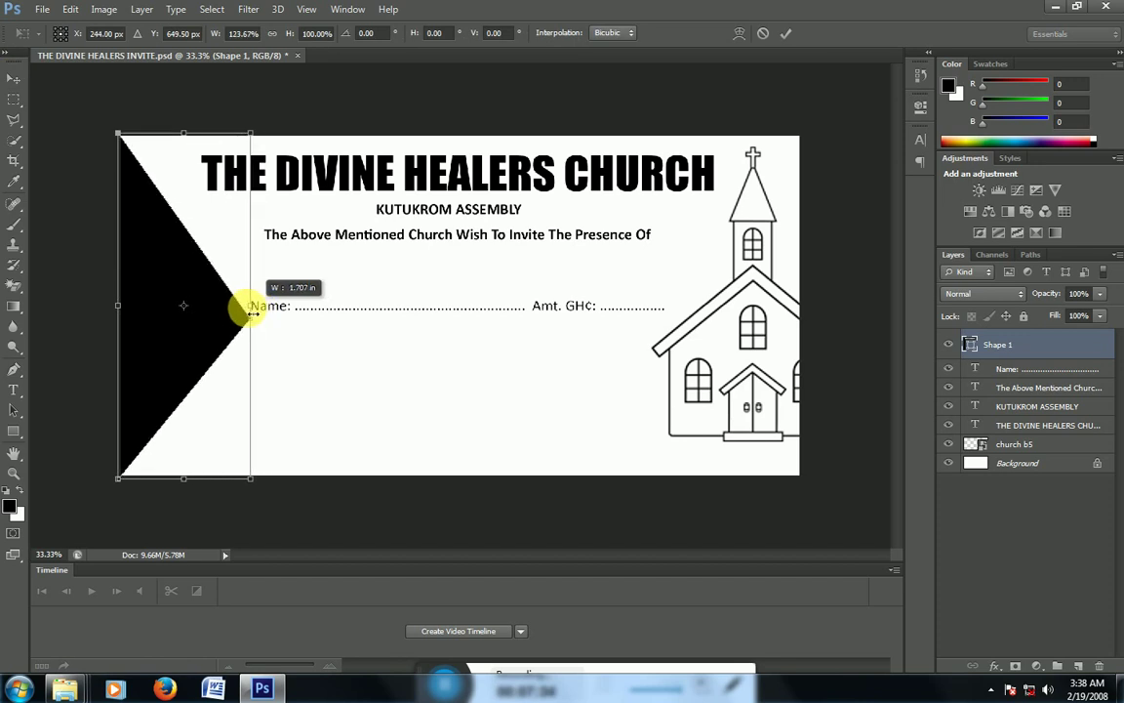
{"action": "key", "text": "Return"}
Select the Shape 1 triangle layer and bring up the File menu for placing an image
{"action": "left_click", "coordinate": [471, 97]}
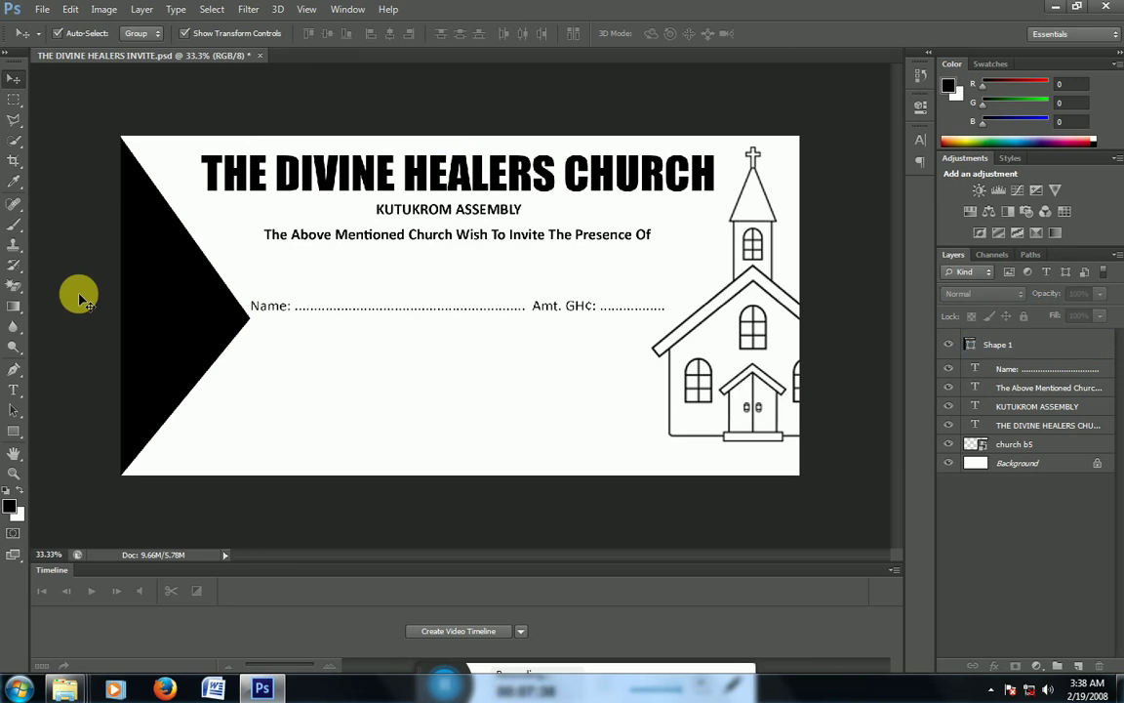
{"action": "left_click", "coordinate": [178, 342]}
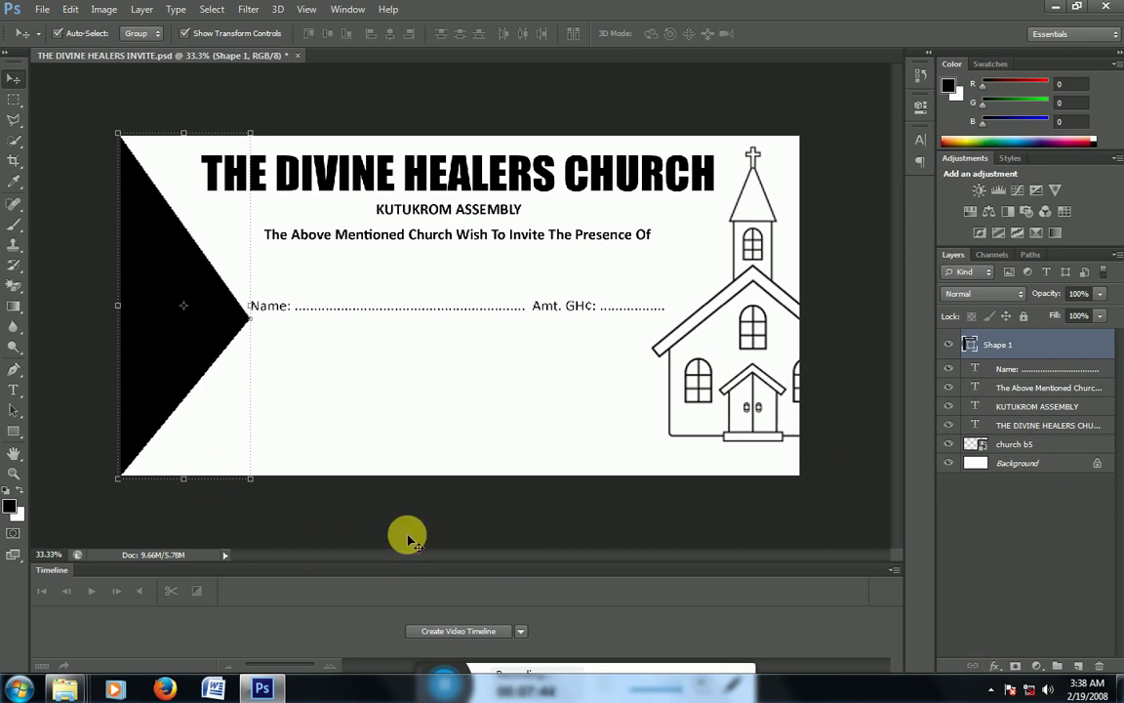
{"action": "left_click", "coordinate": [337, 517]}
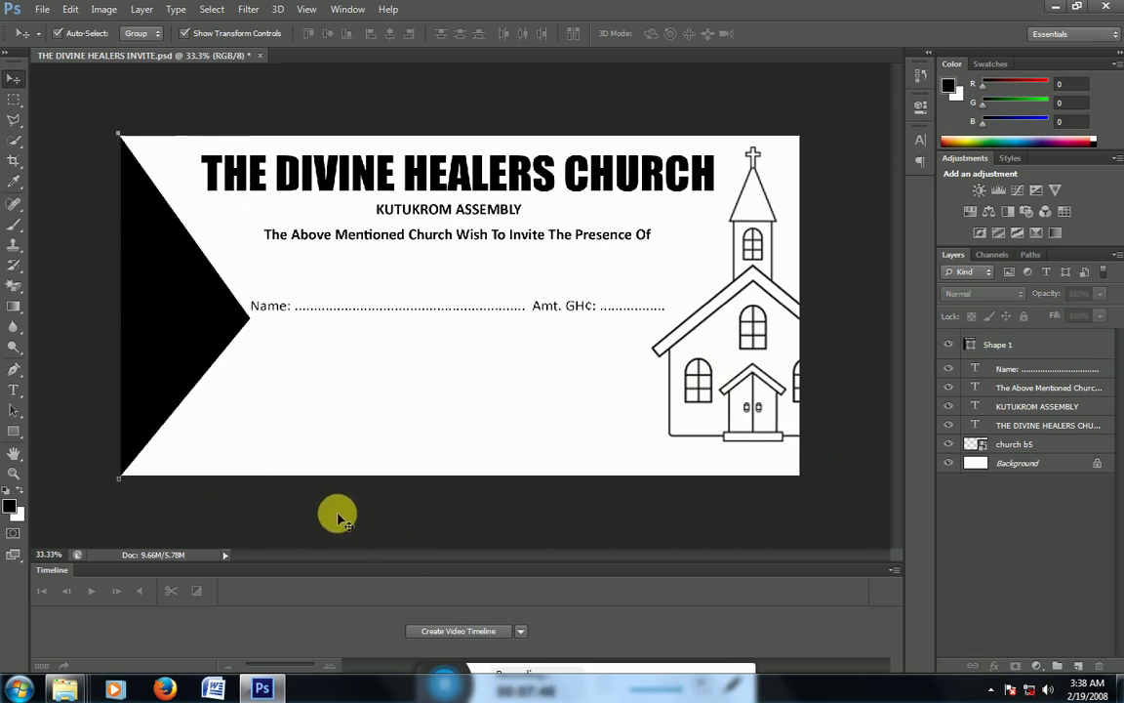
{"action": "left_click", "coordinate": [172, 343]}
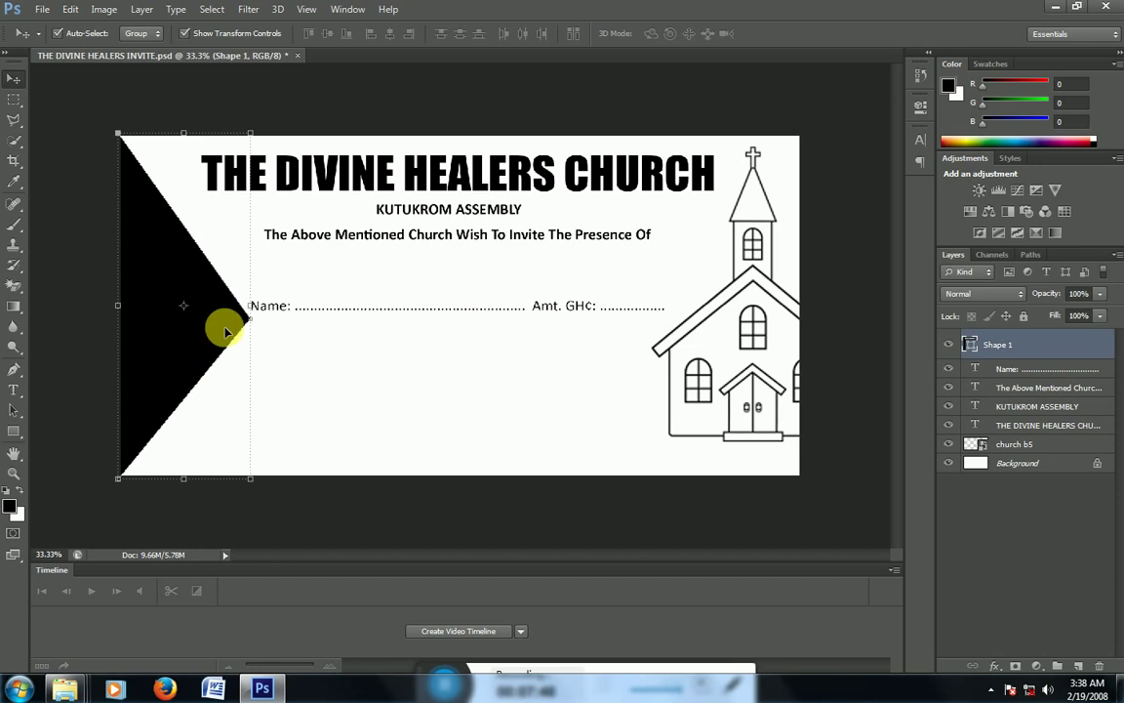
{"action": "left_click", "coordinate": [42, 9]}
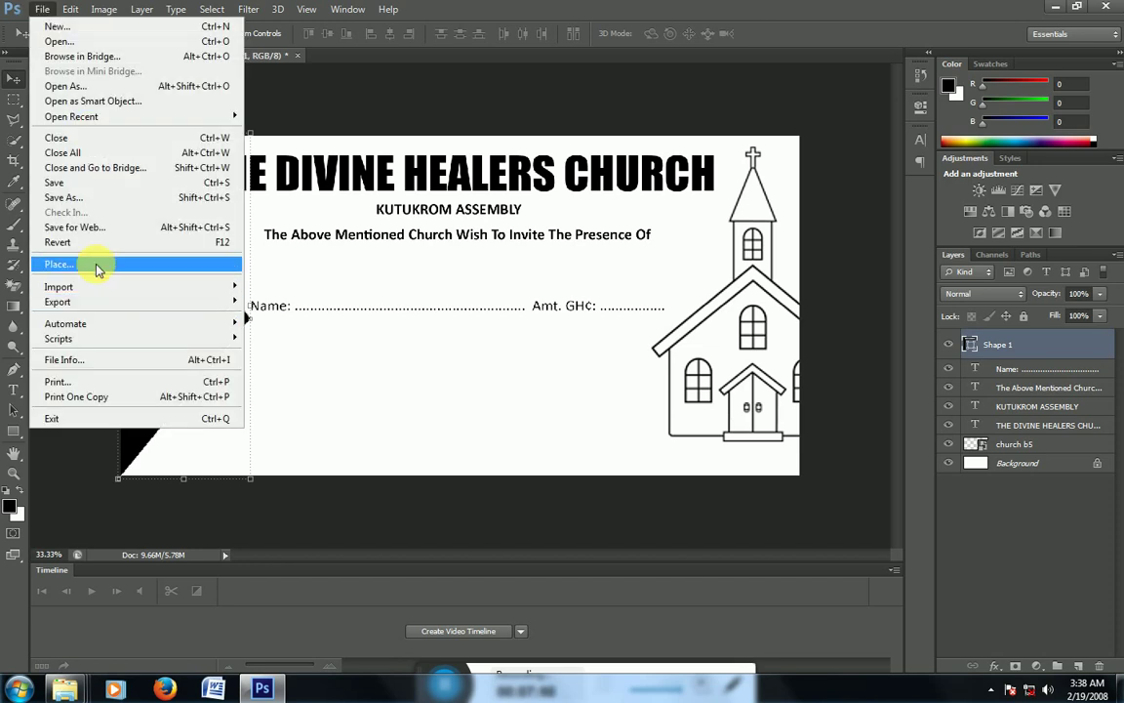
Place the fruit5 image from the FRUIT folder into the middle of the invitation
{"action": "left_click", "coordinate": [96, 264]}
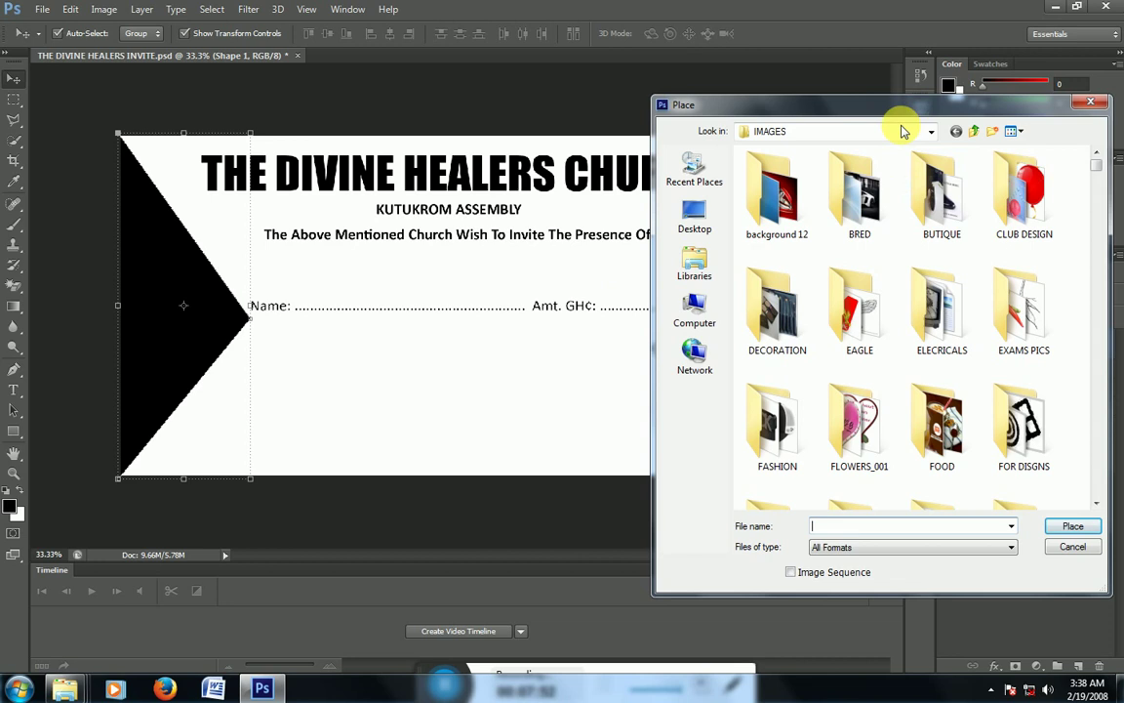
{"action": "left_click", "coordinate": [859, 307]}
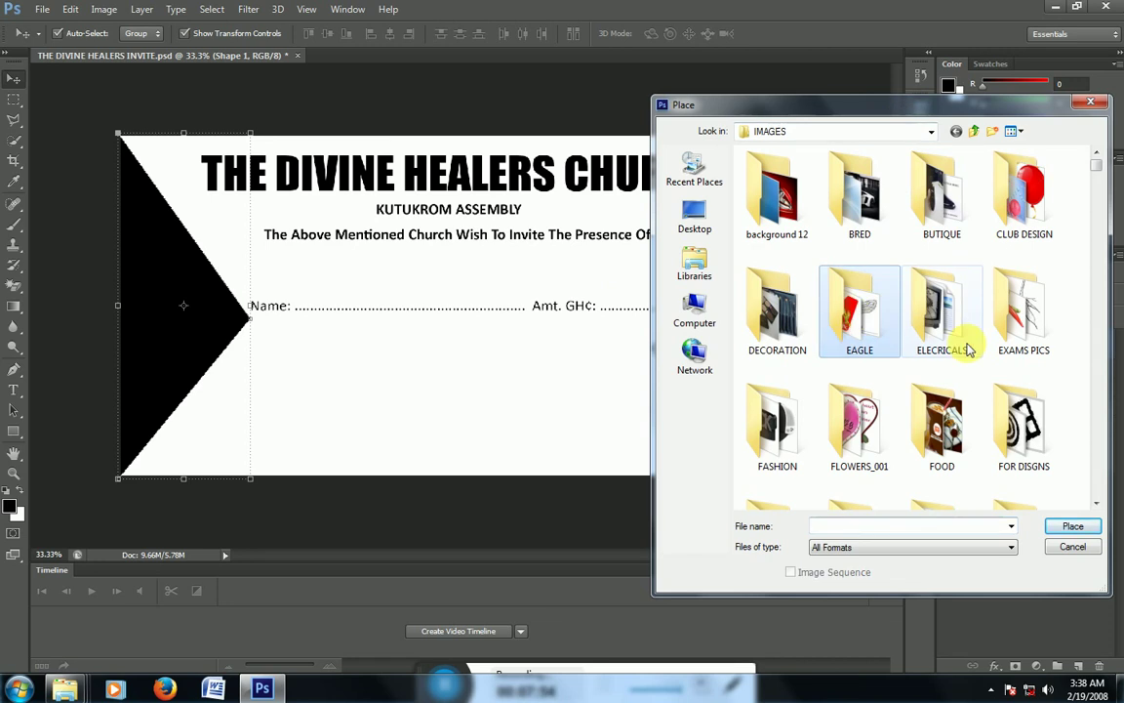
{"action": "left_click", "coordinate": [792, 434]}
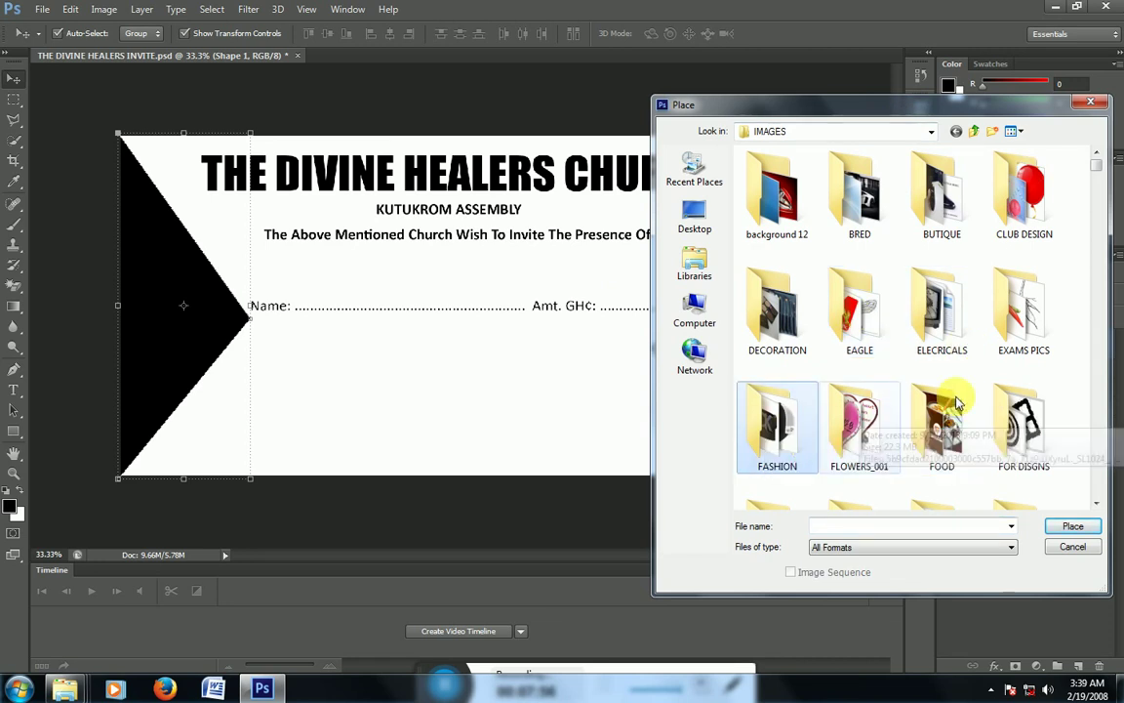
{"action": "scroll", "coordinate": [890, 327], "scroll_direction": "down", "scroll_amount": 1}
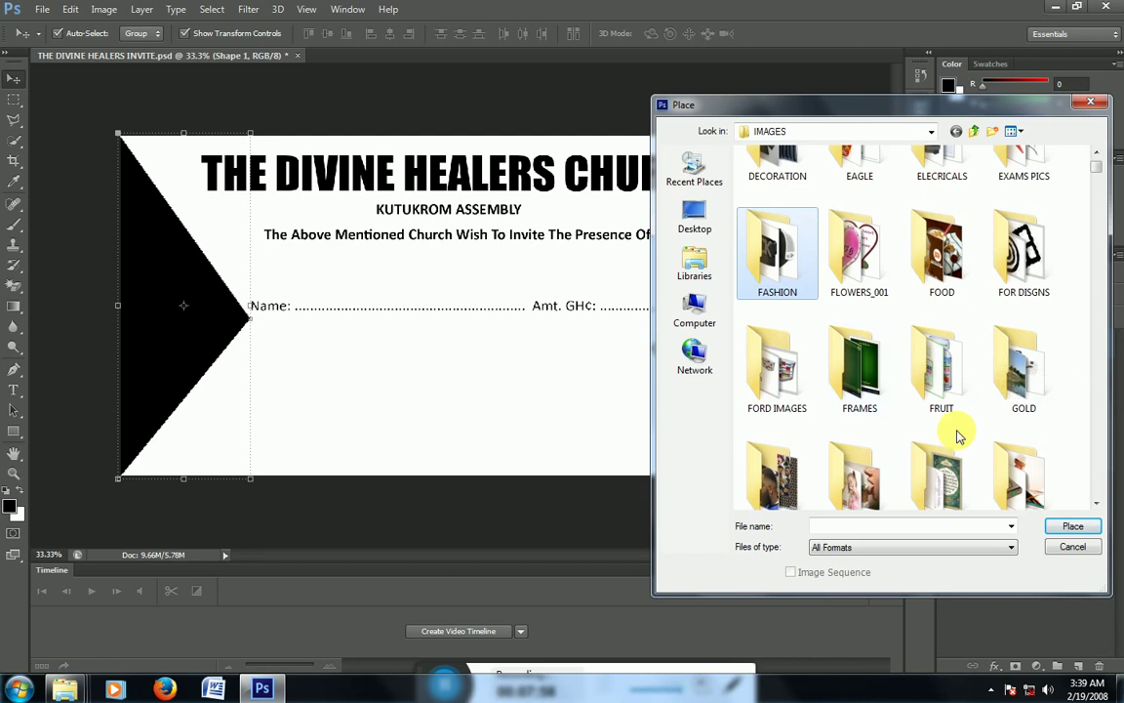
{"action": "double_click", "coordinate": [940, 374]}
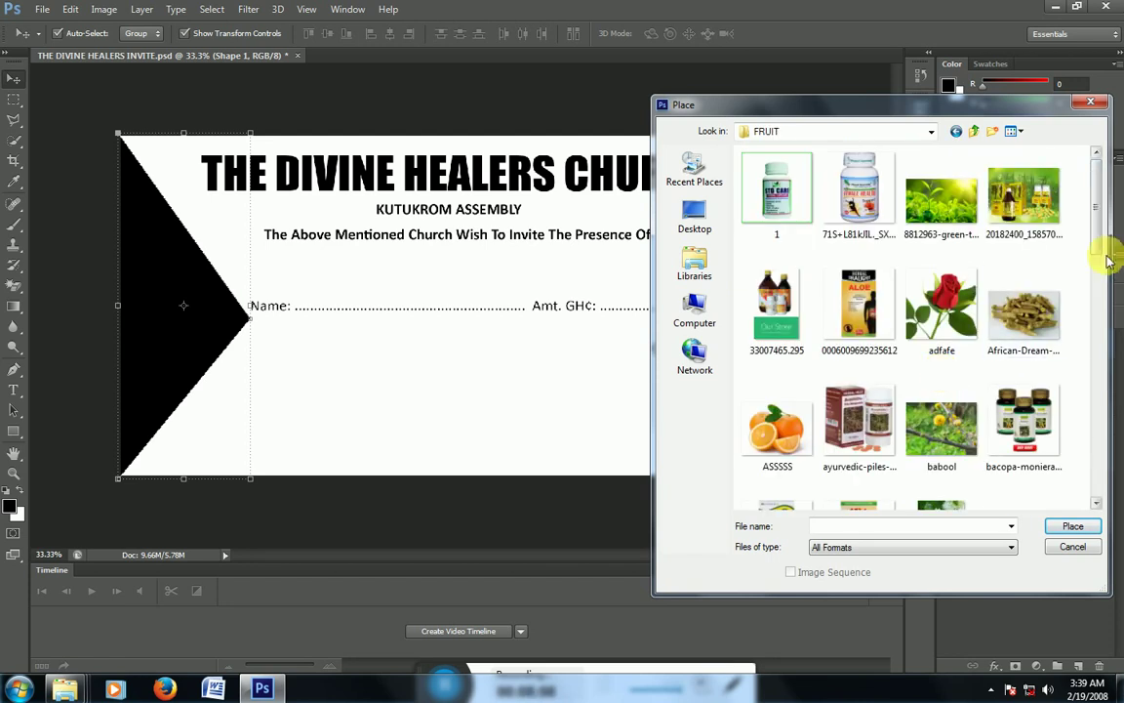
{"action": "mouse_move", "coordinate": [1099, 219]}
{"action": "left_mouse_down"}
{"action": "mouse_move", "coordinate": [1097, 382]}
{"action": "mouse_move", "coordinate": [1114, 415]}
{"action": "left_mouse_up"}
{"action": "left_click", "coordinate": [939, 311]}
{"action": "left_click", "coordinate": [988, 327]}
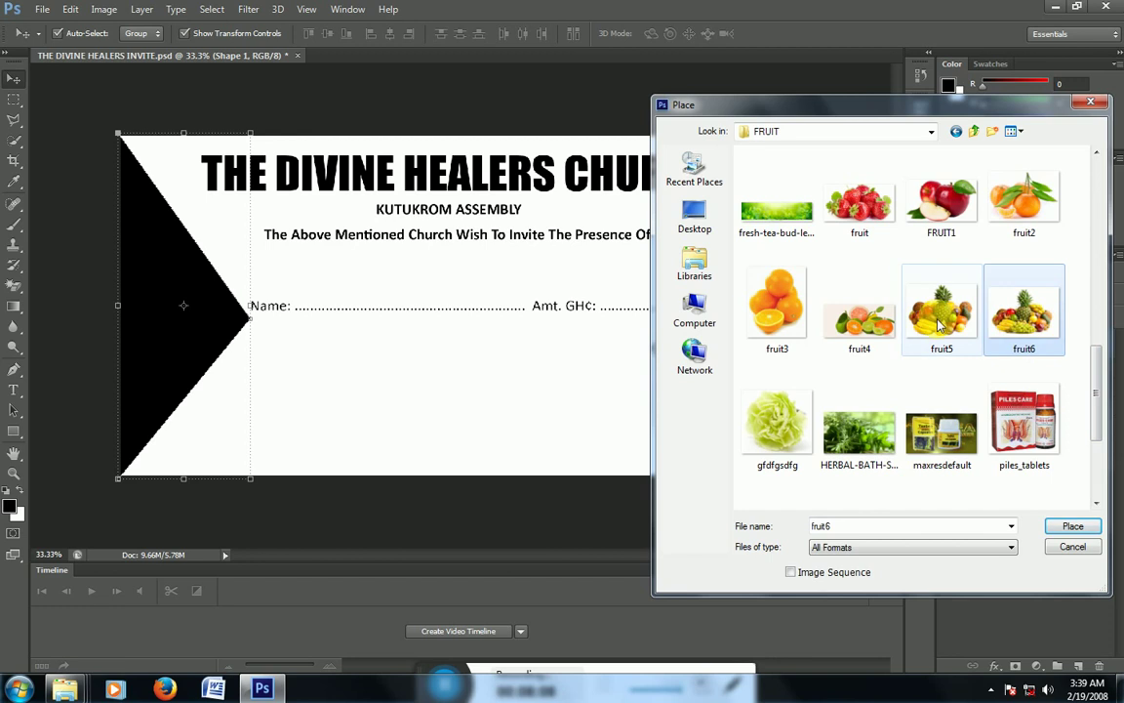
{"action": "double_click", "coordinate": [940, 320]}
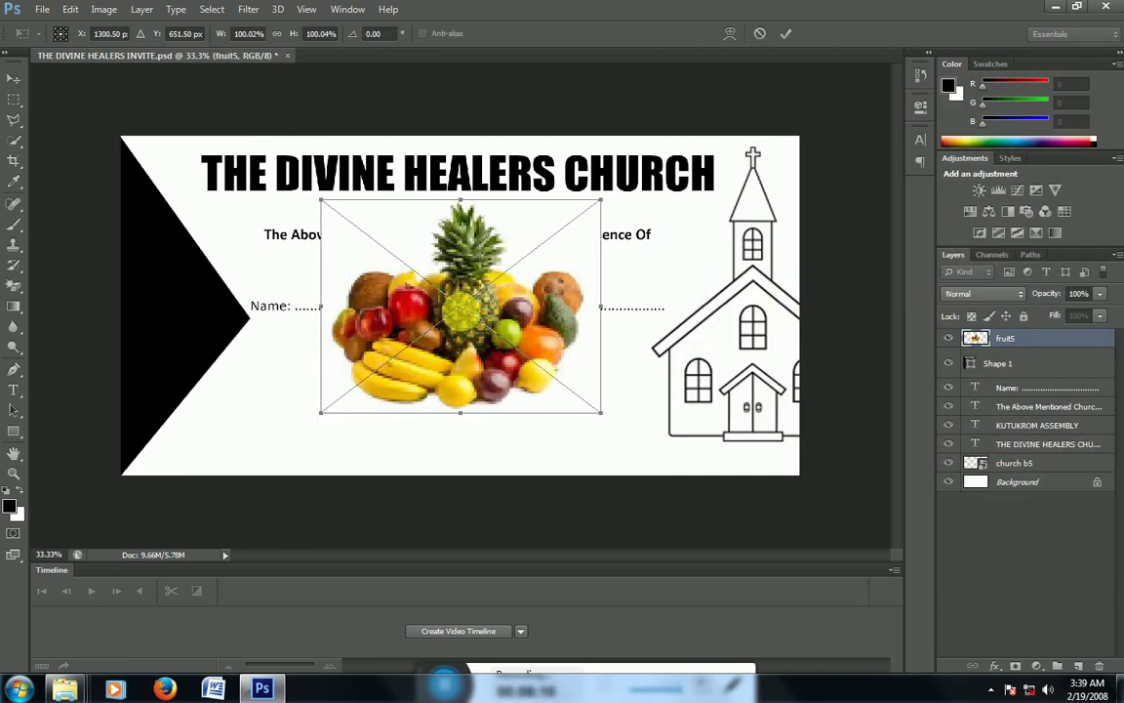
Drag fruit5 over the left triangle, commit it, and select the Shape 1 layer
{"action": "mouse_move", "coordinate": [520, 322]}
{"action": "left_mouse_down"}
{"action": "mouse_move", "coordinate": [205, 251]}
{"action": "mouse_move", "coordinate": [202, 320]}
{"action": "left_mouse_up"}
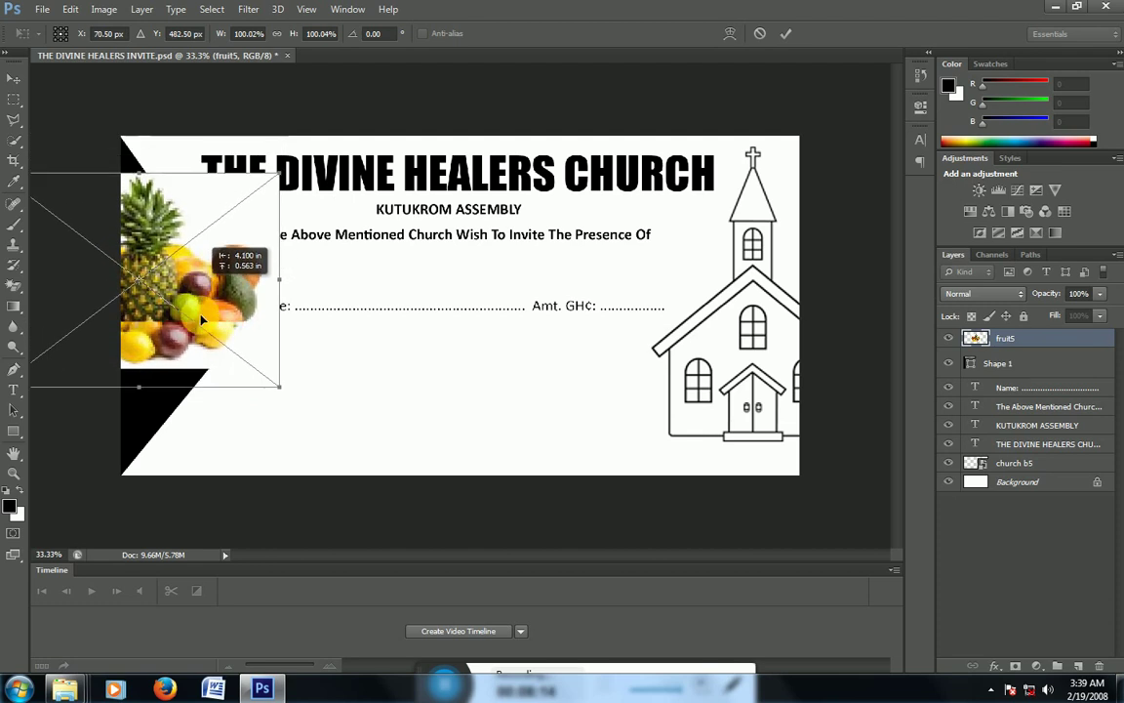
{"action": "double_click", "coordinate": [239, 200]}
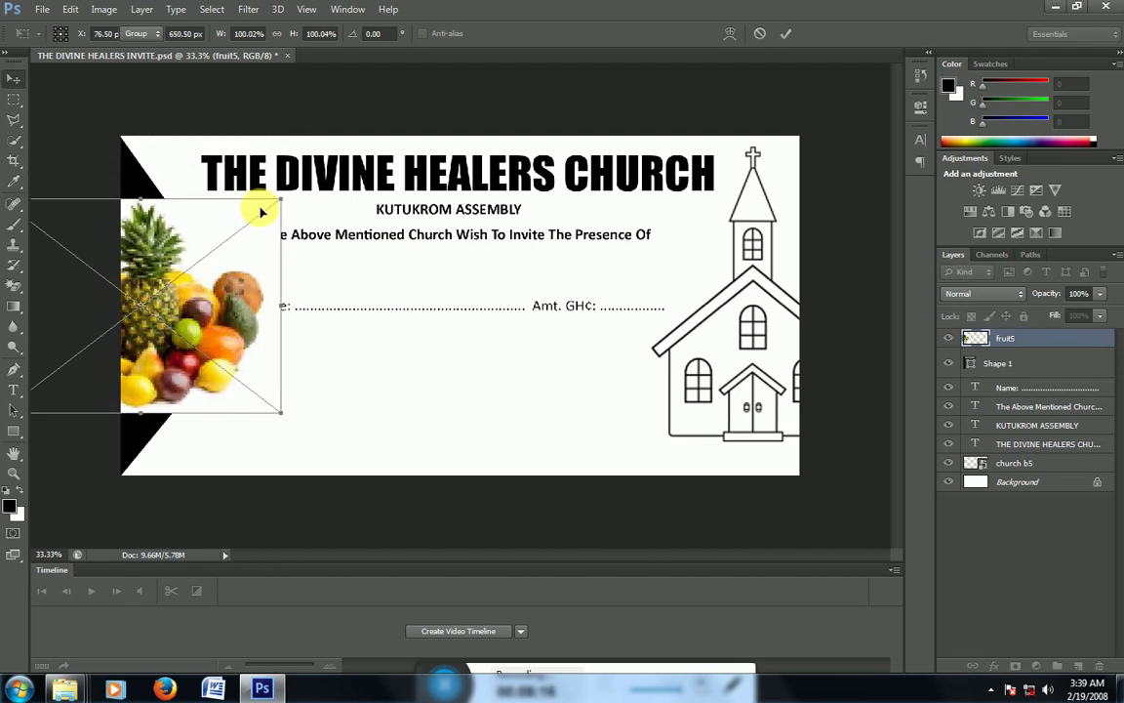
{"action": "left_click", "coordinate": [137, 161]}
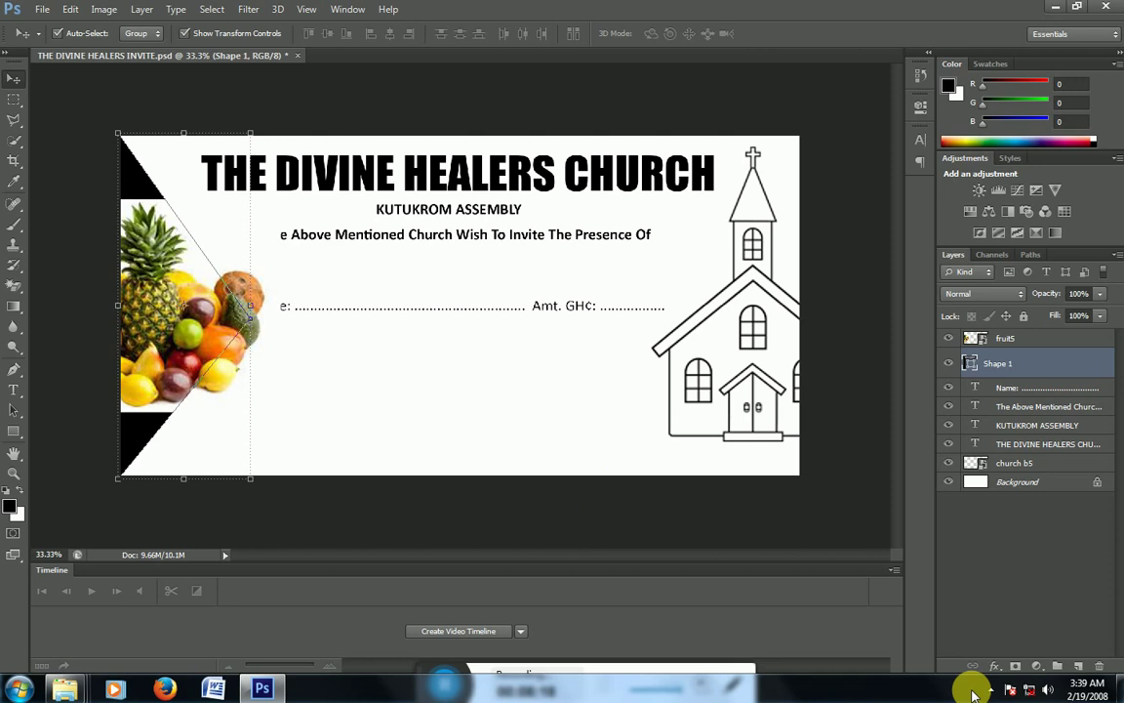
Give Shape 1 a white Color Overlay effect
{"action": "left_click", "coordinate": [995, 665]}
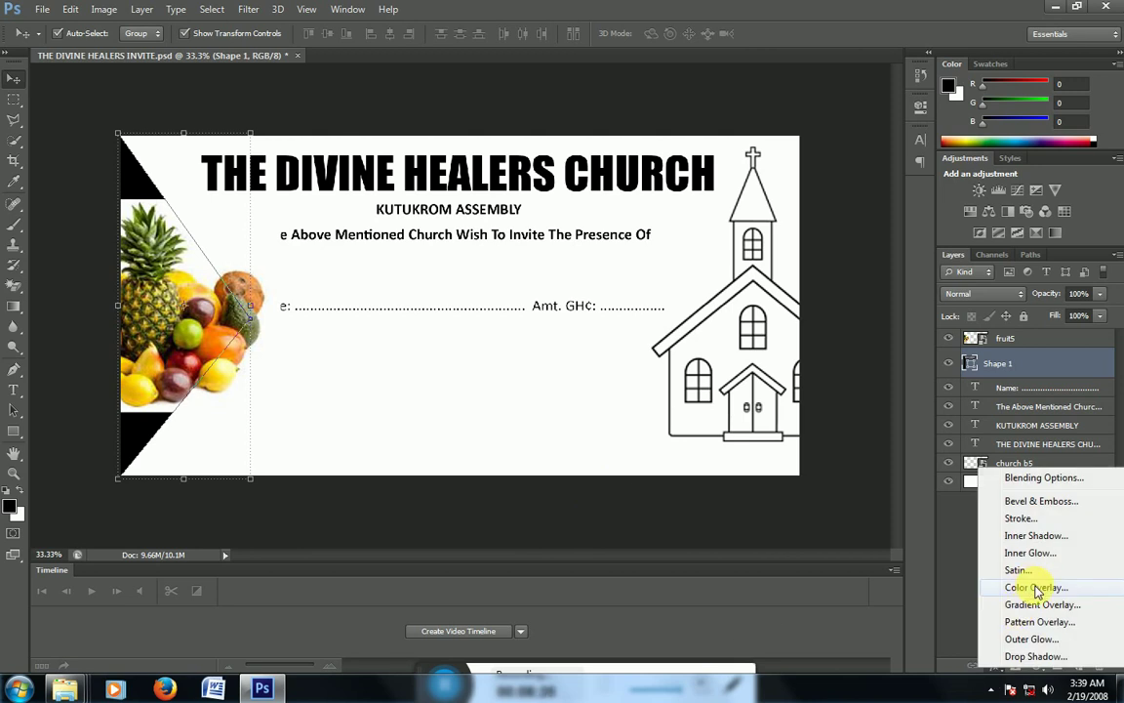
{"action": "left_click", "coordinate": [1035, 587]}
{"action": "left_click", "coordinate": [806, 338]}
{"action": "left_click", "coordinate": [391, 259]}
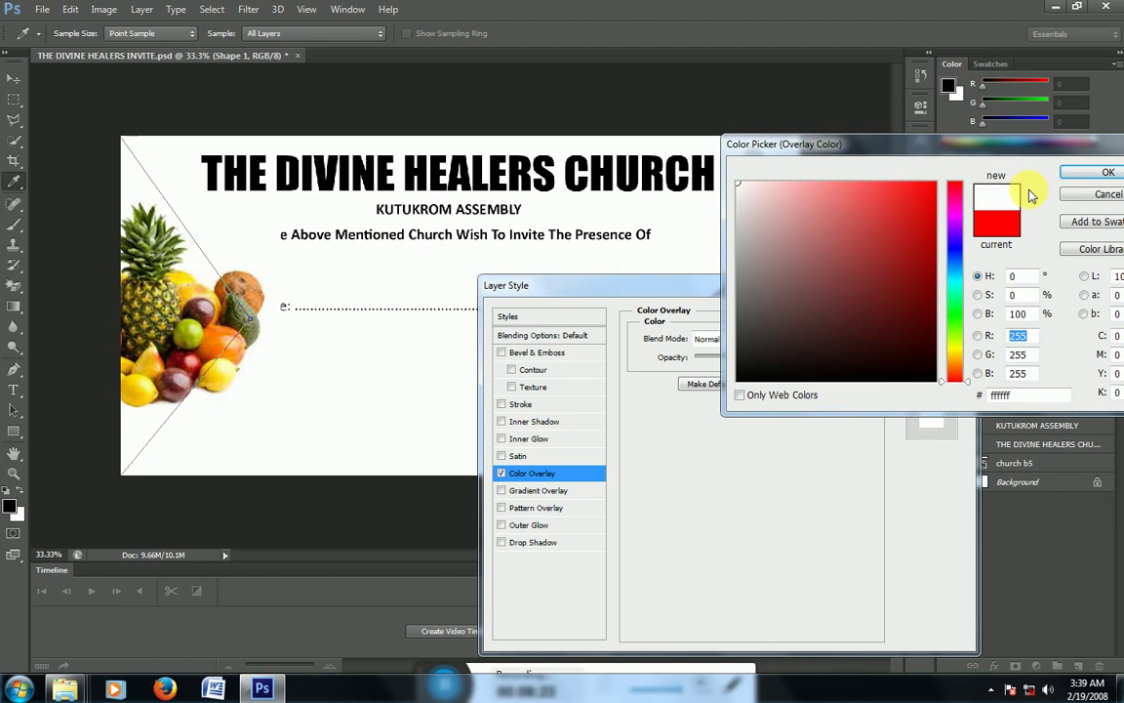
{"action": "left_click", "coordinate": [1099, 175]}
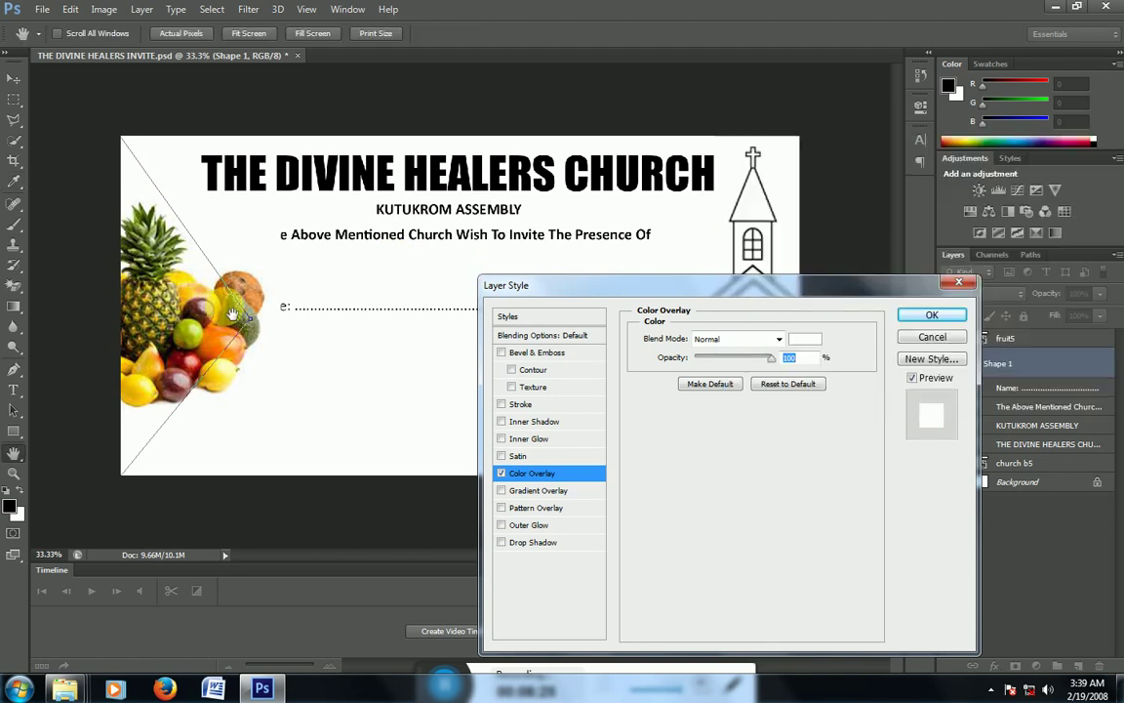
{"action": "left_click", "coordinate": [933, 317]}
Nudge the fruit5 picture slightly with the Move tool
{"action": "key", "text": "v"}
{"action": "left_click_drag", "start_coordinate": [172, 346], "coordinate": [172, 339]}
{"action": "right_click", "coordinate": [226, 336]}
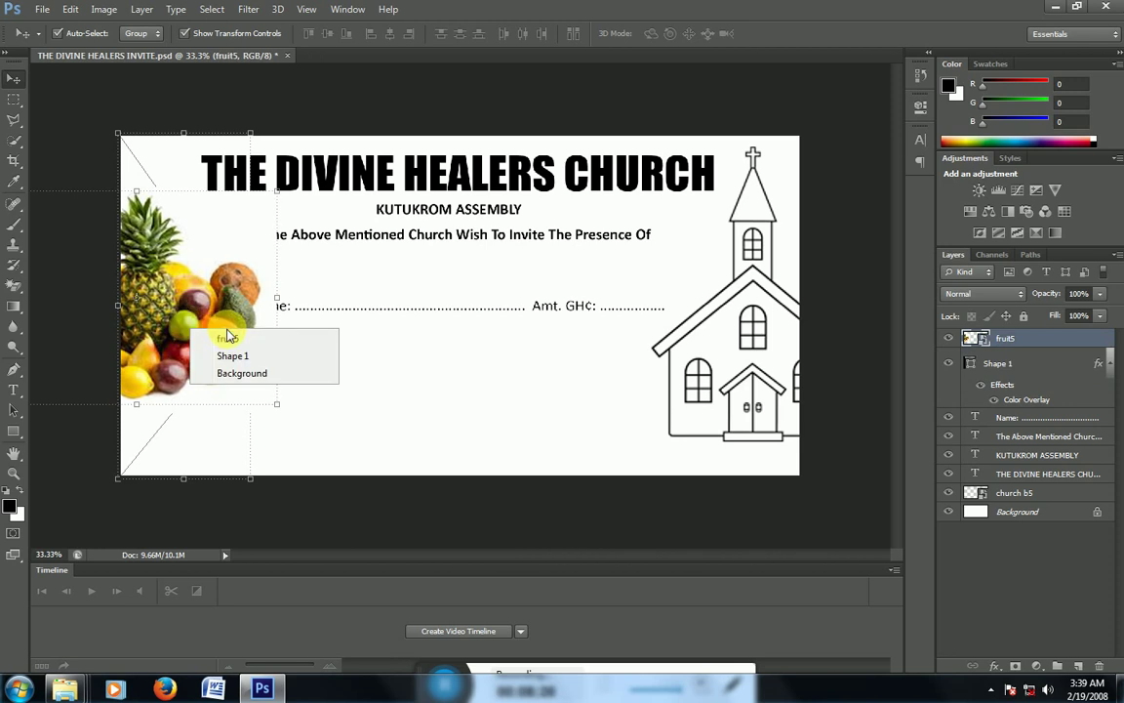
Undo the fruit5 clipping mask and move the fruit picture against the left page edge
{"action": "right_click", "coordinate": [1041, 341]}
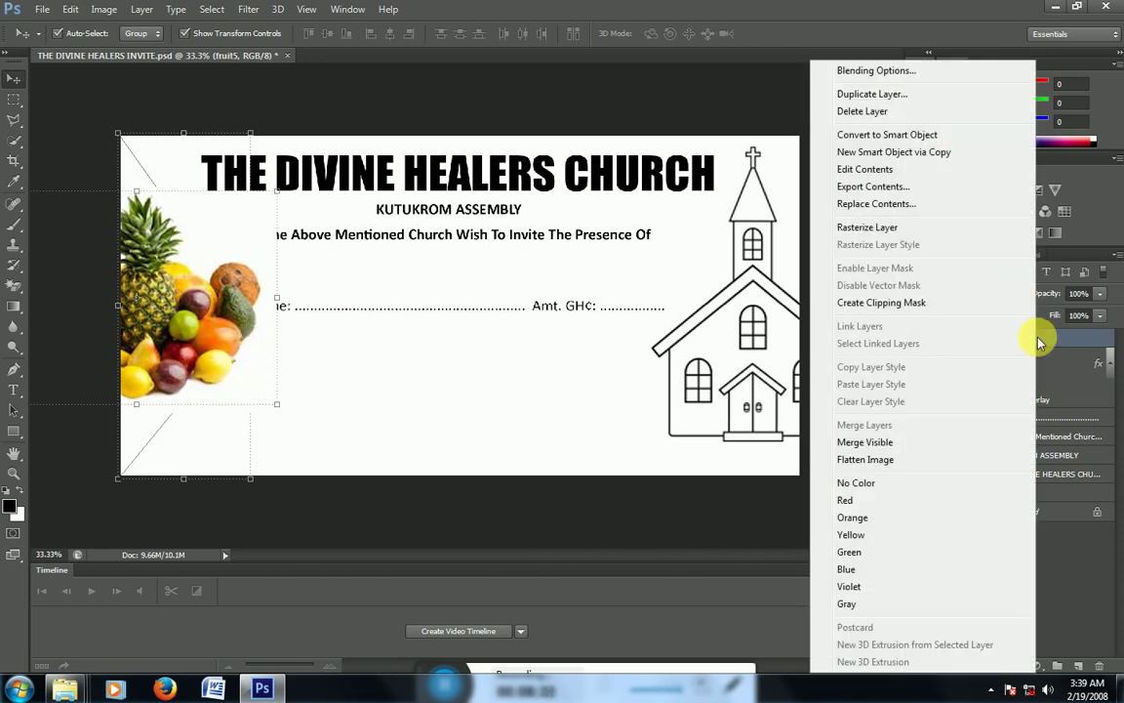
{"action": "left_click", "coordinate": [859, 303]}
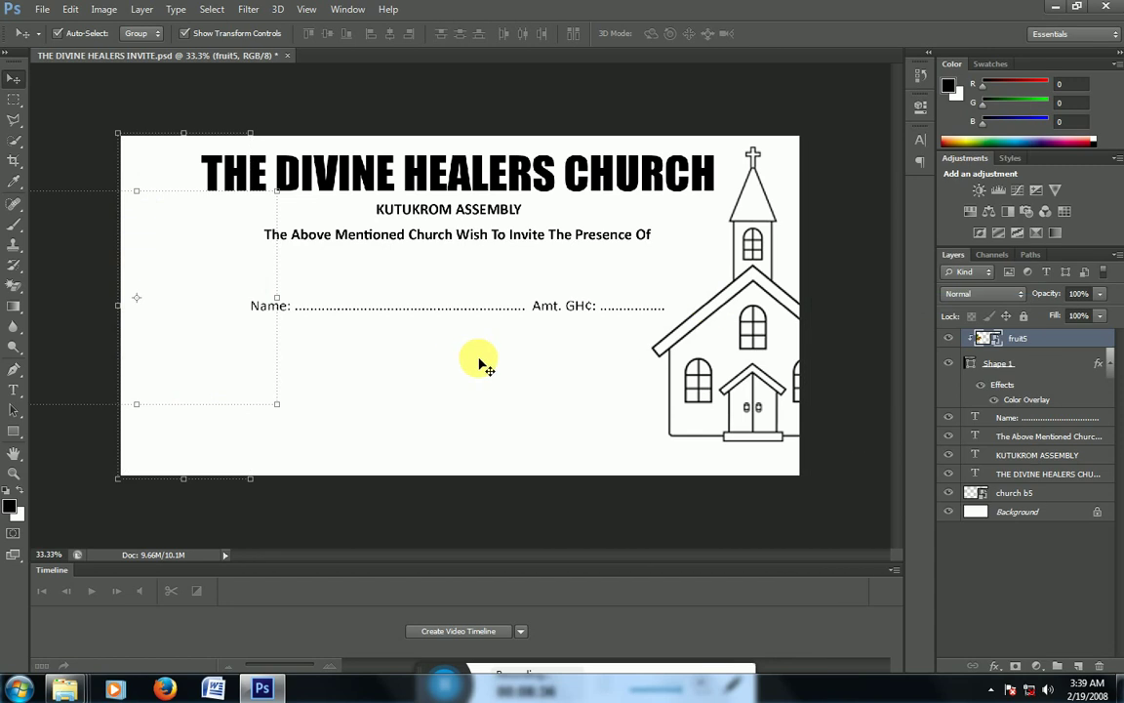
{"action": "key", "text": "ctrl+z"}
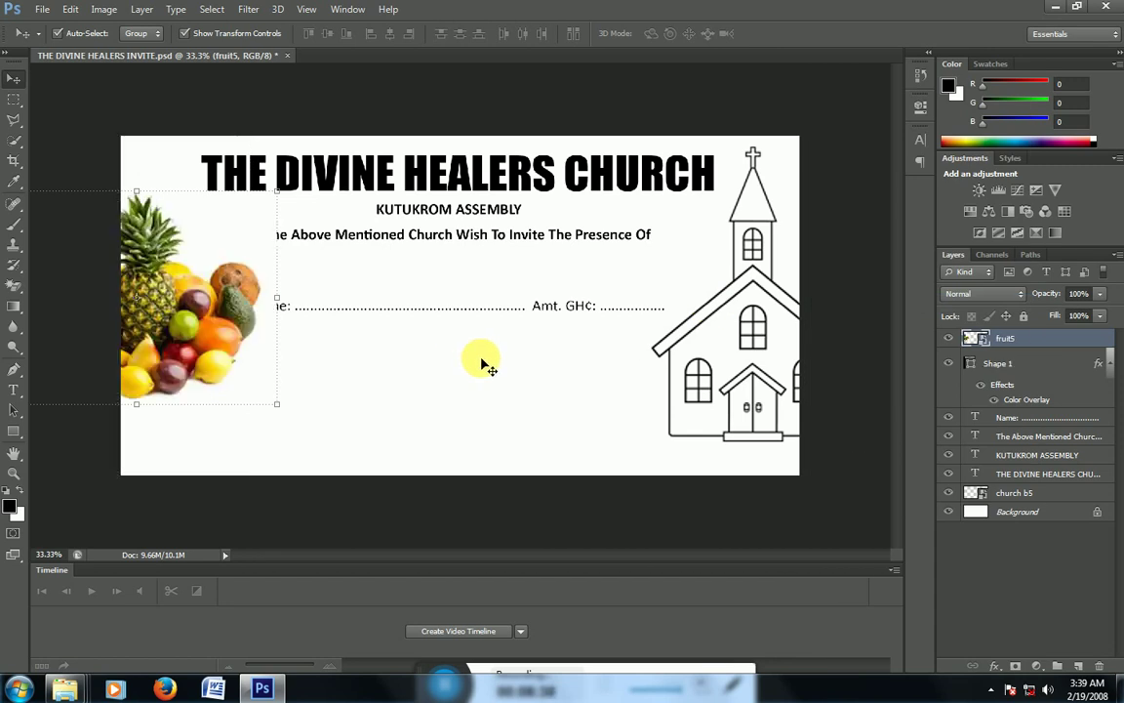
{"action": "mouse_move", "coordinate": [482, 359]}
{"action": "left_mouse_down"}
{"action": "mouse_move", "coordinate": [273, 363]}
{"action": "mouse_move", "coordinate": [365, 400]}
{"action": "left_mouse_up"}
{"action": "left_click", "coordinate": [156, 97]}
{"action": "left_click", "coordinate": [156, 235]}
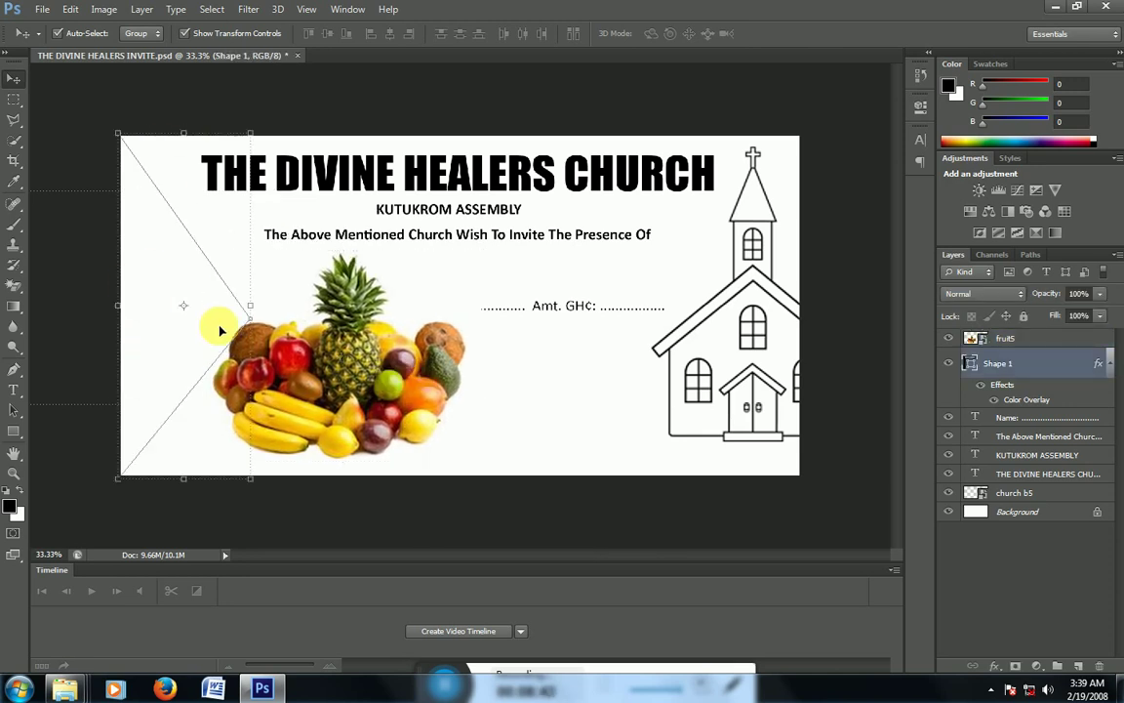
{"action": "left_click_drag", "start_coordinate": [270, 325], "coordinate": [168, 320]}
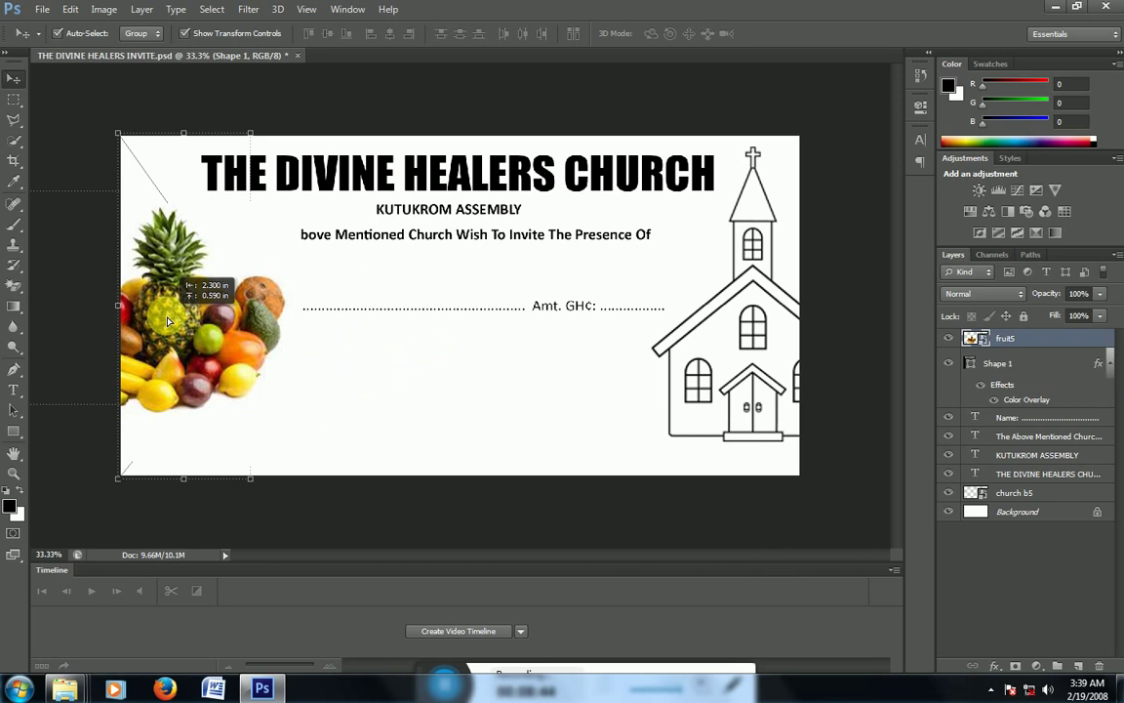
{"action": "right_click", "coordinate": [1005, 338]}
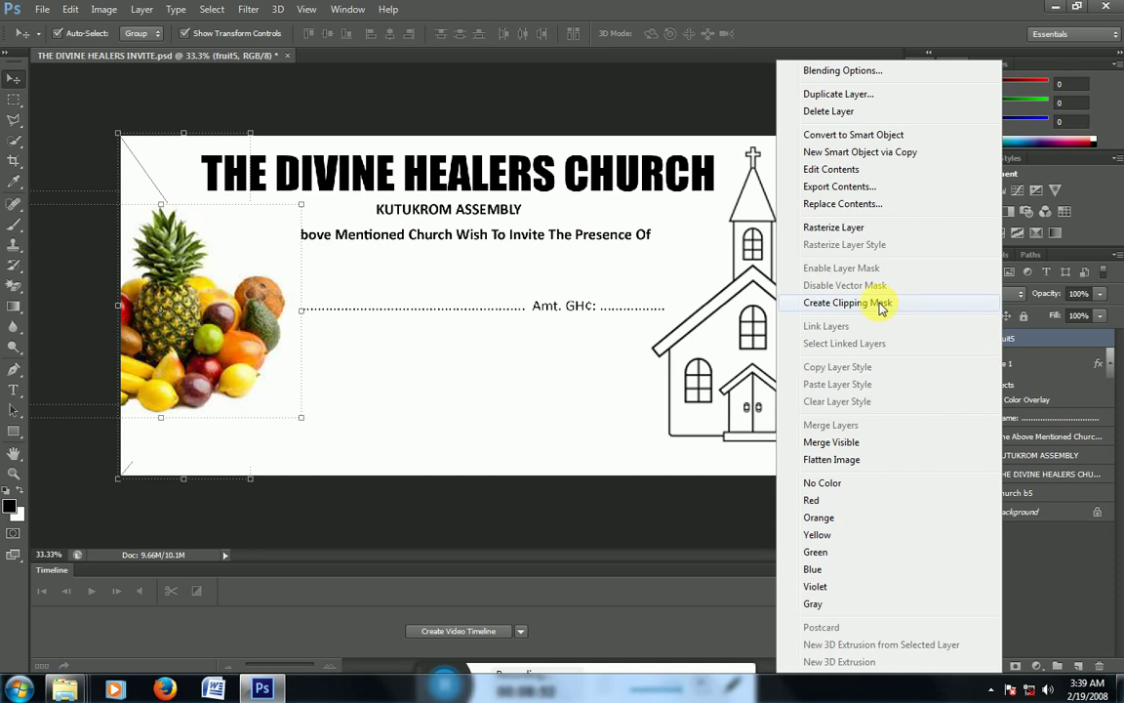
{"action": "left_click", "coordinate": [659, 527]}
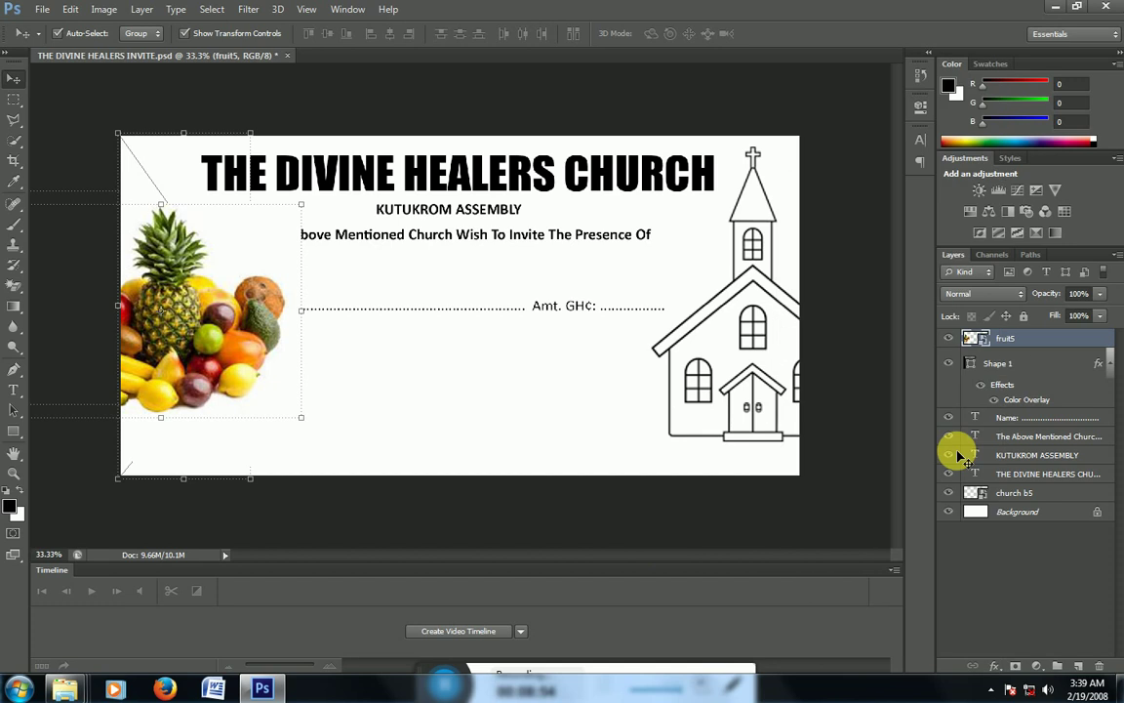
Disable Shape 1's Color Overlay so the wedge shows black again
{"action": "left_click", "coordinate": [981, 367]}
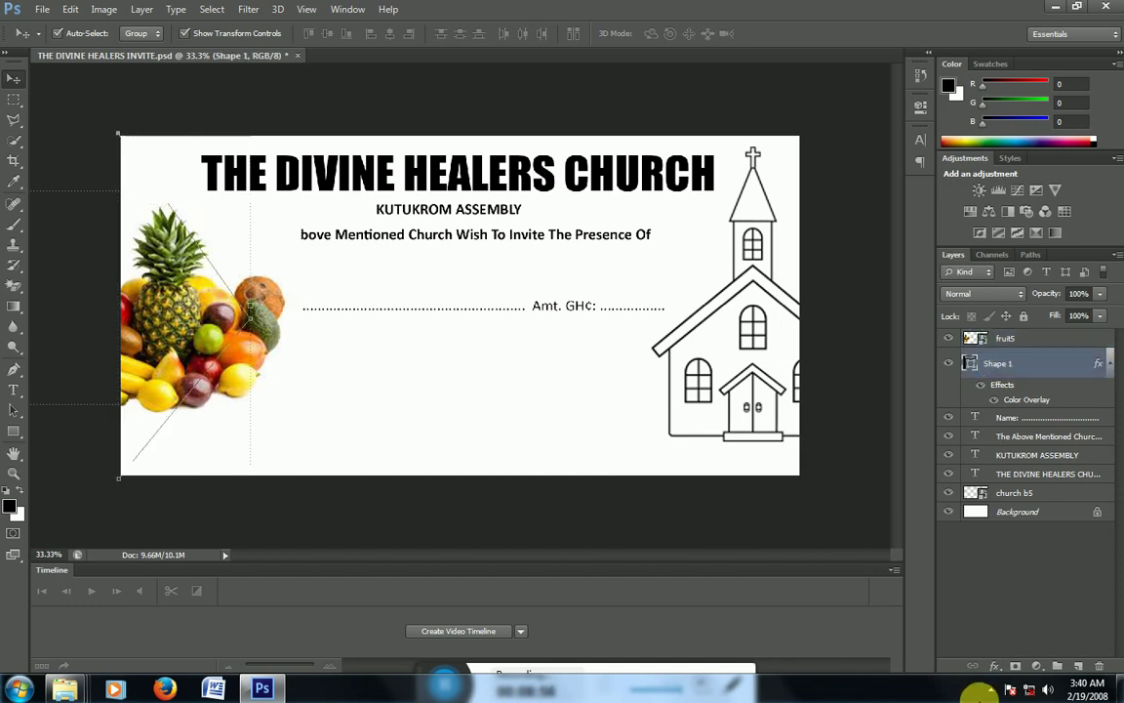
{"action": "left_click", "coordinate": [994, 667]}
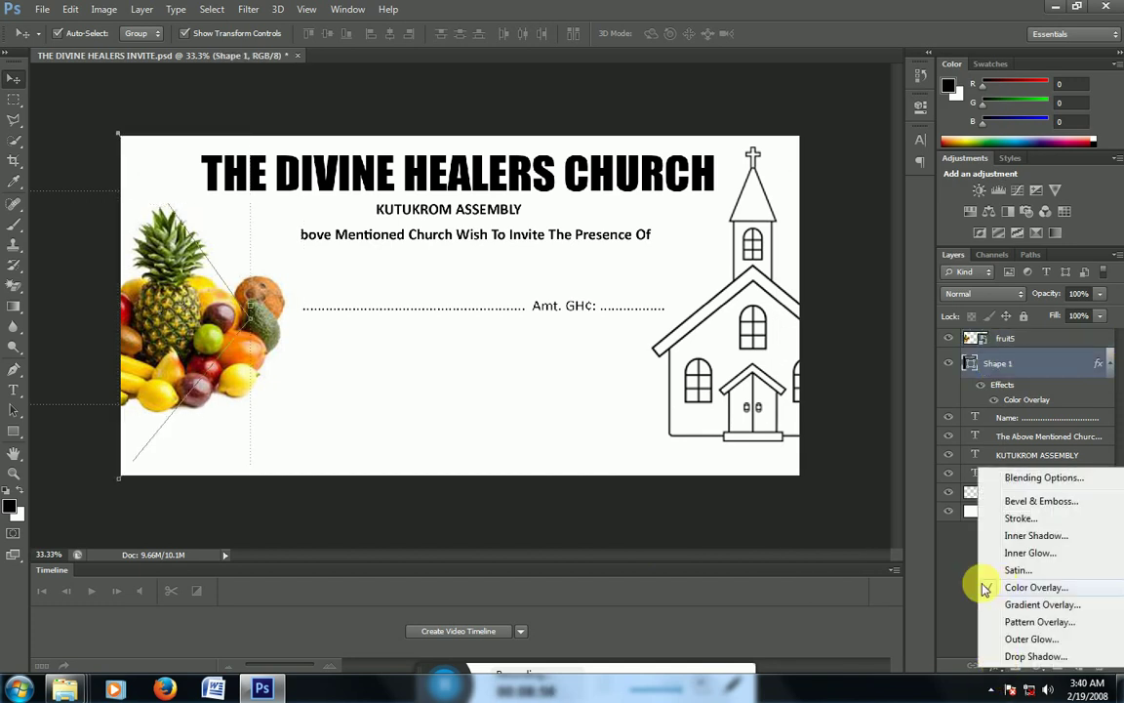
{"action": "left_click", "coordinate": [987, 587]}
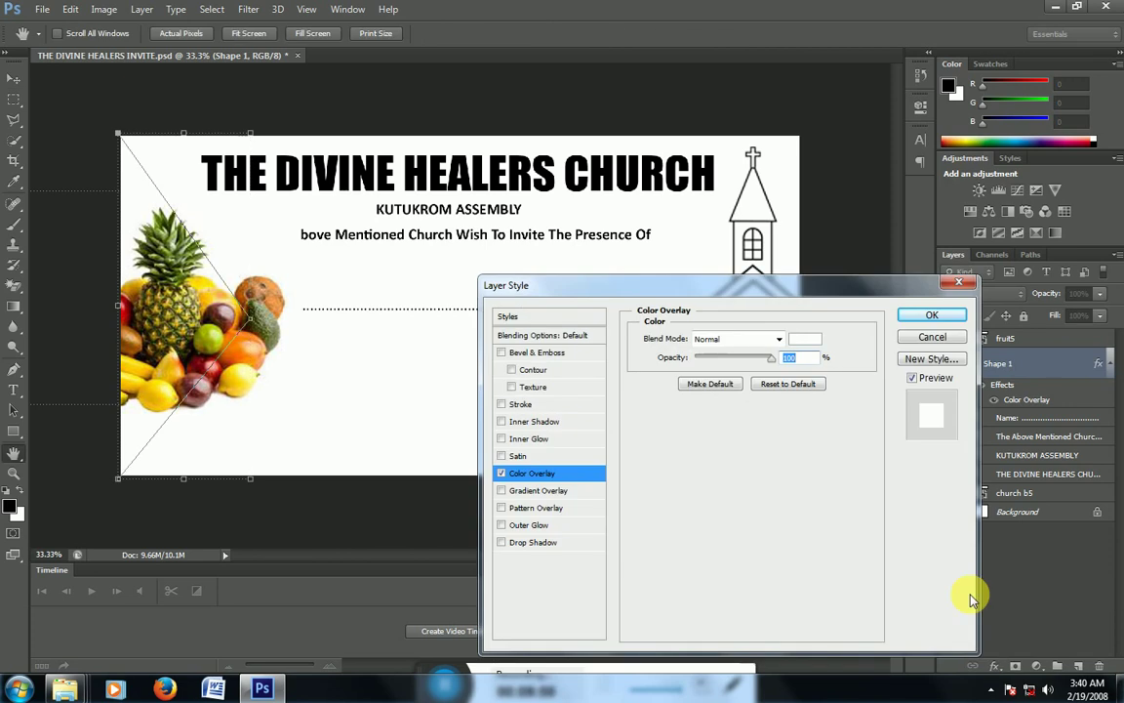
{"action": "left_click", "coordinate": [501, 474]}
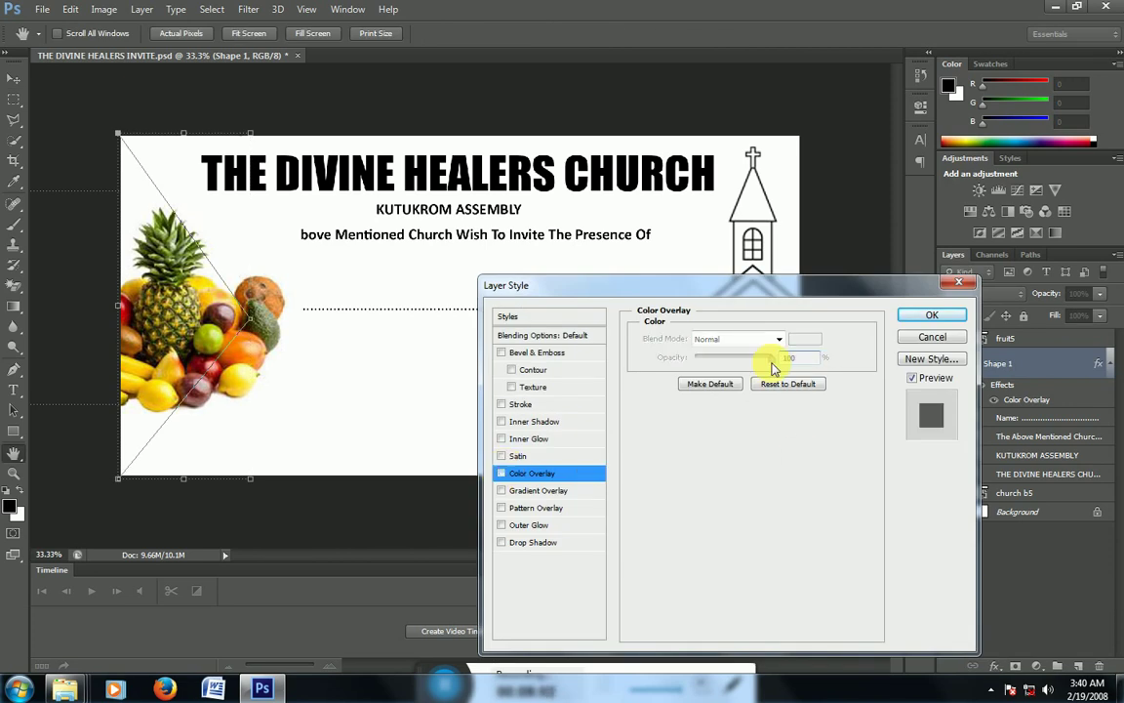
{"action": "left_click", "coordinate": [933, 316]}
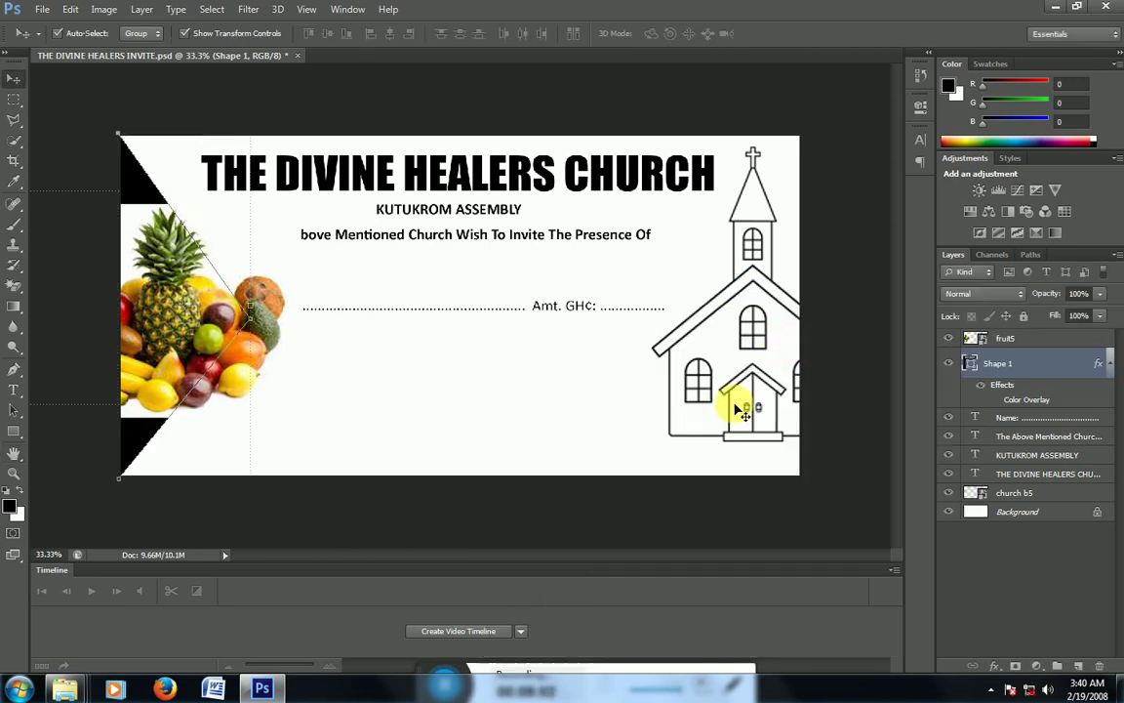
Clip the fruit5 layer into the Shape 1 wedge with Create Clipping Mask
{"action": "left_click", "coordinate": [1015, 339]}
{"action": "right_click", "coordinate": [1020, 345]}
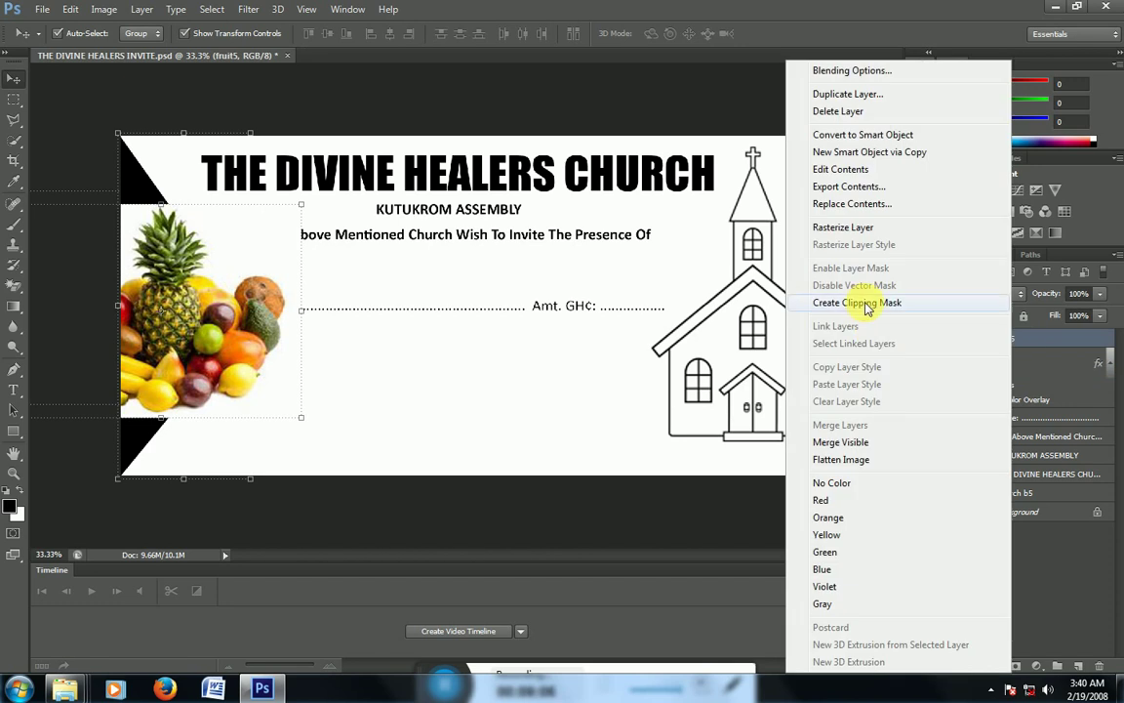
{"action": "left_click", "coordinate": [857, 302]}
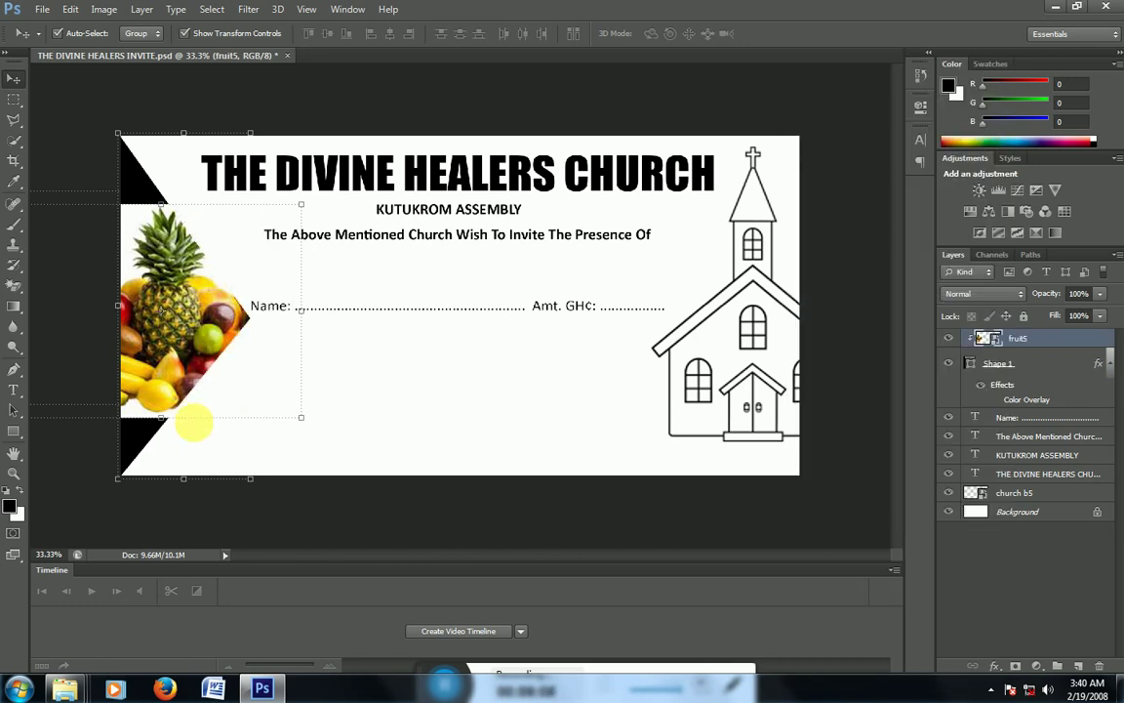
Resize and reposition fruit5 to fill most of the wedge, leaving a black top tip
{"action": "left_click_drag", "start_coordinate": [170, 425], "coordinate": [147, 487]}
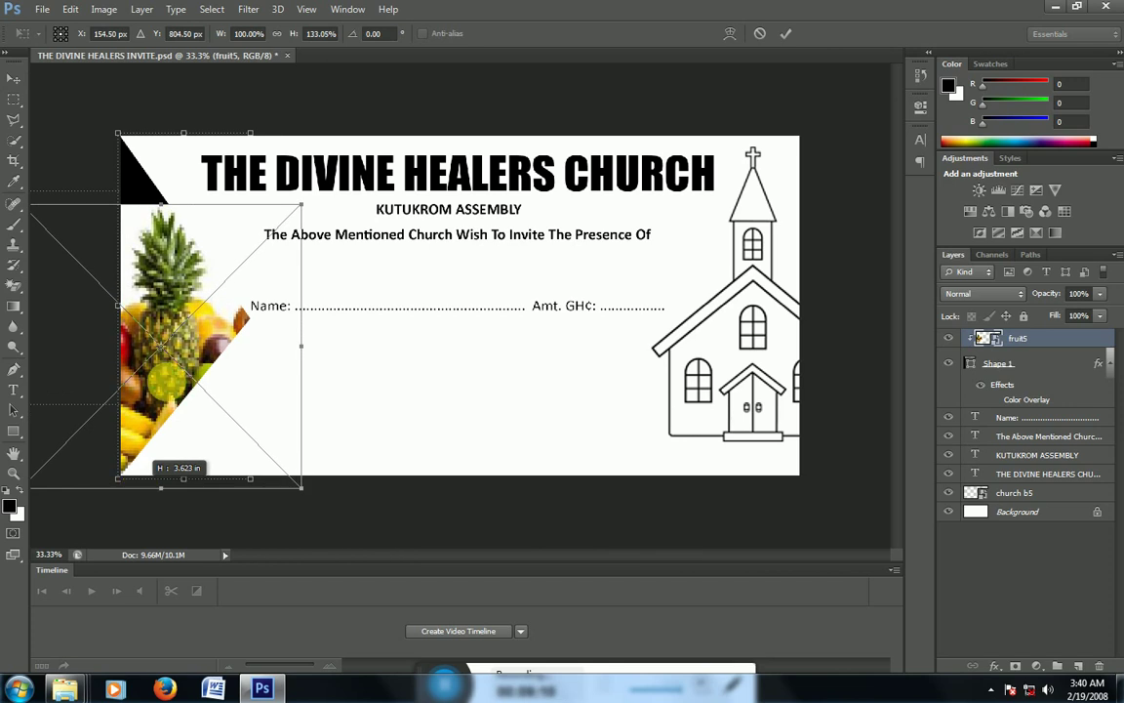
{"action": "left_click_drag", "start_coordinate": [161, 203], "coordinate": [120, 137]}
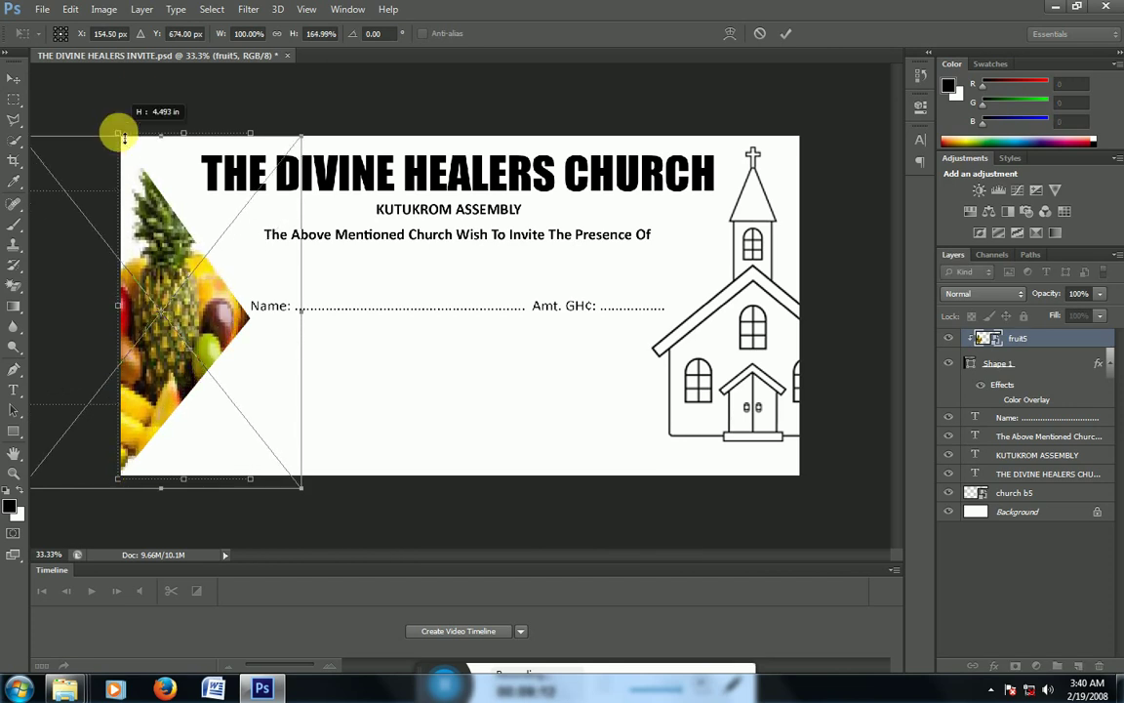
{"action": "mouse_move", "coordinate": [151, 227]}
{"action": "left_mouse_down"}
{"action": "mouse_move", "coordinate": [152, 257]}
{"action": "mouse_move", "coordinate": [132, 256]}
{"action": "left_mouse_up"}
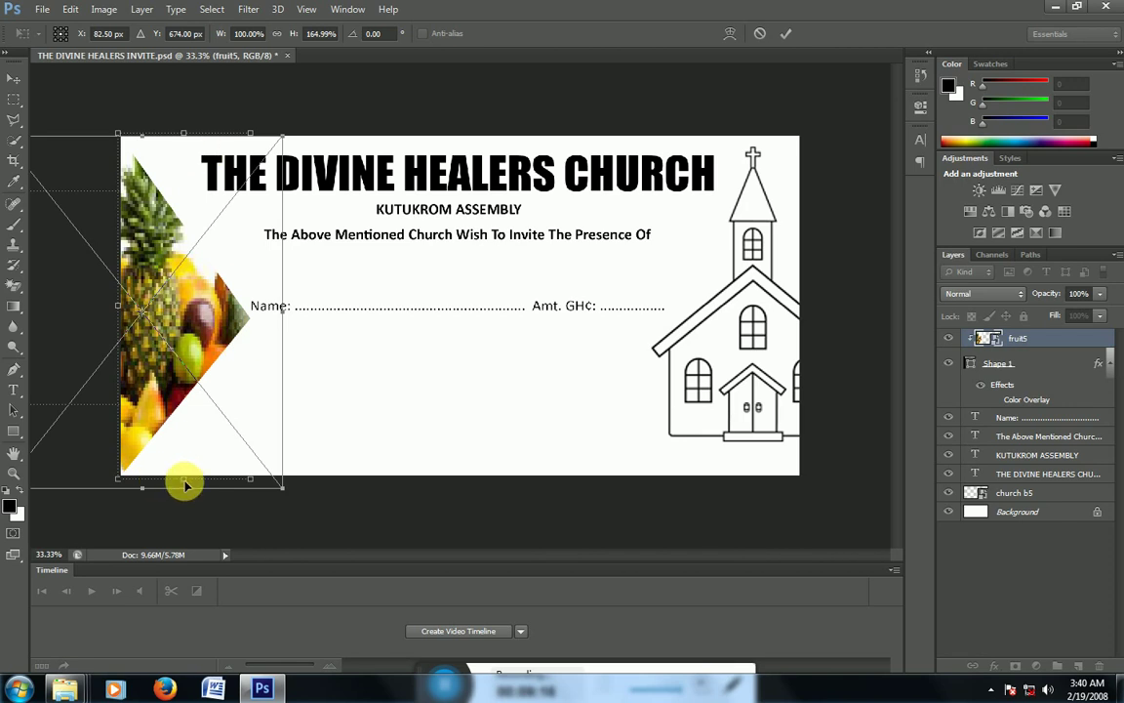
{"action": "mouse_move", "coordinate": [149, 496]}
{"action": "left_mouse_down"}
{"action": "mouse_move", "coordinate": [166, 341]}
{"action": "mouse_move", "coordinate": [161, 410]}
{"action": "left_mouse_up"}
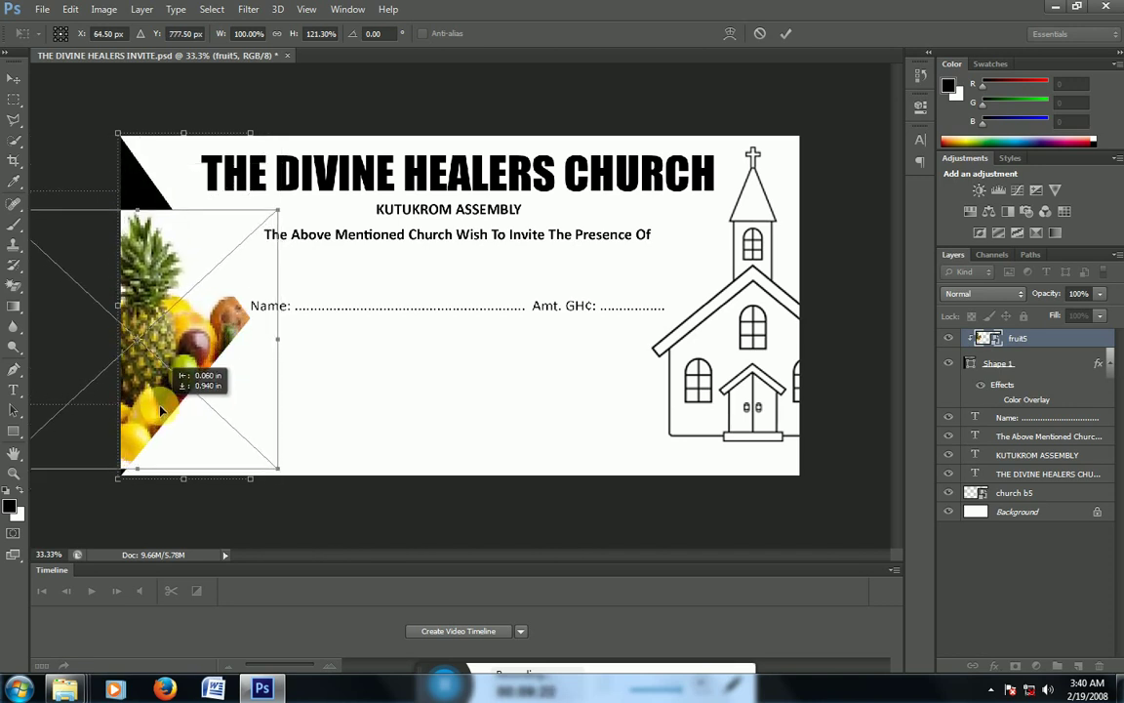
{"action": "key", "text": "Return"}
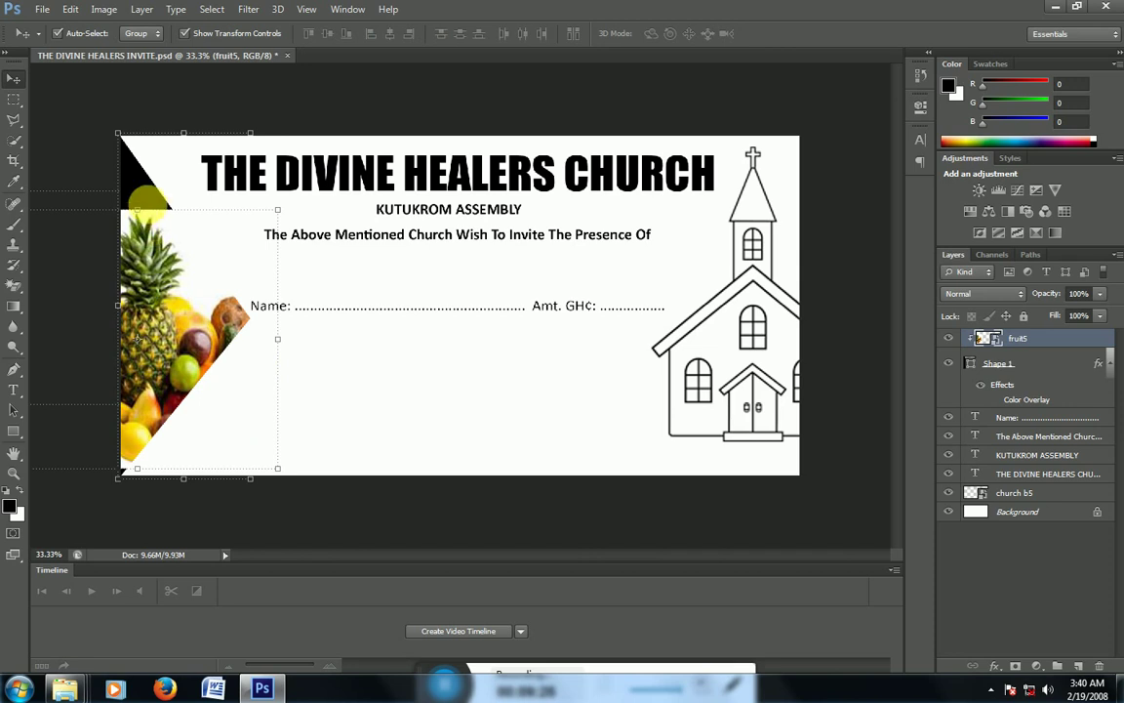
Delete the fruit5 layer and the Shape 1 wedge, leaving the left side blank
{"action": "left_click_drag", "start_coordinate": [161, 251], "coordinate": [172, 228]}
{"action": "key", "text": "Delete"}
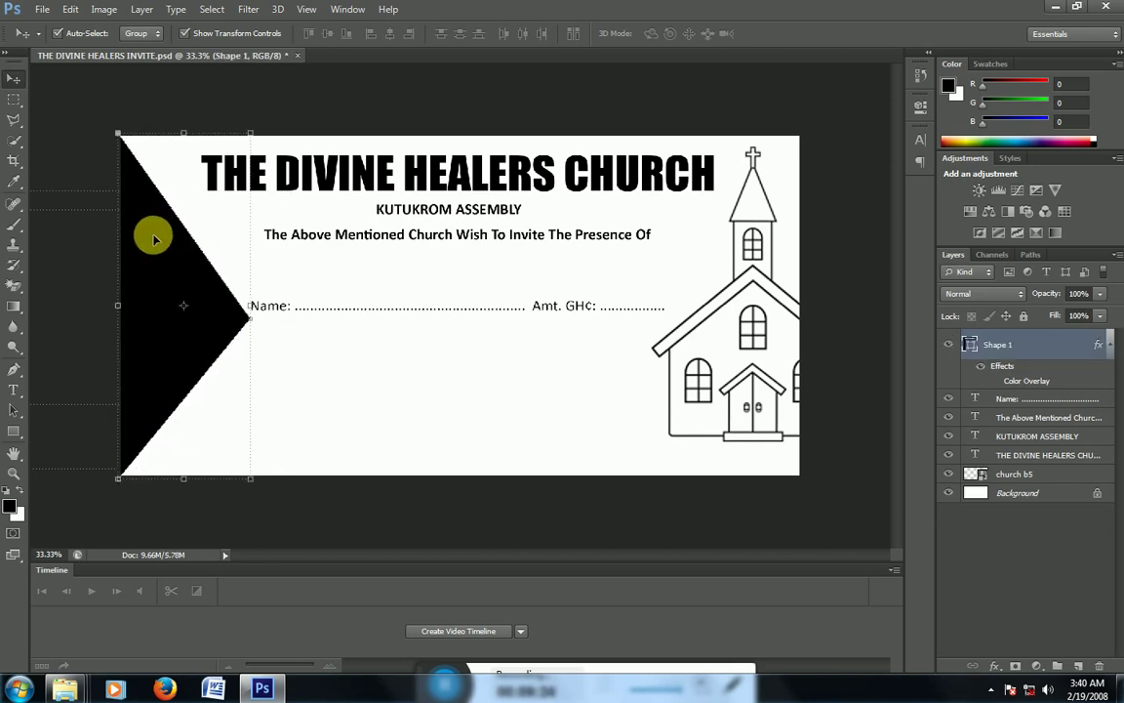
{"action": "key", "text": "Delete"}
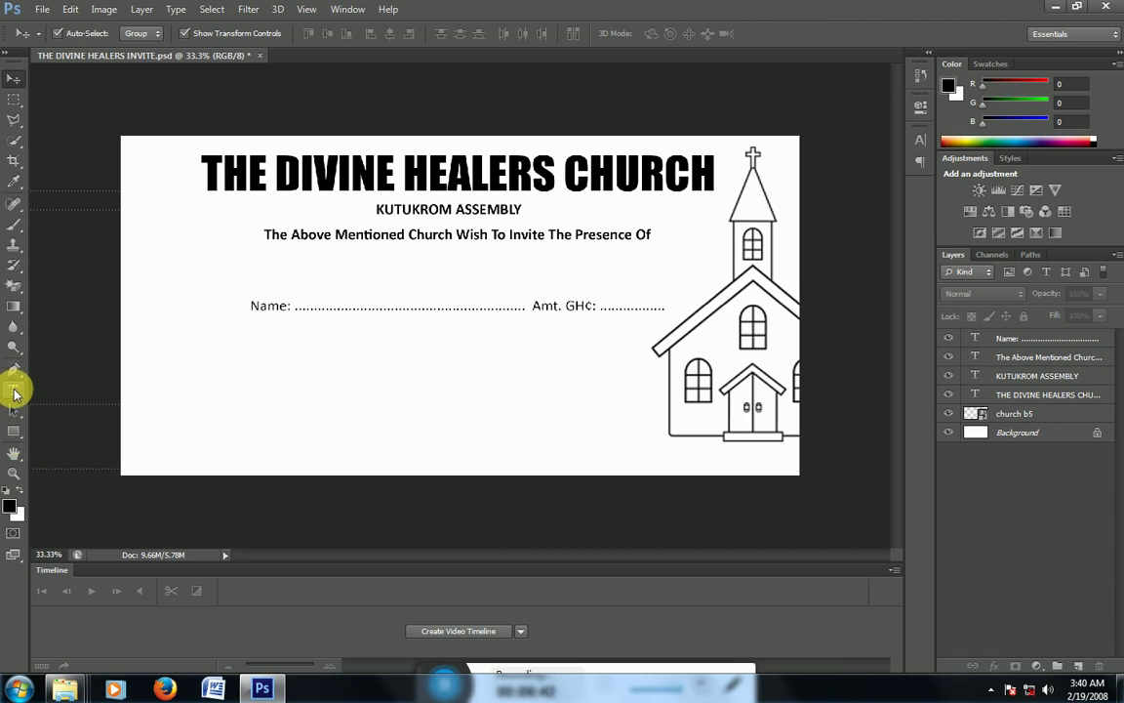
{"action": "left_click", "coordinate": [14, 389]}
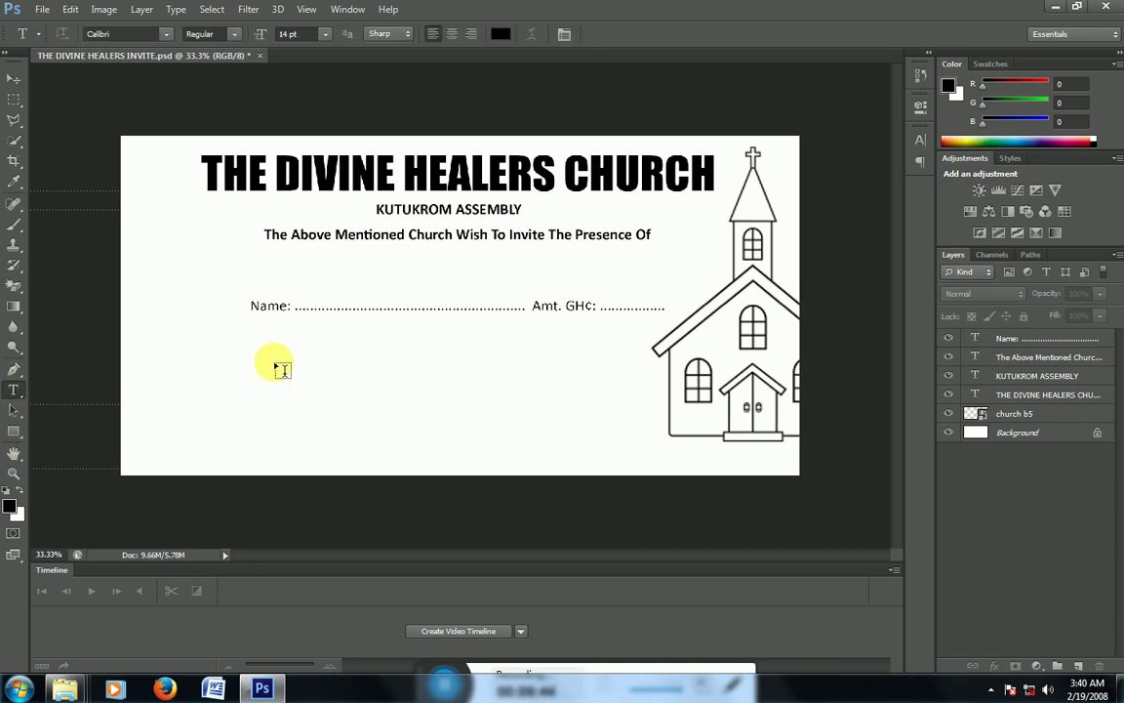
{"action": "left_click", "coordinate": [279, 368]}
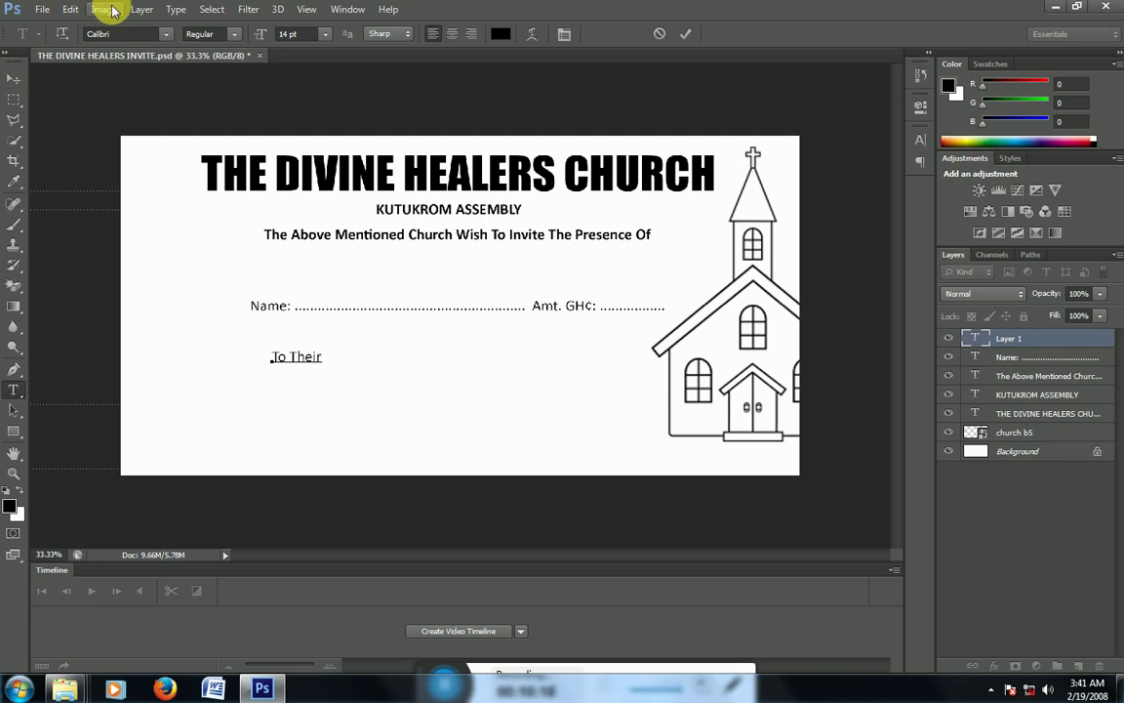
{"action": "type", "text": "To Their"}
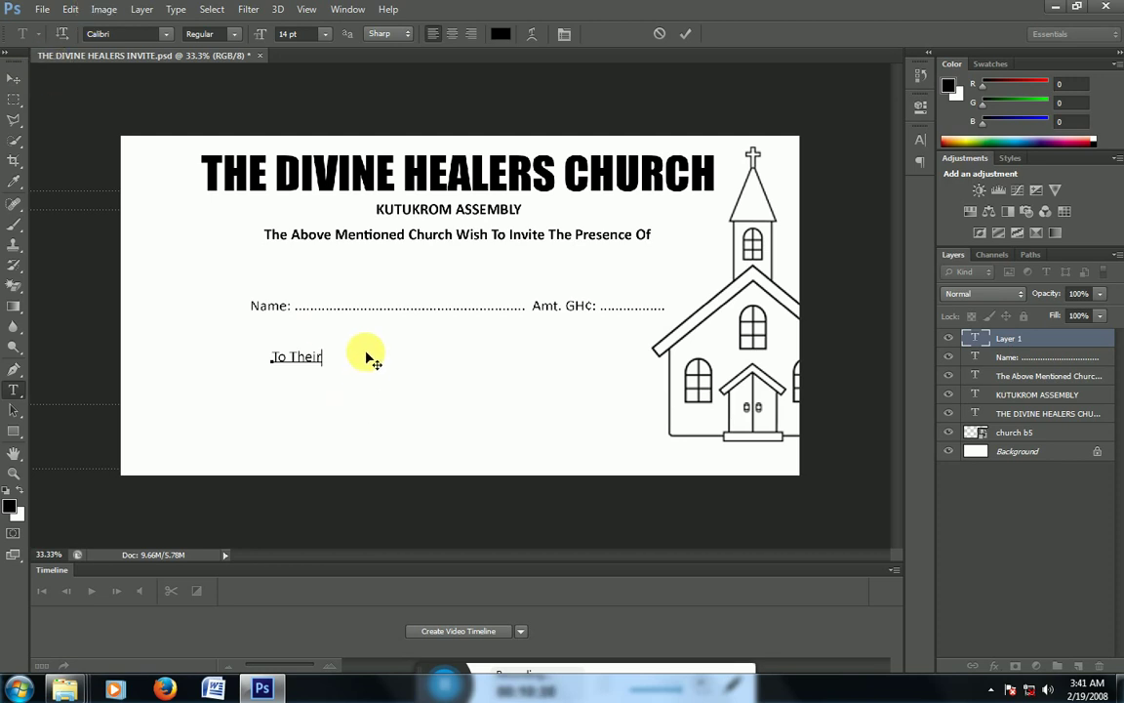
{"action": "left_click", "coordinate": [6, 84]}
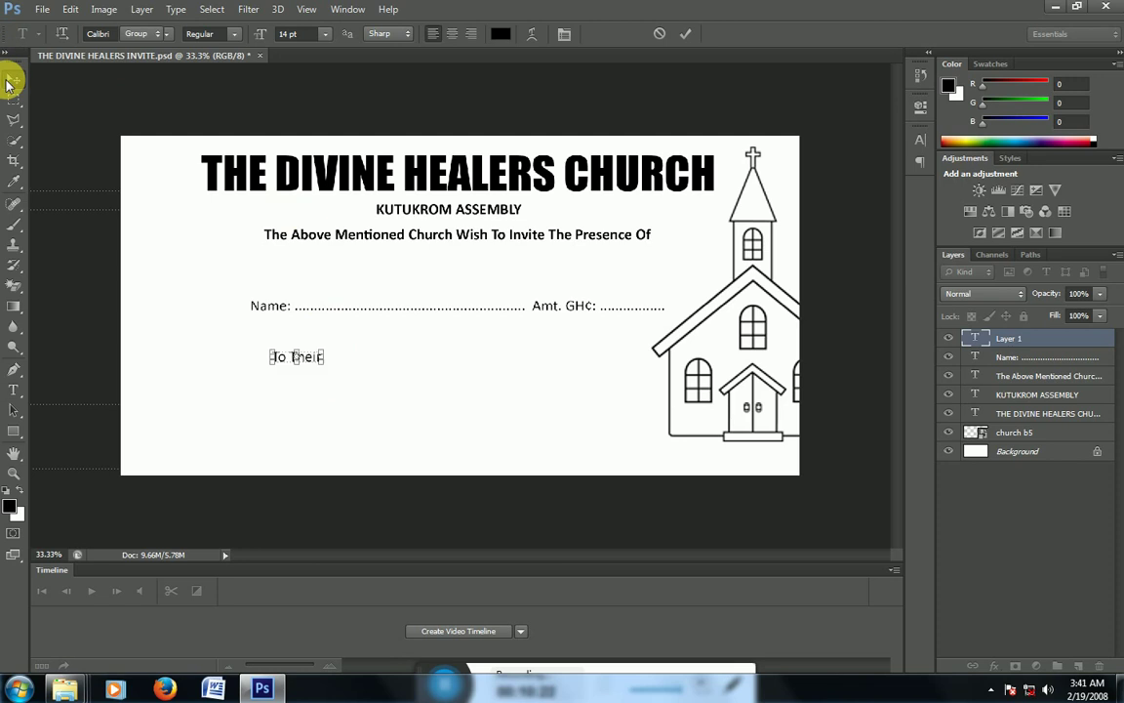
{"action": "key", "text": "Delete"}
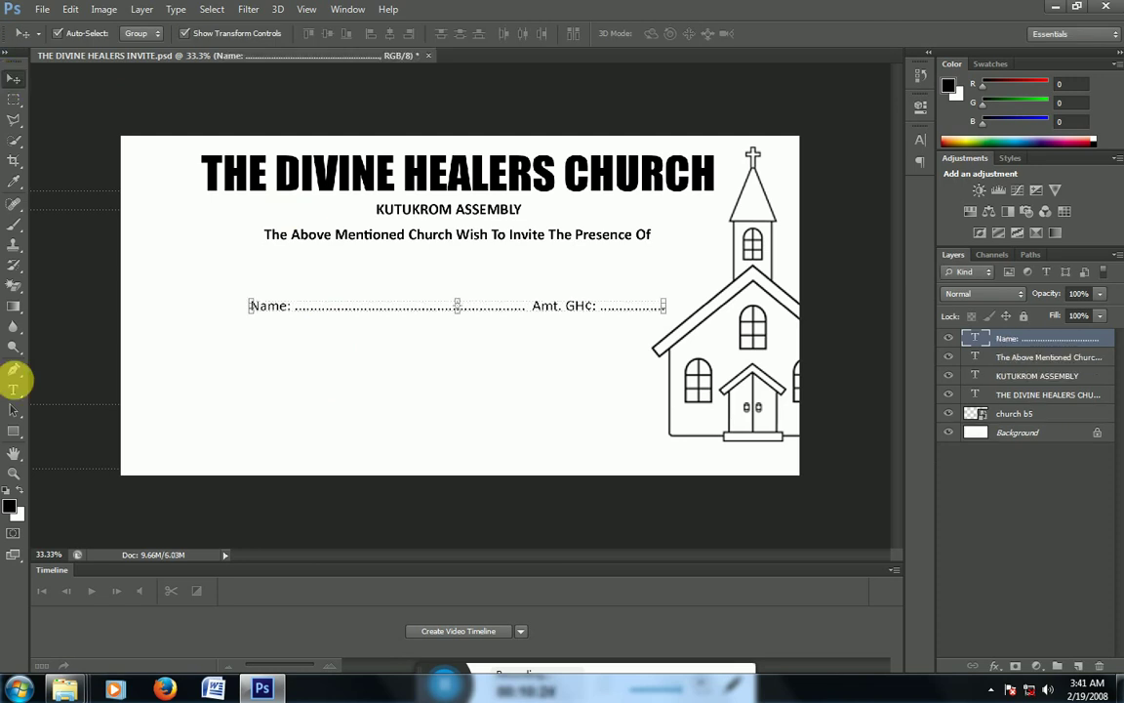
Change the ANNUAL HARVEST line's font to Impact, recovering from a failed Courier attempt
{"action": "left_click", "coordinate": [14, 390]}
{"action": "left_click", "coordinate": [260, 361]}
{"action": "type", "text": "ANNUAL HARVEST"}
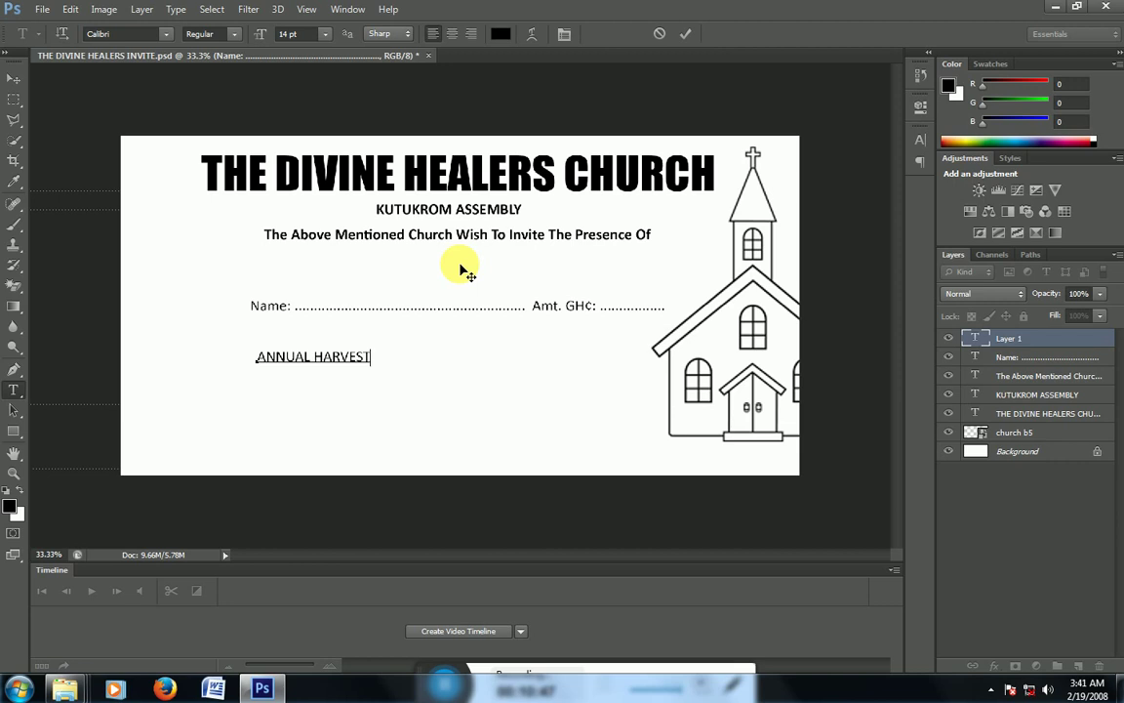
{"action": "key", "text": "ctrl+a"}
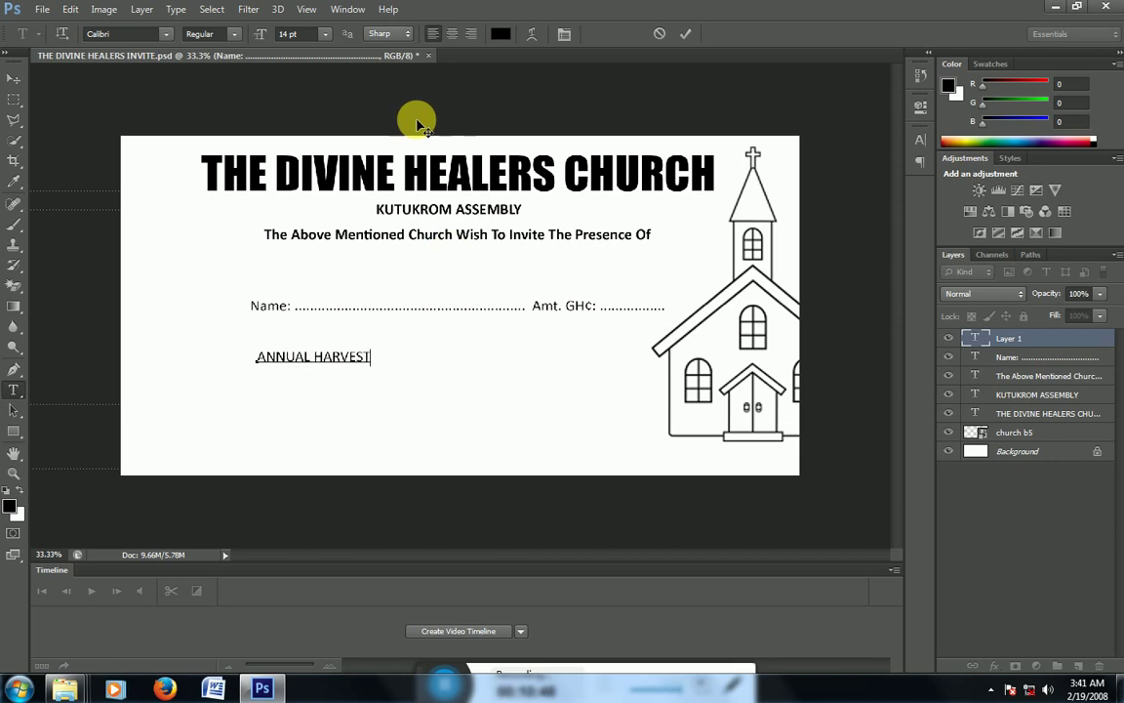
{"action": "left_click", "coordinate": [98, 36]}
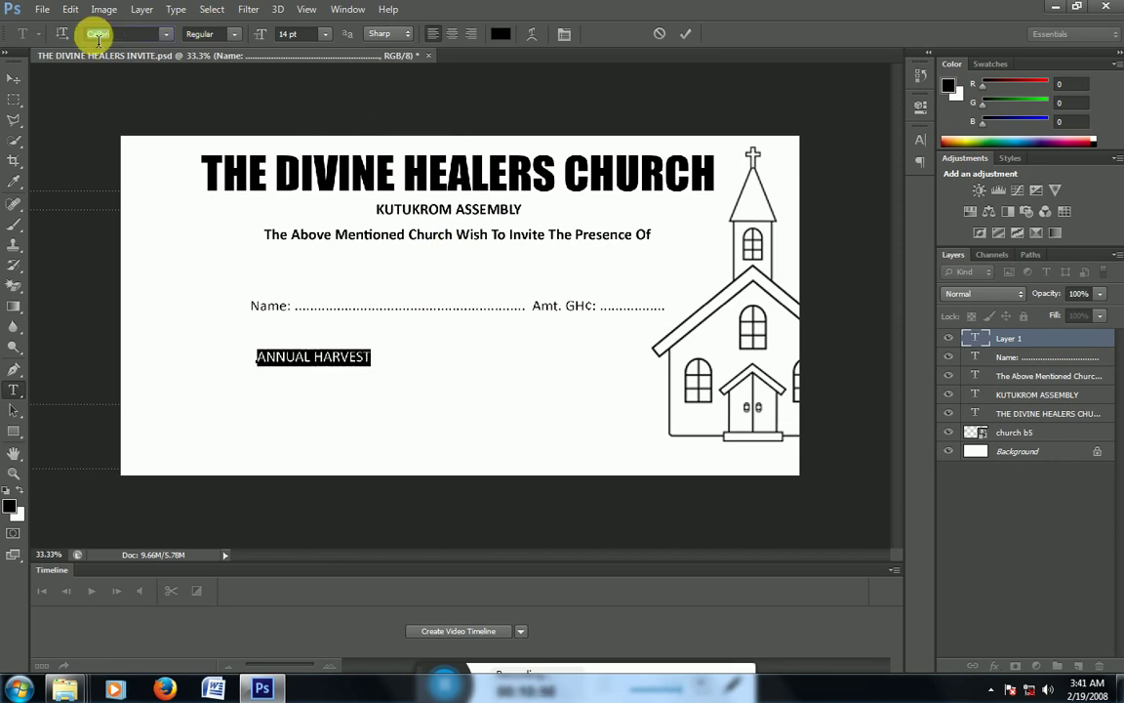
{"action": "type", "text": "Monotype CorsivaCourier"}
{"action": "key", "text": "Return"}
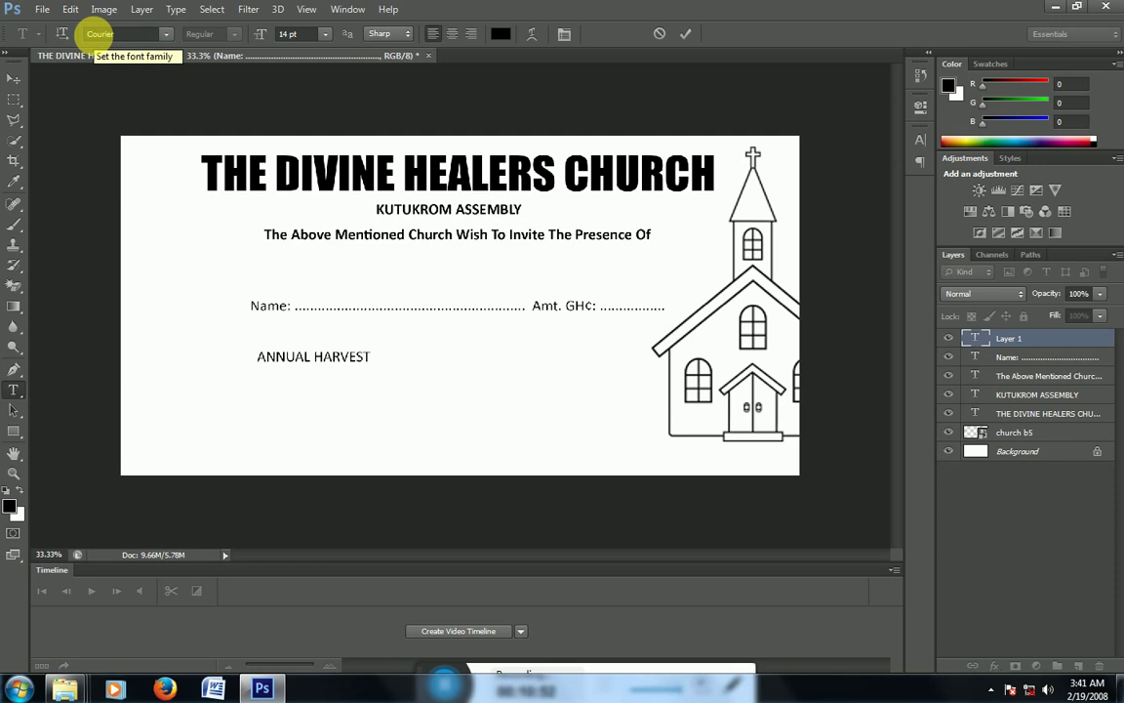
{"action": "left_click", "coordinate": [566, 263]}
{"action": "left_click", "coordinate": [267, 350]}
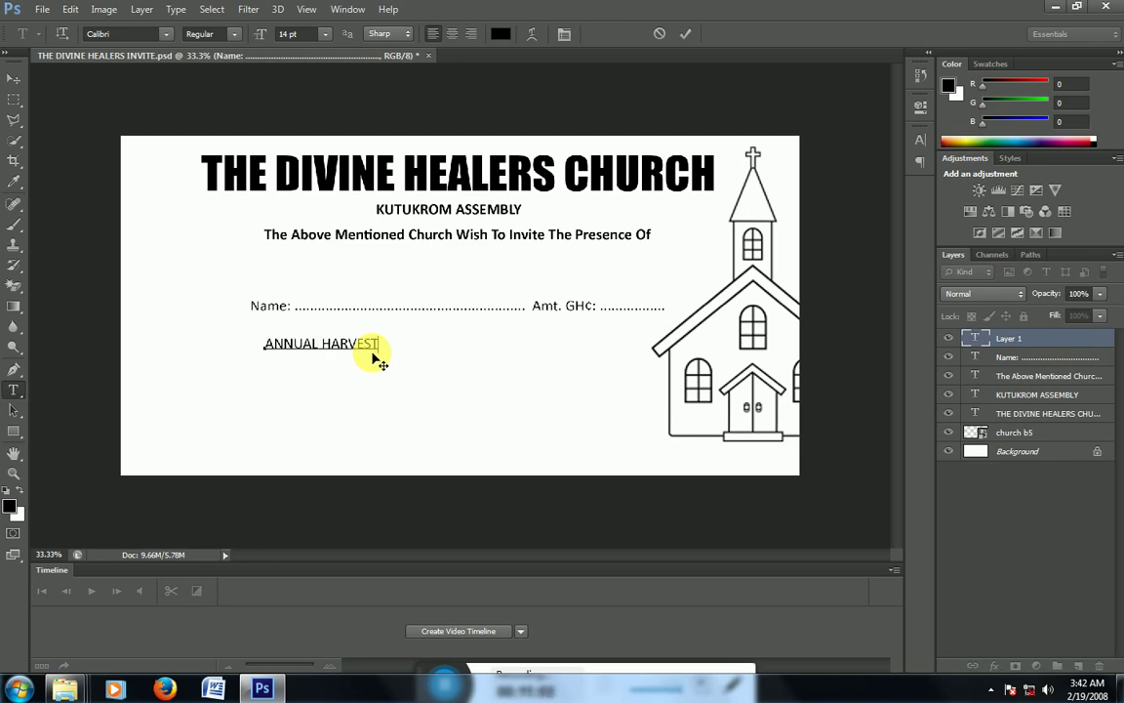
{"action": "key", "text": "ctrl+a"}
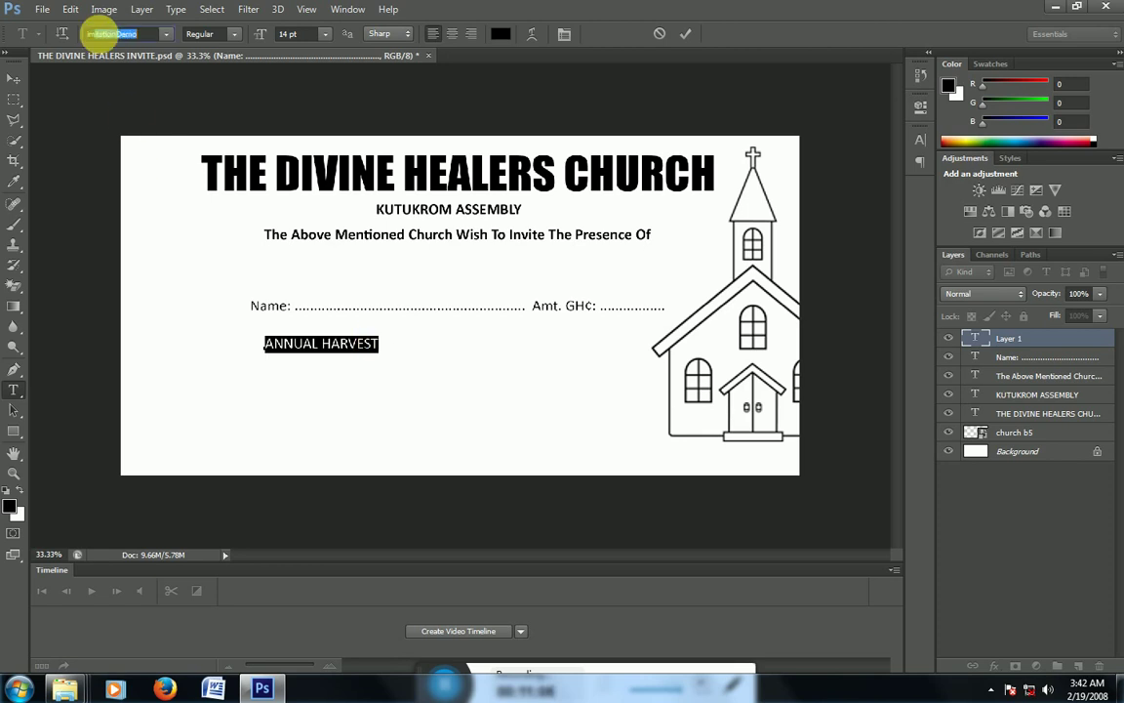
{"action": "key", "text": "Return"}
{"action": "left_click", "coordinate": [14, 77]}
Scale ANNUAL HARVEST up to span the card, then Alt-drag a duplicate just below it
{"action": "key", "text": "ctrl+t"}
{"action": "mouse_move", "coordinate": [370, 352]}
{"action": "left_mouse_down"}
{"action": "mouse_move", "coordinate": [574, 389]}
{"action": "mouse_move", "coordinate": [571, 333]}
{"action": "mouse_move", "coordinate": [671, 334]}
{"action": "mouse_move", "coordinate": [658, 313]}
{"action": "mouse_move", "coordinate": [645, 319]}
{"action": "mouse_move", "coordinate": [654, 325]}
{"action": "left_mouse_up"}
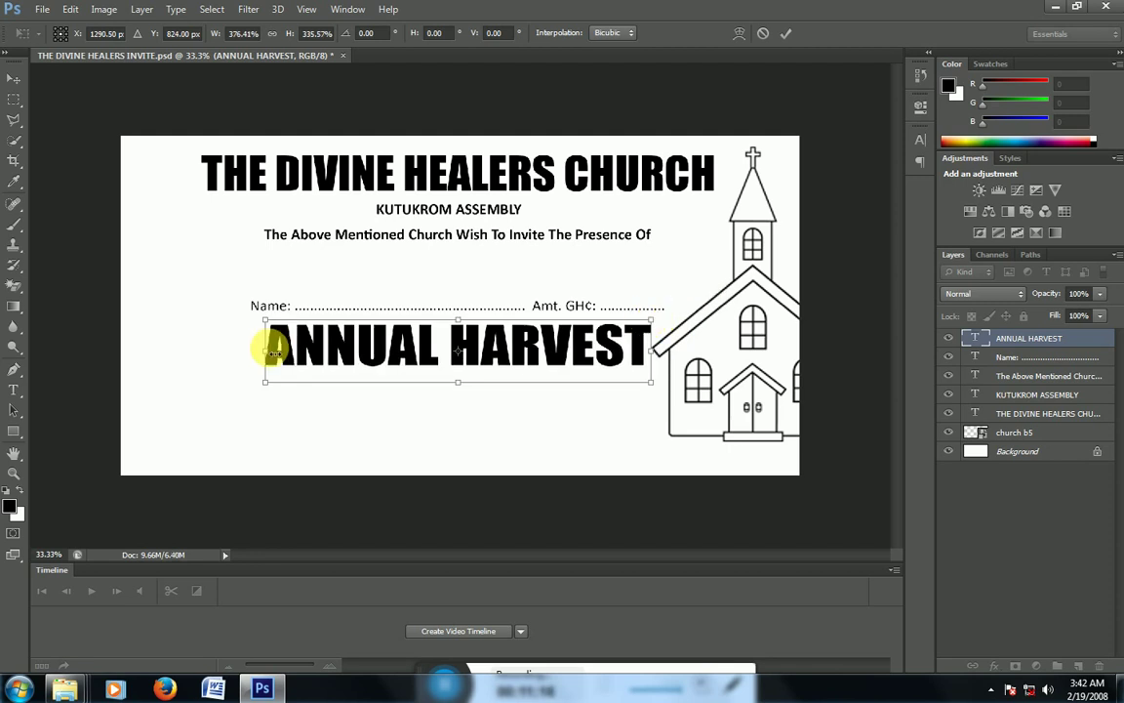
{"action": "left_click_drag", "start_coordinate": [265, 350], "coordinate": [255, 349]}
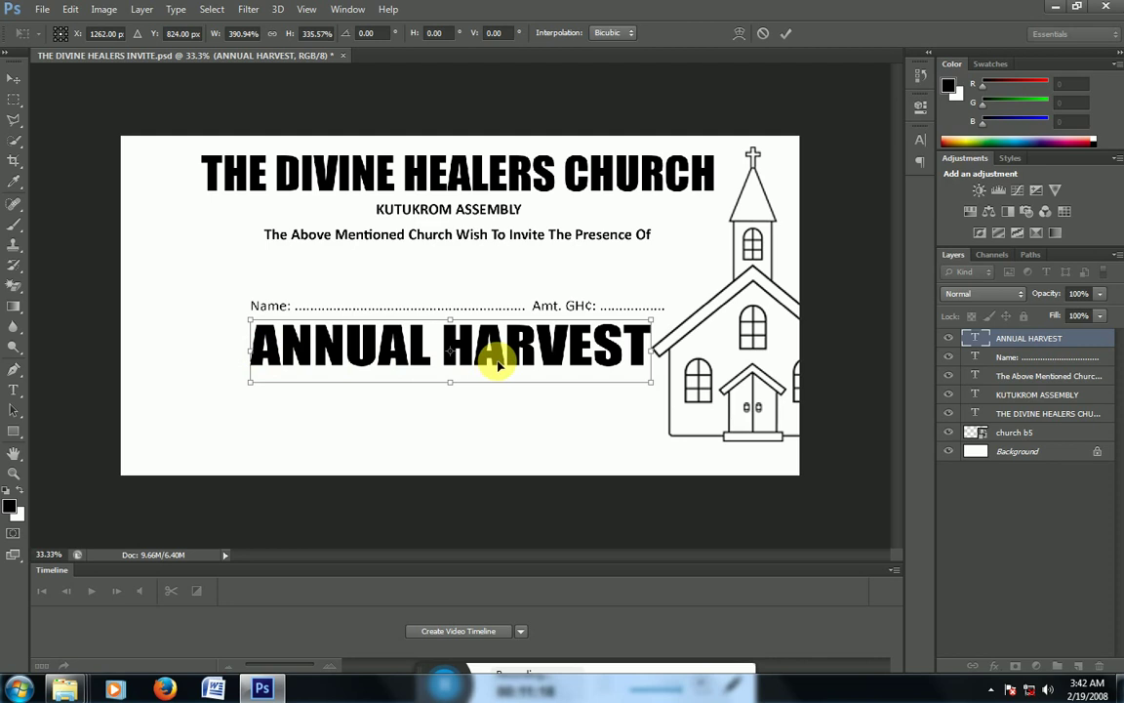
{"action": "left_click_drag", "start_coordinate": [495, 368], "coordinate": [498, 362]}
{"action": "key", "text": "Return"}
{"action": "mouse_move", "coordinate": [371, 341]}
{"action": "left_mouse_down"}
{"action": "mouse_move", "coordinate": [383, 339]}
{"action": "mouse_move", "coordinate": [378, 403]}
{"action": "left_mouse_up"}
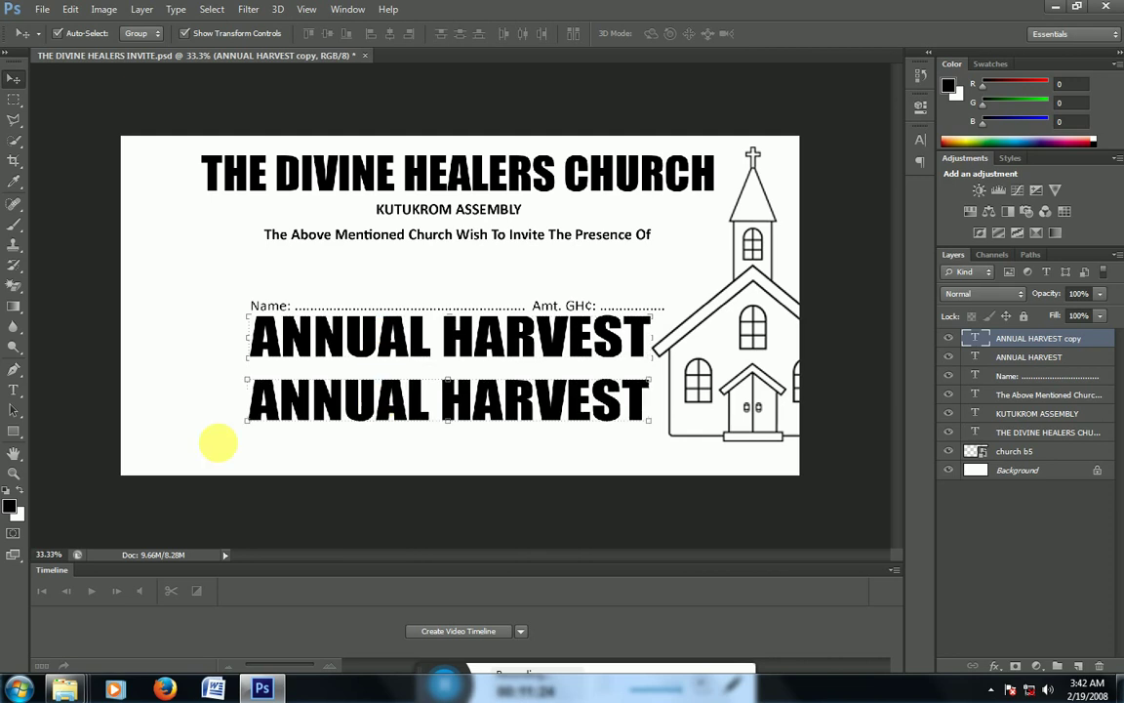
Retype the lower ANNUAL HARVEST copy to read 'IN AID OF CHURCH'
{"action": "left_click", "coordinate": [13, 389]}
{"action": "left_click", "coordinate": [427, 405]}
{"action": "key", "text": "ctrl+a"}
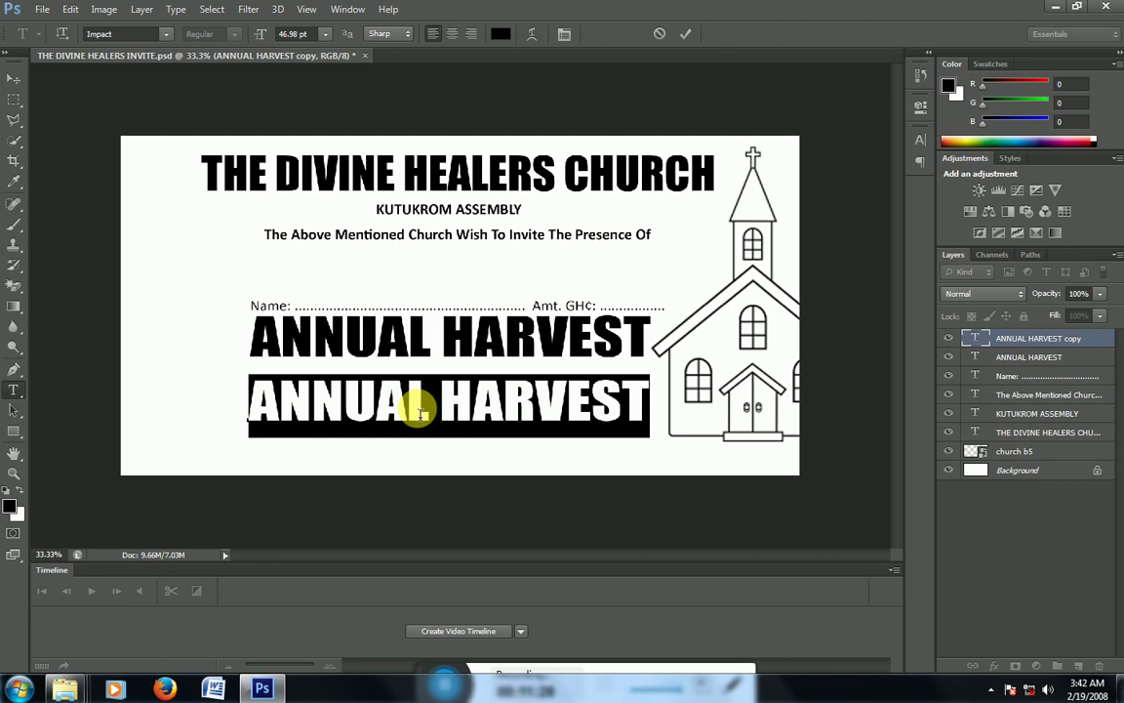
{"action": "type", "text": "iN"}
{"action": "key", "text": "BackSpace"}
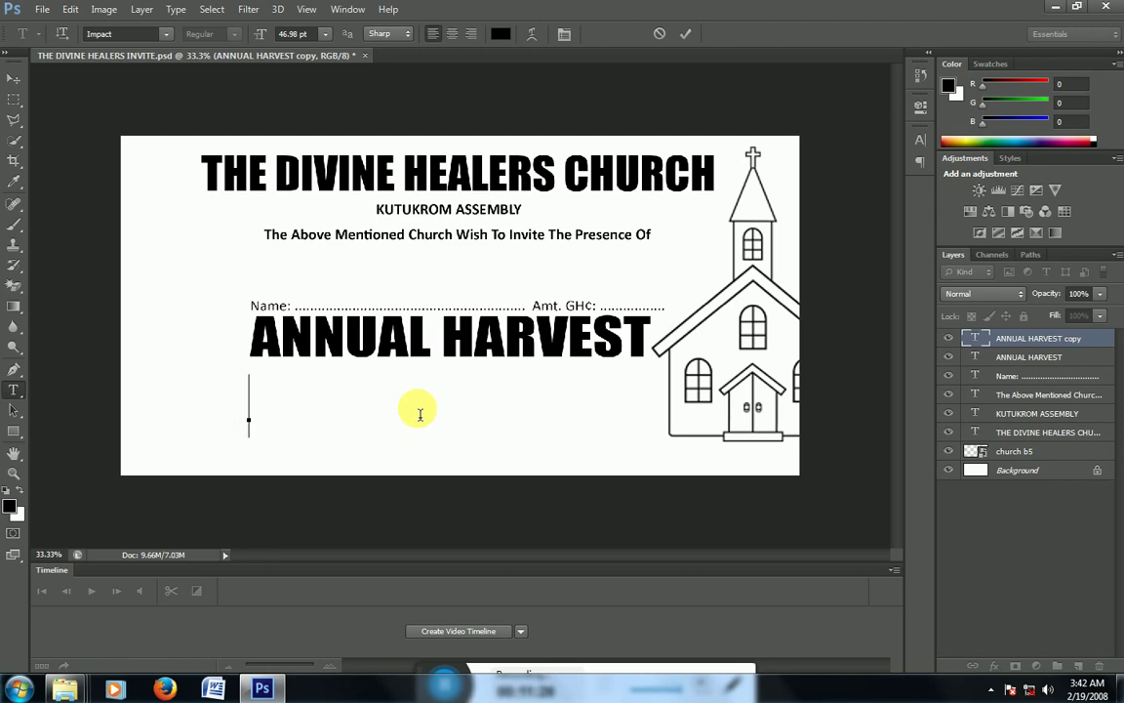
{"action": "type", "text": "IN"}
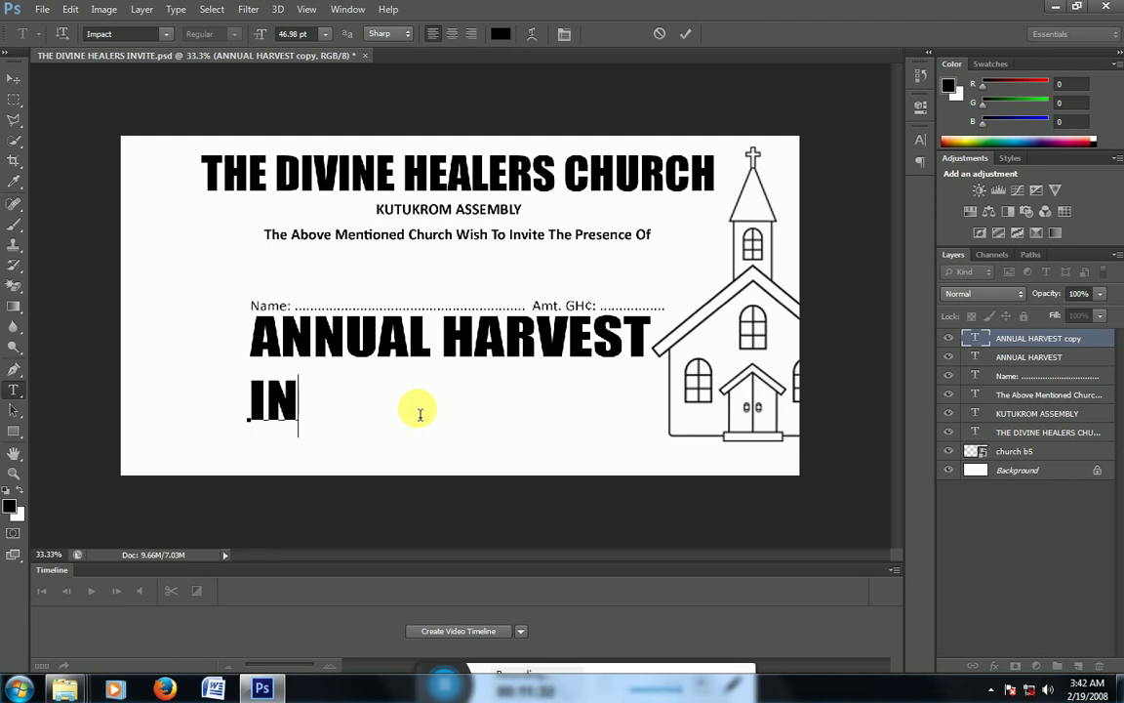
{"action": "type", "text": " AID OF "}
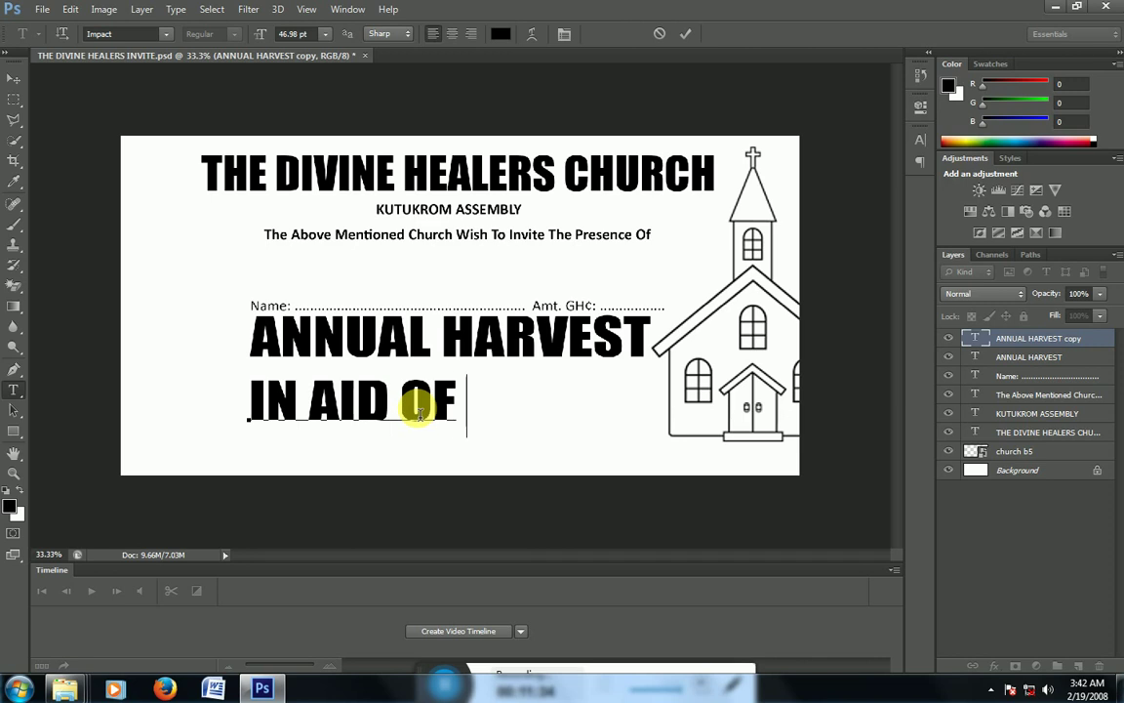
{"action": "type", "text": "CHURCH"}
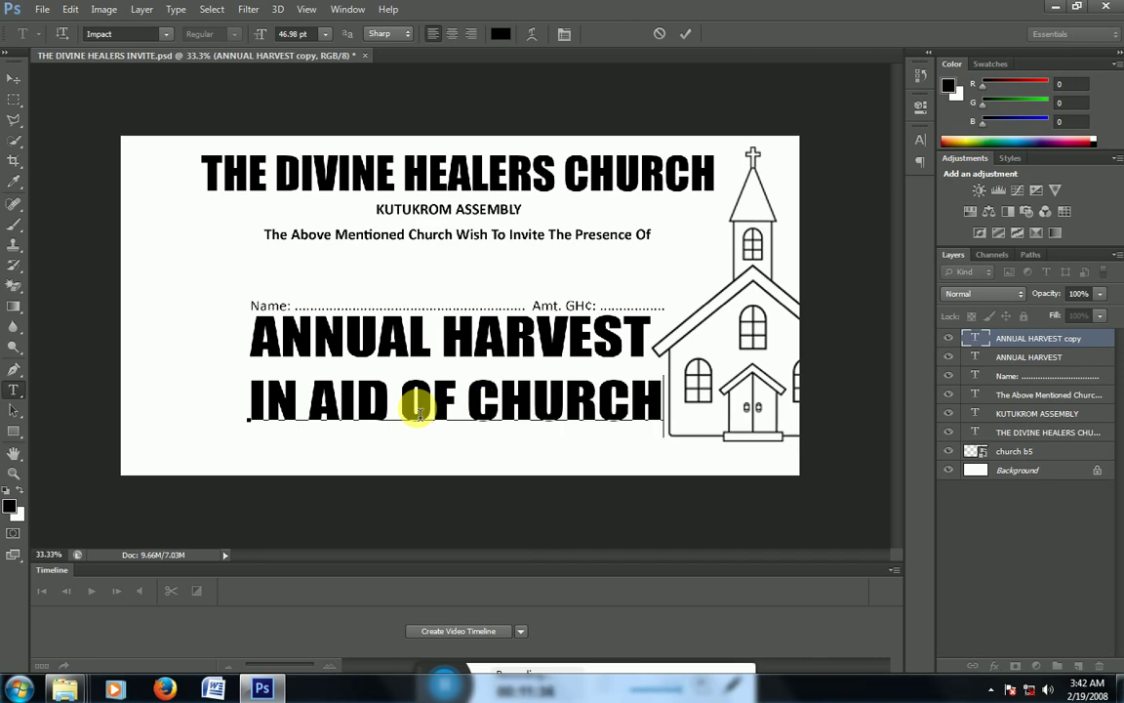
Try Arial Rounded MT Bold on the line at 36, 30, then 24 pt
{"action": "key", "text": "ctrl+a"}
{"action": "left_click", "coordinate": [109, 34]}
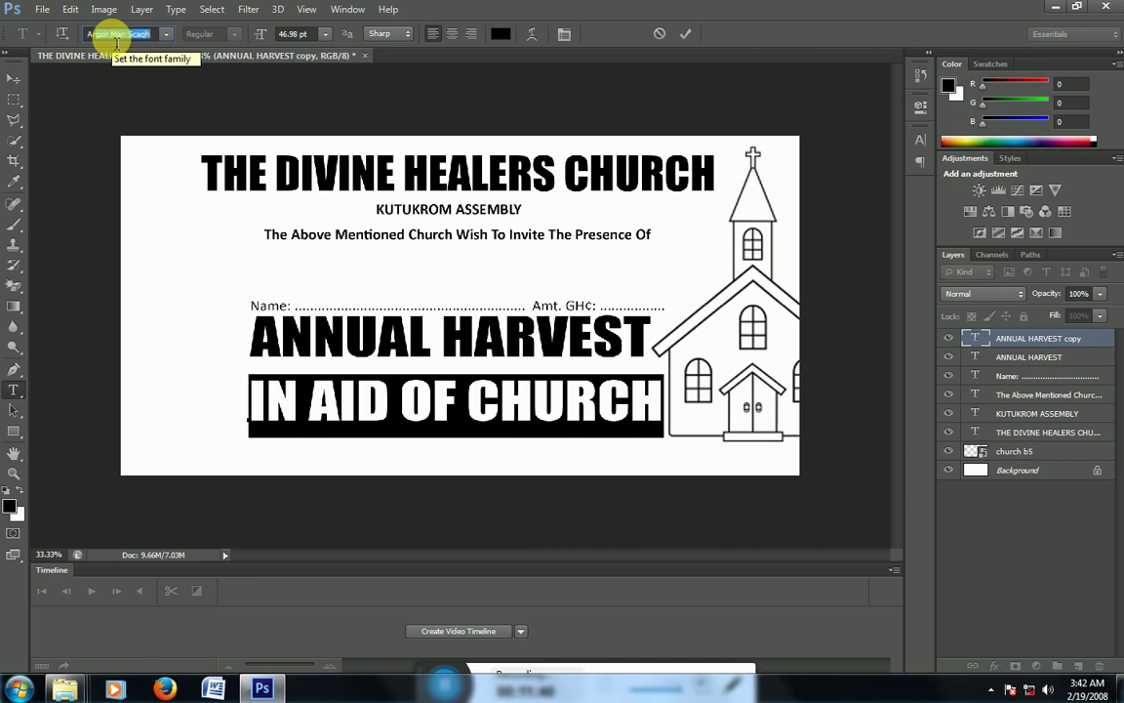
{"action": "left_click", "coordinate": [165, 34]}
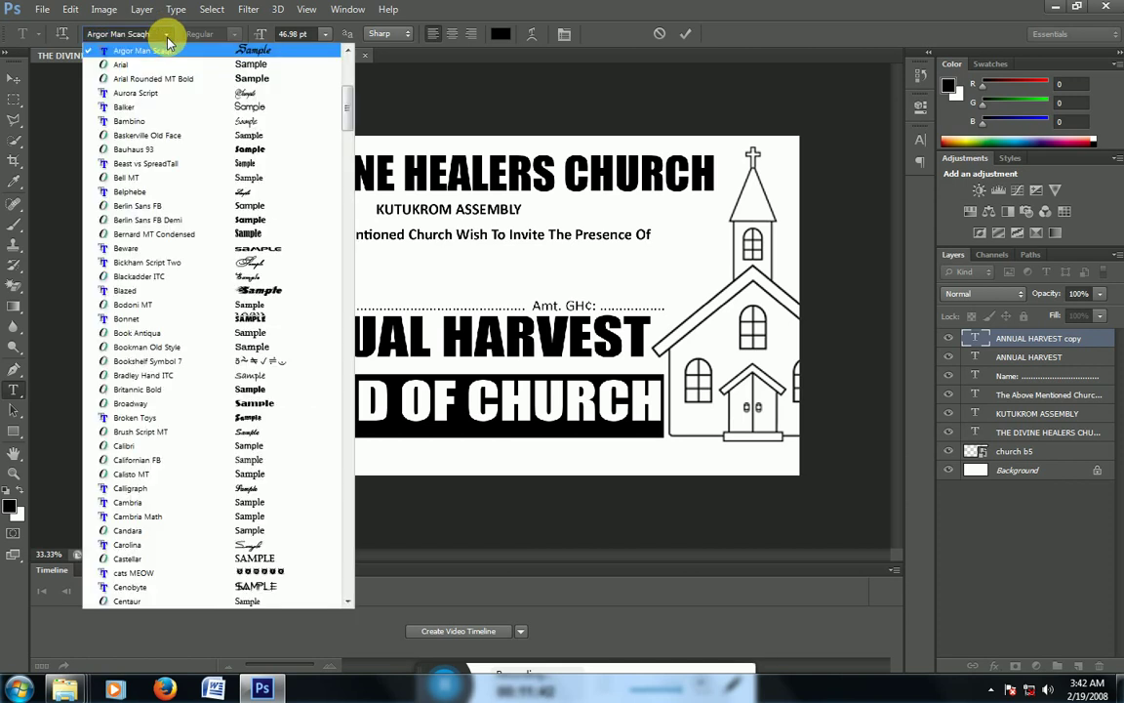
{"action": "left_click", "coordinate": [276, 79]}
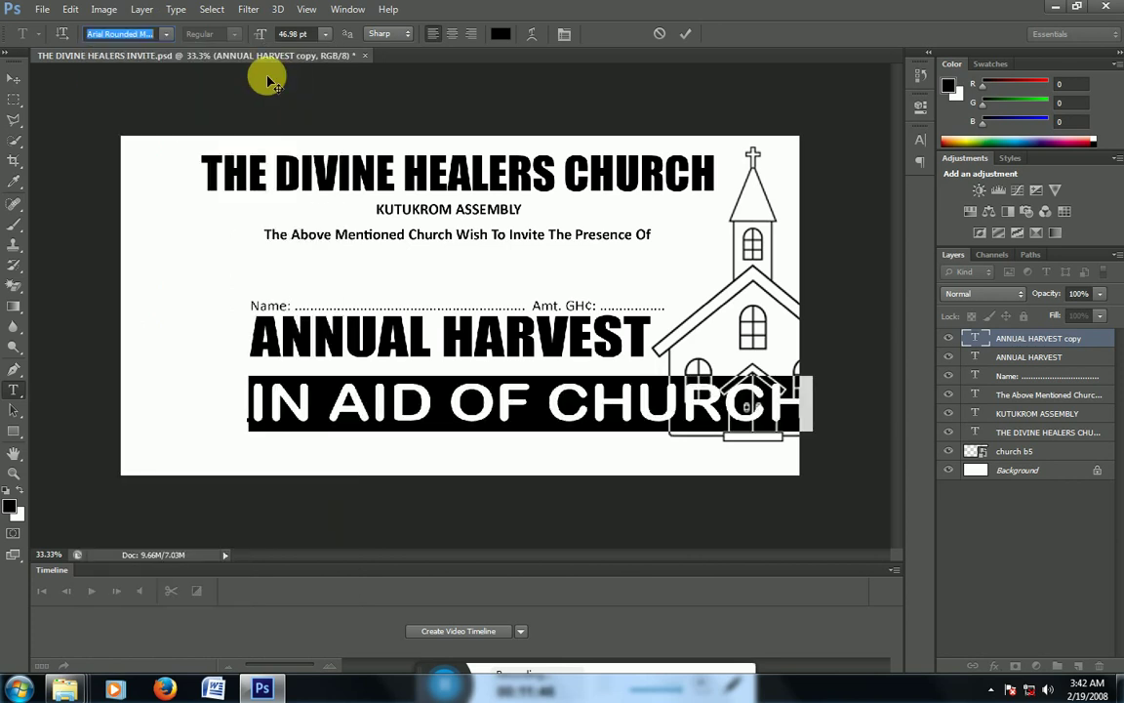
{"action": "left_click", "coordinate": [324, 35]}
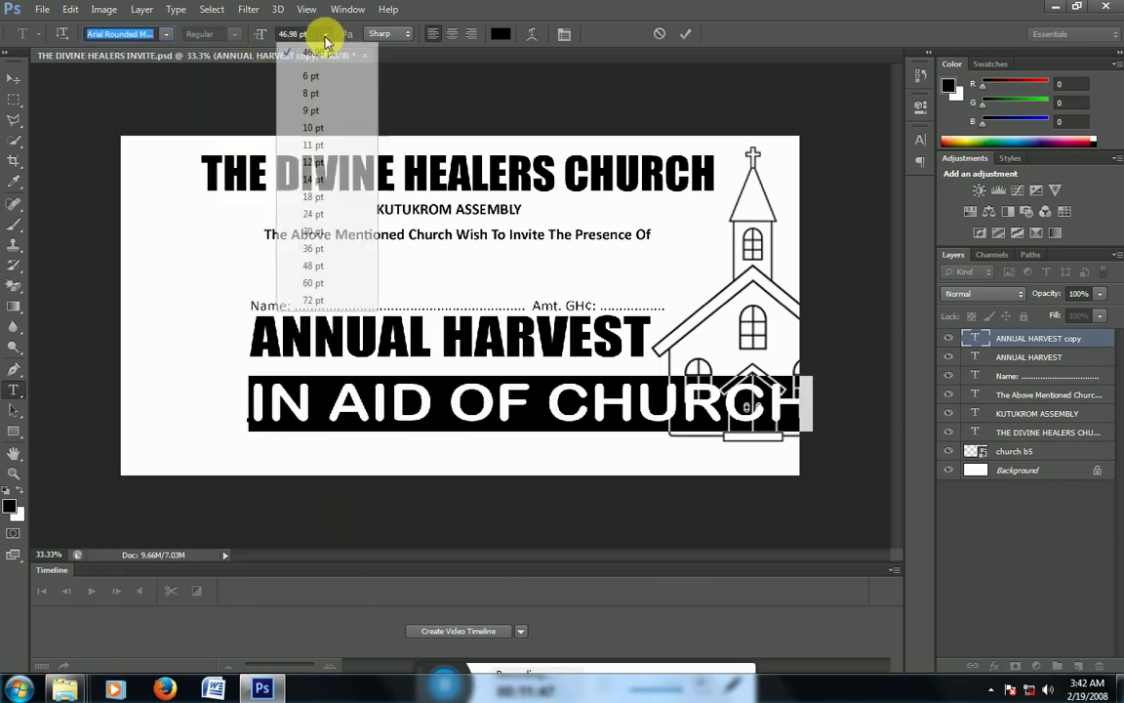
{"action": "left_click", "coordinate": [318, 248]}
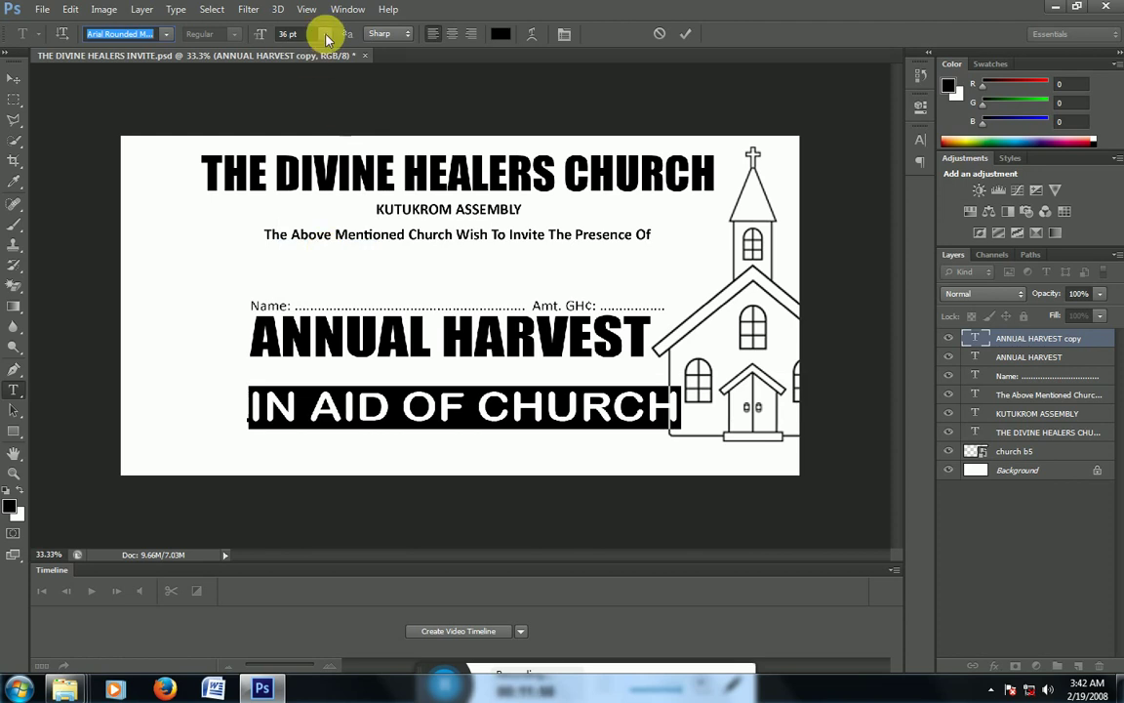
{"action": "left_click", "coordinate": [324, 34]}
{"action": "left_click", "coordinate": [310, 232]}
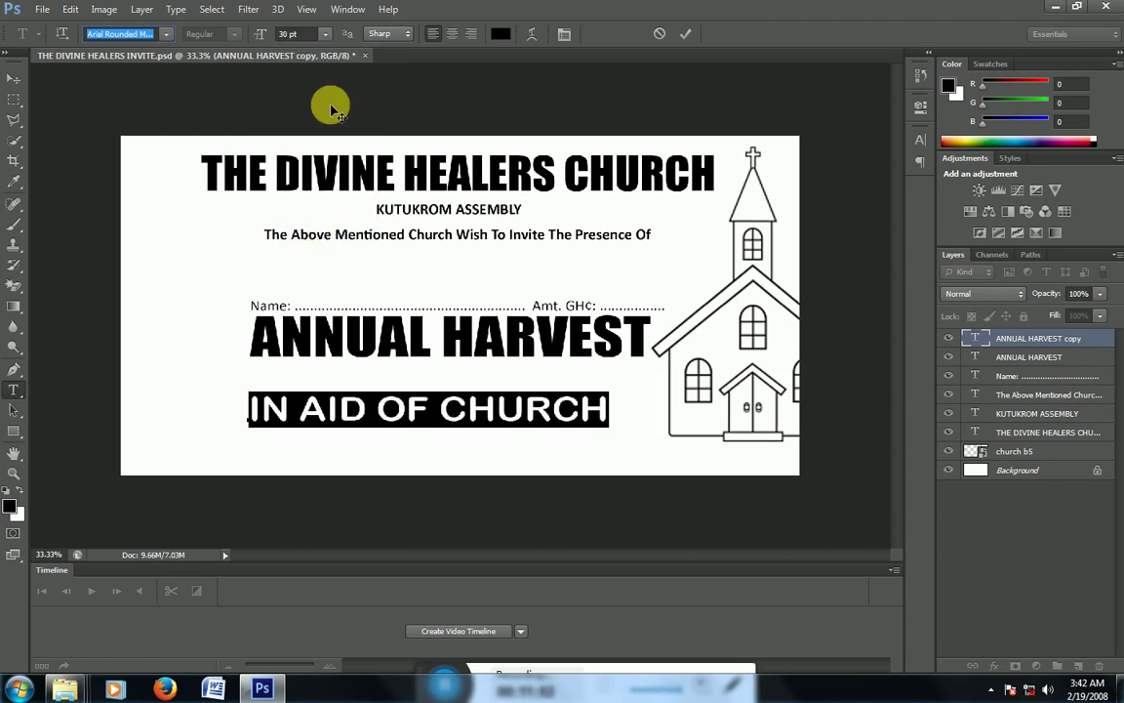
{"action": "left_click", "coordinate": [325, 34]}
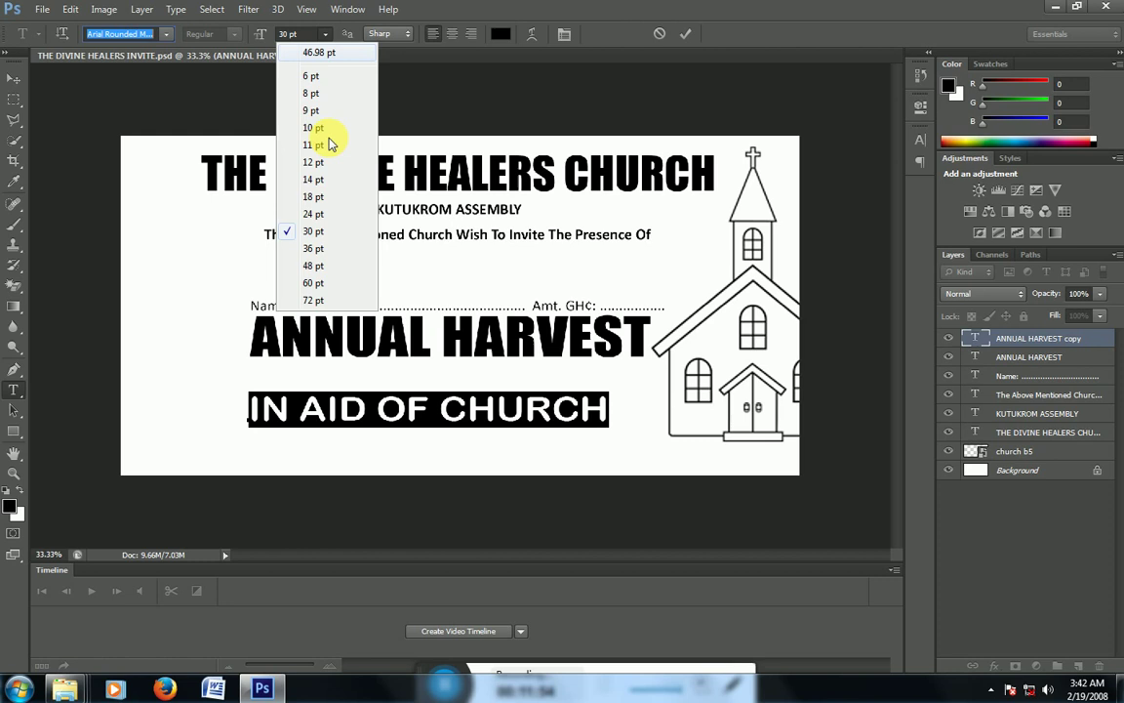
{"action": "left_click", "coordinate": [314, 214]}
Try Berlin Sans FB Demi, then Broadway at 18 pt, and centre the line under ANNUAL HARVEST
{"action": "left_click", "coordinate": [167, 34]}
{"action": "scroll", "coordinate": [234, 88], "scroll_direction": "up", "scroll_amount": 1}
{"action": "scroll", "coordinate": [274, 97], "scroll_direction": "up", "scroll_amount": 4}
{"action": "scroll", "coordinate": [307, 105], "scroll_direction": "up", "scroll_amount": 1}
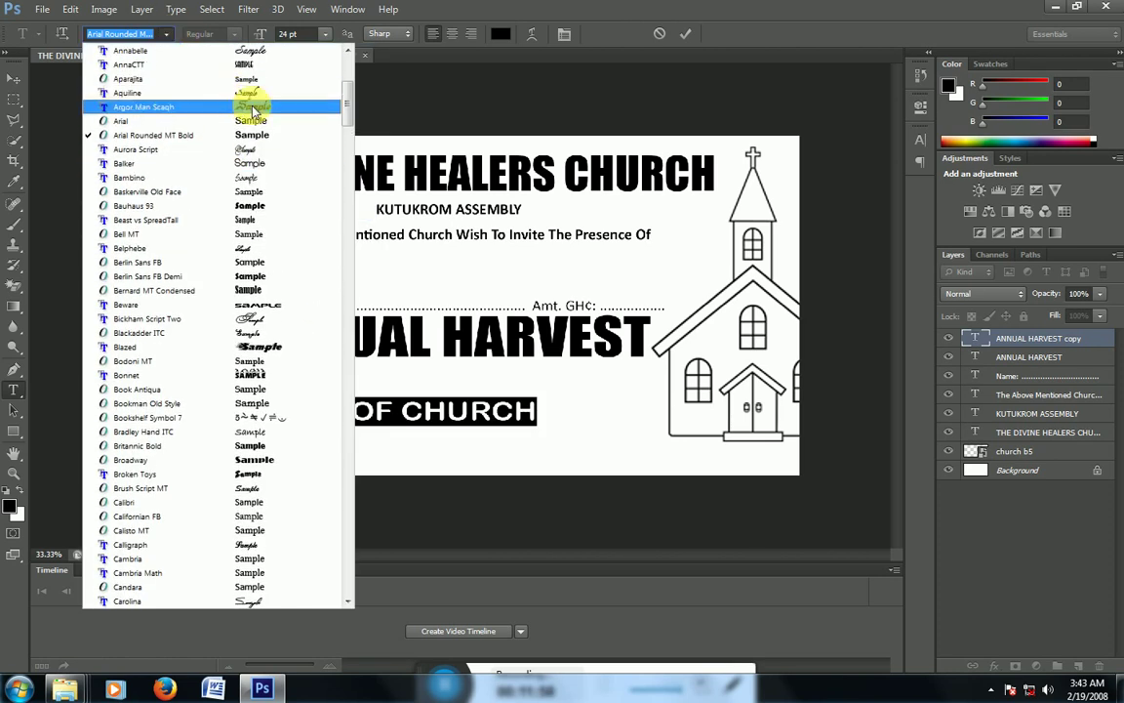
{"action": "left_click", "coordinate": [288, 277]}
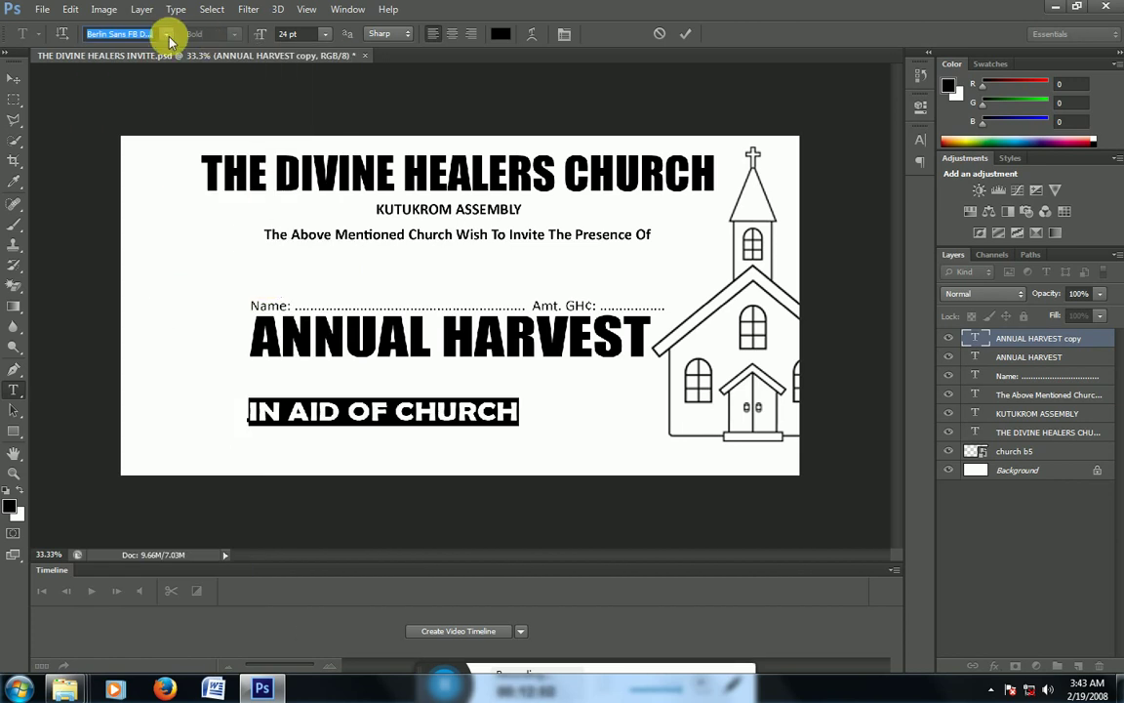
{"action": "left_click", "coordinate": [166, 35]}
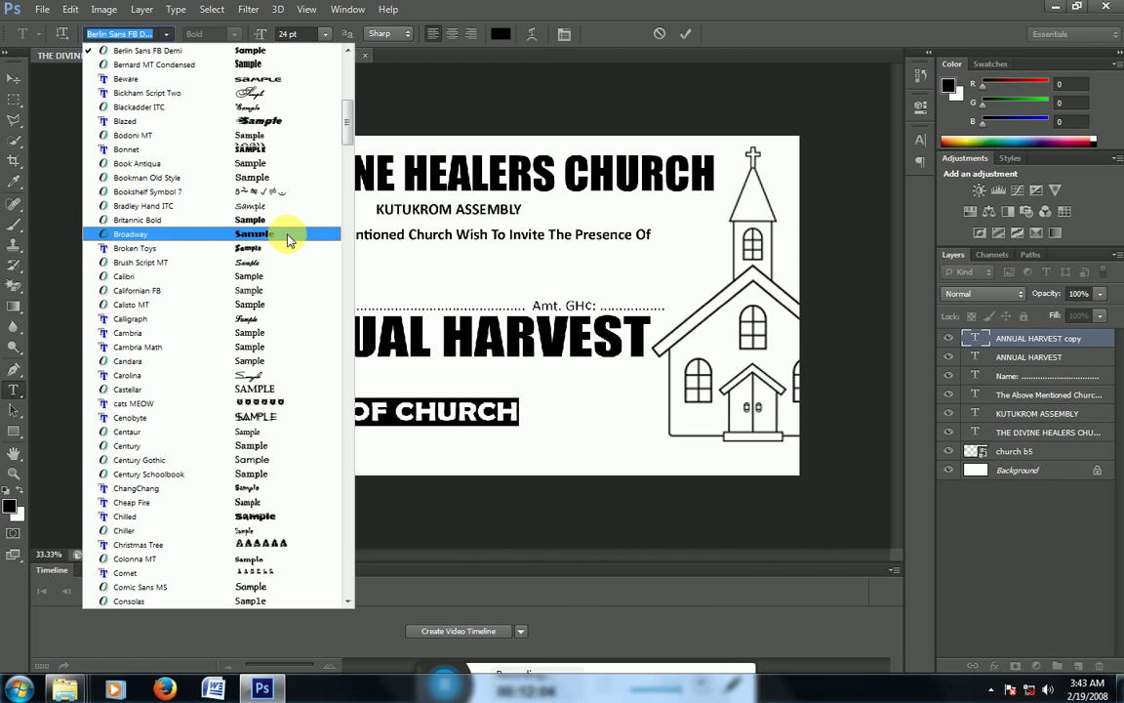
{"action": "left_click", "coordinate": [287, 235]}
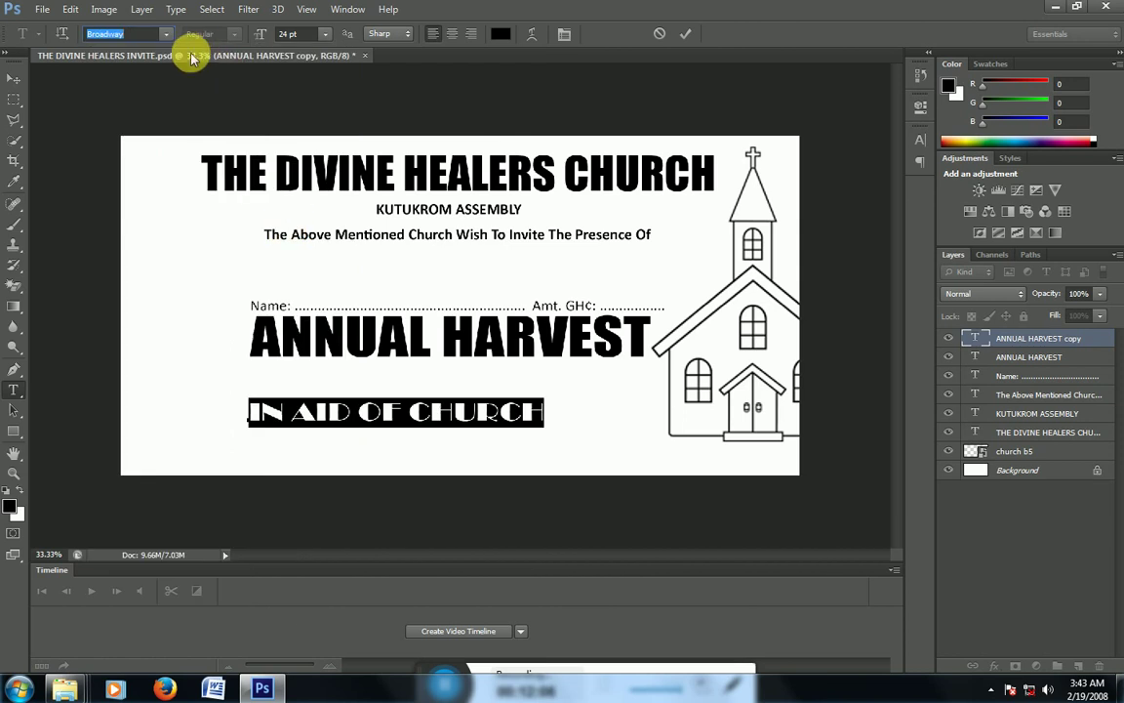
{"action": "left_click", "coordinate": [326, 34]}
{"action": "left_click", "coordinate": [313, 179]}
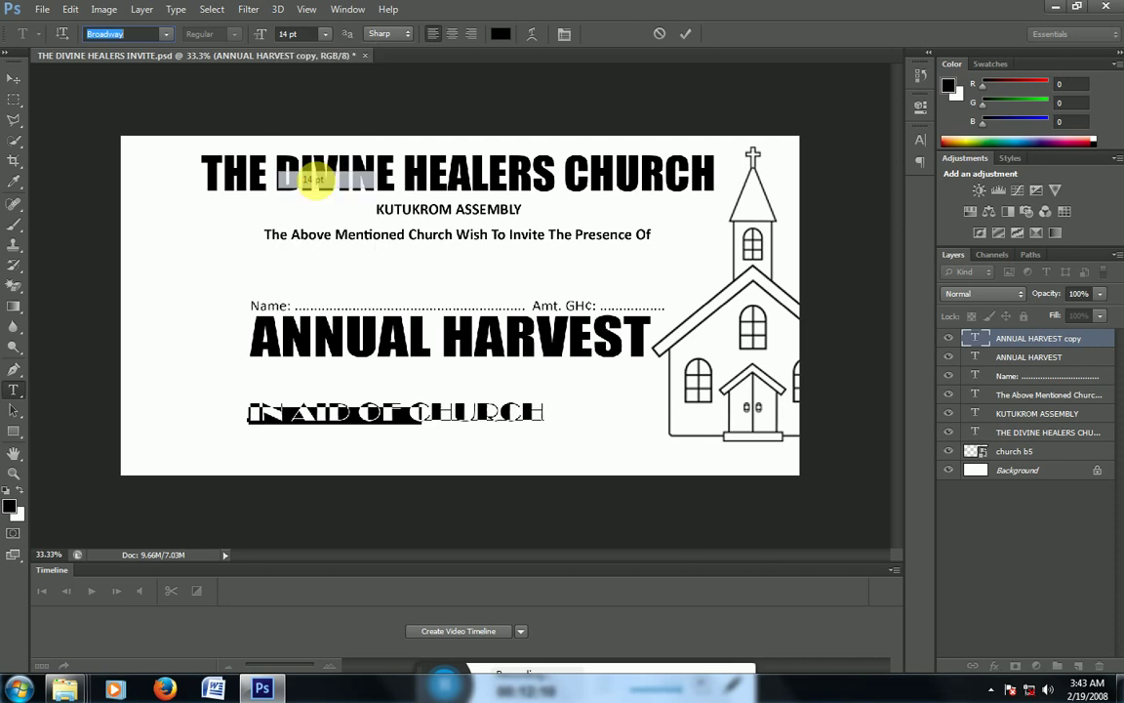
{"action": "left_click", "coordinate": [326, 34]}
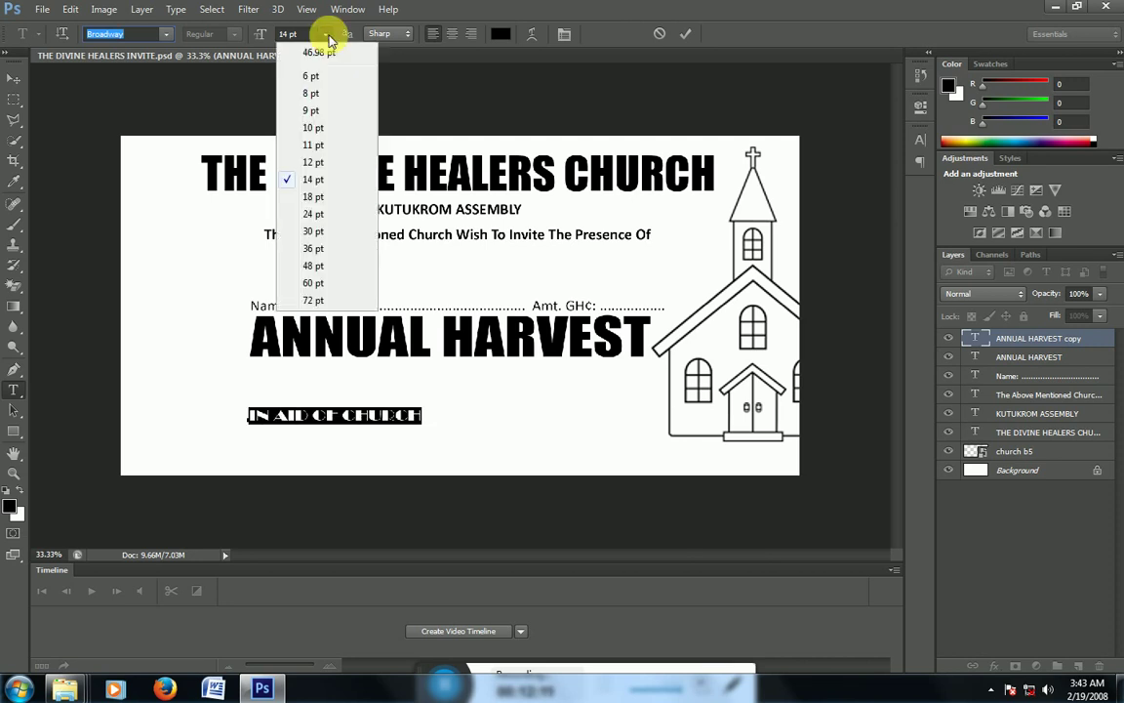
{"action": "left_click", "coordinate": [314, 197]}
{"action": "left_click", "coordinate": [14, 78]}
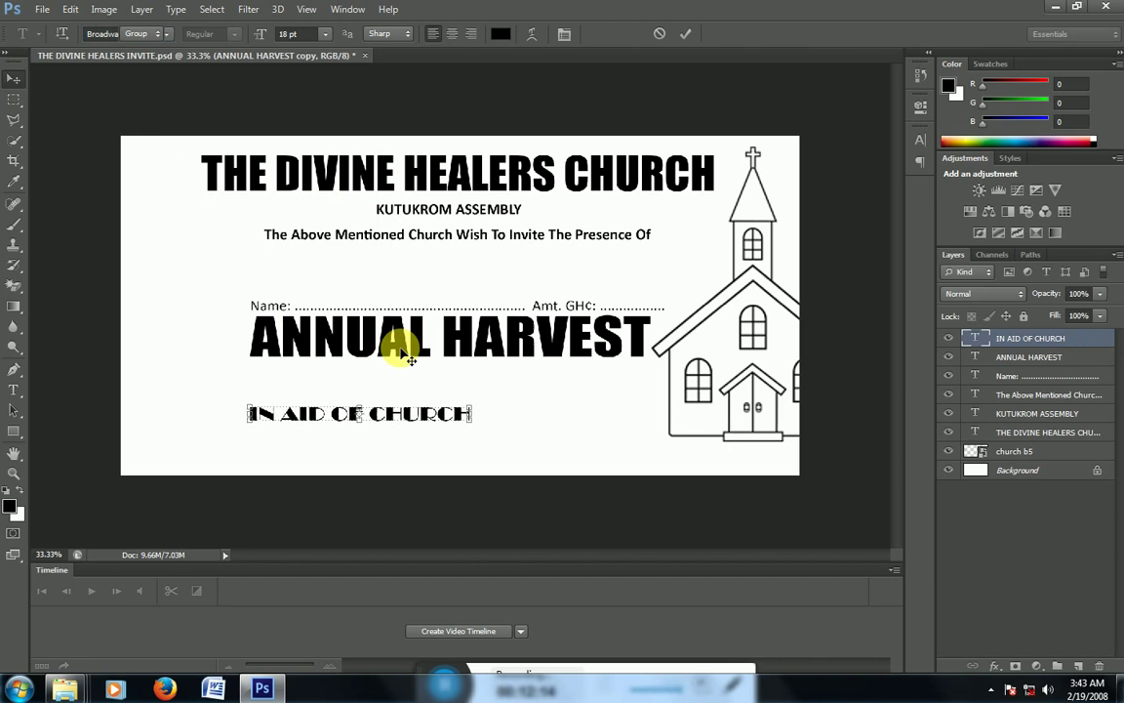
{"action": "mouse_move", "coordinate": [423, 414]}
{"action": "left_mouse_down"}
{"action": "mouse_move", "coordinate": [509, 390]}
{"action": "mouse_move", "coordinate": [511, 377]}
{"action": "left_mouse_up"}
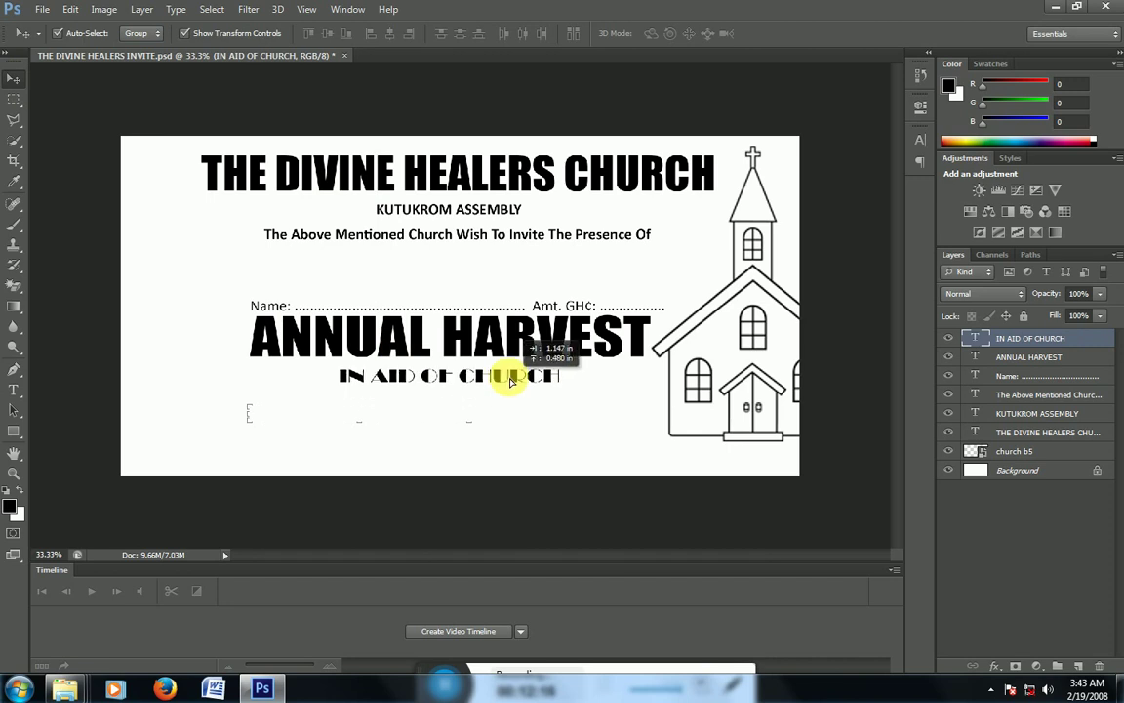
Set IN AID OF CHURCH to Copperplate Gothic Bold and stretch it slightly taller
{"action": "left_click", "coordinate": [14, 390]}
{"action": "left_click", "coordinate": [414, 376]}
{"action": "key", "text": "ctrl+a"}
{"action": "left_click", "coordinate": [165, 34]}
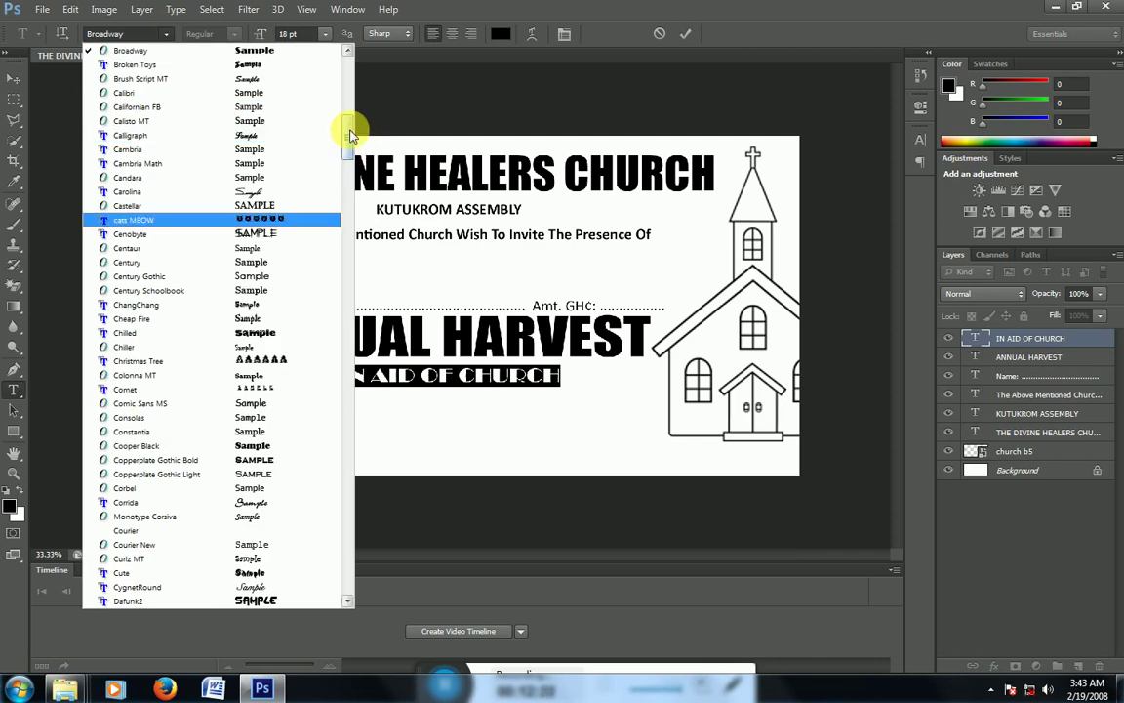
{"action": "left_click", "coordinate": [275, 467]}
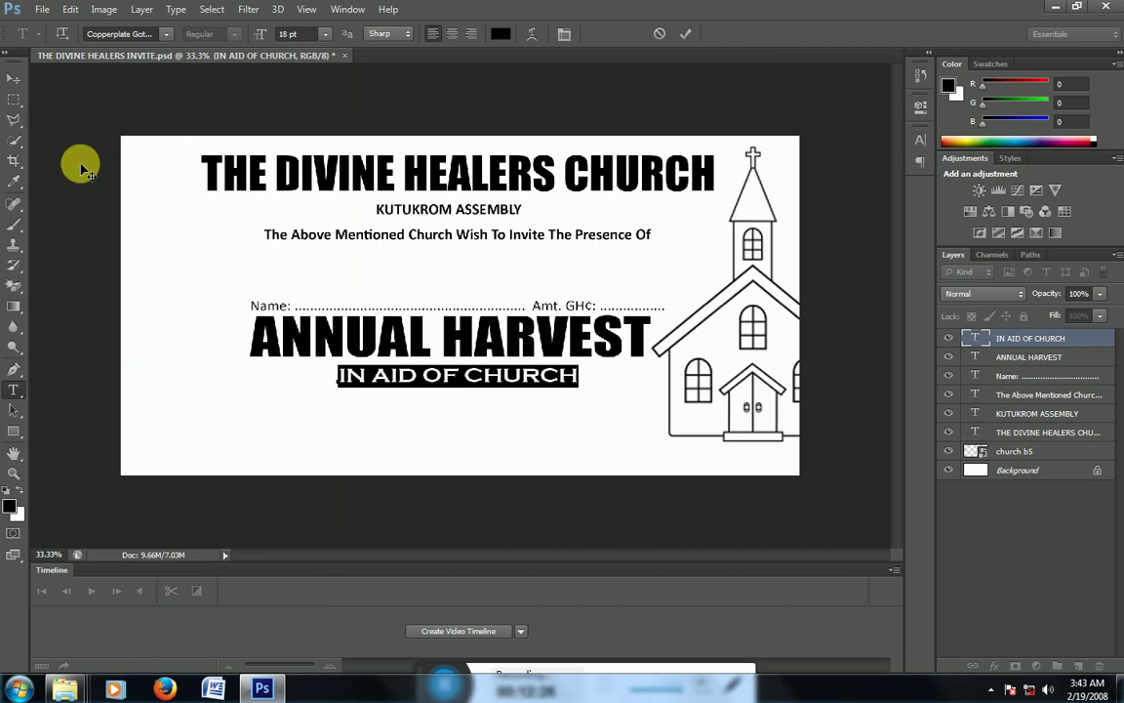
{"action": "left_click", "coordinate": [15, 79]}
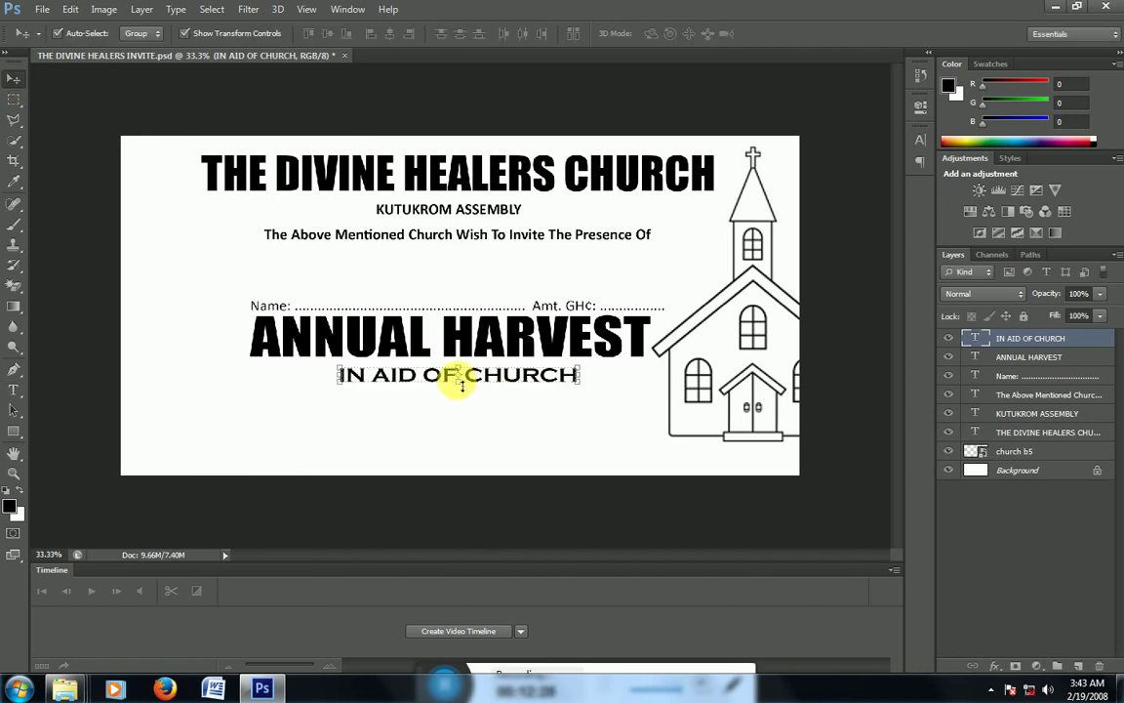
{"action": "key", "text": "ctrl+t"}
{"action": "left_click_drag", "start_coordinate": [459, 367], "coordinate": [447, 359]}
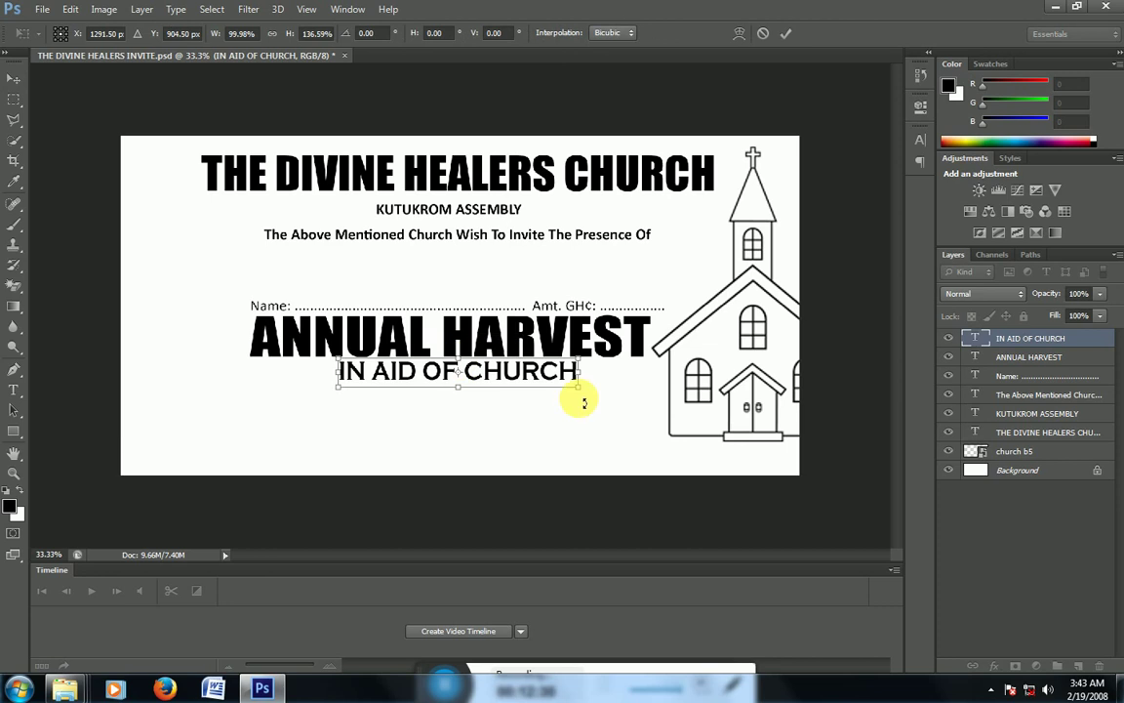
{"action": "key", "text": "Return"}
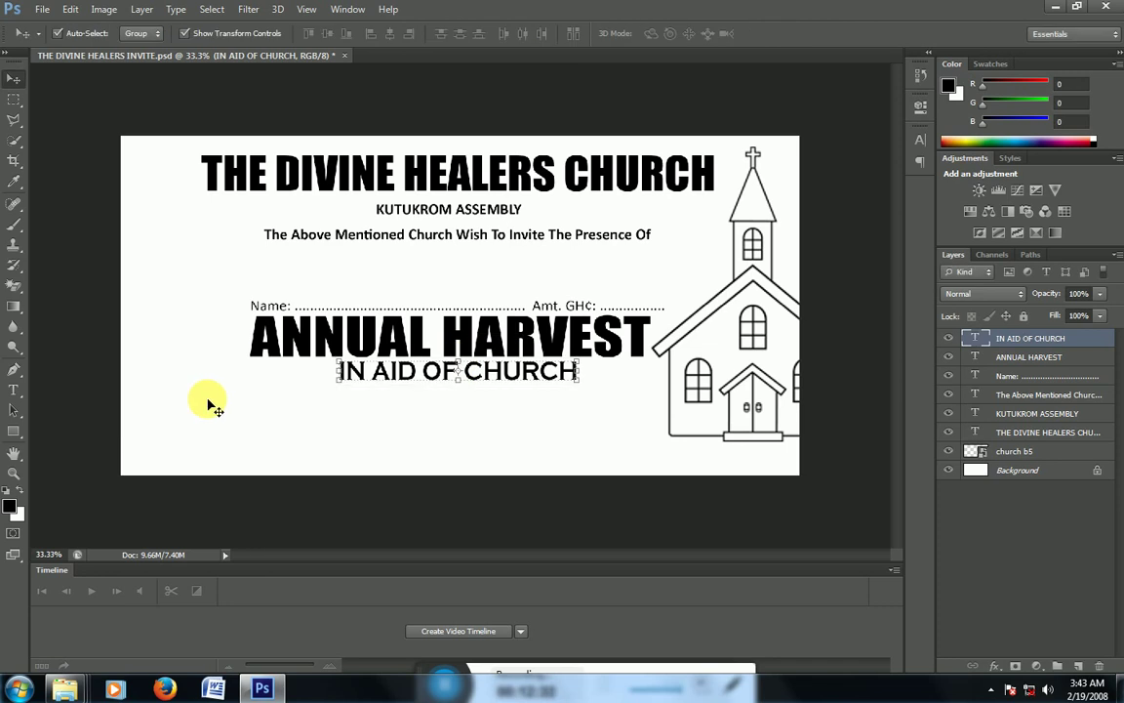
Reconfirm Copperplate Gothic Bold on the line, commit it, and deselect
{"action": "left_click", "coordinate": [14, 389]}
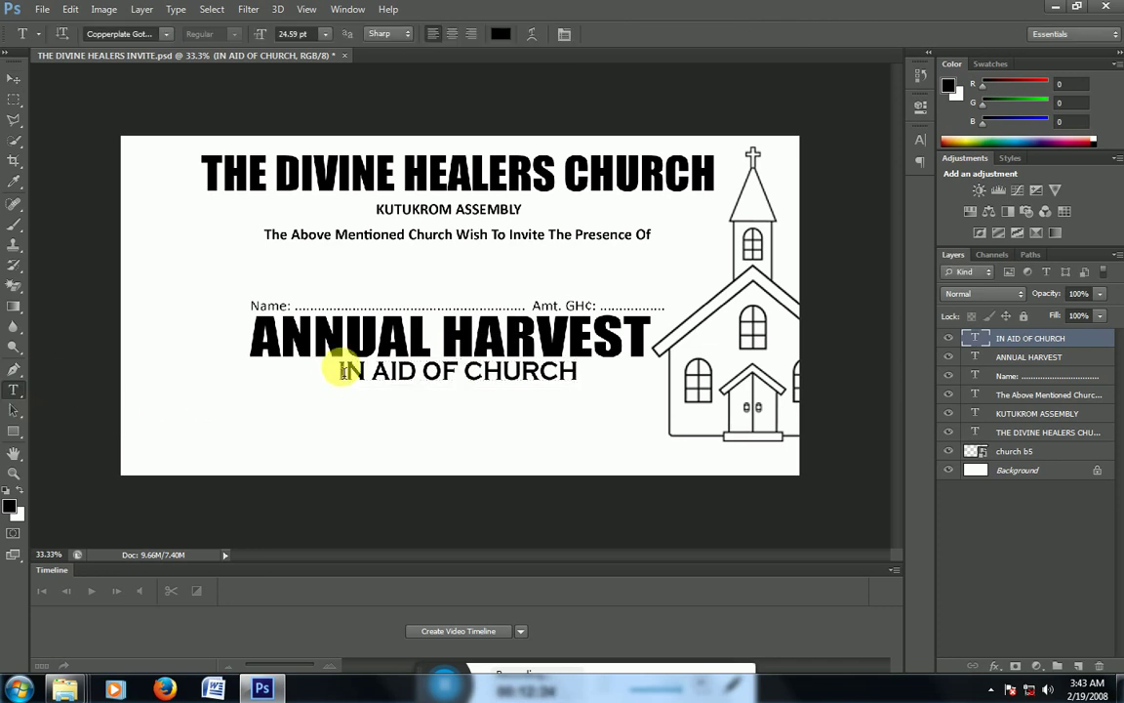
{"action": "left_click", "coordinate": [369, 372]}
{"action": "key", "text": "ctrl+a"}
{"action": "left_click", "coordinate": [166, 34]}
{"action": "scroll", "coordinate": [190, 87], "scroll_direction": "up", "scroll_amount": 1}
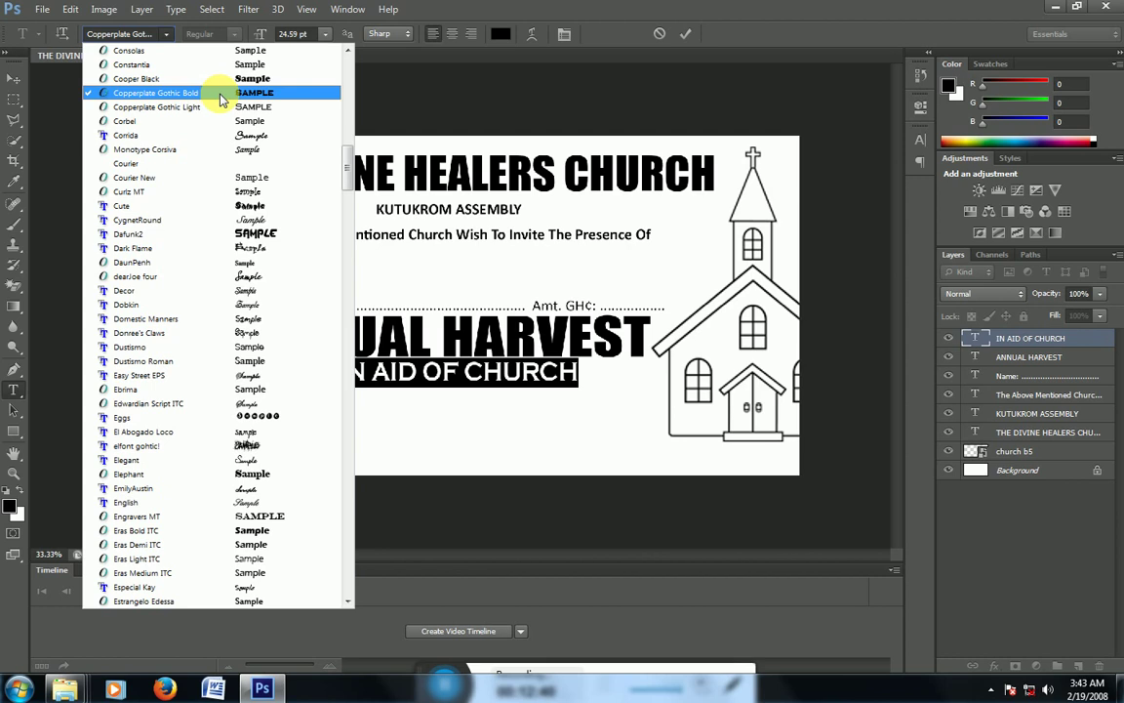
{"action": "left_click", "coordinate": [222, 99]}
{"action": "left_click", "coordinate": [13, 76]}
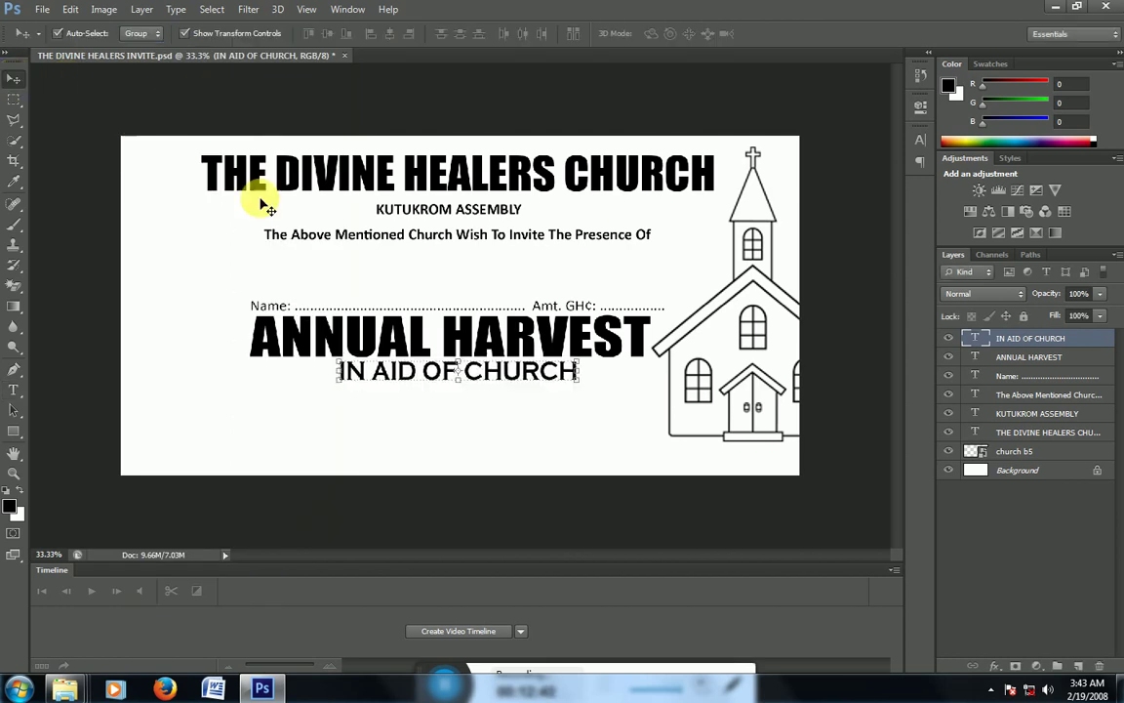
{"action": "left_click", "coordinate": [464, 125]}
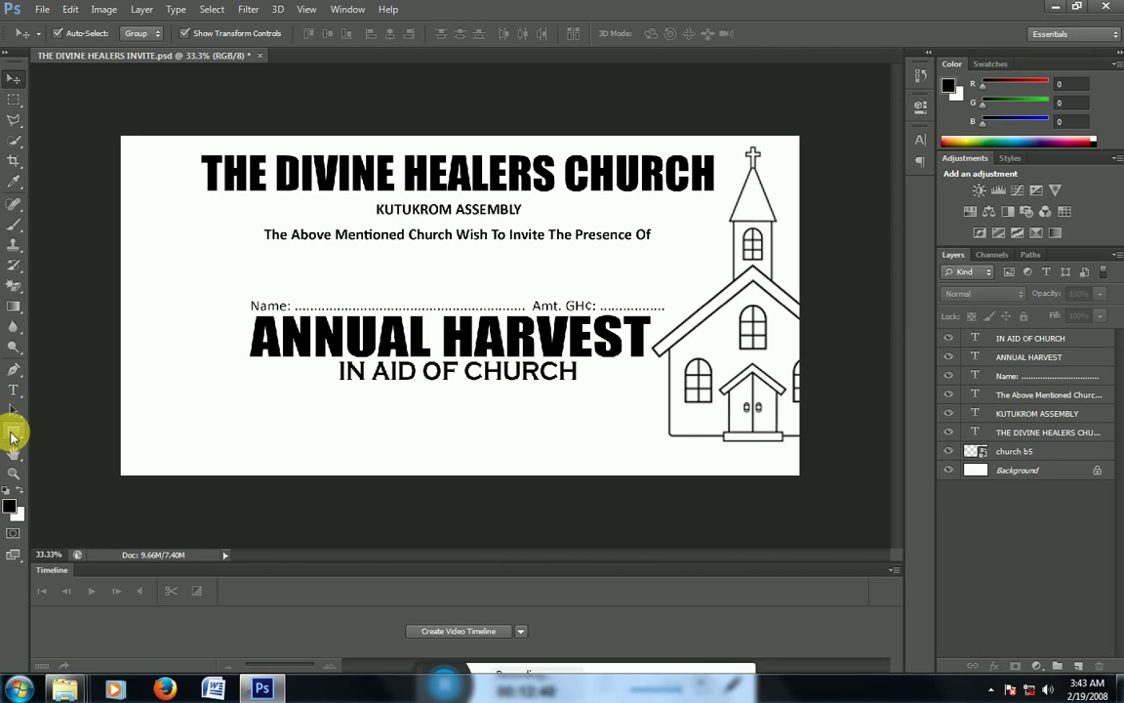
Draw a thin black rectangle bar across the card and nudge it below IN AID OF CHURCH
{"action": "left_click", "coordinate": [13, 430]}
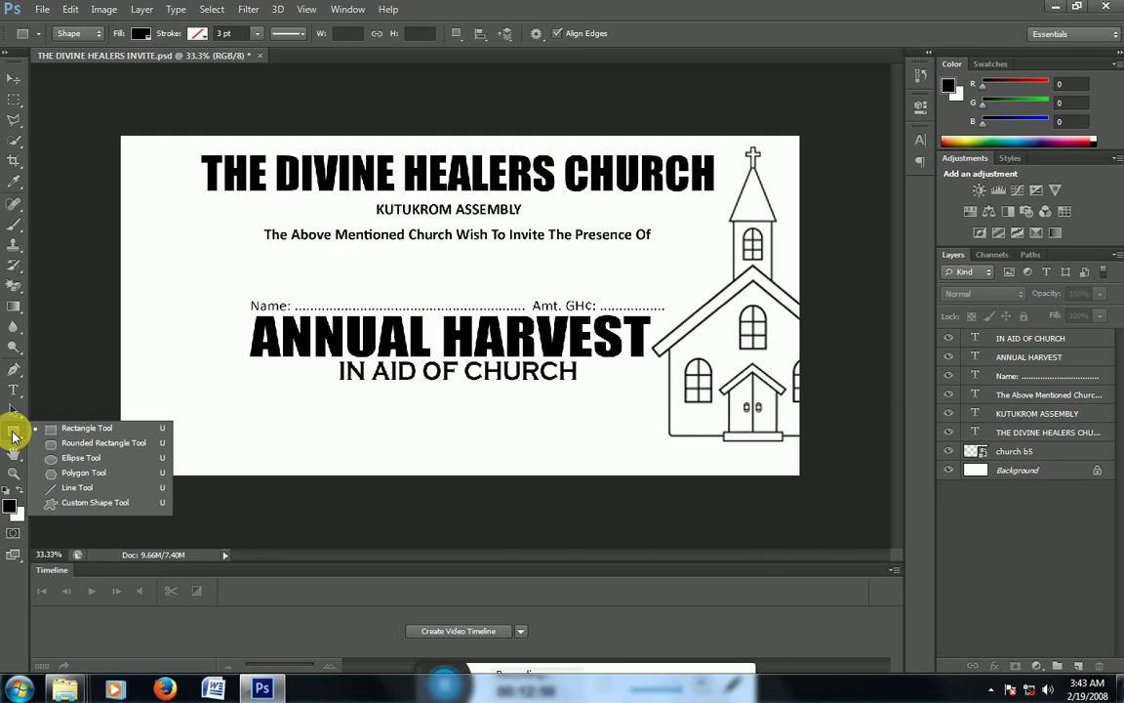
{"action": "left_click", "coordinate": [81, 429]}
{"action": "left_click_drag", "start_coordinate": [117, 367], "coordinate": [674, 403]}
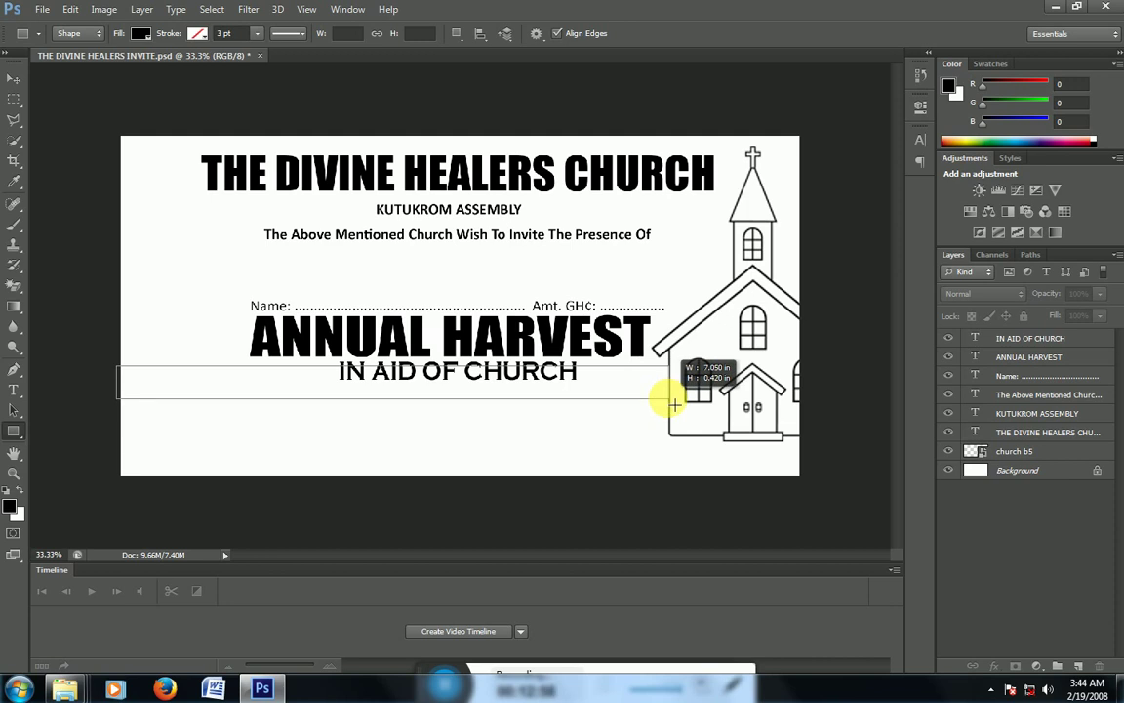
{"action": "left_click_drag", "start_coordinate": [675, 402], "coordinate": [669, 395]}
{"action": "left_click", "coordinate": [15, 79]}
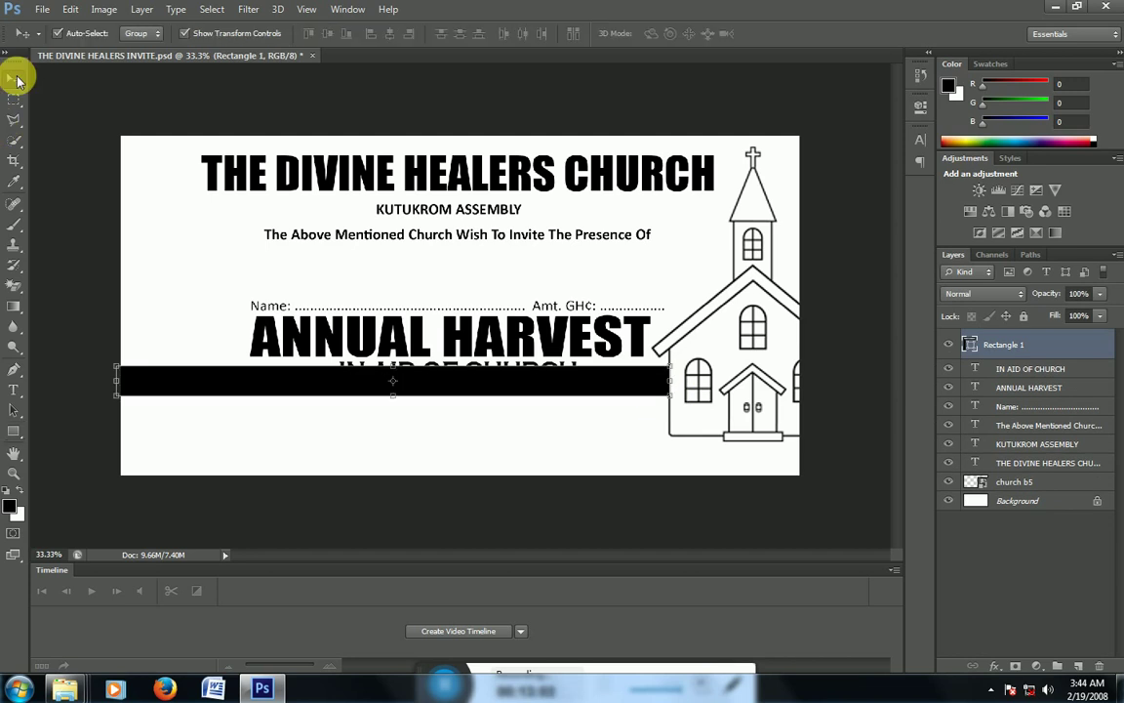
{"action": "key", "text": "shift+Down"}
{"action": "key", "text": "shift+Down"}
{"action": "key", "text": "shift+Down"}
{"action": "key", "text": "shift+Down"}
{"action": "key", "text": "shift+Down"}
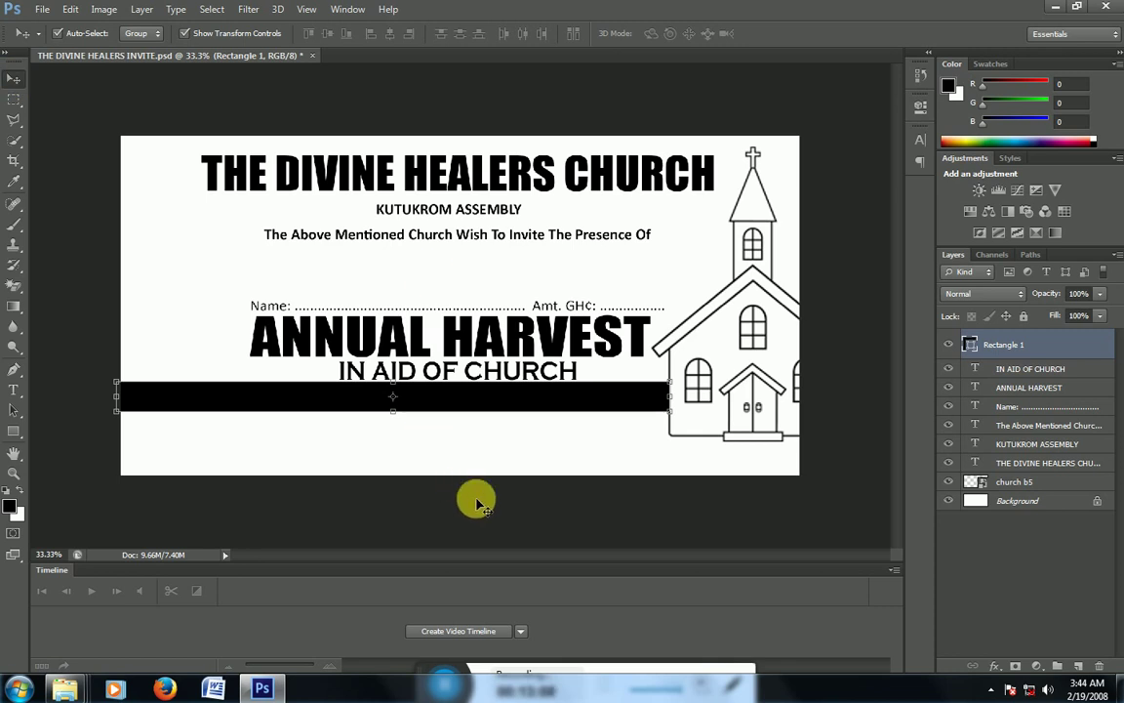
{"action": "left_click", "coordinate": [455, 441]}
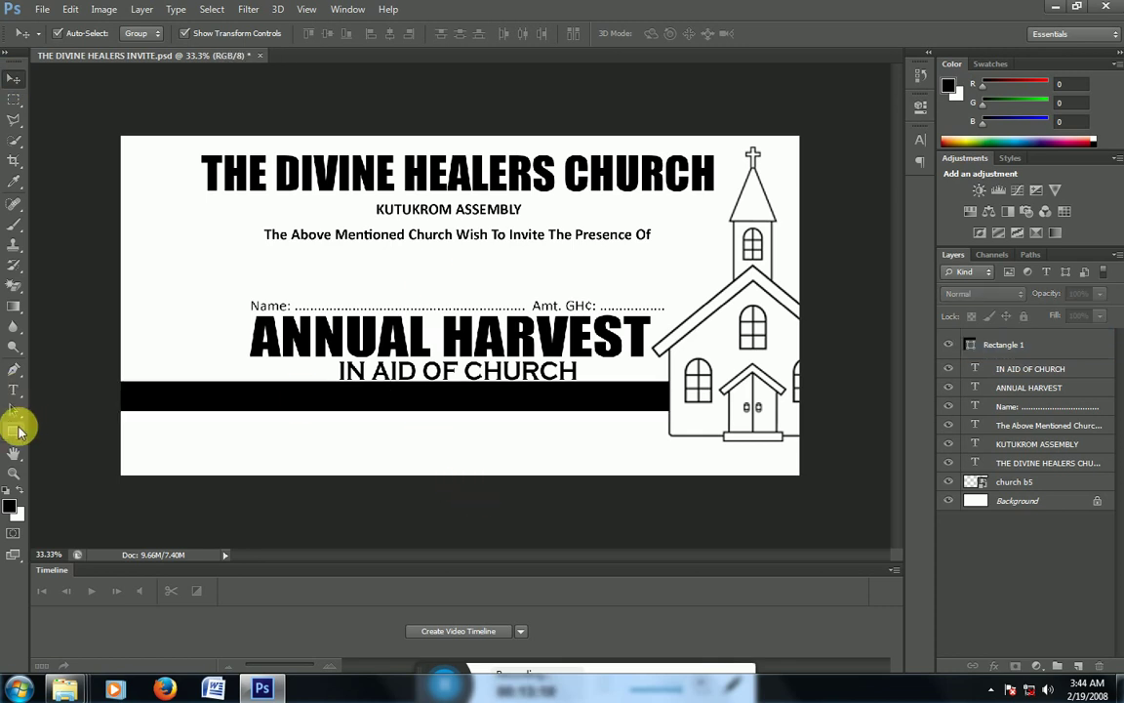
{"action": "left_click", "coordinate": [14, 394]}
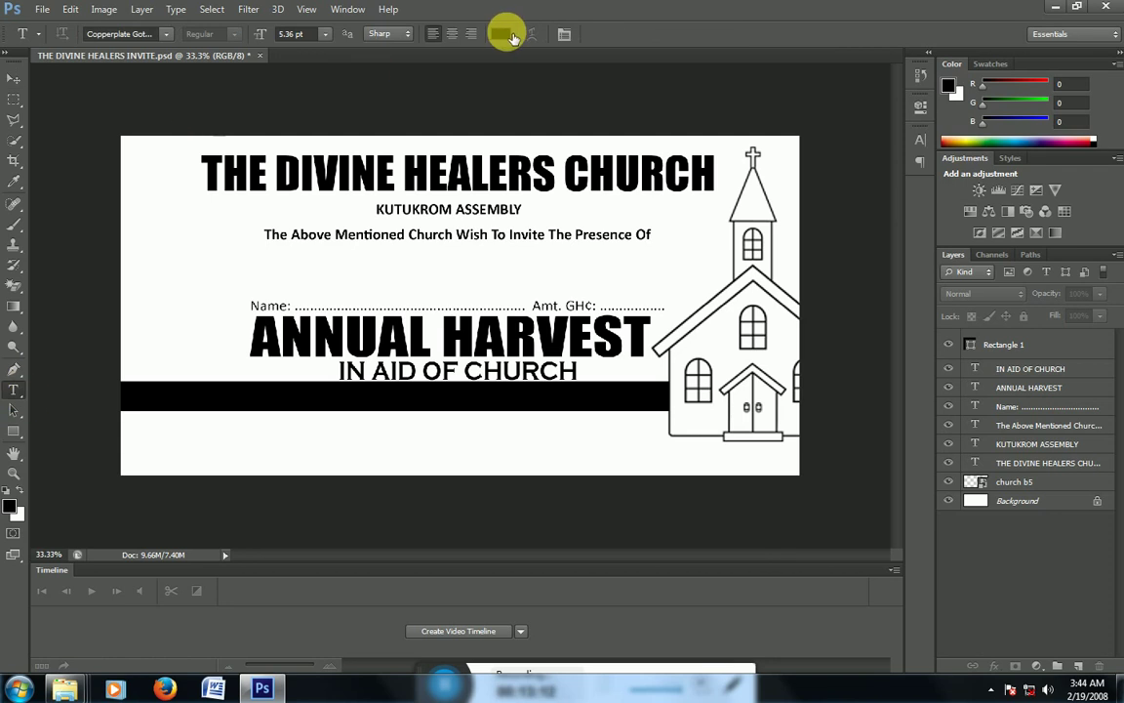
Set the text colour to white and start a 14 pt text line on the black bar
{"action": "left_click", "coordinate": [499, 33]}
{"action": "left_click", "coordinate": [146, 186]}
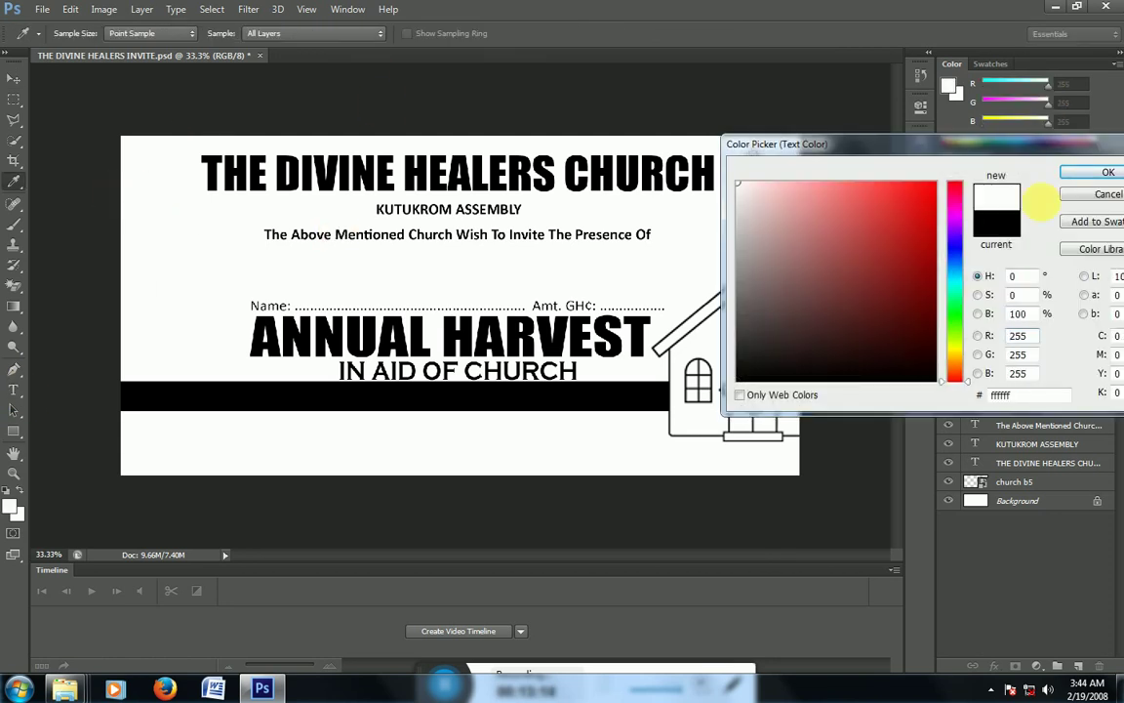
{"action": "left_click", "coordinate": [1107, 176]}
{"action": "left_click", "coordinate": [178, 393]}
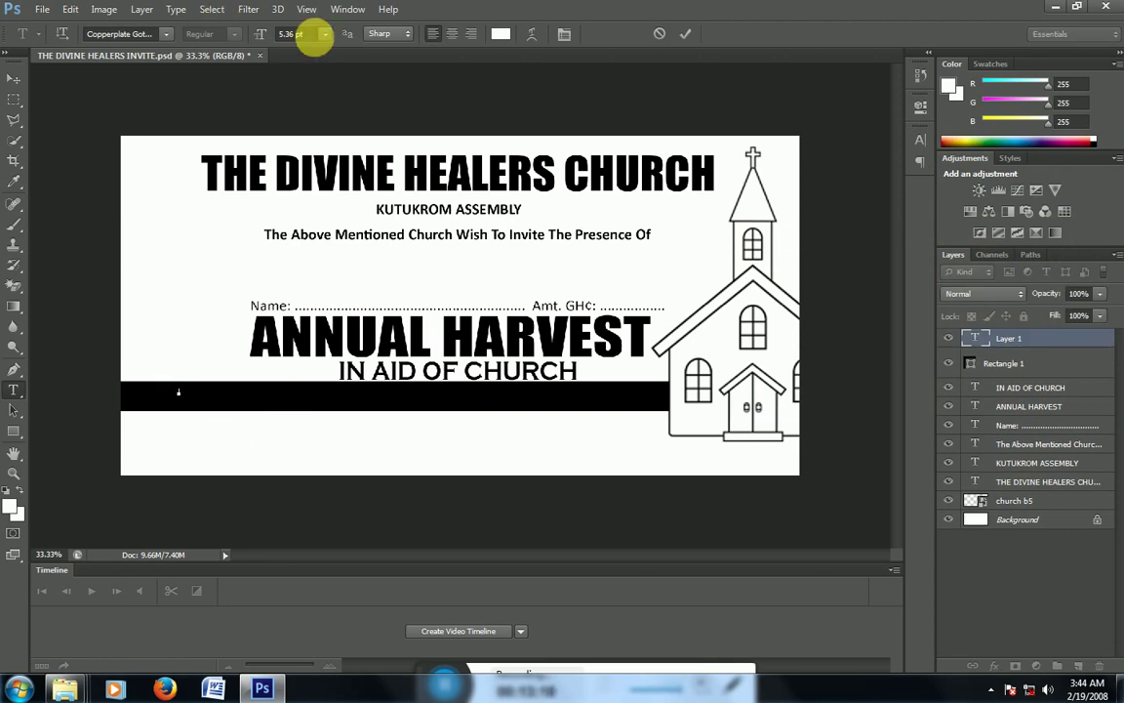
{"action": "left_click", "coordinate": [325, 33]}
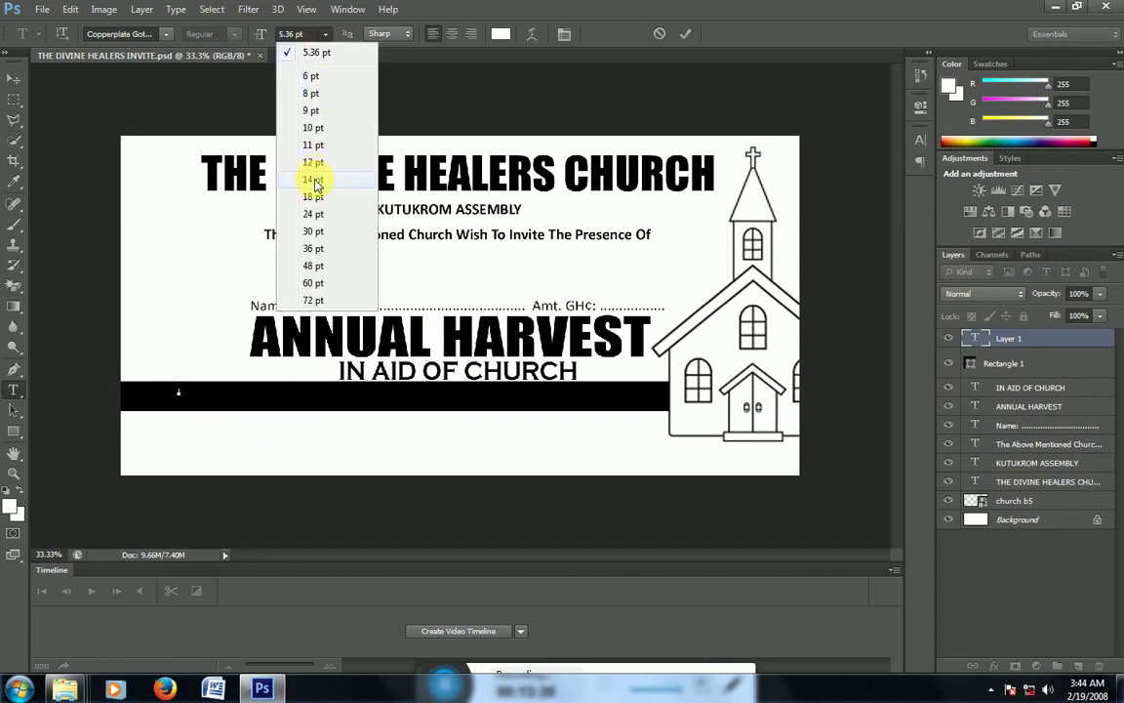
{"action": "left_click", "coordinate": [312, 178]}
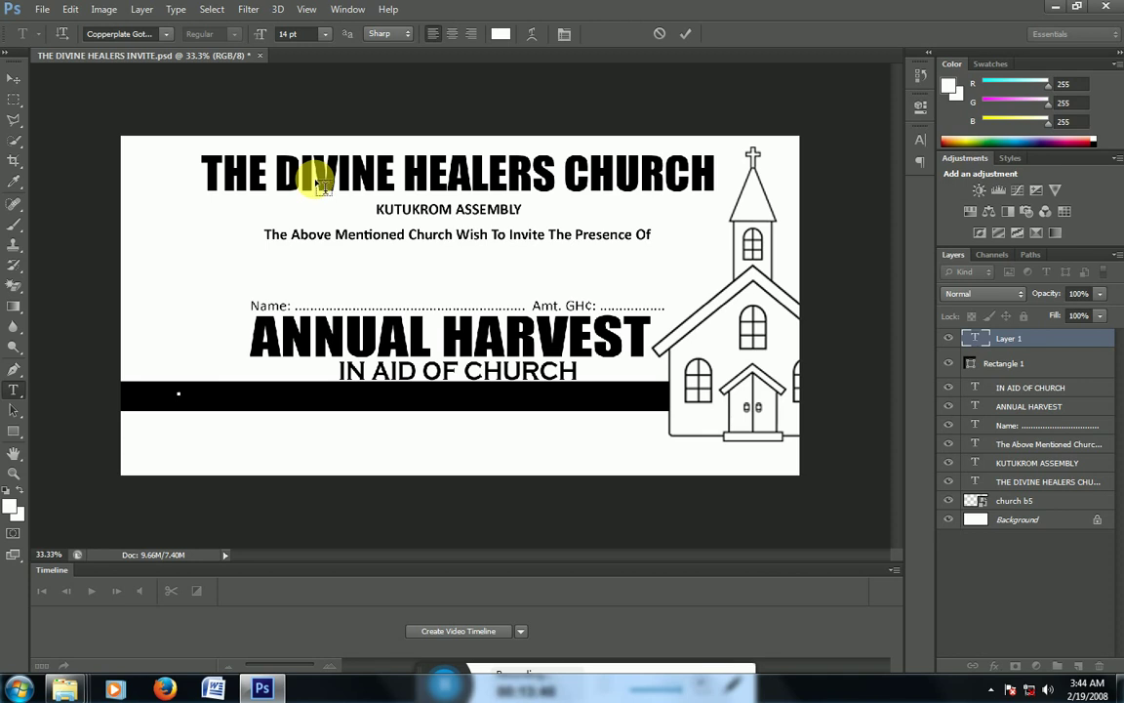
Type 'DATE: 23RD November, 2019' on the bar and correct the day to 24th
{"action": "type", "text": "DATE"}
{"action": "key", "text": "BackSpace"}
{"action": "key", "text": "BackSpace"}
{"action": "key", "text": "BackSpace"}
{"action": "key", "text": "BackSpace"}
{"action": "type", "text": "DAT"}
{"action": "type", "text": "E:"}
{"action": "type", "text": "23RD"}
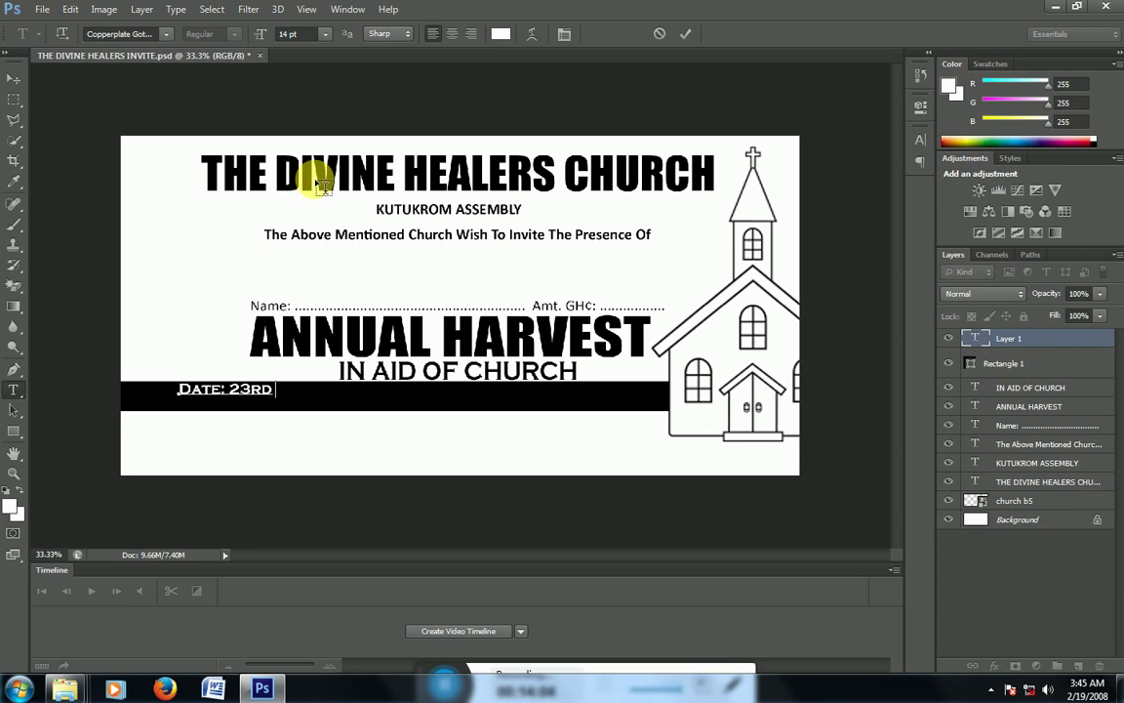
{"action": "type", "text": " November, 2019"}
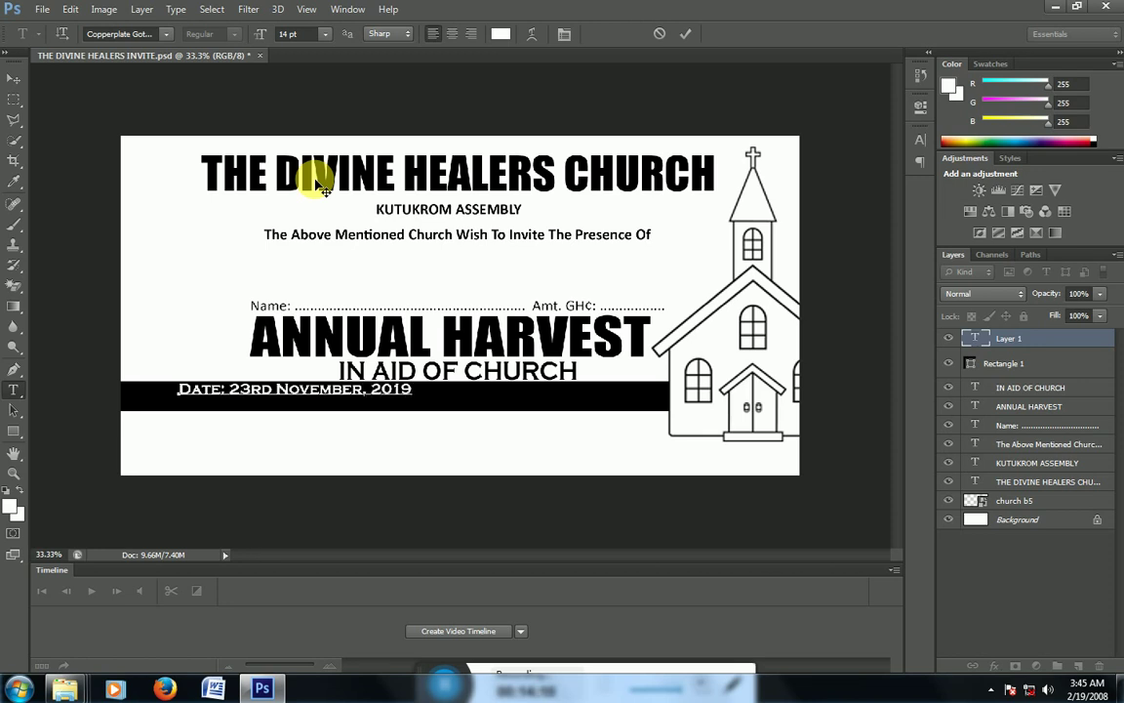
{"action": "double_click", "coordinate": [250, 390]}
{"action": "type", "text": "24th"}
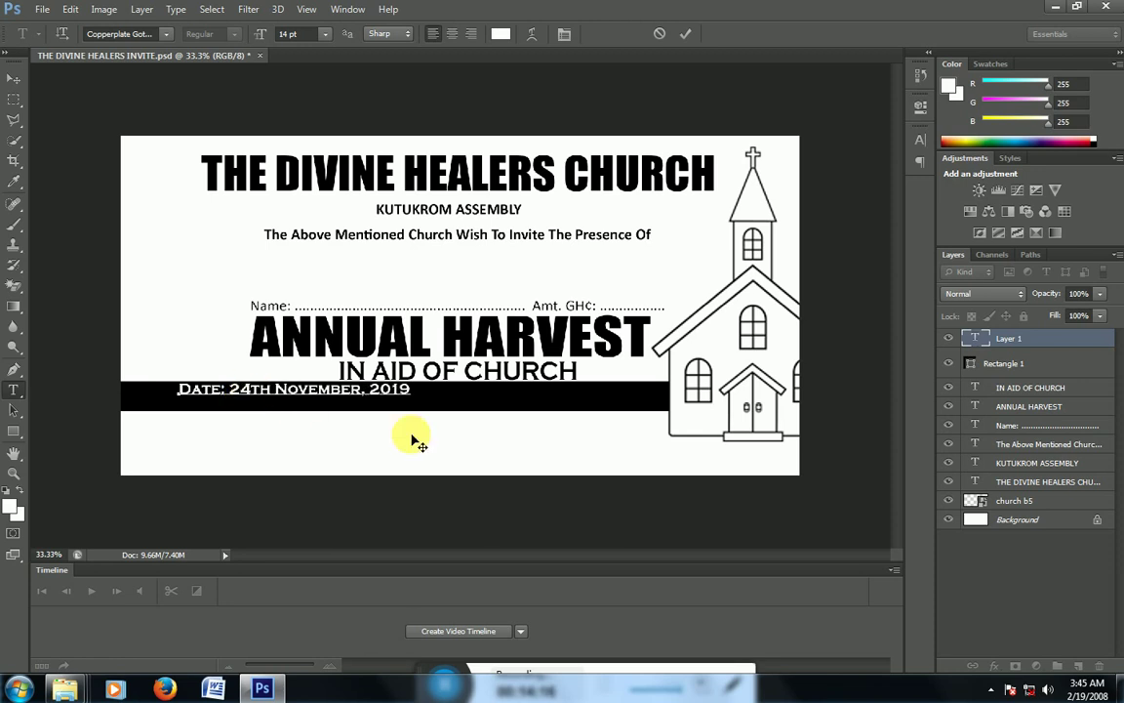
{"action": "left_click", "coordinate": [415, 392]}
Add 'Venue: Church Premises Time: 9:00am' and set the whole line to Calibri
{"action": "type", "text": "Venue"}
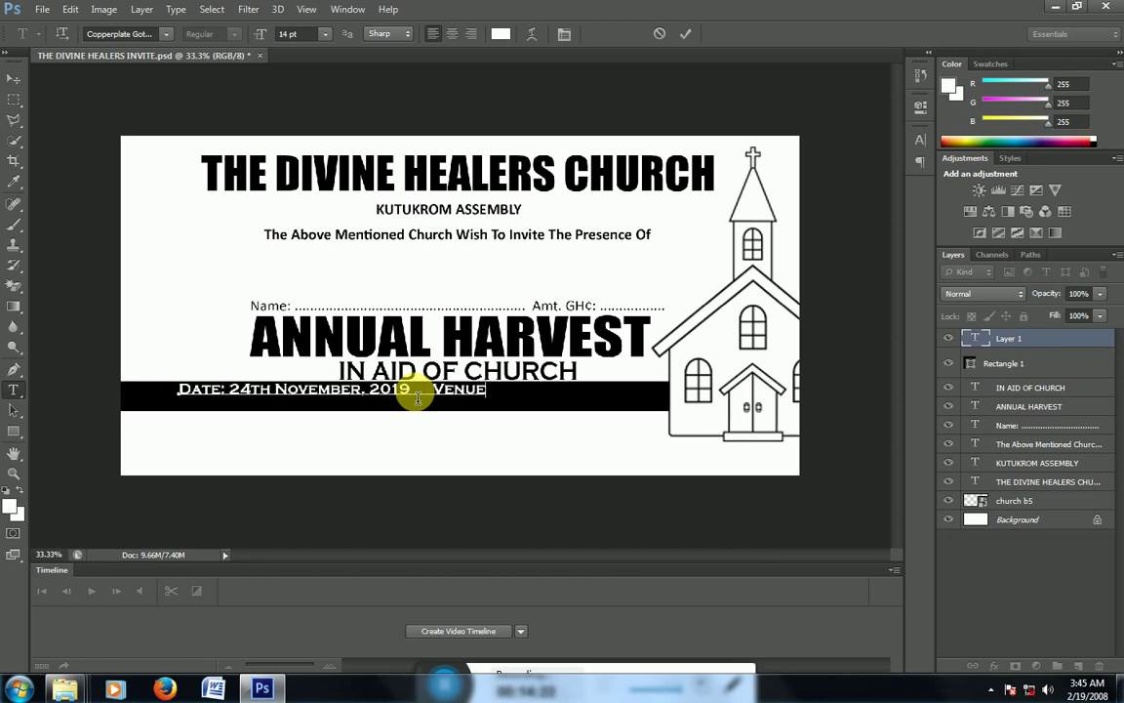
{"action": "type", "text": ": Church Premises    "}
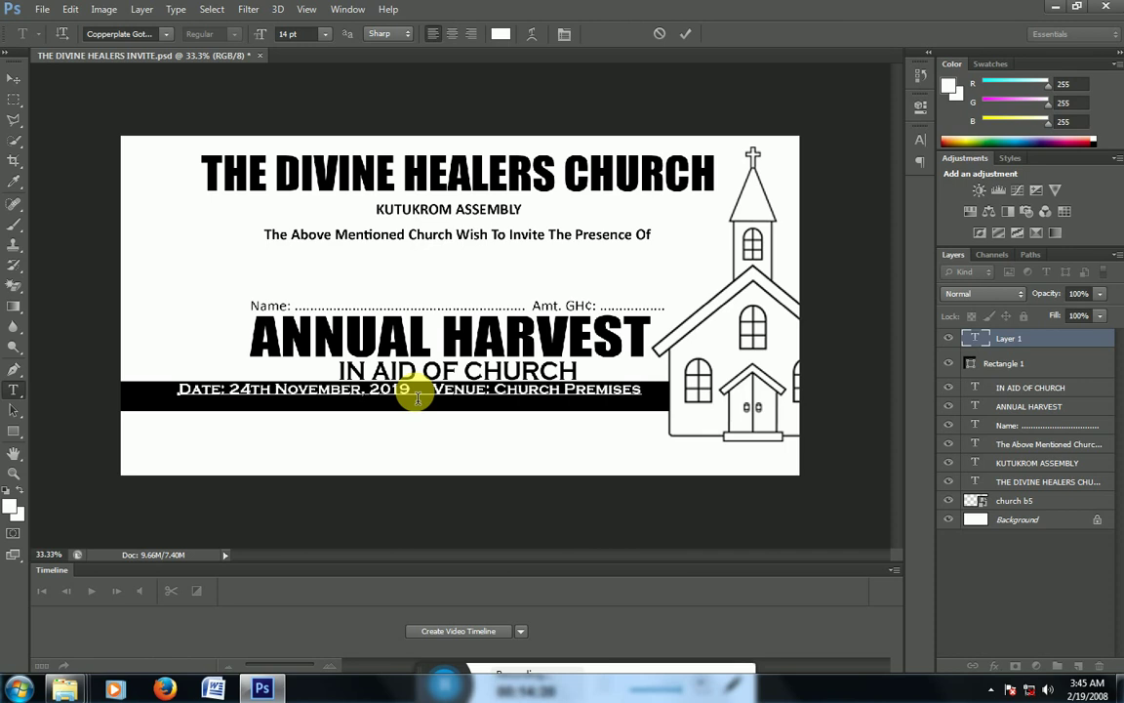
{"action": "type", "text": "T"}
{"action": "type", "text": "im"}
{"action": "type", "text": "9:00"}
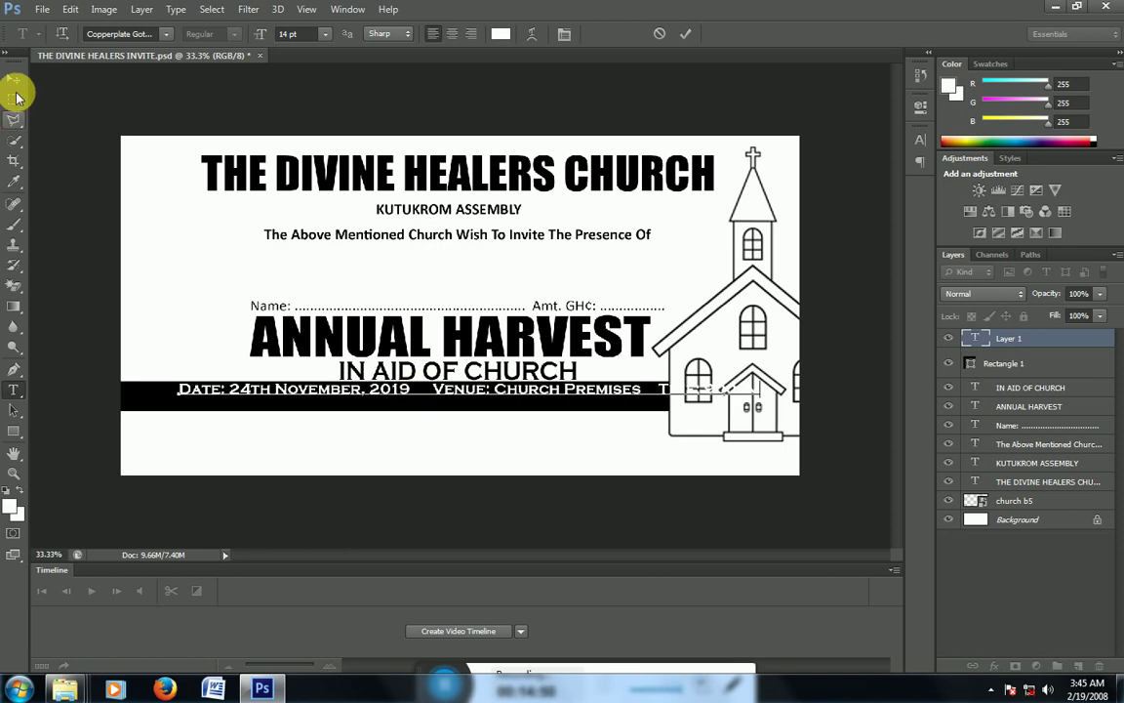
{"action": "key", "text": "ctrl+a"}
{"action": "left_click", "coordinate": [109, 35]}
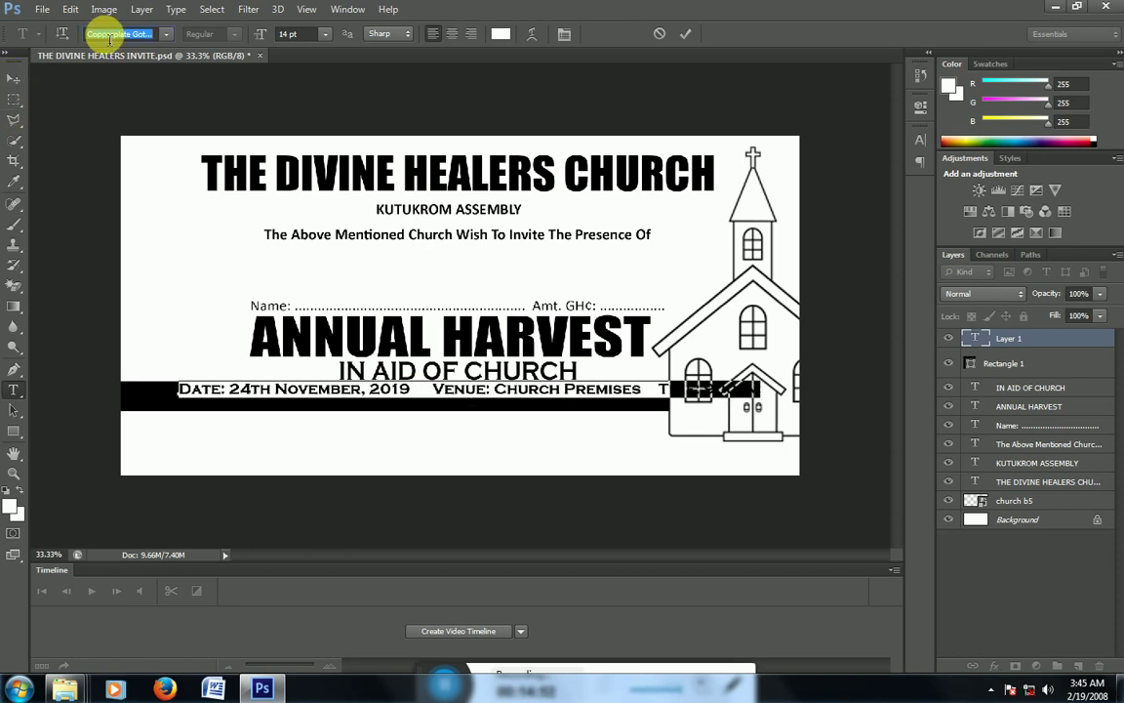
{"action": "type", "text": "calibri"}
{"action": "key", "text": "Return"}
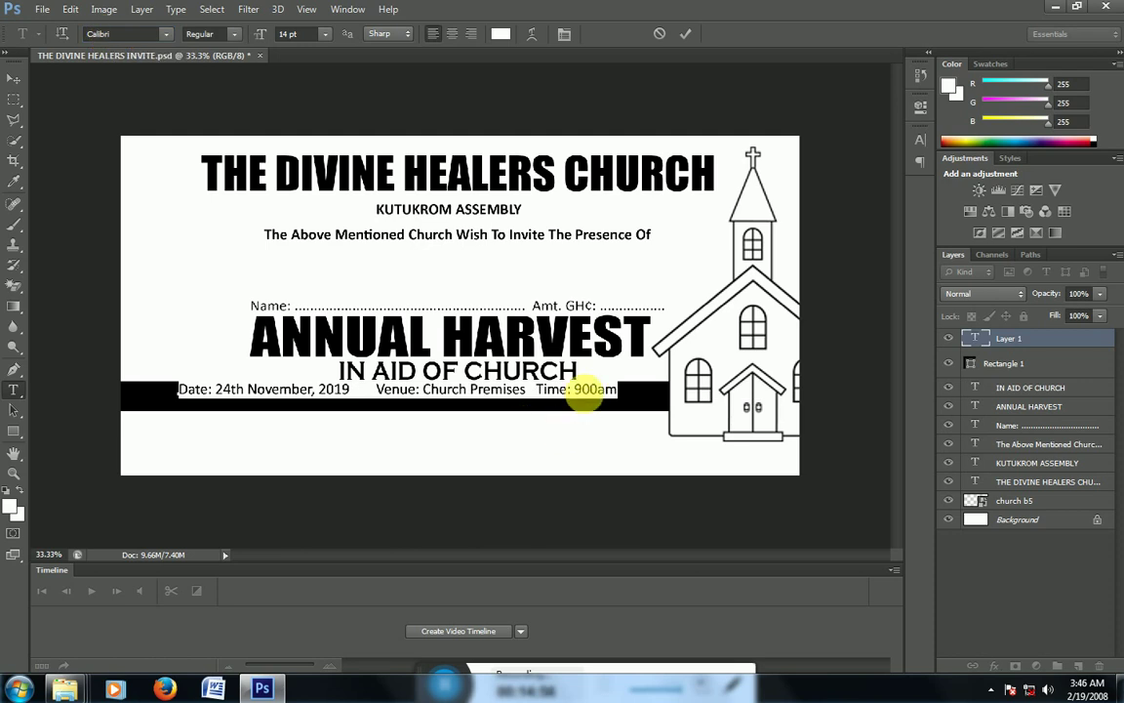
{"action": "left_click", "coordinate": [586, 395]}
{"action": "type", "text": ":"}
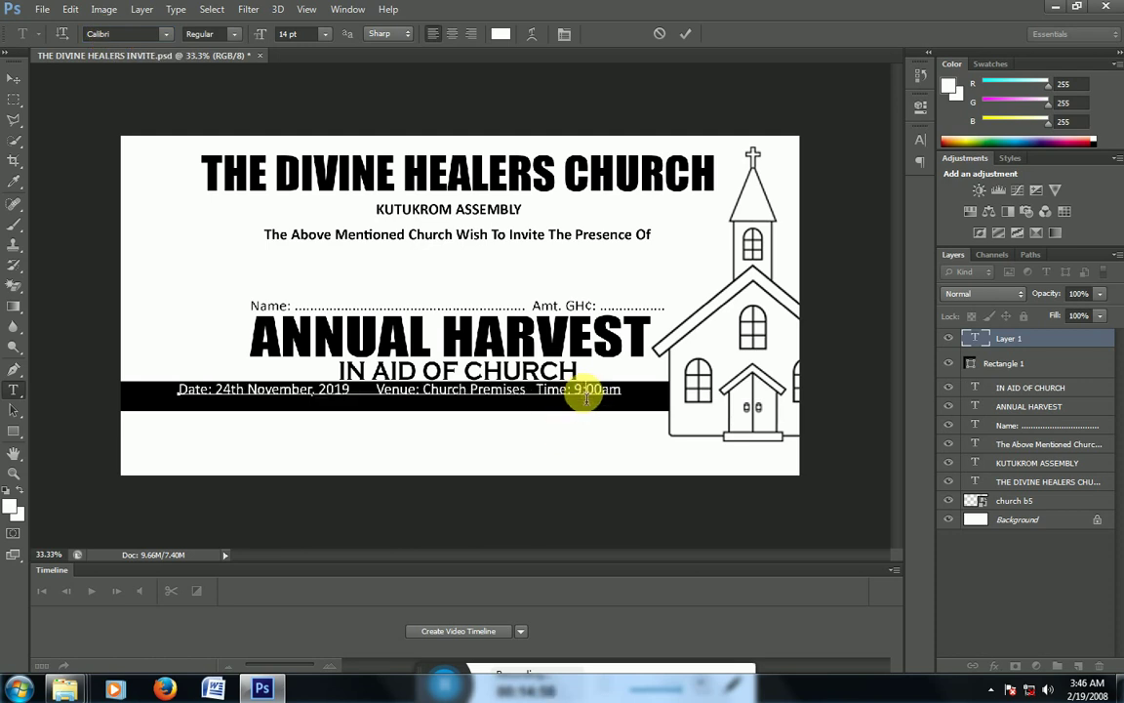
{"action": "left_click", "coordinate": [14, 81]}
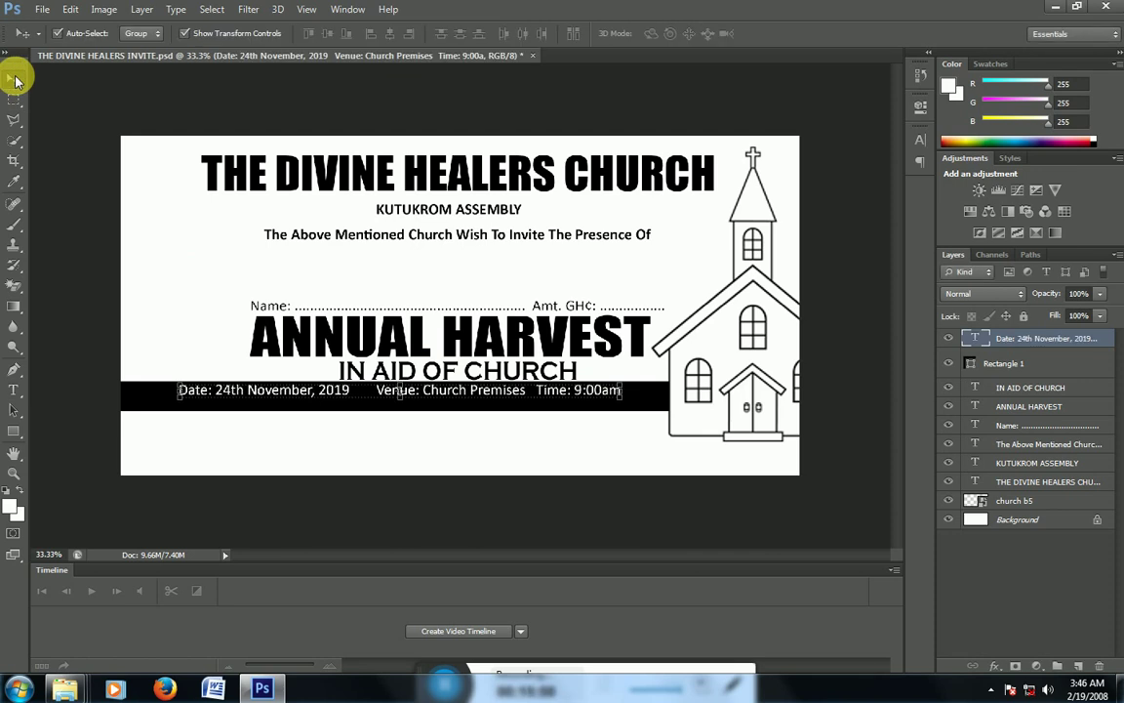
Make the Date:, Venue: and Time: labels bold
{"action": "left_click", "coordinate": [15, 394]}
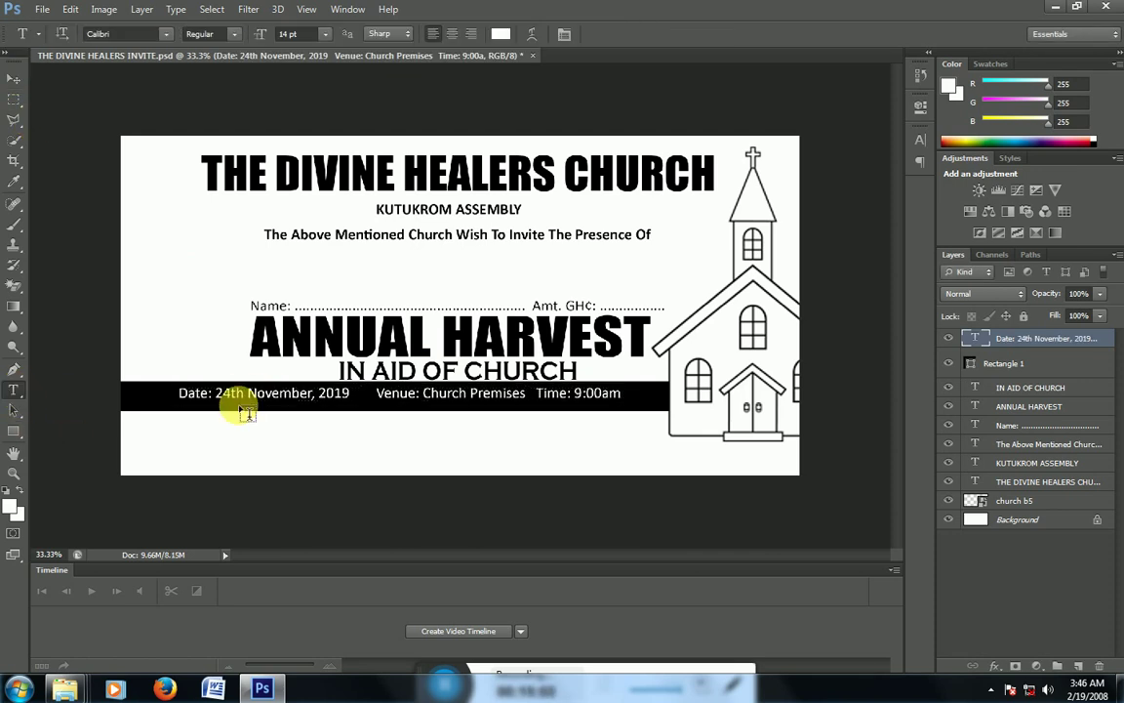
{"action": "left_click", "coordinate": [225, 398]}
{"action": "key", "text": "ctrl+a"}
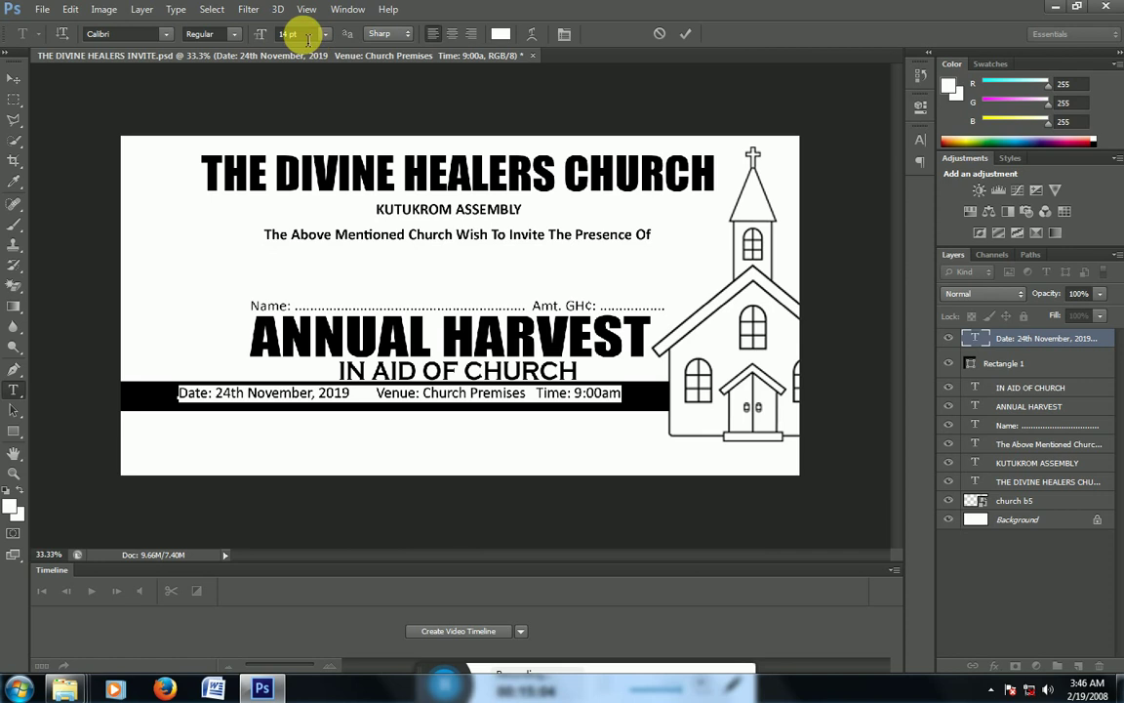
{"action": "left_click", "coordinate": [214, 395]}
{"action": "left_click_drag", "start_coordinate": [214, 395], "coordinate": [174, 404]}
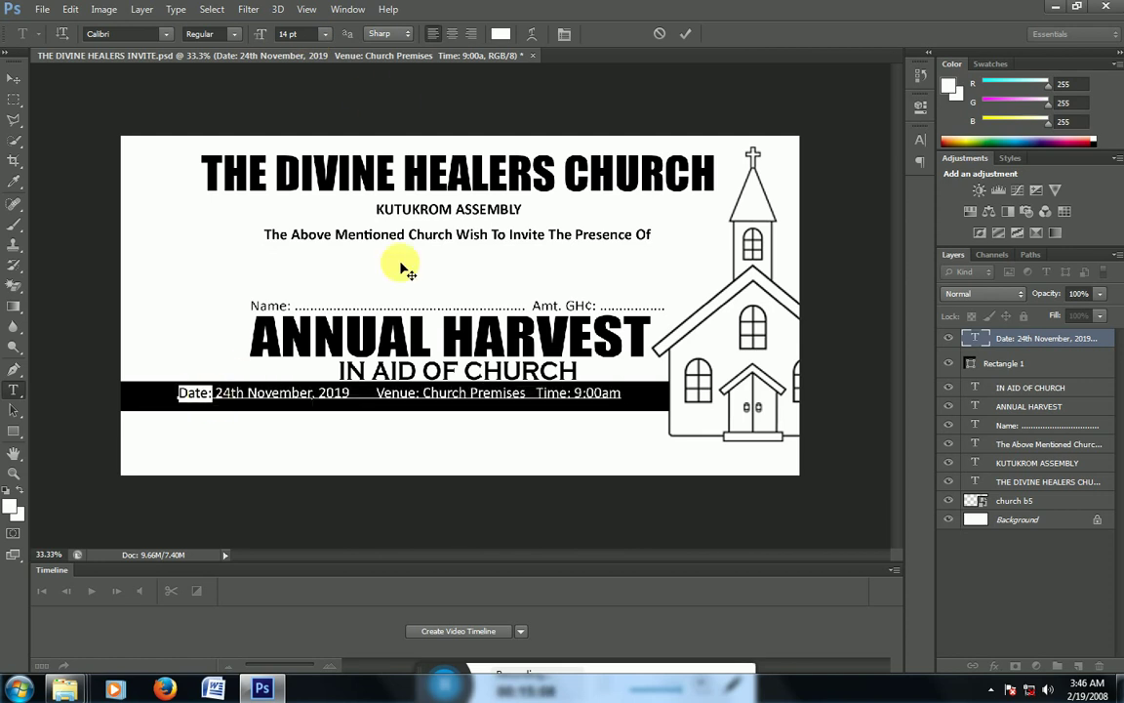
{"action": "left_click", "coordinate": [235, 34]}
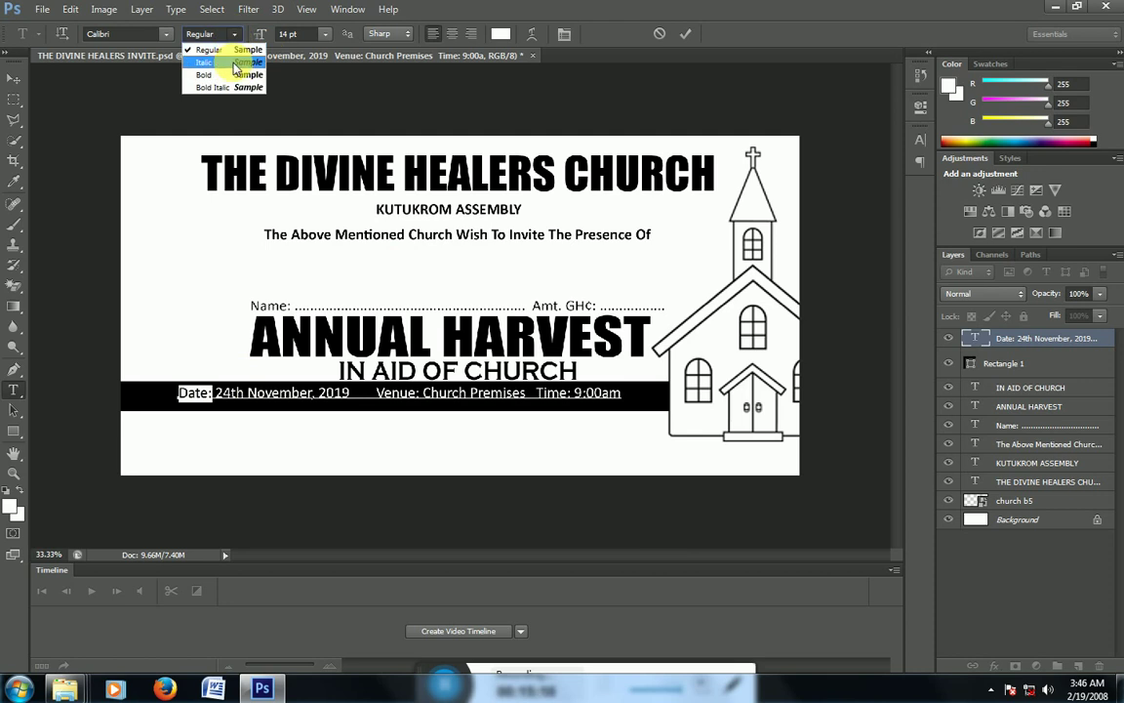
{"action": "left_click", "coordinate": [225, 75]}
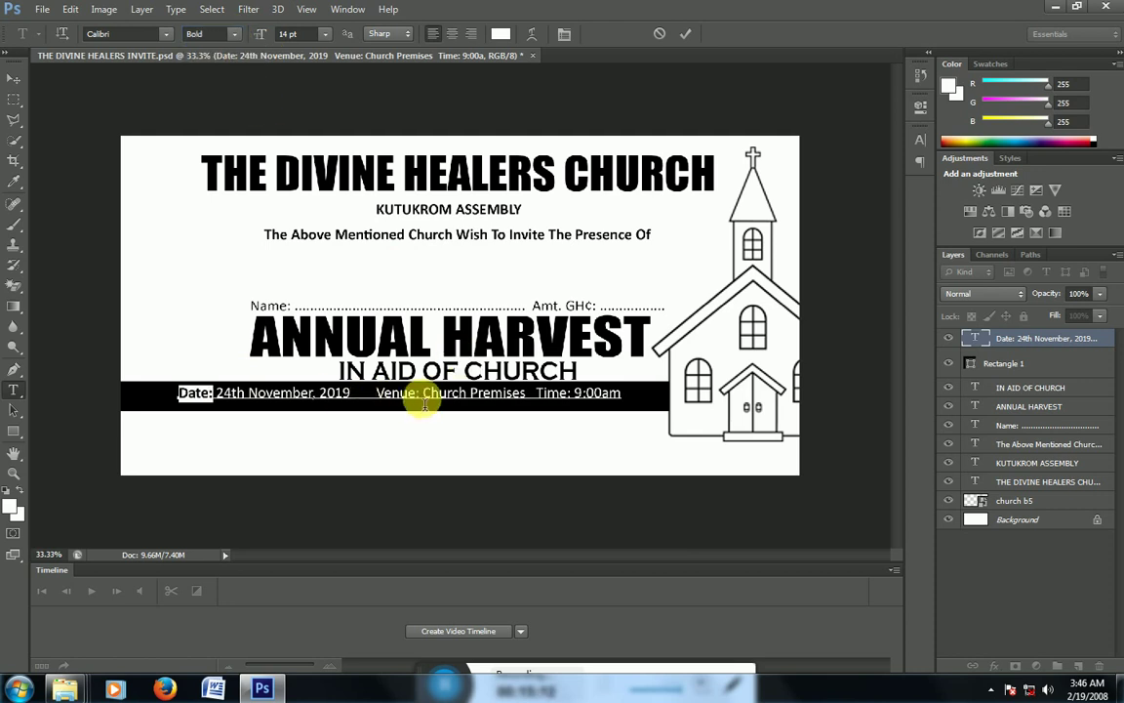
{"action": "left_click_drag", "start_coordinate": [376, 393], "coordinate": [421, 394]}
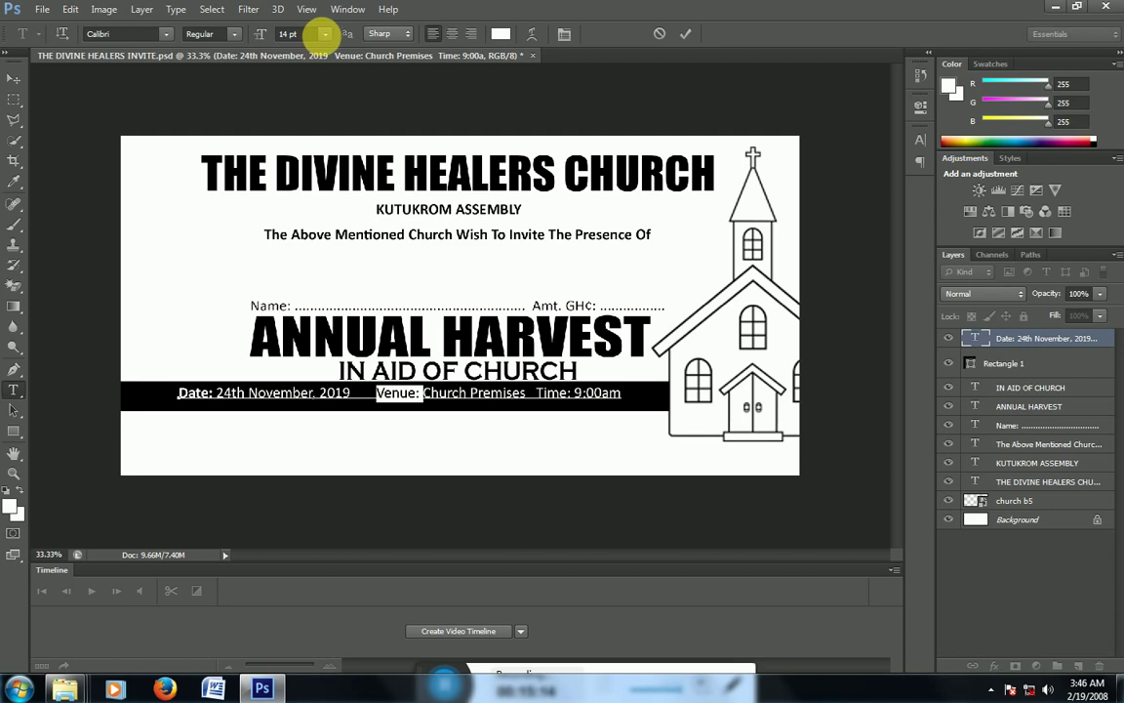
{"action": "left_click", "coordinate": [325, 34]}
{"action": "left_click", "coordinate": [330, 32]}
{"action": "left_click", "coordinate": [234, 34]}
{"action": "left_click", "coordinate": [224, 75]}
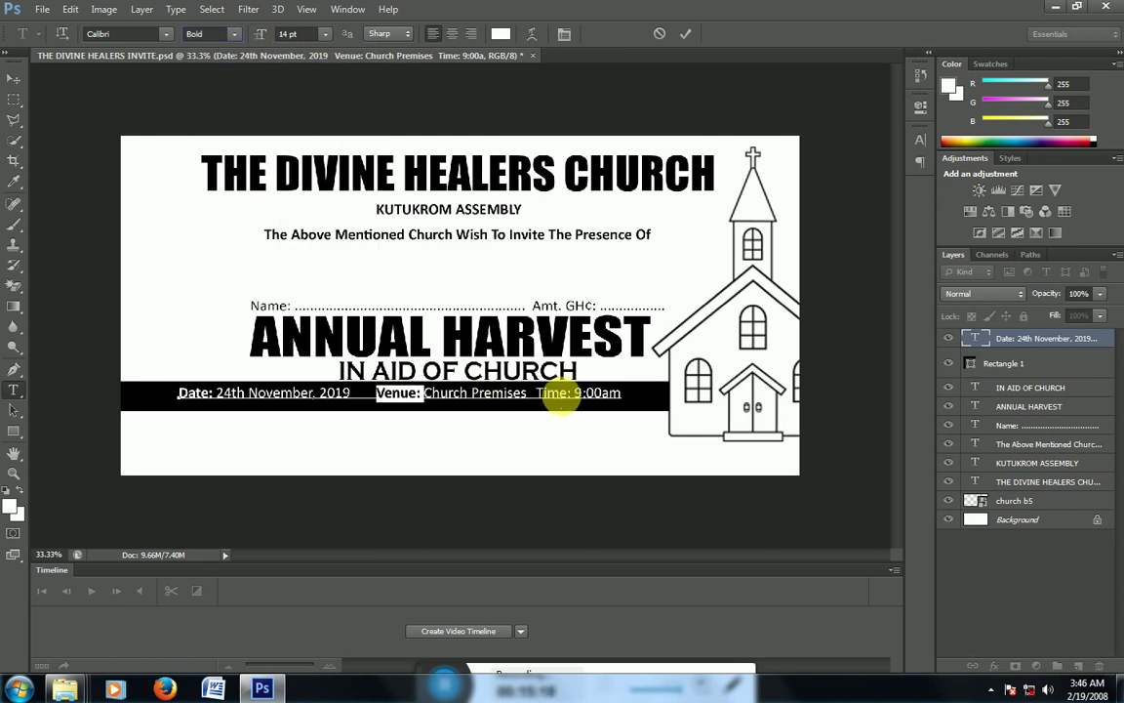
{"action": "left_click_drag", "start_coordinate": [572, 393], "coordinate": [536, 393]}
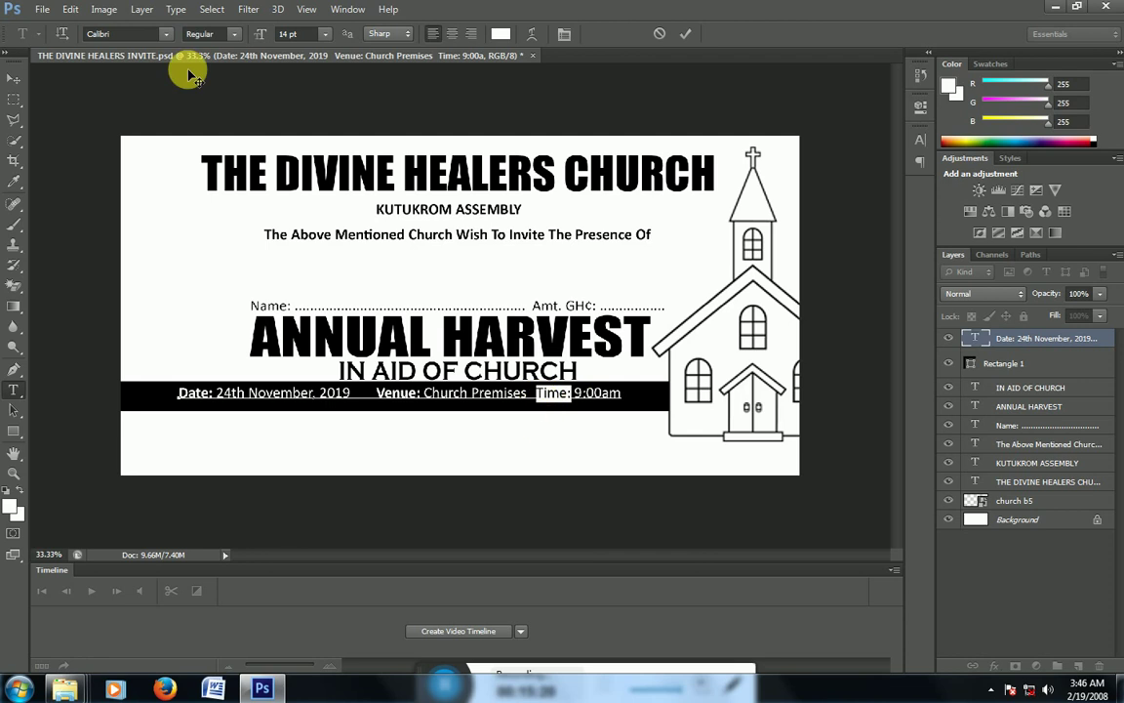
{"action": "left_click", "coordinate": [234, 34]}
{"action": "left_click", "coordinate": [242, 76]}
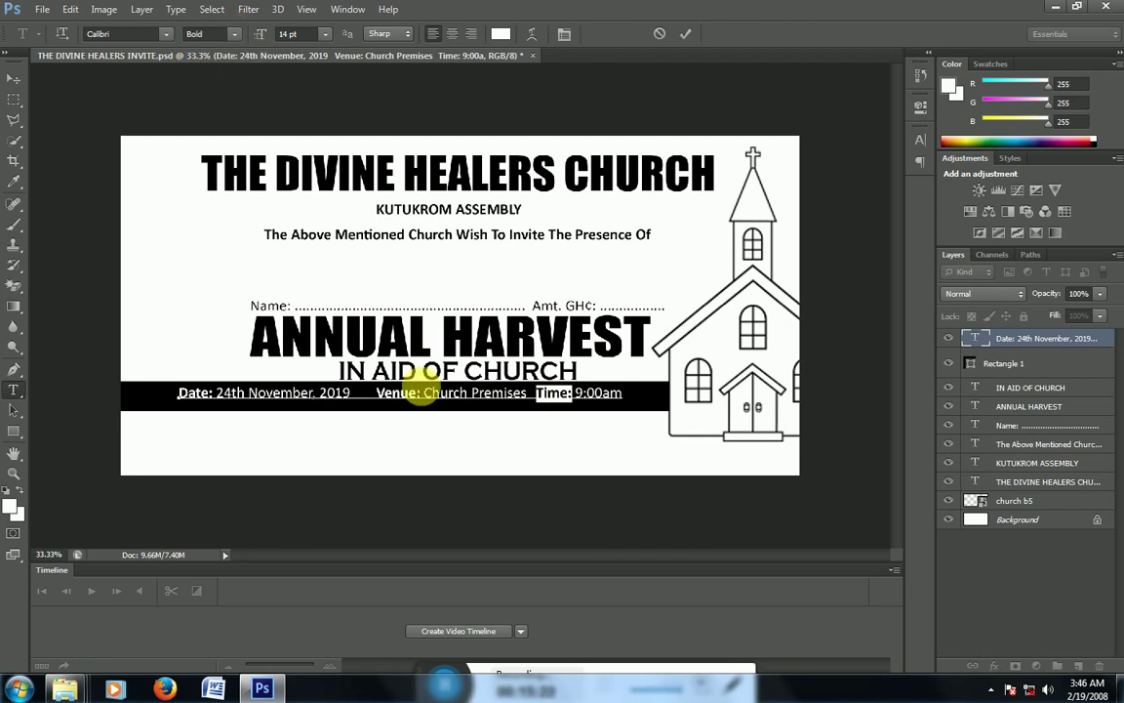
Set the whole Date/Venue/Time line to 15 pt and commit it
{"action": "key", "text": "ctrl+a"}
{"action": "left_click", "coordinate": [325, 34]}
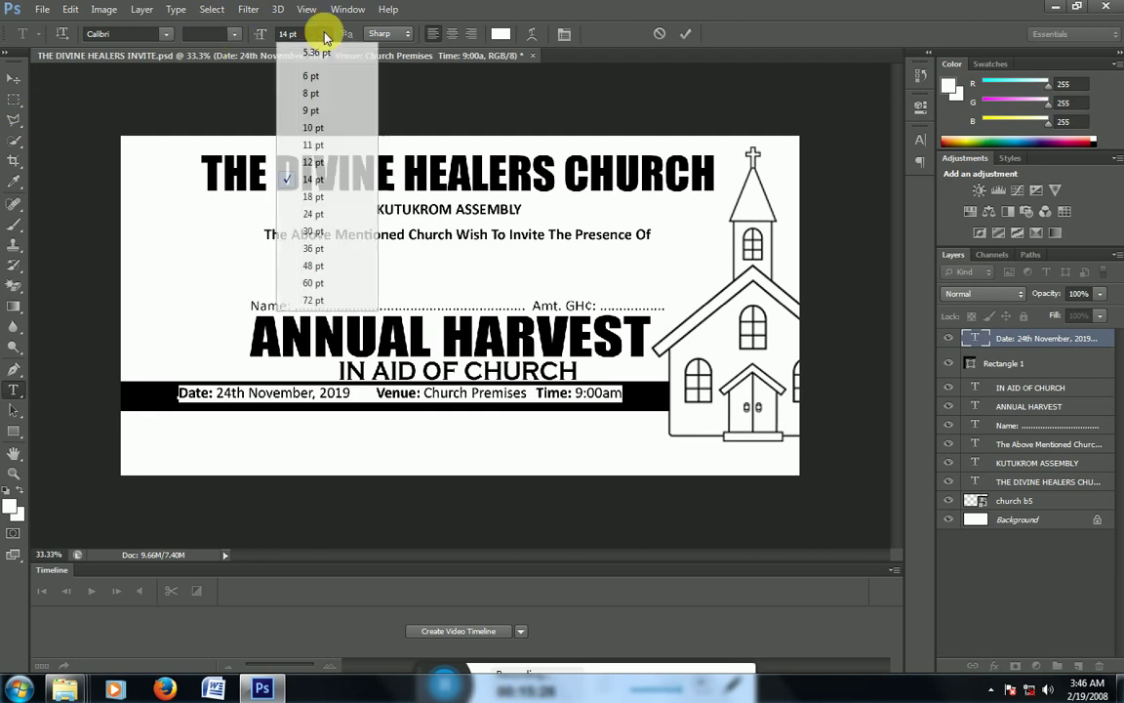
{"action": "left_click", "coordinate": [298, 183]}
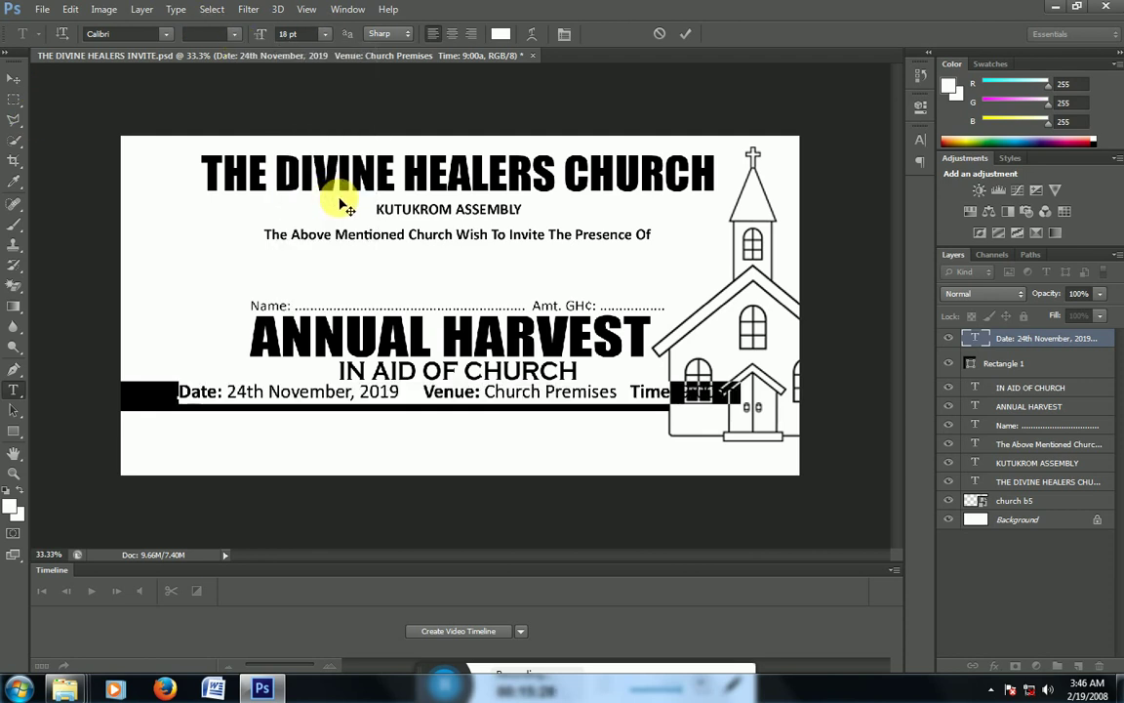
{"action": "type", "text": "15"}
{"action": "key", "text": "Return"}
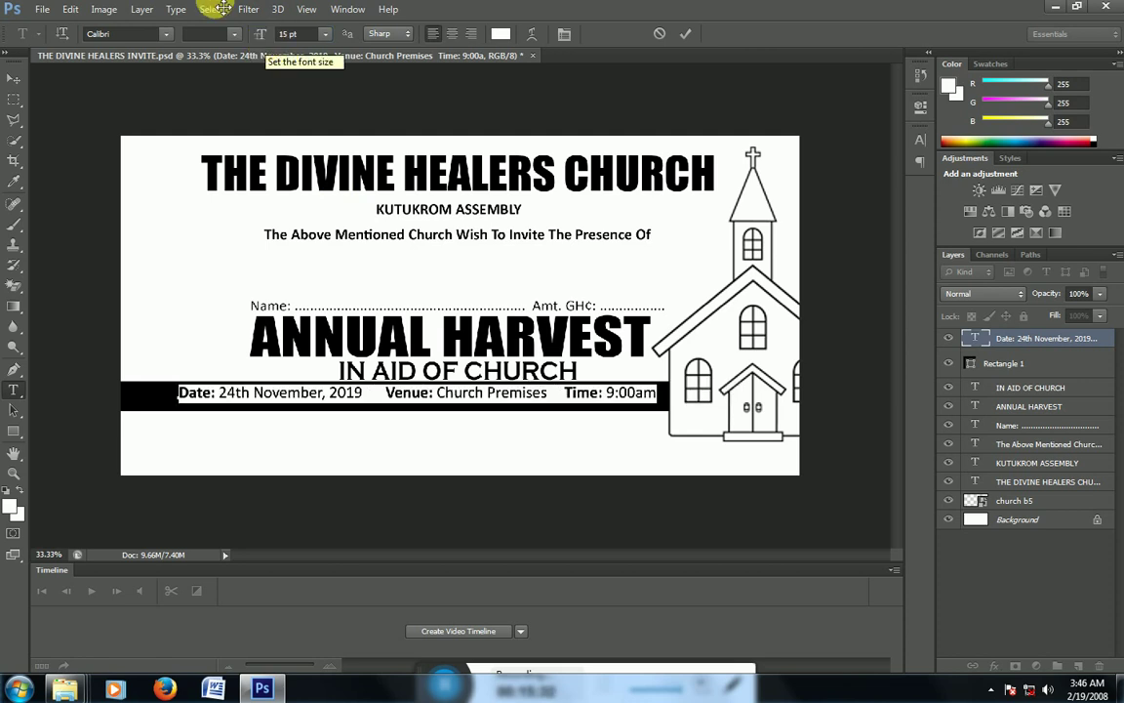
{"action": "left_click", "coordinate": [21, 84]}
{"action": "left_click", "coordinate": [21, 85]}
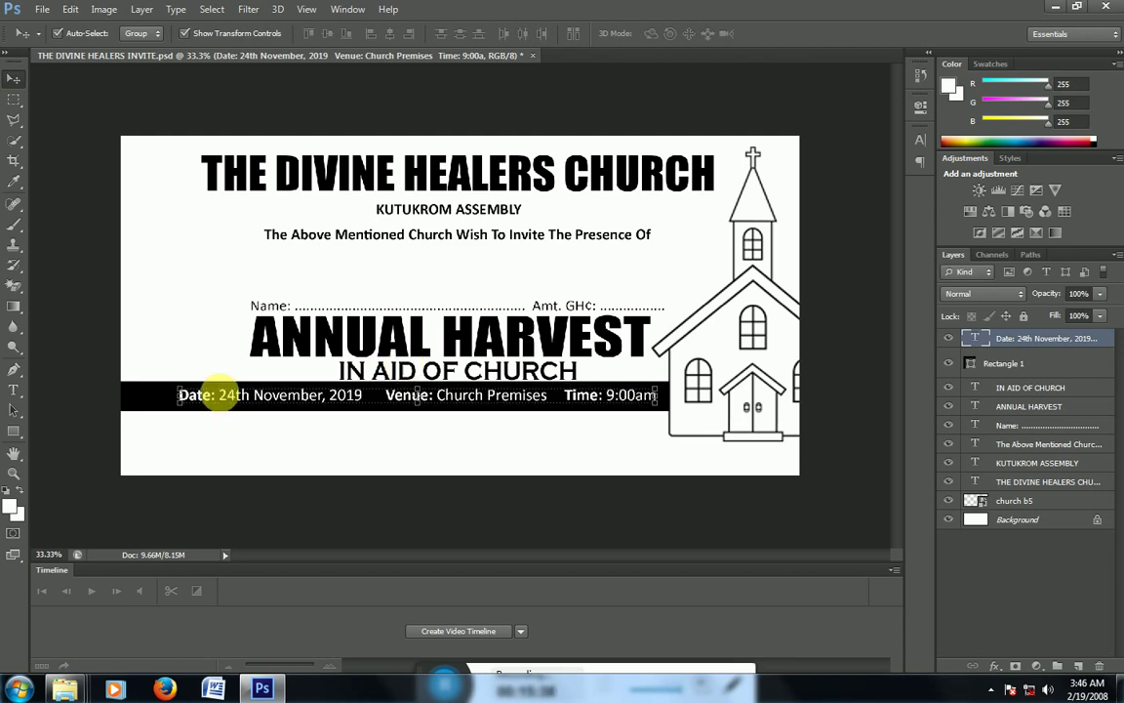
Stretch the black bar Rectangle 1 taller and nudge it down
{"action": "left_click", "coordinate": [156, 439]}
{"action": "left_click", "coordinate": [137, 401]}
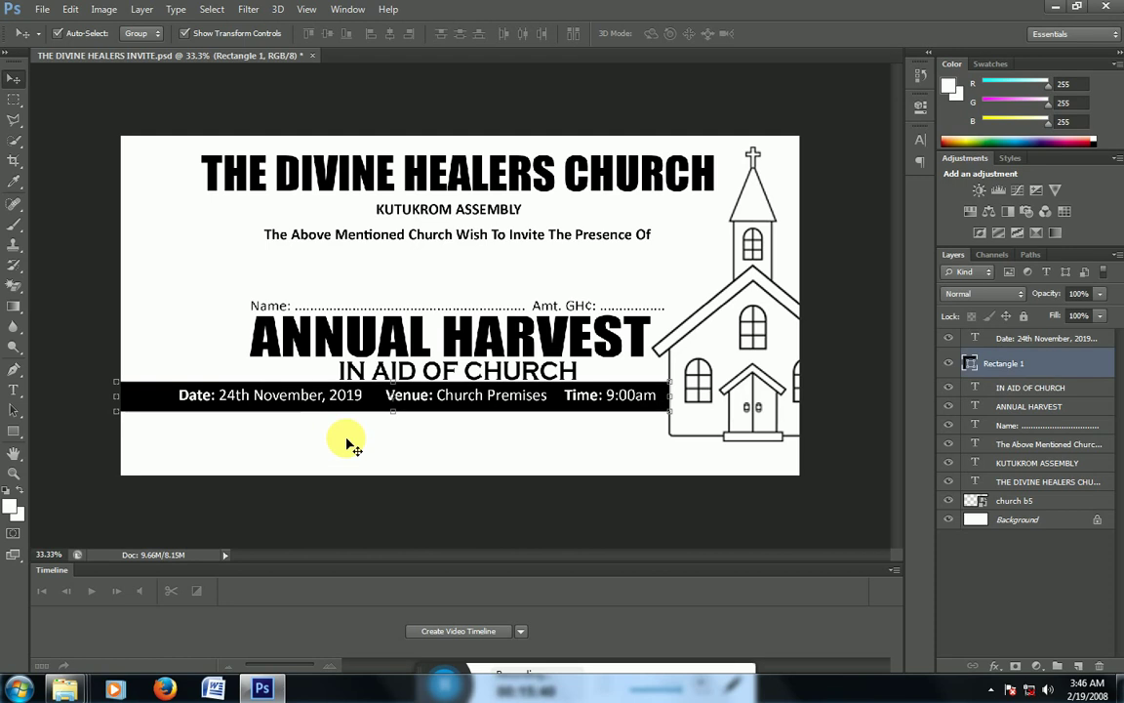
{"action": "left_click_drag", "start_coordinate": [405, 418], "coordinate": [399, 413]}
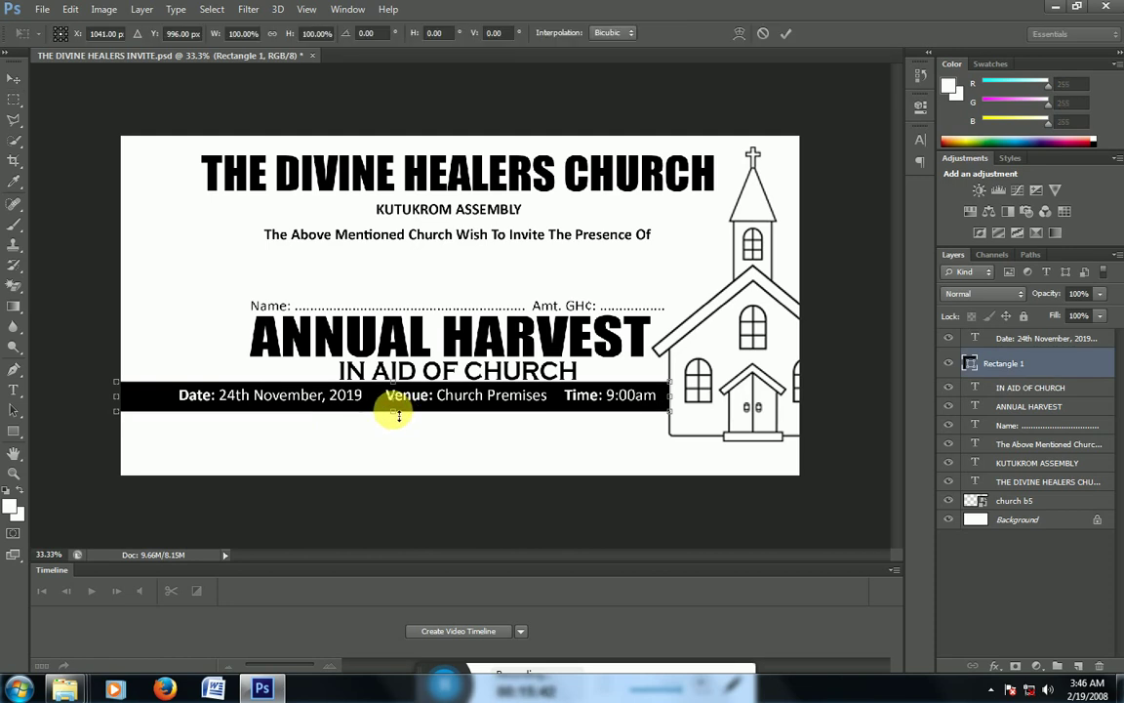
{"action": "left_click_drag", "start_coordinate": [399, 413], "coordinate": [400, 415]}
{"action": "key", "text": "Return"}
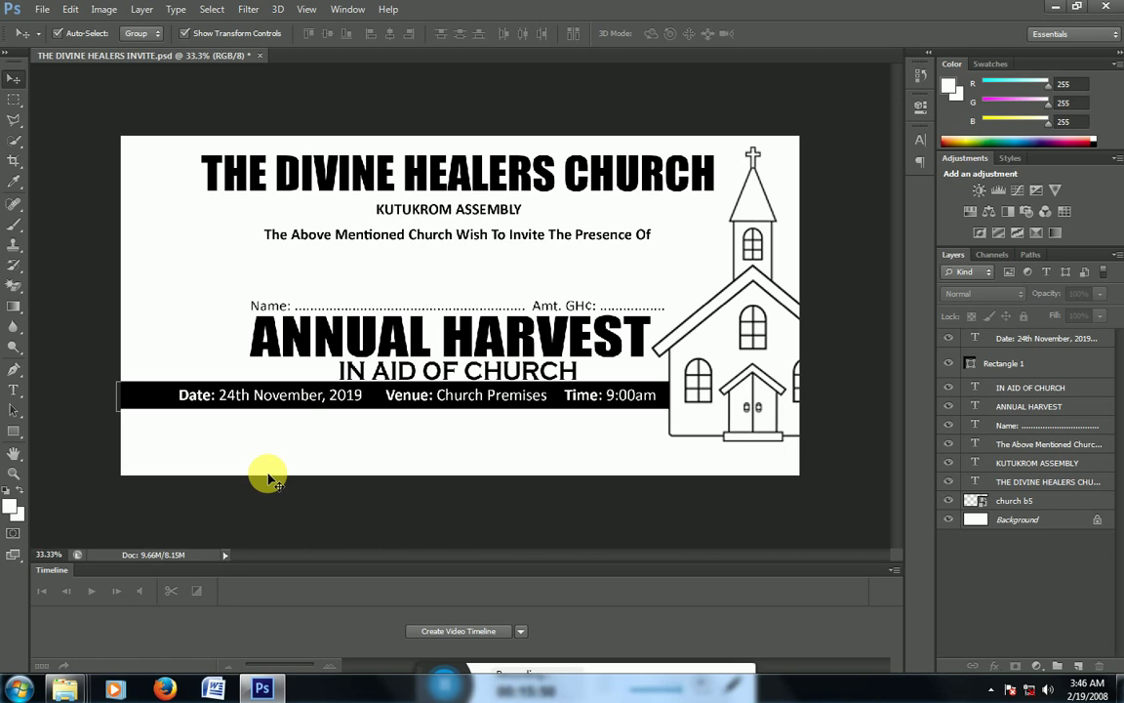
{"action": "left_click", "coordinate": [173, 398]}
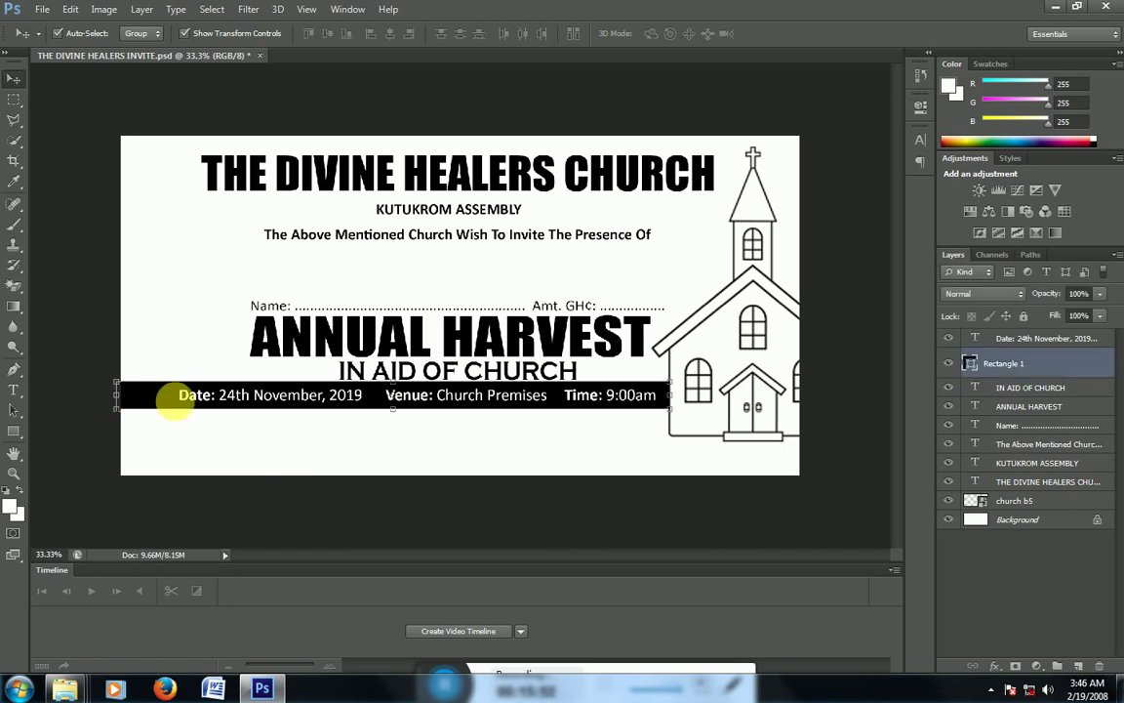
{"action": "key", "text": "shift+Down"}
{"action": "key", "text": "shift+Down"}
{"action": "key", "text": "shift+Down"}
{"action": "key", "text": "shift+Down"}
{"action": "key", "text": "shift+Down"}
{"action": "key", "text": "shift+Down"}
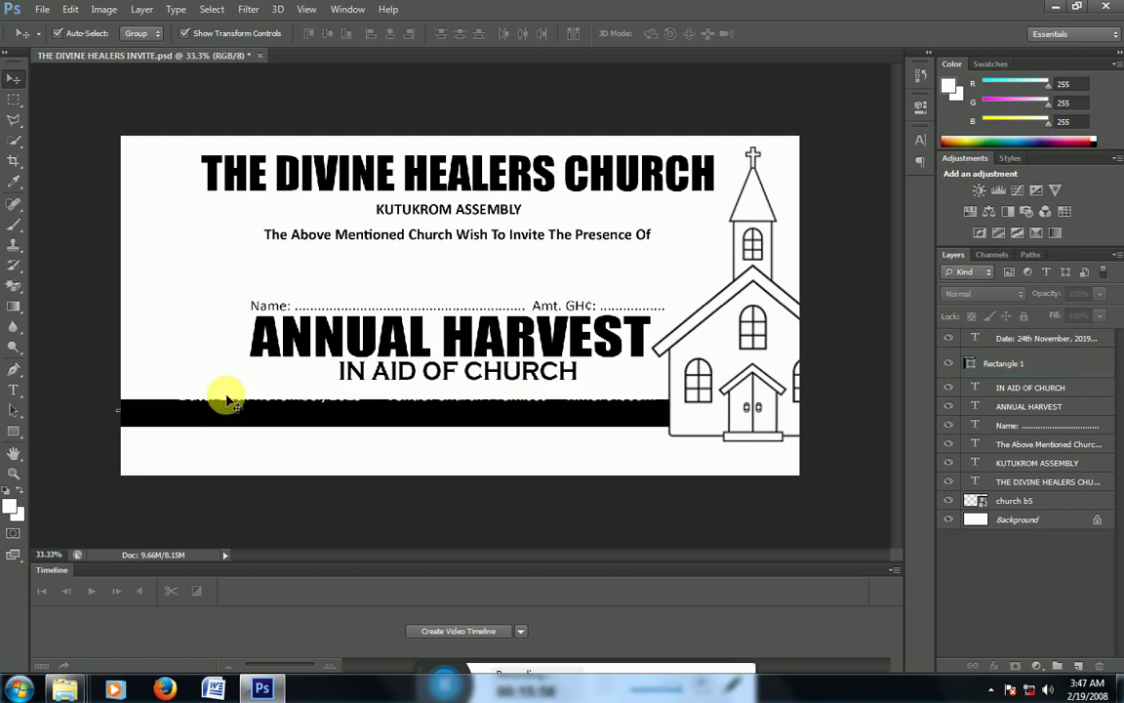
Nudge the date line down onto the bar and duplicate it with Ctrl+J
{"action": "left_click", "coordinate": [222, 395]}
{"action": "key", "text": "shift+Down"}
{"action": "key", "text": "shift+Down"}
{"action": "key", "text": "shift+Down"}
{"action": "key", "text": "shift+Down"}
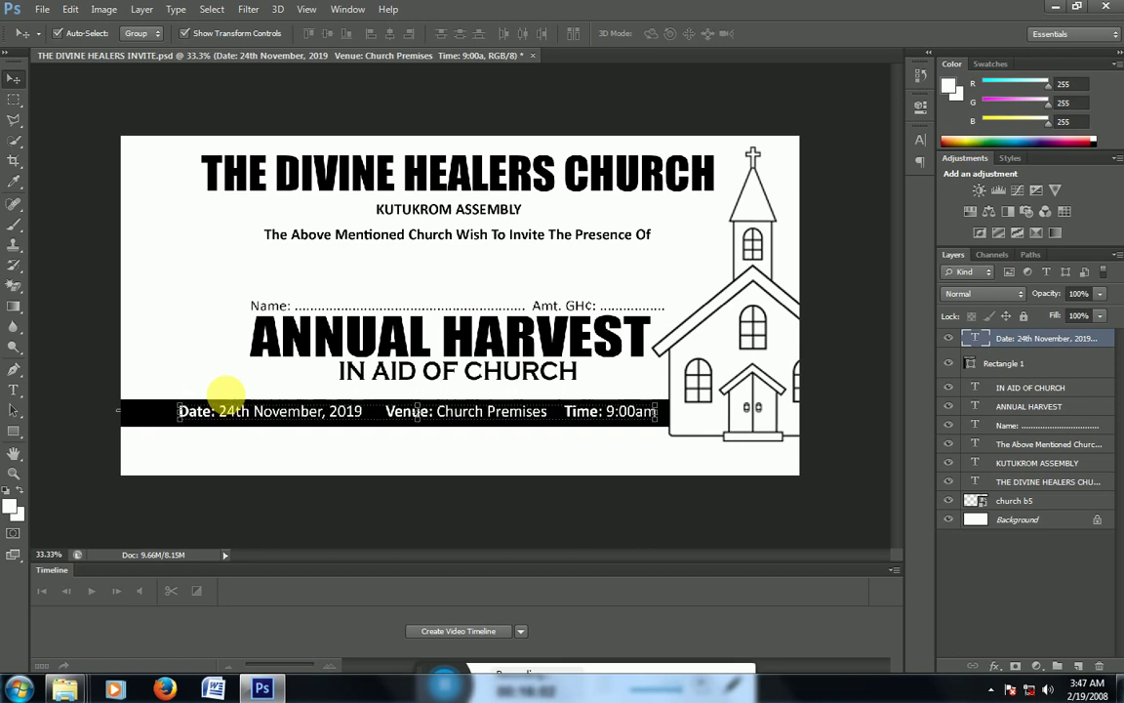
{"action": "key", "text": "shift+Down"}
{"action": "key", "text": "shift+Down"}
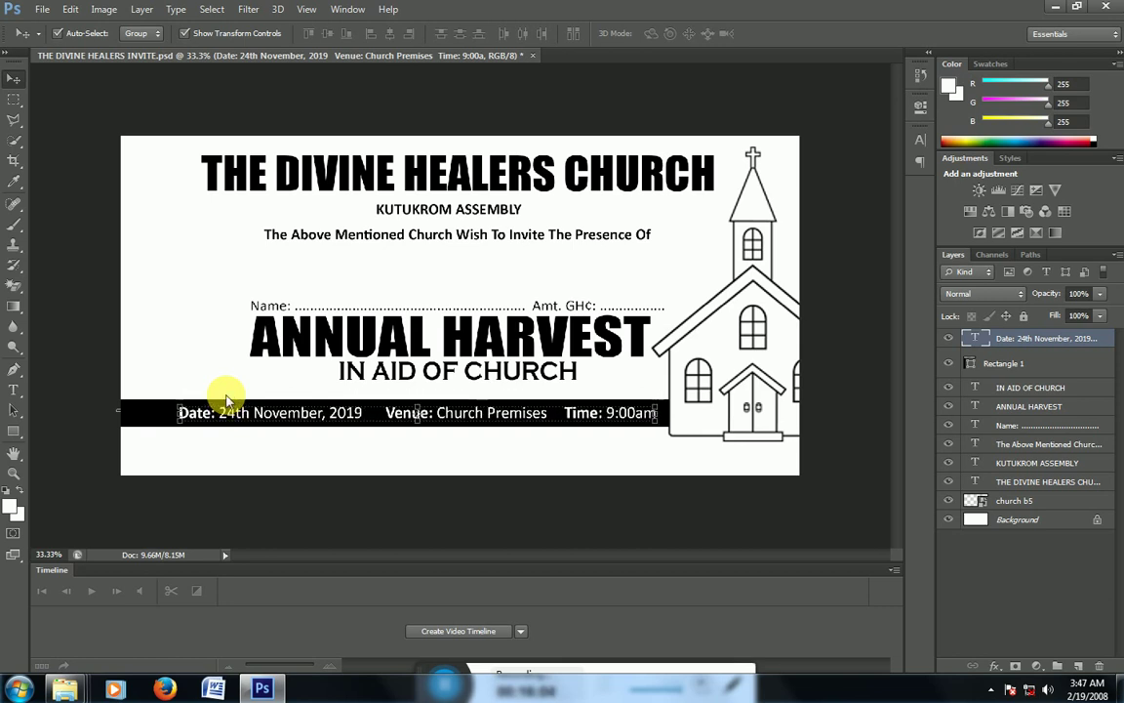
{"action": "key", "text": "ctrl+j"}
{"action": "key", "text": "shift+Up"}
{"action": "key", "text": "shift+Up"}
{"action": "key", "text": "shift+Up"}
{"action": "key", "text": "shift+Up"}
{"action": "key", "text": "shift+Up"}
{"action": "key", "text": "shift+Up"}
{"action": "key", "text": "shift+Up"}
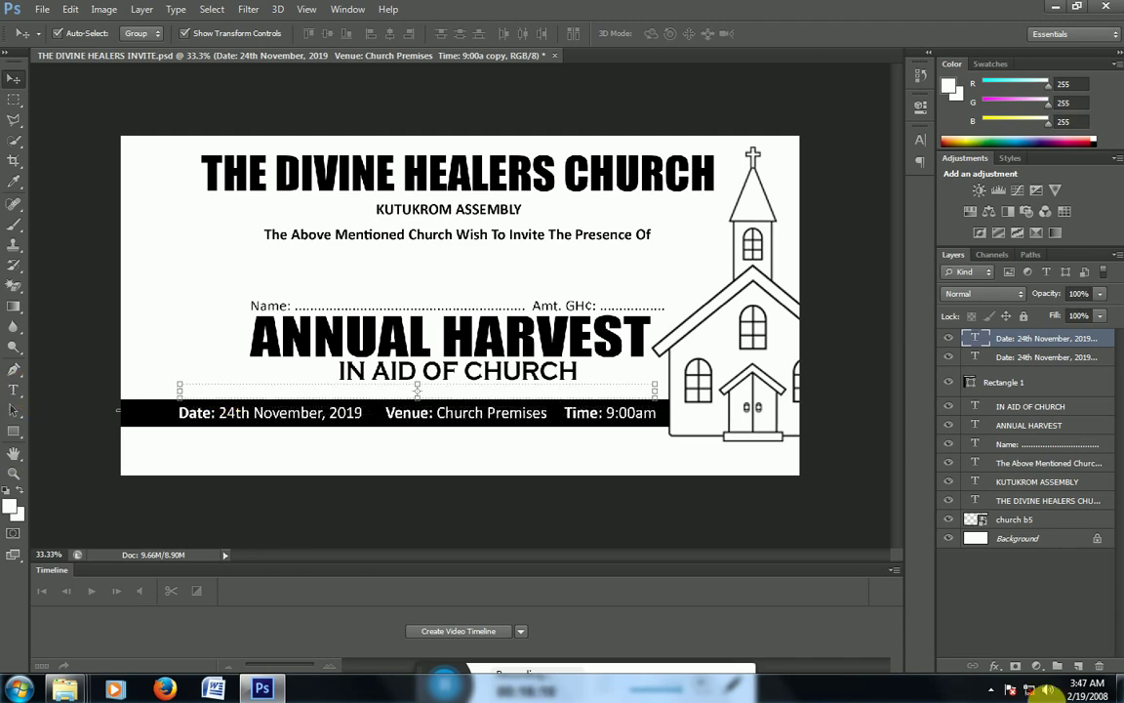
Give the copied date layer a black Color Overlay sampled from the heading
{"action": "left_click", "coordinate": [996, 665]}
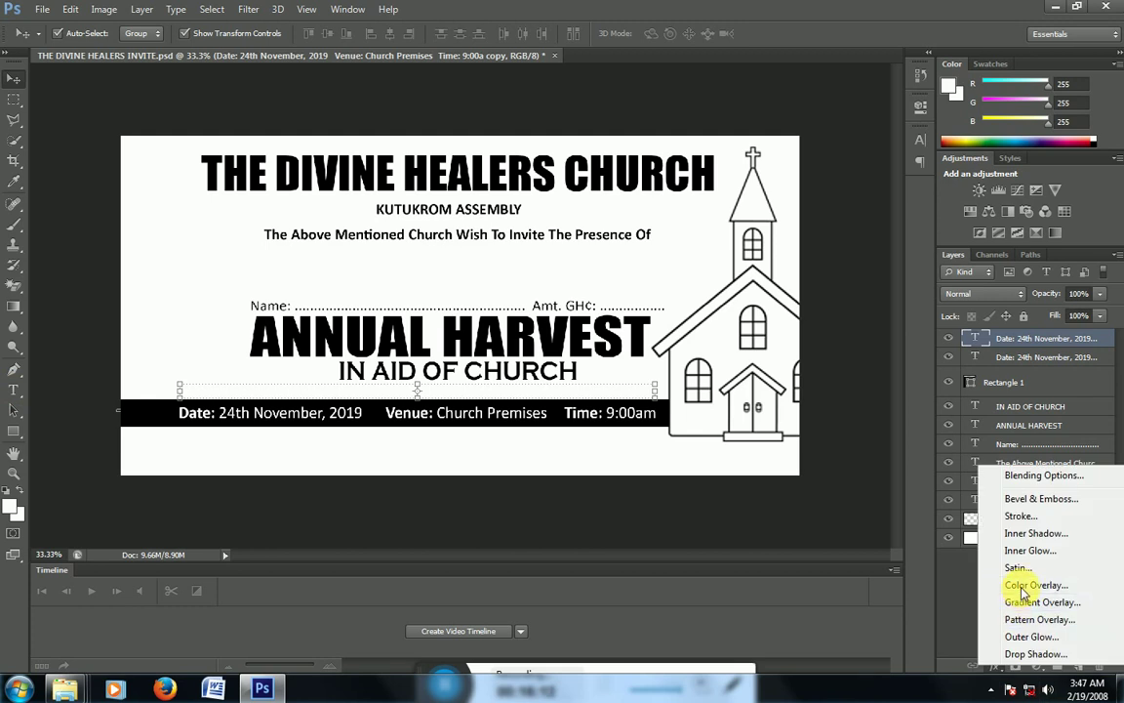
{"action": "left_click", "coordinate": [1015, 512]}
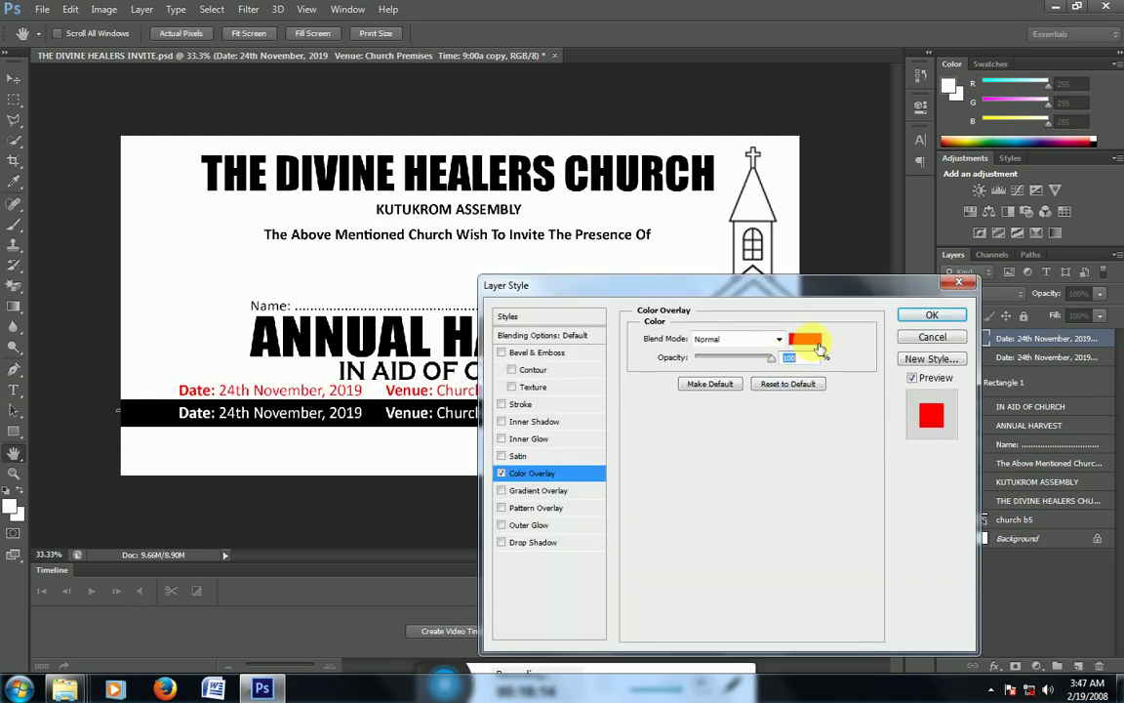
{"action": "left_click", "coordinate": [332, 176]}
{"action": "left_click", "coordinate": [1105, 172]}
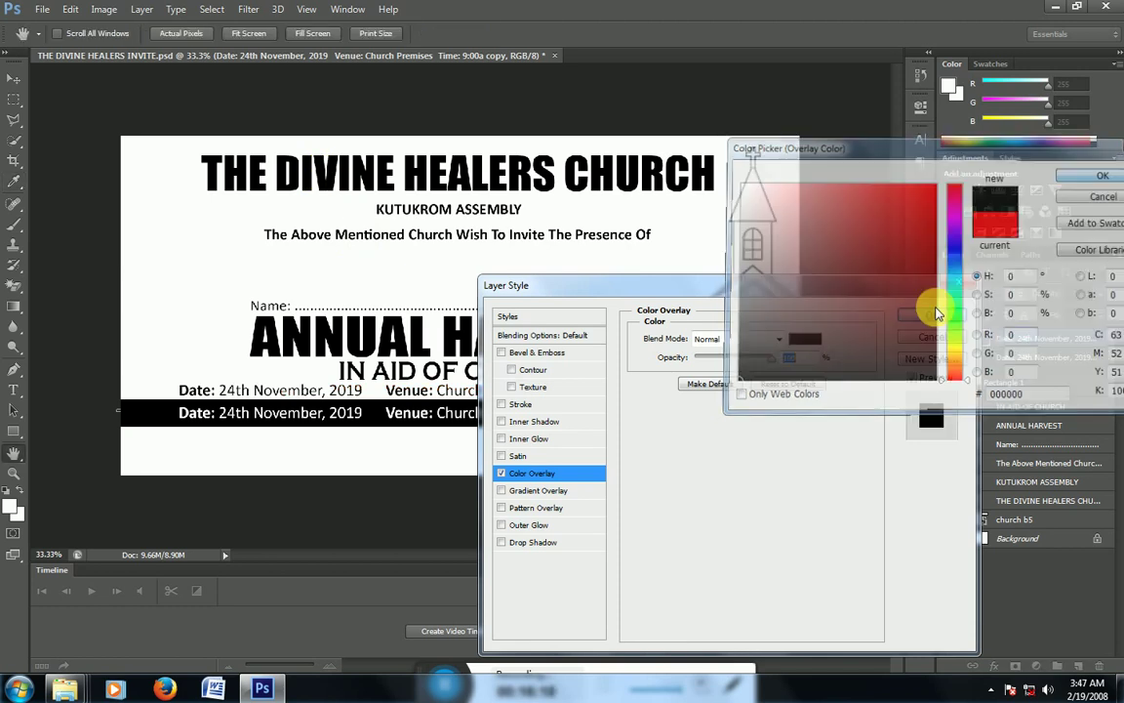
{"action": "left_click", "coordinate": [934, 316]}
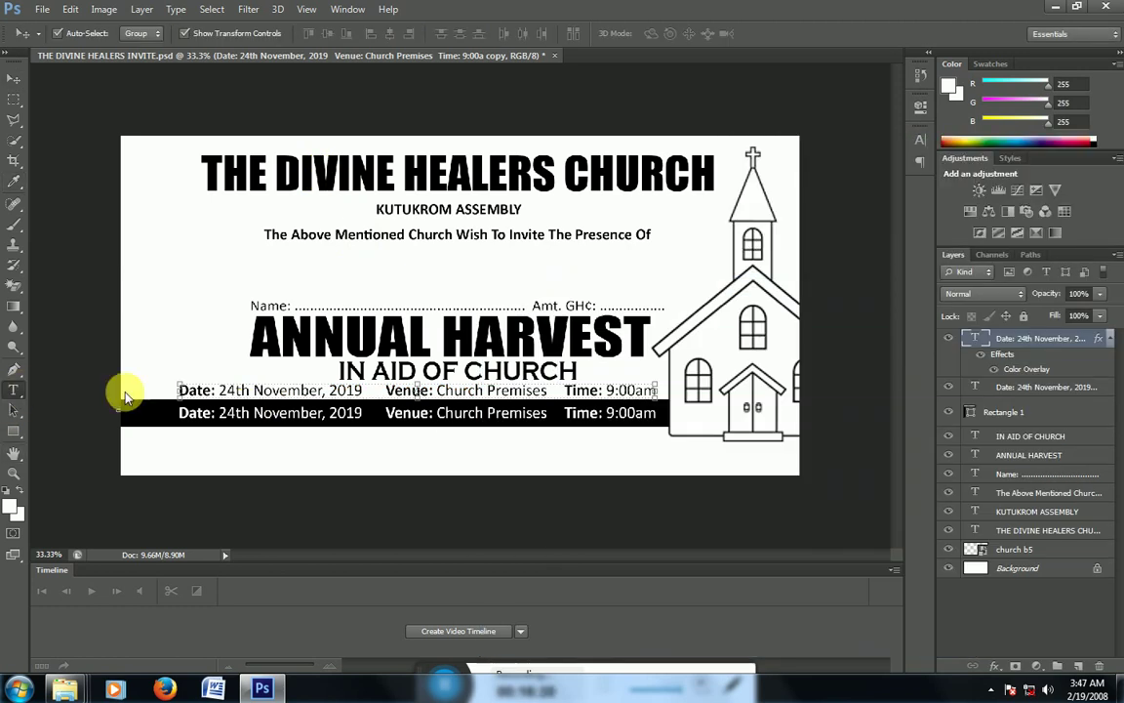
Replace the copy's text with 'Theme: Give and It Shall Be Given Unto You'
{"action": "left_click", "coordinate": [14, 390]}
{"action": "triple_click", "coordinate": [231, 389]}
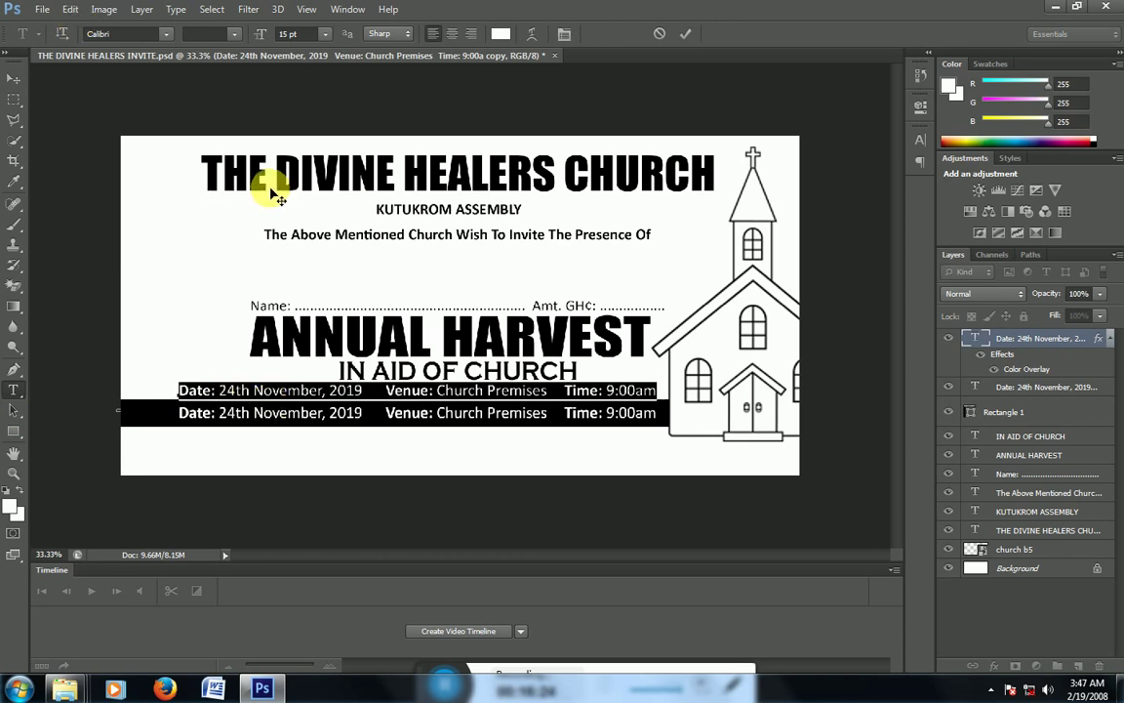
{"action": "type", "text": "Theme"}
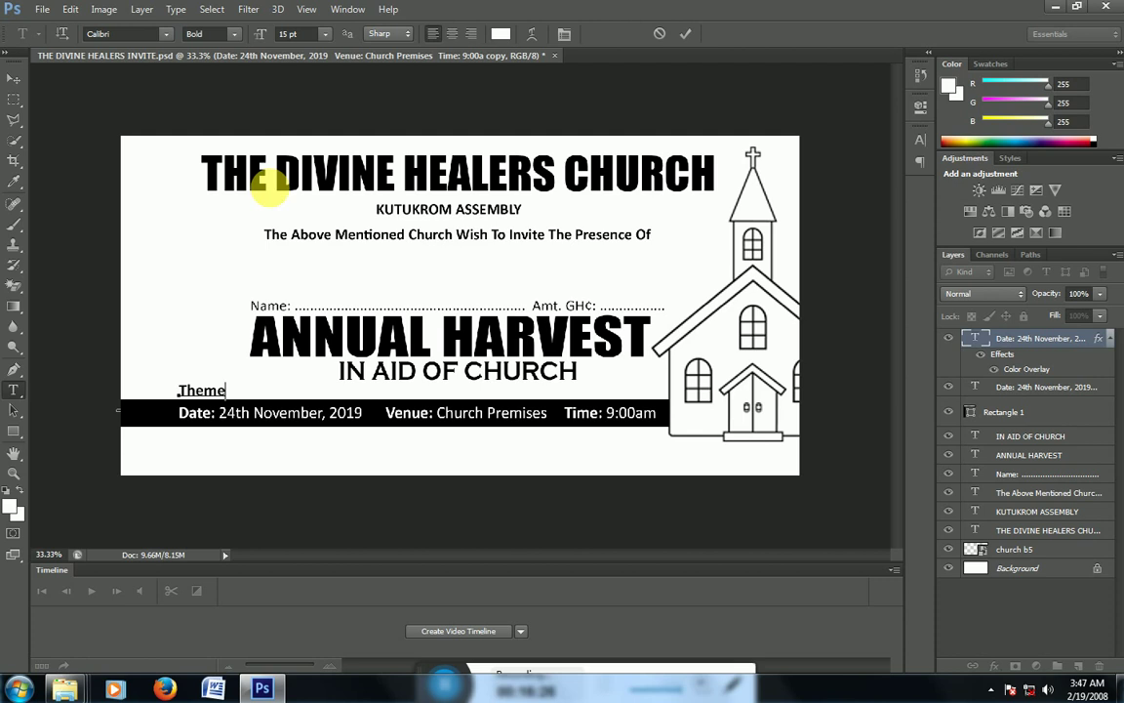
{"action": "type", "text": ":"}
{"action": "type", "text": " God L"}
{"action": "type", "text": "ov"}
{"action": "key", "text": "BackSpace"}
{"action": "key", "text": "BackSpace"}
{"action": "key", "text": "BackSpace"}
{"action": "key", "text": "BackSpace"}
{"action": "key", "text": "BackSpace"}
{"action": "key", "text": "BackSpace"}
{"action": "key", "text": "BackSpace"}
{"action": "type", "text": "Give and It"}
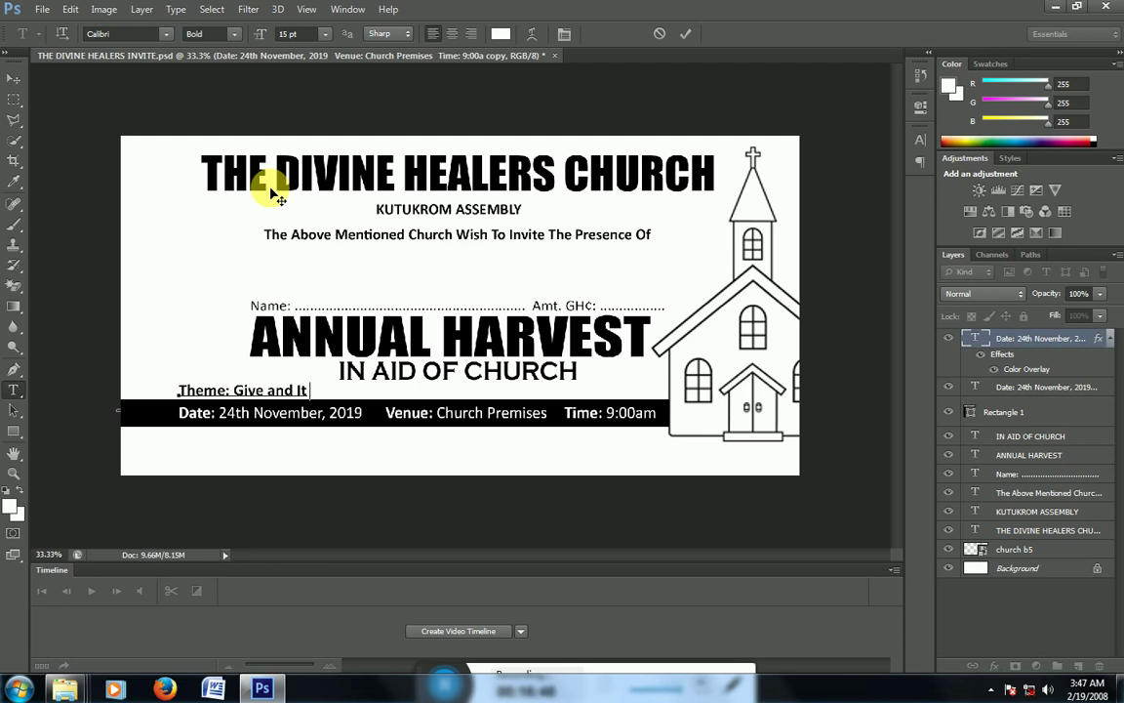
{"action": "type", "text": " Shall Be Given U"}
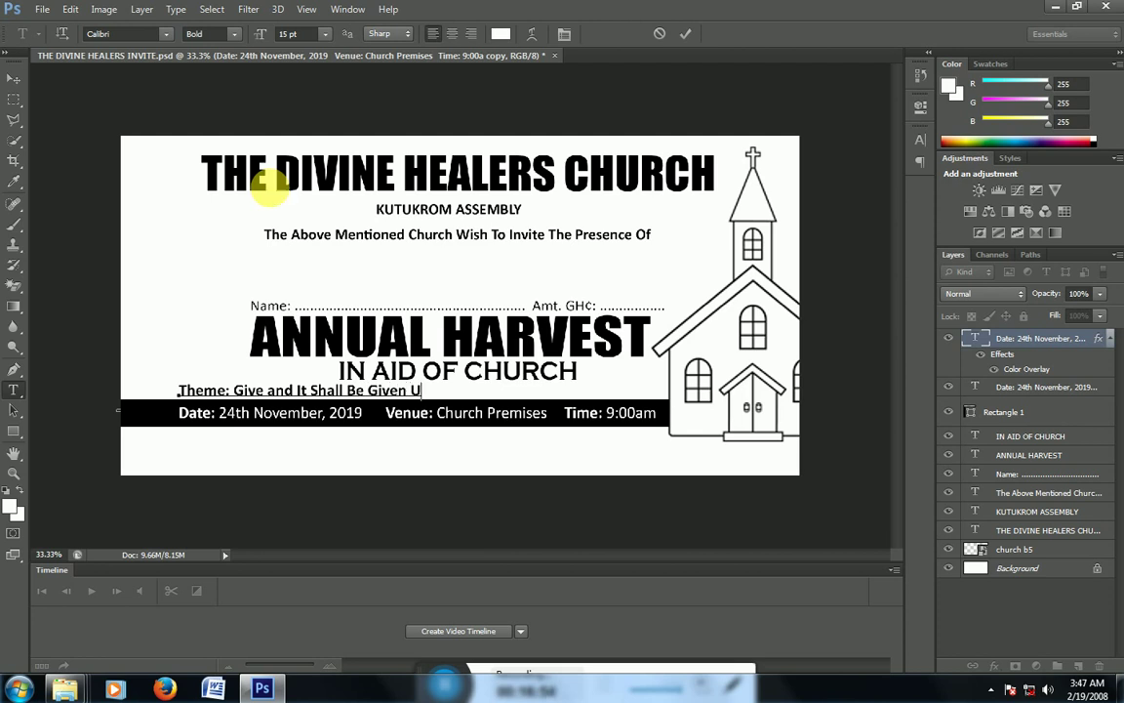
{"action": "type", "text": "nto You"}
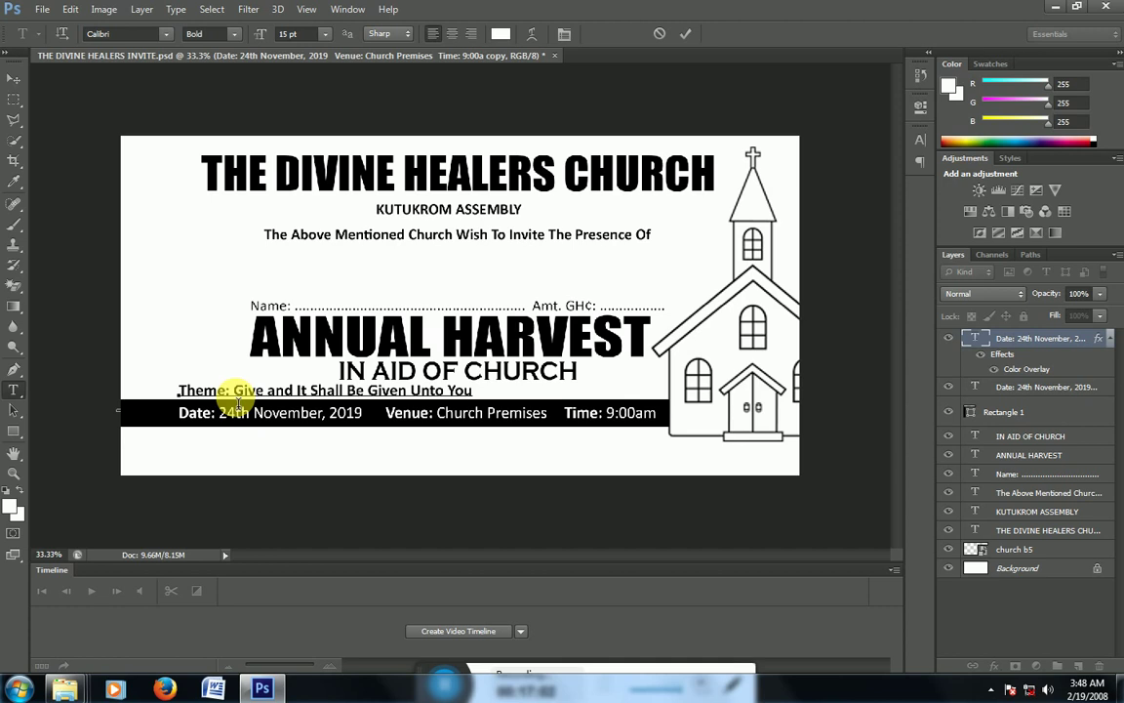
{"action": "left_click_drag", "start_coordinate": [232, 391], "coordinate": [519, 394]}
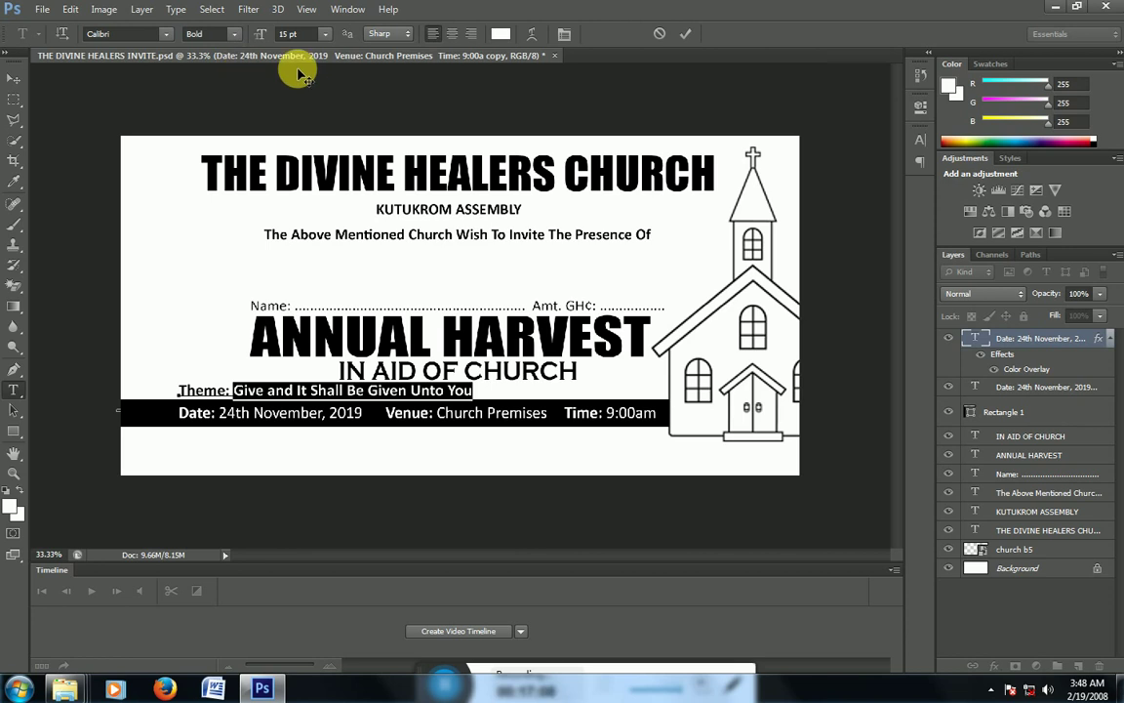
Set the theme words in Calligraph at a smaller 16 pt size and commit the text
{"action": "left_click", "coordinate": [166, 35]}
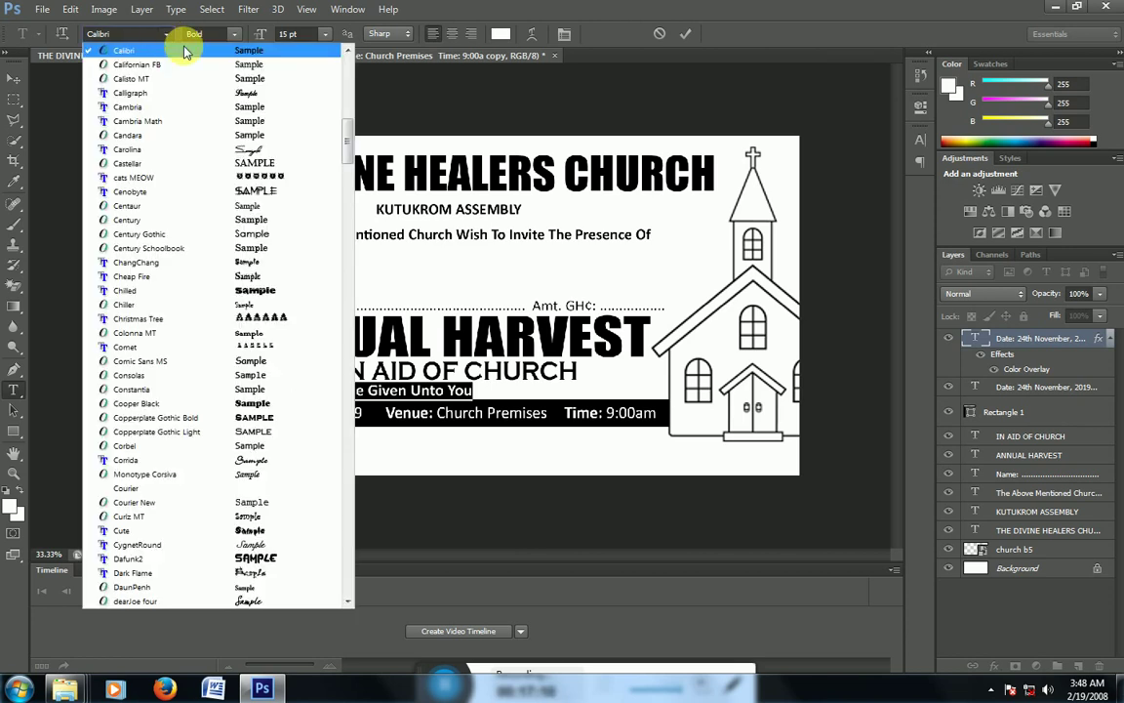
{"action": "left_click", "coordinate": [240, 94]}
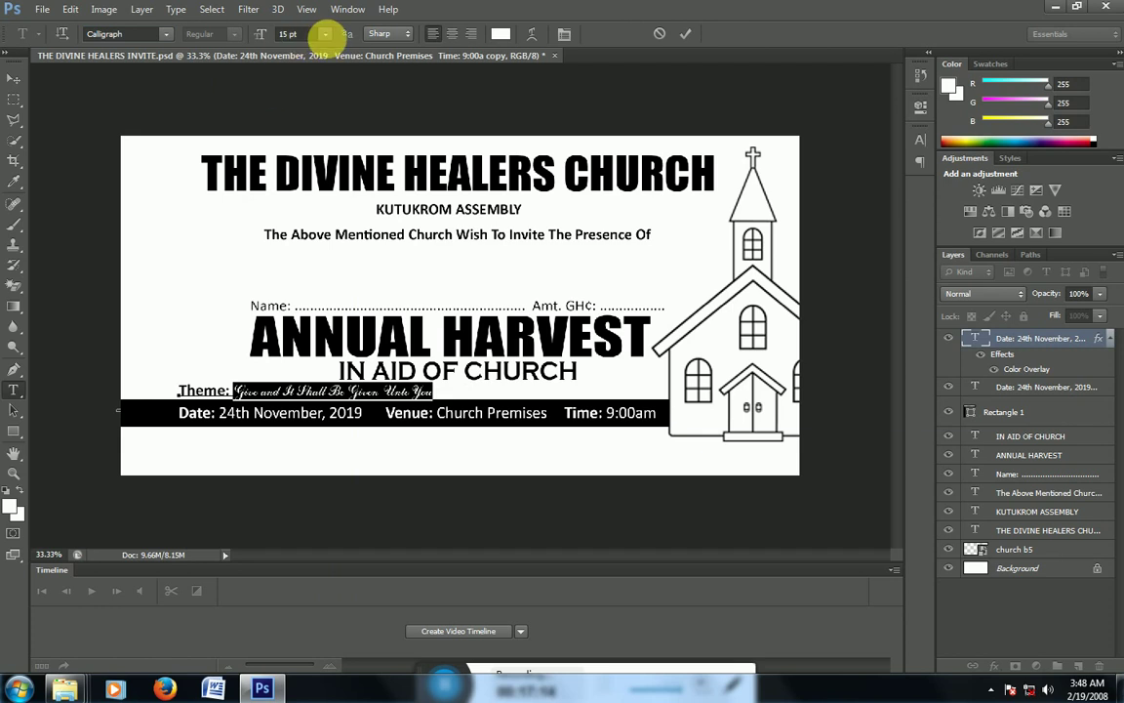
{"action": "left_click", "coordinate": [323, 34]}
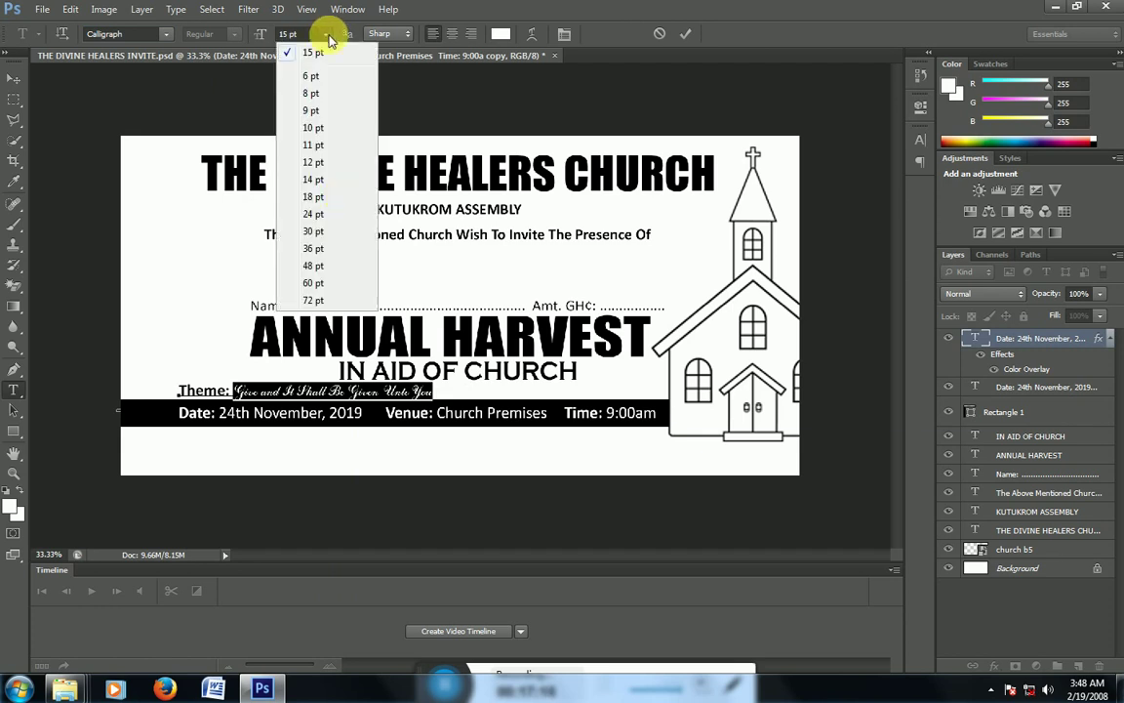
{"action": "left_click", "coordinate": [322, 128]}
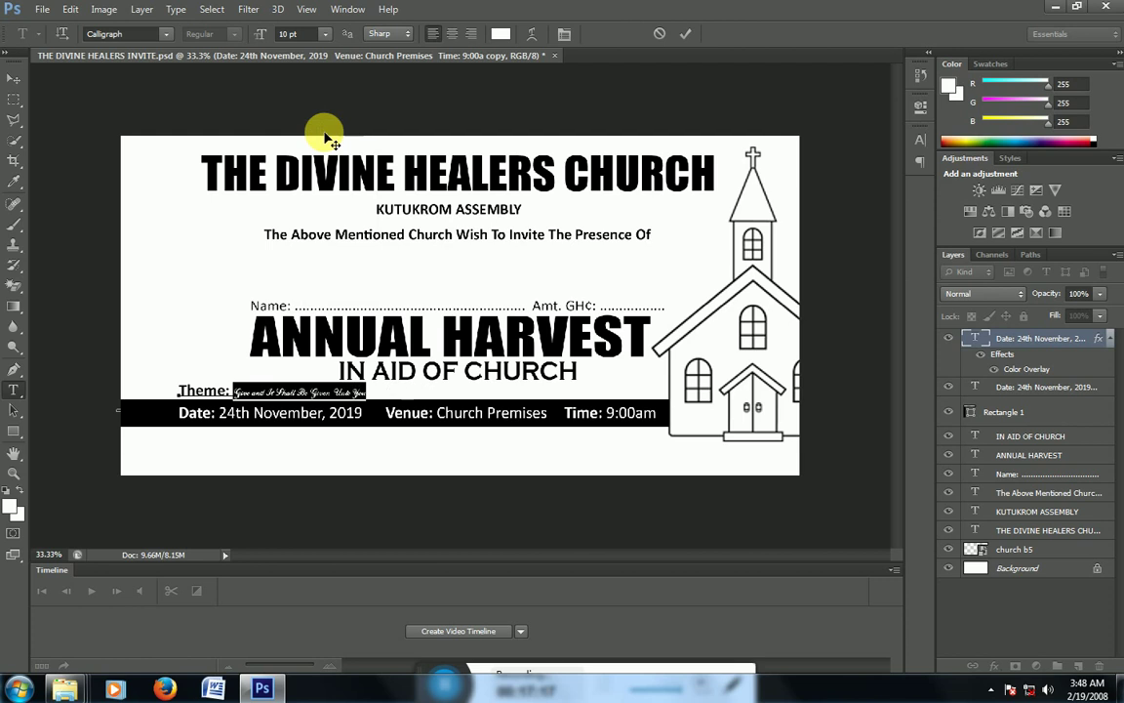
{"action": "left_click", "coordinate": [323, 34]}
{"action": "left_click", "coordinate": [339, 214]}
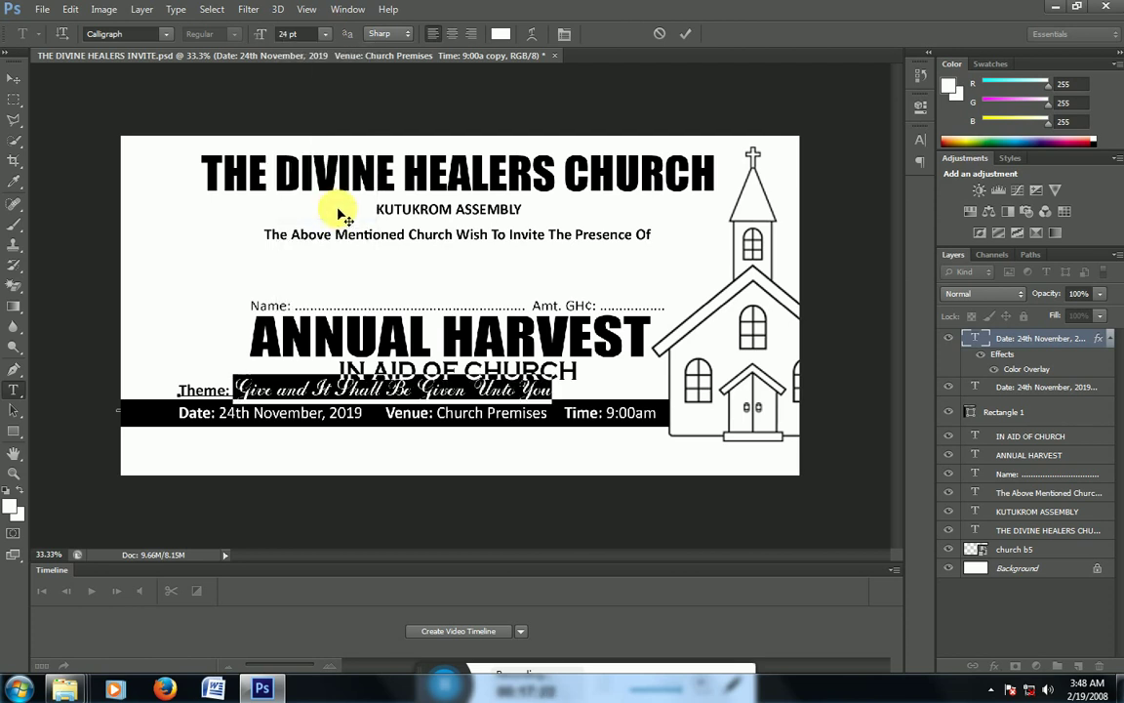
{"action": "left_click", "coordinate": [324, 34]}
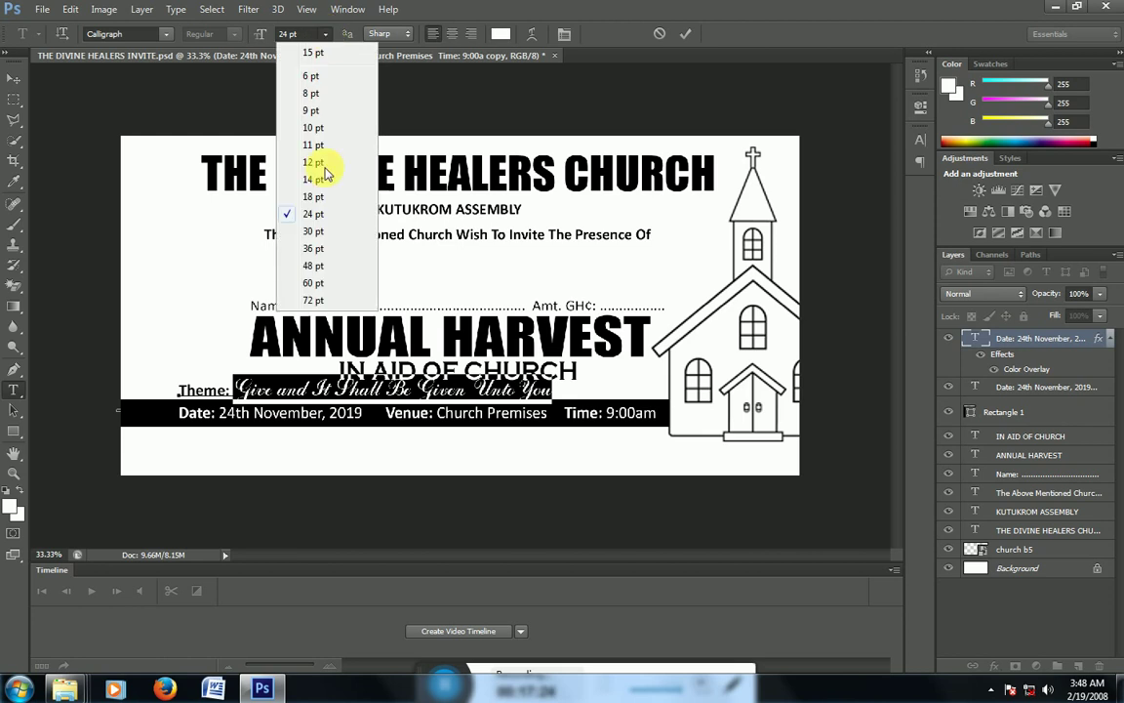
{"action": "left_click", "coordinate": [331, 198]}
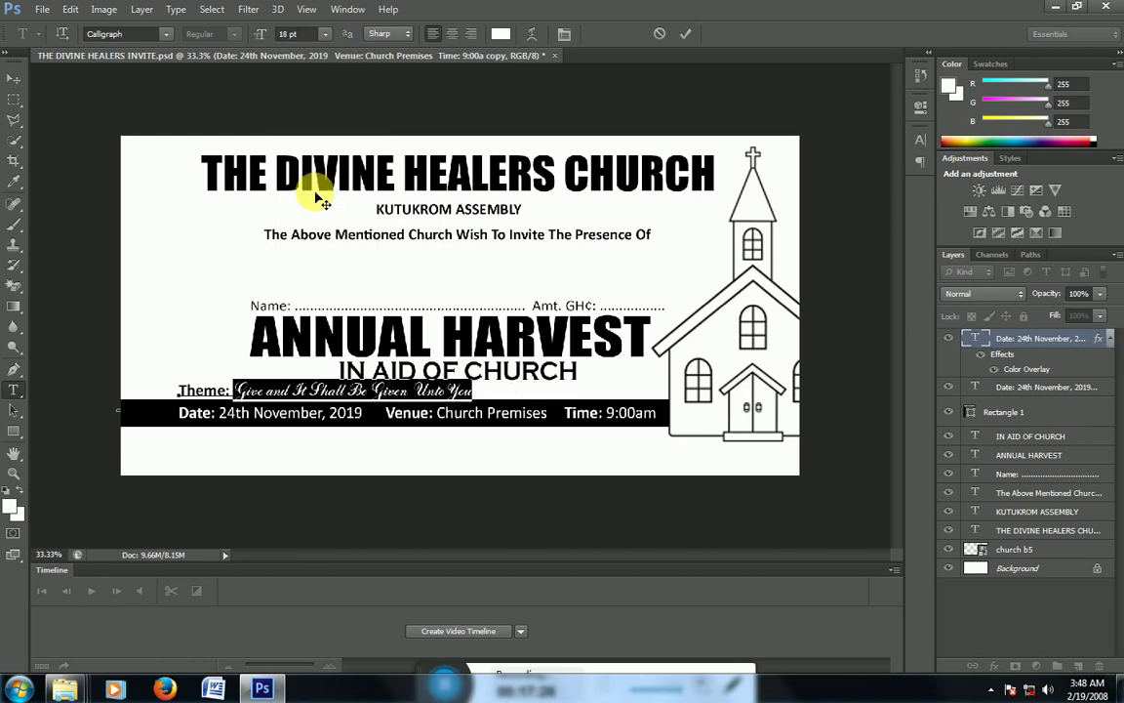
{"action": "left_click", "coordinate": [14, 78]}
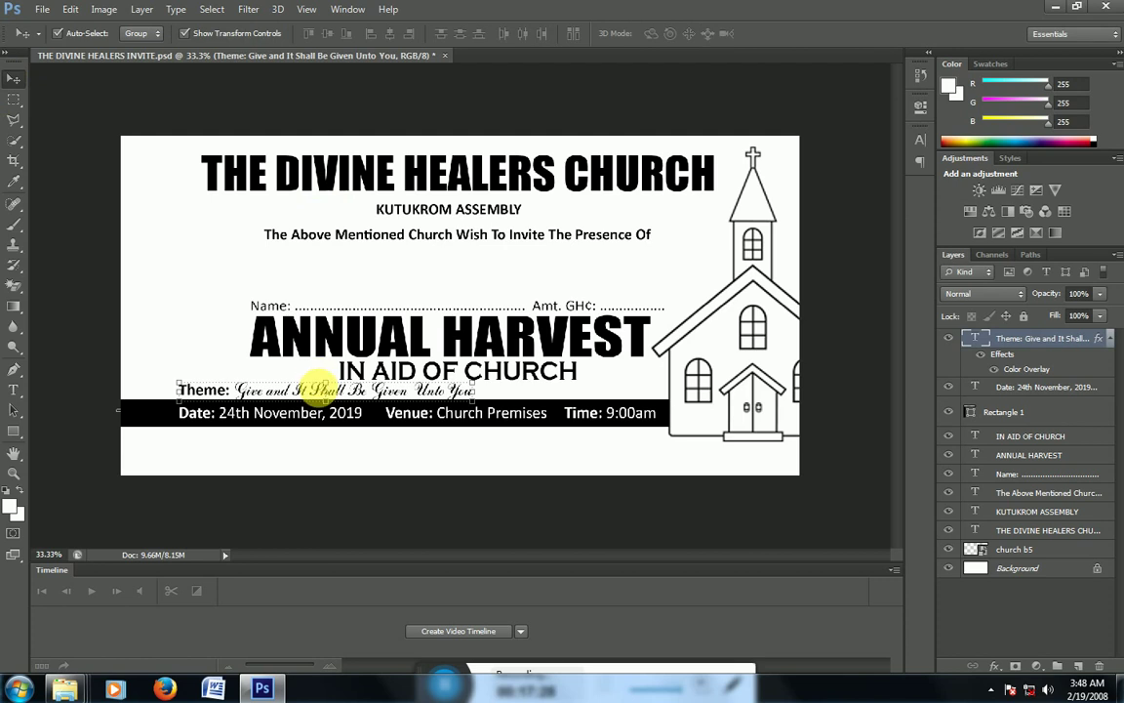
Drag the theme line right so it is centred above the date bar
{"action": "left_click_drag", "start_coordinate": [318, 384], "coordinate": [413, 396]}
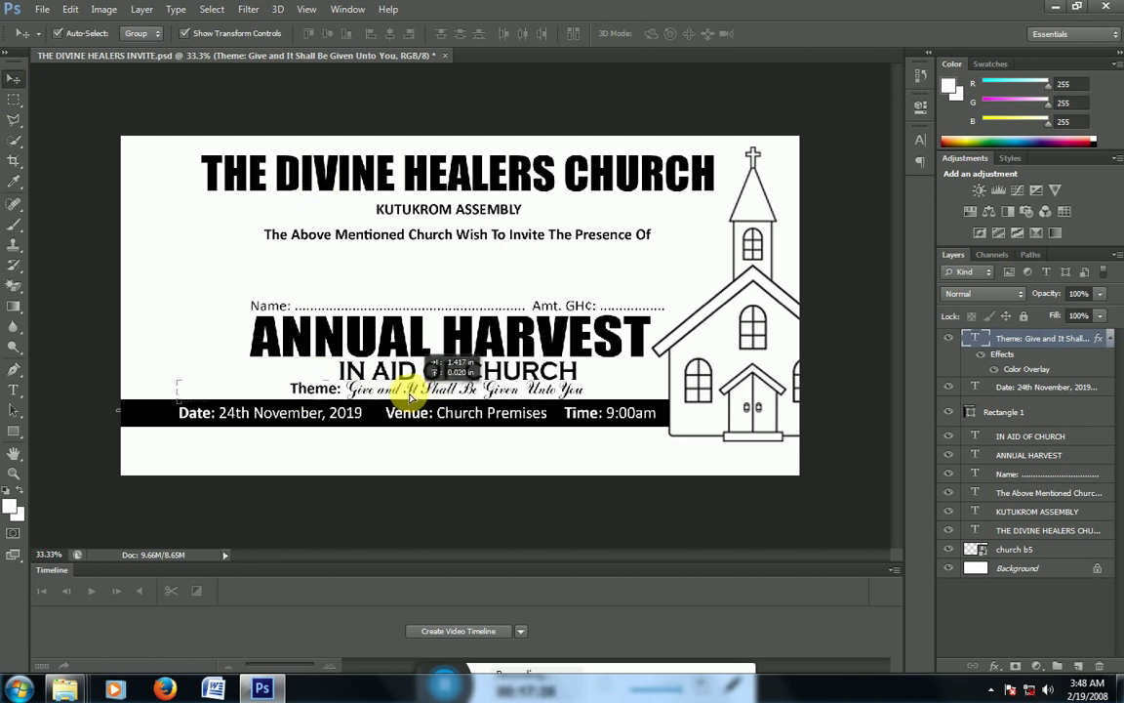
{"action": "left_click_drag", "start_coordinate": [414, 396], "coordinate": [471, 387]}
{"action": "key", "text": "ctrl+plus"}
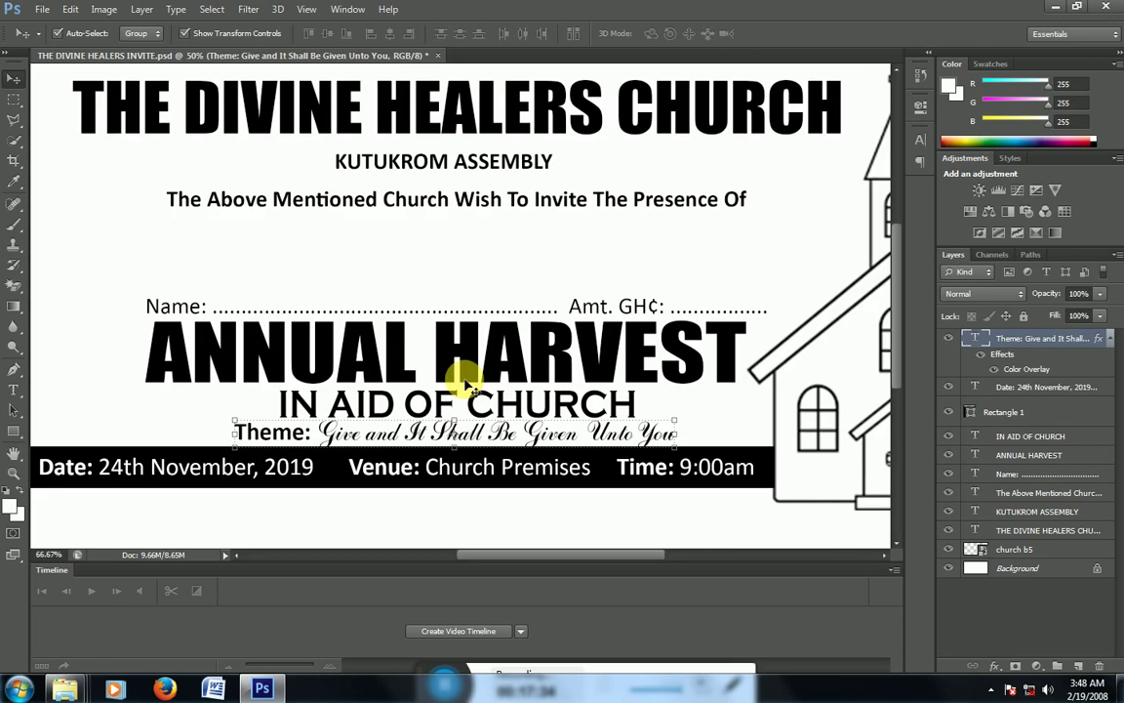
{"action": "key", "text": "ctrl+plus"}
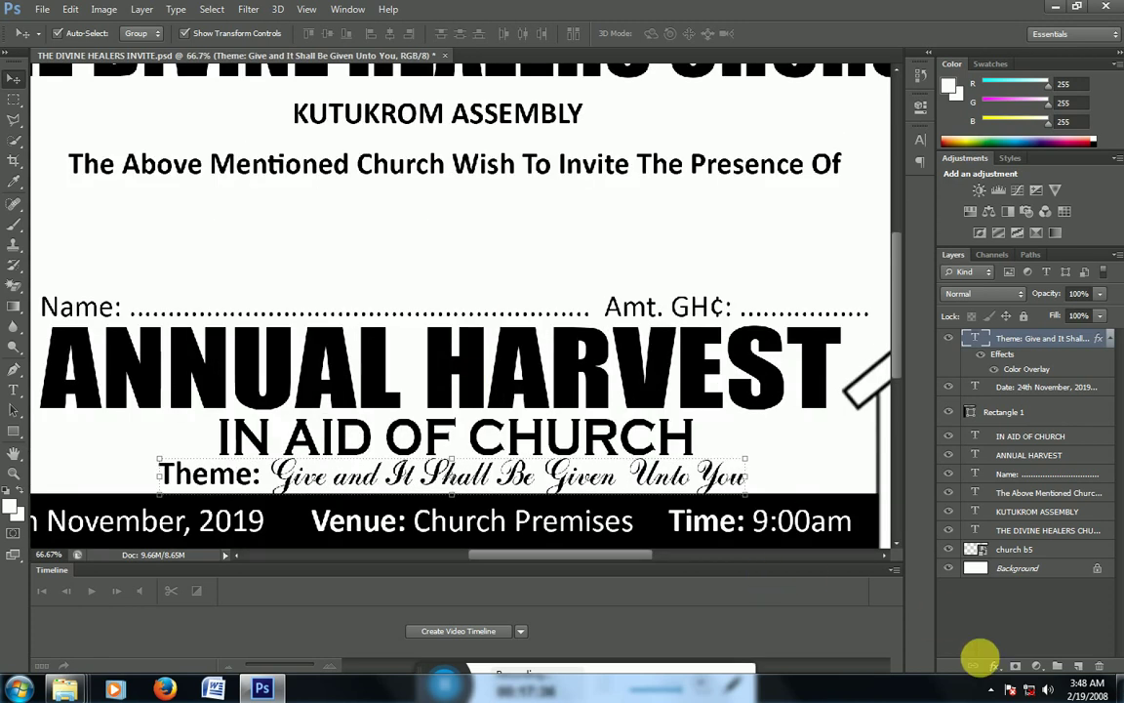
Give the theme text a drop shadow and a thin white stroke
{"action": "left_click", "coordinate": [998, 666]}
{"action": "left_click", "coordinate": [1025, 652]}
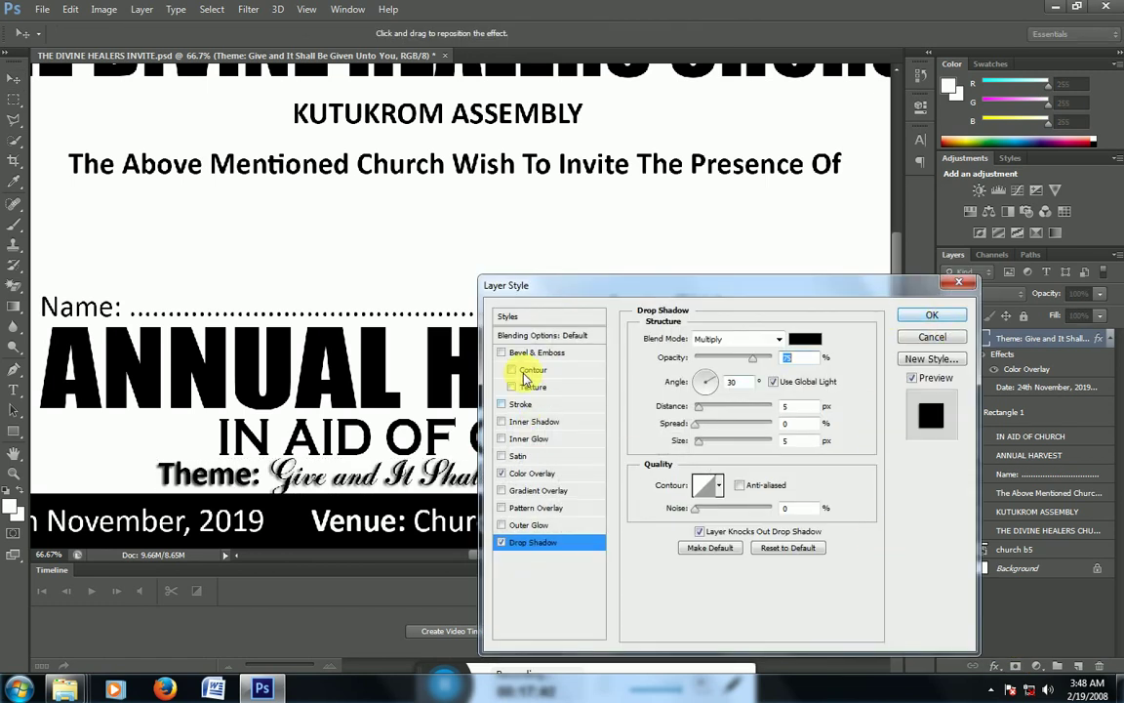
{"action": "left_click", "coordinate": [524, 405]}
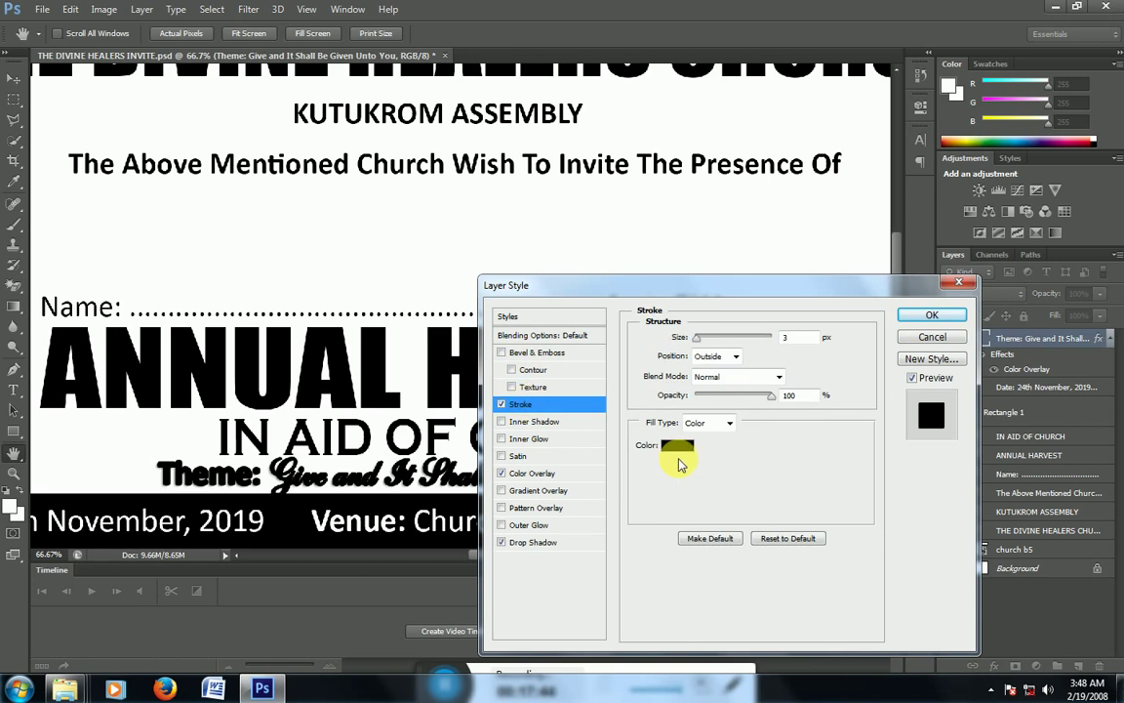
{"action": "left_click", "coordinate": [413, 238]}
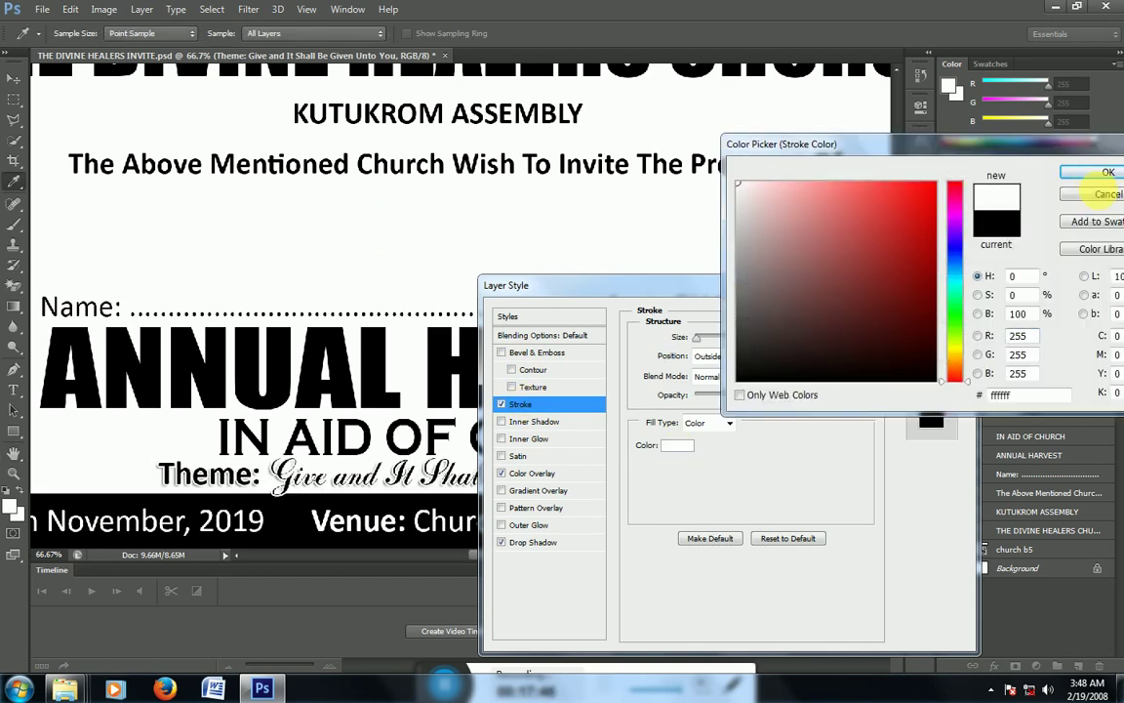
{"action": "left_click", "coordinate": [1097, 173]}
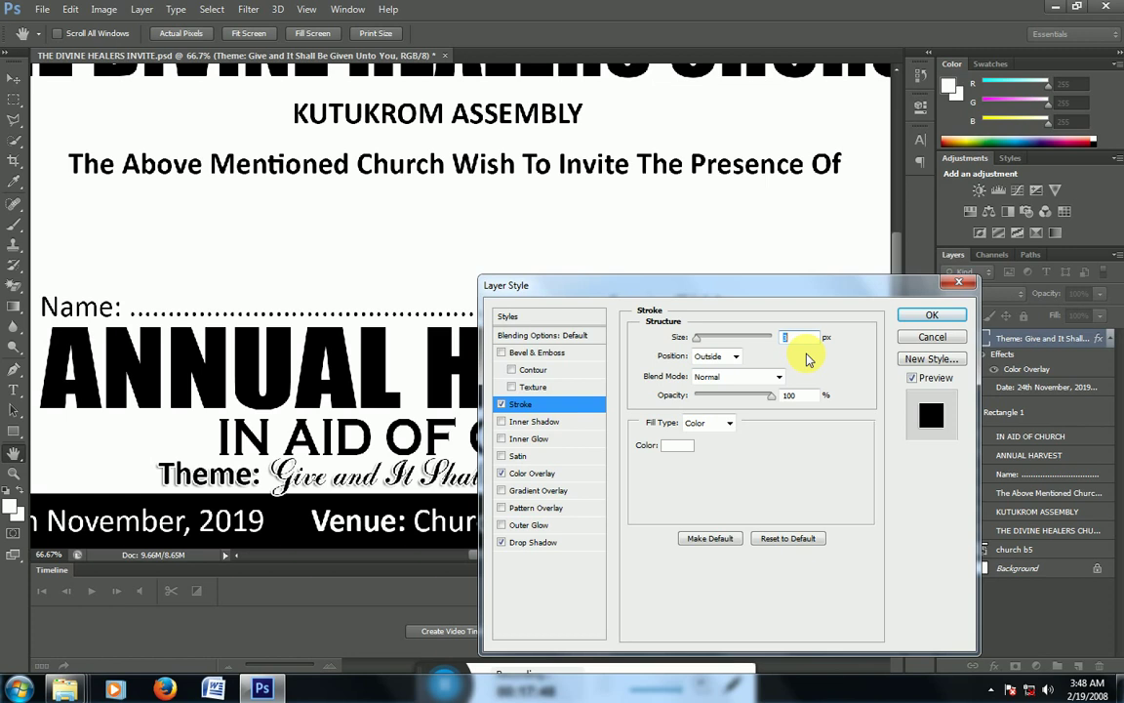
{"action": "left_click", "coordinate": [932, 314]}
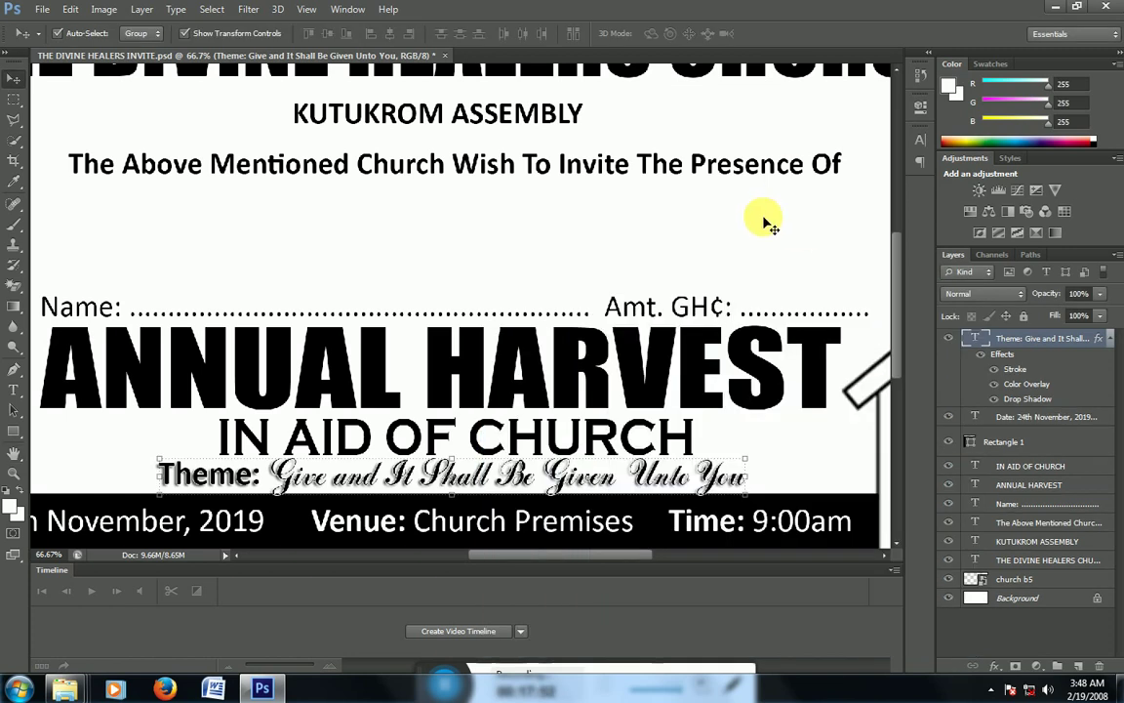
{"action": "key", "text": "ctrl+minus"}
{"action": "key", "text": "ctrl+minus"}
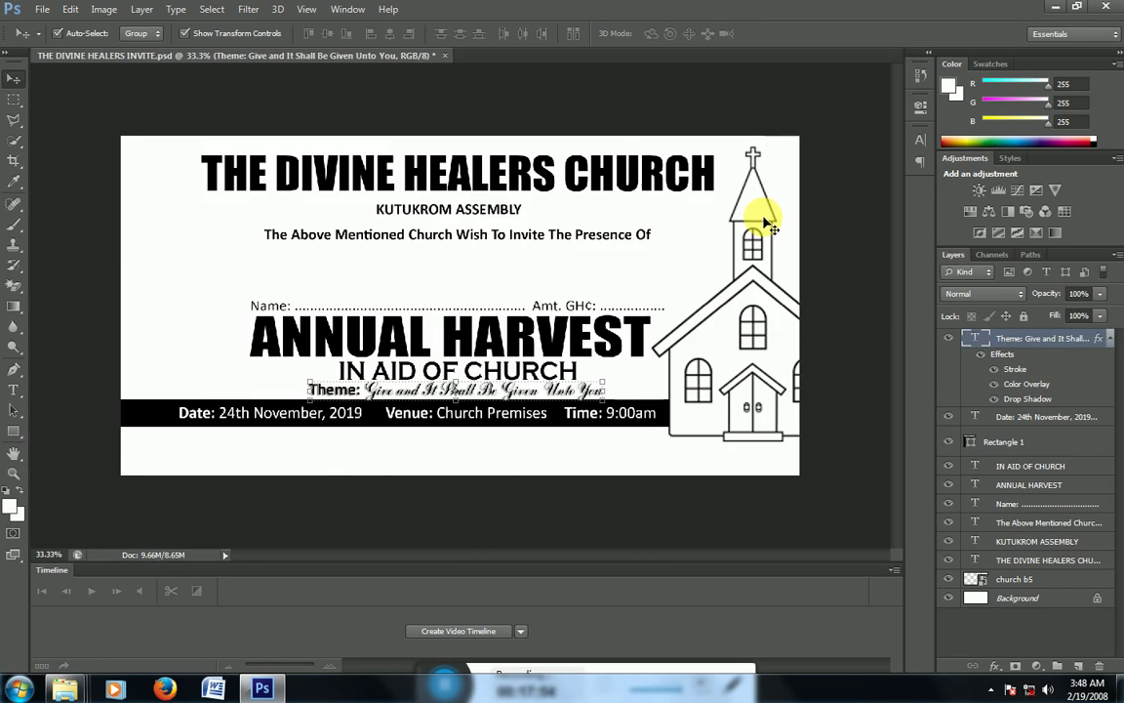
{"action": "key", "text": "ctrl+plus"}
{"action": "key", "text": "ctrl+minus"}
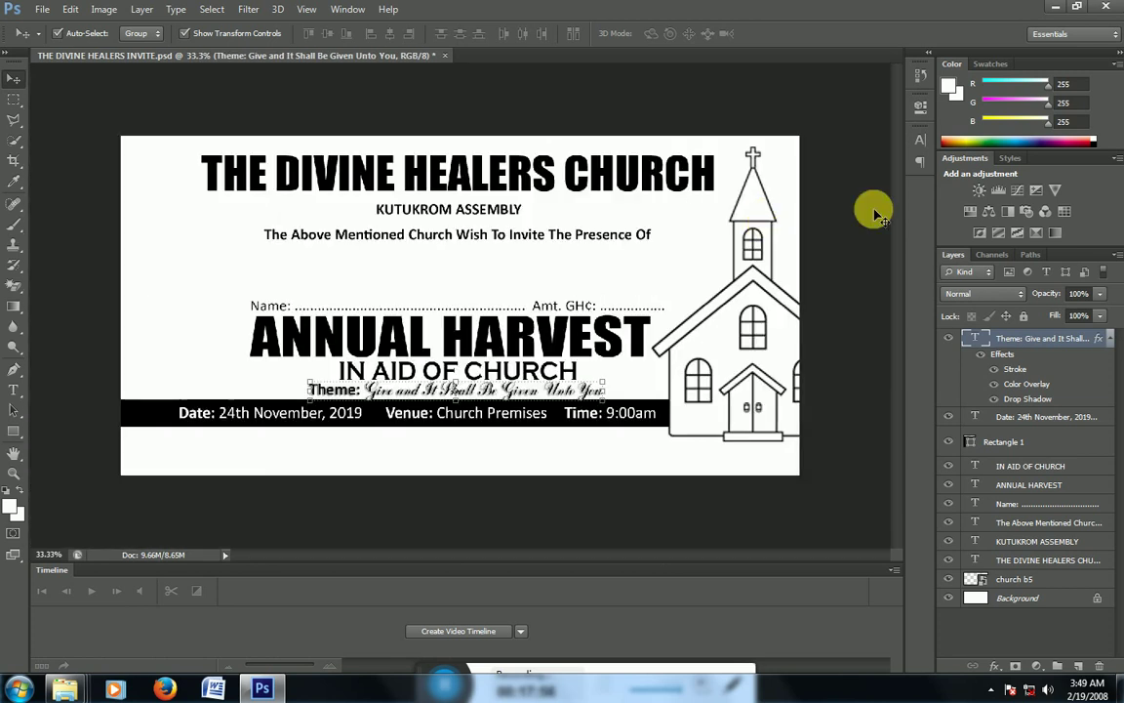
Start a new black text line at the lower left, below the date bar
{"action": "left_click", "coordinate": [823, 274]}
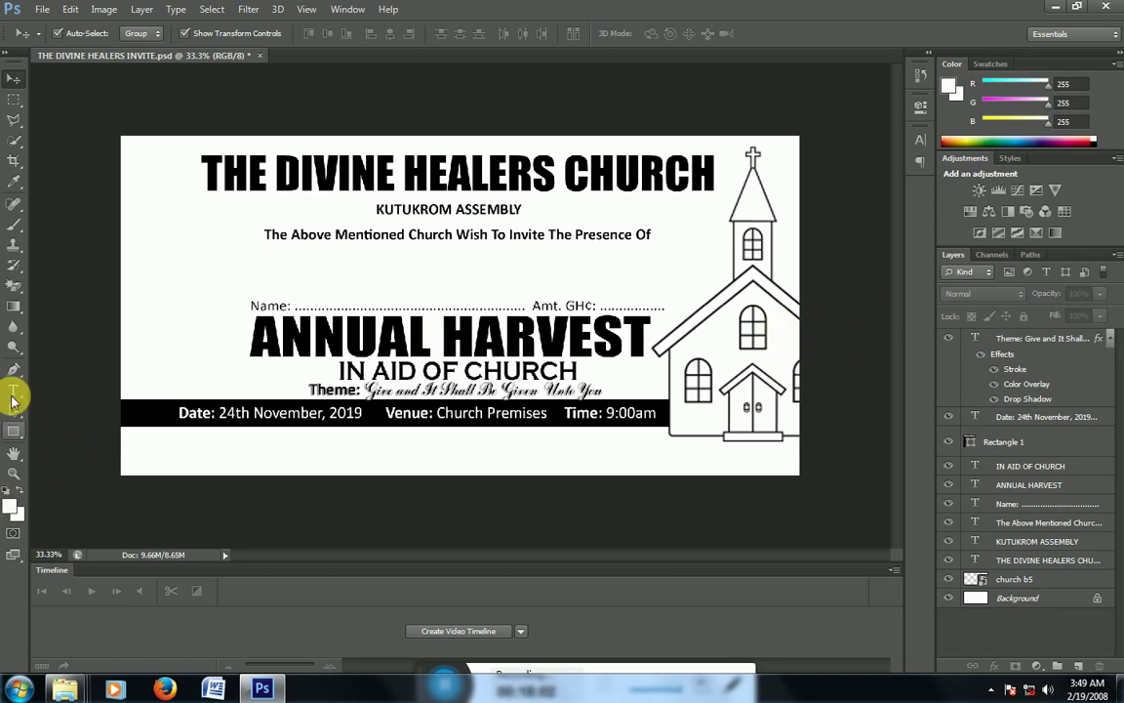
{"action": "left_click", "coordinate": [14, 389]}
{"action": "left_click", "coordinate": [171, 453]}
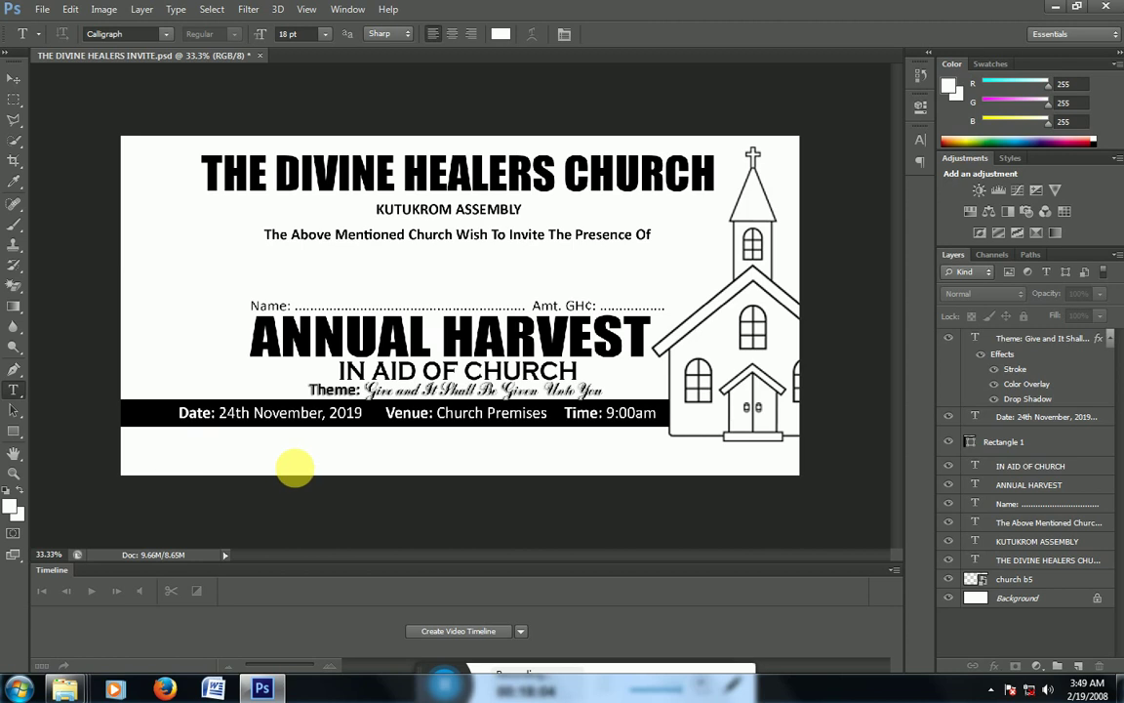
{"action": "left_click", "coordinate": [501, 34]}
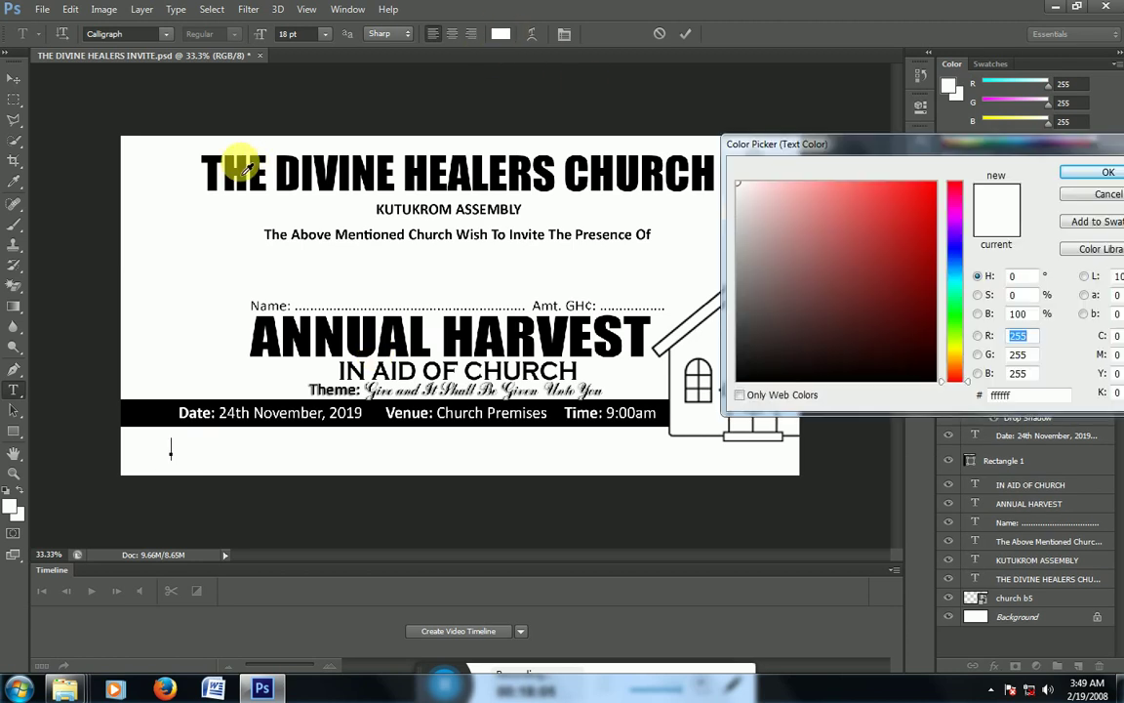
{"action": "left_click", "coordinate": [1073, 172]}
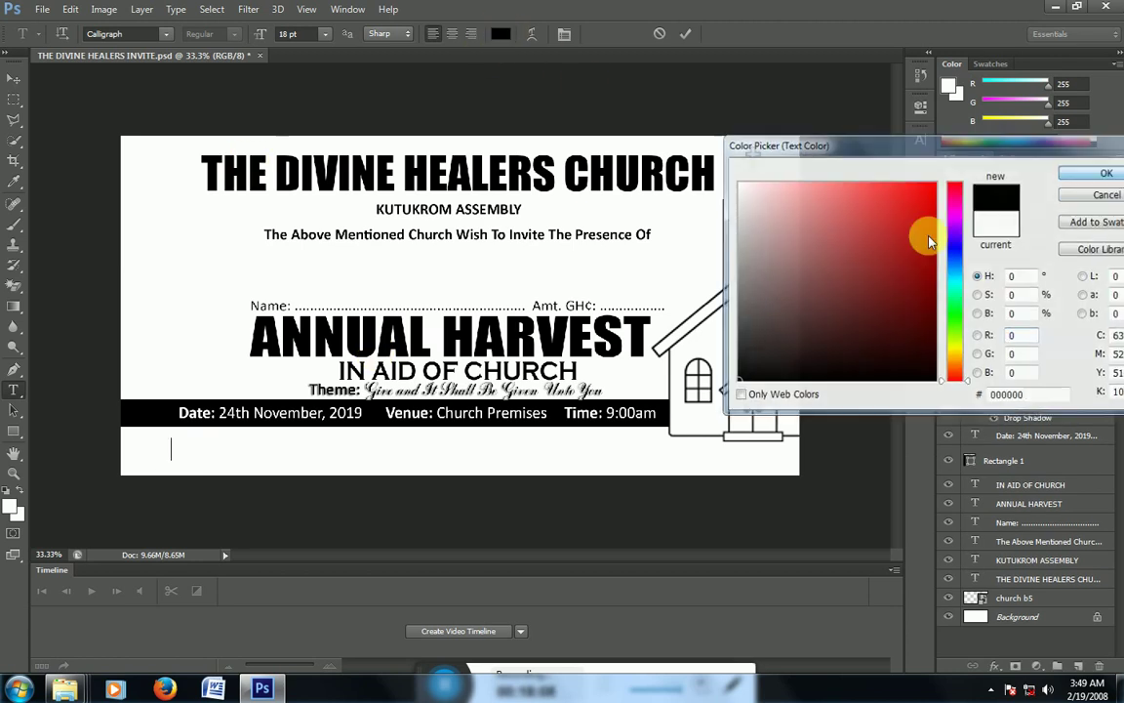
{"action": "type", "text": "dfa"}
{"action": "key", "text": "BackSpace"}
{"action": "key", "text": "BackSpace"}
{"action": "key", "text": "BackSpace"}
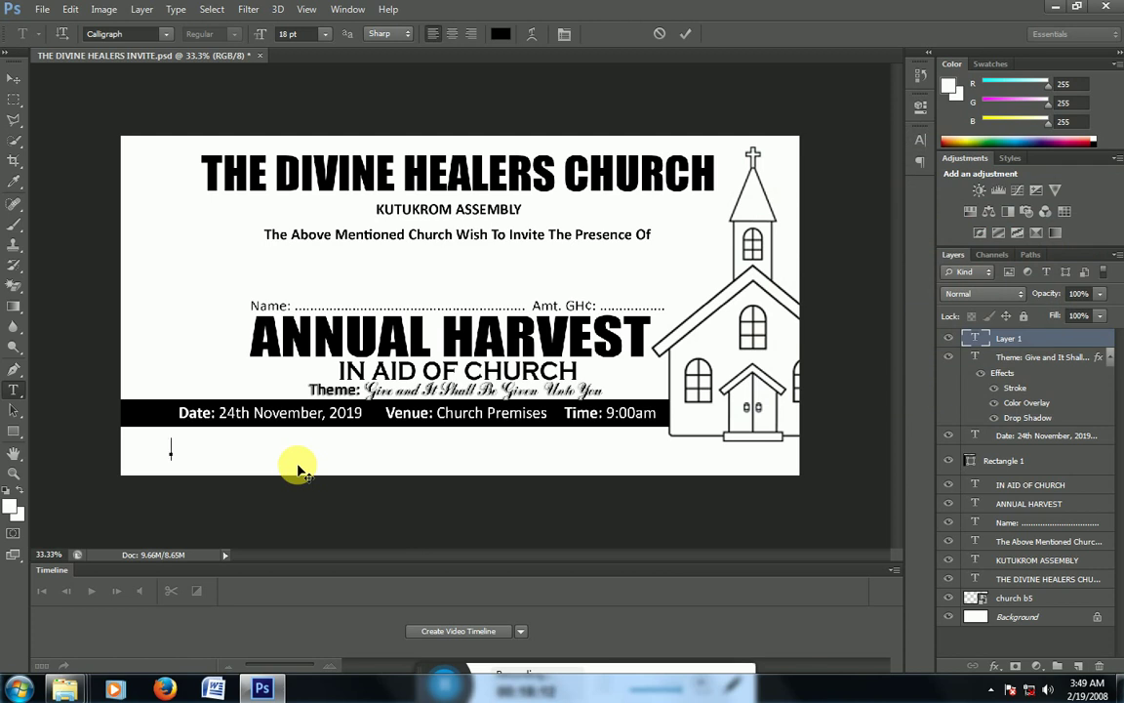
Switch the line's font to Calibri and type the pastor's name
{"action": "left_click", "coordinate": [117, 34]}
{"action": "type", "text": "Calibri"}
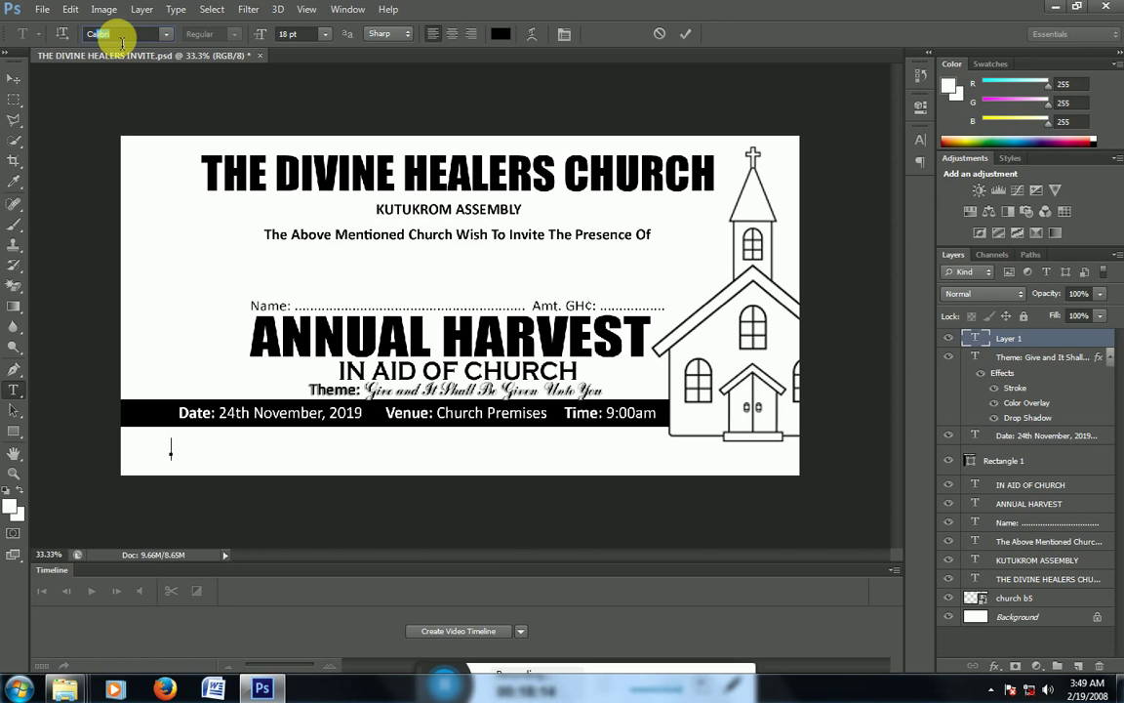
{"action": "key", "text": "Return"}
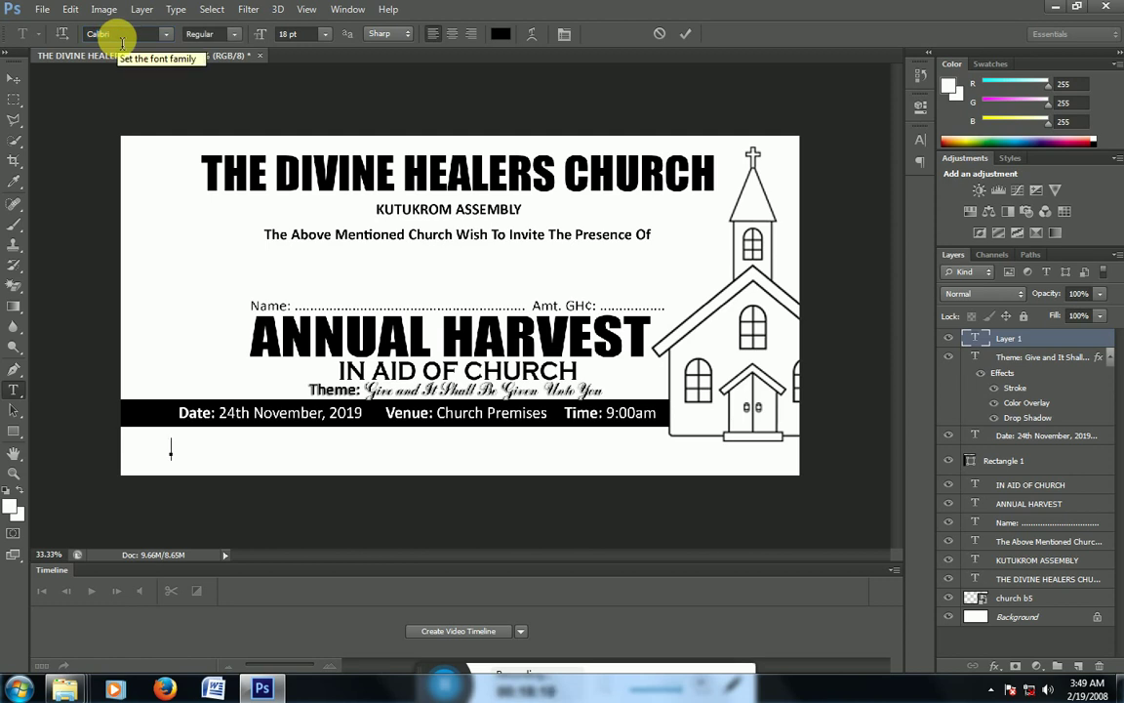
{"action": "type", "text": "Past"}
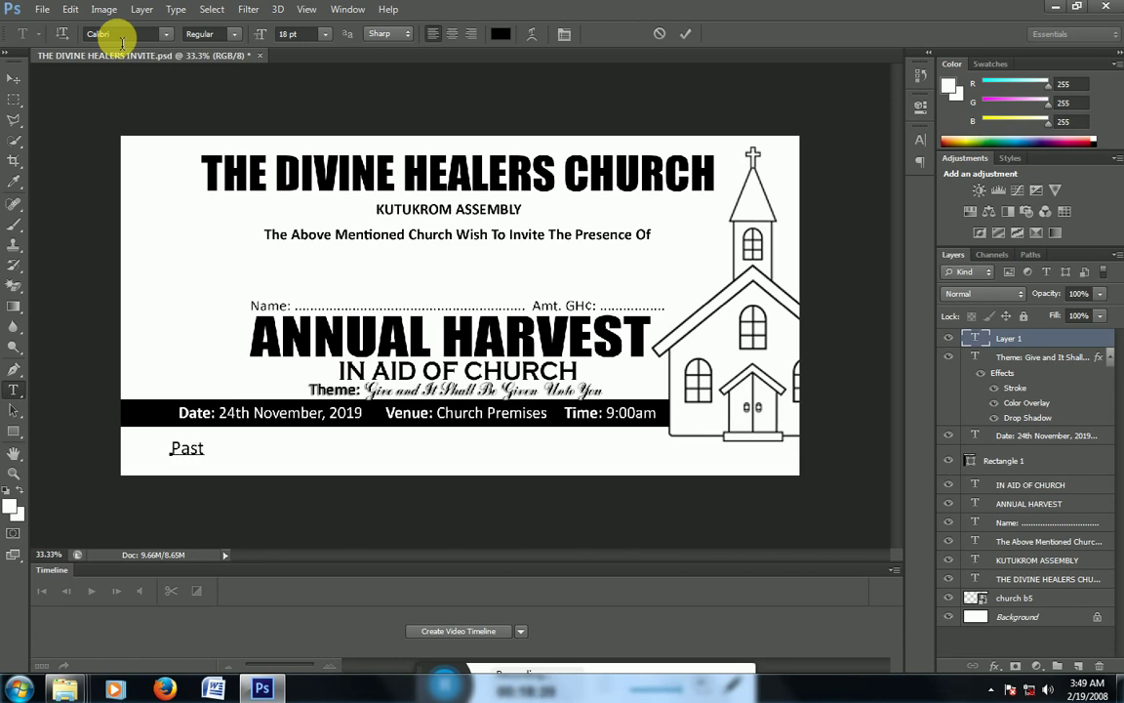
{"action": "type", "text": "or "}
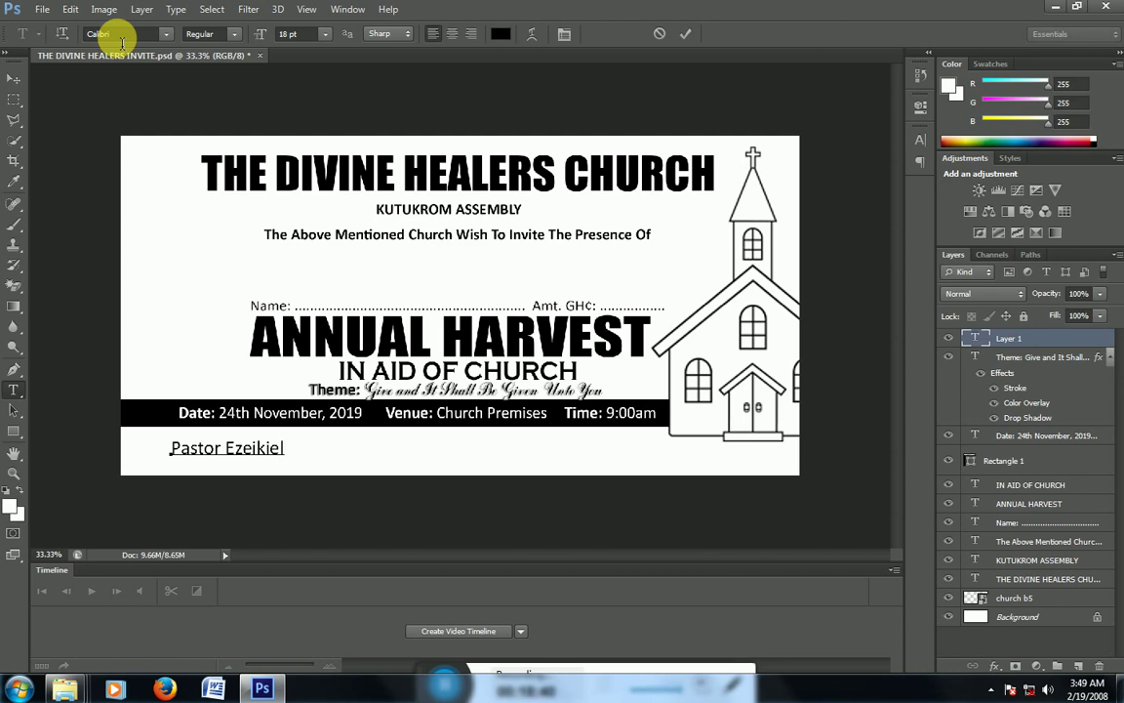
{"action": "key", "text": "Left"}
{"action": "key", "text": "Left"}
{"action": "key", "text": "Left"}
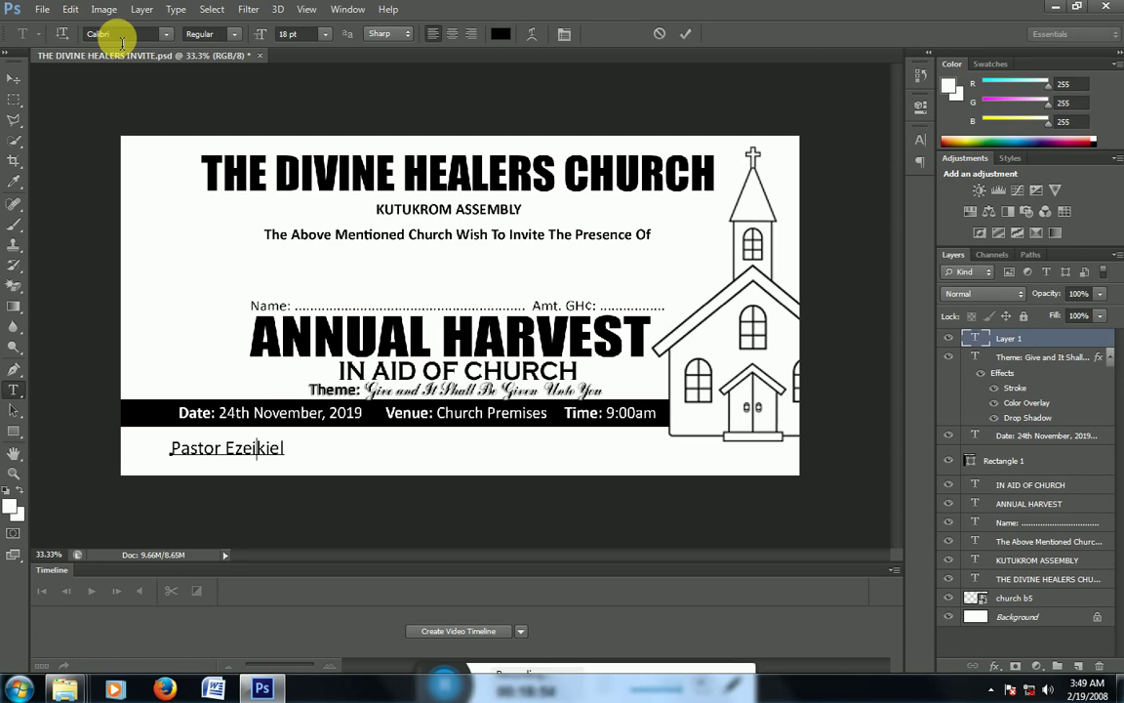
Correct the spelling of the pastor's name and add an '(Area Pastor)' line beneath it
{"action": "key", "text": "BackSpace"}
{"action": "key", "text": "BackSpace"}
{"action": "key", "text": "BackSpace"}
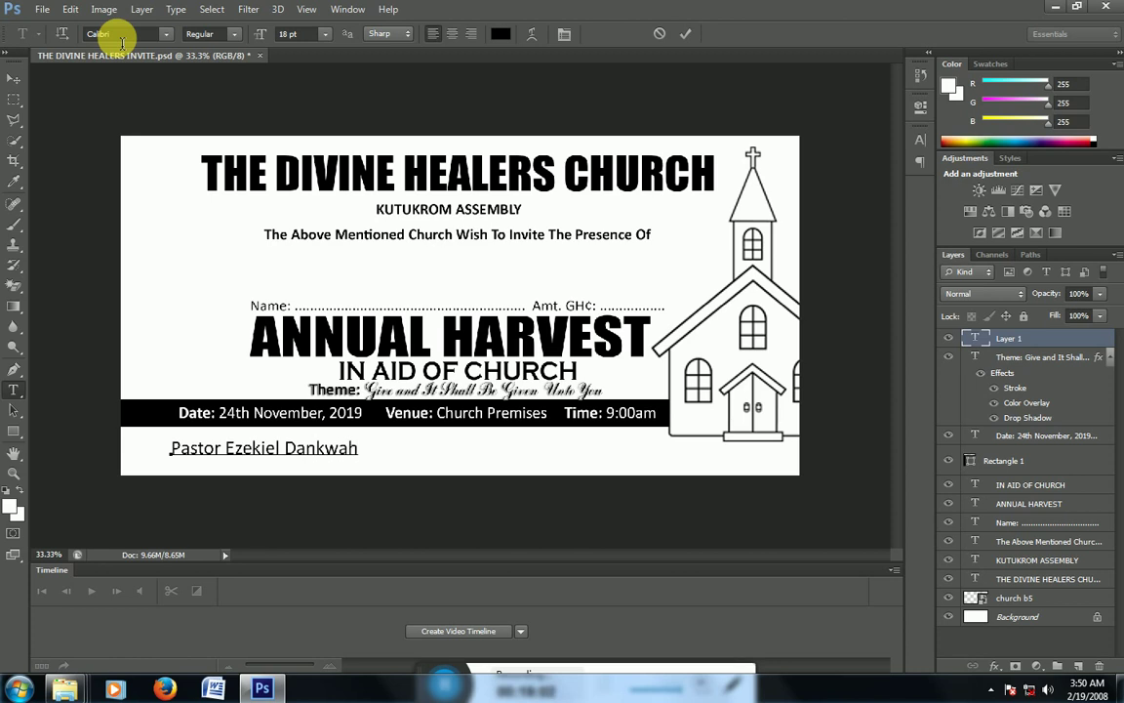
{"action": "key", "text": "Return"}
{"action": "type", "text": "()"}
{"action": "key", "text": "Left"}
{"action": "type", "text": "Area Pastor"}
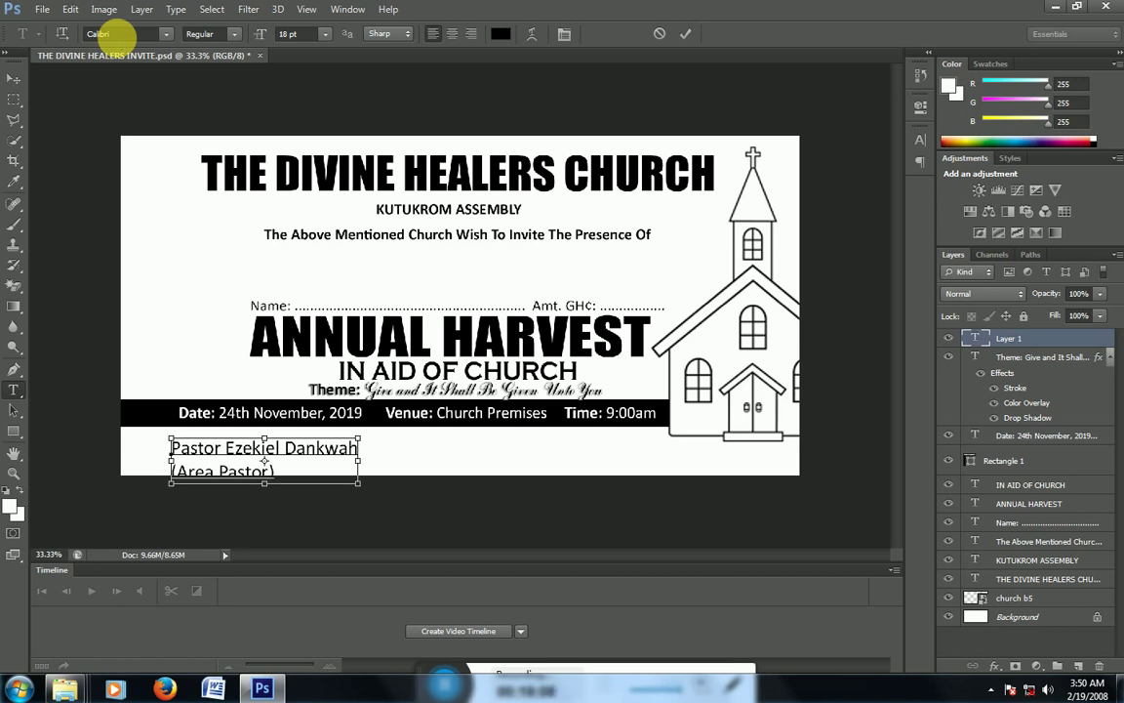
Give the signature 14 pt leading, centre it, and move it to the right
{"action": "key", "text": "ctrl+a"}
{"action": "left_click", "coordinate": [564, 33]}
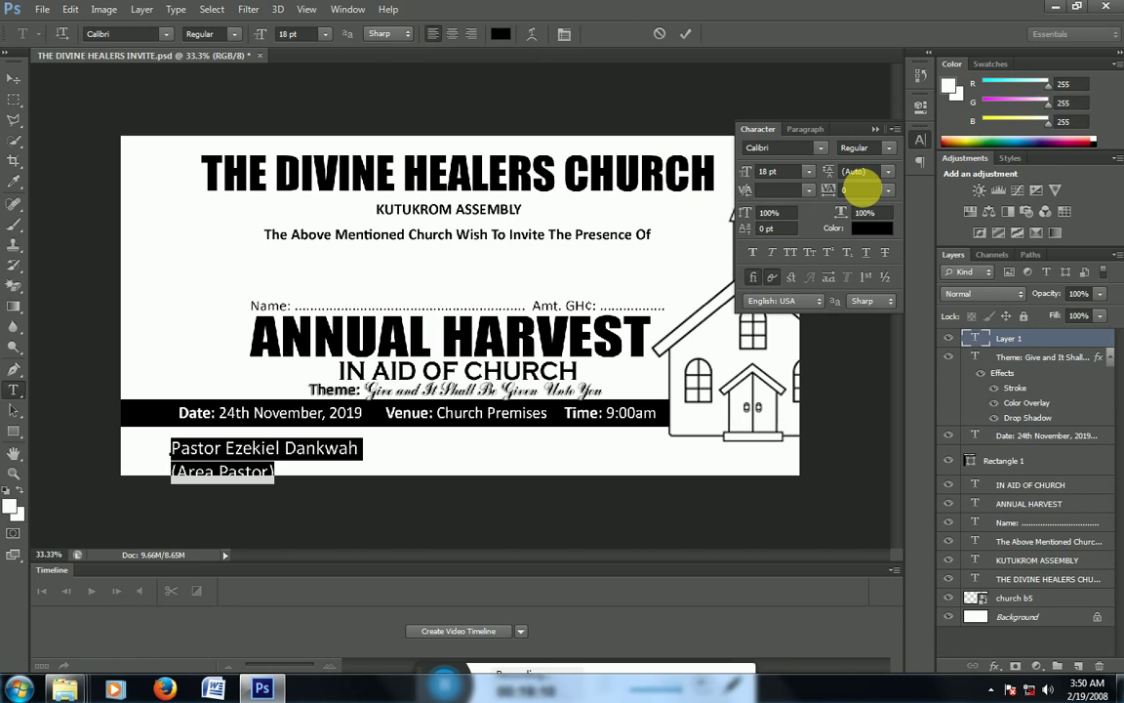
{"action": "left_click", "coordinate": [887, 171]}
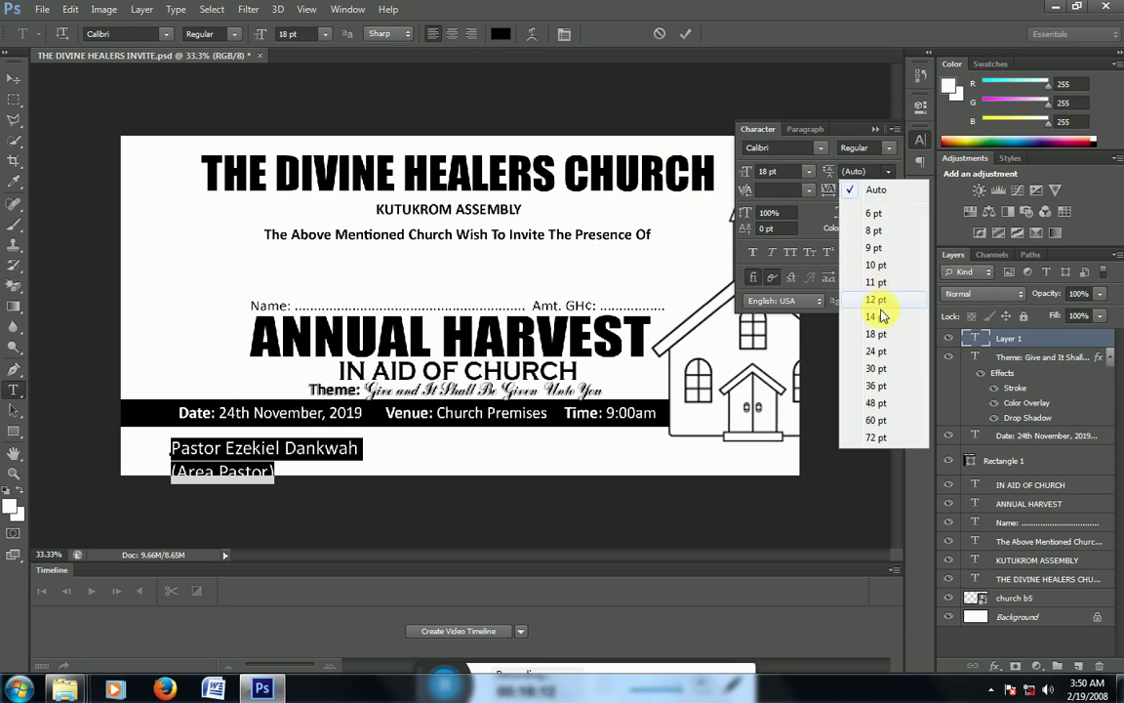
{"action": "left_click", "coordinate": [875, 299]}
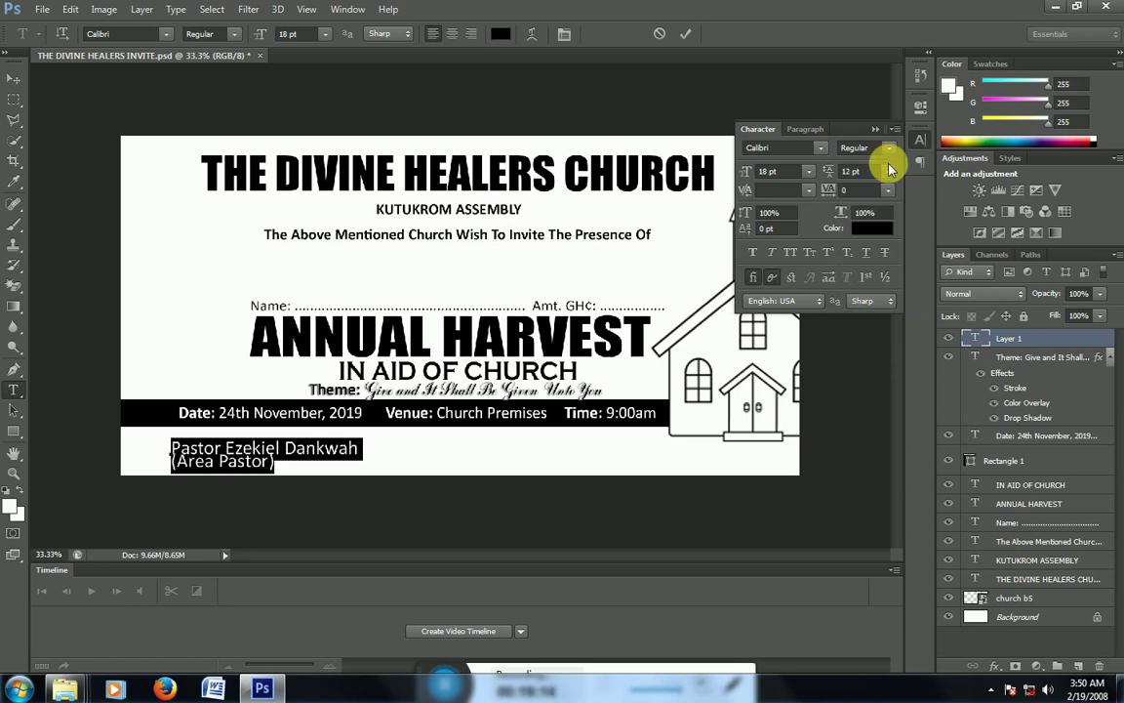
{"action": "left_click", "coordinate": [888, 171]}
{"action": "left_click", "coordinate": [883, 316]}
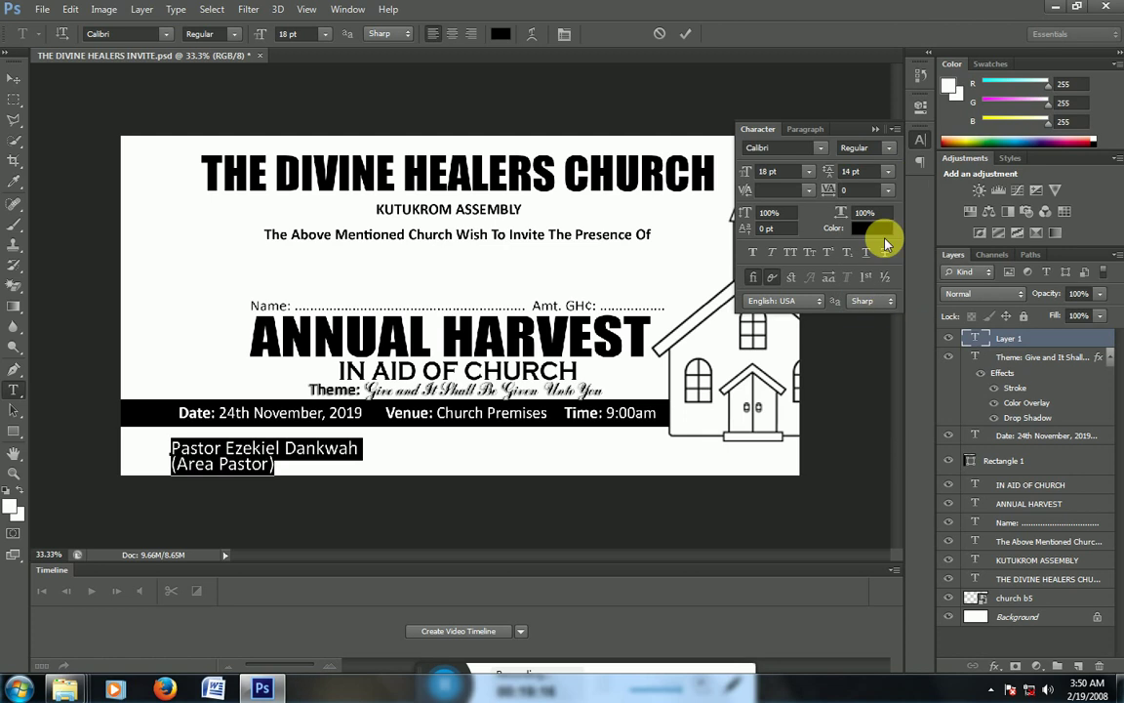
{"action": "left_click", "coordinate": [452, 33]}
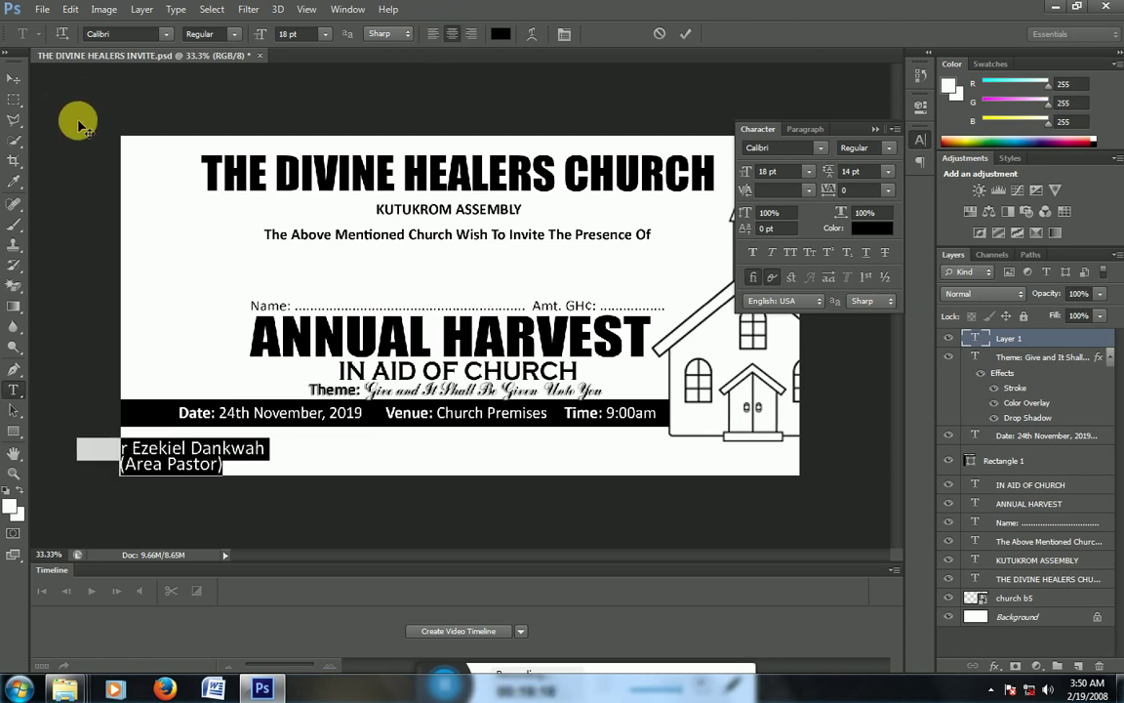
{"action": "left_click", "coordinate": [14, 77]}
{"action": "left_click_drag", "start_coordinate": [245, 453], "coordinate": [306, 448]}
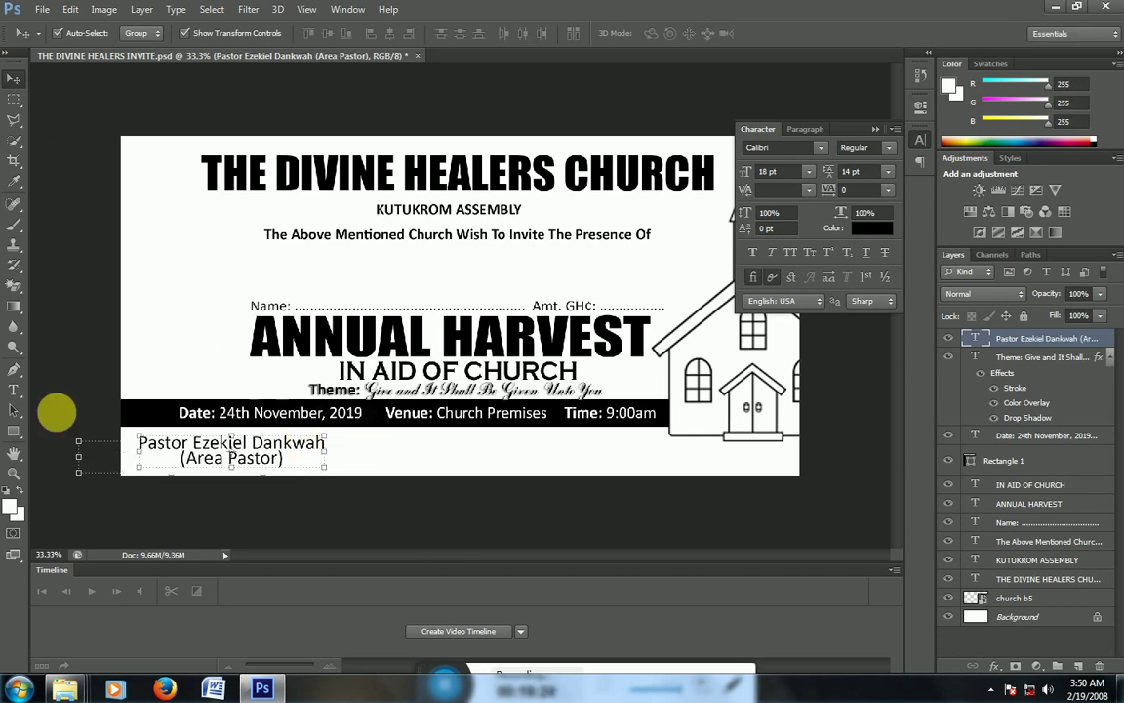
Append '(Luke 6:38)' to the theme line and nudge the line slightly left
{"action": "left_click", "coordinate": [13, 389]}
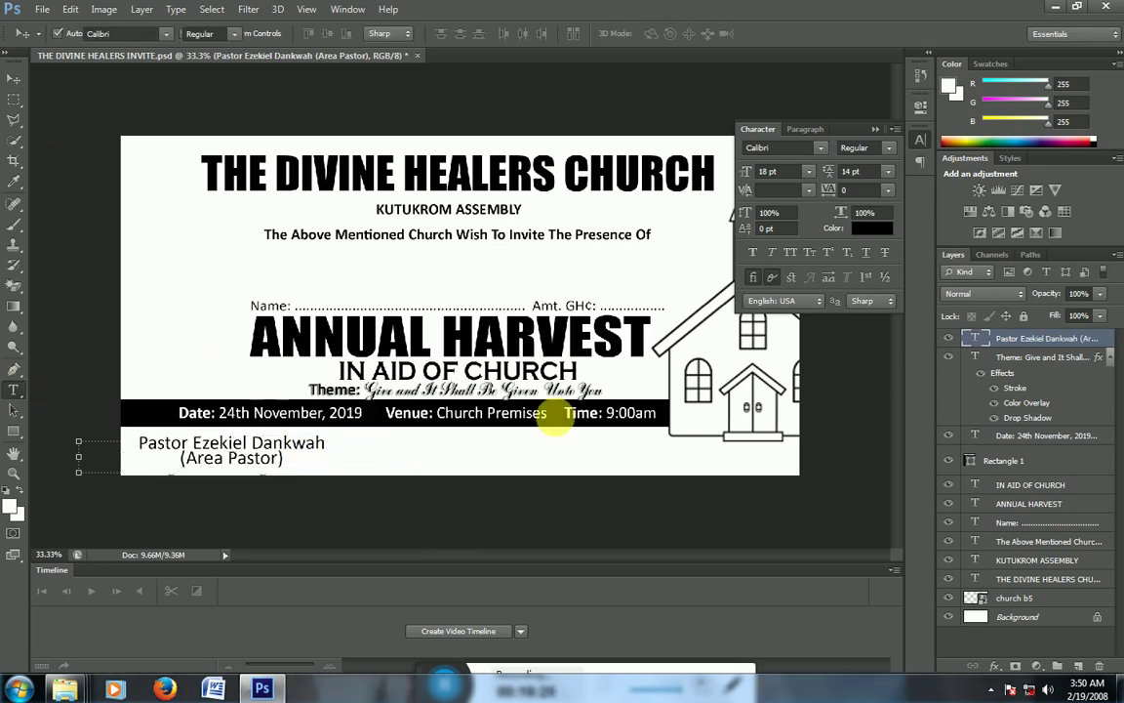
{"action": "left_click", "coordinate": [660, 383]}
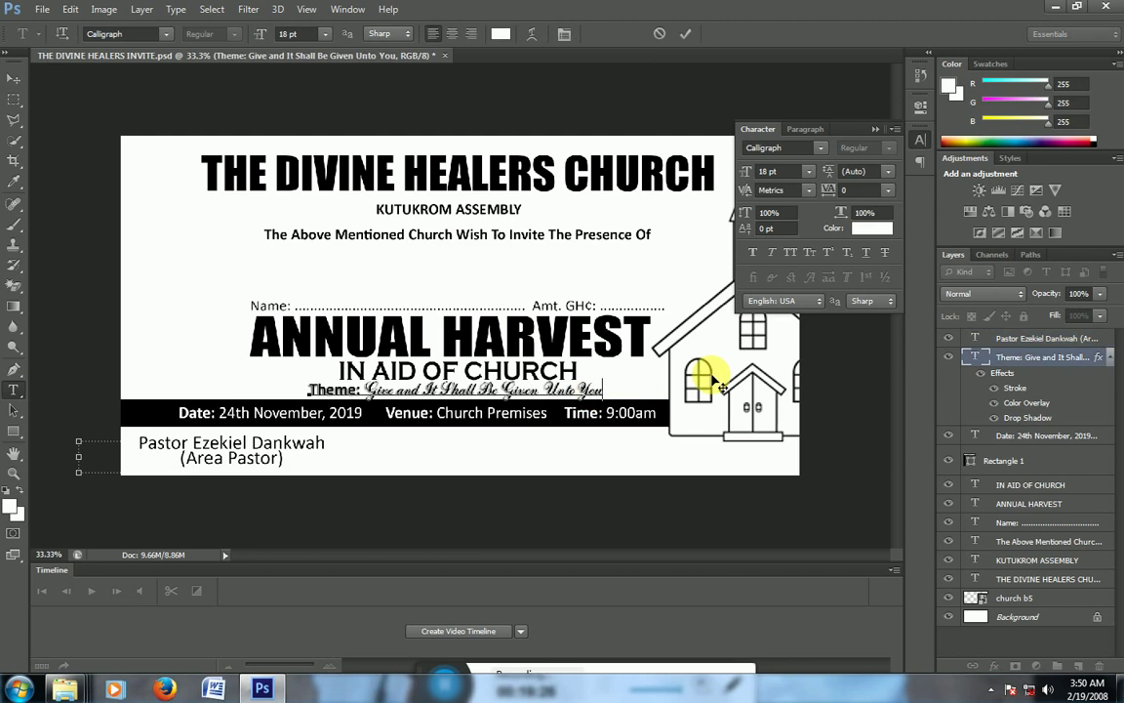
{"action": "type", "text": "()"}
{"action": "type", "text": "Luke "}
{"action": "type", "text": "6:"}
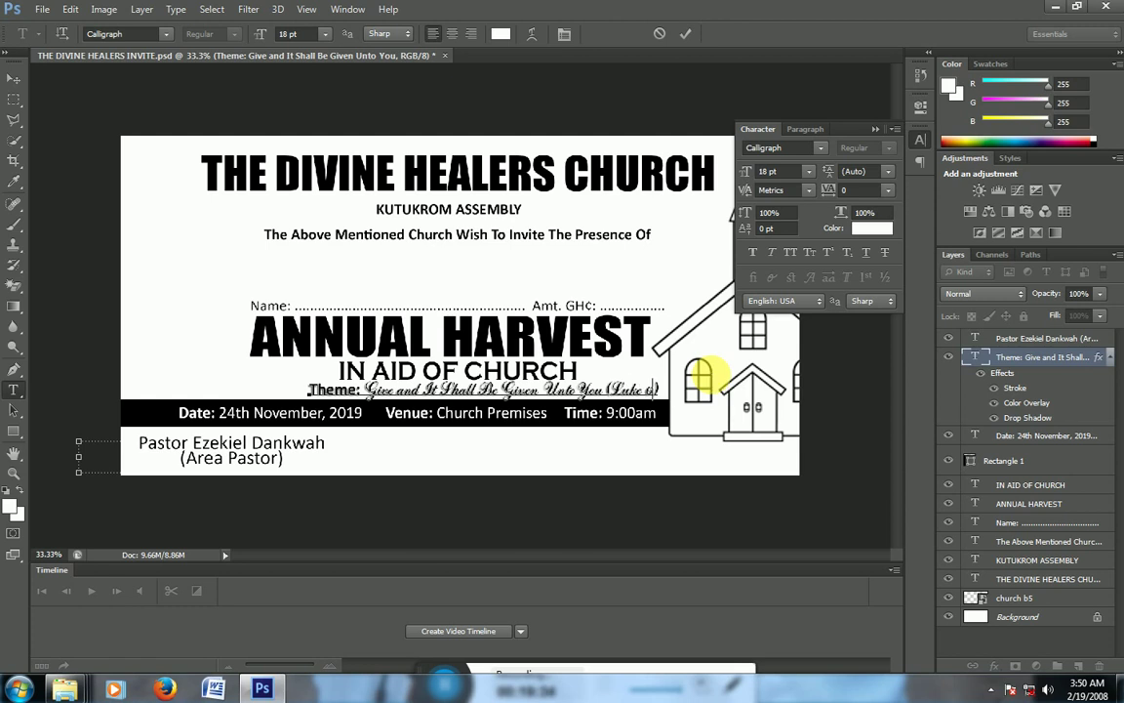
{"action": "type", "text": "38"}
{"action": "left_click", "coordinate": [14, 80]}
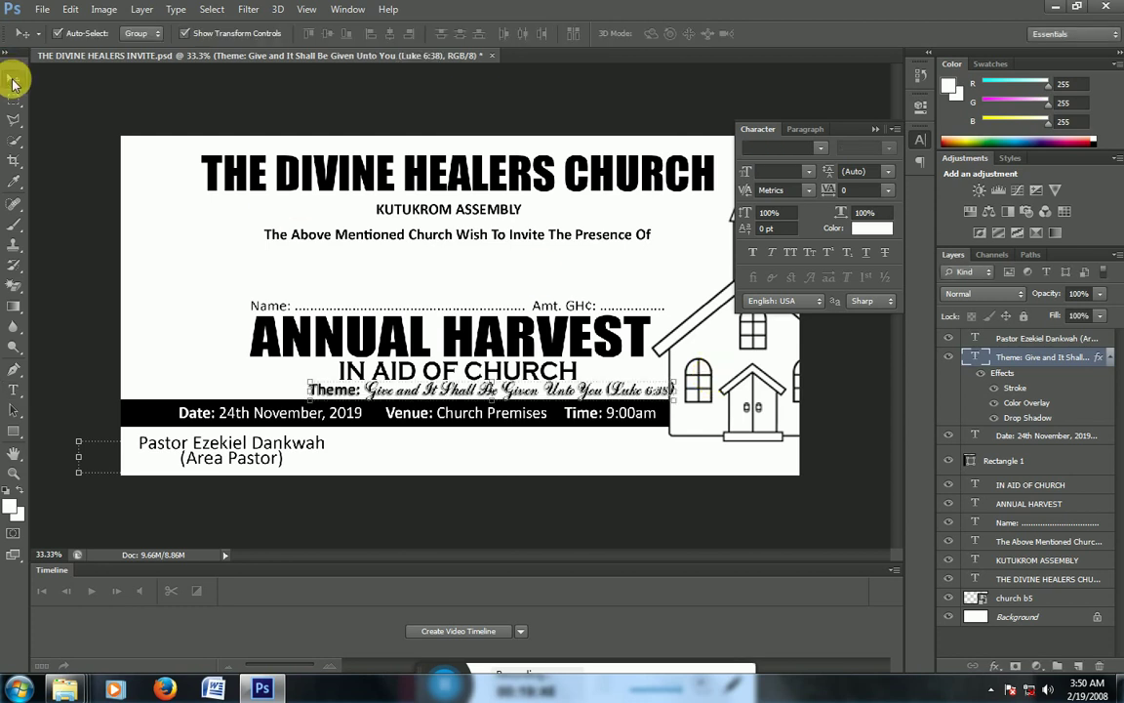
{"action": "key", "text": "shift+Left"}
{"action": "key", "text": "shift+Left"}
{"action": "key", "text": "shift+Left"}
{"action": "key", "text": "shift+Left"}
{"action": "key", "text": "shift+Left"}
{"action": "key", "text": "shift+Left"}
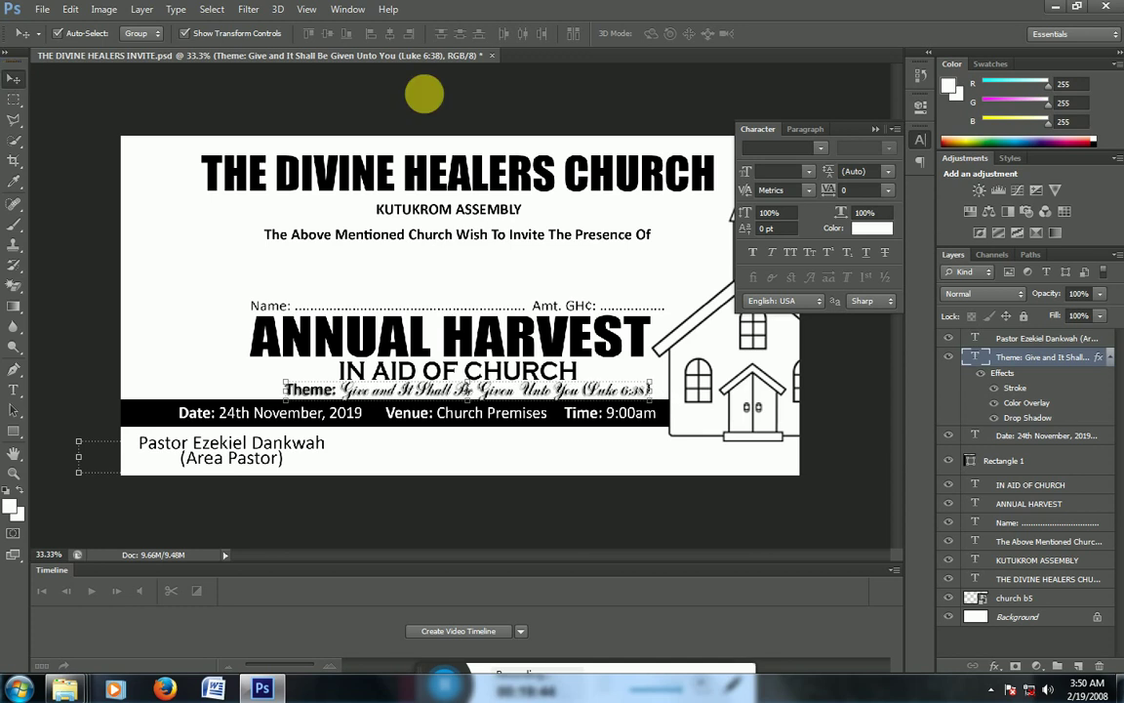
{"action": "left_click", "coordinate": [875, 129]}
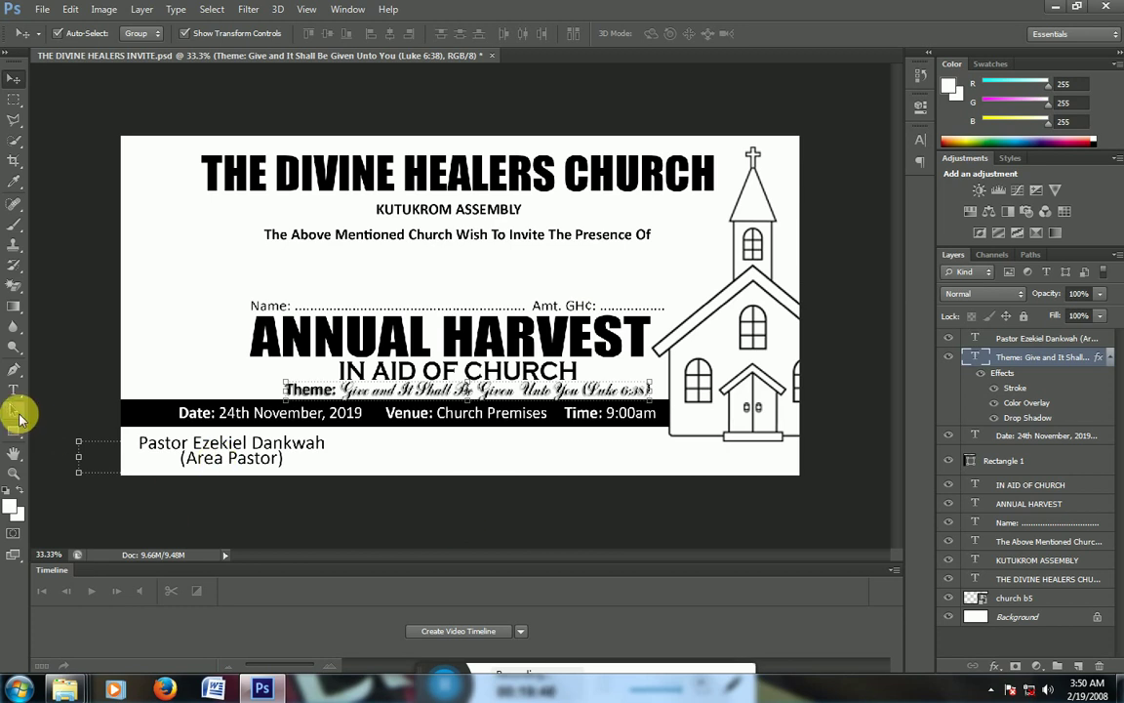
Make the pastor's name line Bold and reposition his signature block
{"action": "left_click", "coordinate": [13, 389]}
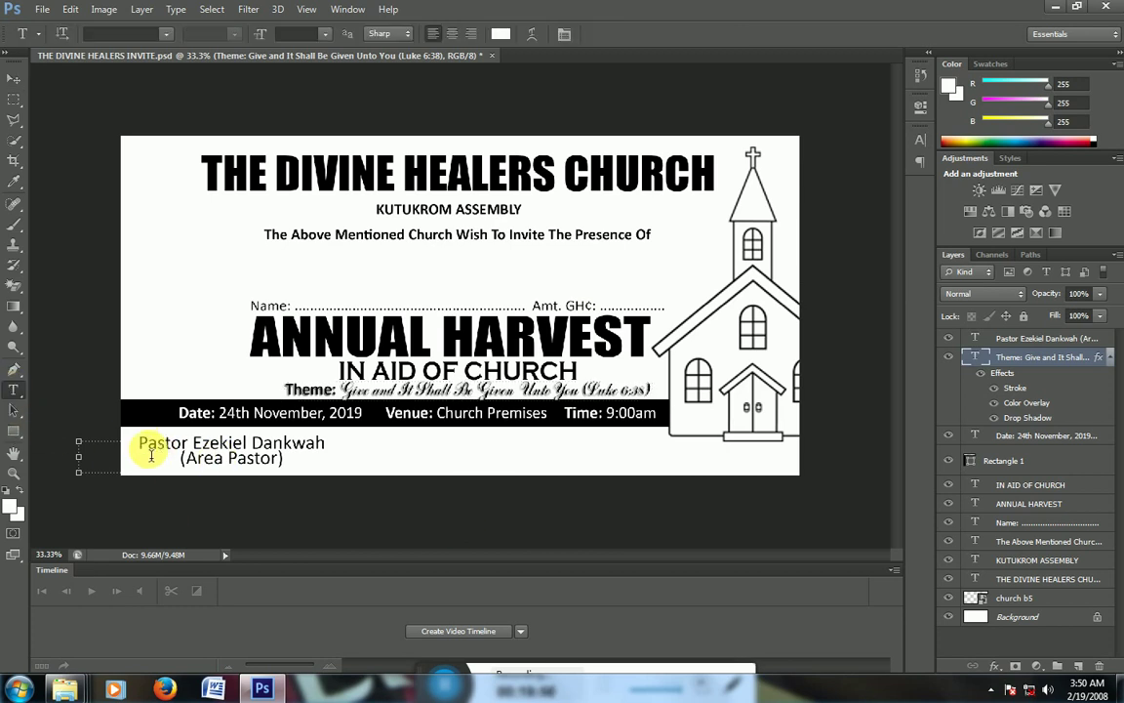
{"action": "left_click", "coordinate": [161, 449]}
{"action": "left_click_drag", "start_coordinate": [93, 449], "coordinate": [336, 447]}
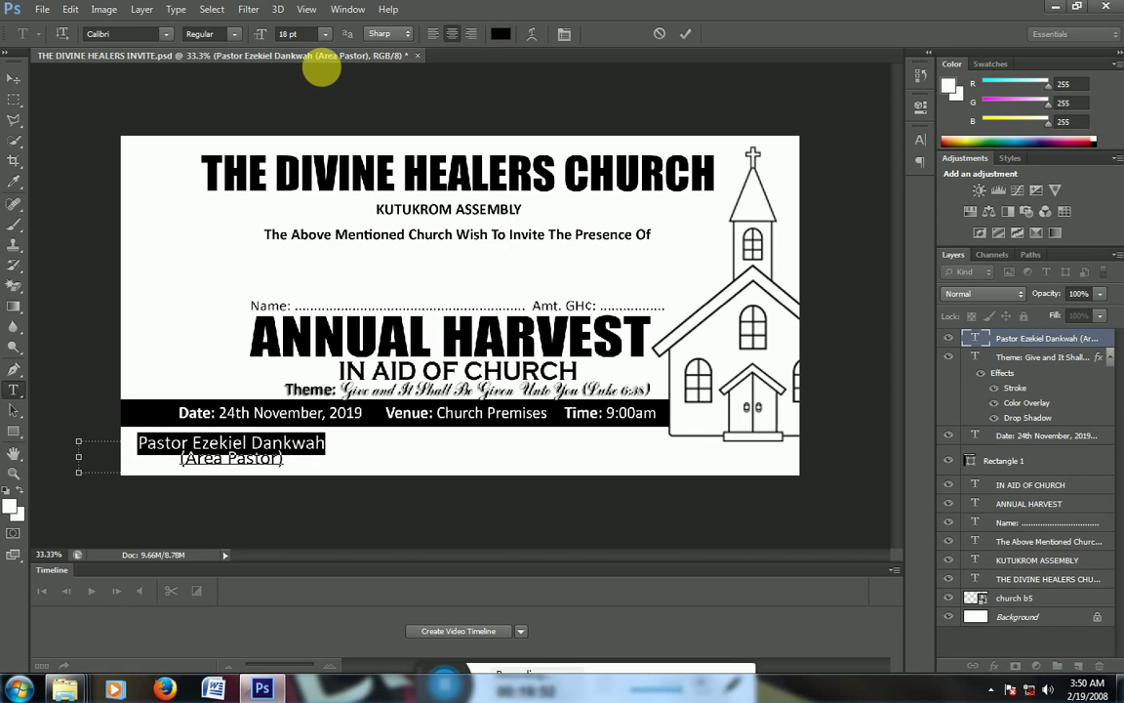
{"action": "left_click", "coordinate": [211, 33]}
{"action": "left_click", "coordinate": [230, 82]}
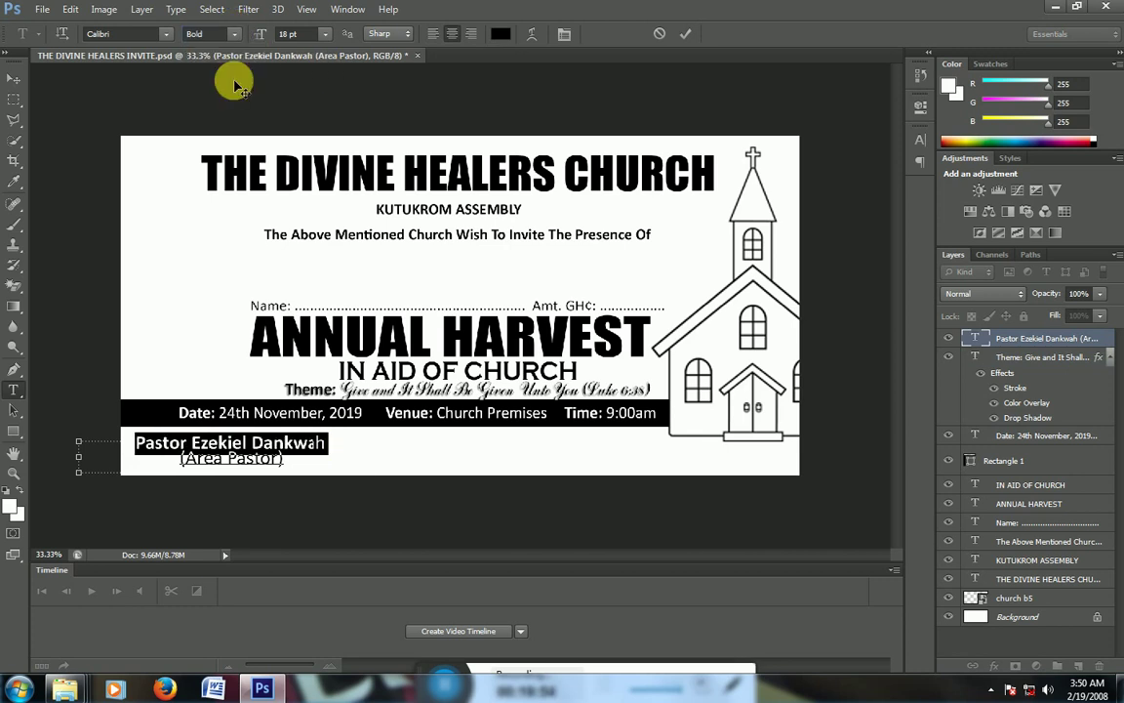
{"action": "left_click", "coordinate": [15, 78]}
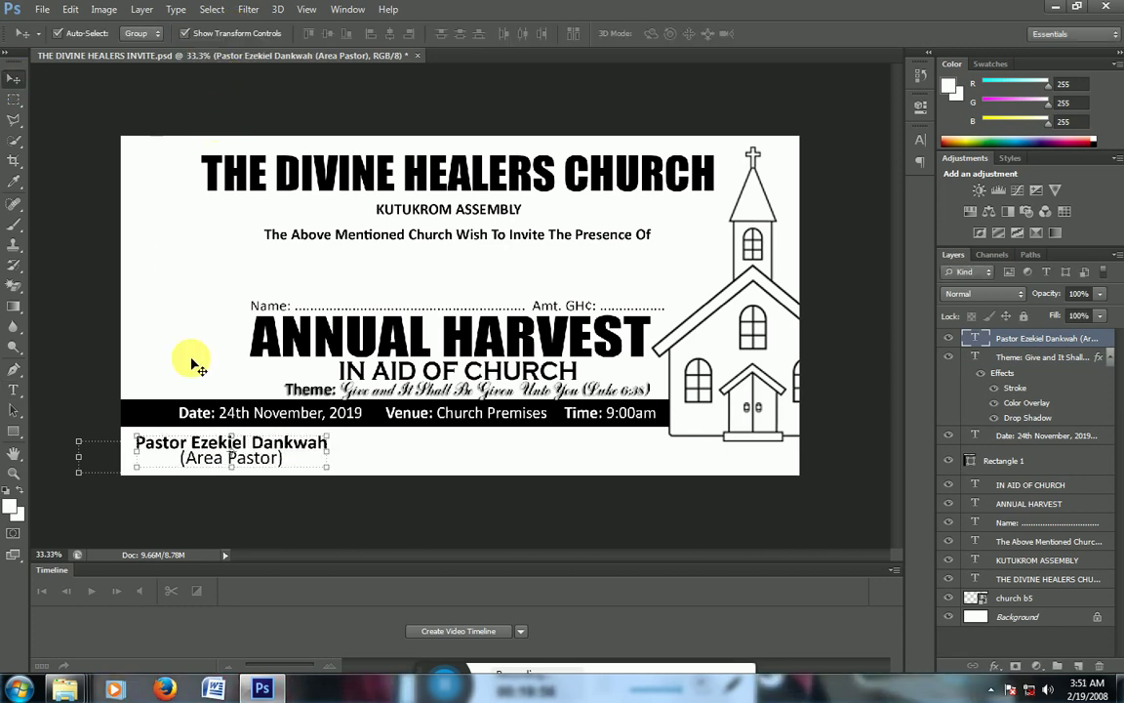
{"action": "left_click_drag", "start_coordinate": [262, 451], "coordinate": [313, 457]}
{"action": "left_click_drag", "start_coordinate": [313, 458], "coordinate": [550, 461]}
In the copied signature, enter the elder's name and change the title to 'Assistant Pastor'
{"action": "left_click", "coordinate": [14, 390]}
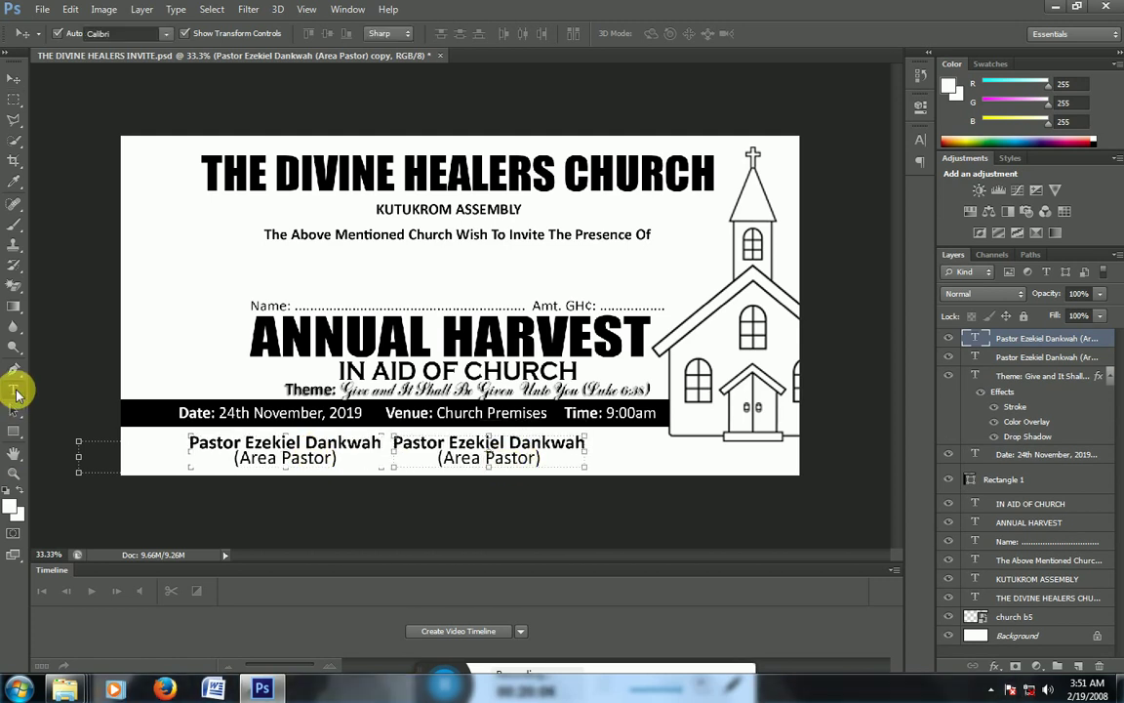
{"action": "left_click", "coordinate": [585, 443]}
{"action": "left_click_drag", "start_coordinate": [592, 442], "coordinate": [393, 448]}
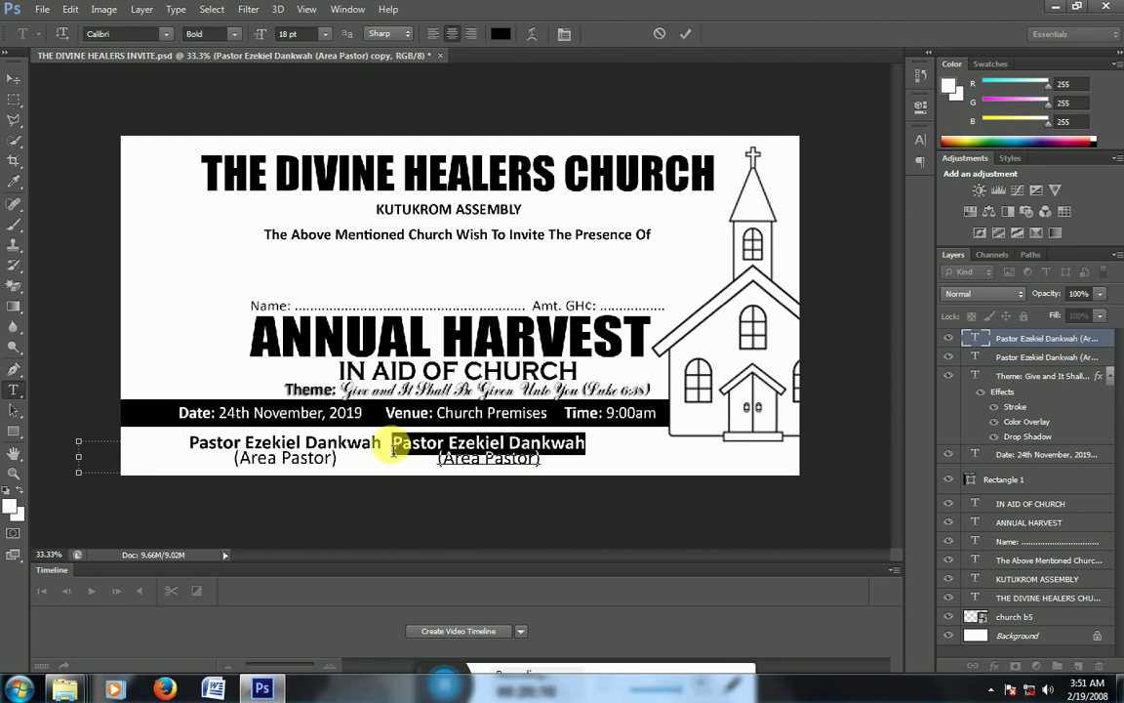
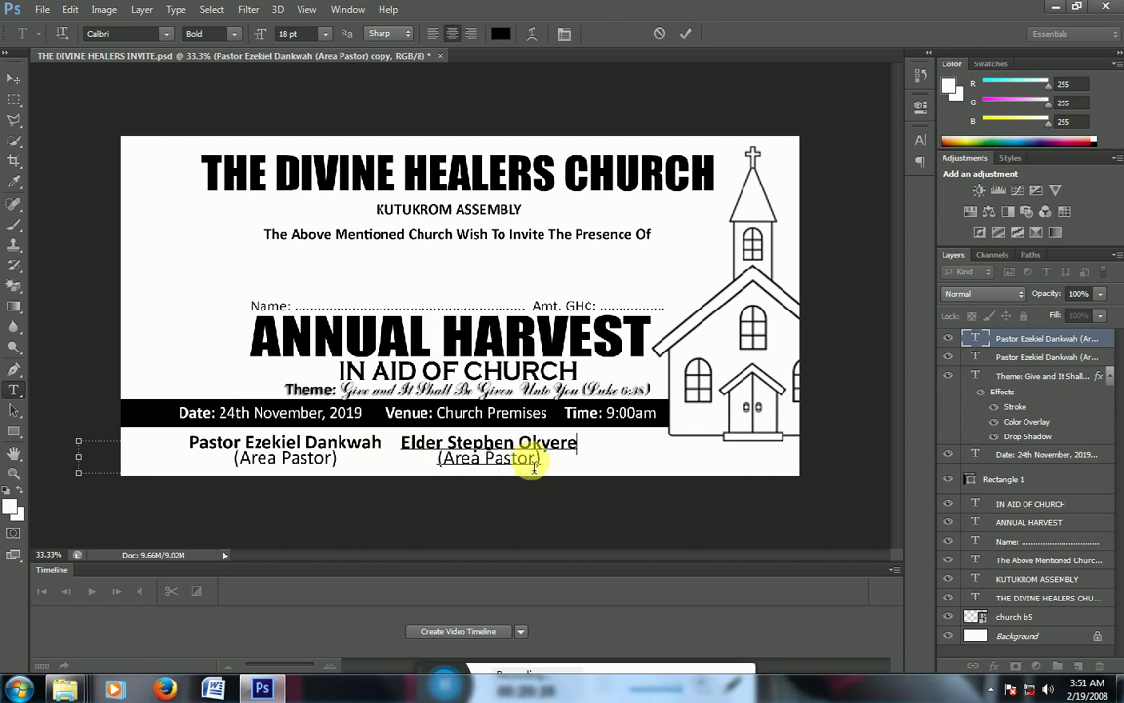
{"action": "left_click_drag", "start_coordinate": [536, 471], "coordinate": [441, 462]}
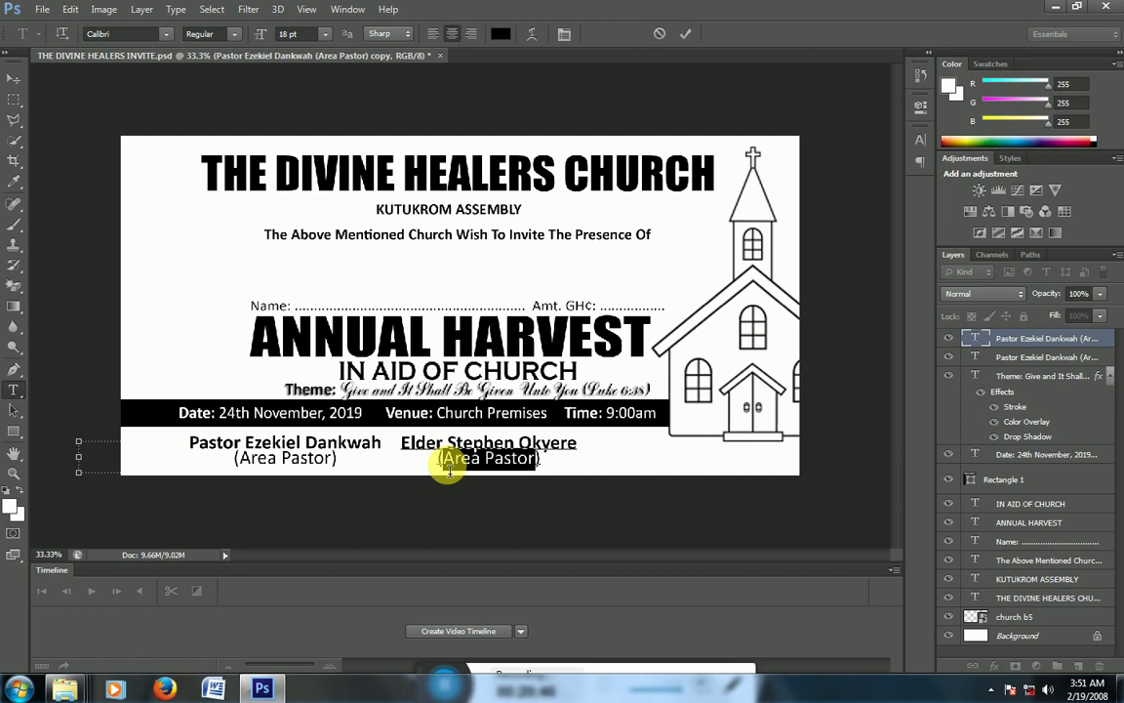
{"action": "type", "text": "E"}
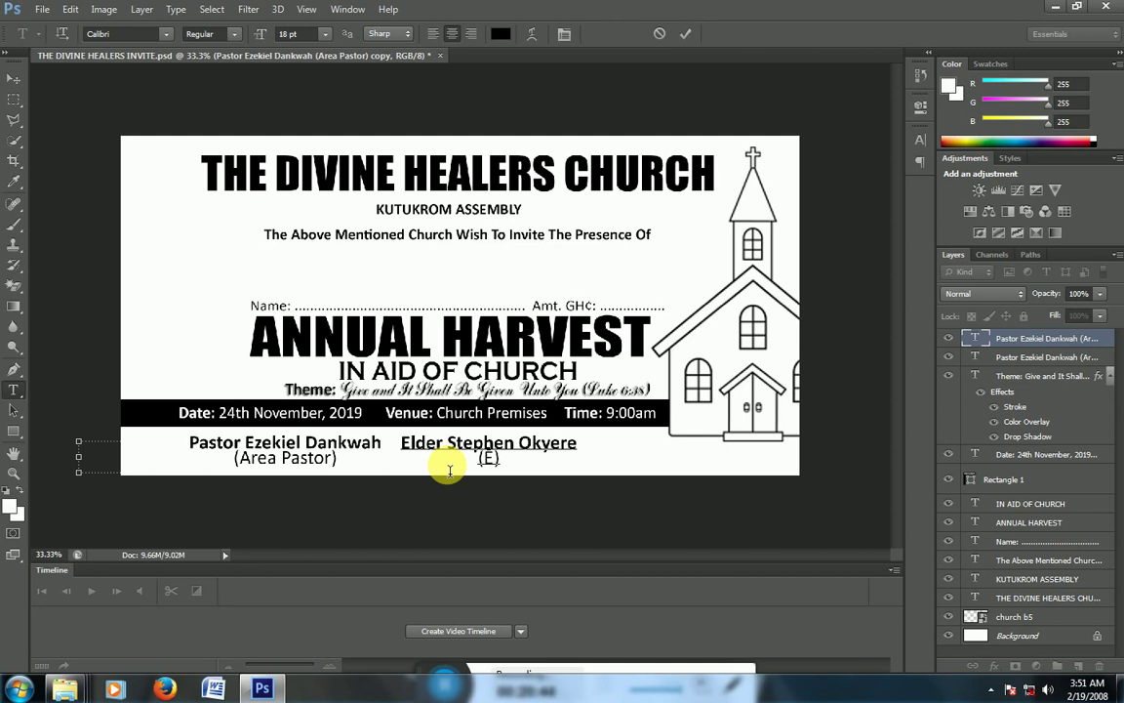
{"action": "type", "text": "lder"}
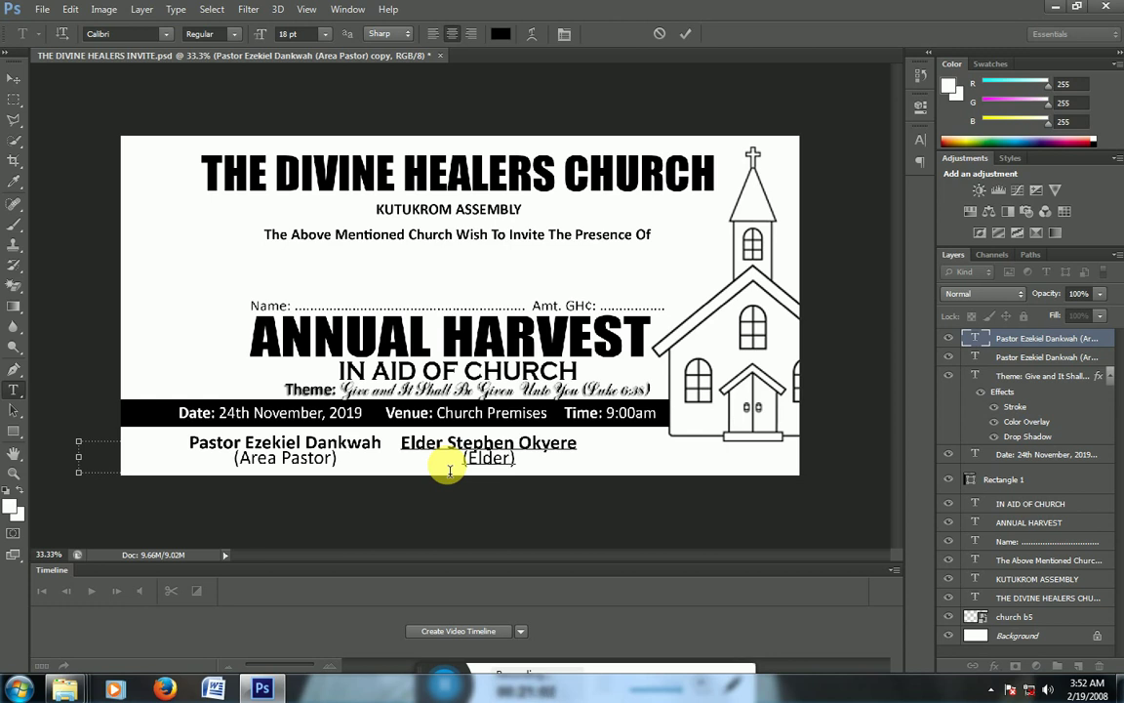
{"action": "key", "text": "BackSpace"}
{"action": "key", "text": "BackSpace"}
{"action": "key", "text": "BackSpace"}
{"action": "key", "text": "BackSpace"}
{"action": "key", "text": "BackSpace"}
{"action": "type", "text": "Assistant"}
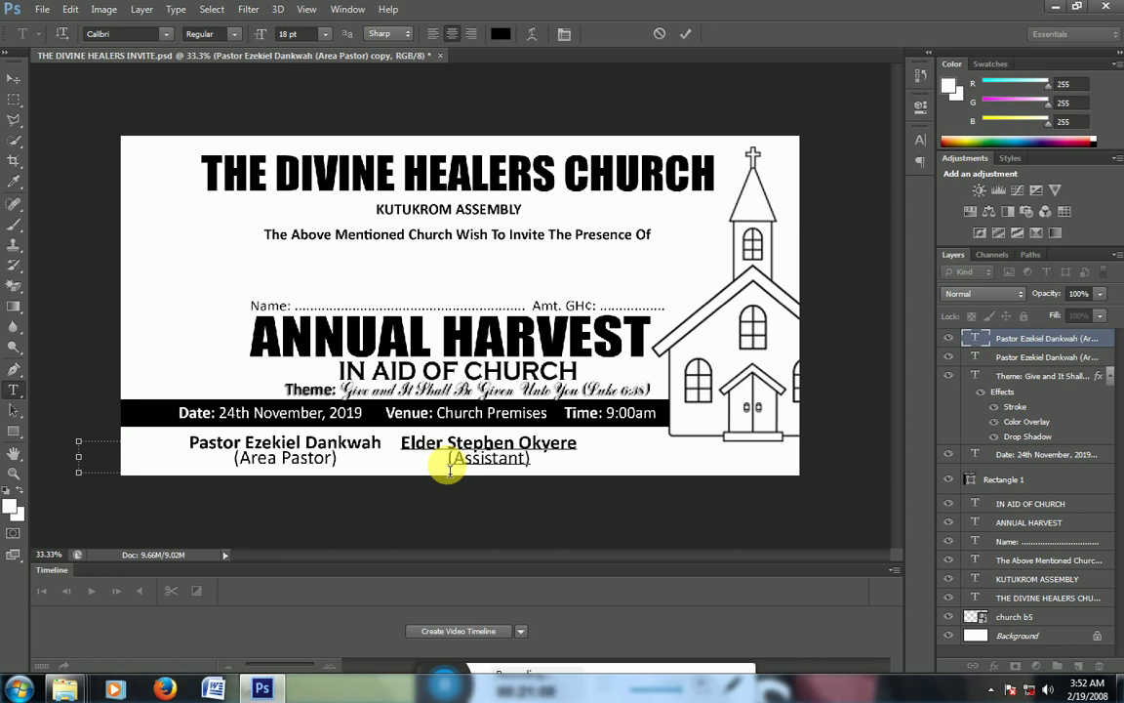
{"action": "type", "text": " Pastor"}
Duplicate the Assistant Pastor signature and move the copy to the card's right side
{"action": "left_click", "coordinate": [11, 82]}
{"action": "key", "text": "ctrl+j"}
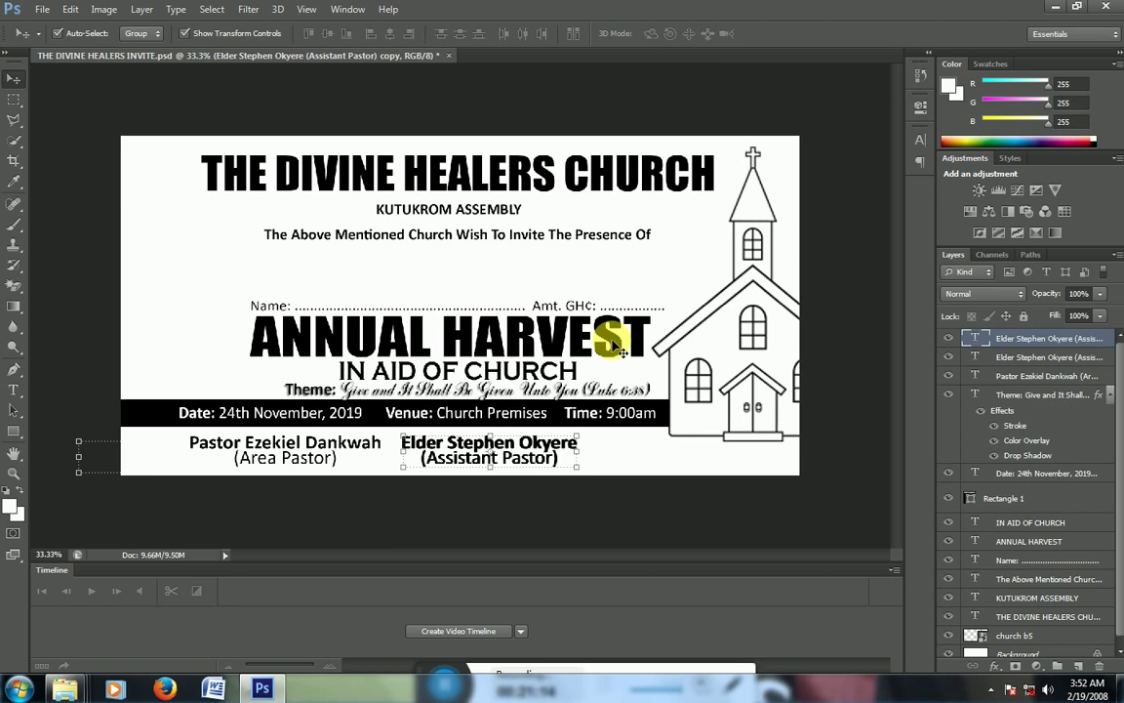
{"action": "left_click_drag", "start_coordinate": [527, 464], "coordinate": [727, 470]}
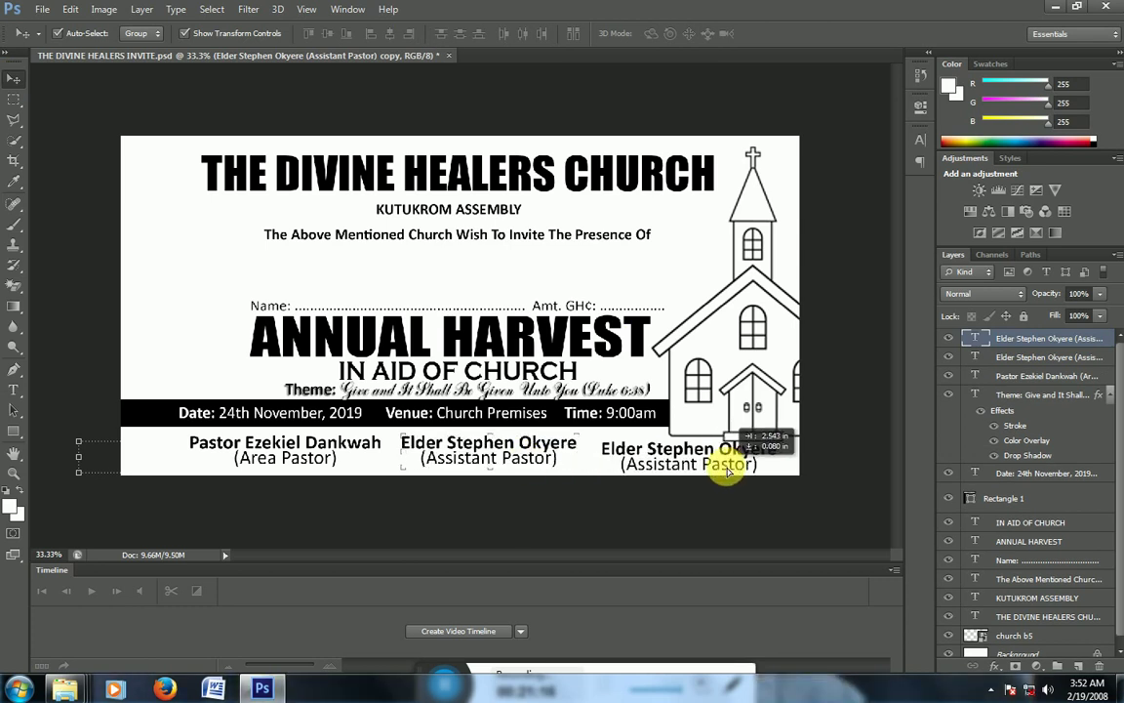
Replace the copy's name line with two new names and its title with 'Secretary'
{"action": "left_click", "coordinate": [14, 390]}
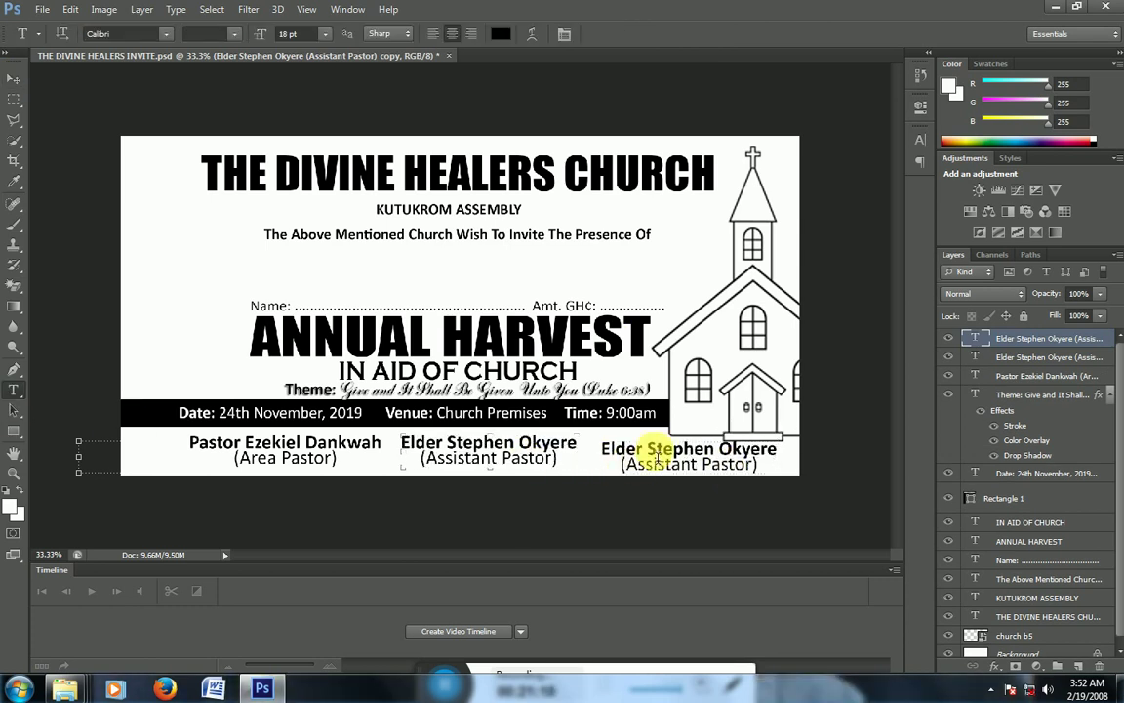
{"action": "left_click", "coordinate": [722, 455]}
{"action": "left_click_drag", "start_coordinate": [781, 451], "coordinate": [597, 451]}
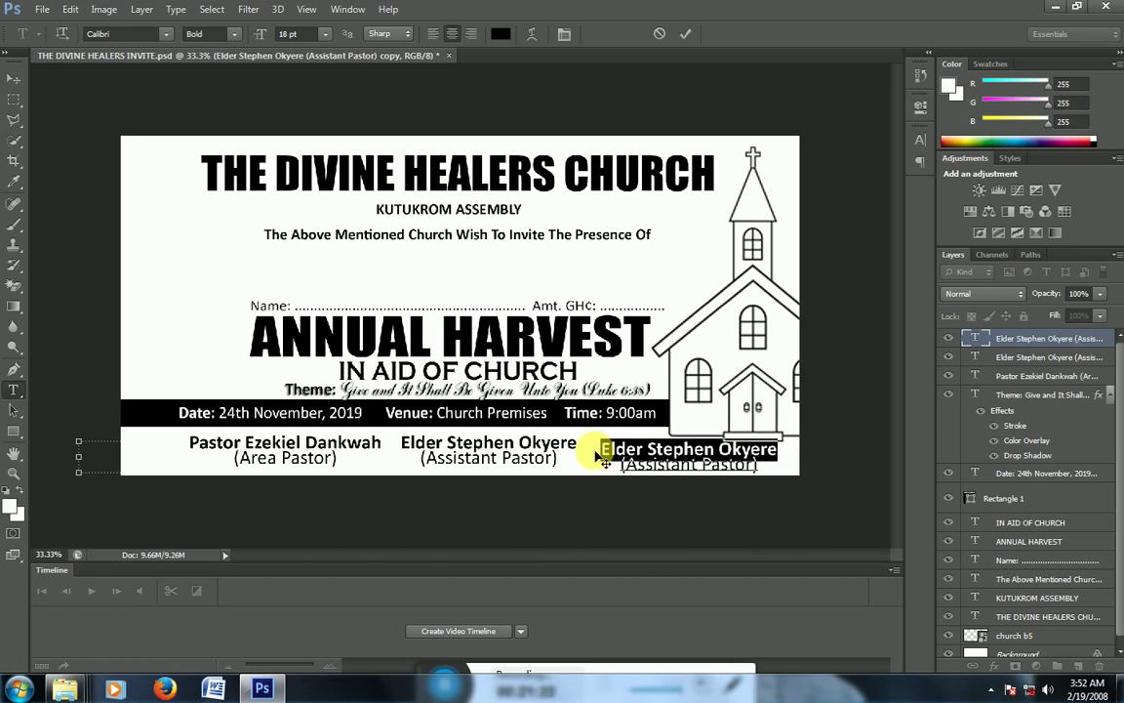
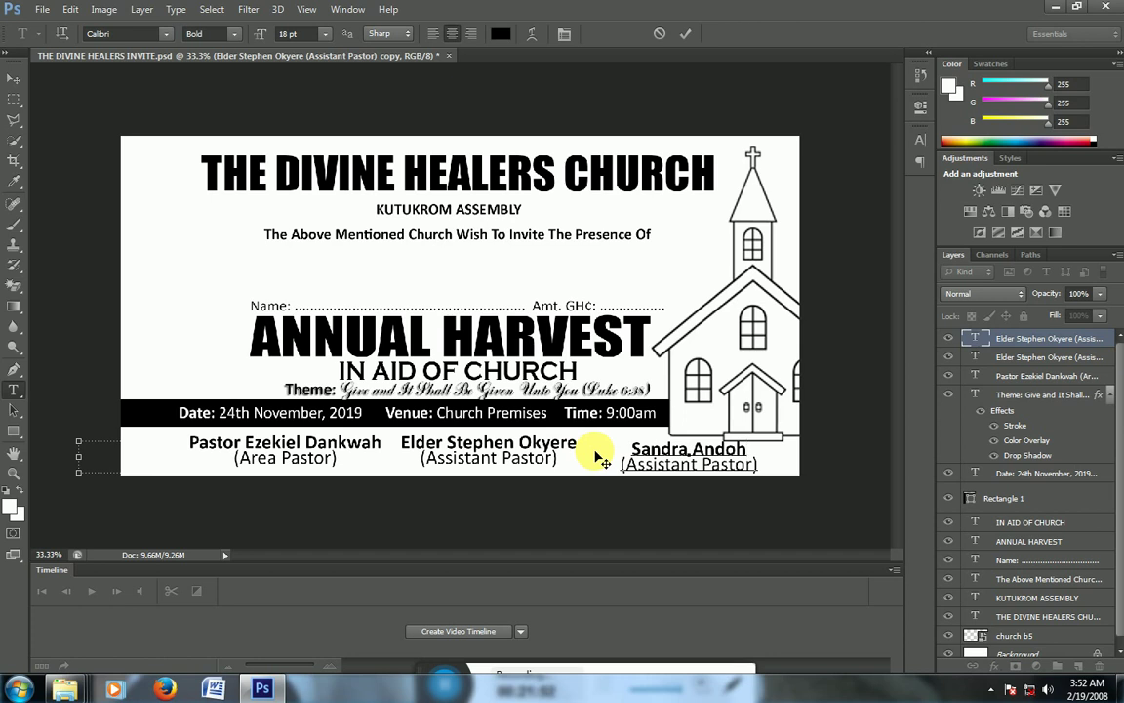
{"action": "type", "text": "/"}
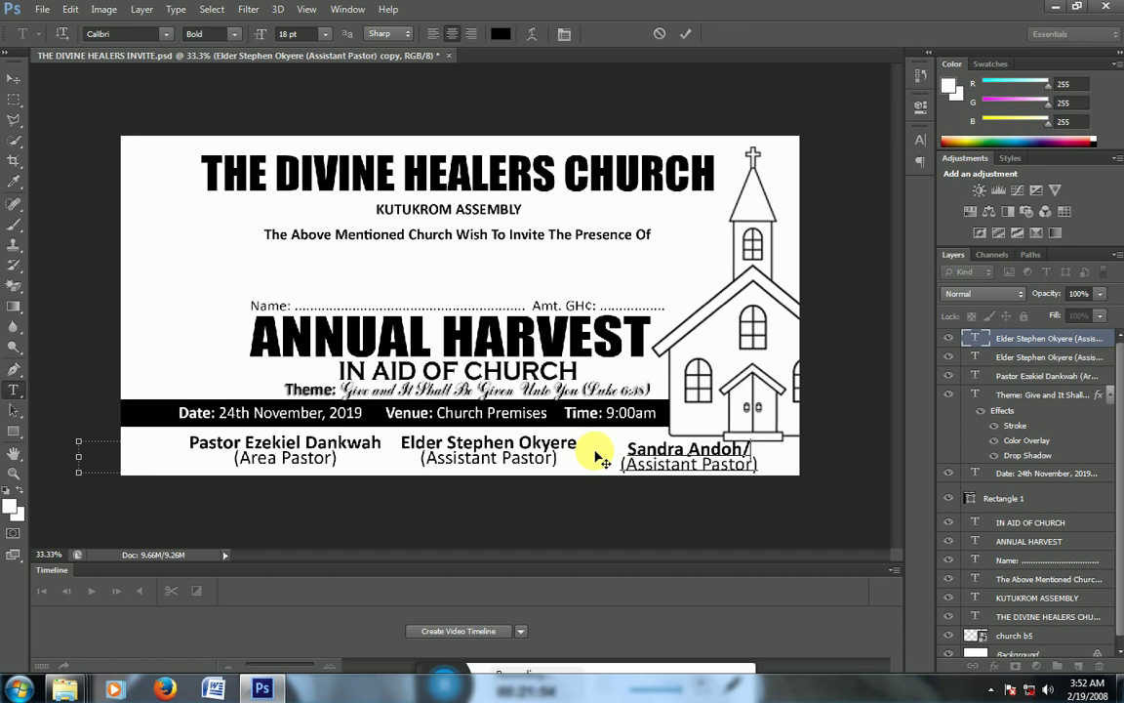
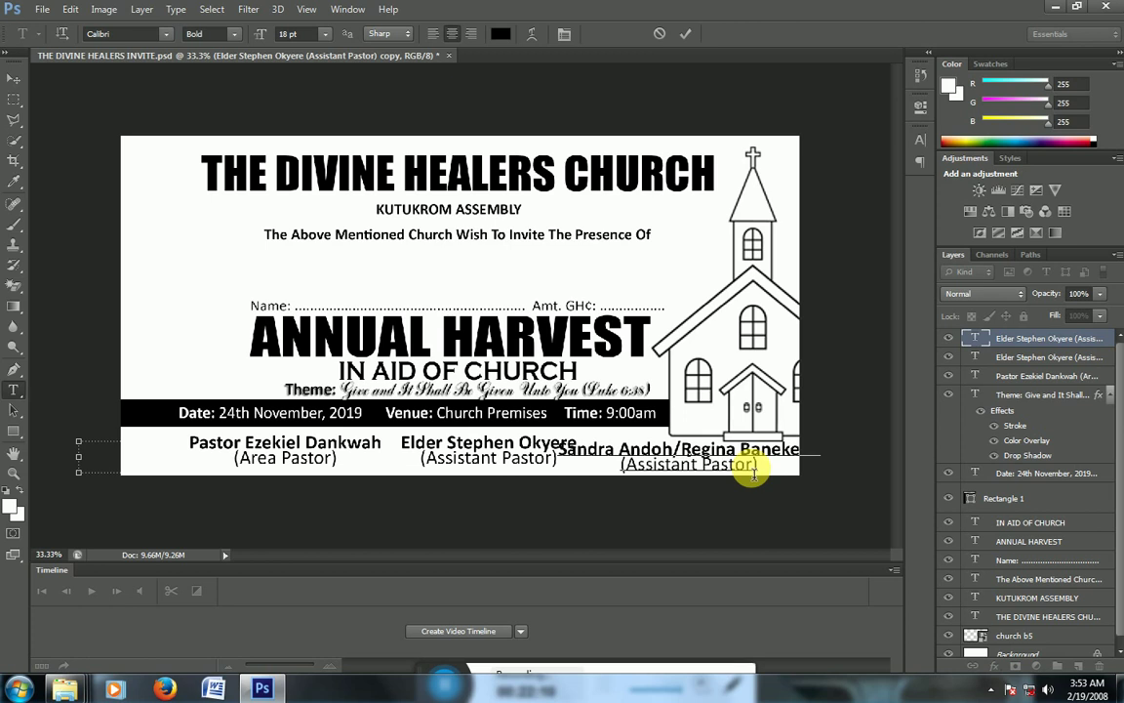
{"action": "left_click_drag", "start_coordinate": [754, 467], "coordinate": [630, 467]}
{"action": "type", "text": "Secretary"}
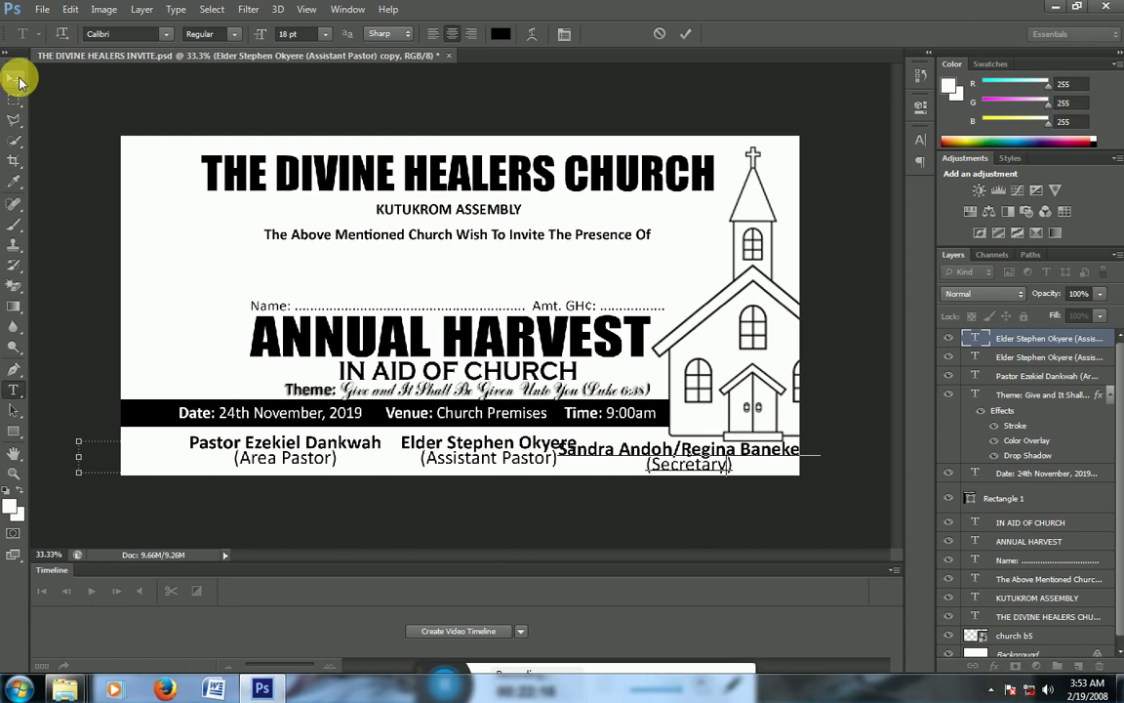
Shift the first and second signature blocks slightly left
{"action": "left_click", "coordinate": [14, 77]}
{"action": "left_click_drag", "start_coordinate": [319, 452], "coordinate": [305, 460]}
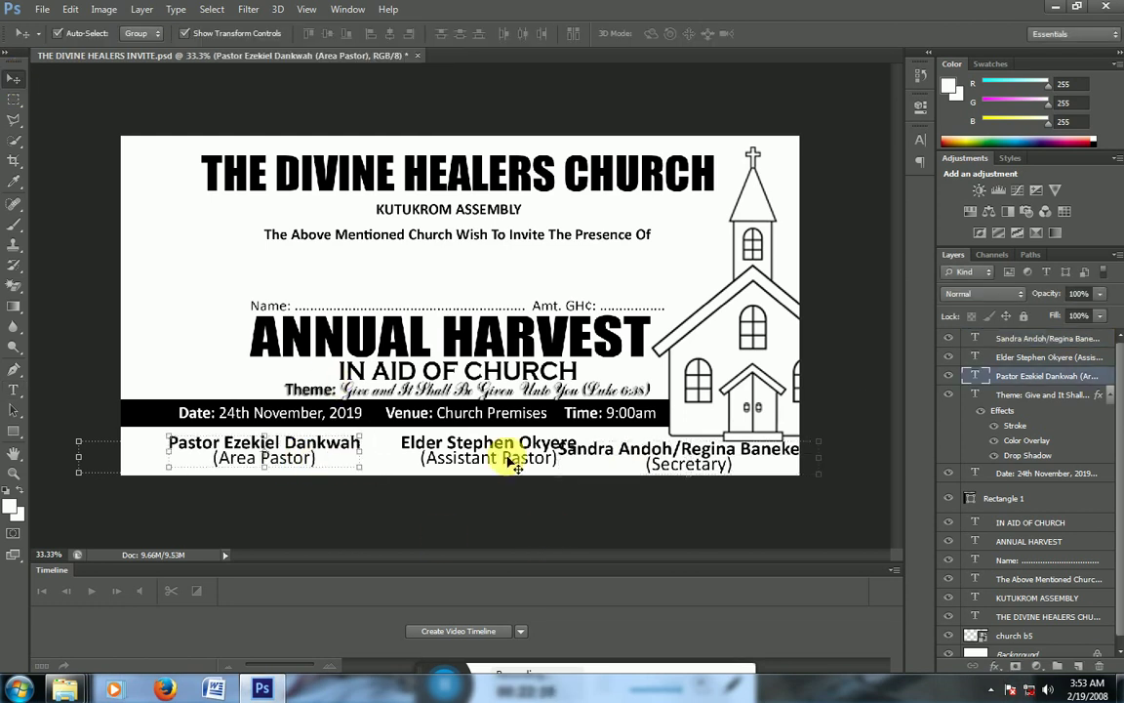
{"action": "left_click_drag", "start_coordinate": [509, 458], "coordinate": [491, 459]}
Narrow the Secretary signature block so it fits inside the card's right edge
{"action": "left_click", "coordinate": [722, 466]}
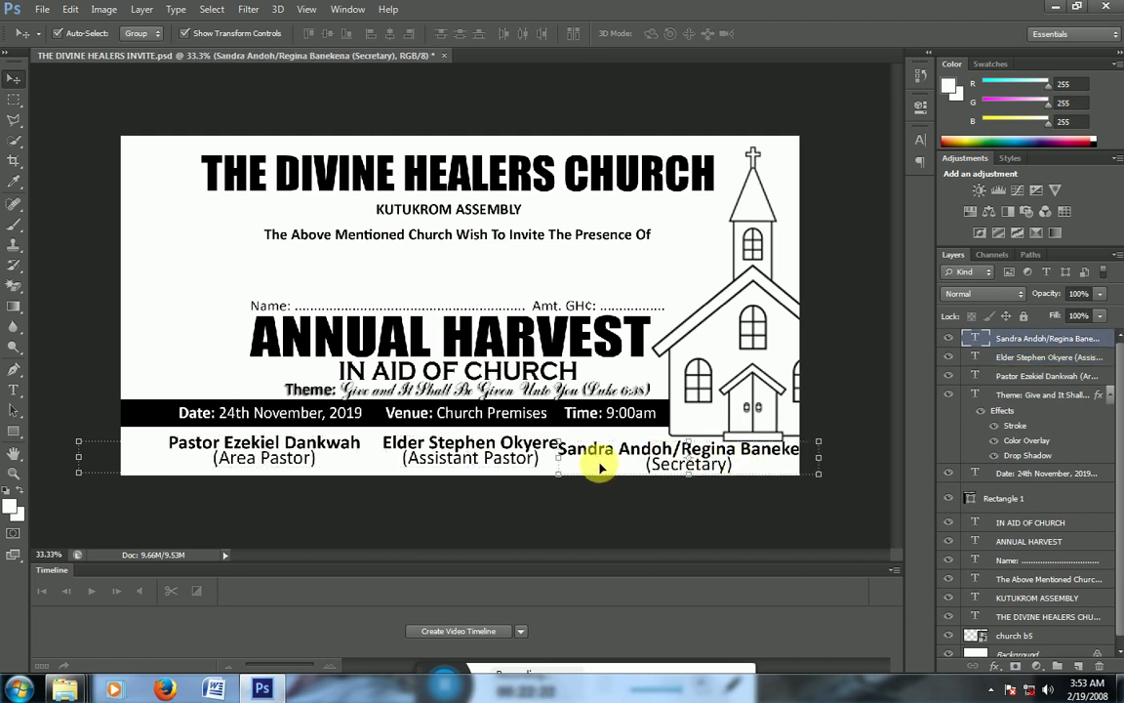
{"action": "left_click_drag", "start_coordinate": [559, 468], "coordinate": [583, 466]}
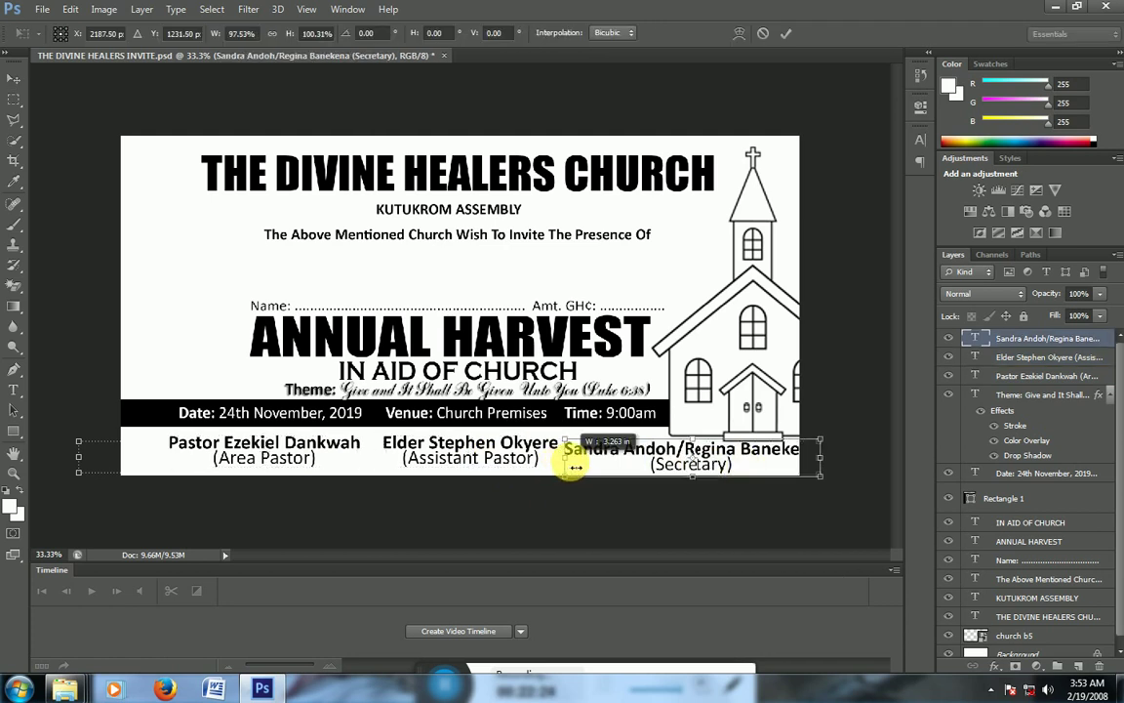
{"action": "left_click_drag", "start_coordinate": [820, 457], "coordinate": [791, 466]}
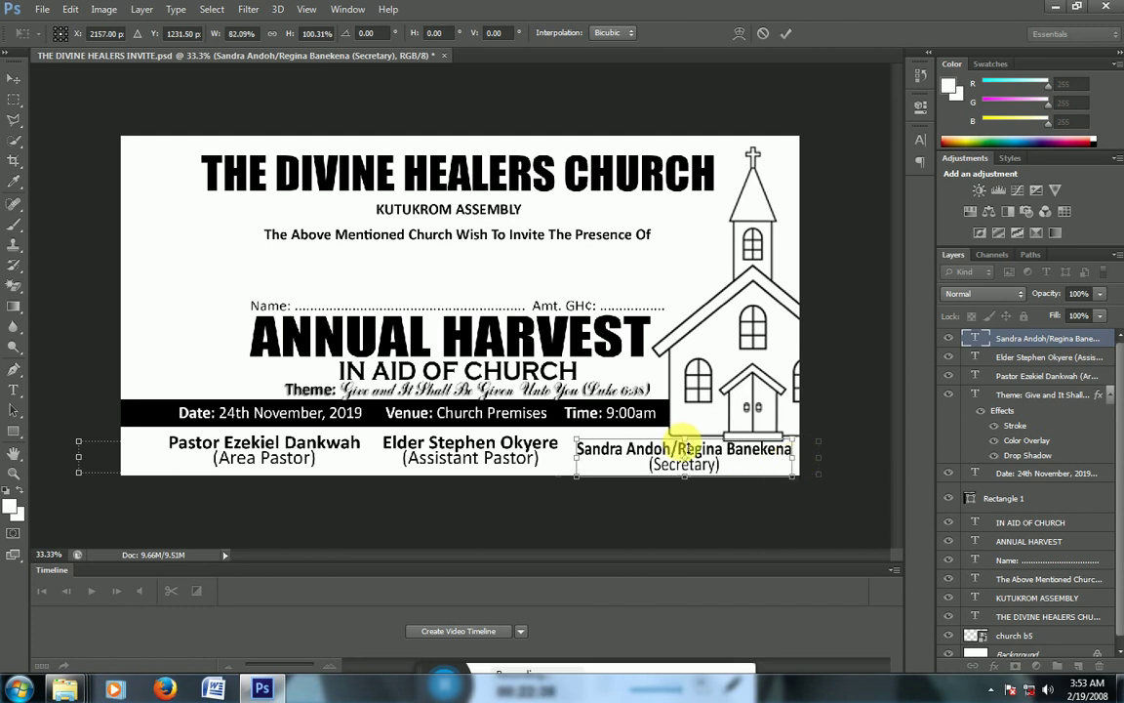
{"action": "left_click_drag", "start_coordinate": [684, 441], "coordinate": [684, 445]}
{"action": "key", "text": "Return"}
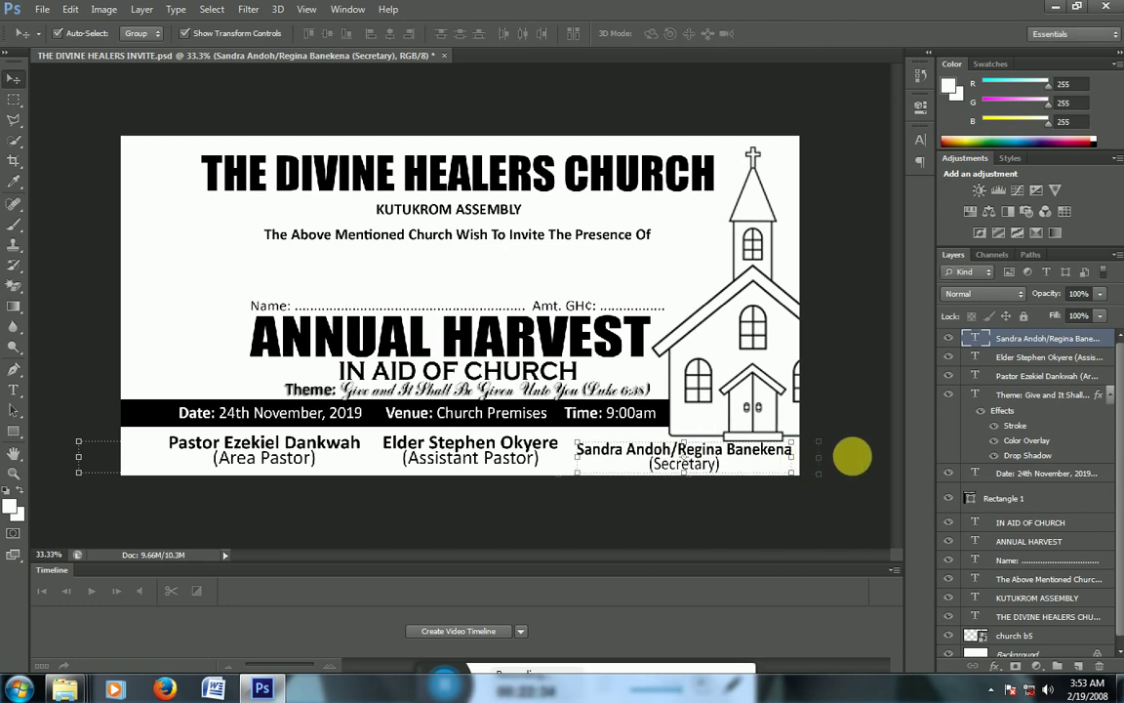
{"action": "left_click", "coordinate": [837, 445]}
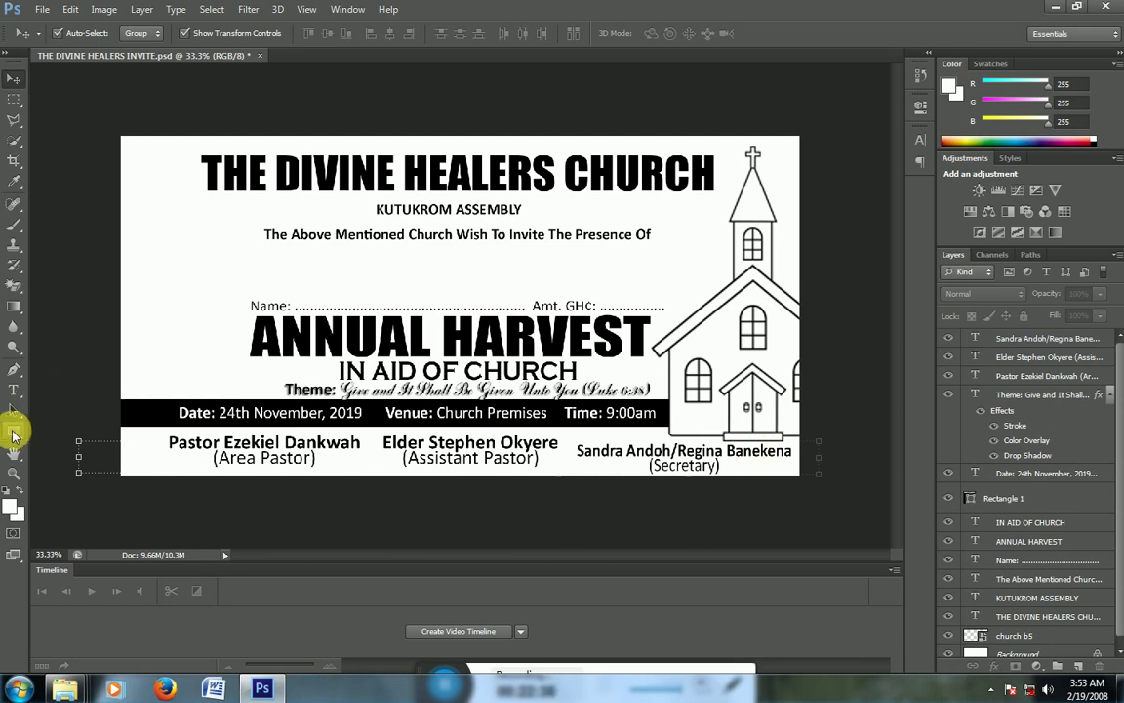
Draw a three-point shape at the bottom-left, tilted about 16 degrees and enlarged over the date bar
{"action": "left_click", "coordinate": [14, 369]}
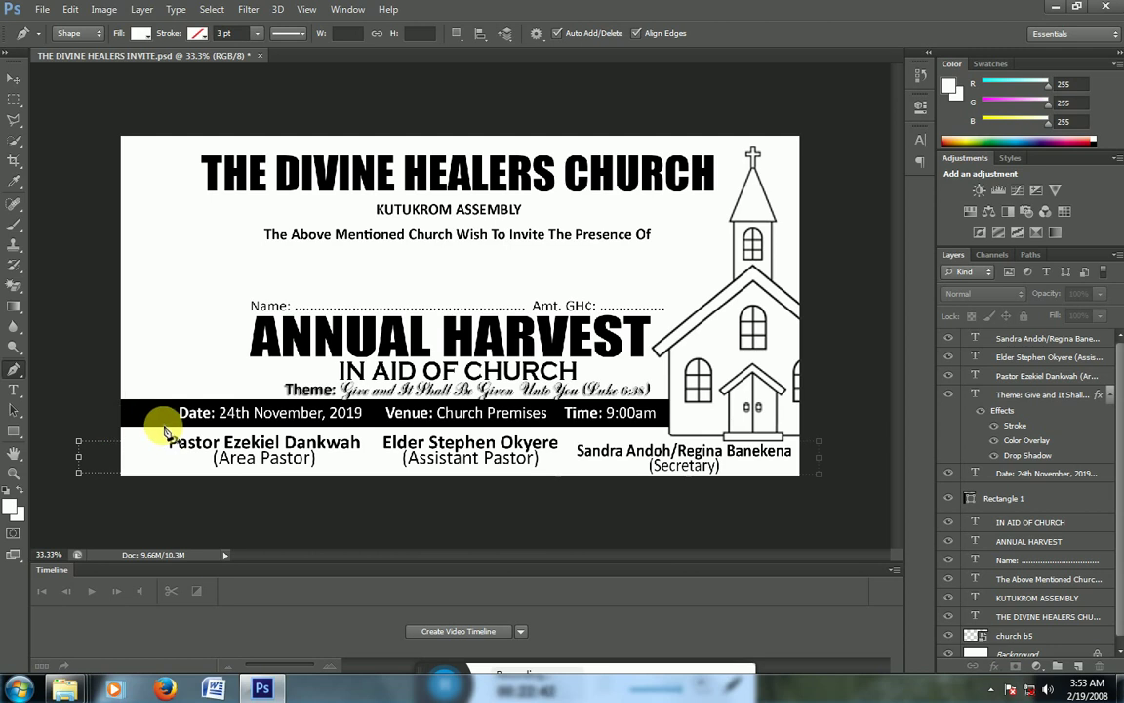
{"action": "left_click", "coordinate": [162, 473]}
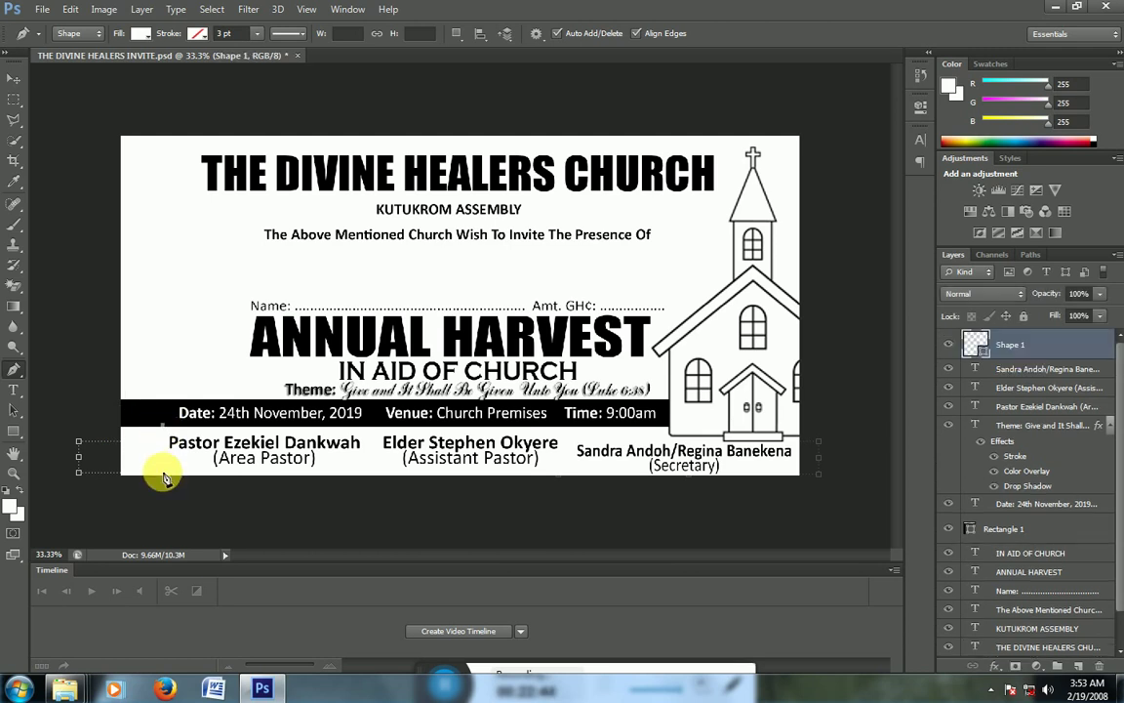
{"action": "left_click", "coordinate": [113, 478]}
{"action": "left_click", "coordinate": [111, 426]}
{"action": "left_click", "coordinate": [8, 82]}
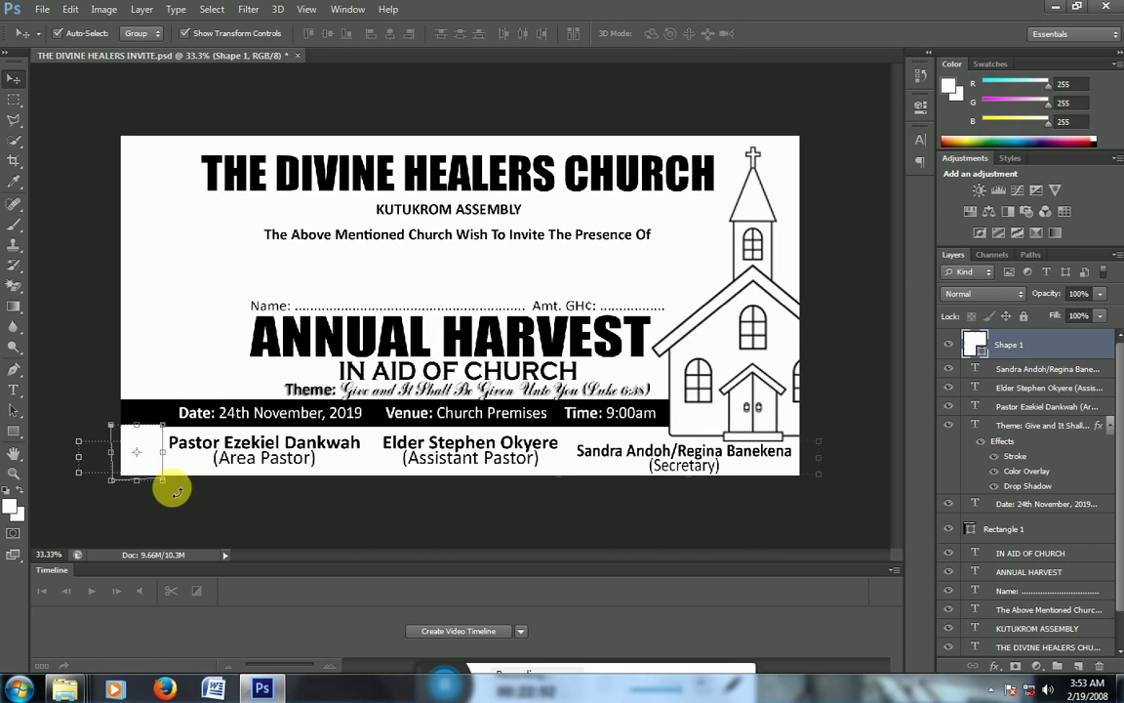
{"action": "key", "text": "ctrl+t"}
{"action": "left_click_drag", "start_coordinate": [172, 504], "coordinate": [115, 410]}
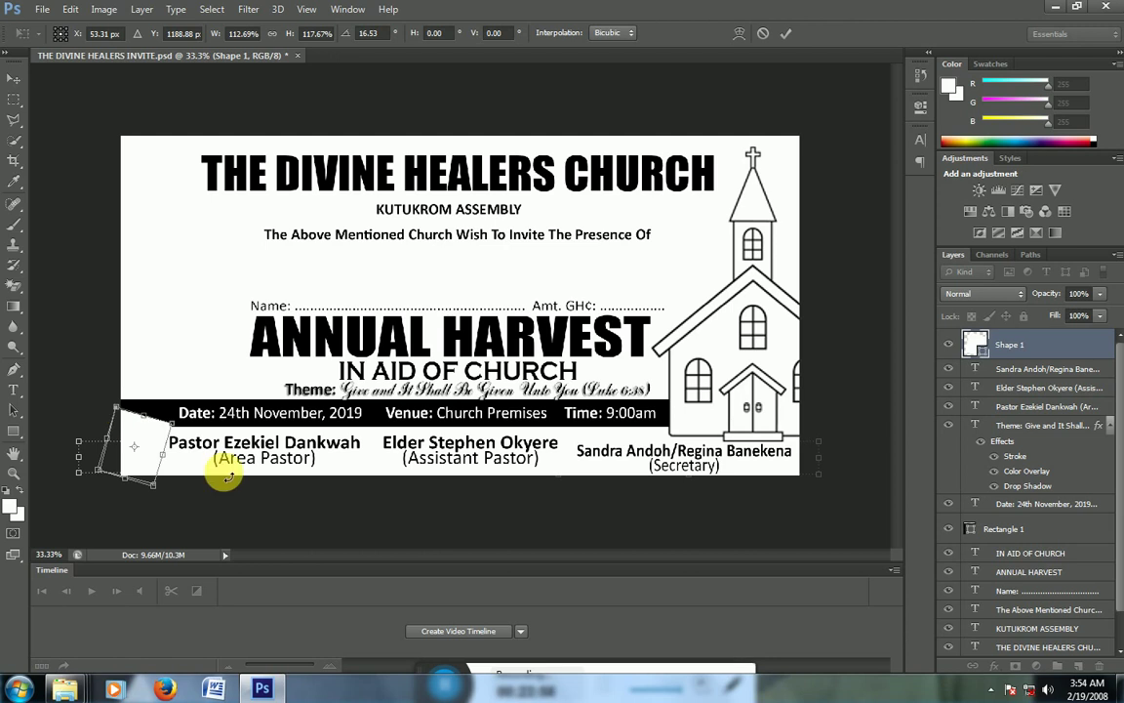
{"action": "left_click_drag", "start_coordinate": [116, 411], "coordinate": [115, 400]}
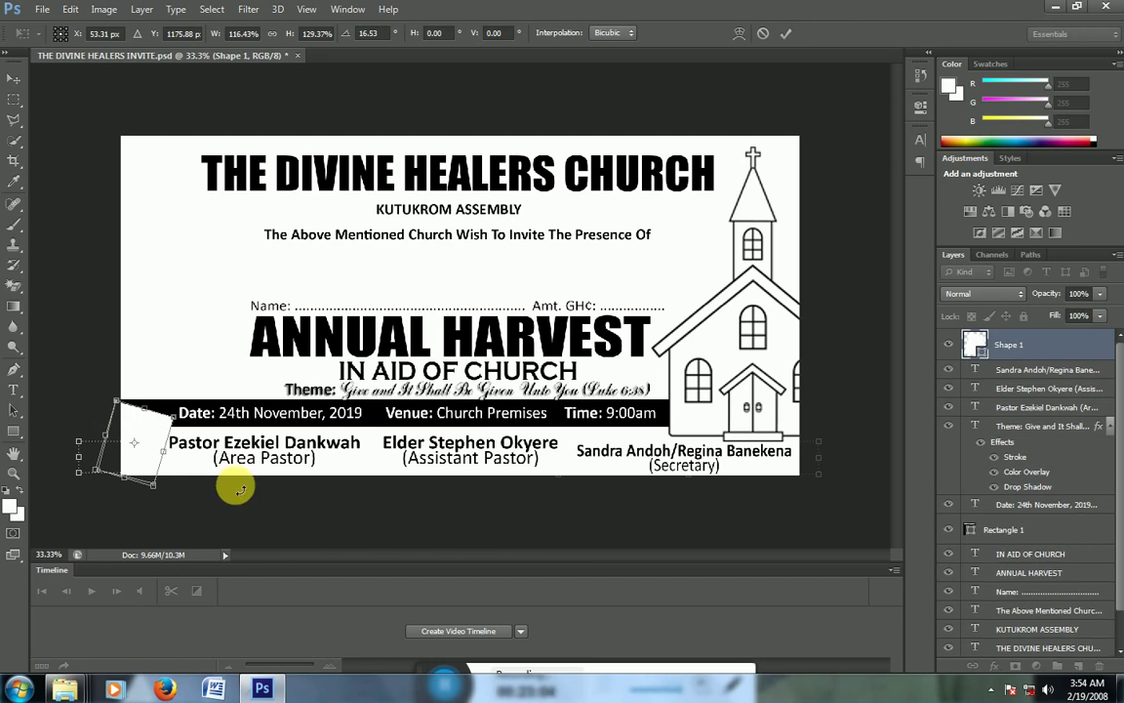
{"action": "key", "text": "Return"}
Give the shape a black Color Overlay and a white 5 px Stroke
{"action": "left_click", "coordinate": [993, 666]}
{"action": "left_click", "coordinate": [1040, 582]}
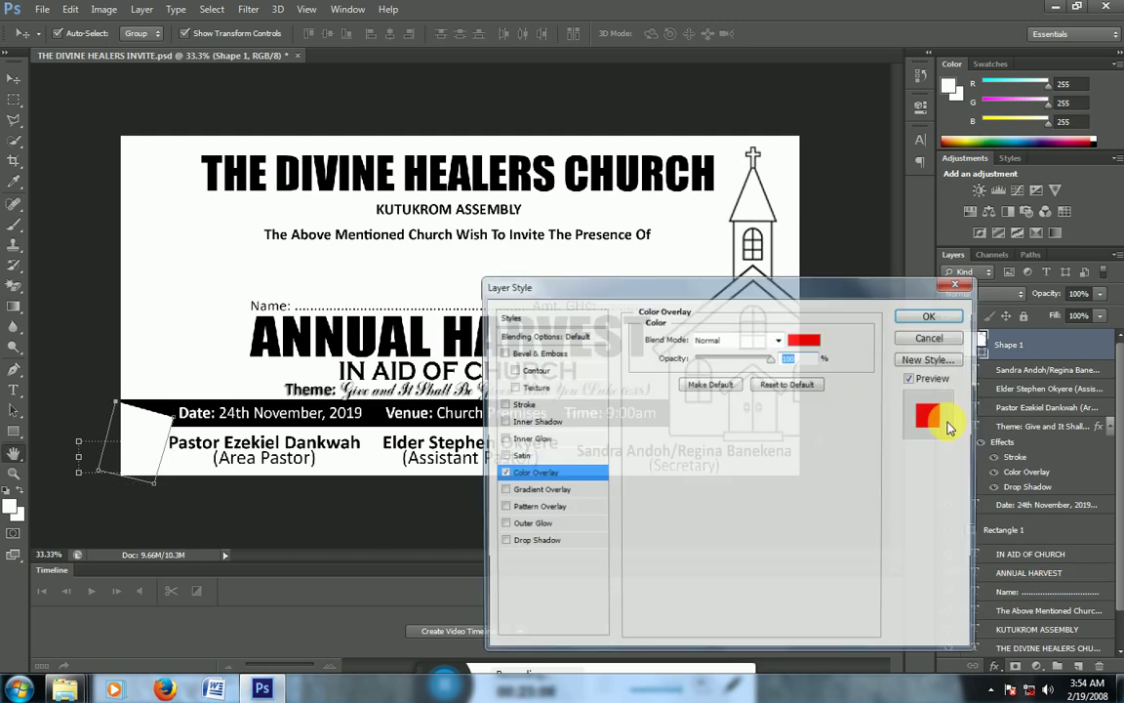
{"action": "left_click", "coordinate": [804, 339]}
{"action": "left_click", "coordinate": [167, 407]}
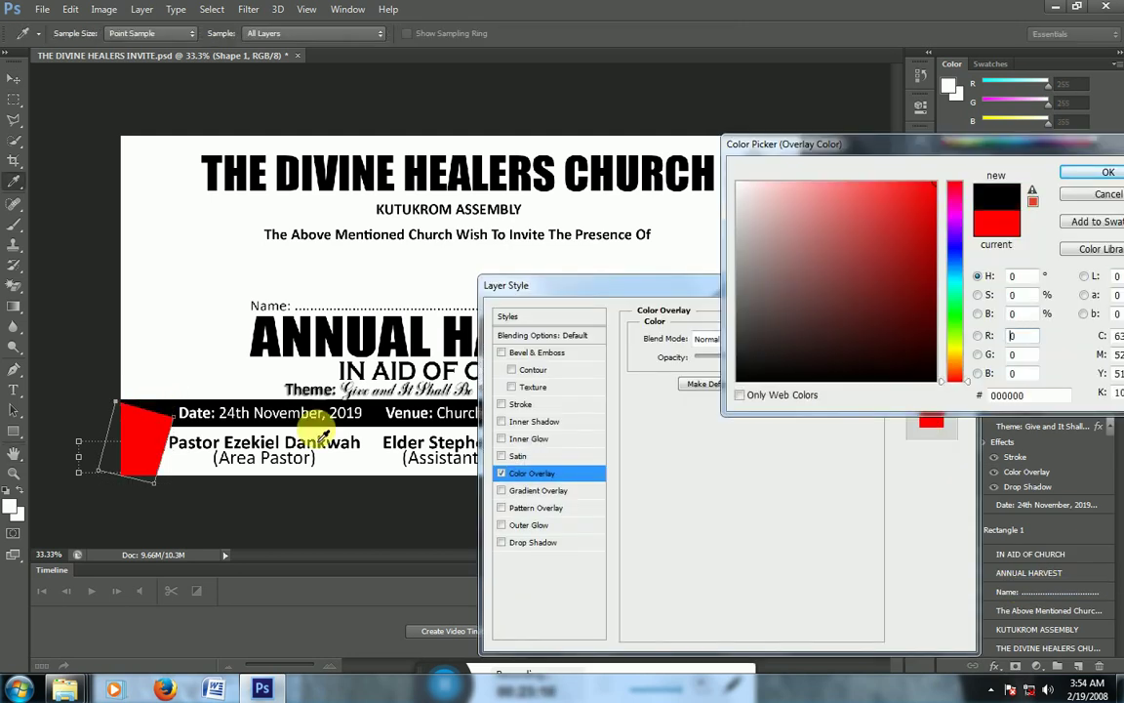
{"action": "left_click", "coordinate": [1105, 176]}
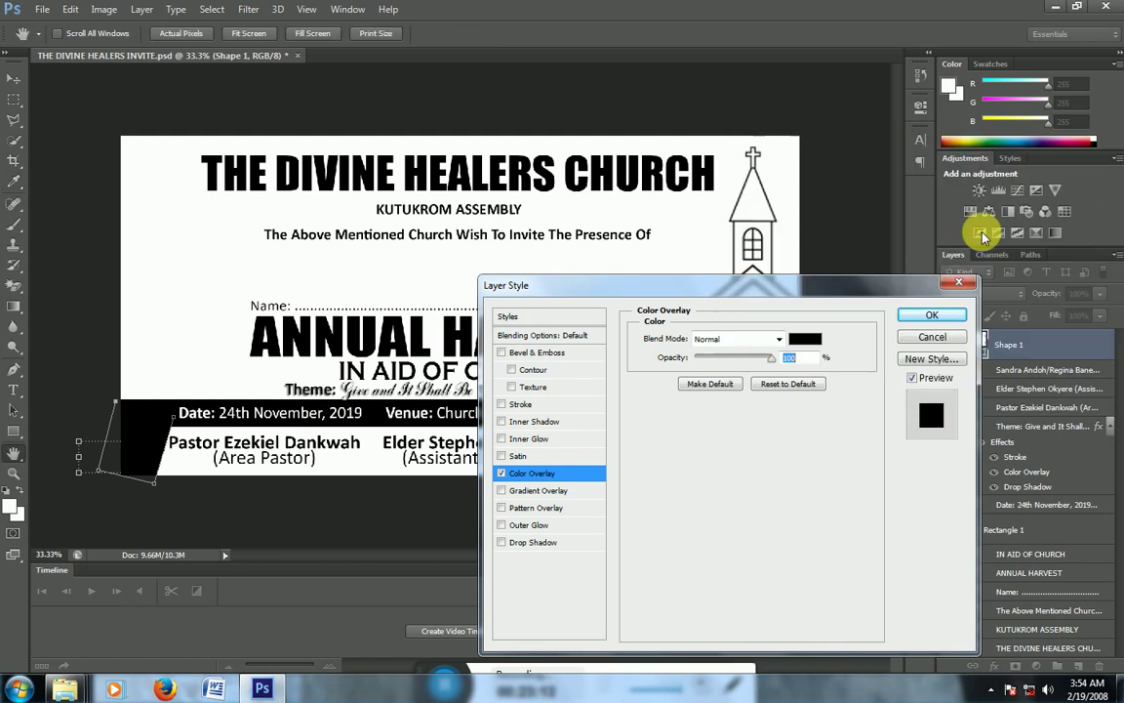
{"action": "left_click", "coordinate": [521, 404]}
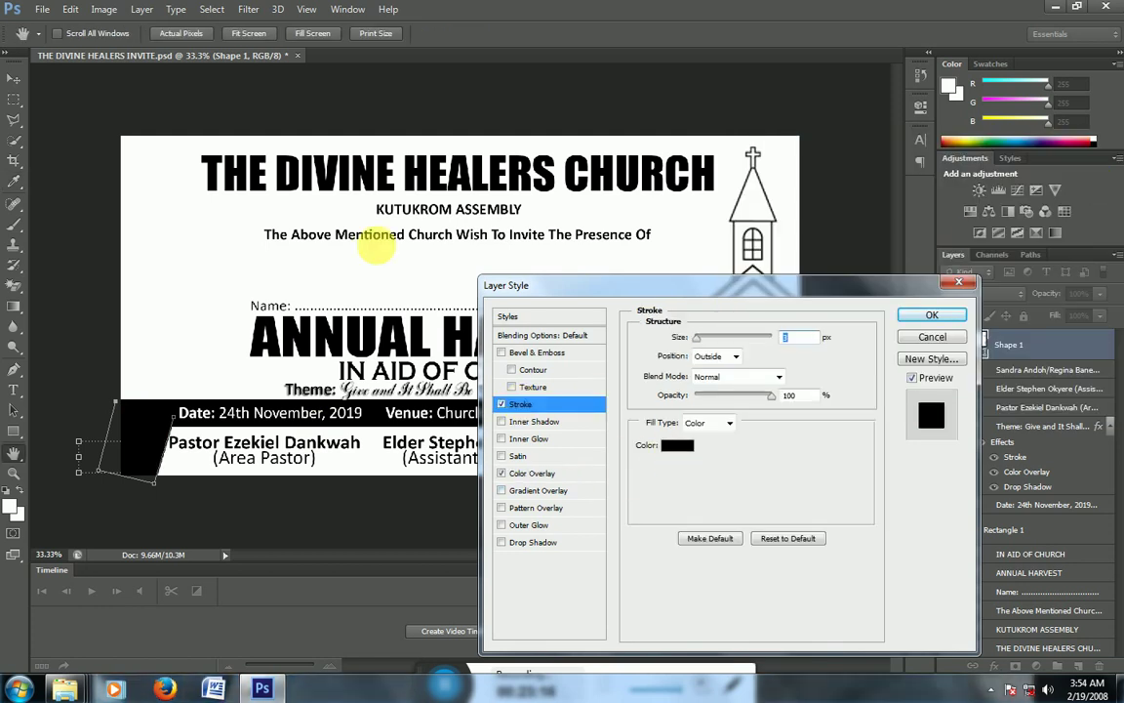
{"action": "left_click", "coordinate": [385, 256]}
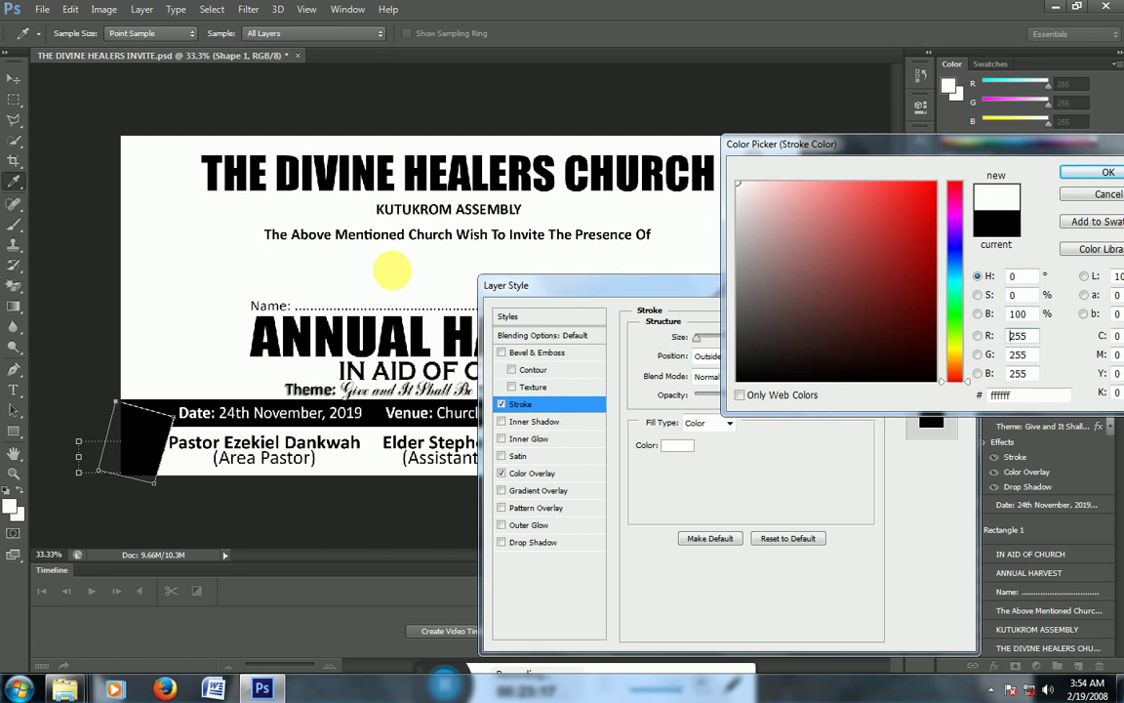
{"action": "left_click", "coordinate": [1093, 173]}
{"action": "type", "text": "5"}
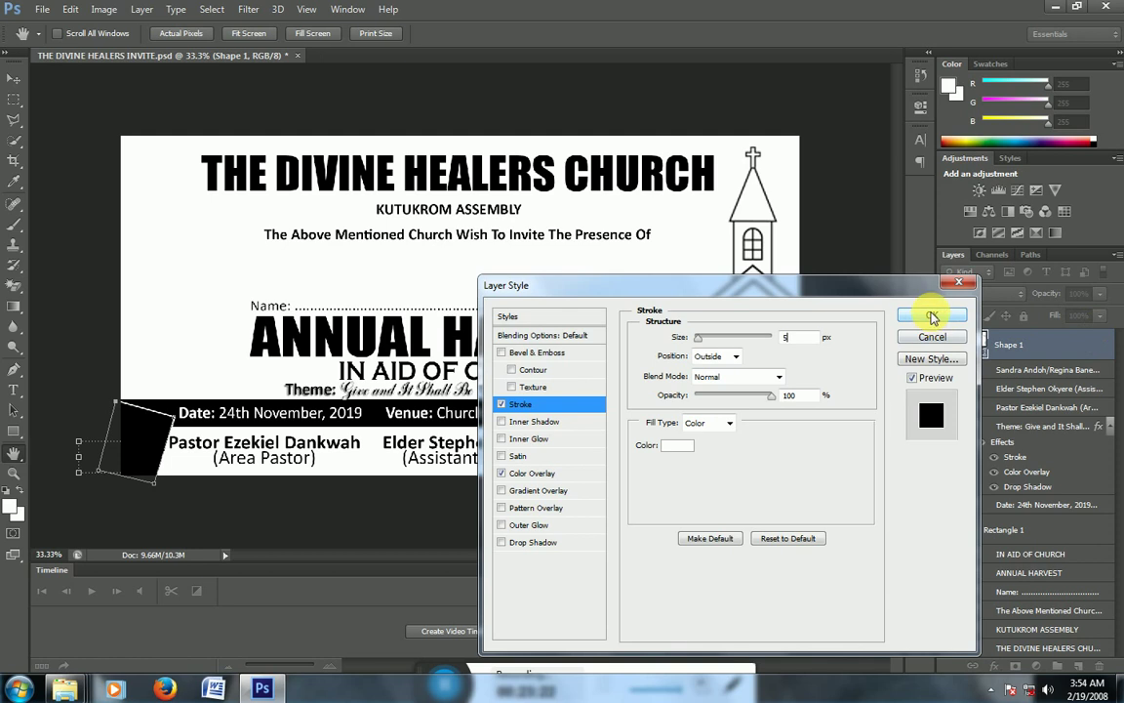
{"action": "left_click", "coordinate": [930, 322]}
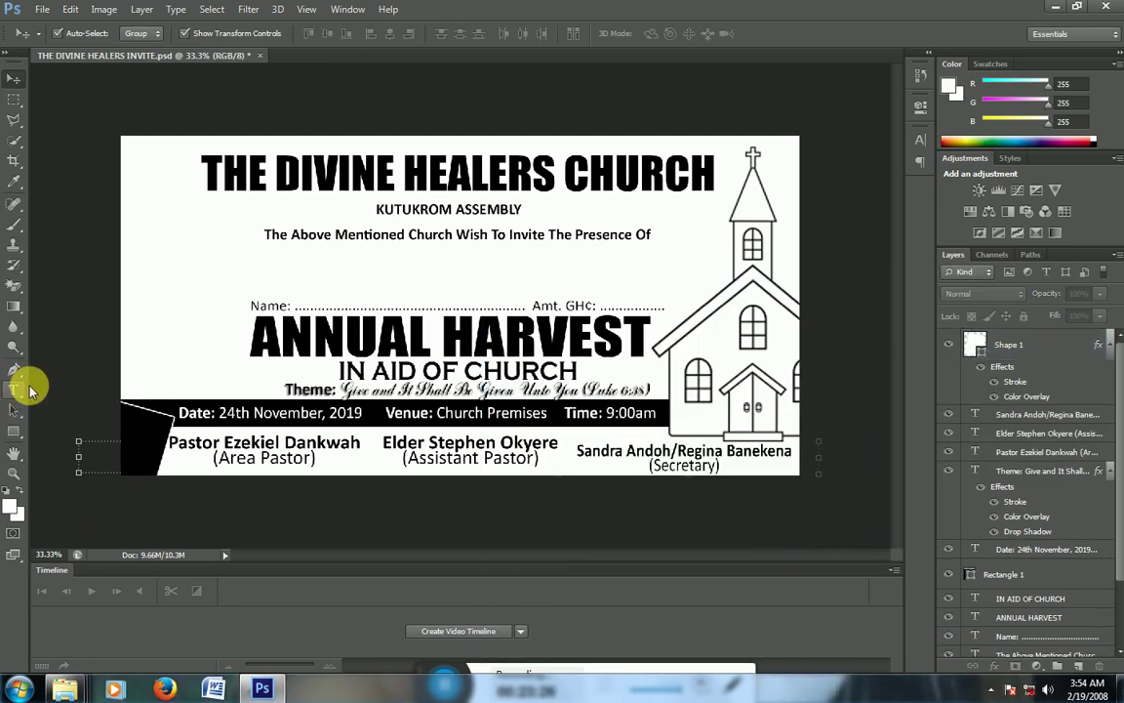
Add R.S.V.P text to the card and make it Bold
{"action": "left_click", "coordinate": [30, 390]}
{"action": "left_click", "coordinate": [178, 262]}
{"action": "type", "text": "R.S.V.P"}
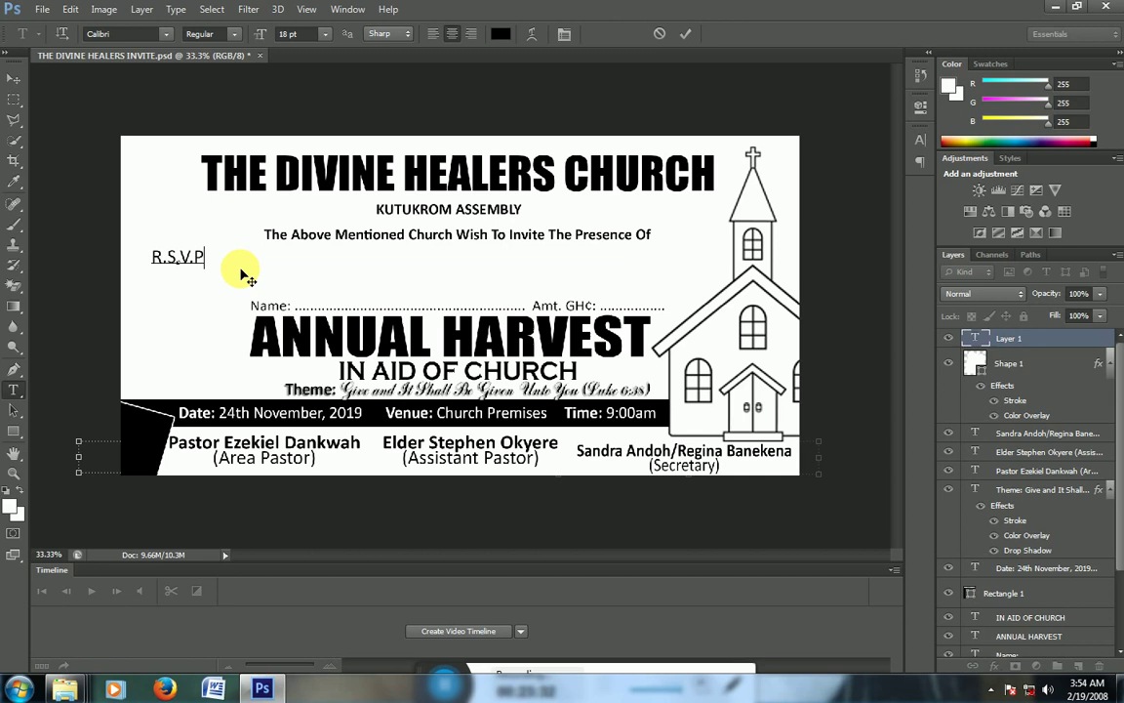
{"action": "key", "text": "ctrl+a"}
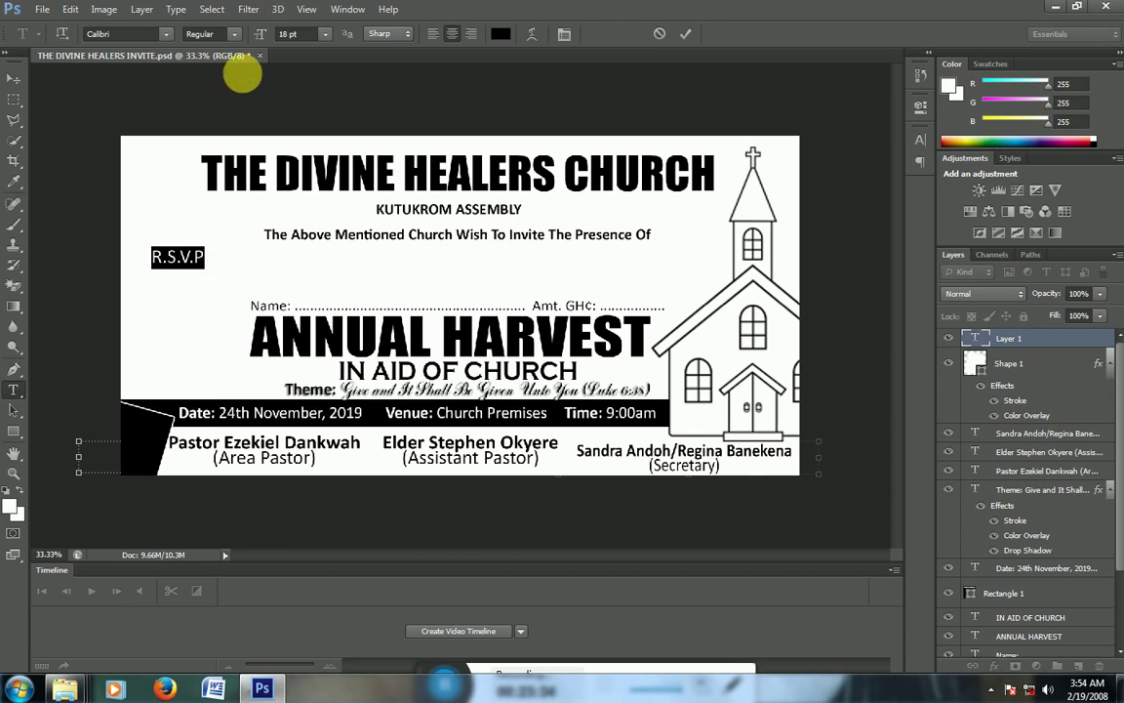
{"action": "left_click", "coordinate": [233, 33]}
{"action": "left_click", "coordinate": [235, 75]}
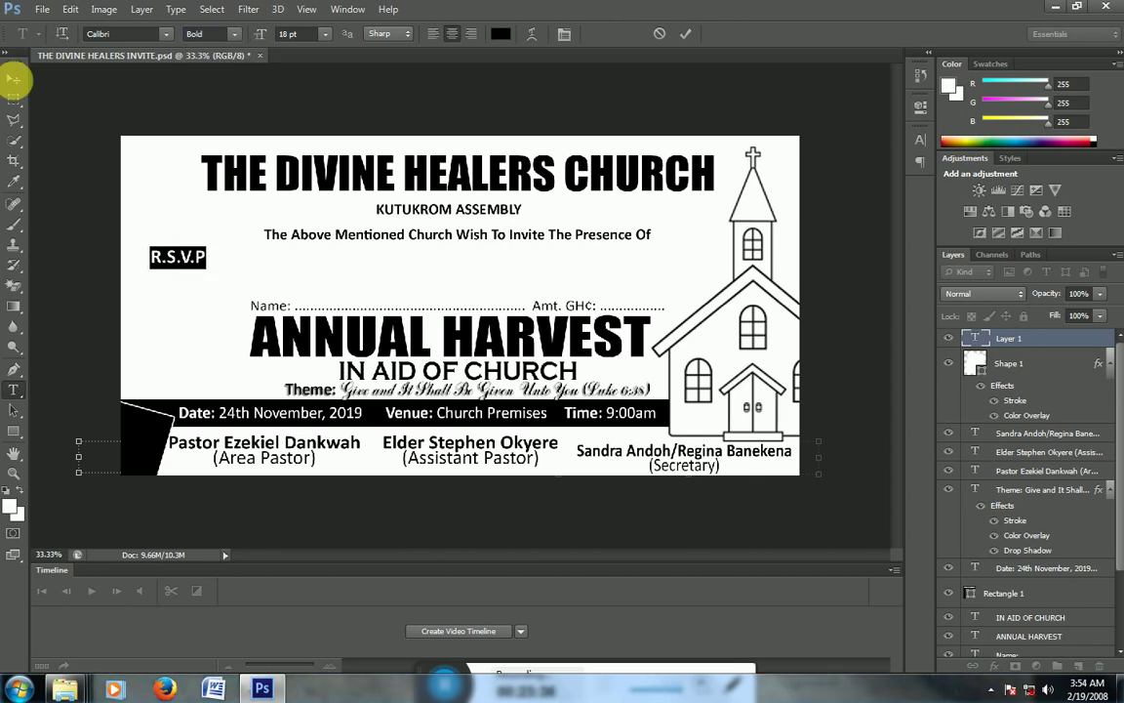
{"action": "left_click", "coordinate": [16, 82]}
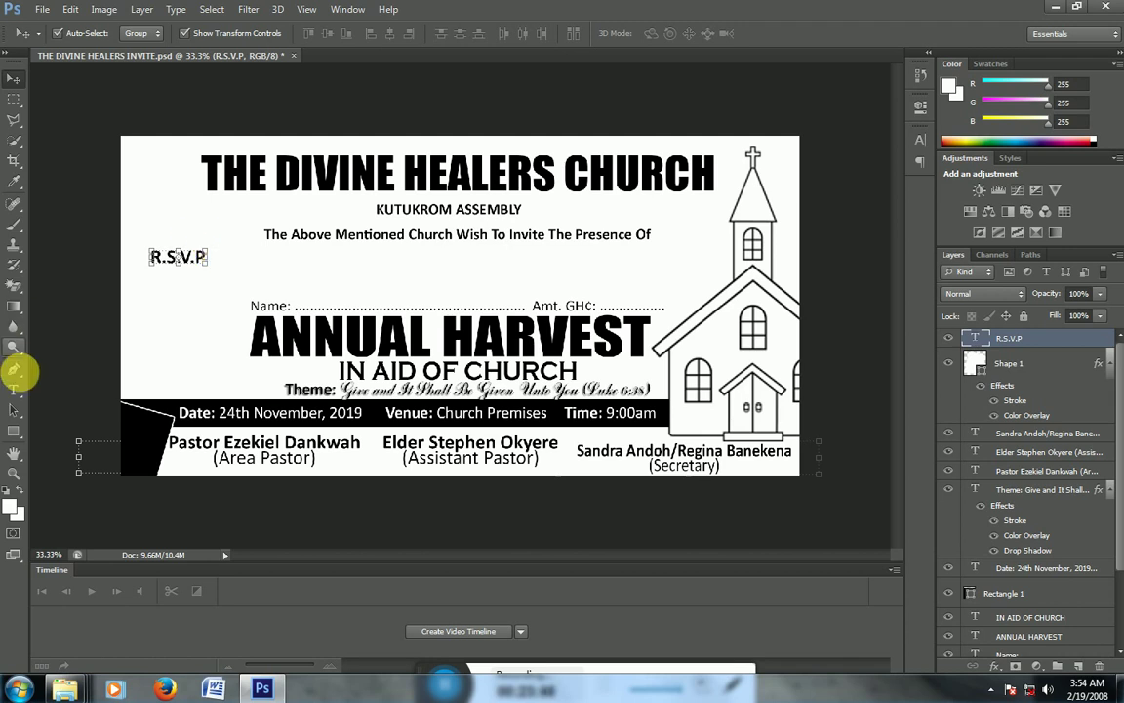
Restack the letters vertically as R S V P and move them onto the black bar
{"action": "left_click", "coordinate": [14, 390]}
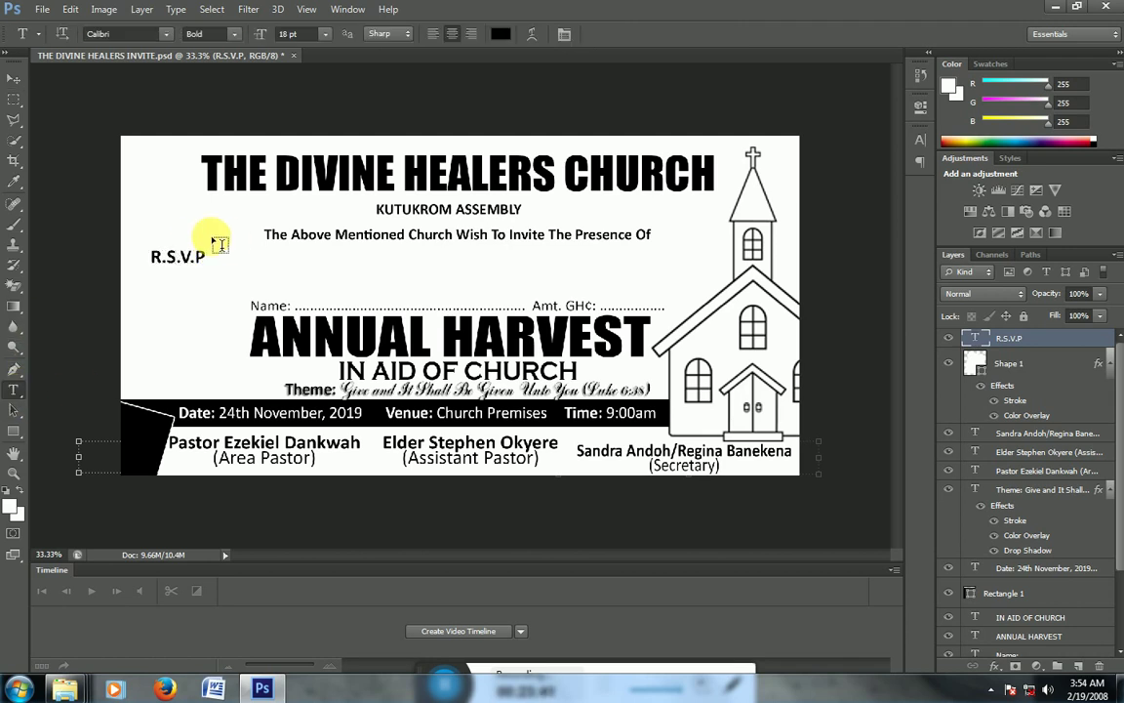
{"action": "left_click", "coordinate": [169, 259]}
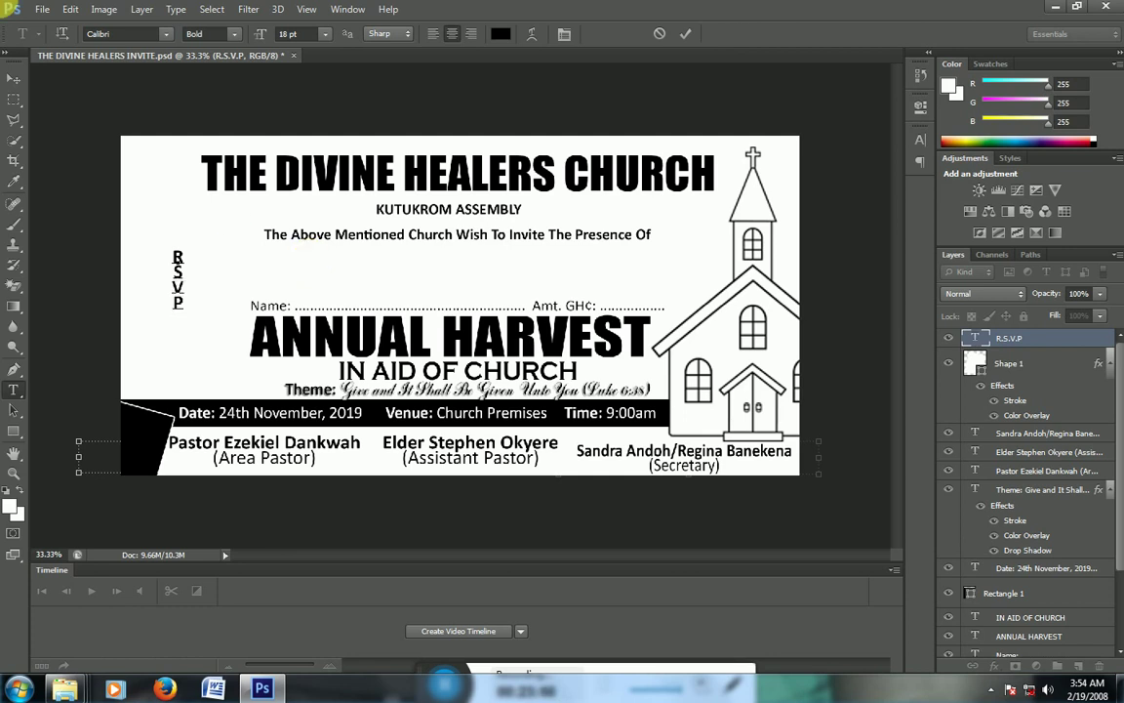
{"action": "left_click", "coordinate": [14, 77]}
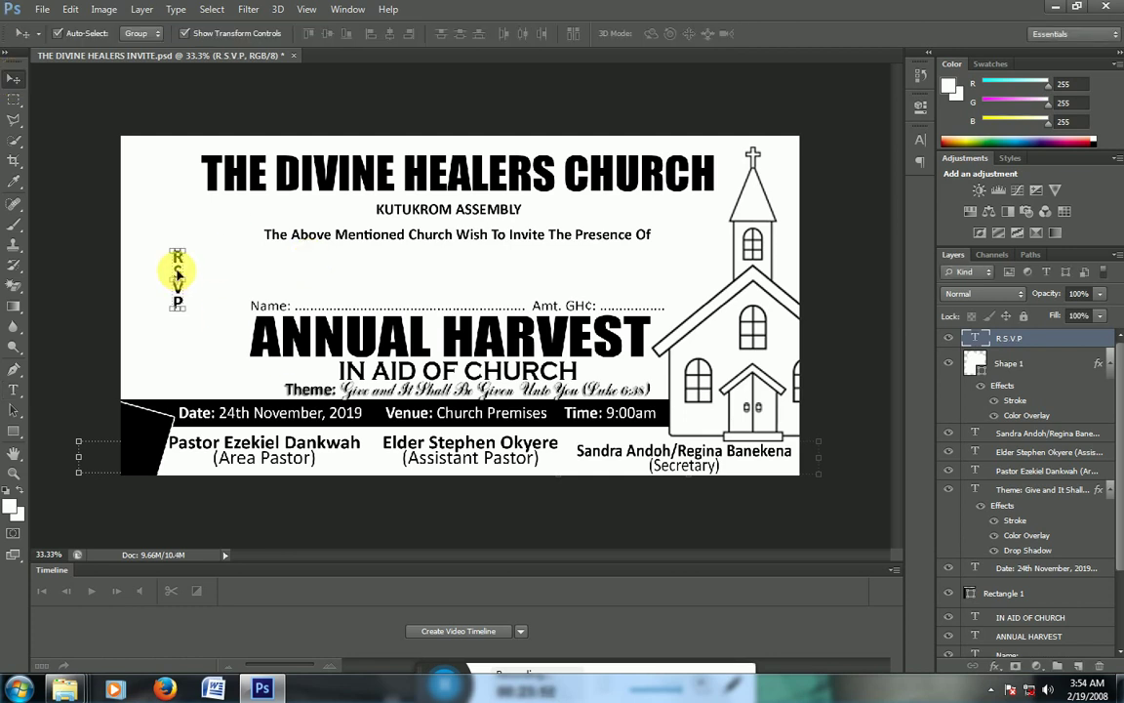
{"action": "left_click_drag", "start_coordinate": [177, 275], "coordinate": [142, 438]}
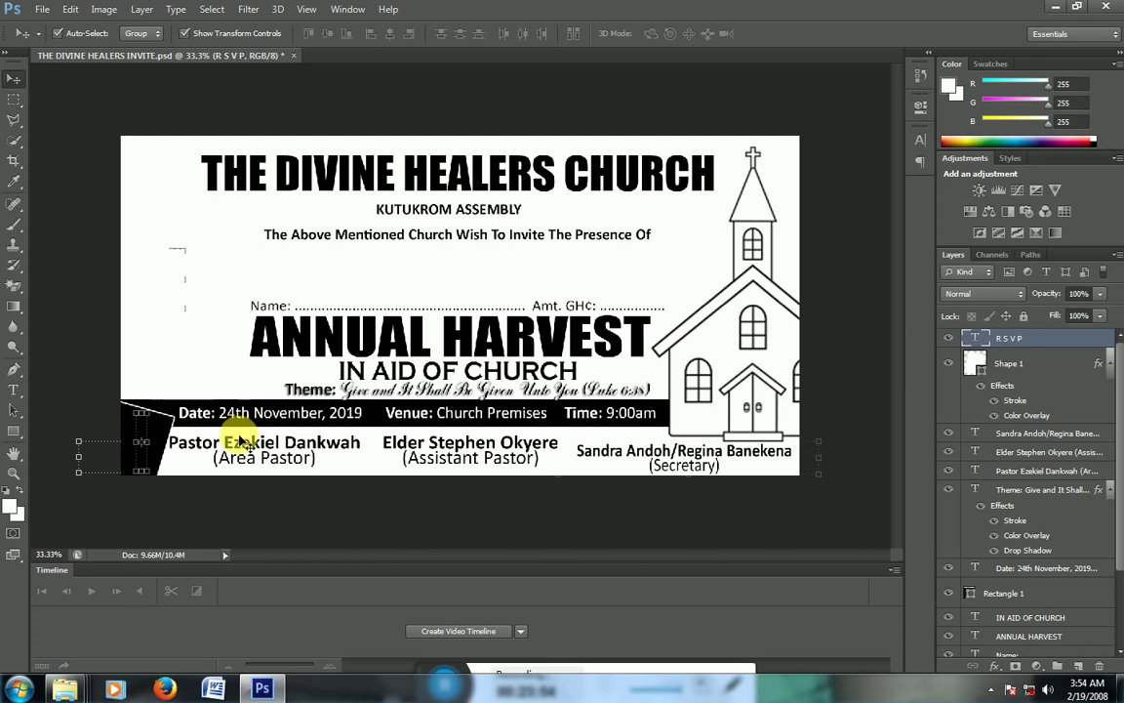
Give the R S V P text a white Color Overlay
{"action": "left_click", "coordinate": [997, 666]}
{"action": "left_click", "coordinate": [1035, 583]}
{"action": "left_click", "coordinate": [806, 339]}
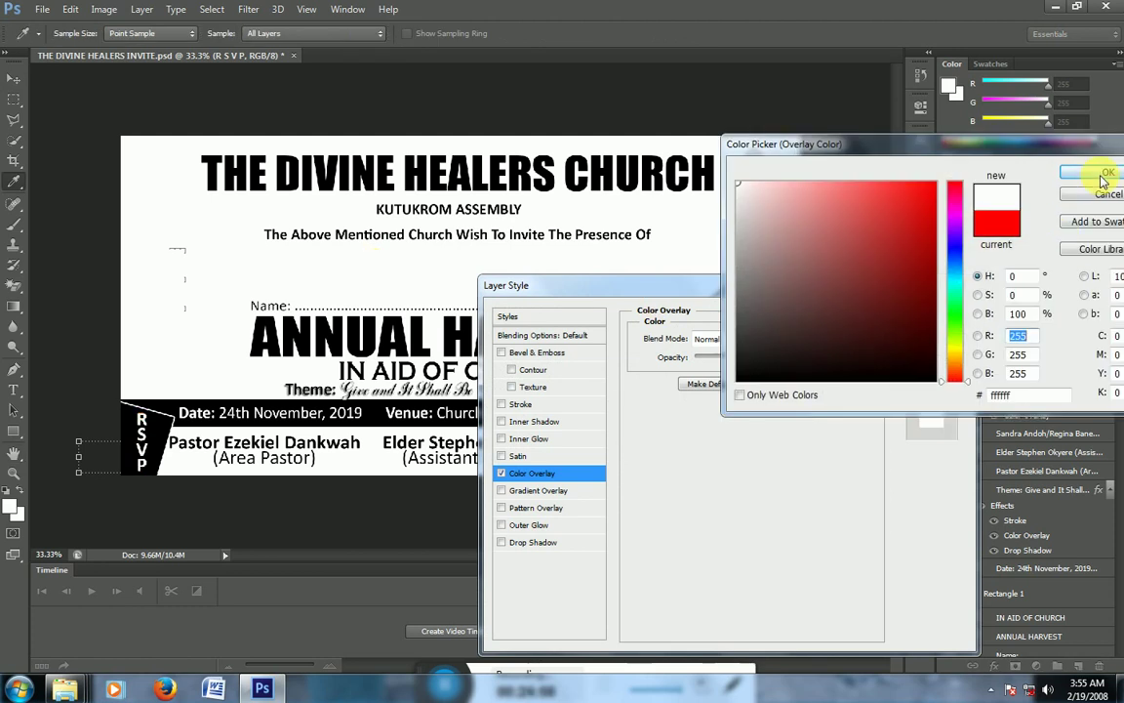
{"action": "left_click", "coordinate": [1104, 176]}
{"action": "left_click", "coordinate": [929, 314]}
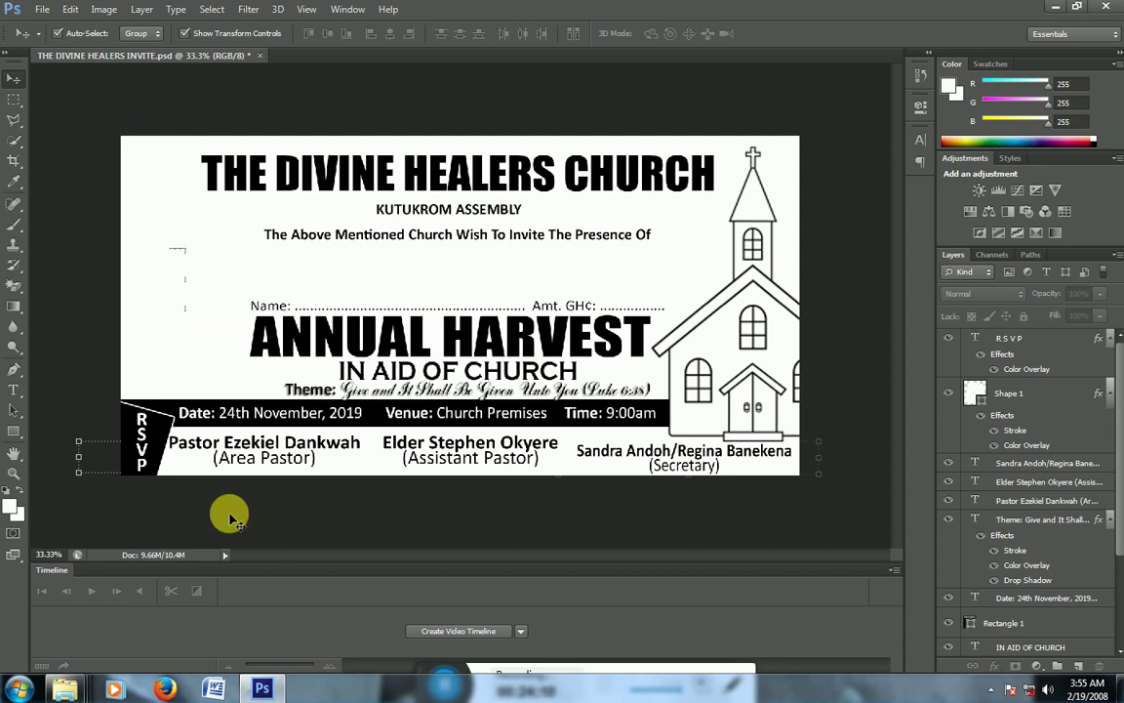
Start File > Place and browse to the LOGO folder on Local Disk (D:)
{"action": "left_click", "coordinate": [43, 10]}
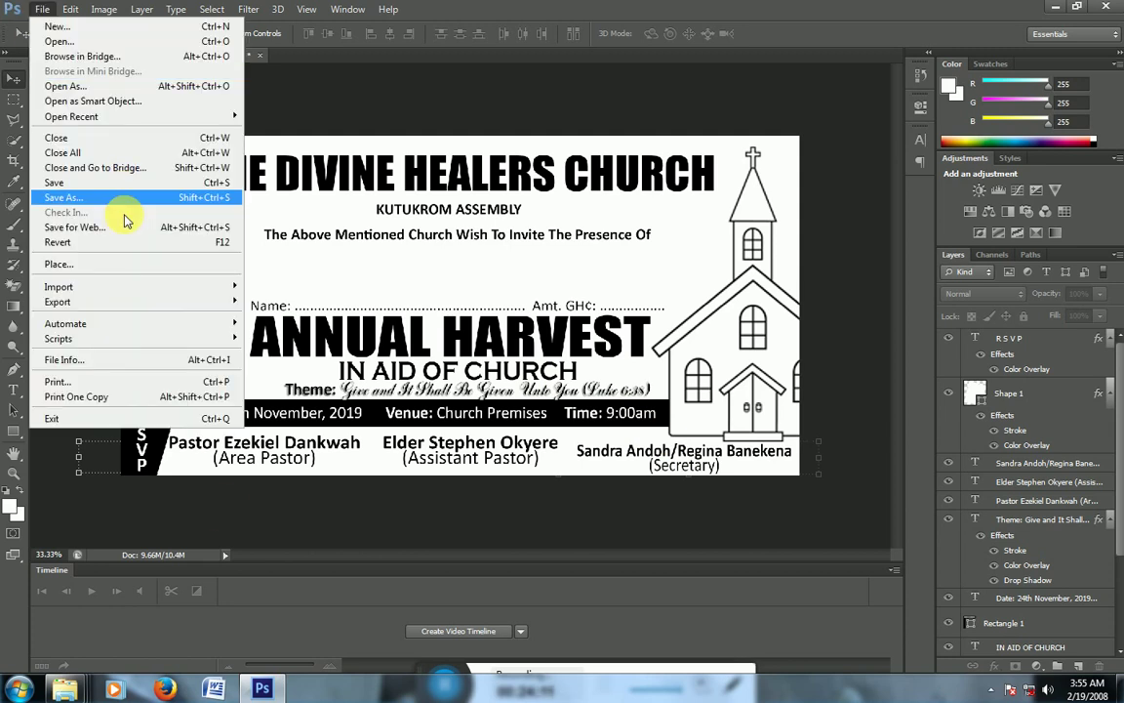
{"action": "left_click", "coordinate": [114, 265]}
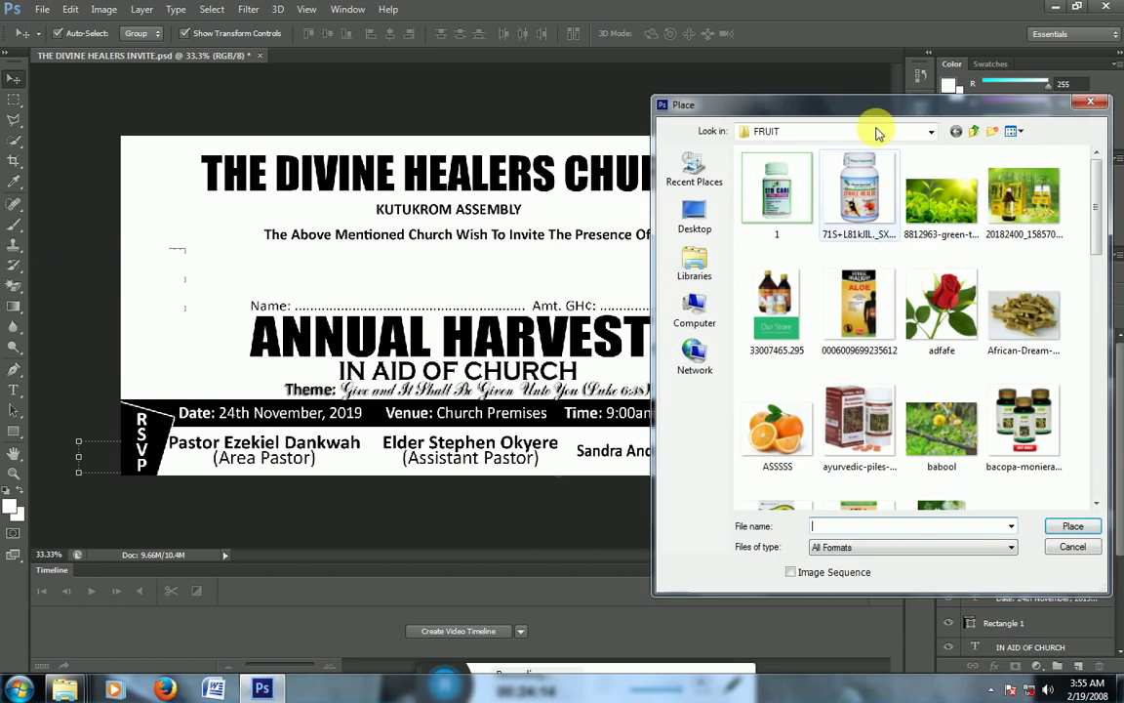
{"action": "left_click", "coordinate": [884, 130]}
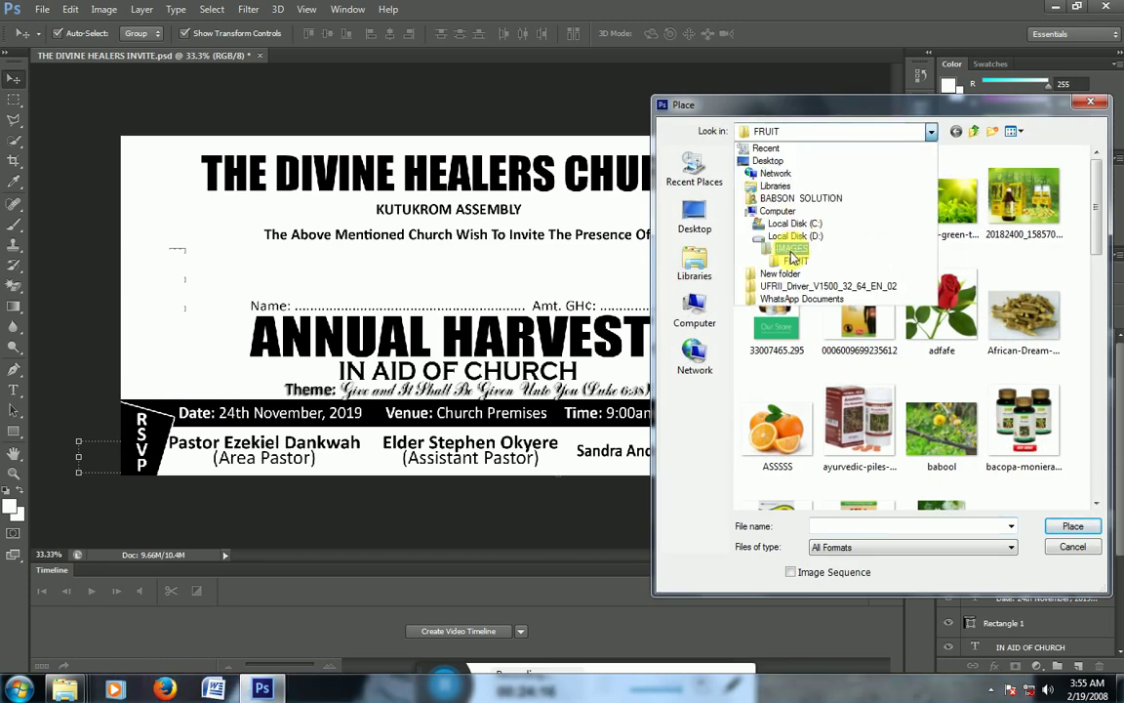
{"action": "left_click", "coordinate": [791, 249]}
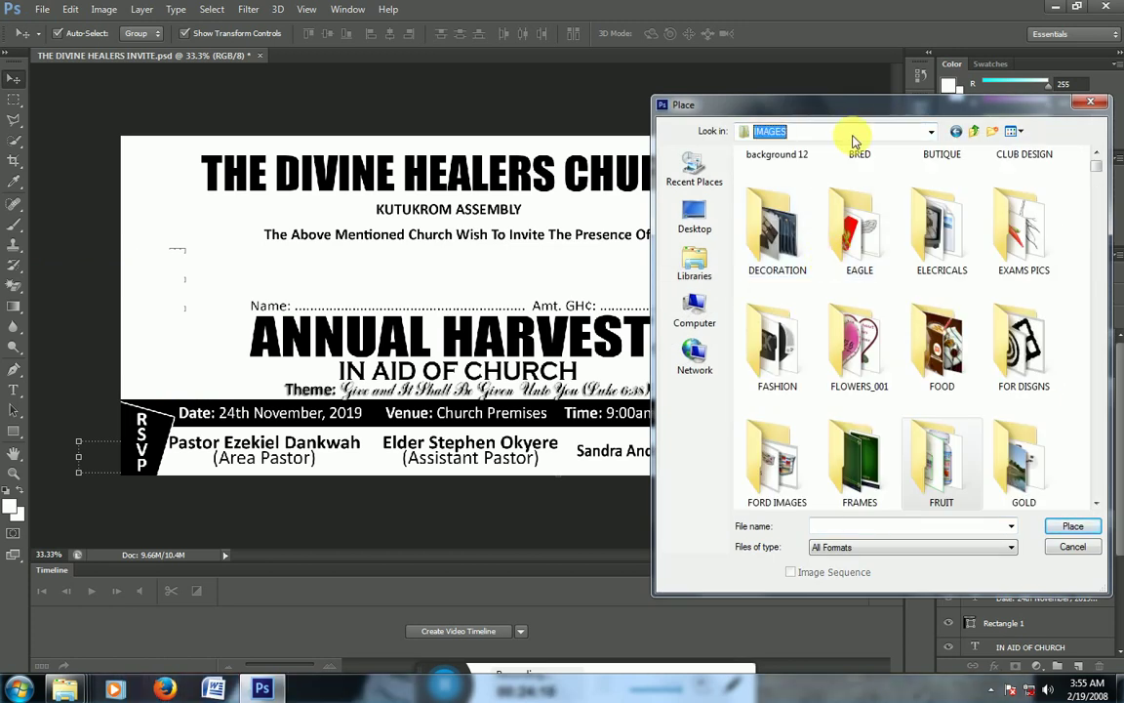
{"action": "left_click", "coordinate": [845, 131]}
{"action": "left_click", "coordinate": [793, 237]}
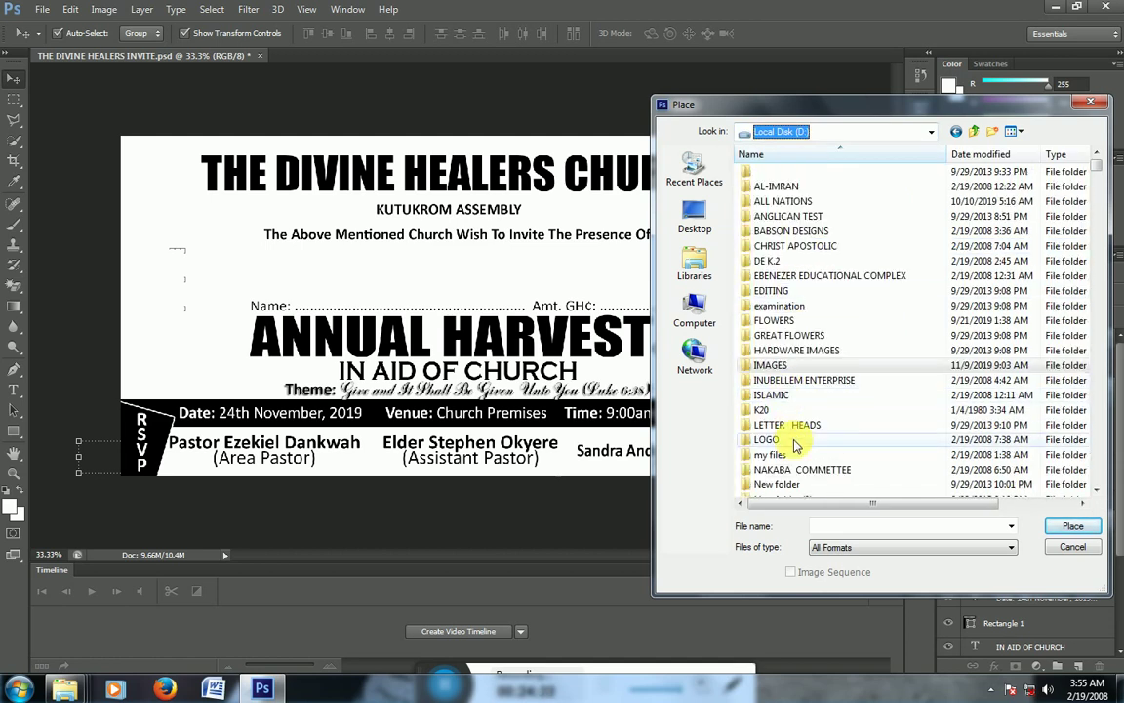
{"action": "double_click", "coordinate": [766, 439]}
{"action": "left_click", "coordinate": [859, 308]}
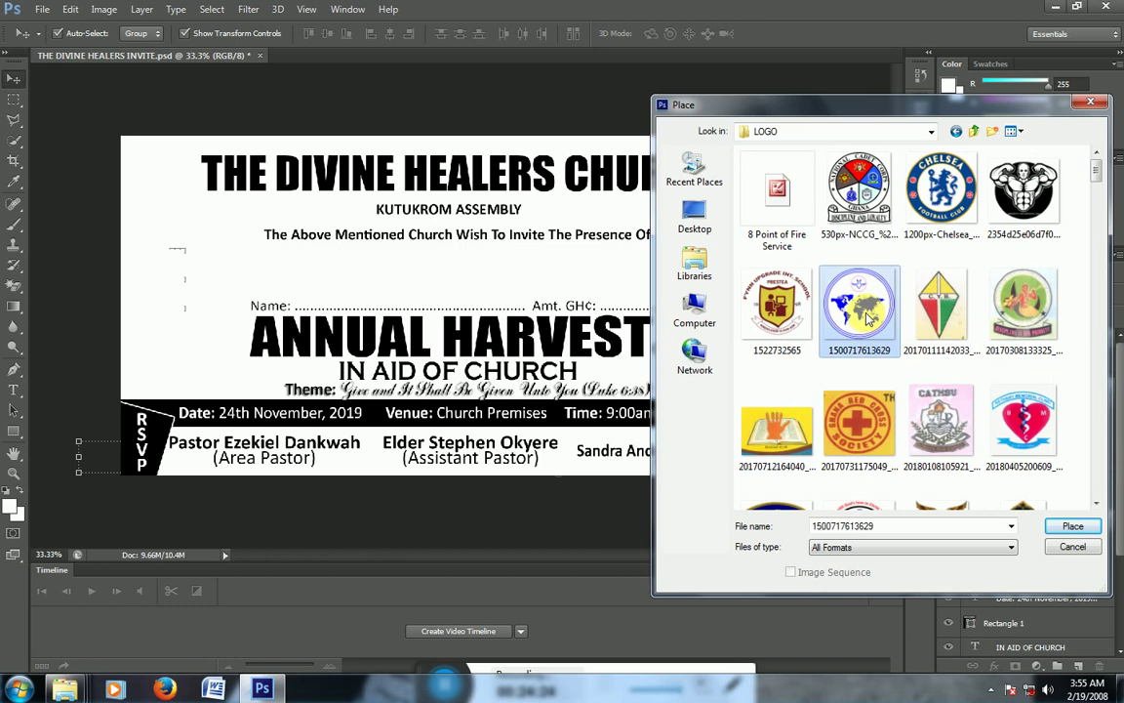
{"action": "scroll", "coordinate": [866, 320], "scroll_direction": "down", "scroll_amount": 2}
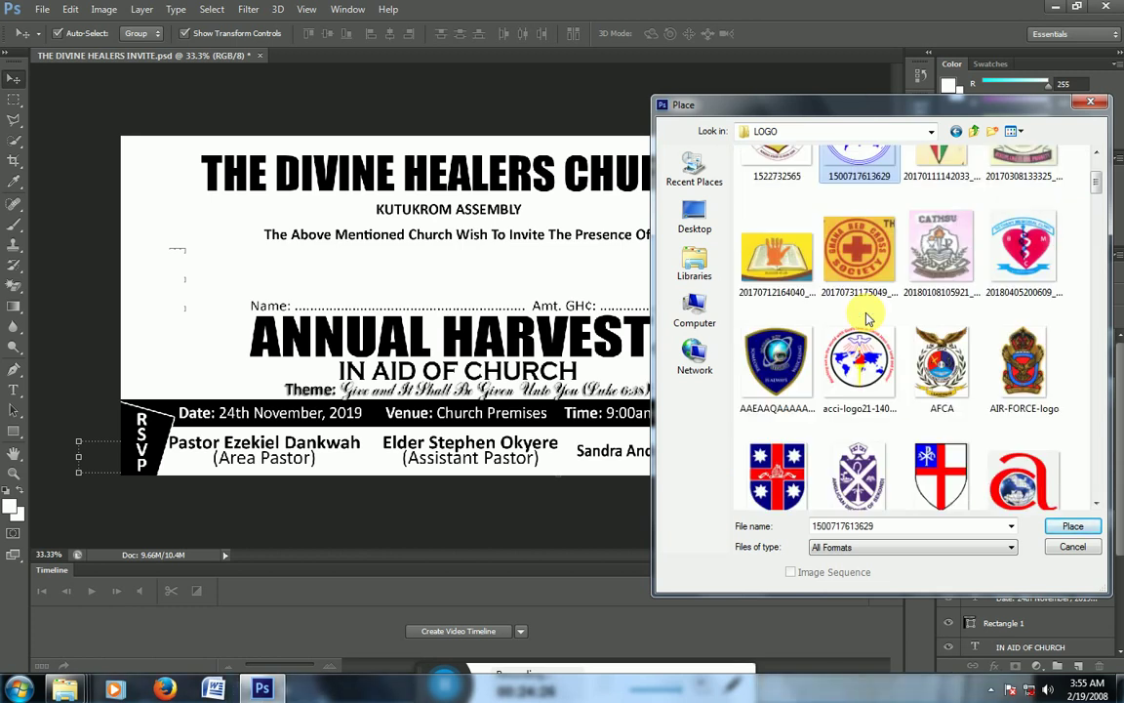
{"action": "scroll", "coordinate": [867, 320], "scroll_direction": "down", "scroll_amount": 2}
{"action": "left_click", "coordinate": [955, 310]}
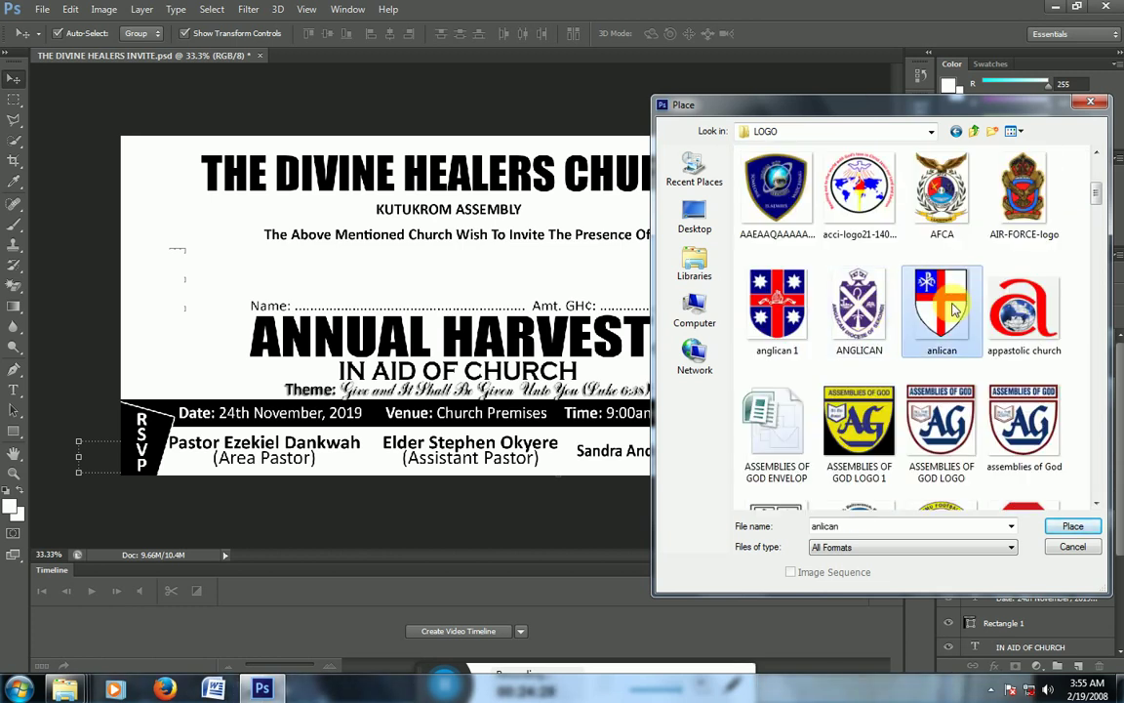
{"action": "scroll", "coordinate": [955, 311], "scroll_direction": "down", "scroll_amount": 2}
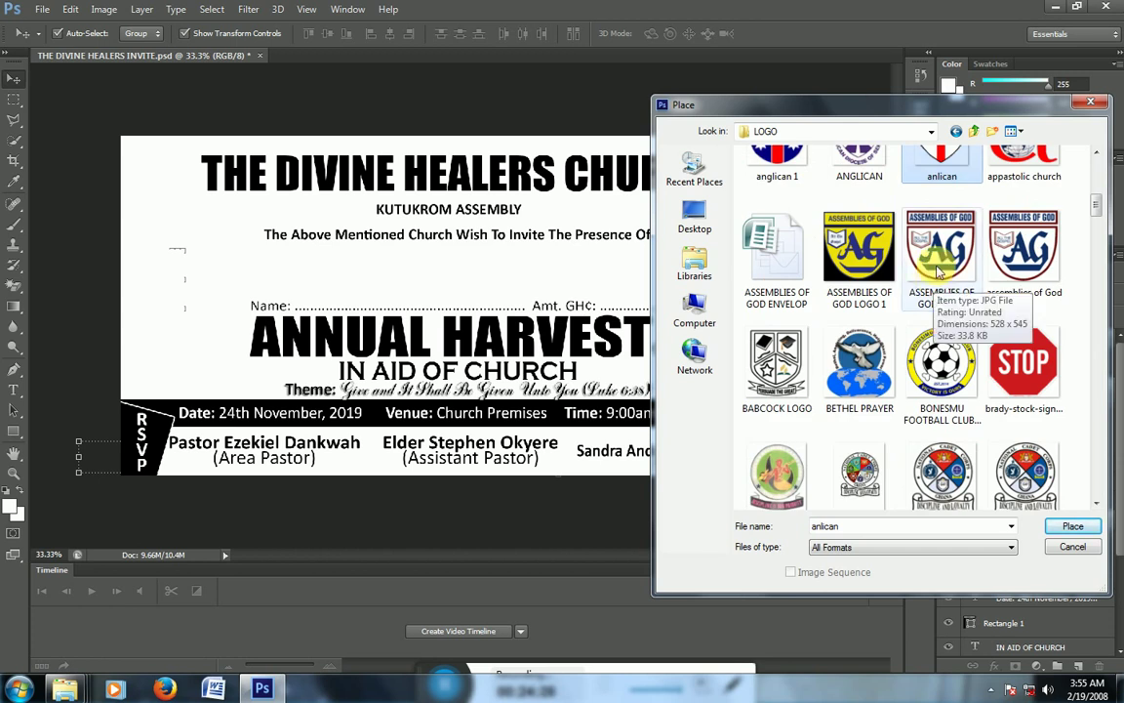
{"action": "left_click", "coordinate": [938, 273]}
{"action": "scroll", "coordinate": [939, 273], "scroll_direction": "down", "scroll_amount": 2}
{"action": "scroll", "coordinate": [939, 273], "scroll_direction": "down", "scroll_amount": 2}
{"action": "scroll", "coordinate": [939, 274], "scroll_direction": "down", "scroll_amount": 2}
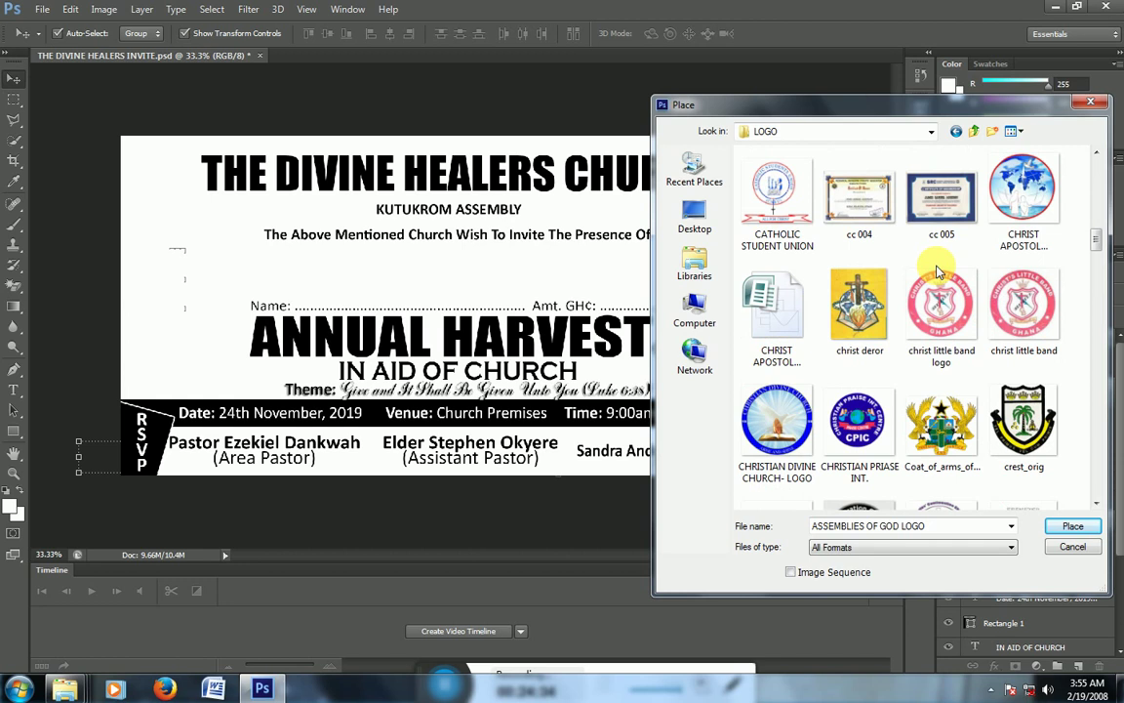
{"action": "left_click", "coordinate": [859, 300]}
{"action": "scroll", "coordinate": [883, 308], "scroll_direction": "down", "scroll_amount": 2}
{"action": "scroll", "coordinate": [881, 309], "scroll_direction": "up", "scroll_amount": 2}
{"action": "scroll", "coordinate": [881, 308], "scroll_direction": "down", "scroll_amount": 2}
{"action": "scroll", "coordinate": [881, 309], "scroll_direction": "down", "scroll_amount": 2}
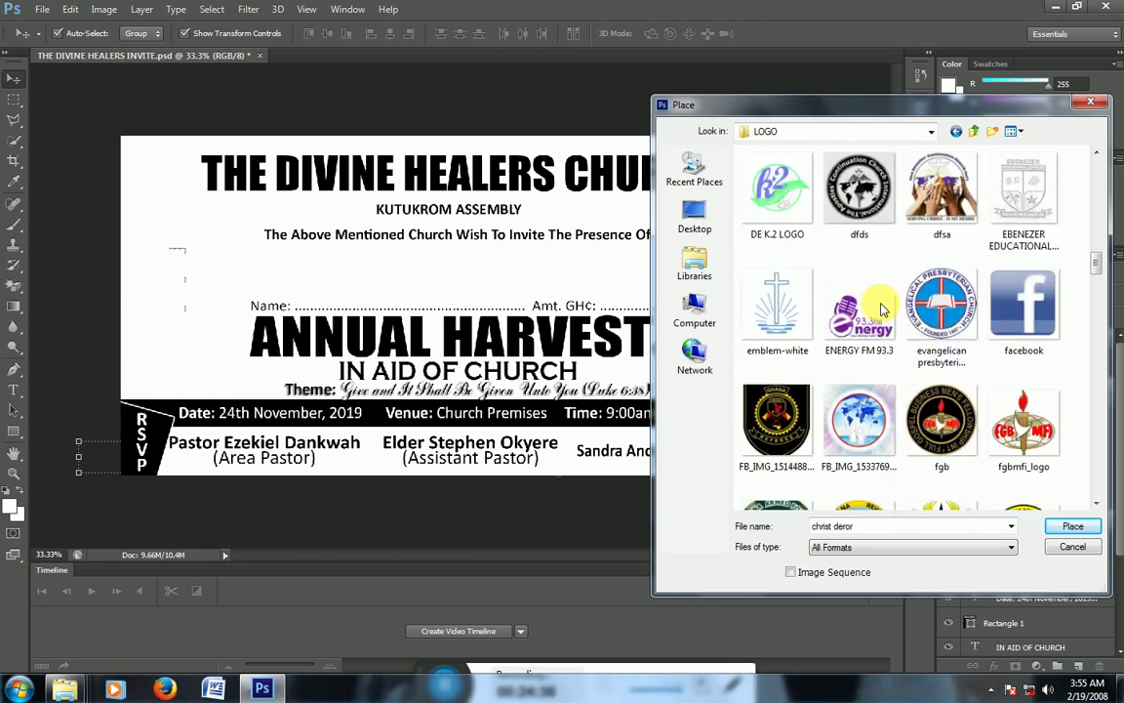
{"action": "mouse_move", "coordinate": [859, 308]}
{"action": "scroll", "coordinate": [881, 308], "scroll_direction": "down", "scroll_amount": 2}
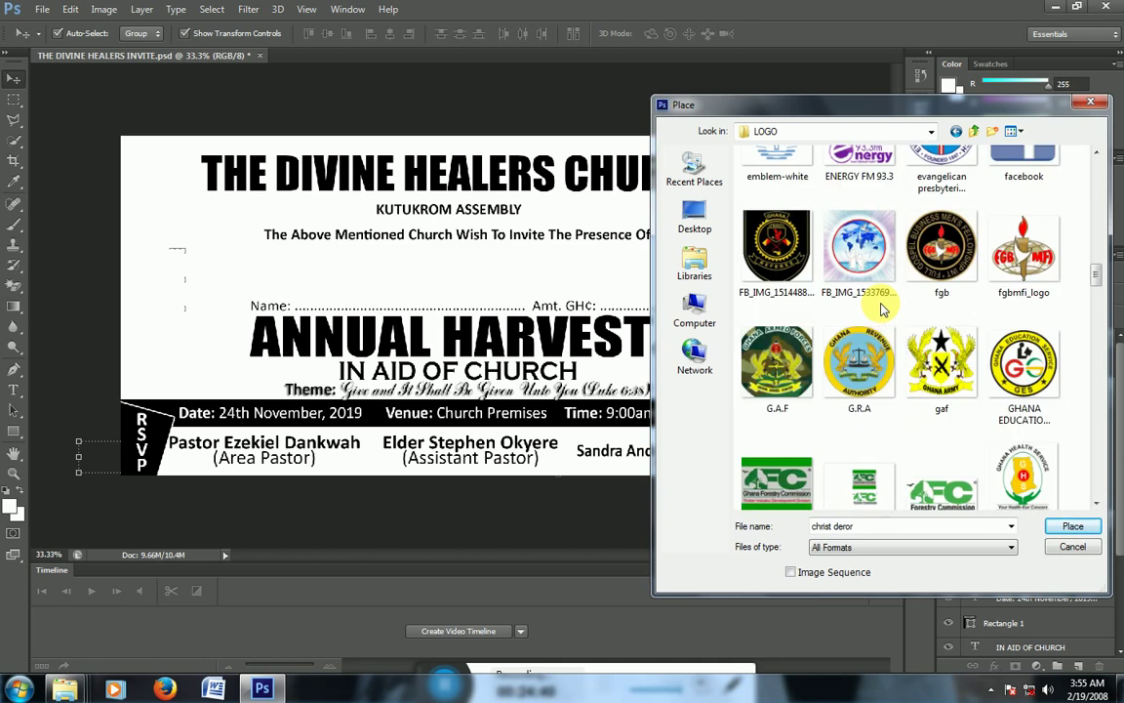
{"action": "scroll", "coordinate": [881, 309], "scroll_direction": "down", "scroll_amount": 2}
{"action": "scroll", "coordinate": [881, 309], "scroll_direction": "down", "scroll_amount": 2}
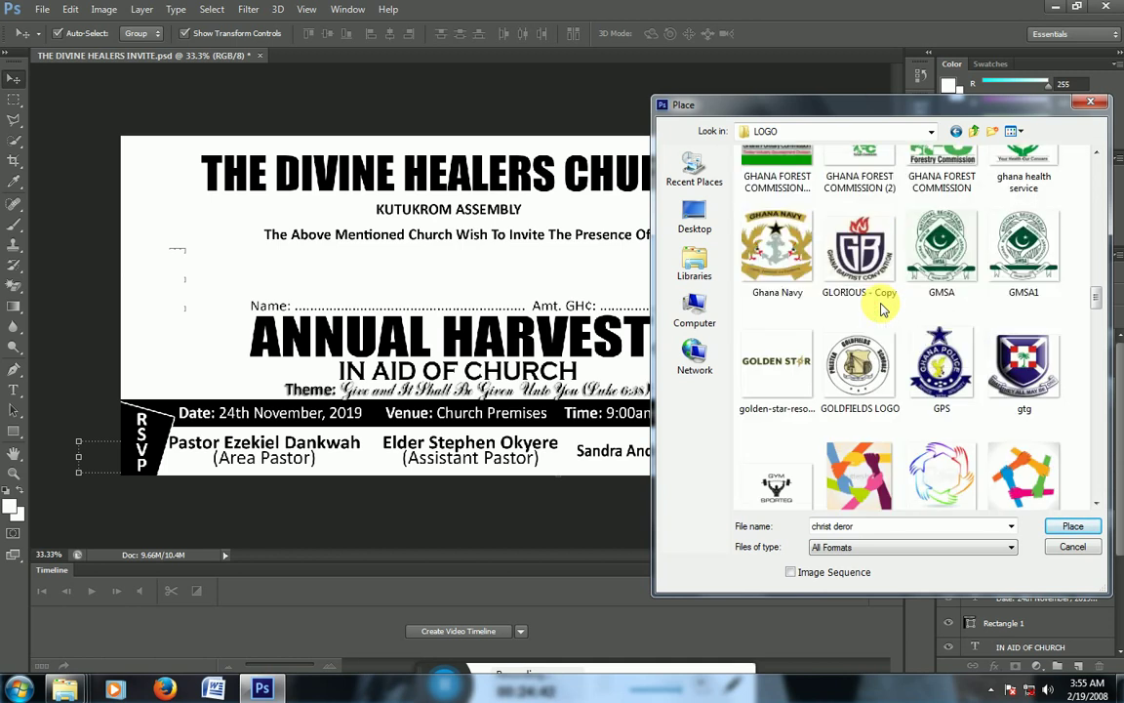
{"action": "scroll", "coordinate": [881, 309], "scroll_direction": "down", "scroll_amount": 2}
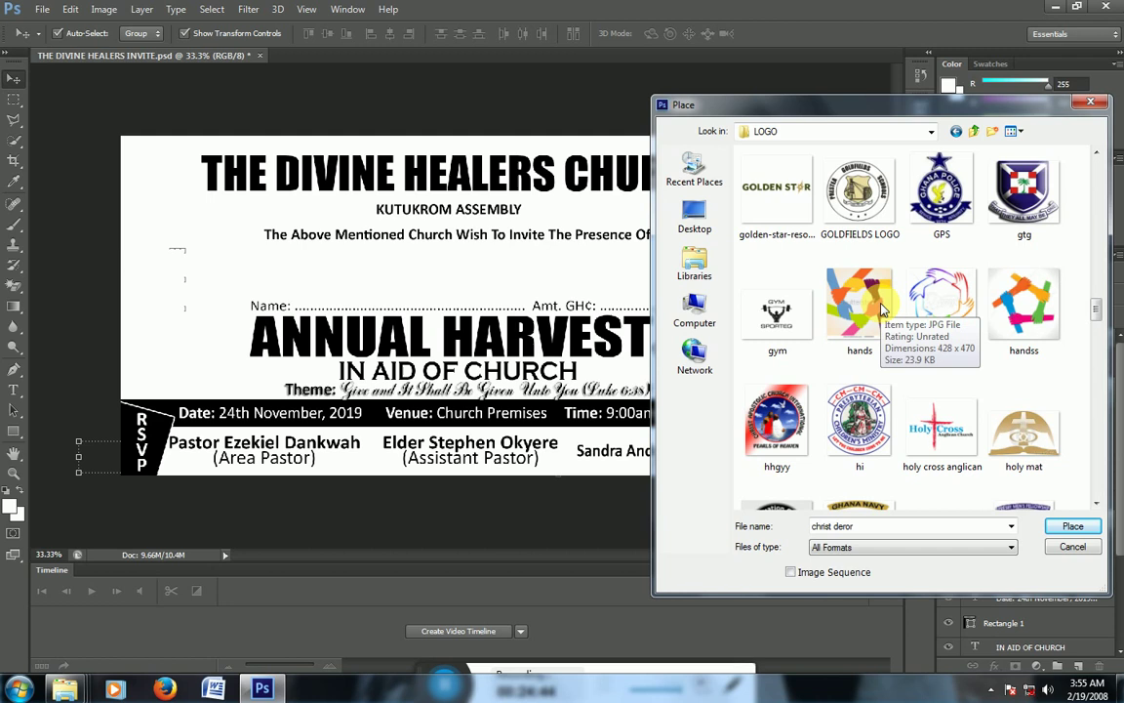
{"action": "scroll", "coordinate": [881, 308], "scroll_direction": "down", "scroll_amount": 2}
{"action": "scroll", "coordinate": [882, 309], "scroll_direction": "down", "scroll_amount": 2}
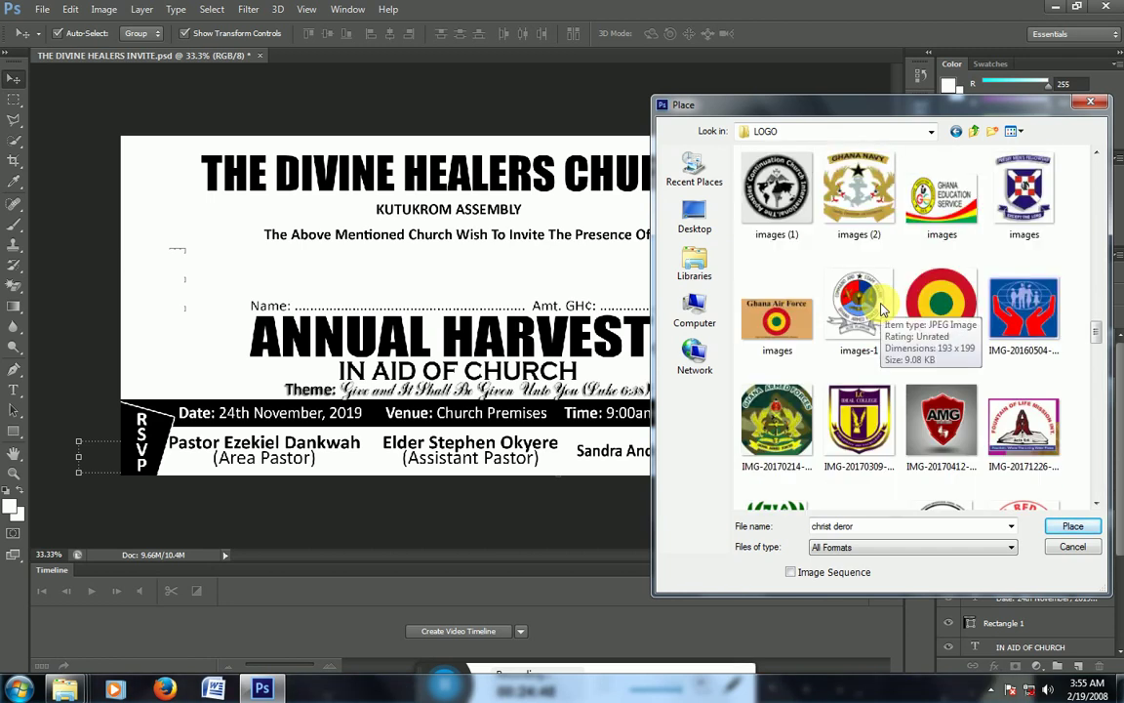
{"action": "scroll", "coordinate": [881, 308], "scroll_direction": "down", "scroll_amount": 2}
{"action": "scroll", "coordinate": [881, 308], "scroll_direction": "down", "scroll_amount": 2}
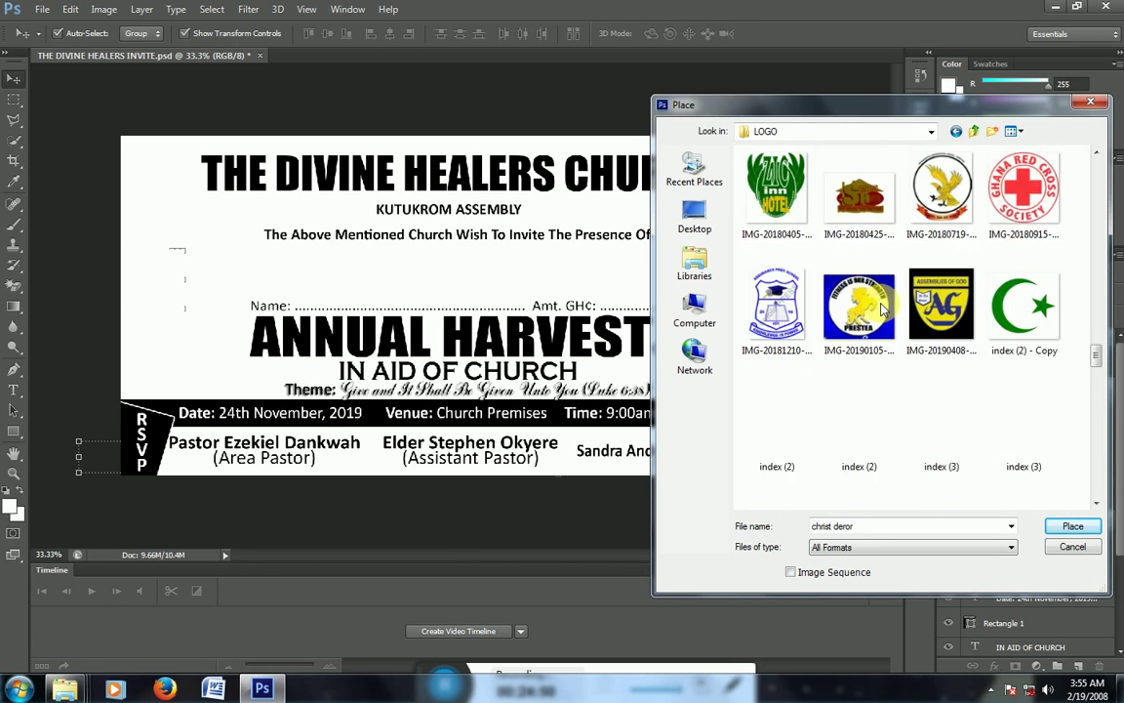
{"action": "scroll", "coordinate": [881, 308], "scroll_direction": "down", "scroll_amount": 3}
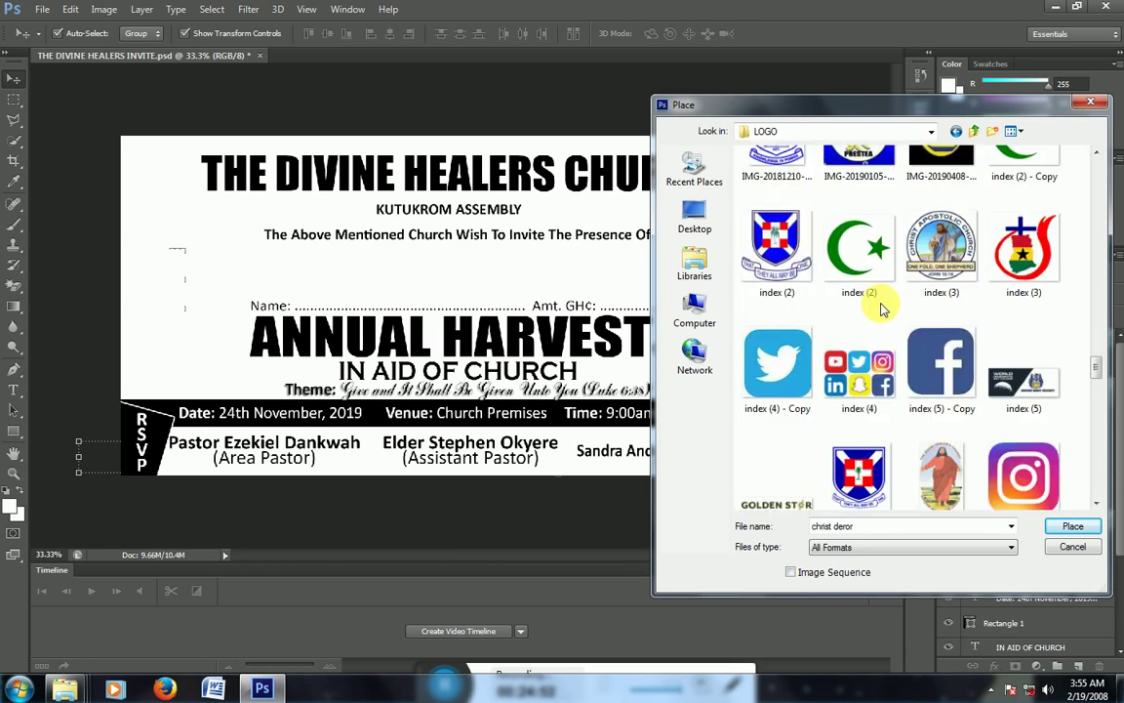
{"action": "scroll", "coordinate": [882, 303], "scroll_direction": "down", "scroll_amount": 2}
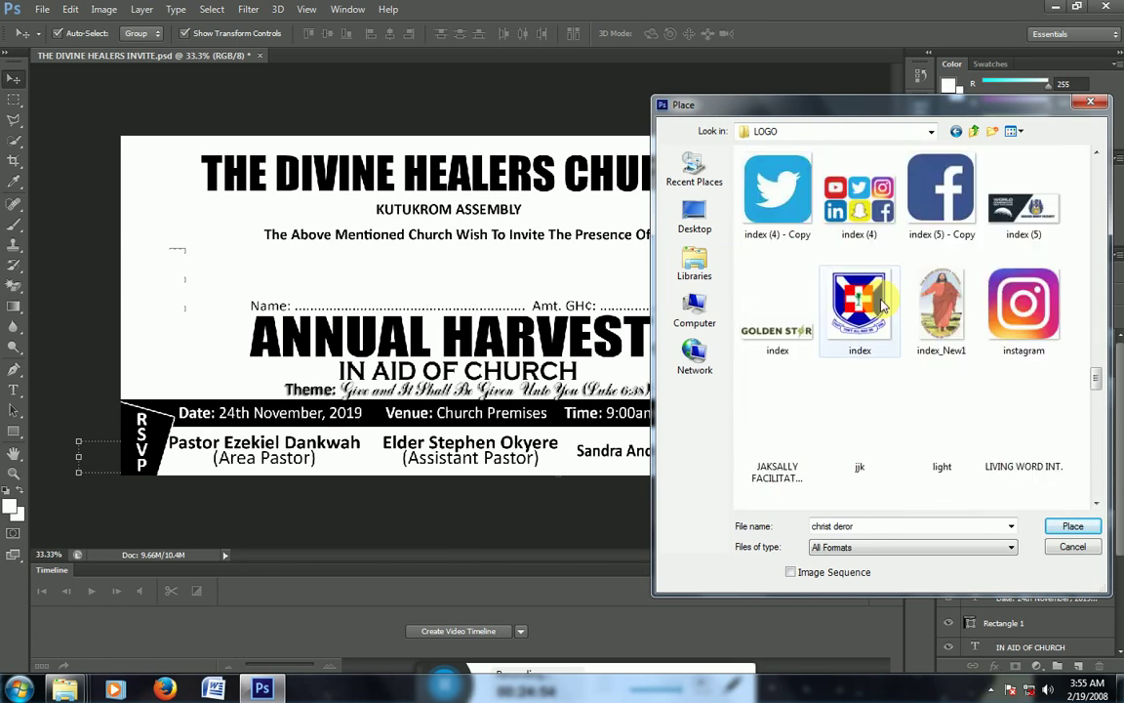
Preview index_New1 in Picture Manager, then close it to return to Place
{"action": "left_click", "coordinate": [934, 295]}
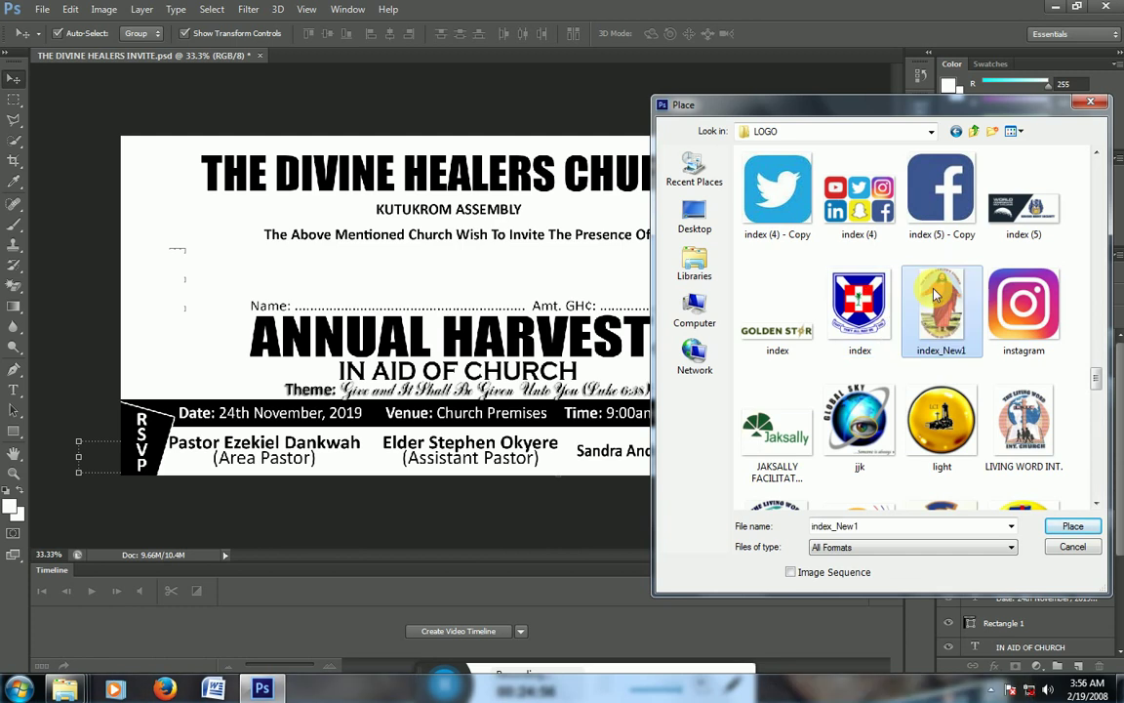
{"action": "right_click", "coordinate": [934, 295]}
{"action": "left_click", "coordinate": [931, 325]}
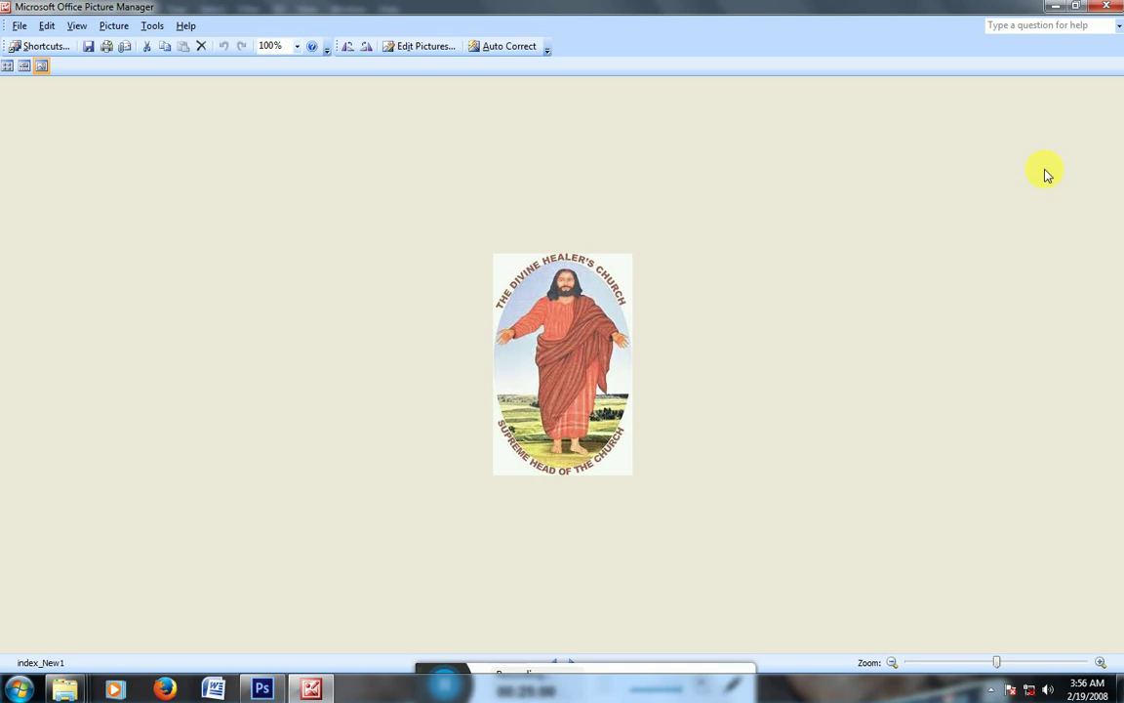
{"action": "left_click", "coordinate": [1102, 8]}
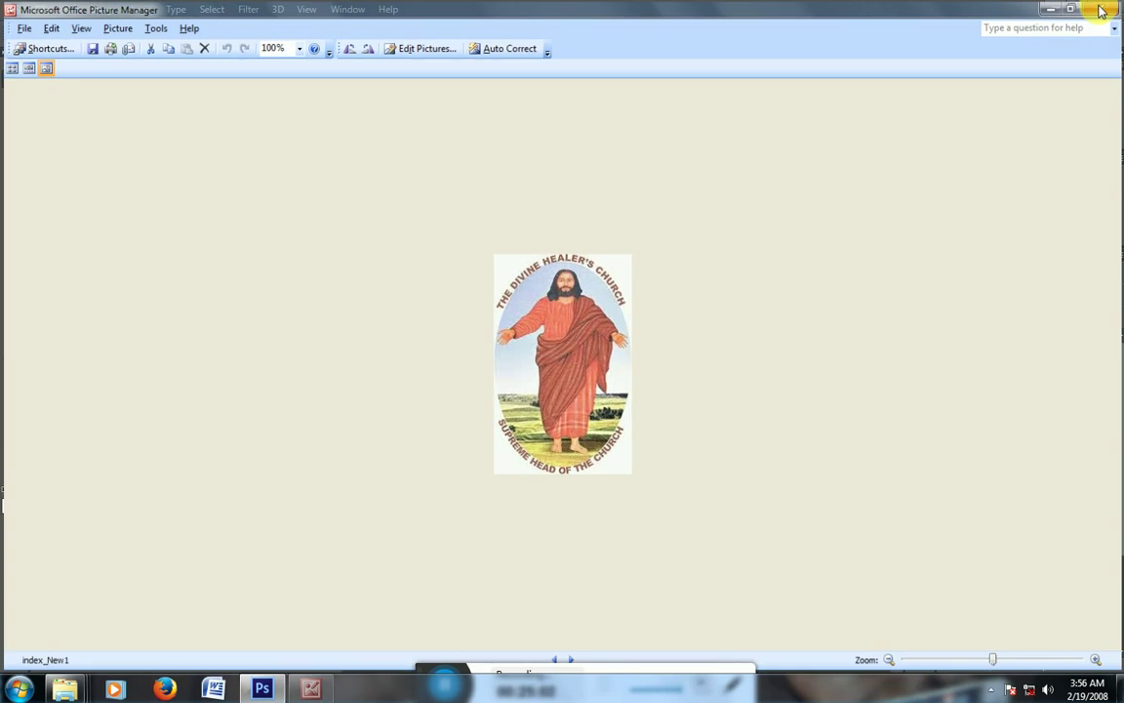
Place index_New1, shrunk and positioned at the card's left edge beside the heading
{"action": "double_click", "coordinate": [943, 304]}
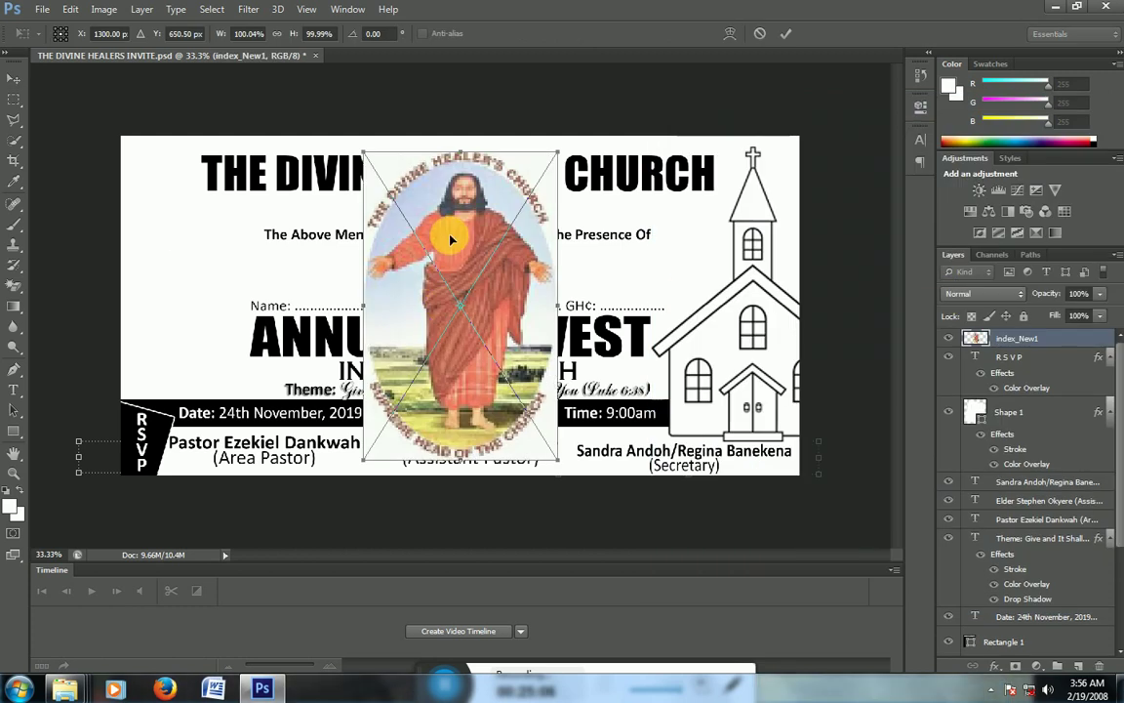
{"action": "left_click_drag", "start_coordinate": [447, 231], "coordinate": [218, 219]}
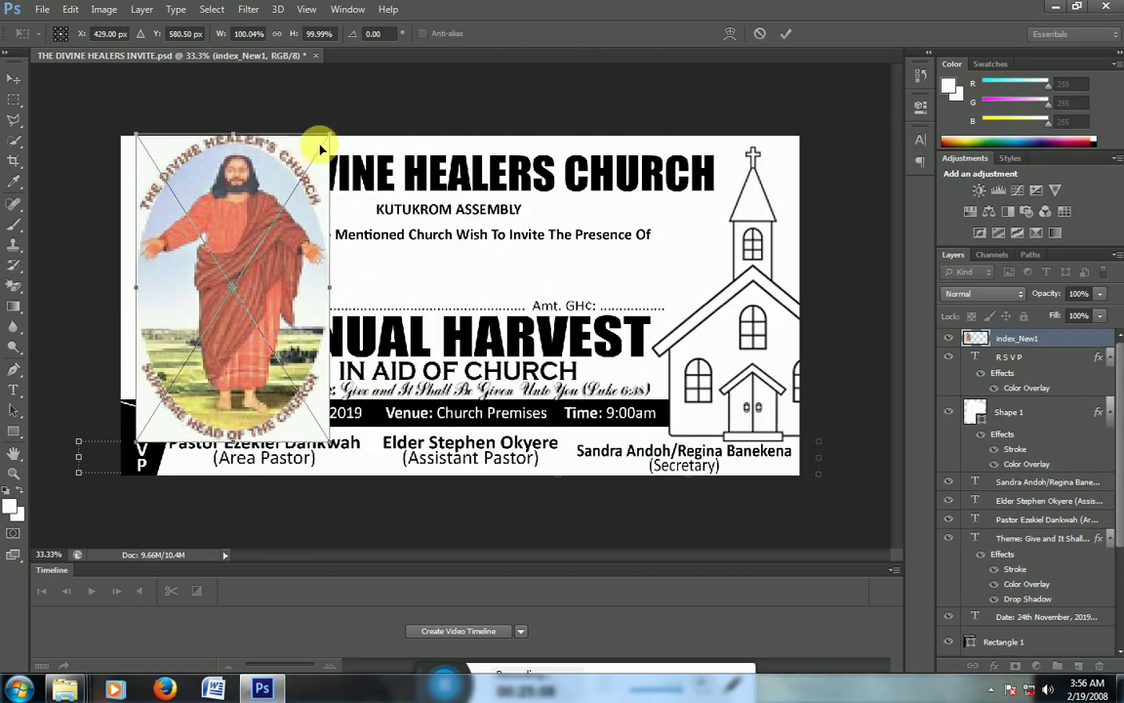
{"action": "mouse_move", "coordinate": [312, 145]}
{"action": "left_mouse_down"}
{"action": "mouse_move", "coordinate": [261, 240]}
{"action": "mouse_move", "coordinate": [202, 231]}
{"action": "left_mouse_up"}
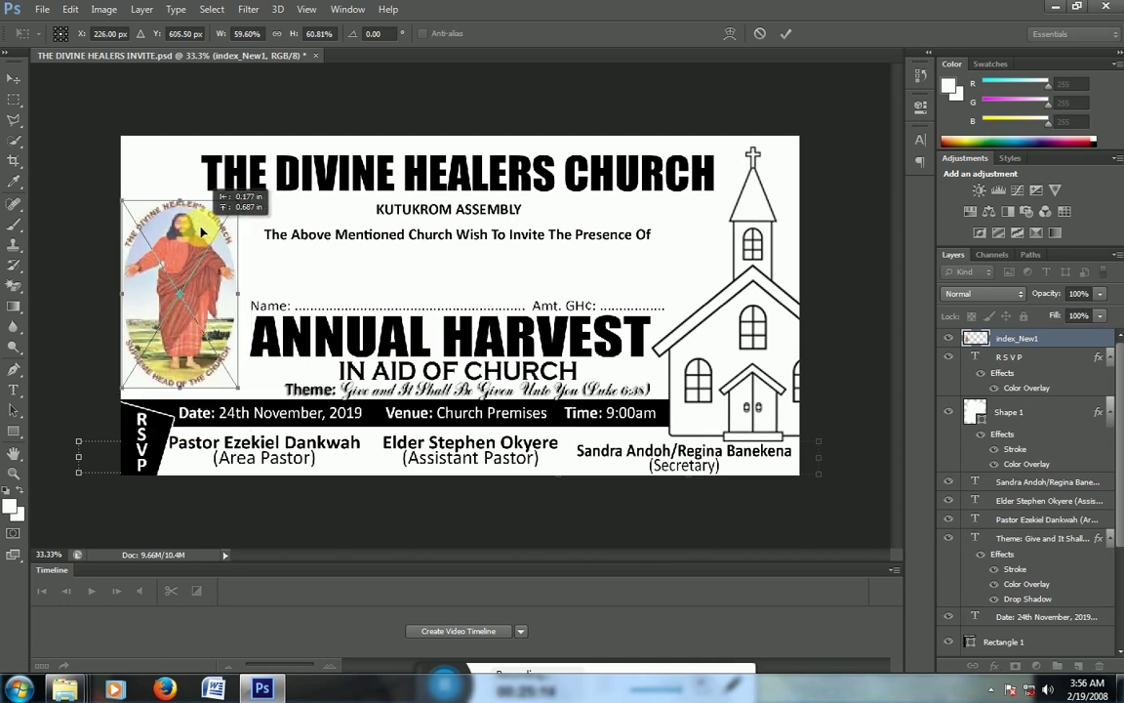
{"action": "key", "text": "shift+Right"}
{"action": "key", "text": "shift+Right"}
{"action": "key", "text": "Right"}
{"action": "key", "text": "Return"}
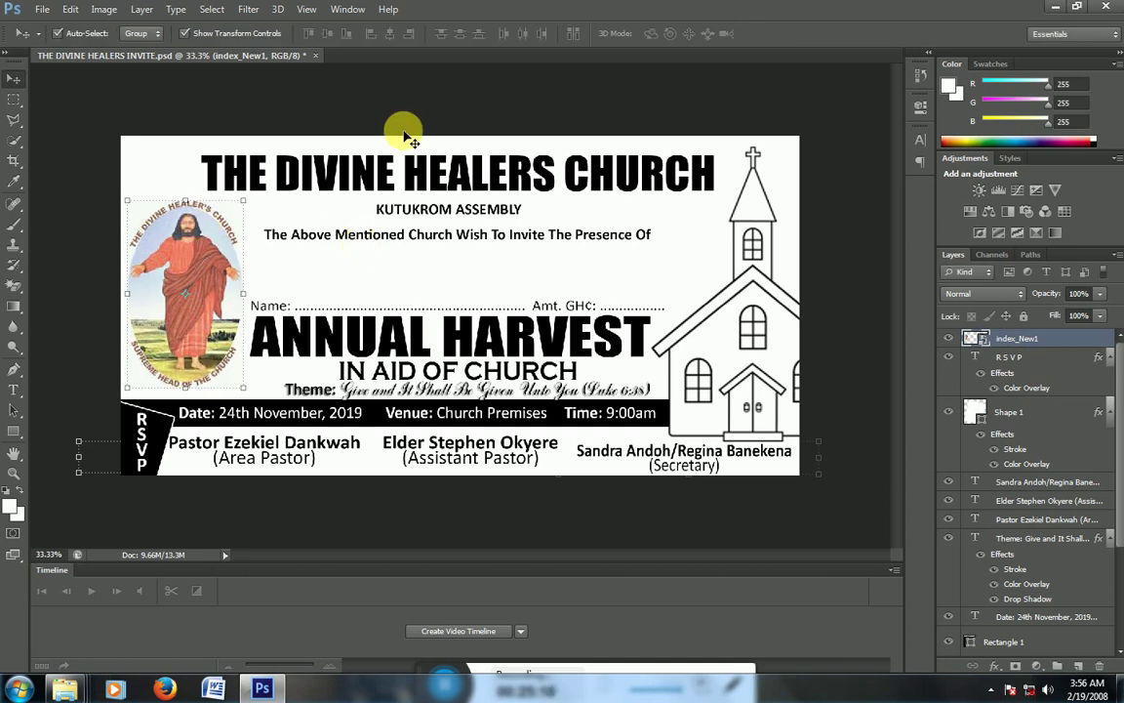
{"action": "left_click", "coordinate": [161, 293]}
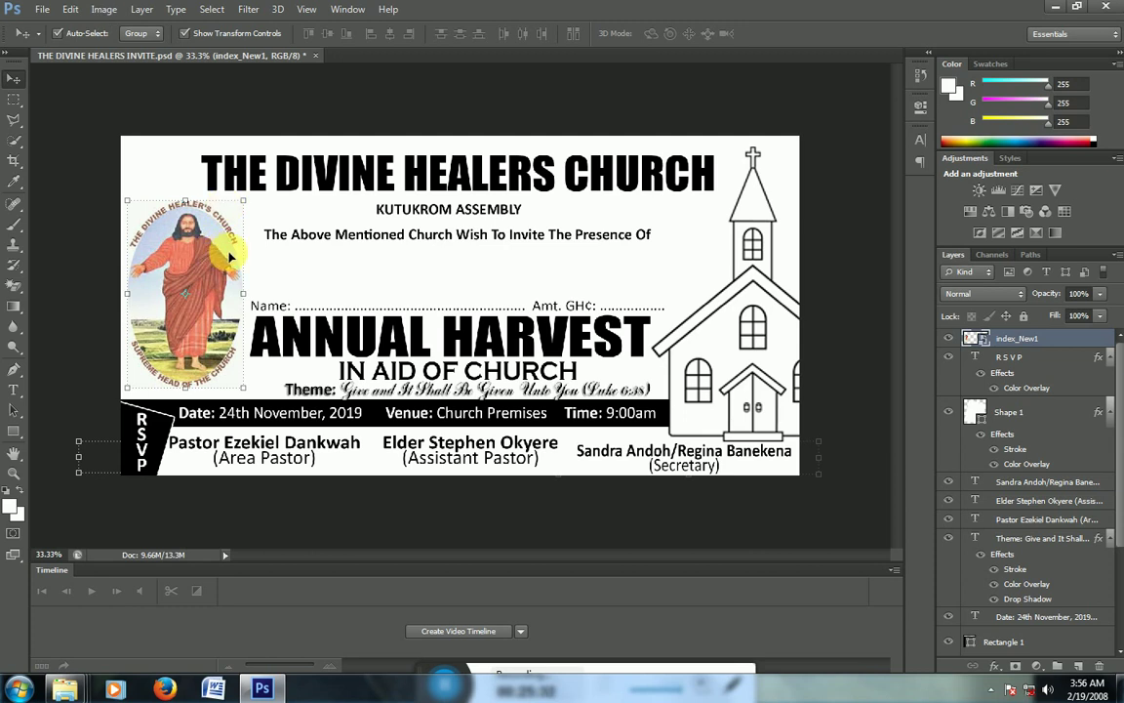
Choose the Eraser tool and rasterize the index_New1 badge smart object
{"action": "left_click", "coordinate": [105, 9]}
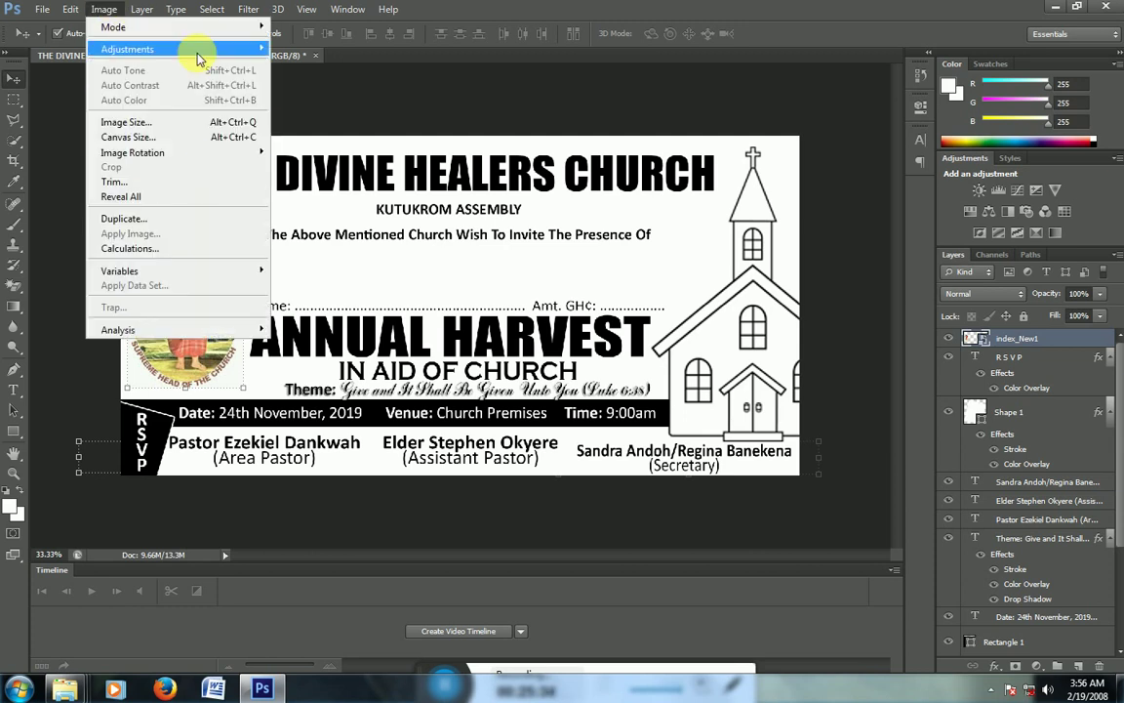
{"action": "mouse_move", "coordinate": [128, 49]}
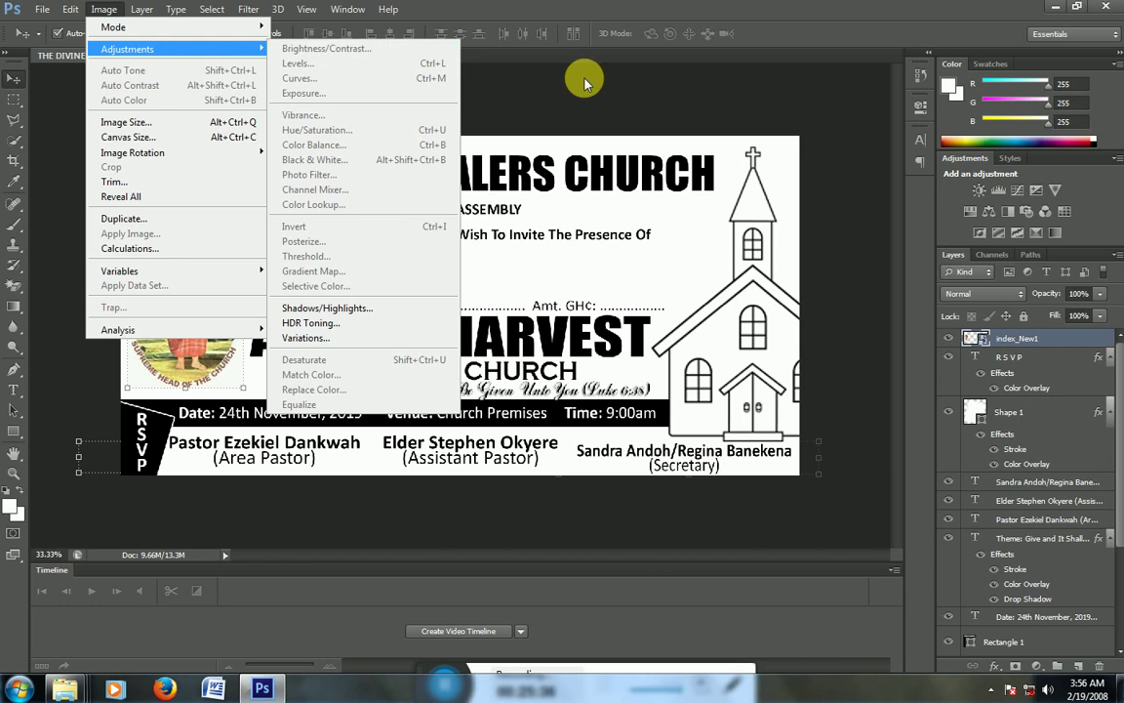
{"action": "left_click", "coordinate": [586, 83]}
{"action": "left_click_drag", "start_coordinate": [14, 284], "coordinate": [56, 310]}
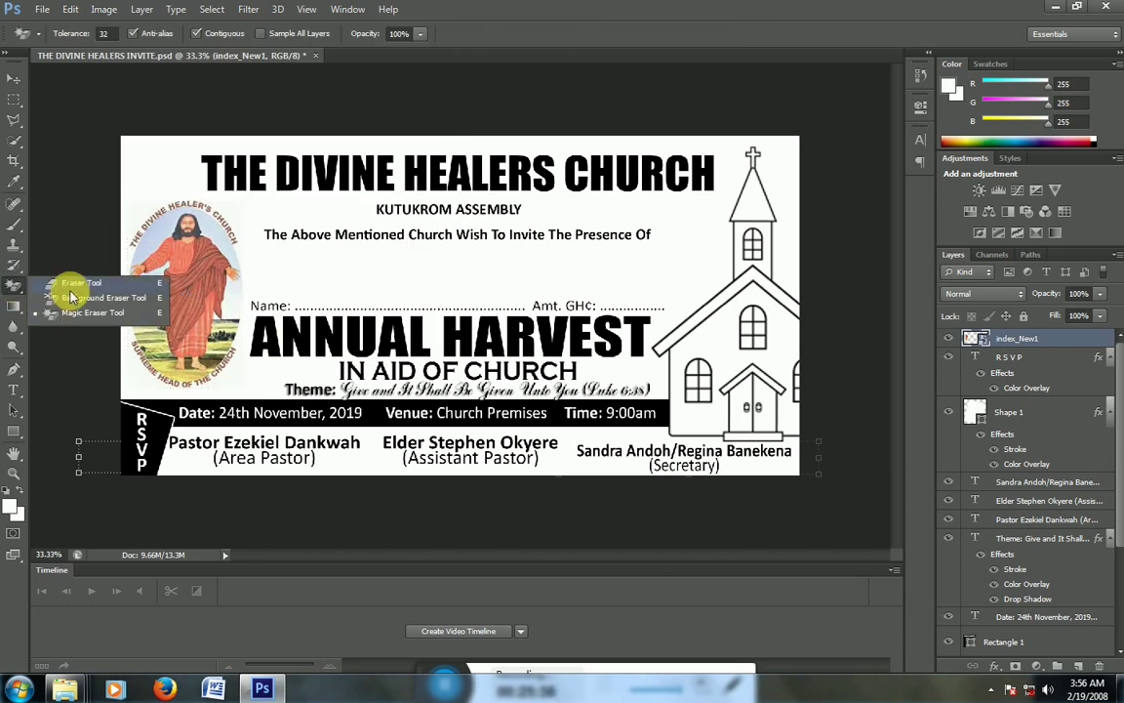
{"action": "left_click", "coordinate": [84, 283]}
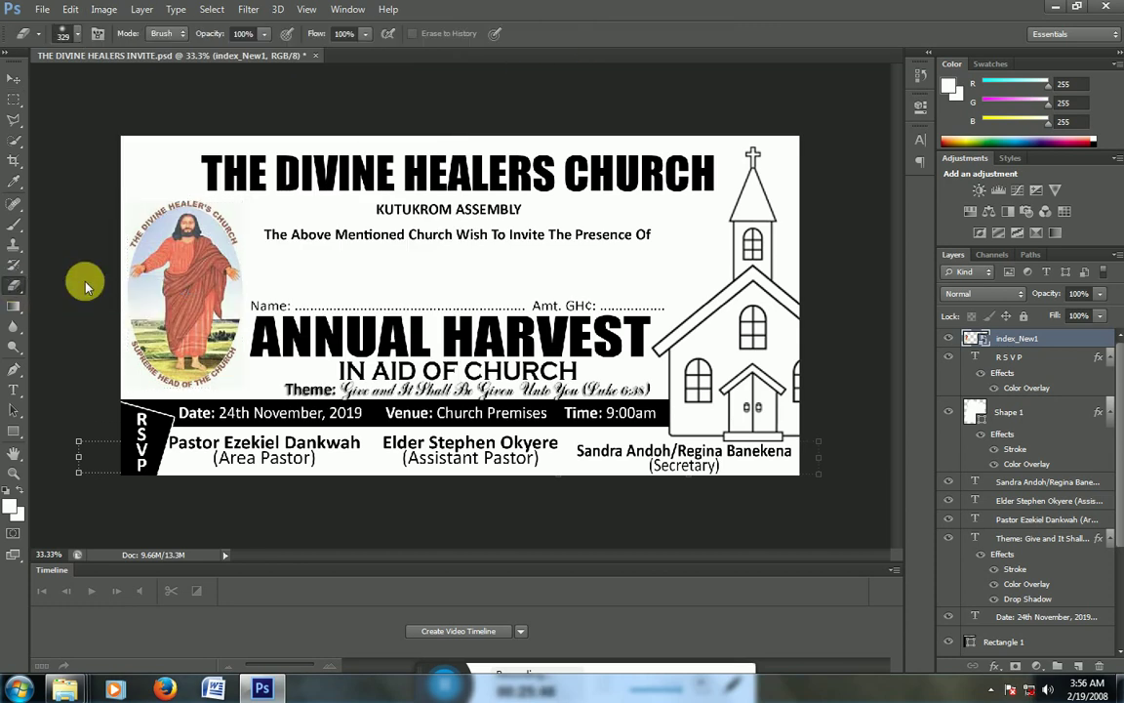
{"action": "left_click", "coordinate": [161, 390]}
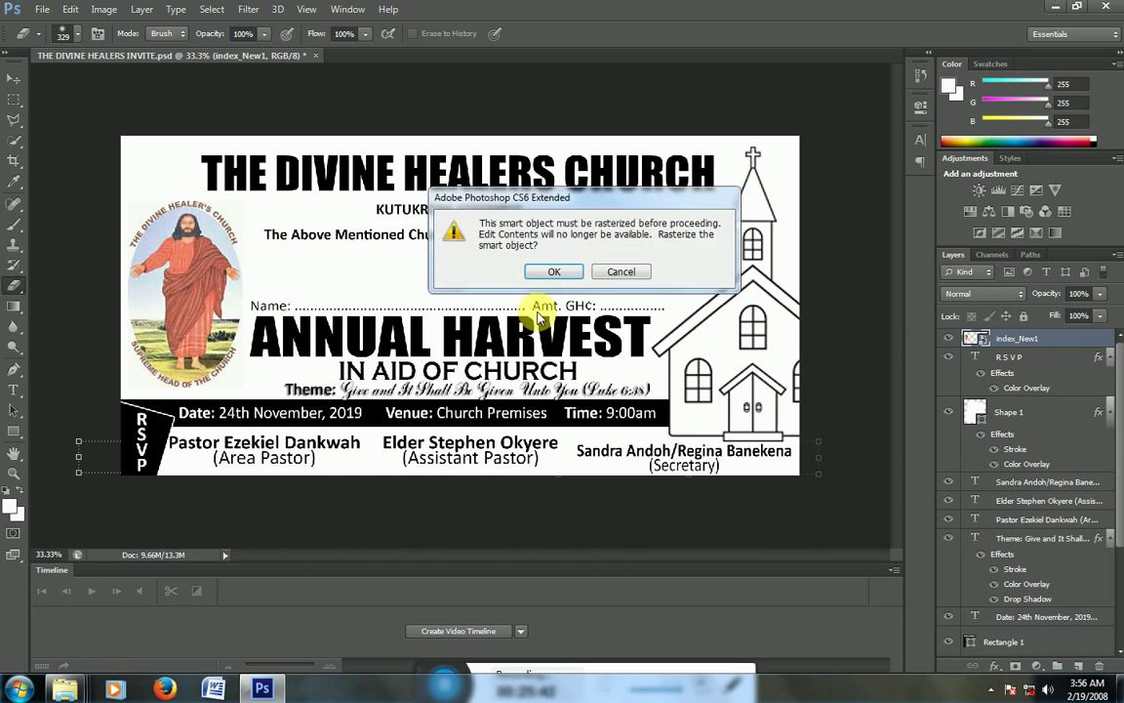
{"action": "left_click", "coordinate": [535, 269]}
Erase the badge edge overlapping the ANNUAL heading, then shrink the brush
{"action": "left_click_drag", "start_coordinate": [256, 379], "coordinate": [242, 337]}
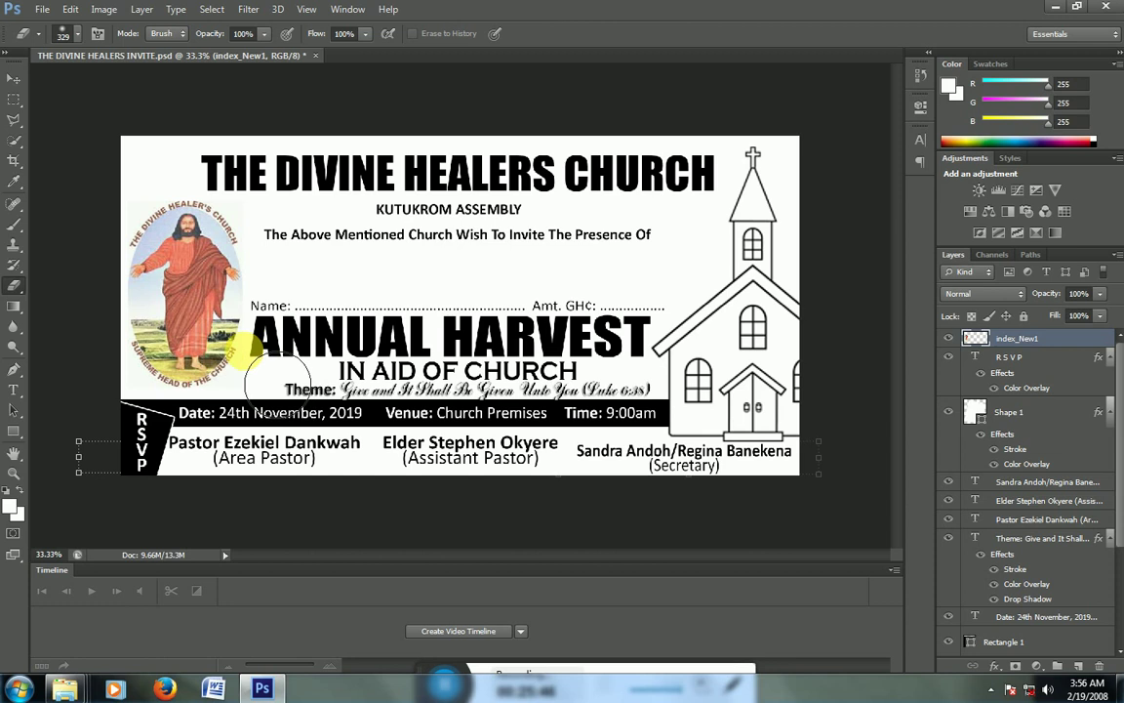
{"action": "key", "text": "bracketleft"}
{"action": "key", "text": "bracketleft"}
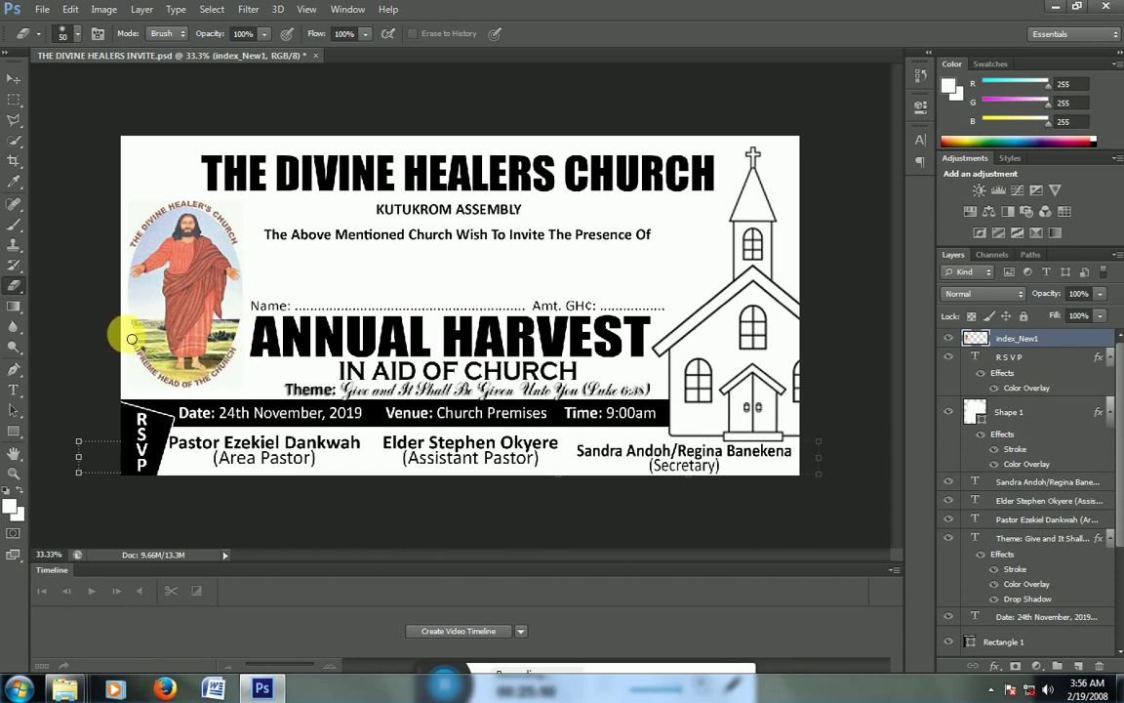
{"action": "left_click", "coordinate": [14, 78]}
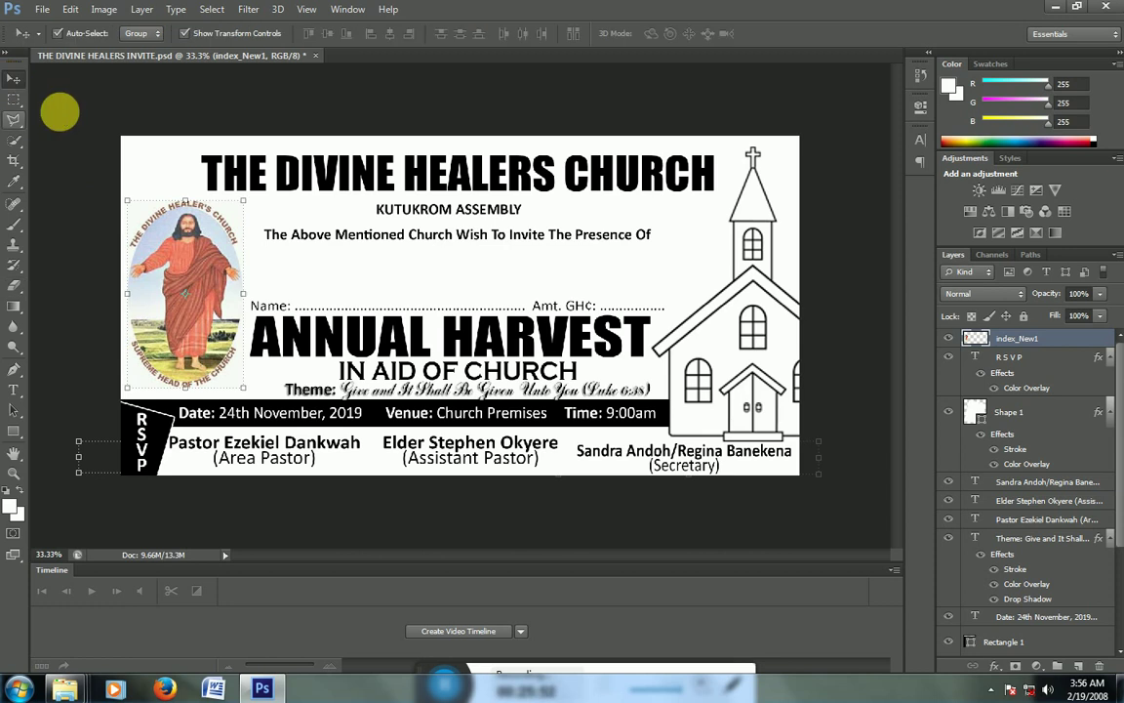
{"action": "left_click", "coordinate": [104, 9]}
{"action": "mouse_move", "coordinate": [128, 49]}
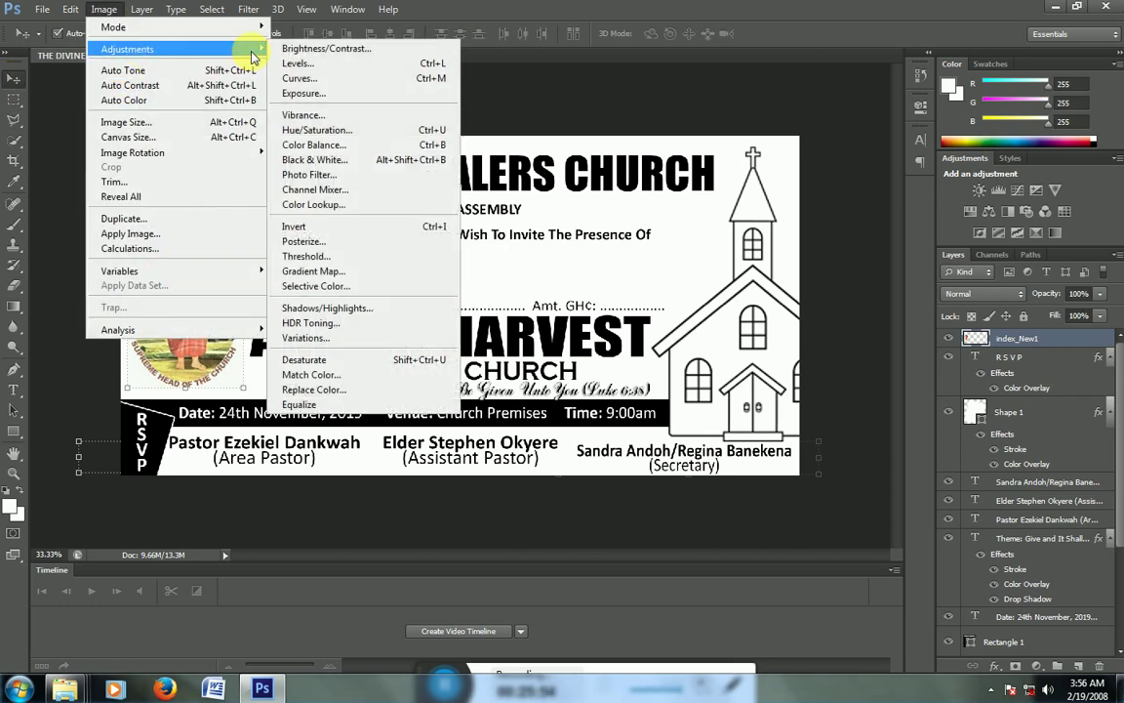
Set the badge's Brightness to -50 and Contrast to 70
{"action": "left_click", "coordinate": [361, 49]}
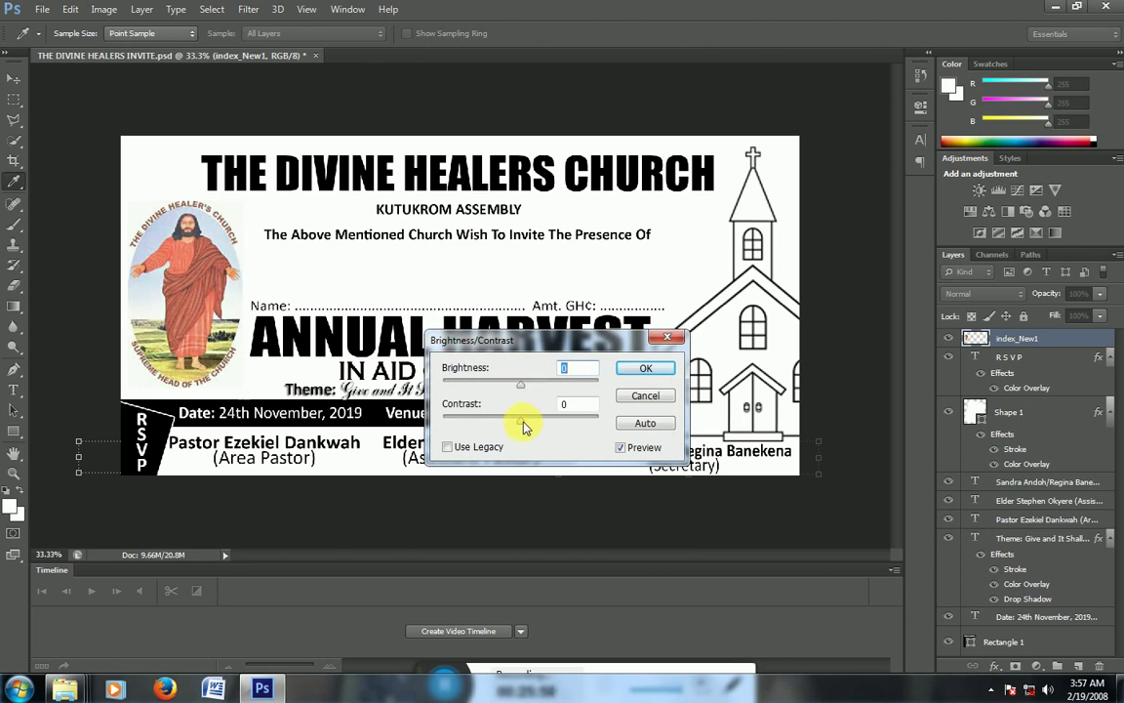
{"action": "mouse_move", "coordinate": [528, 428]}
{"action": "left_mouse_down"}
{"action": "mouse_move", "coordinate": [483, 421]}
{"action": "mouse_move", "coordinate": [495, 388]}
{"action": "mouse_move", "coordinate": [532, 430]}
{"action": "mouse_move", "coordinate": [576, 430]}
{"action": "left_mouse_up"}
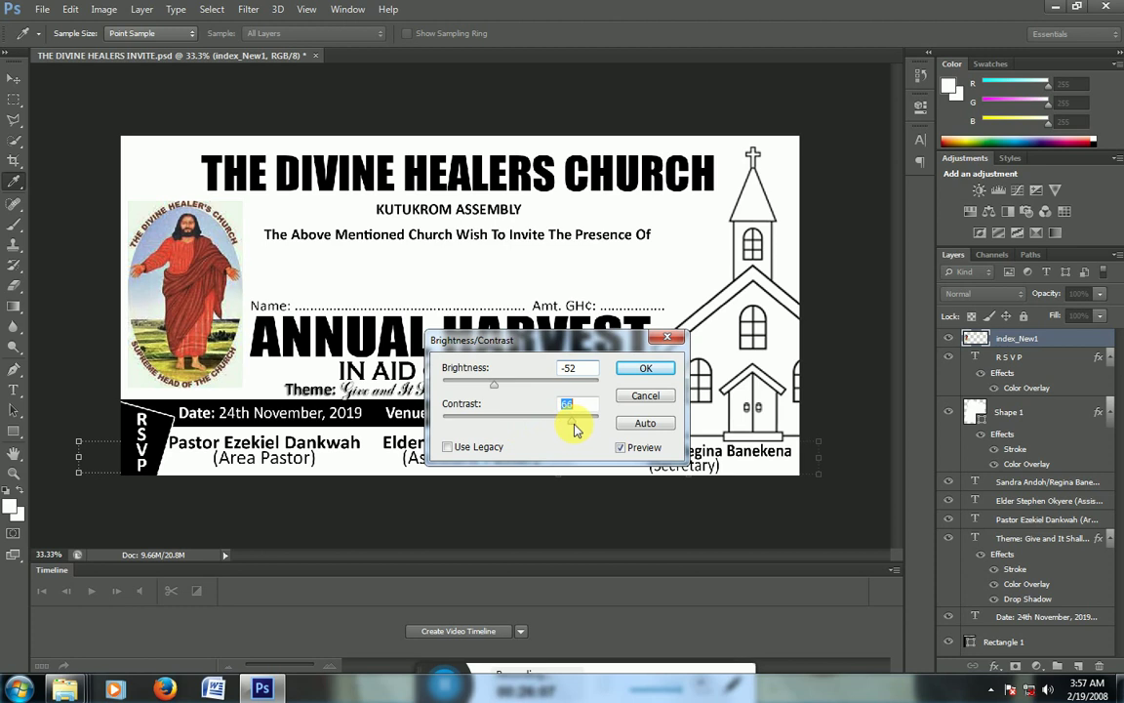
{"action": "left_click", "coordinate": [496, 389]}
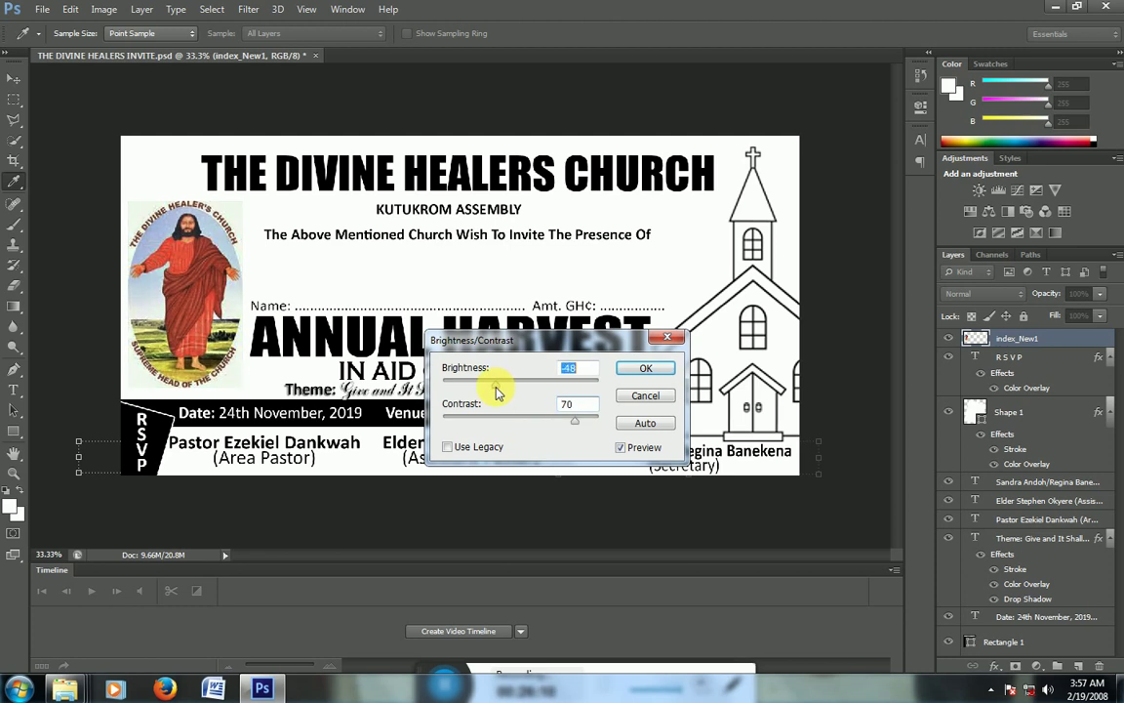
{"action": "left_click", "coordinate": [647, 370]}
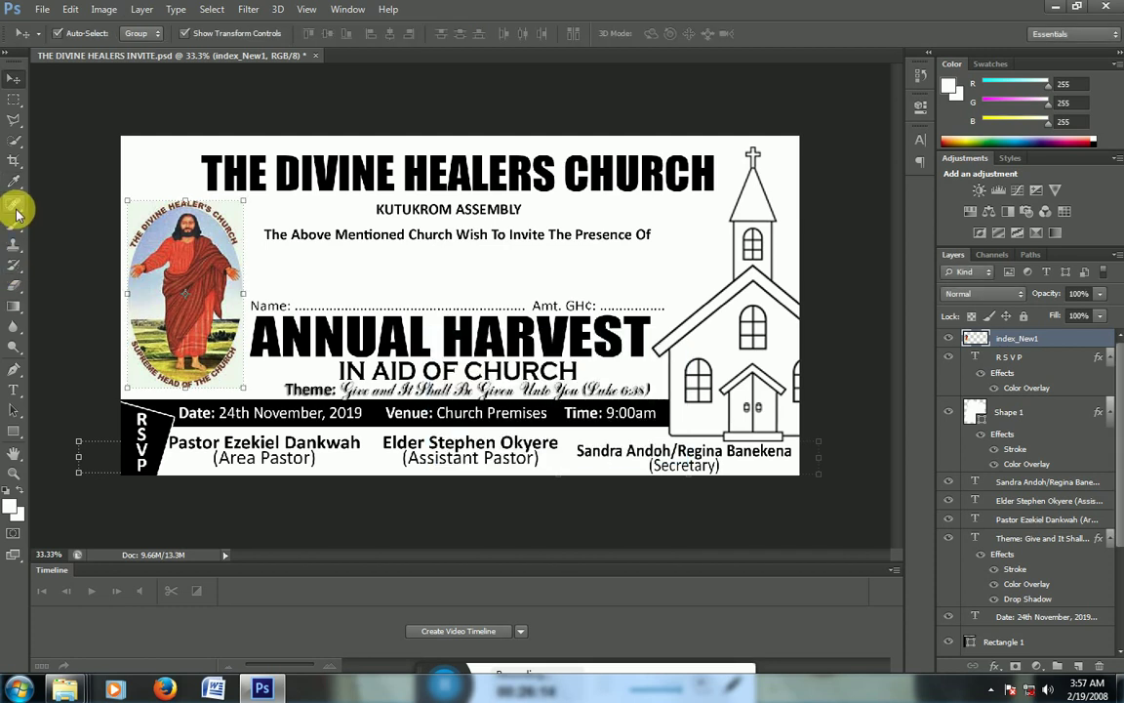
Remove the badge's white background corner with the Magic Eraser
{"action": "left_click_drag", "start_coordinate": [14, 284], "coordinate": [88, 312]}
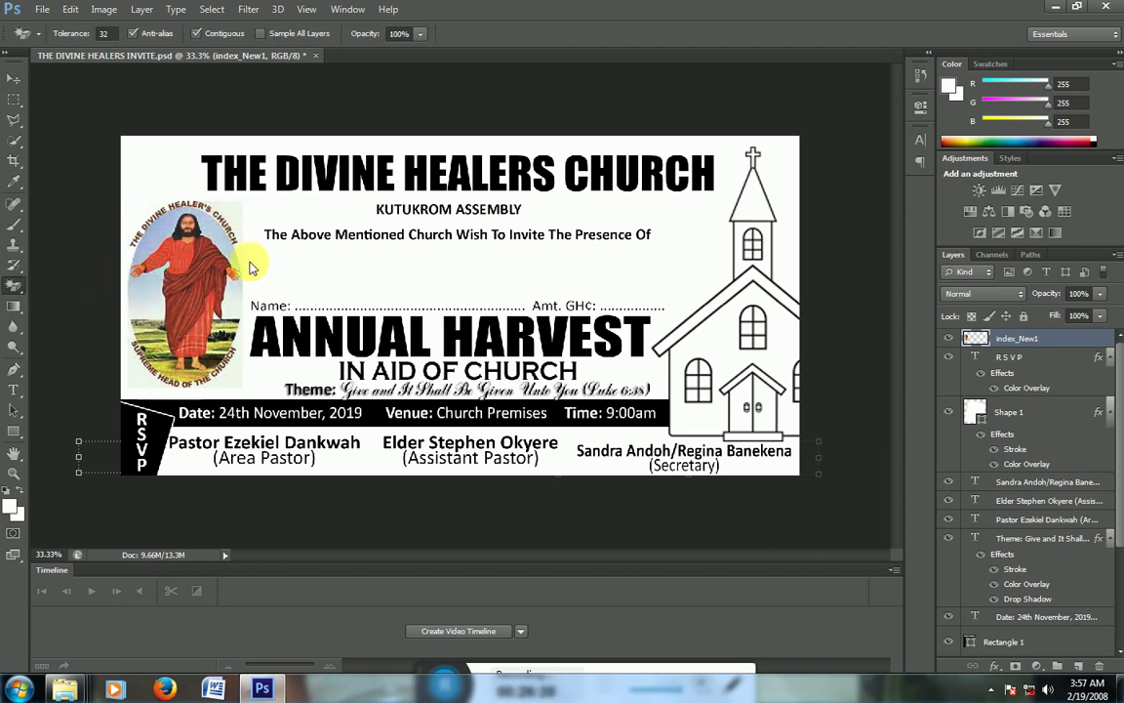
{"action": "left_click", "coordinate": [140, 380]}
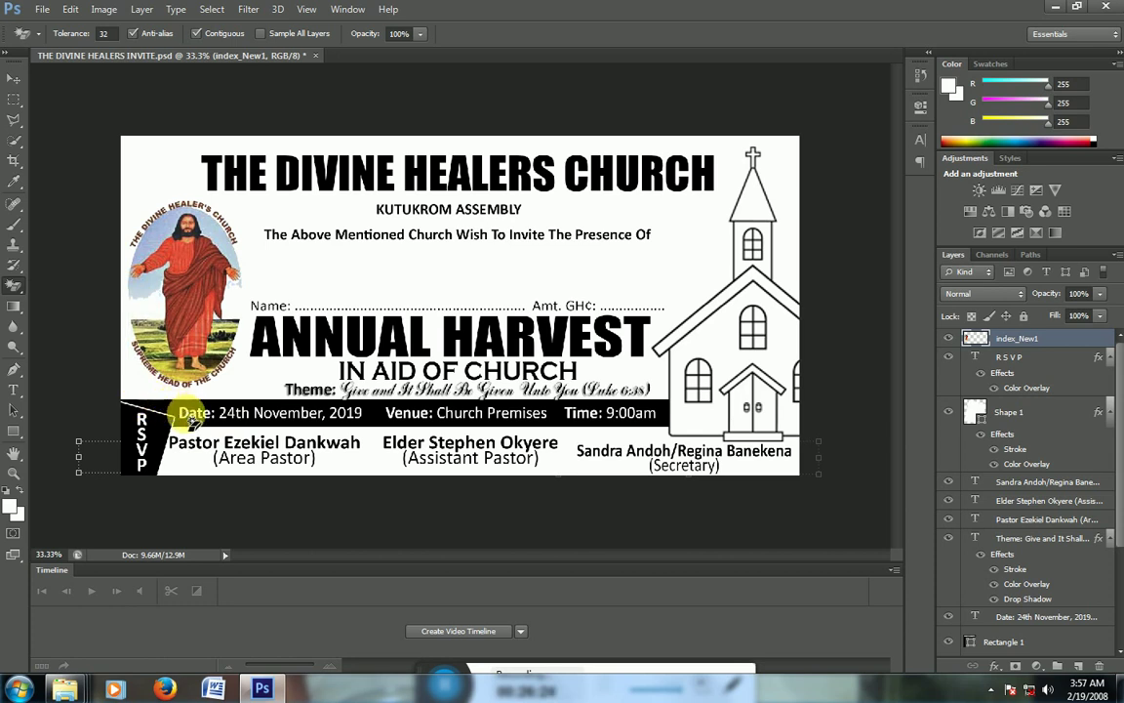
{"action": "left_click", "coordinate": [15, 78]}
{"action": "left_click", "coordinate": [265, 113]}
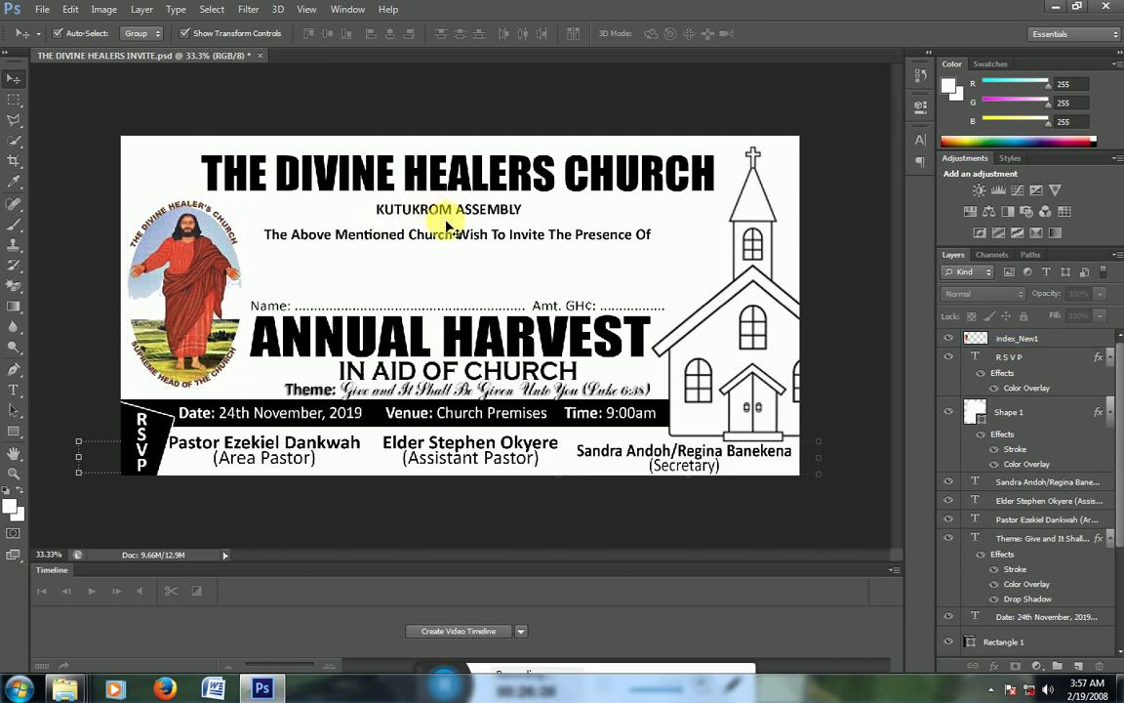
Set the KUTUKROM ASSEMBLY subtitle text to 18 pt
{"action": "left_click", "coordinate": [43, 10]}
{"action": "left_click", "coordinate": [418, 115]}
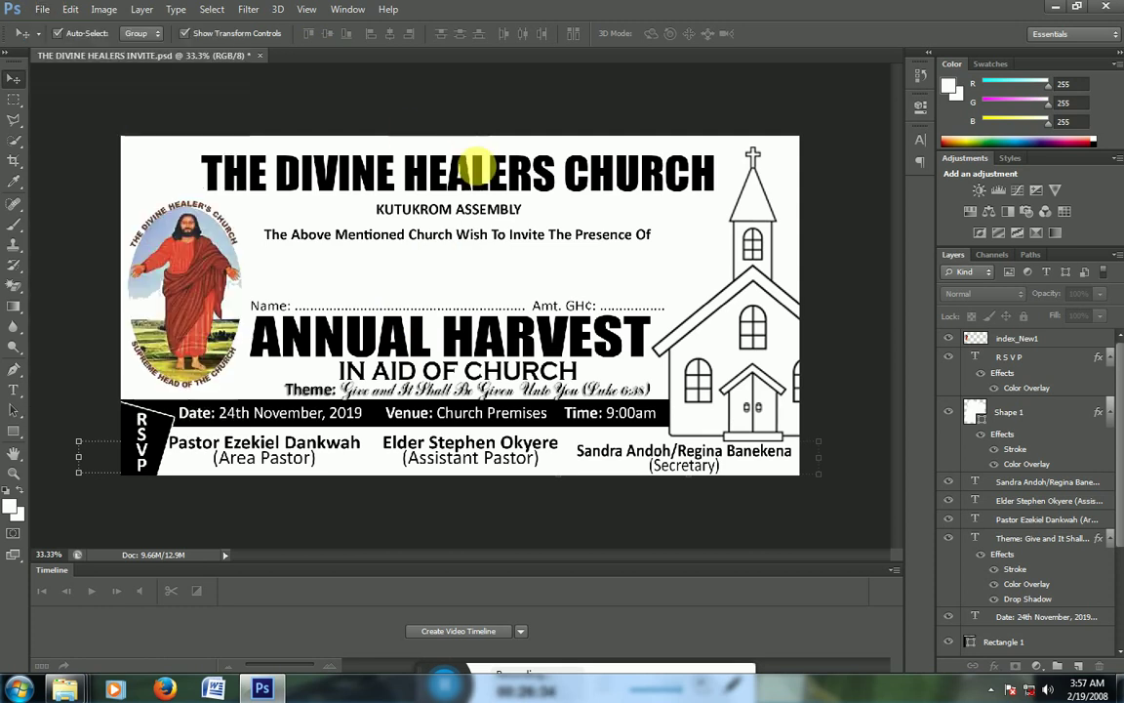
{"action": "left_click", "coordinate": [485, 217]}
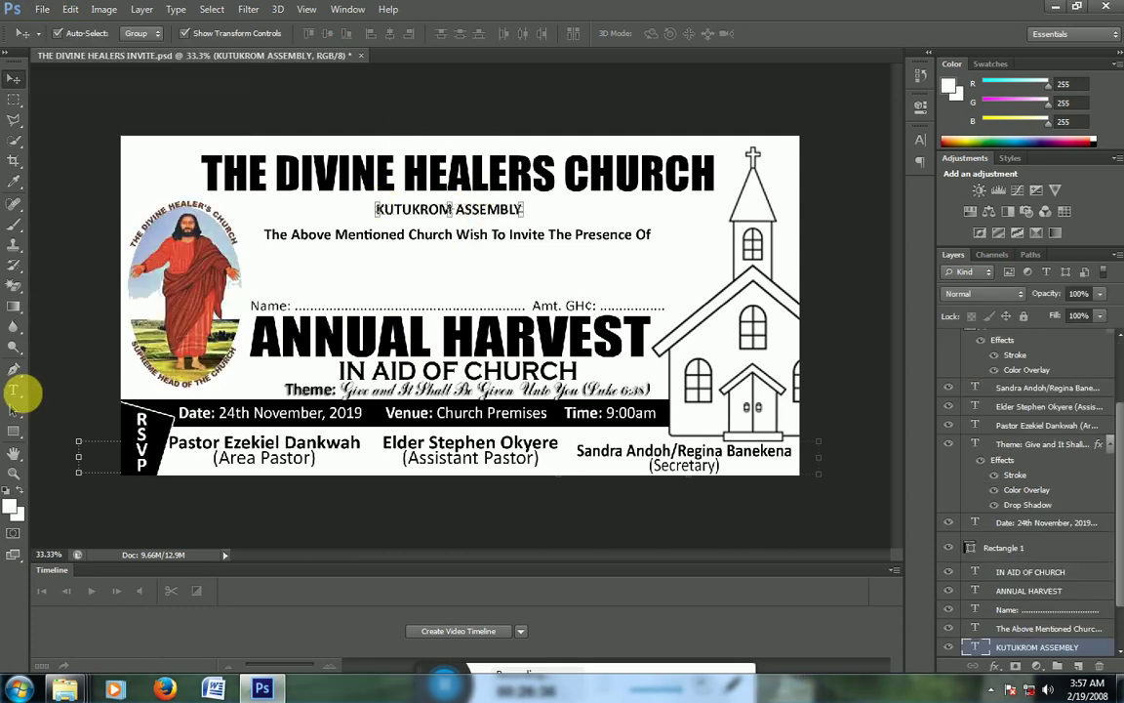
{"action": "left_click", "coordinate": [13, 391]}
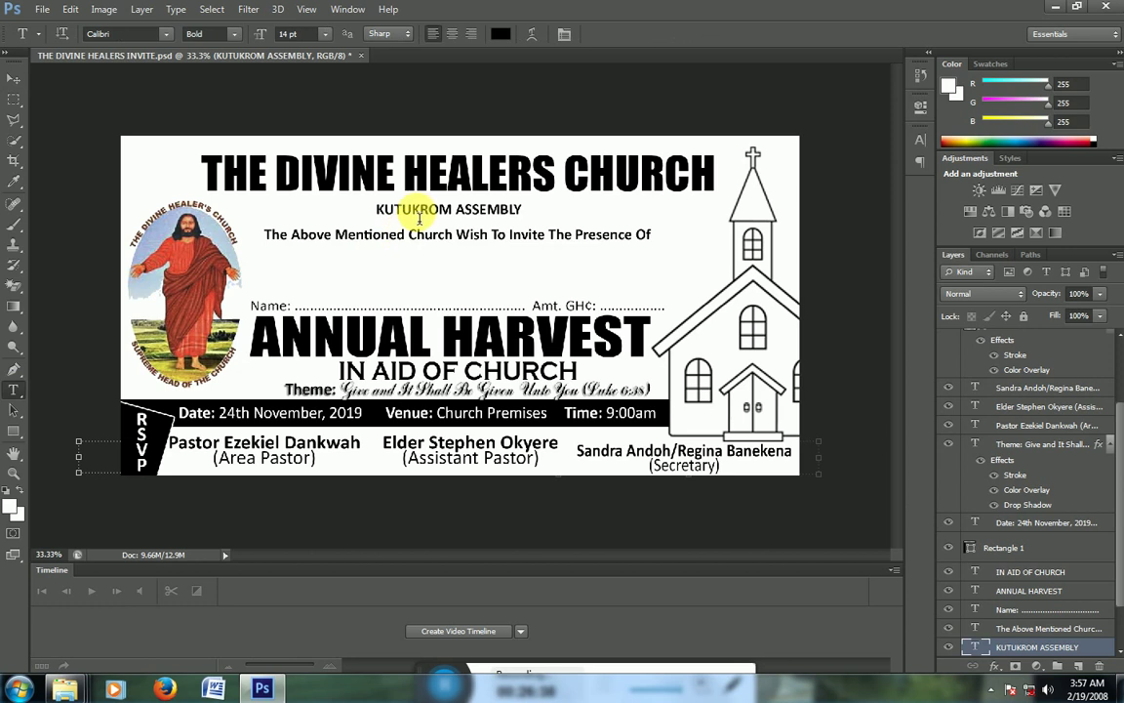
{"action": "left_click", "coordinate": [420, 217]}
{"action": "triple_click", "coordinate": [418, 216]}
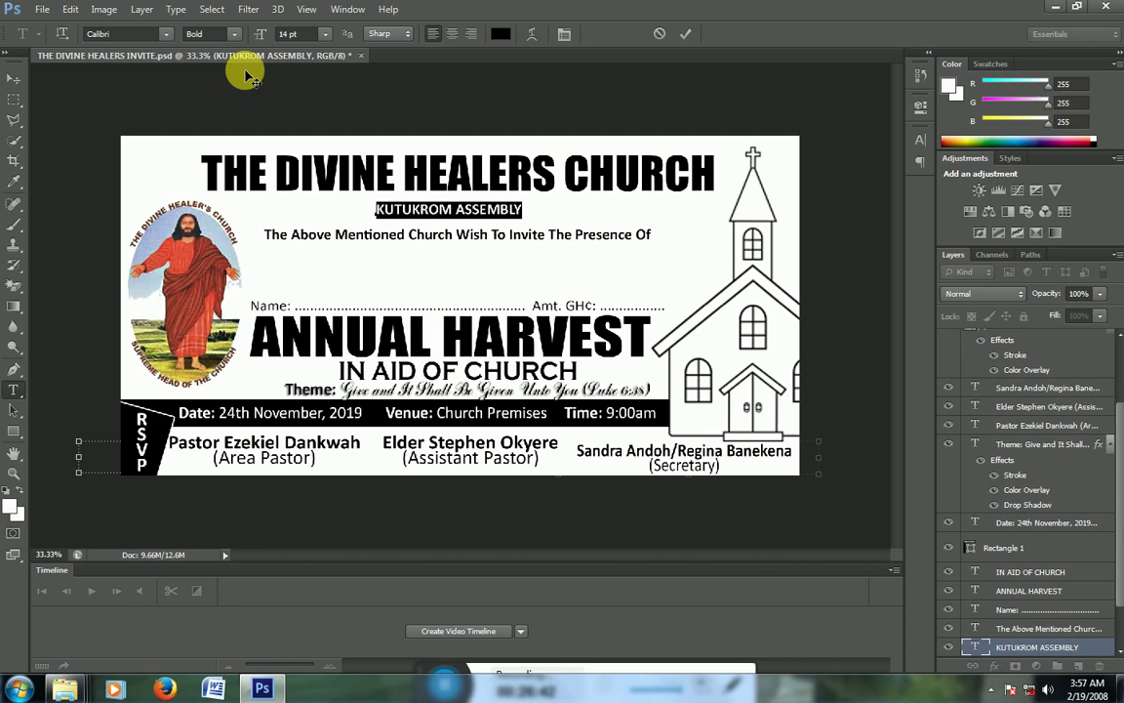
{"action": "left_click", "coordinate": [325, 34]}
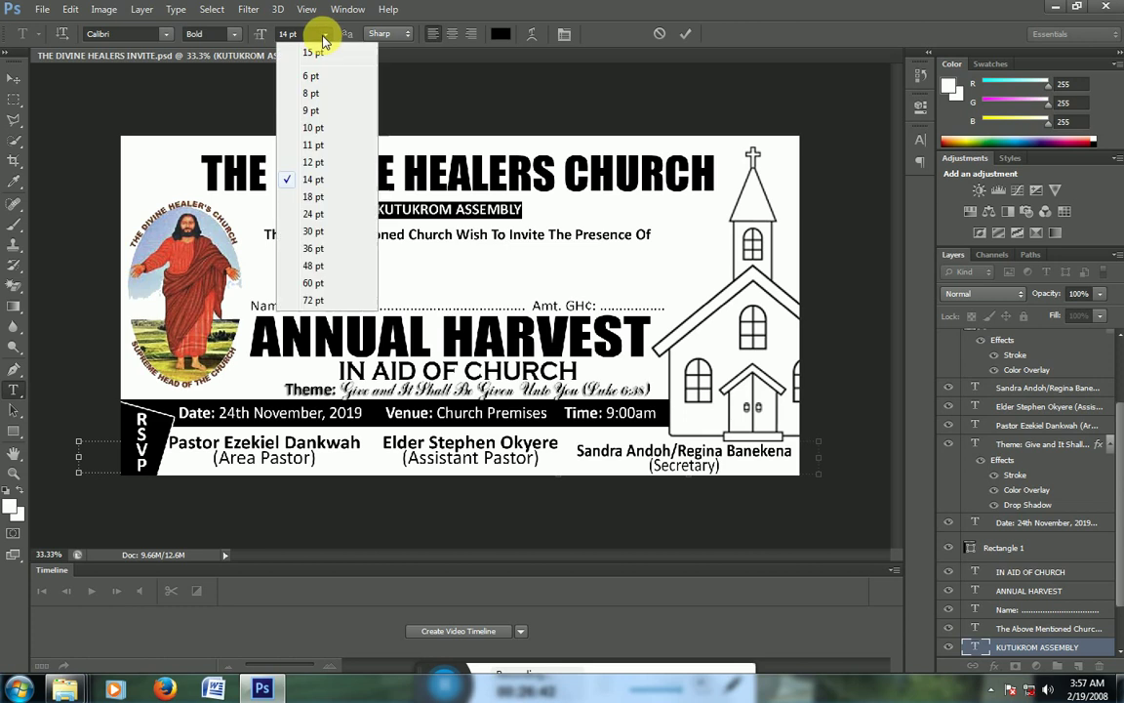
{"action": "left_click", "coordinate": [293, 181]}
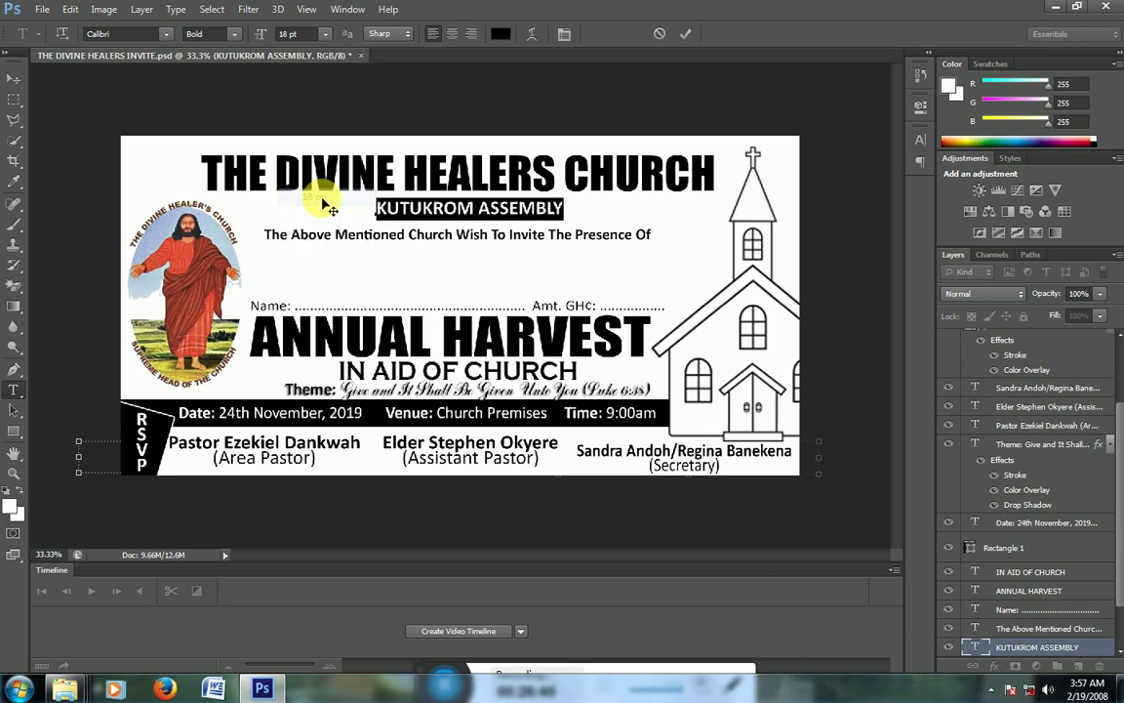
{"action": "left_click", "coordinate": [13, 80]}
Nudge the KUTUKROM ASSEMBLY subtitle, invitation sentence and Name line slightly upward
{"action": "key", "text": "shift+Up"}
{"action": "key", "text": "shift+Left"}
{"action": "key", "text": "shift+Up"}
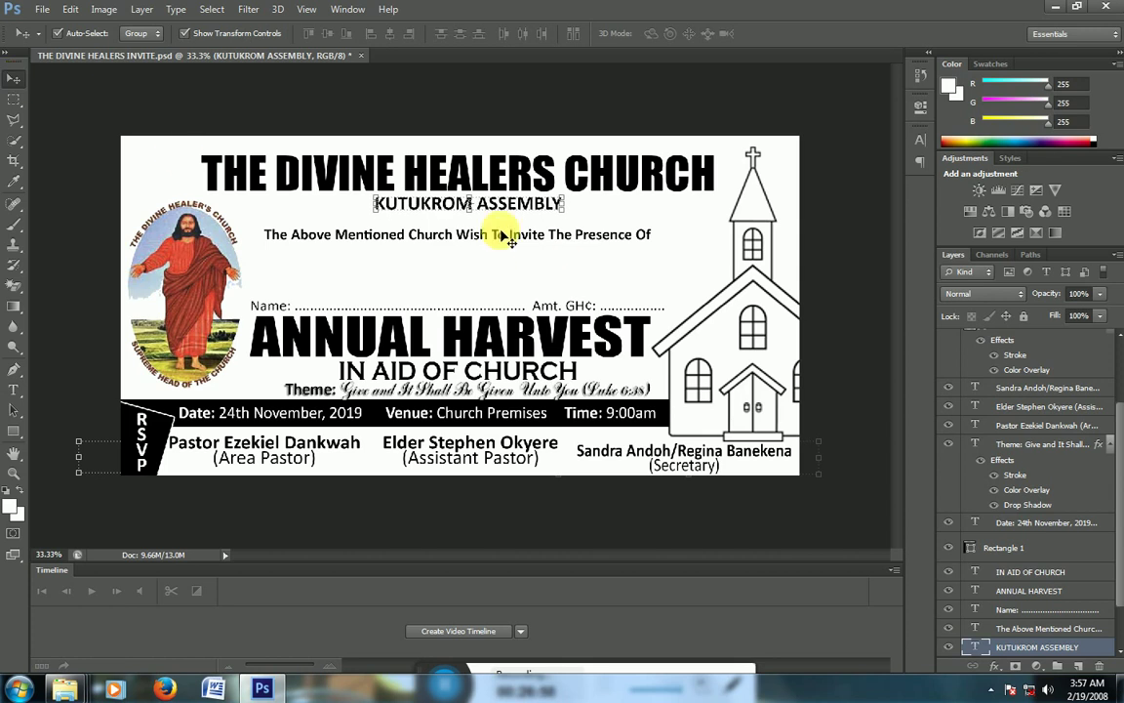
{"action": "left_click", "coordinate": [503, 237]}
{"action": "key", "text": "shift+Up"}
{"action": "key", "text": "shift+Up"}
{"action": "key", "text": "shift+Up"}
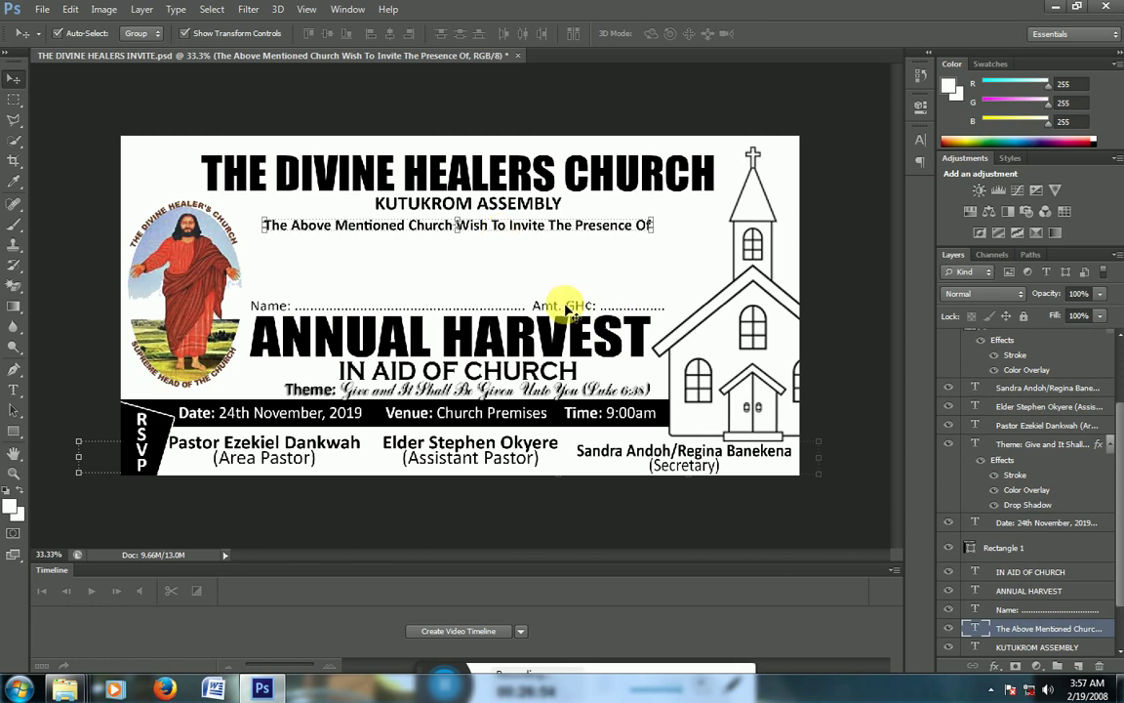
{"action": "left_click", "coordinate": [564, 301]}
{"action": "key", "text": "shift+Up"}
{"action": "key", "text": "shift+Up"}
{"action": "key", "text": "shift+Up"}
{"action": "key", "text": "shift+Up"}
{"action": "key", "text": "shift+Up"}
{"action": "key", "text": "shift+Up"}
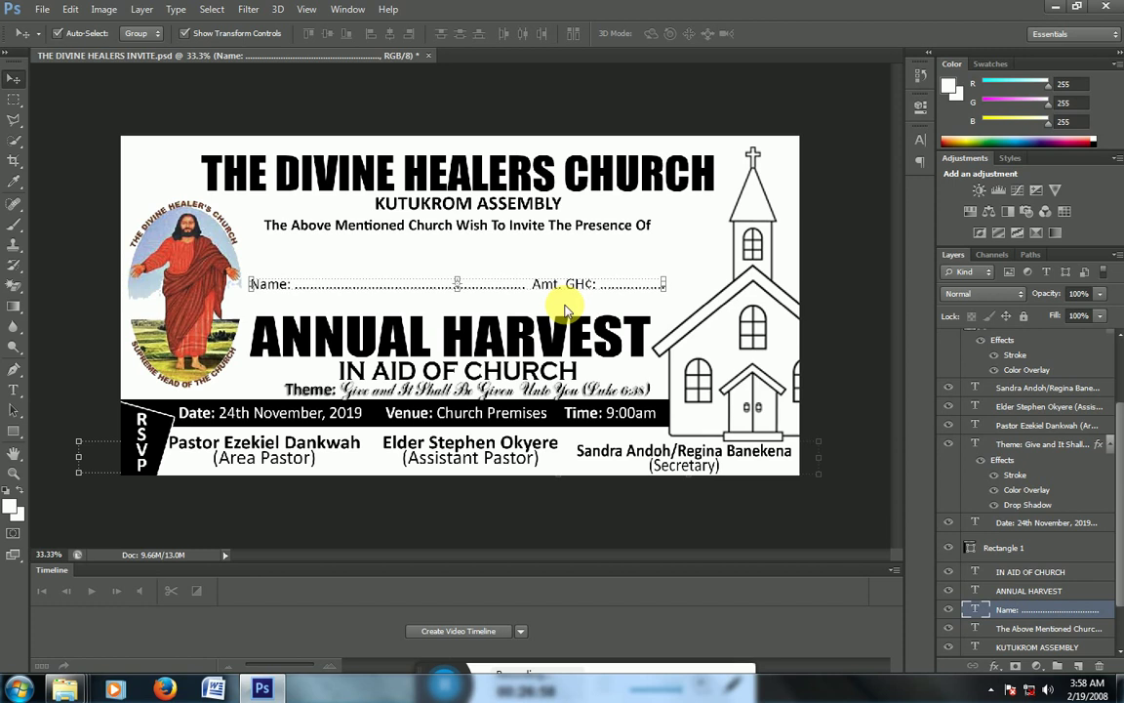
{"action": "key", "text": "shift+Down"}
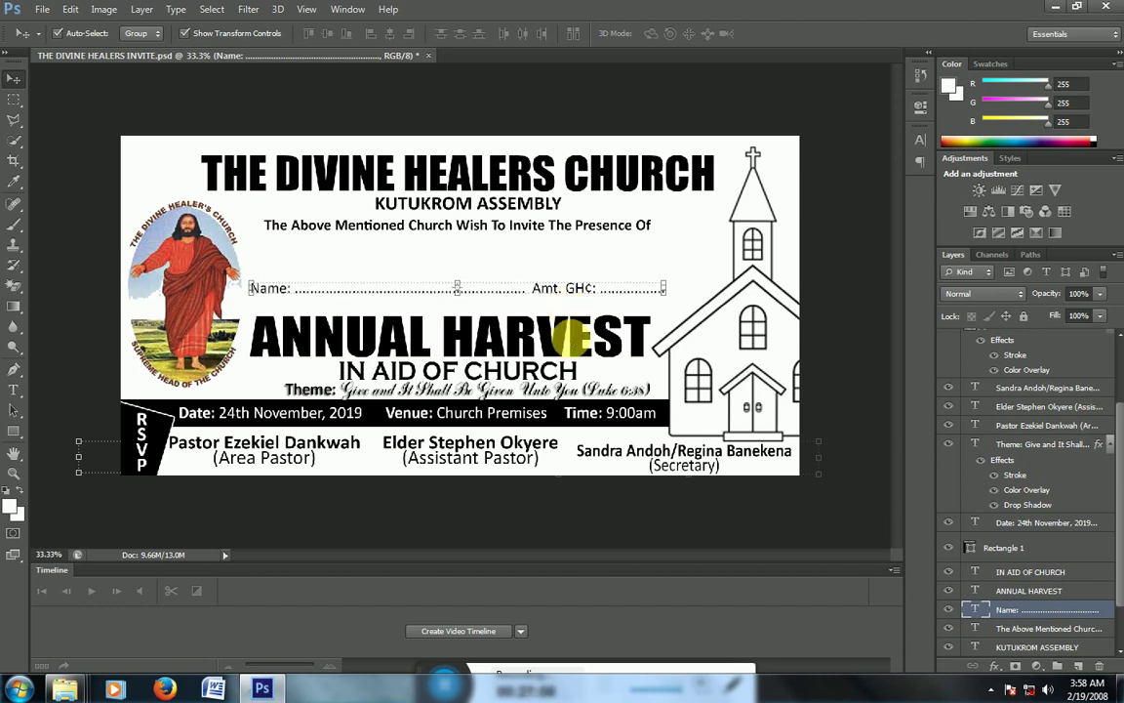
Move ANNUAL HARVEST and IN AID OF CHURCH a little higher
{"action": "left_click", "coordinate": [572, 332]}
{"action": "key", "text": "shift+Up"}
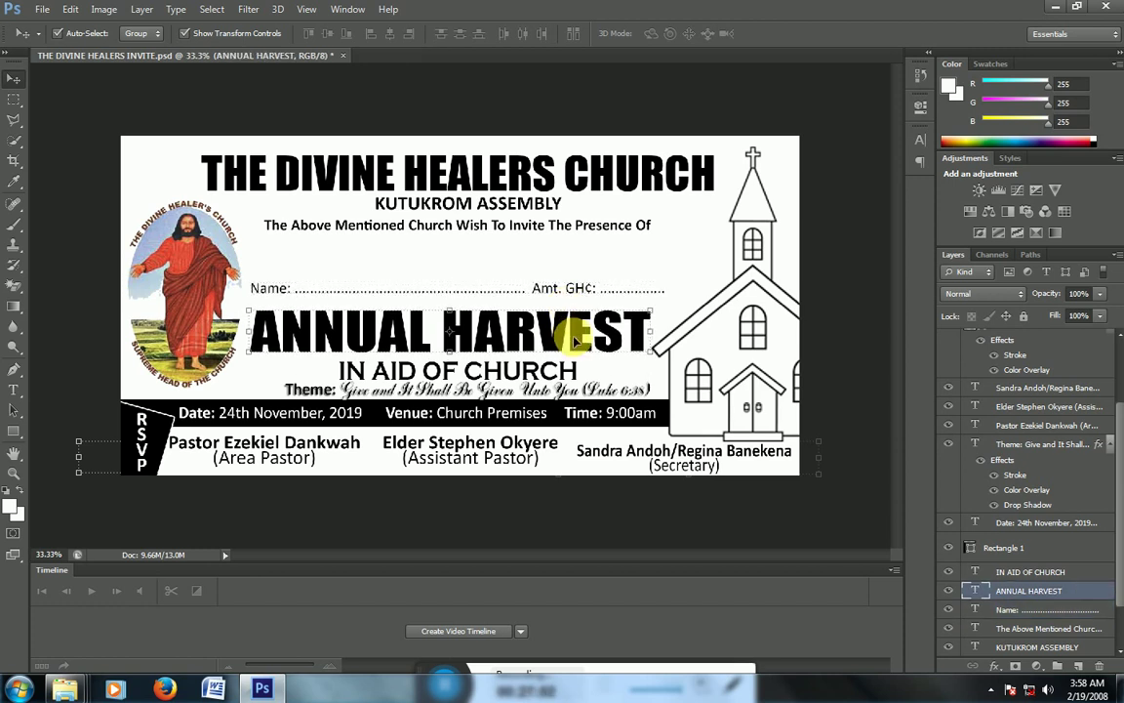
{"action": "key", "text": "shift+Up"}
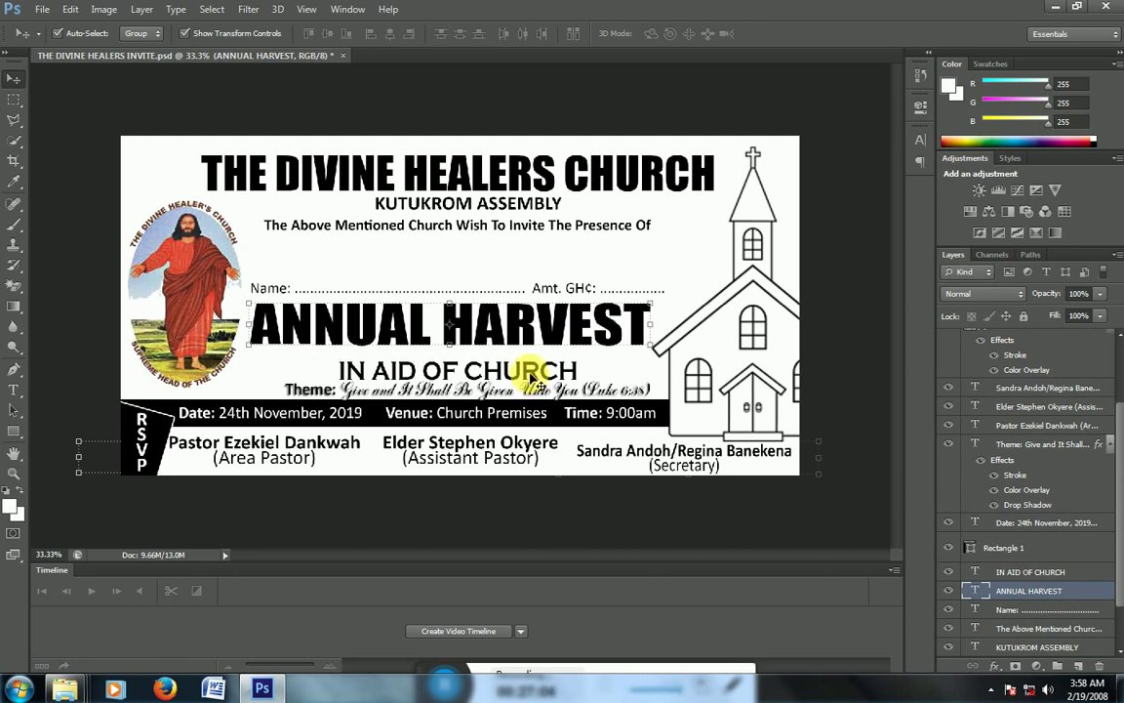
{"action": "left_click", "coordinate": [532, 376]}
{"action": "key", "text": "shift+Up"}
{"action": "key", "text": "shift+Up"}
{"action": "key", "text": "shift+Up"}
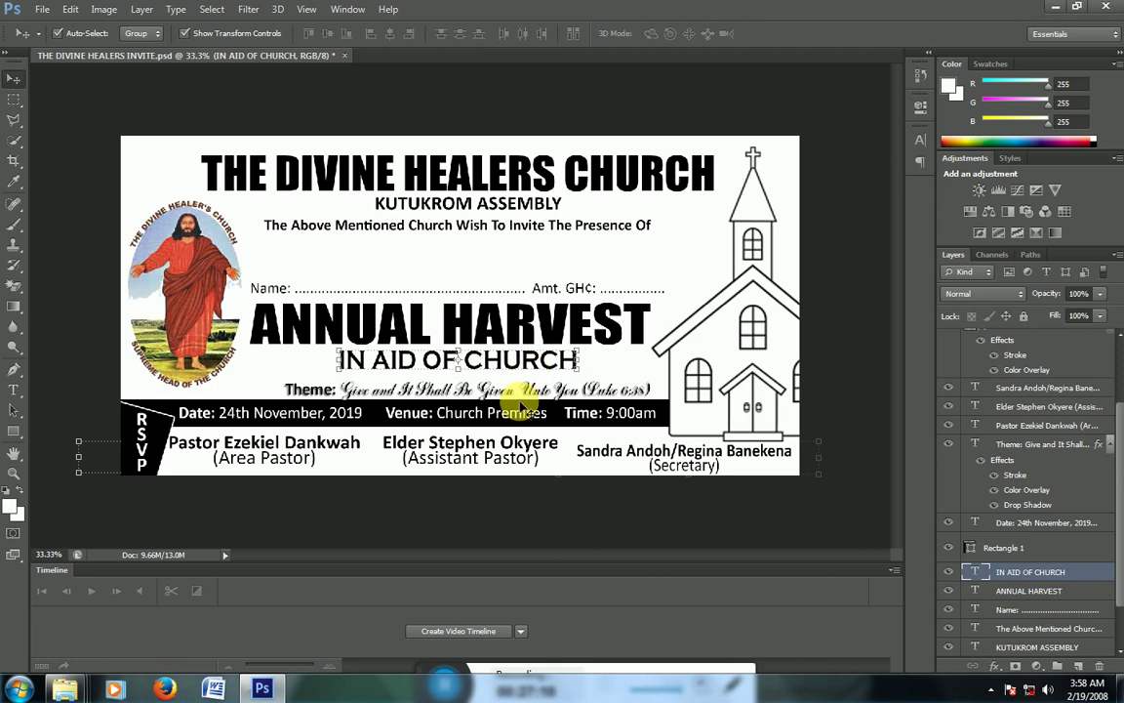
Free-transform the Theme line to make it much taller and wider
{"action": "left_click", "coordinate": [283, 387]}
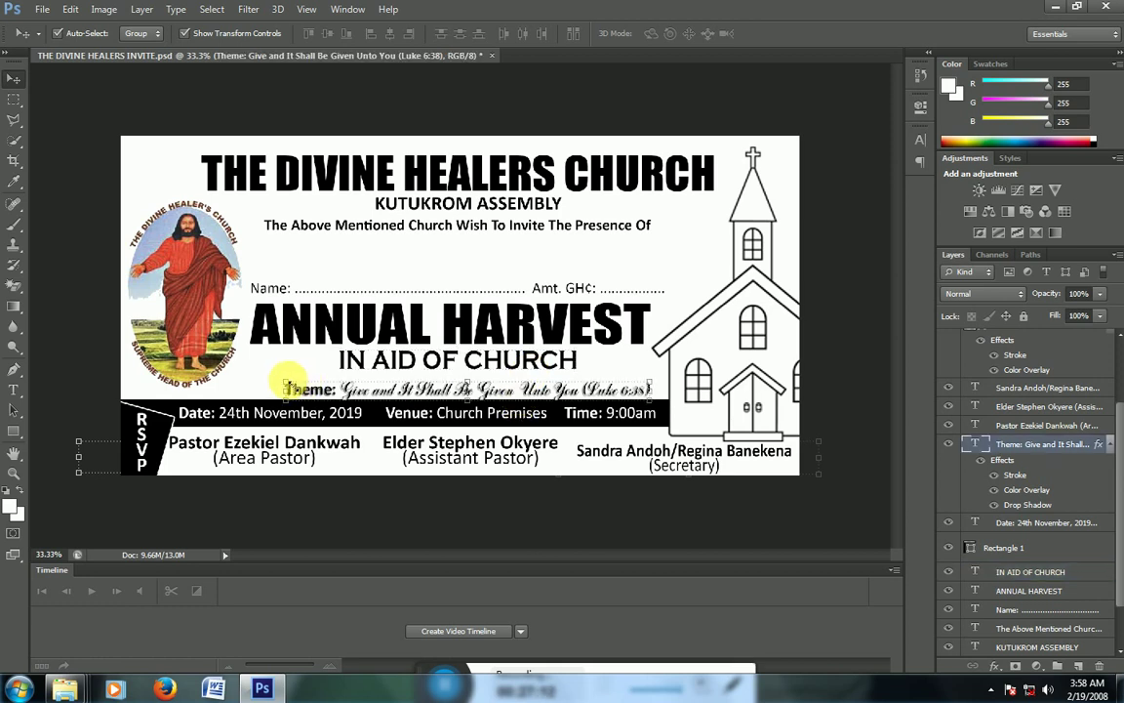
{"action": "key", "text": "ctrl+t"}
{"action": "left_click_drag", "start_coordinate": [286, 380], "coordinate": [250, 373]}
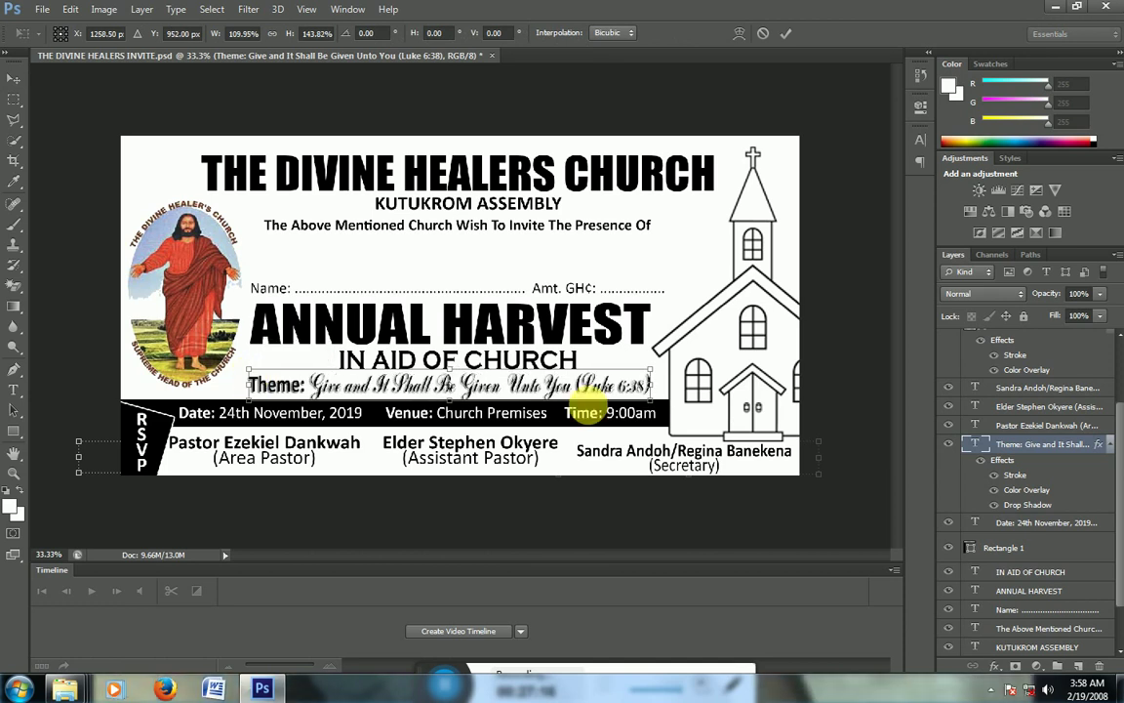
{"action": "key", "text": "Return"}
{"action": "left_click", "coordinate": [568, 119]}
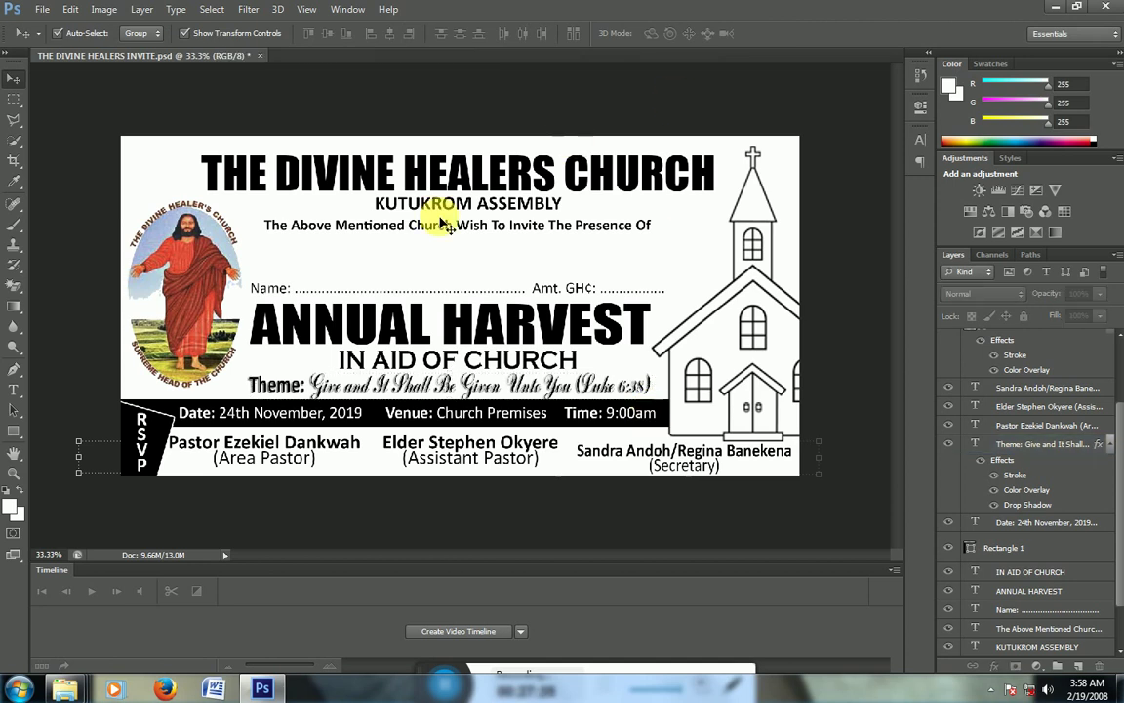
Save a copy as THE DIVINE HEALERS ENV.psd, replacing INVITE with ENV
{"action": "left_click", "coordinate": [43, 10]}
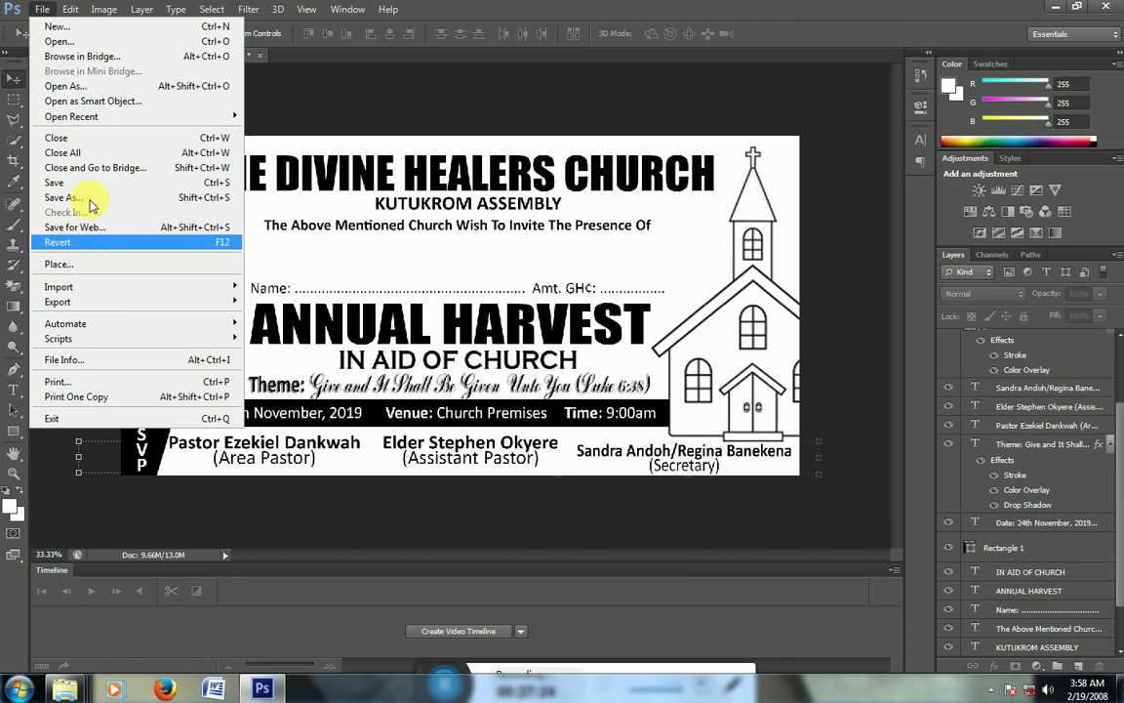
{"action": "left_click", "coordinate": [78, 197]}
{"action": "left_click", "coordinate": [950, 383]}
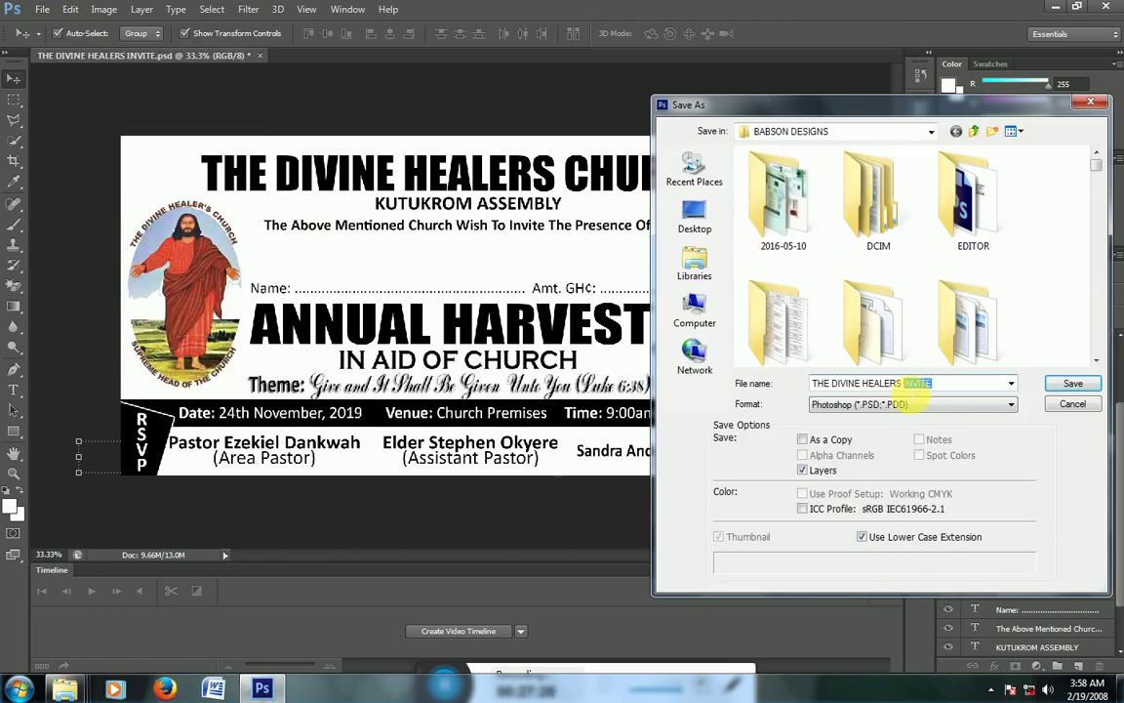
{"action": "key", "text": "BackSpace"}
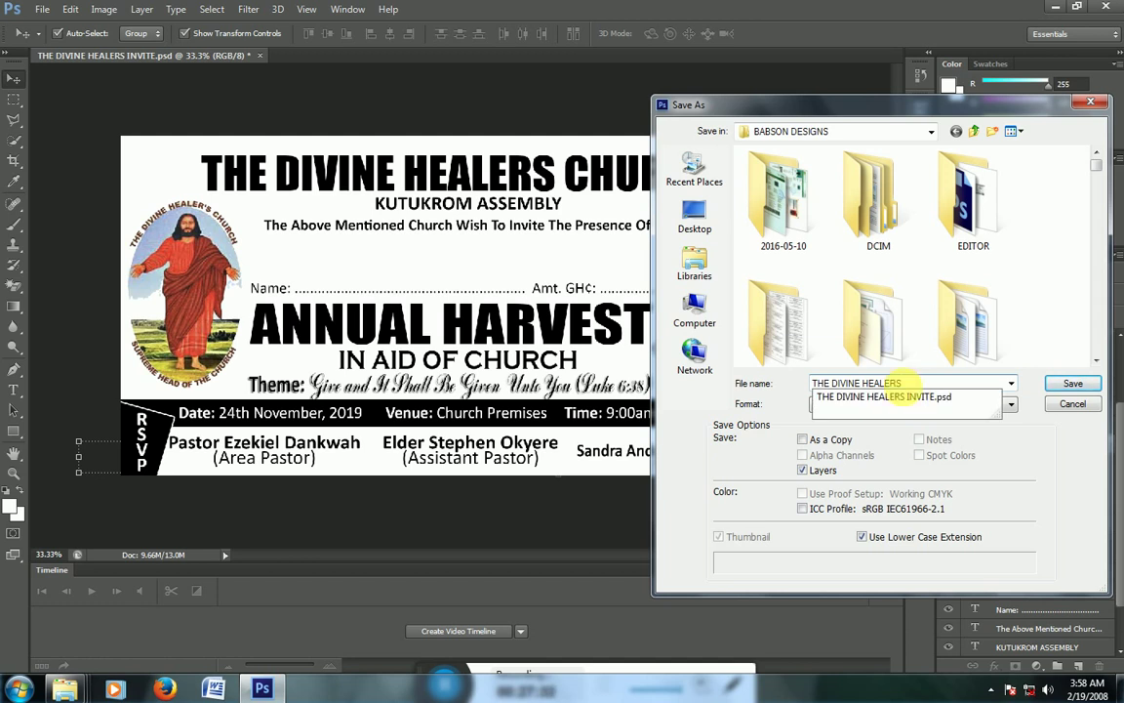
{"action": "type", "text": "EN"}
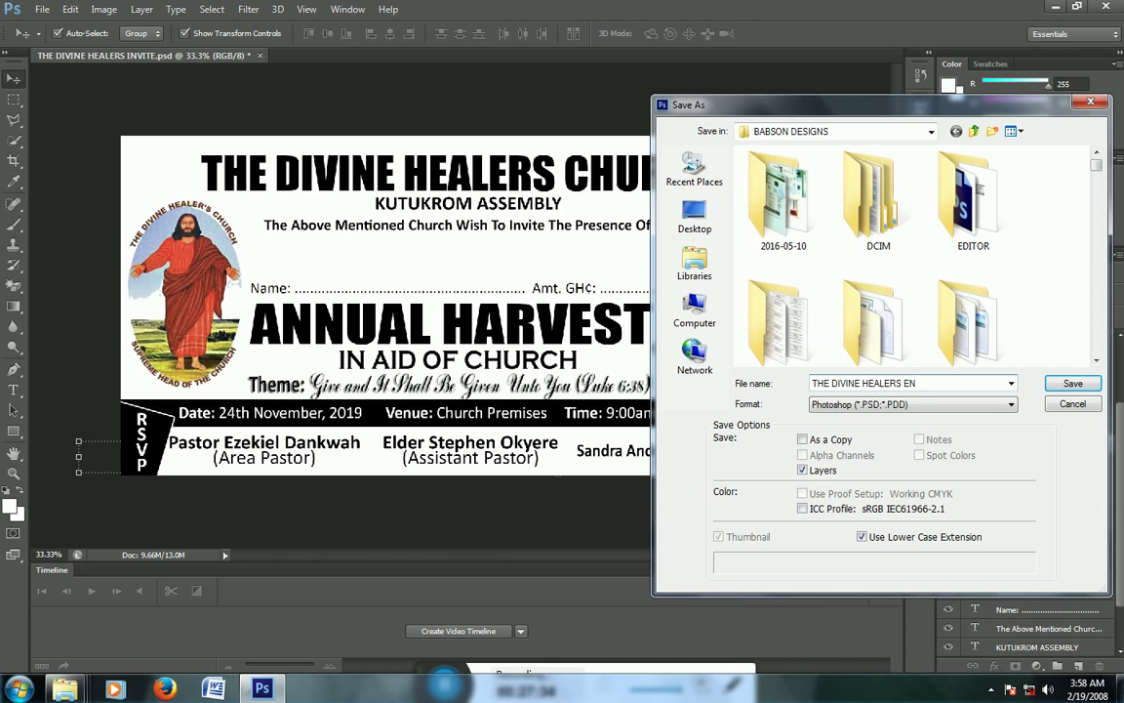
{"action": "type", "text": "V"}
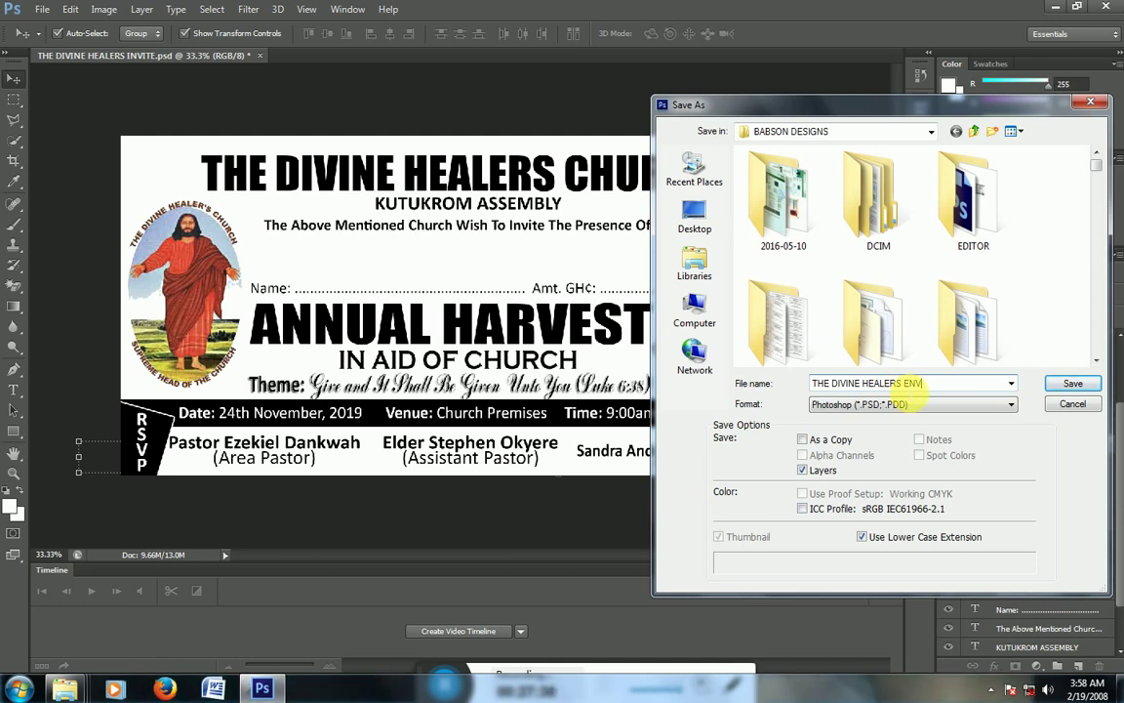
{"action": "key", "text": "Return"}
{"action": "key", "text": "Return"}
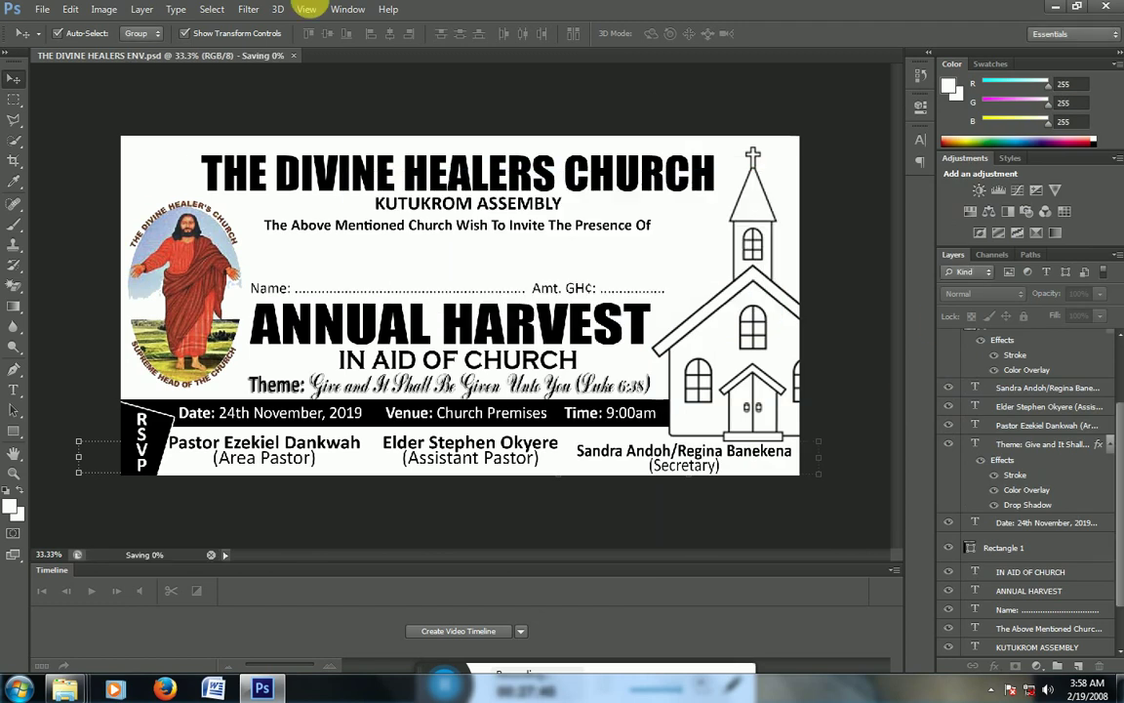
{"action": "left_click", "coordinate": [42, 9]}
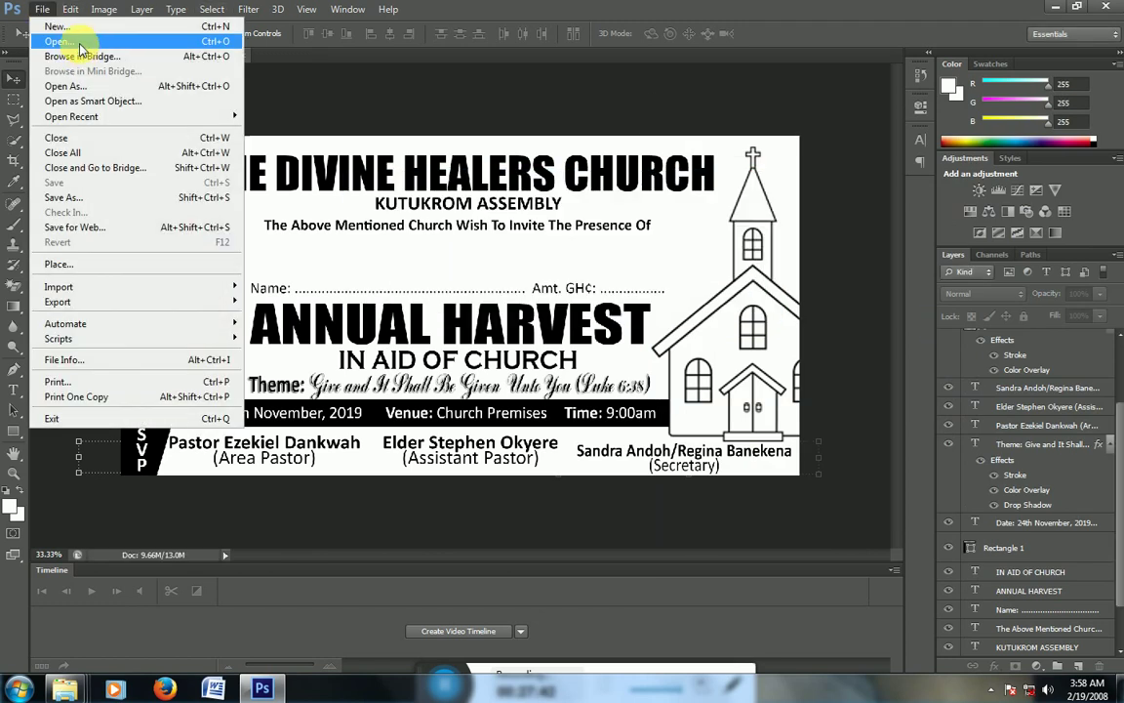
Browse the GAT folder in the Open dialog, then cancel without opening anything
{"action": "left_click", "coordinate": [75, 41]}
{"action": "left_click", "coordinate": [778, 311]}
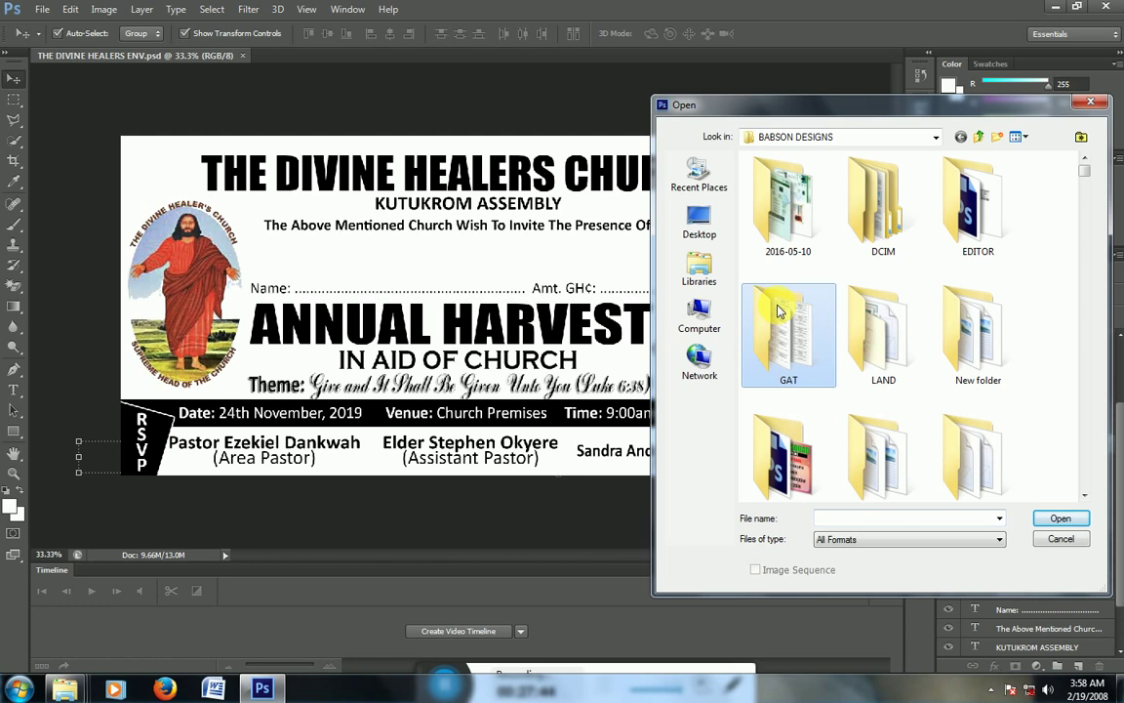
{"action": "double_click", "coordinate": [778, 310]}
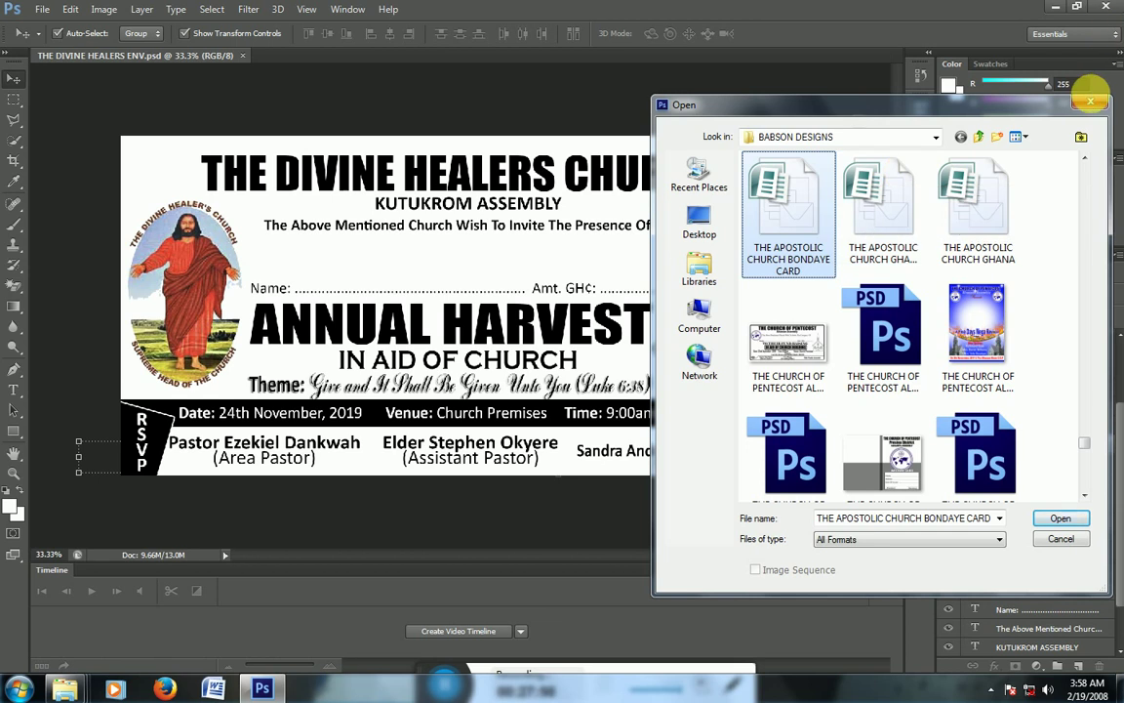
{"action": "left_click", "coordinate": [1092, 104]}
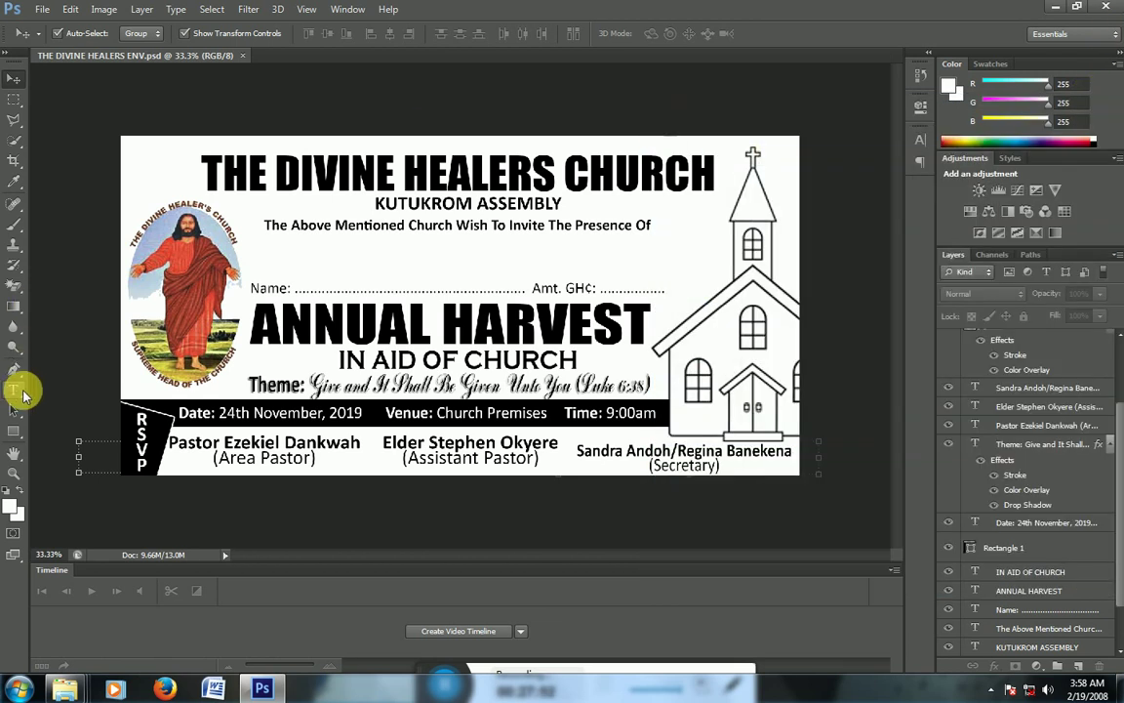
Insert an apostrophe so the heading reads THE DIVINE HEALER'S CHURCH
{"action": "left_click", "coordinate": [13, 390]}
{"action": "left_click", "coordinate": [530, 173]}
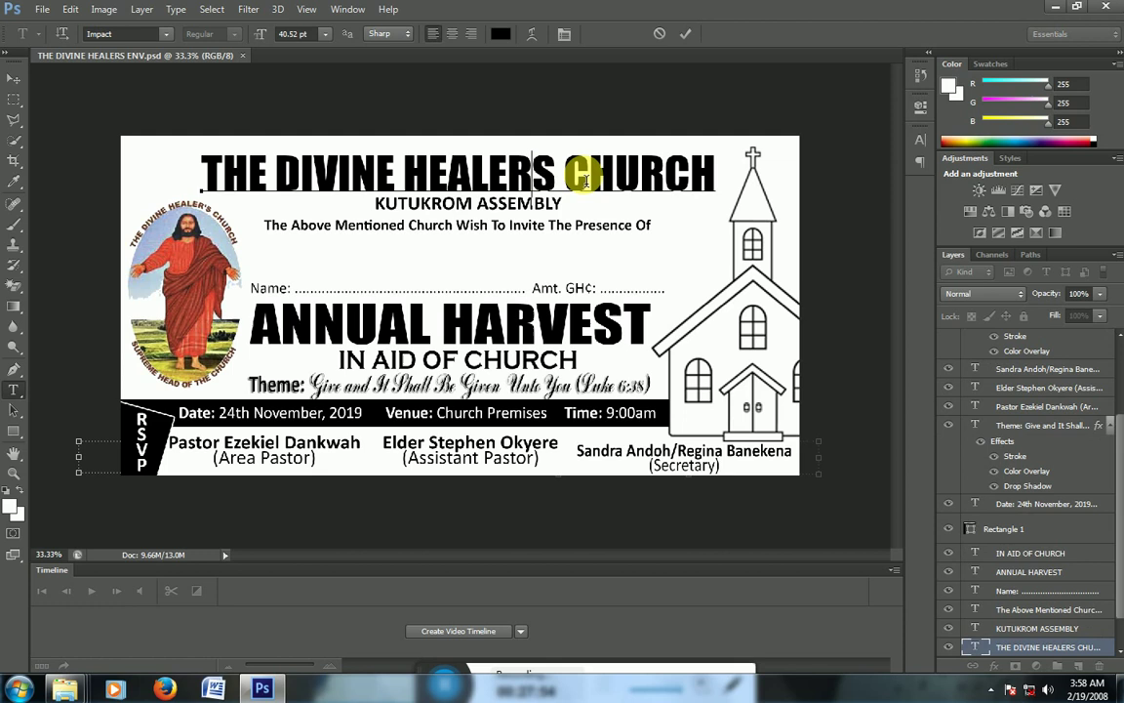
{"action": "type", "text": "'"}
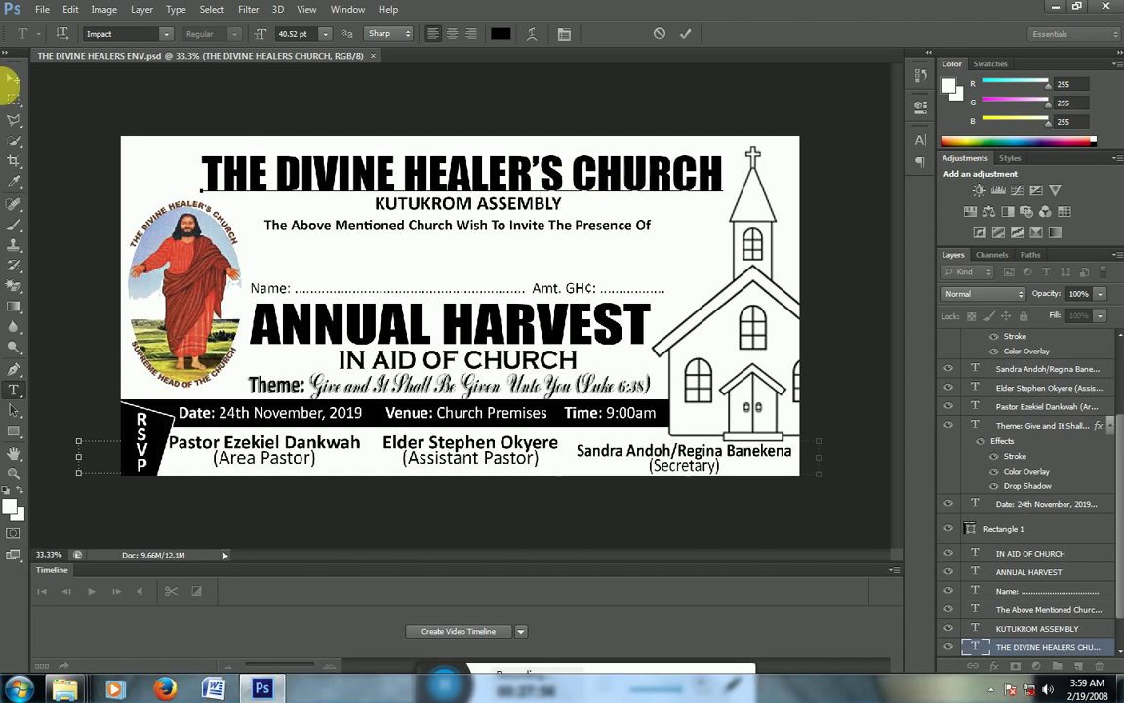
{"action": "left_click", "coordinate": [16, 84]}
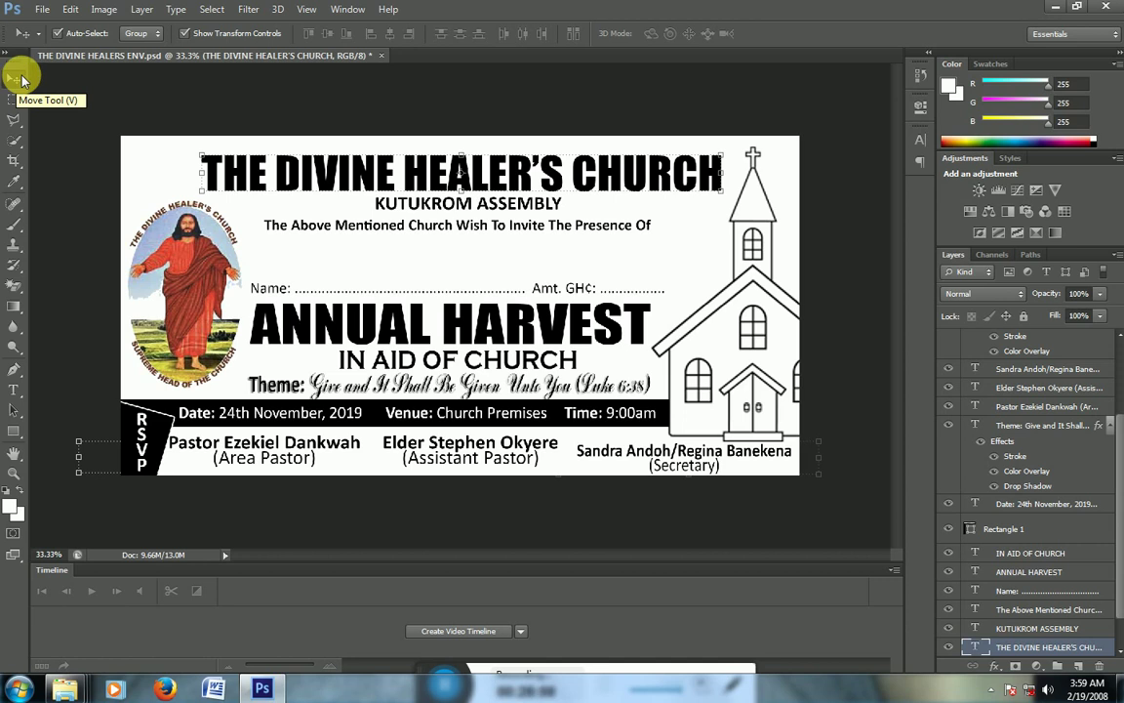
Browse the design files and open THE DIVINE HEALERS INVITE document
{"action": "left_click", "coordinate": [42, 9]}
{"action": "left_click", "coordinate": [54, 41]}
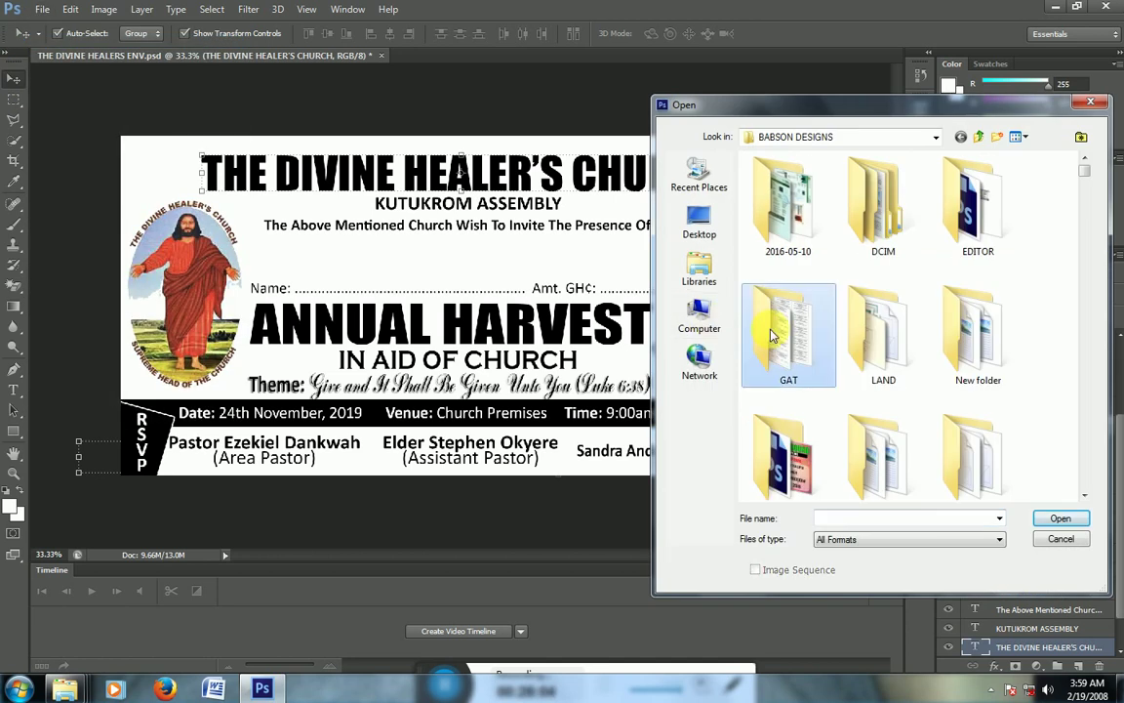
{"action": "type", "text": "t"}
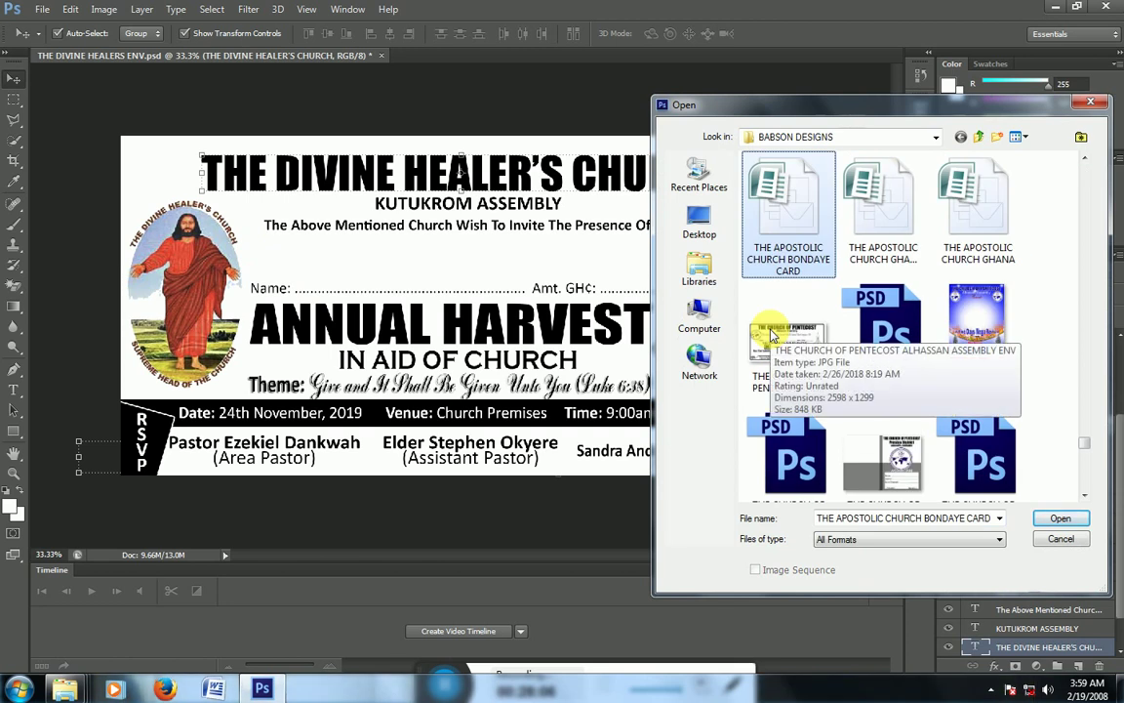
{"action": "left_click", "coordinate": [845, 352]}
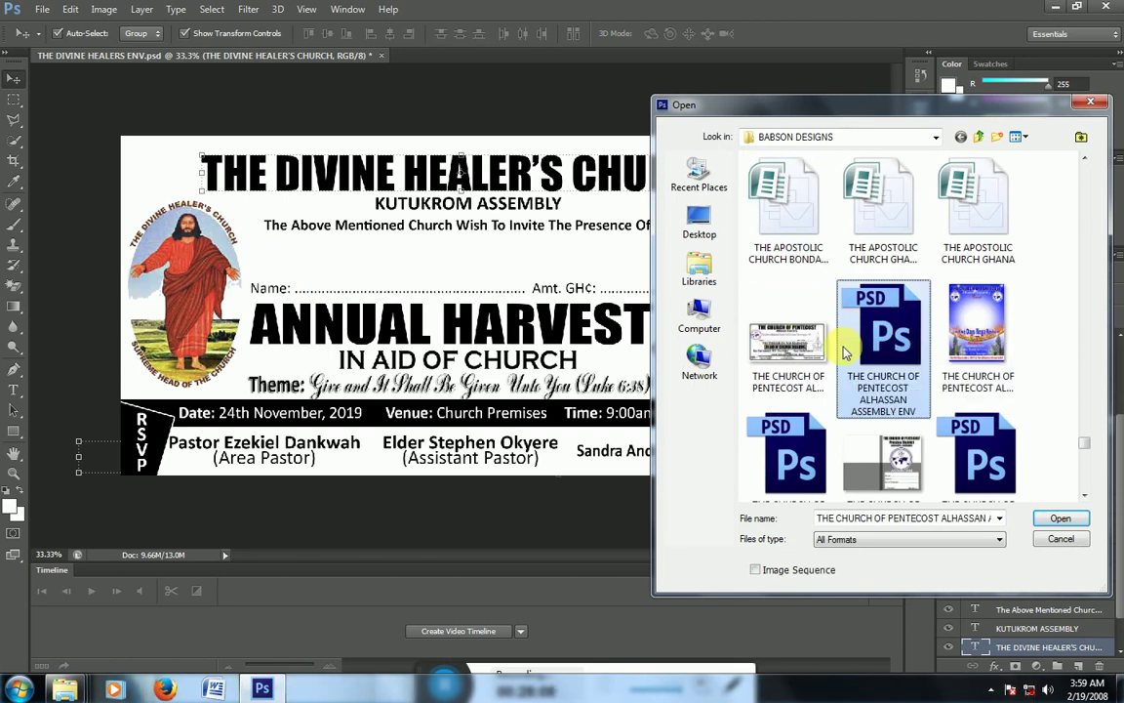
{"action": "scroll", "coordinate": [845, 351], "scroll_direction": "down", "scroll_amount": 2}
{"action": "scroll", "coordinate": [766, 364], "scroll_direction": "down", "scroll_amount": 2}
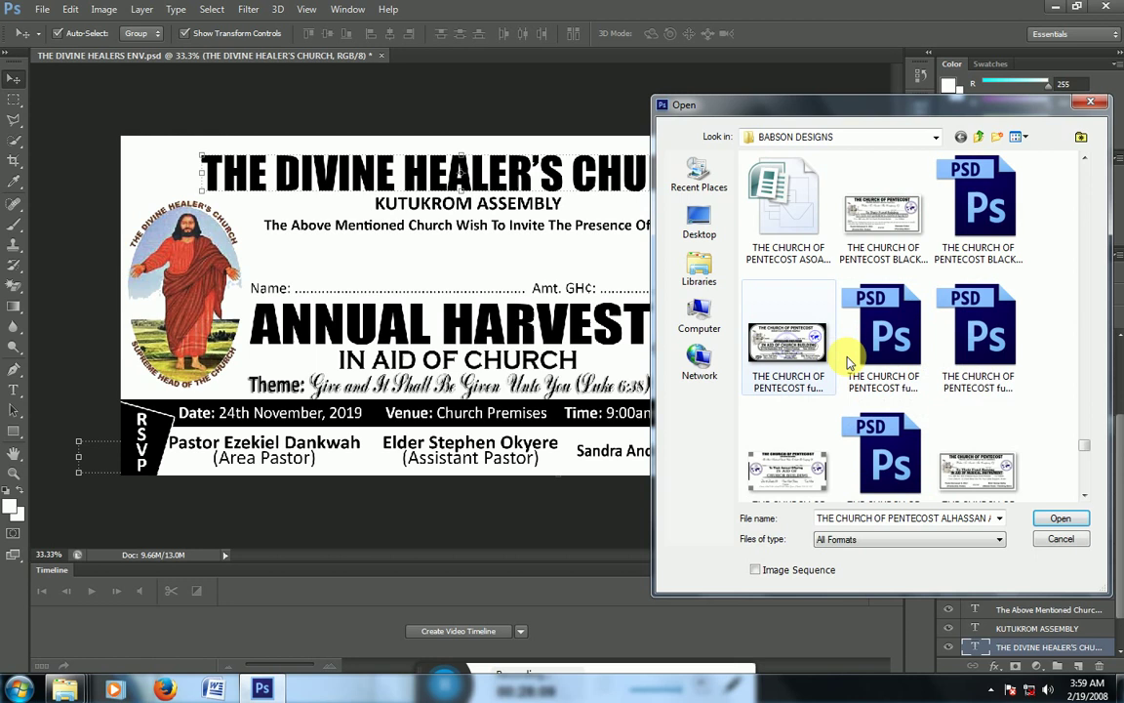
{"action": "left_click", "coordinate": [986, 349]}
{"action": "scroll", "coordinate": [986, 351], "scroll_direction": "down", "scroll_amount": 2}
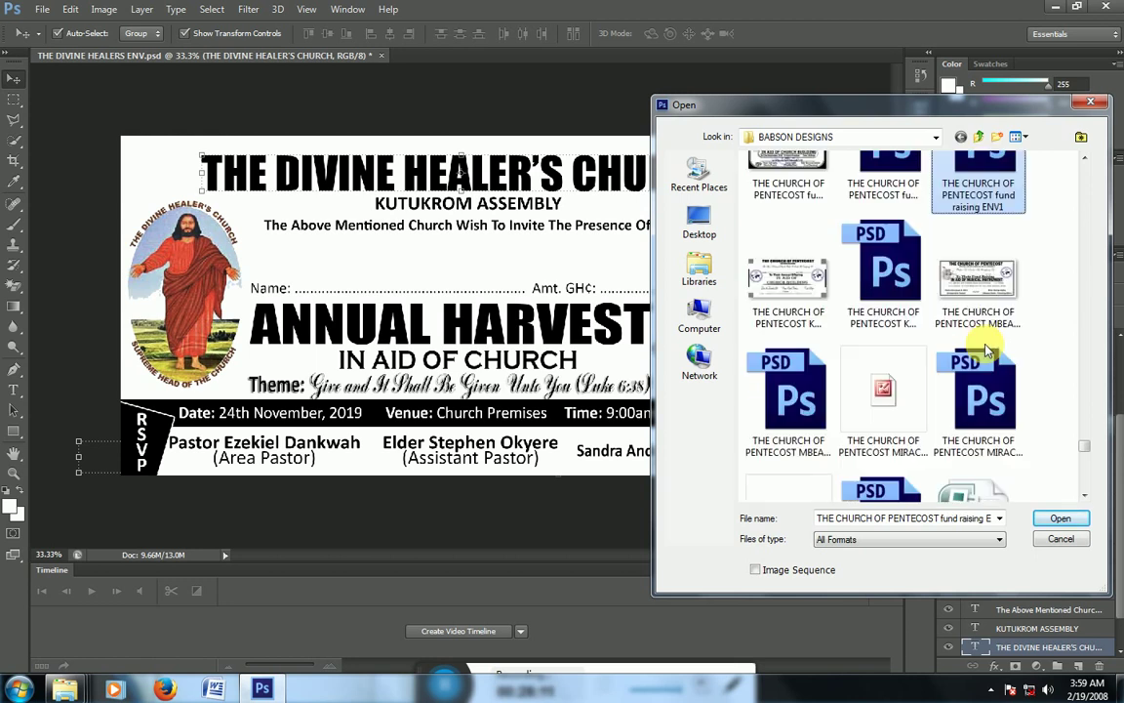
{"action": "left_click", "coordinate": [1005, 396]}
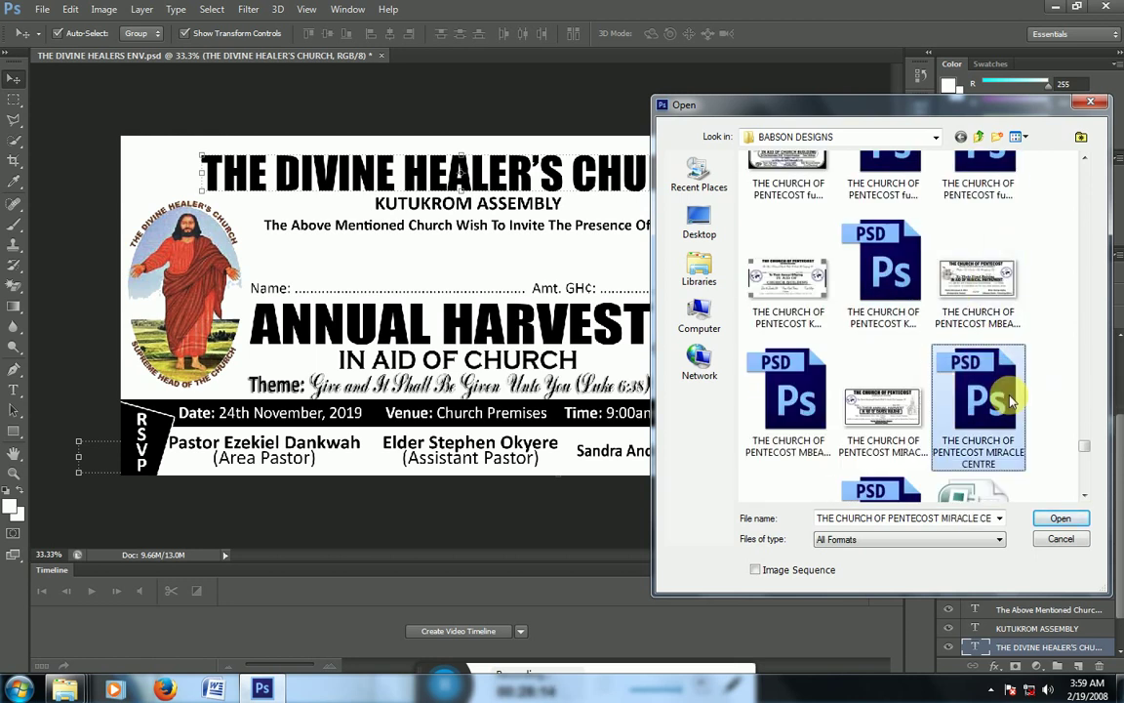
{"action": "scroll", "coordinate": [1010, 398], "scroll_direction": "down", "scroll_amount": 2}
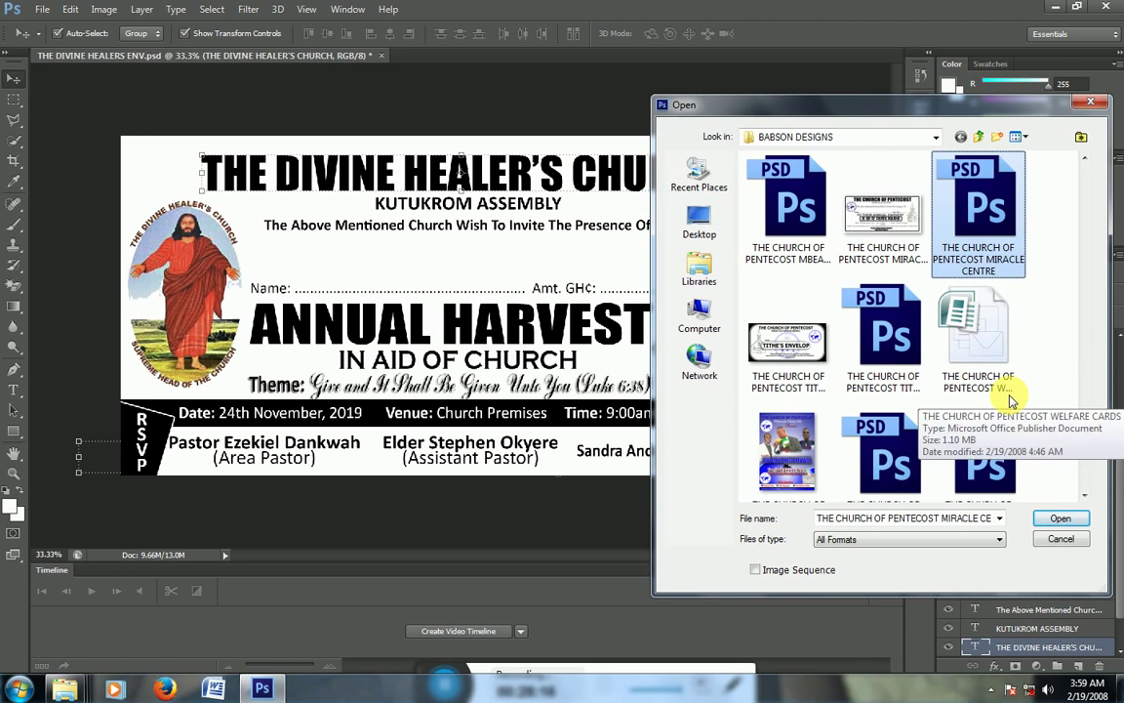
{"action": "scroll", "coordinate": [1010, 398], "scroll_direction": "down", "scroll_amount": 3}
{"action": "left_click", "coordinate": [886, 400]}
{"action": "double_click", "coordinate": [886, 401]}
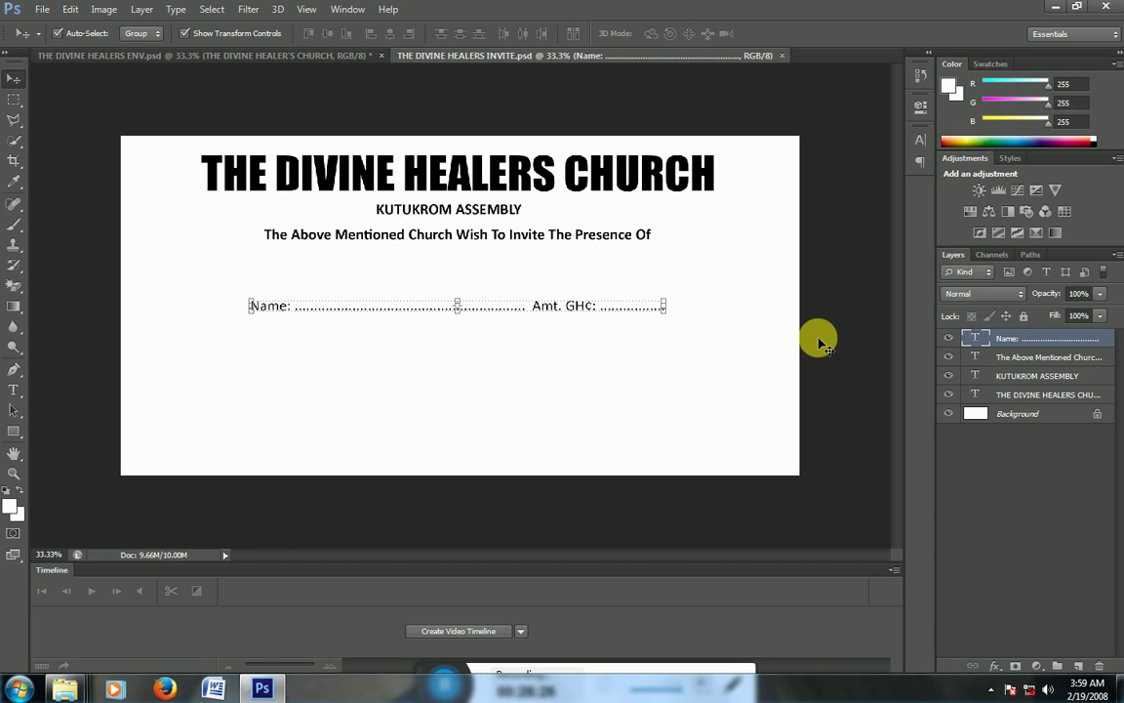
Return to the THE DIVINE HEALERS ENV tab and cancel a Save As
{"action": "left_click", "coordinate": [127, 56]}
{"action": "left_click", "coordinate": [42, 9]}
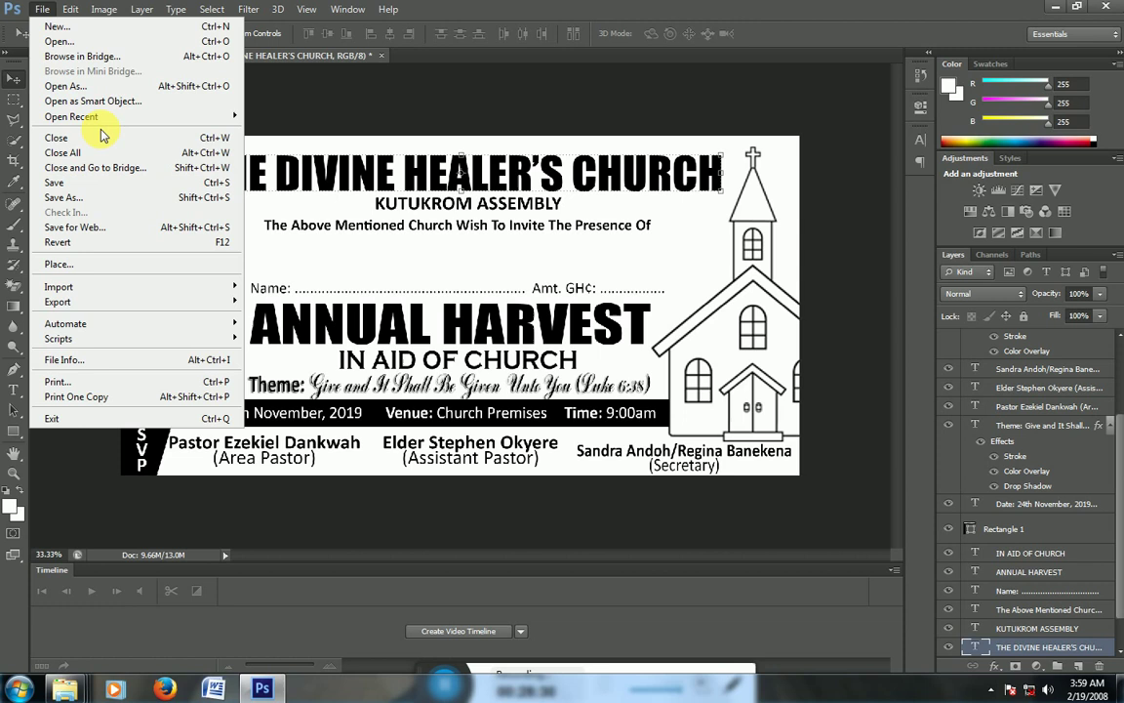
{"action": "left_click", "coordinate": [110, 200]}
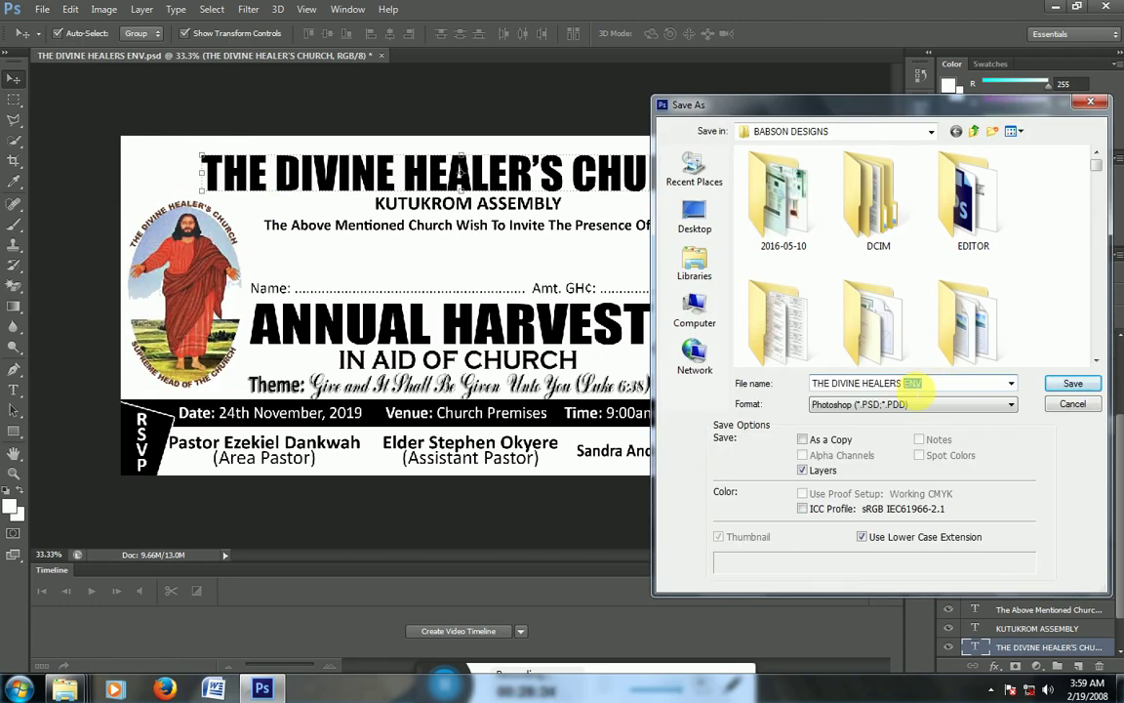
{"action": "left_click", "coordinate": [1092, 101]}
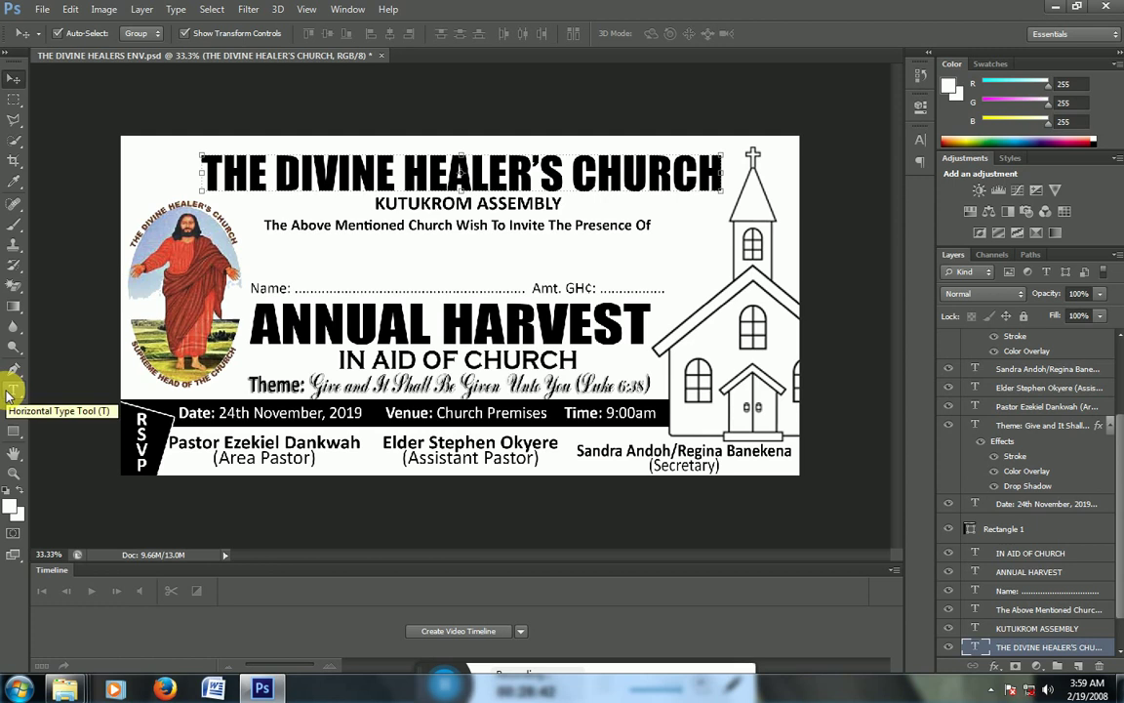
Delete the second name from the Secretary credit and shift the block slightly left
{"action": "left_click", "coordinate": [12, 391]}
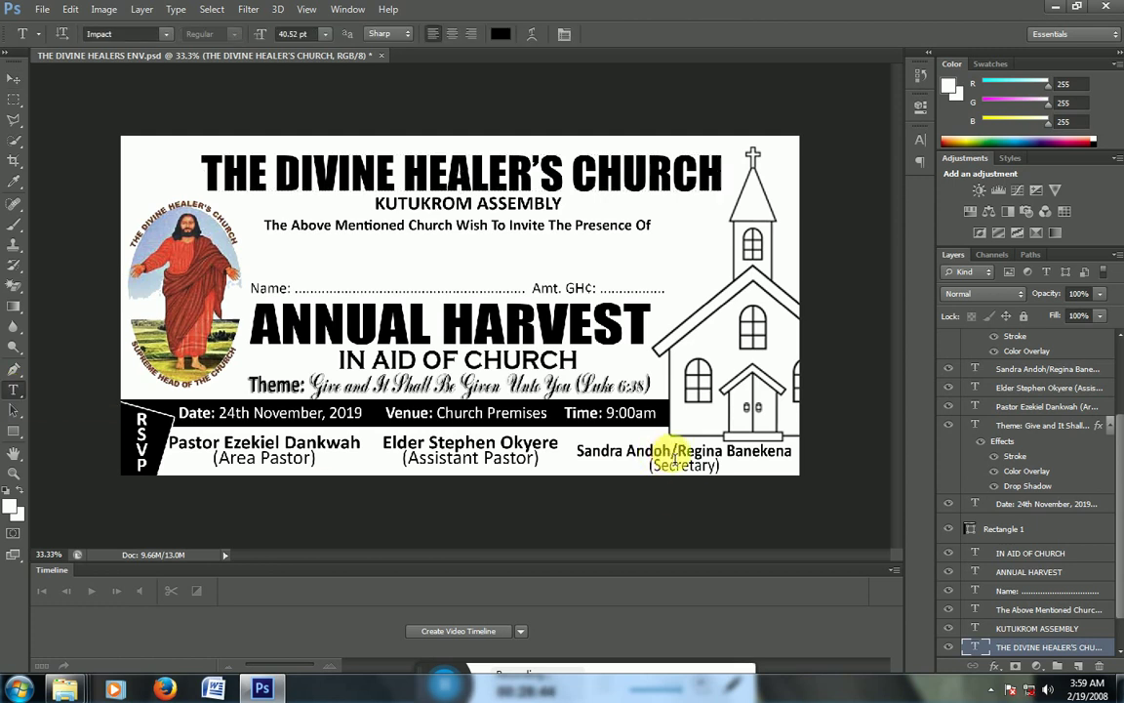
{"action": "left_click_drag", "start_coordinate": [674, 451], "coordinate": [812, 453]}
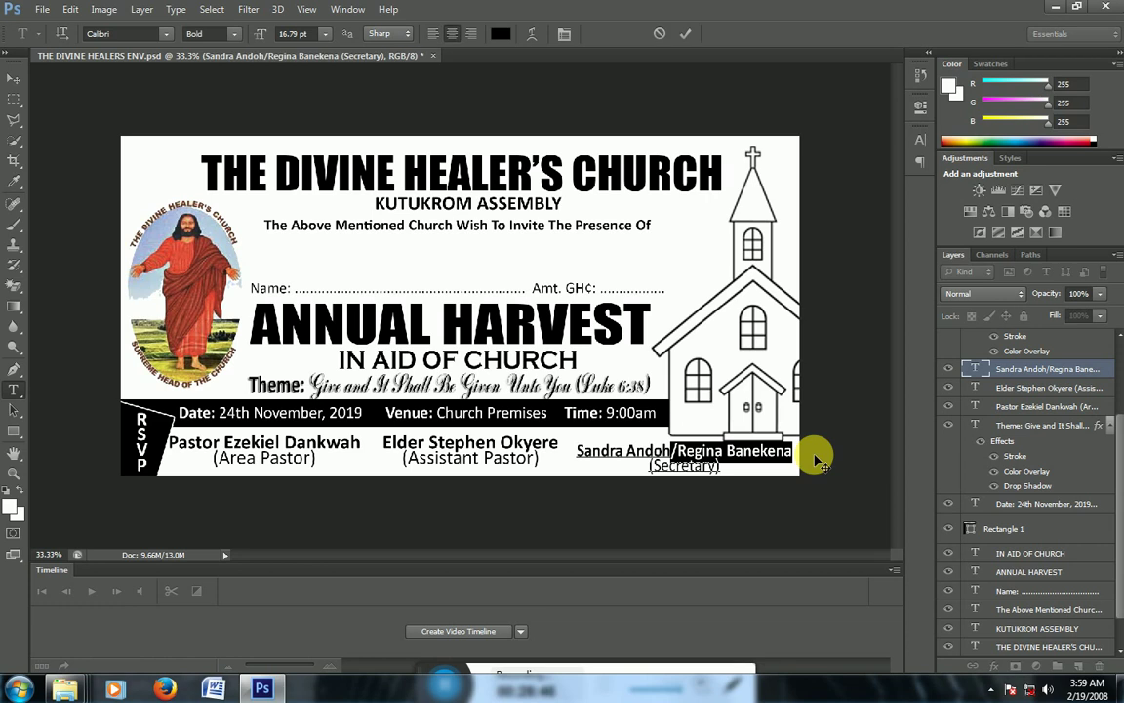
{"action": "key", "text": "BackSpace"}
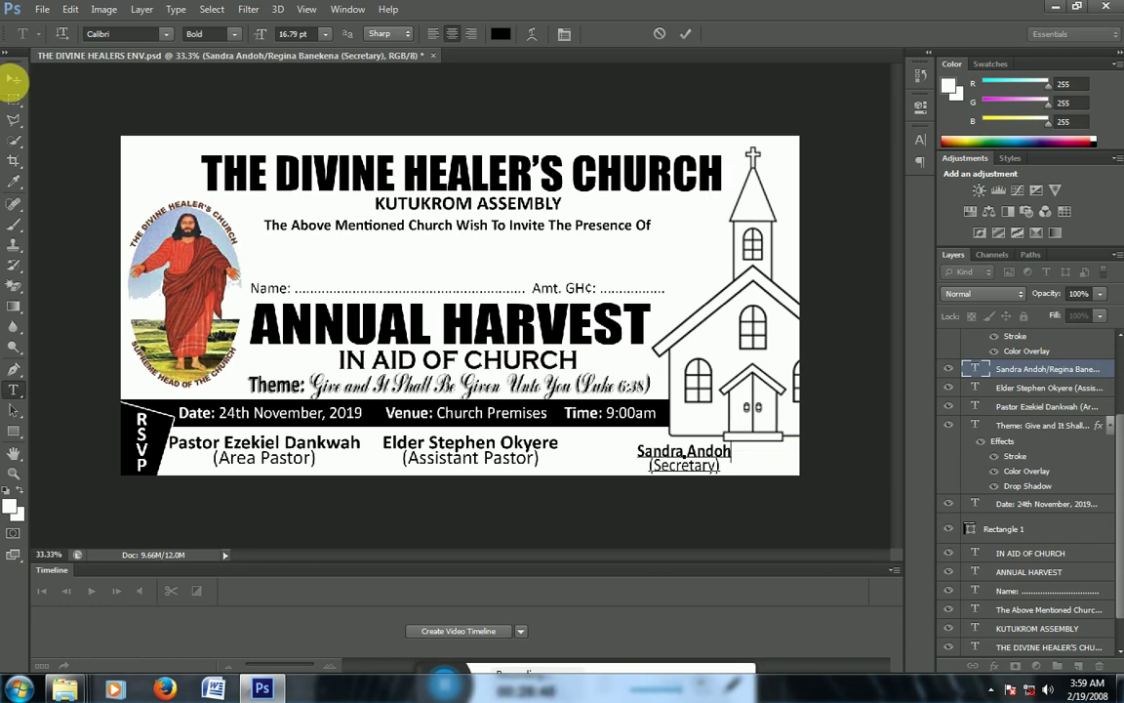
{"action": "left_click", "coordinate": [11, 85]}
{"action": "left_click_drag", "start_coordinate": [692, 473], "coordinate": [651, 467]}
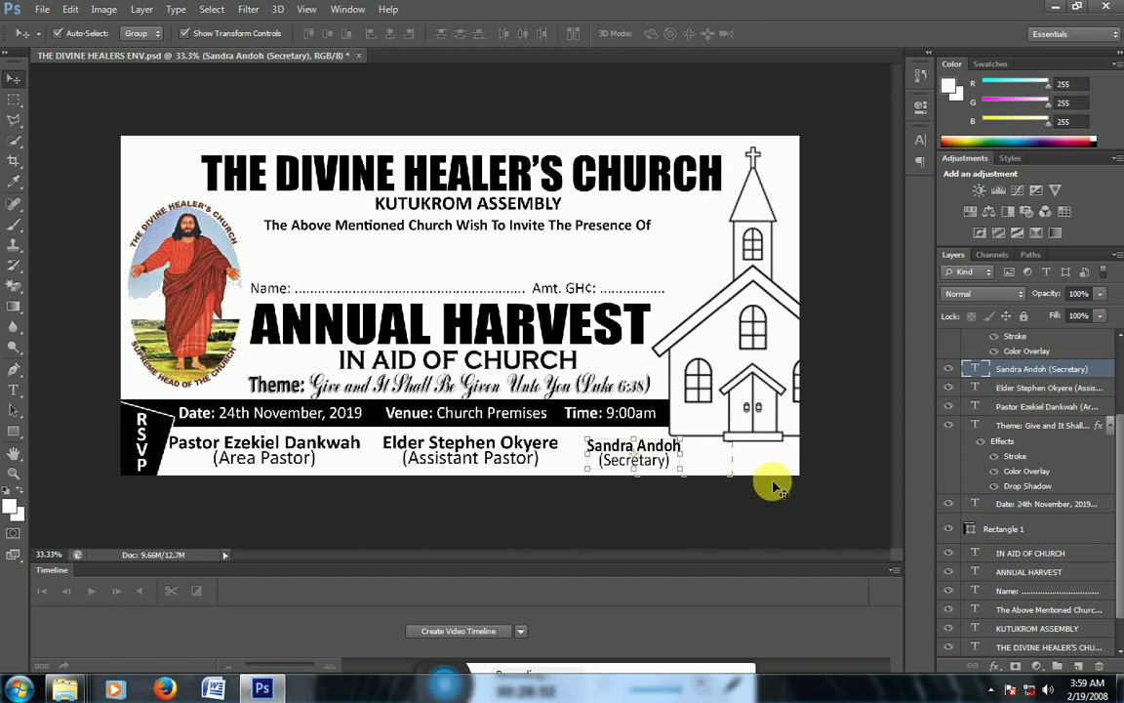
{"action": "left_click", "coordinate": [770, 511]}
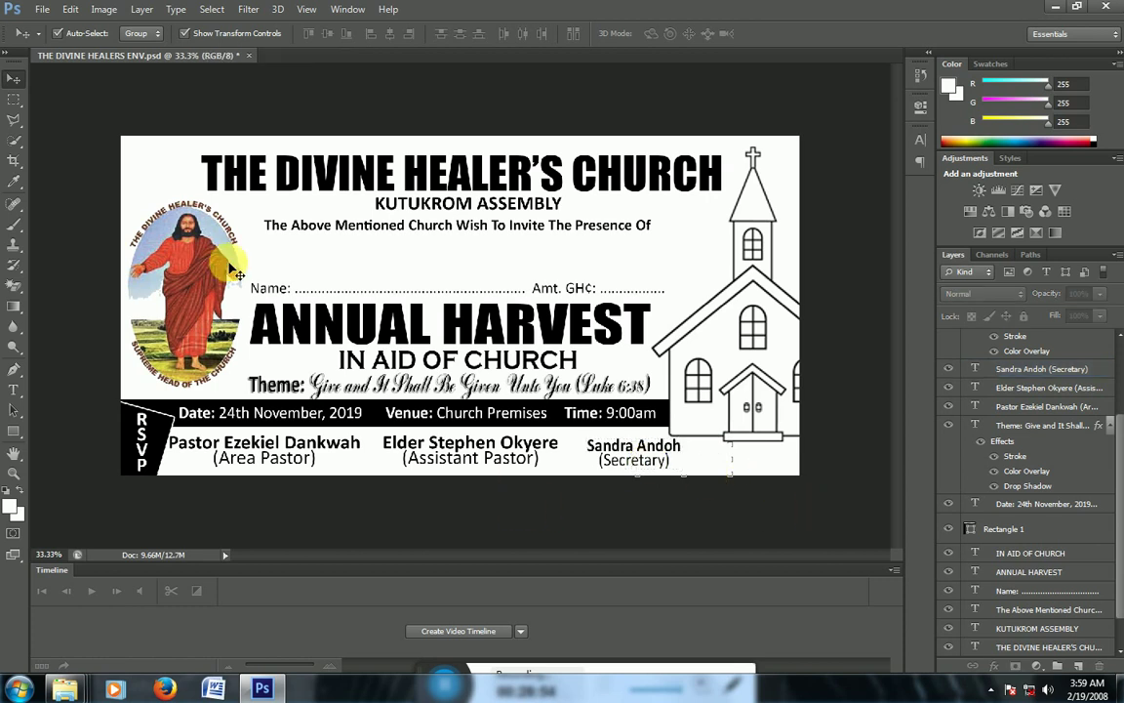
{"action": "left_click", "coordinate": [42, 8]}
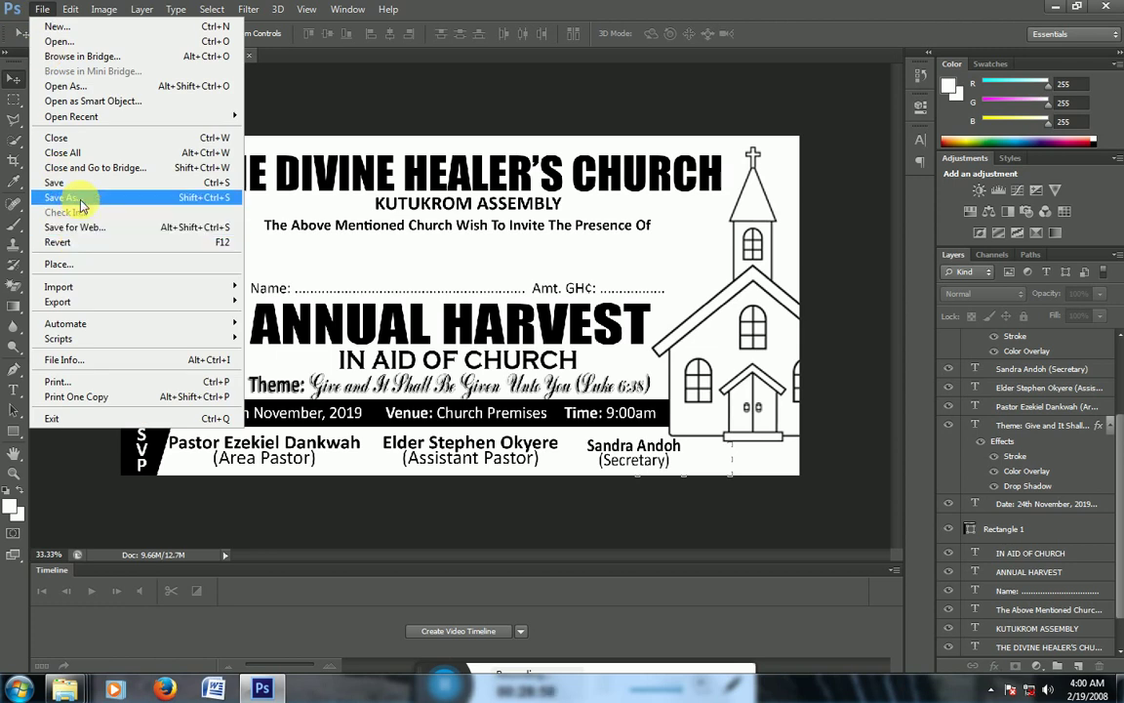
Save as THE DIVINE HEALERS INVITE.psd, replacing the existing file with maximum compatibility
{"action": "left_click", "coordinate": [78, 198]}
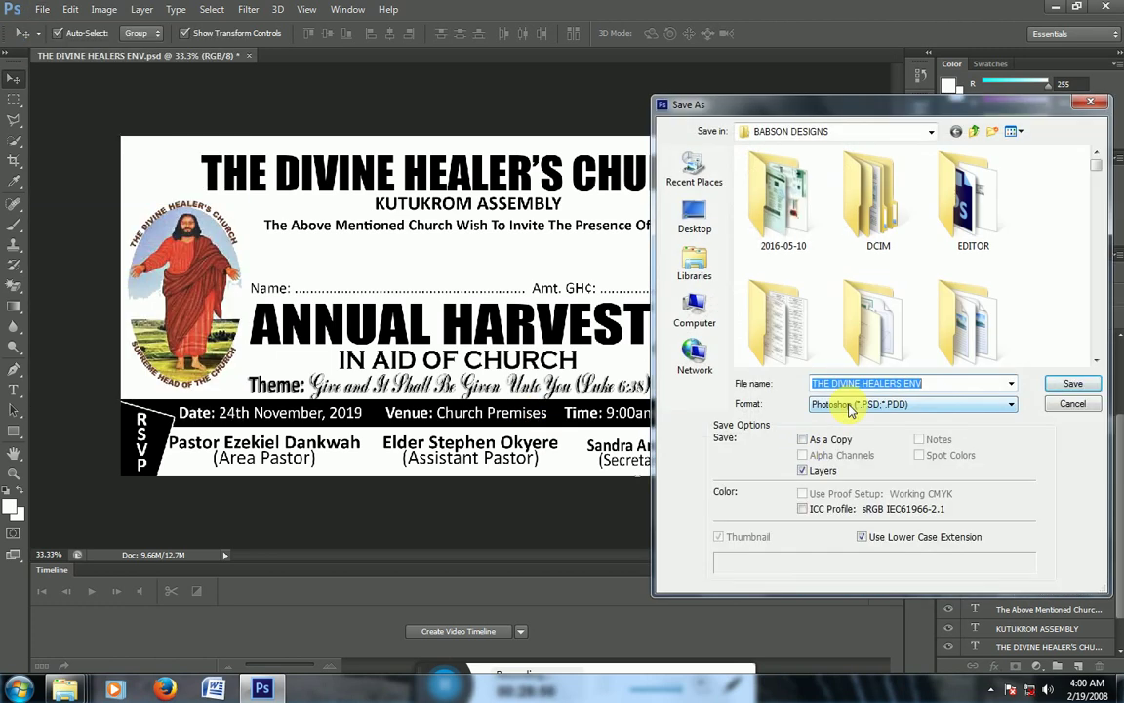
{"action": "left_click", "coordinate": [1090, 105]}
{"action": "left_click", "coordinate": [39, 9]}
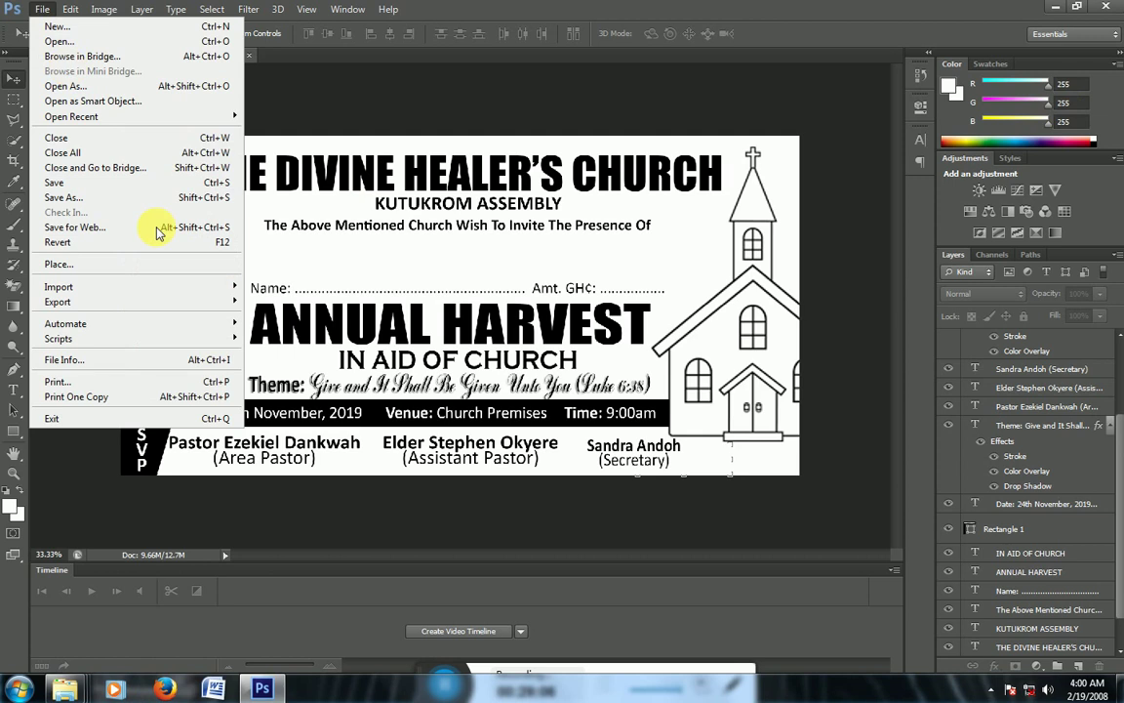
{"action": "left_click", "coordinate": [63, 197]}
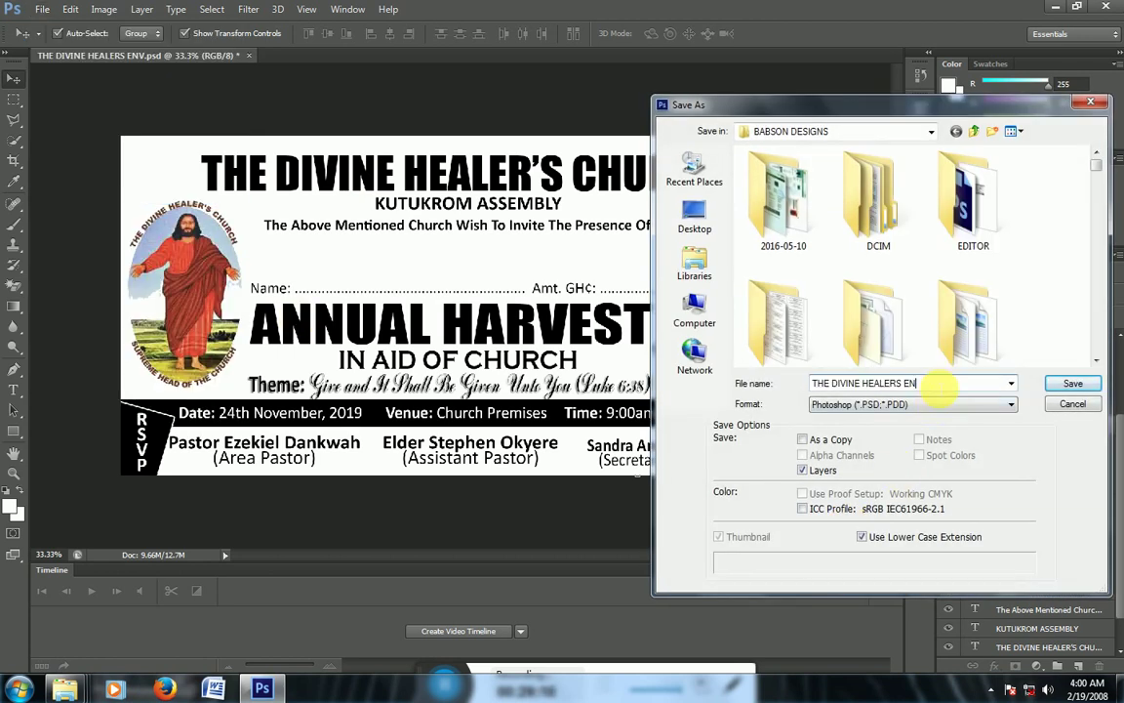
{"action": "key", "text": "BackSpace"}
{"action": "key", "text": "BackSpace"}
{"action": "key", "text": "BackSpace"}
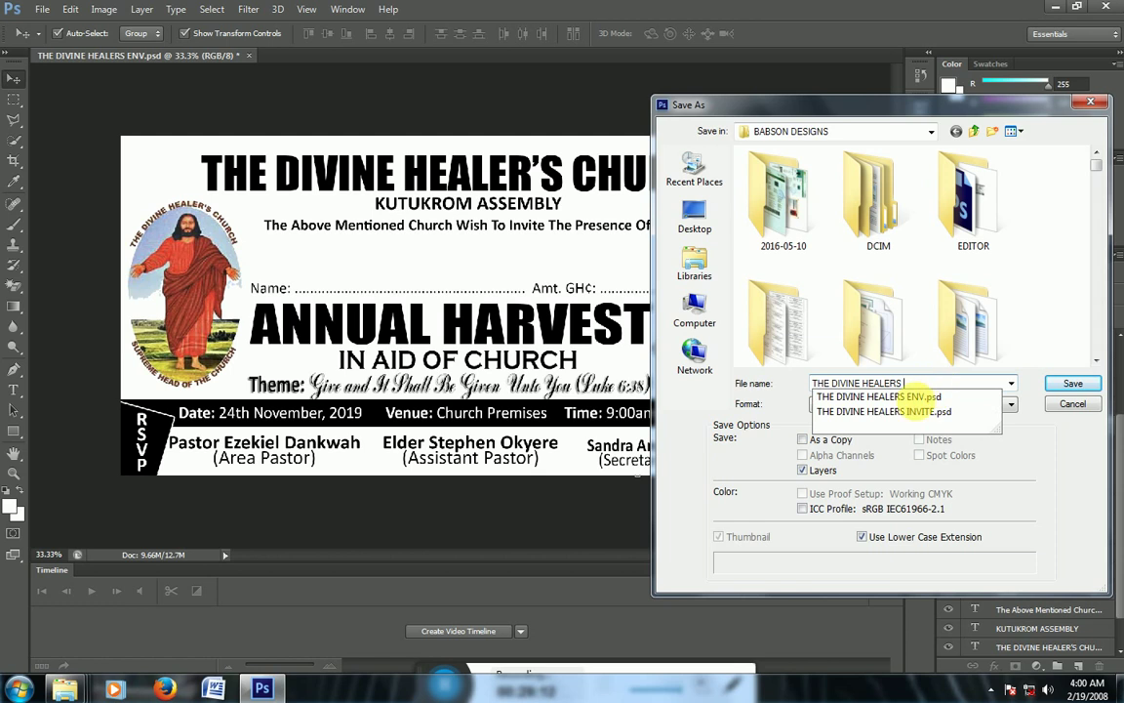
{"action": "left_click", "coordinate": [908, 410]}
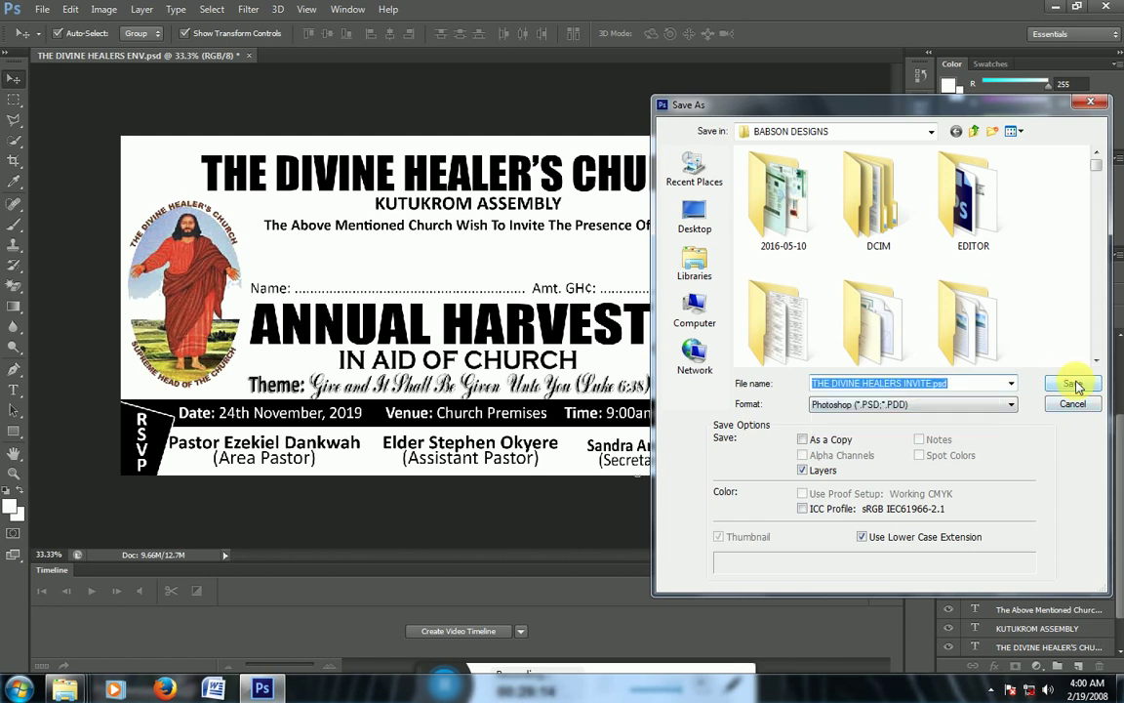
{"action": "left_click", "coordinate": [1073, 384]}
{"action": "left_click", "coordinate": [538, 264]}
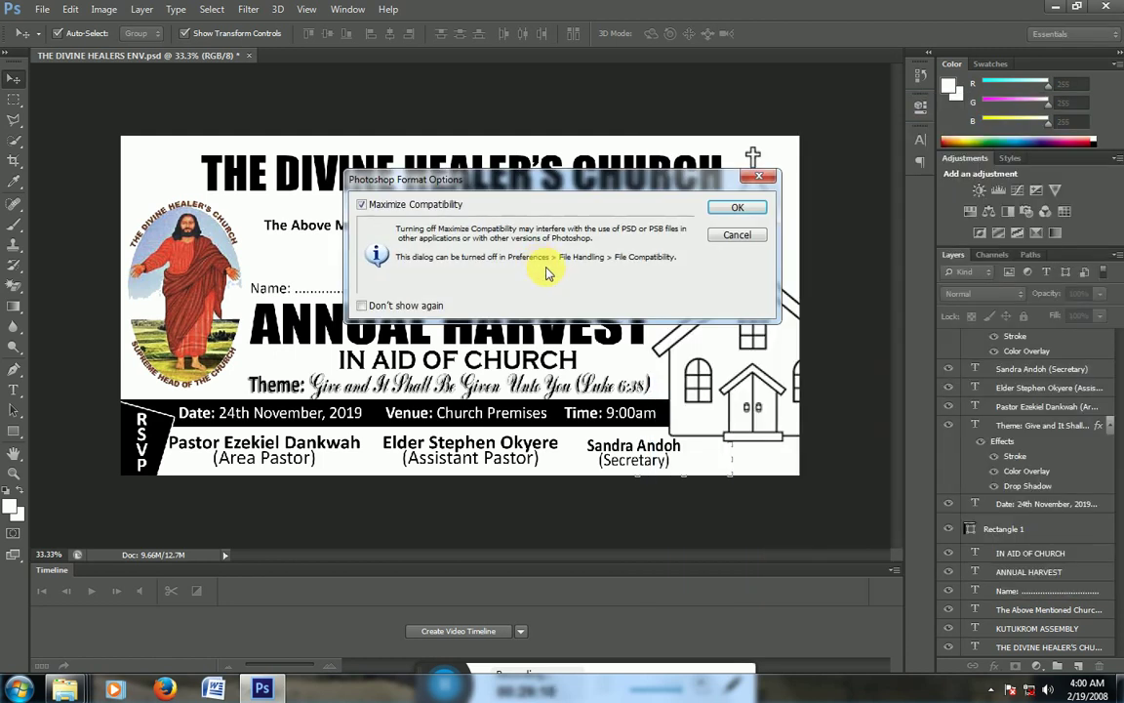
{"action": "left_click", "coordinate": [747, 210]}
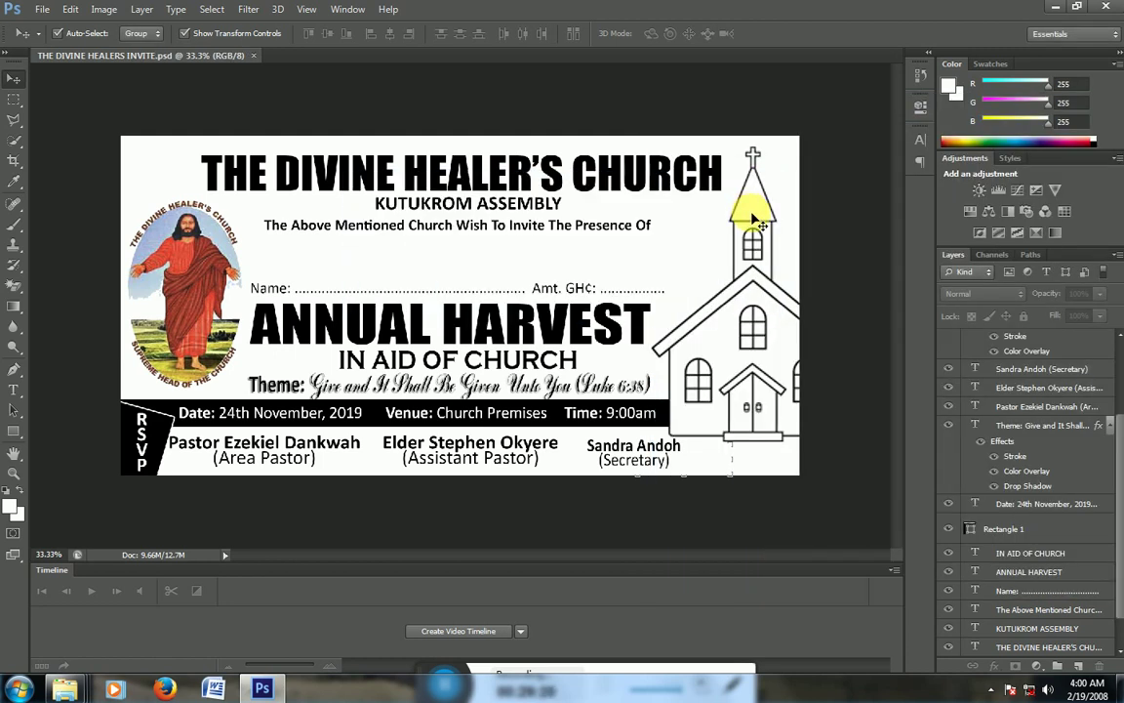
Jump to the T files in BABSON DESIGNS and open THE DIVINE HEALERS ENV.psd
{"action": "left_click", "coordinate": [43, 10]}
{"action": "left_click", "coordinate": [64, 44]}
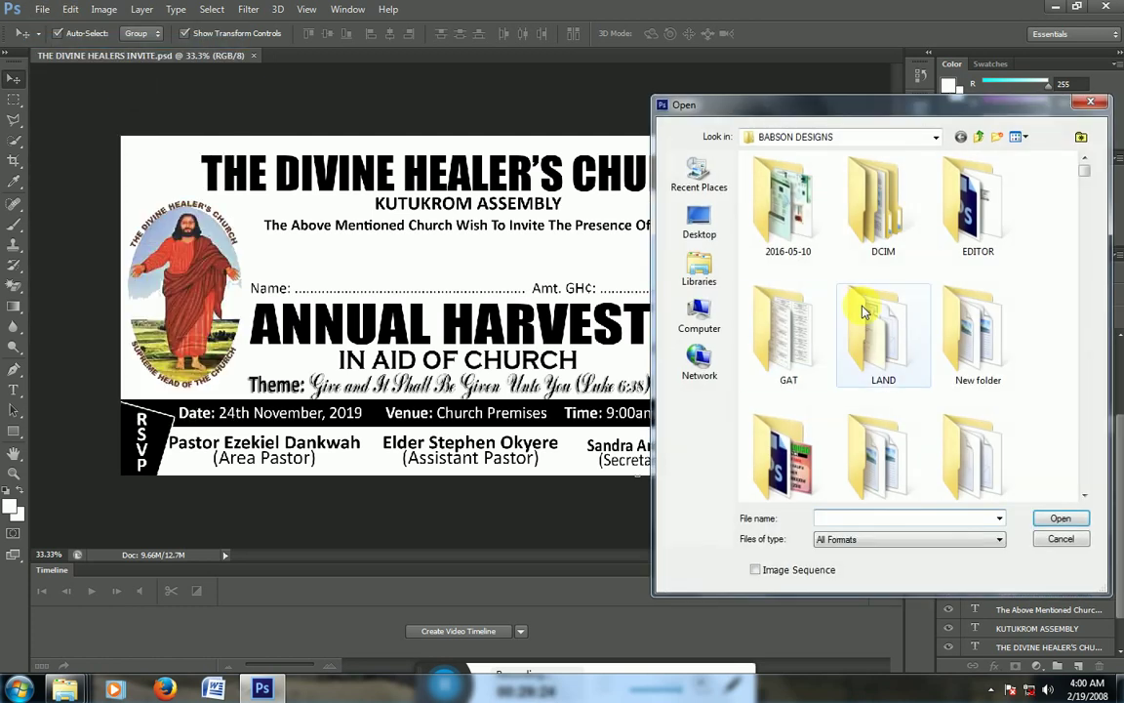
{"action": "key", "text": "t"}
{"action": "key", "text": "h"}
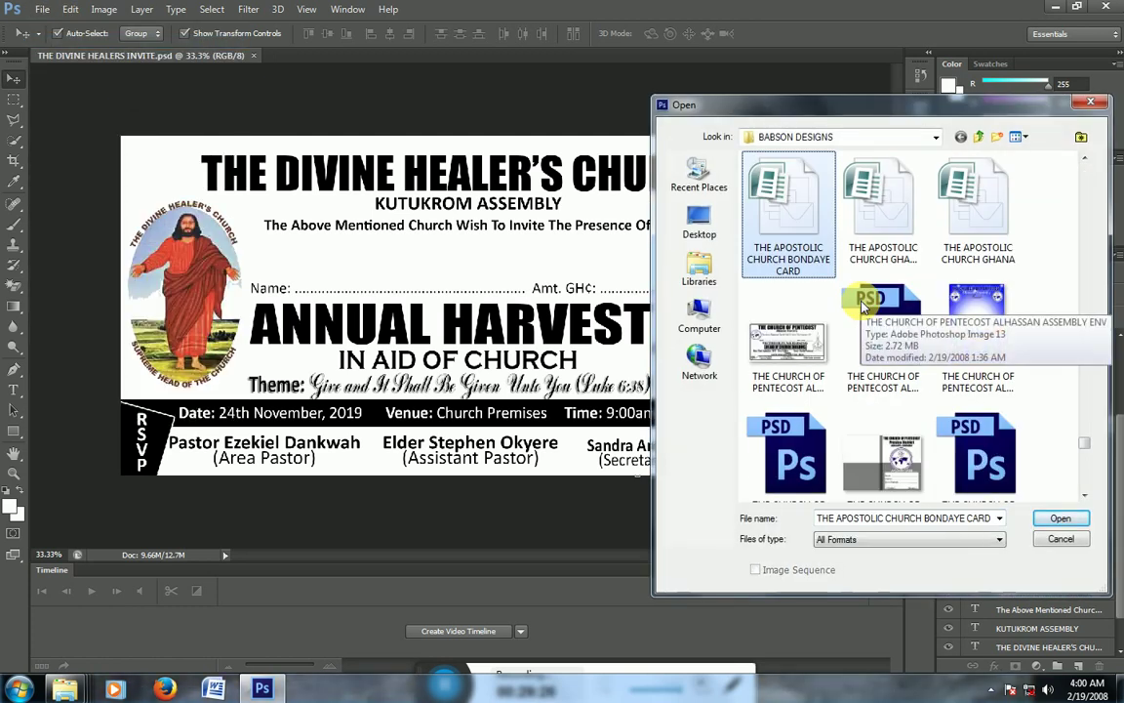
{"action": "left_click", "coordinate": [858, 305]}
{"action": "scroll", "coordinate": [878, 305], "scroll_direction": "down", "scroll_amount": 3}
{"action": "scroll", "coordinate": [893, 306], "scroll_direction": "down", "scroll_amount": 2}
{"action": "scroll", "coordinate": [898, 305], "scroll_direction": "down", "scroll_amount": 3}
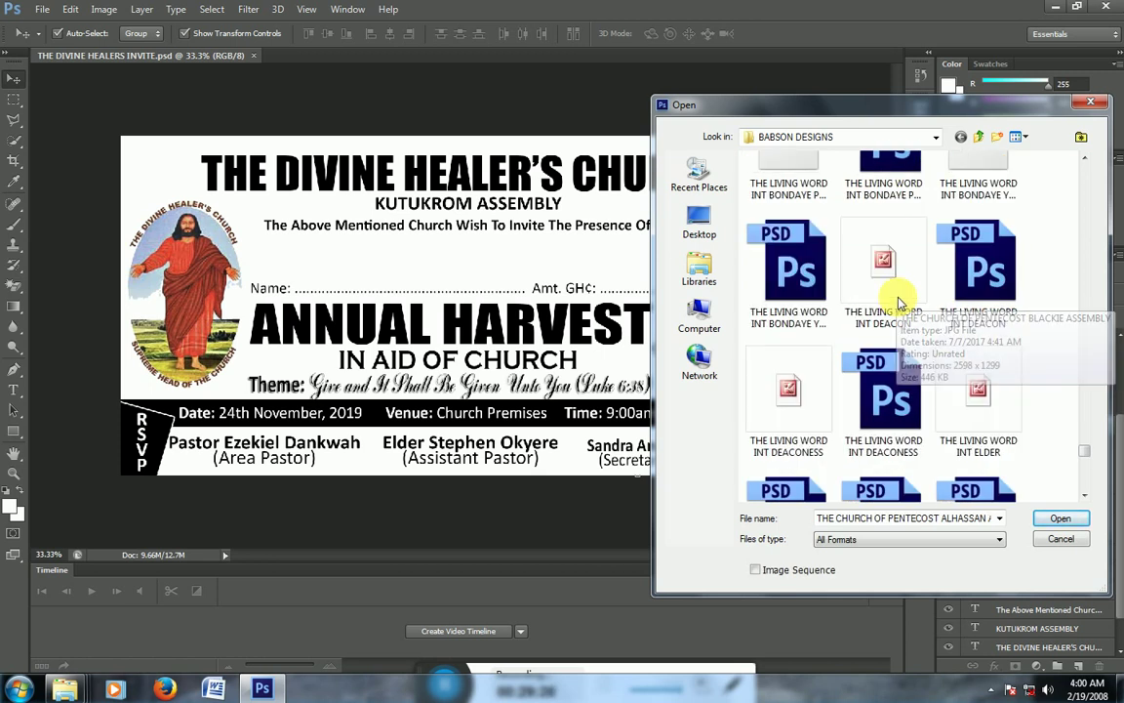
{"action": "scroll", "coordinate": [899, 305], "scroll_direction": "up", "scroll_amount": 2}
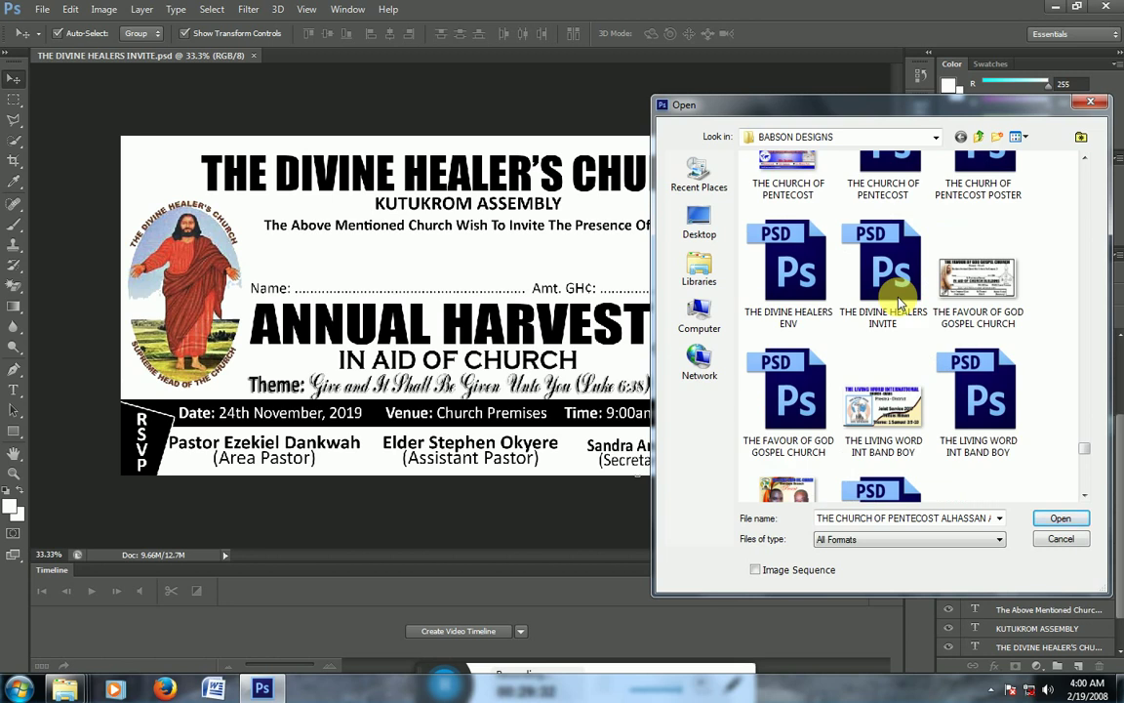
{"action": "scroll", "coordinate": [900, 304], "scroll_direction": "up", "scroll_amount": 1}
{"action": "scroll", "coordinate": [900, 304], "scroll_direction": "down", "scroll_amount": 2}
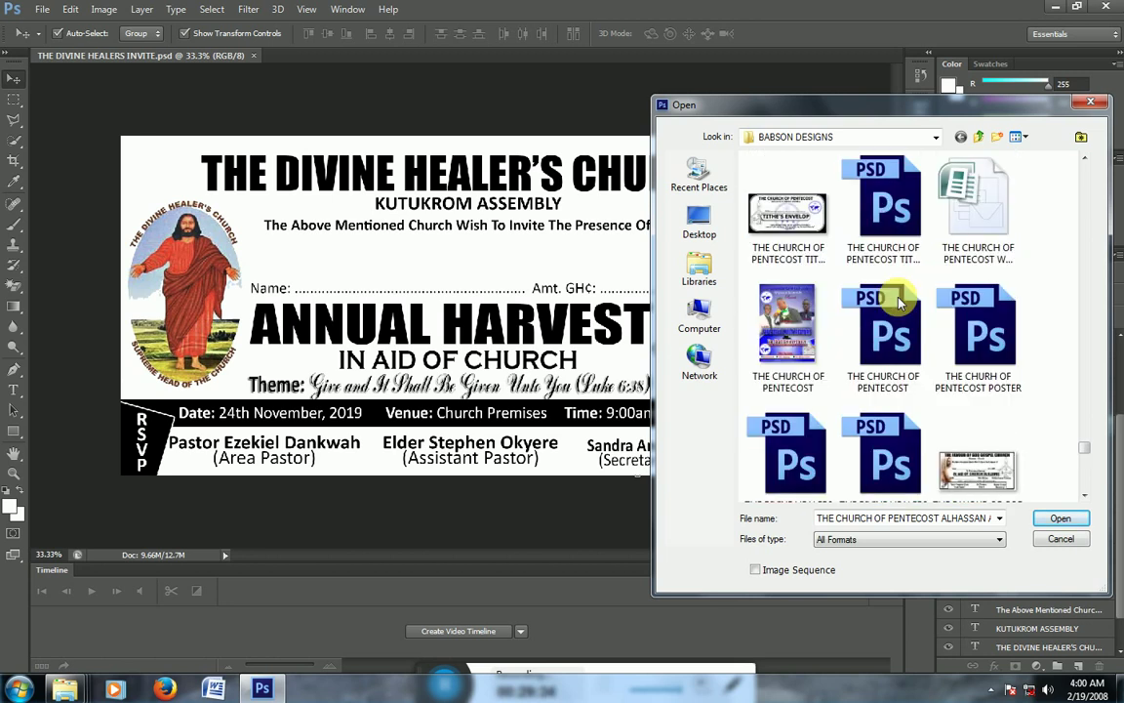
{"action": "scroll", "coordinate": [902, 308], "scroll_direction": "down", "scroll_amount": 1}
{"action": "left_click", "coordinate": [902, 308]}
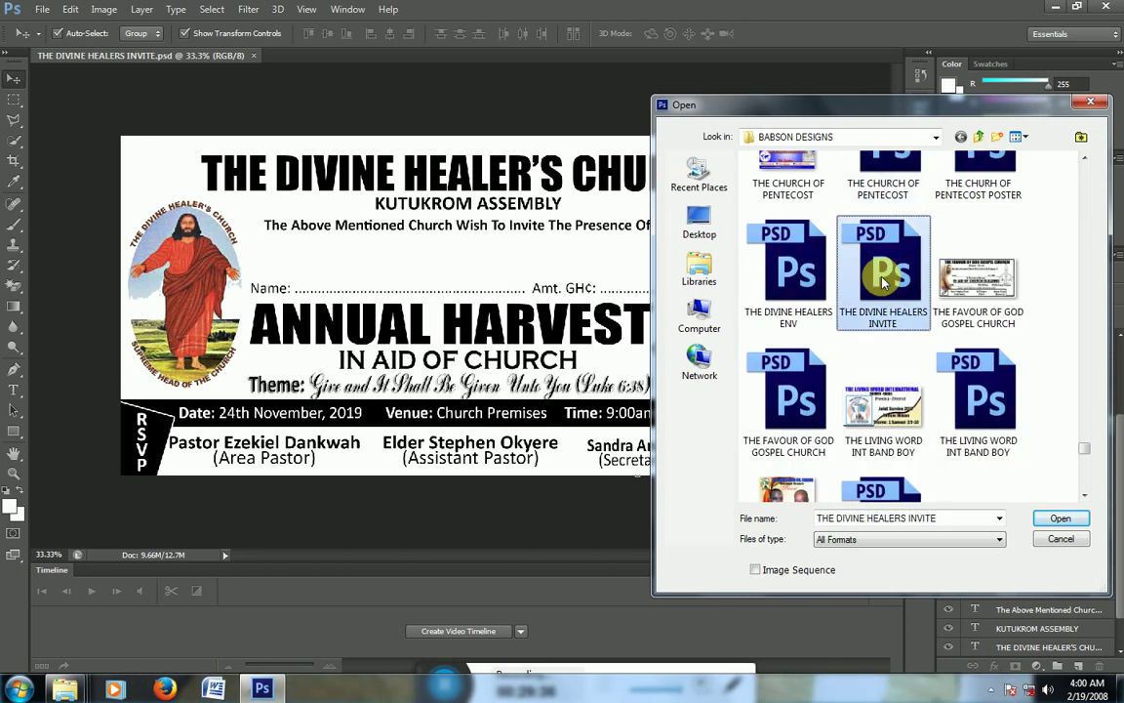
{"action": "left_click", "coordinate": [791, 280]}
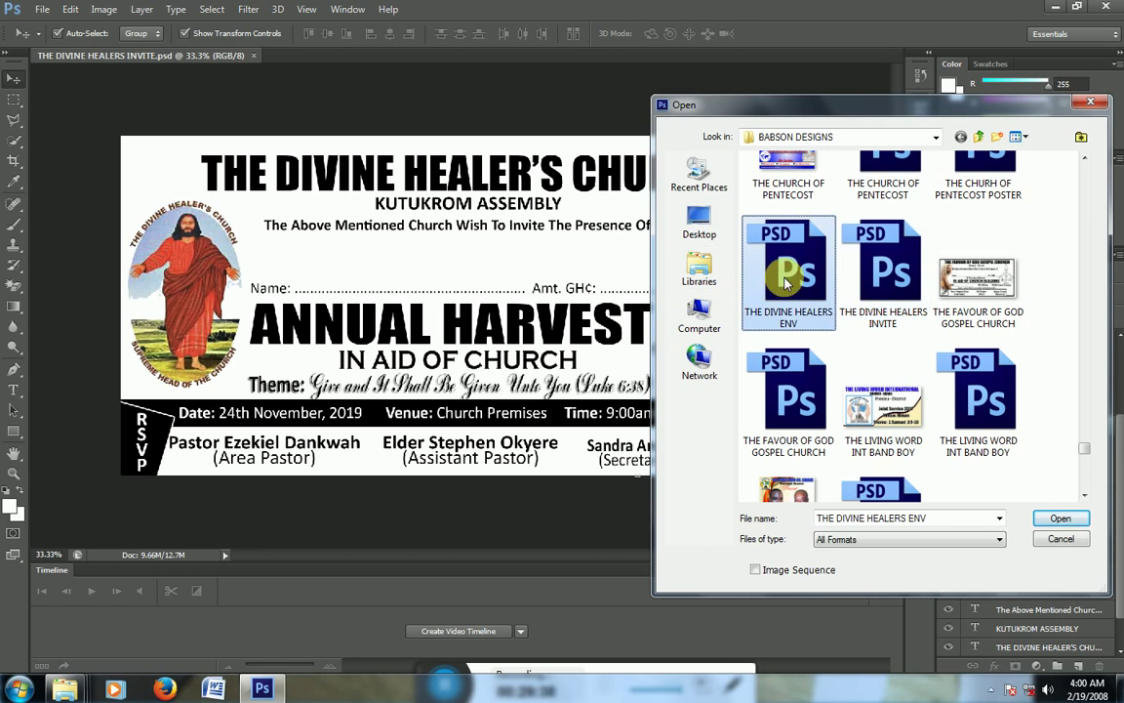
{"action": "double_click", "coordinate": [796, 278]}
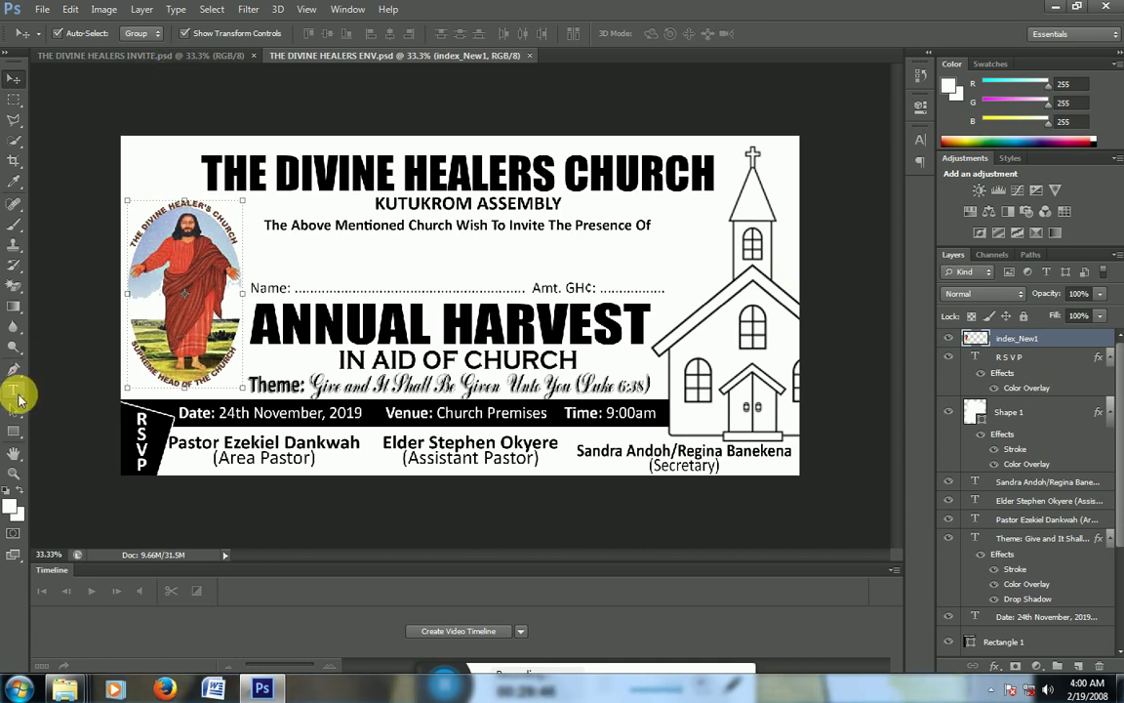
Delete the Amt. GH¢ part of the ENV Name line and shorten its dotted line
{"action": "key", "text": "t"}
{"action": "left_click", "coordinate": [527, 288]}
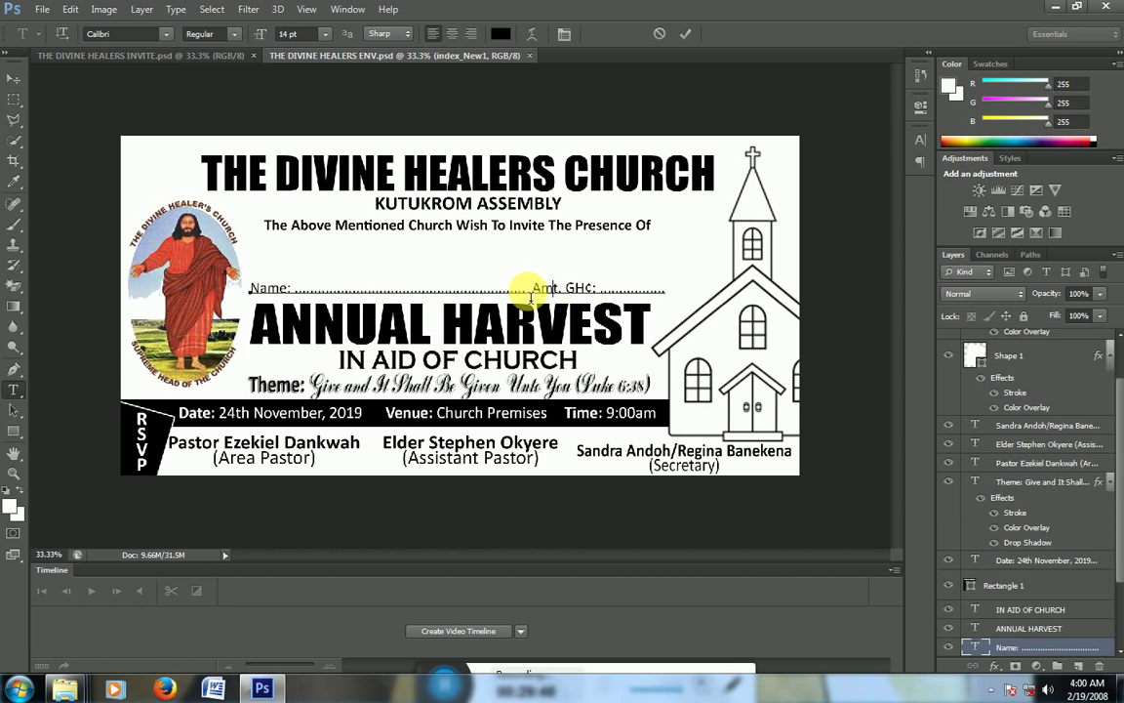
{"action": "left_click_drag", "start_coordinate": [544, 295], "coordinate": [691, 299]}
{"action": "key", "text": "BackSpace"}
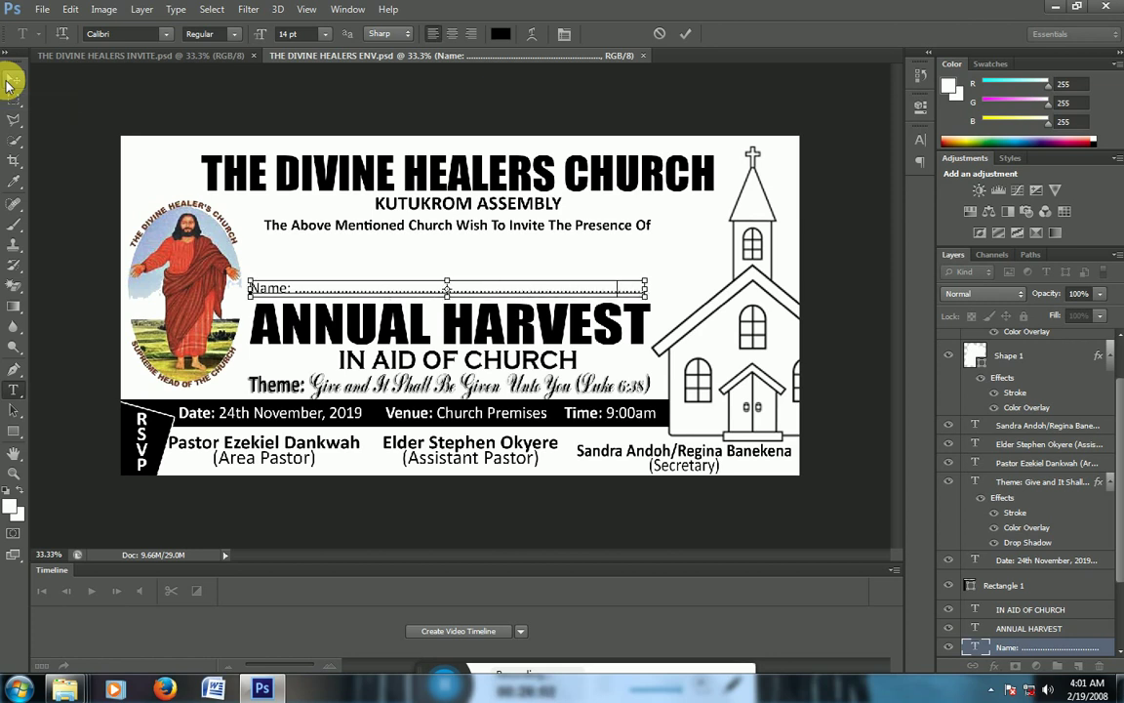
{"action": "key", "text": "BackSpace"}
{"action": "key", "text": "BackSpace"}
{"action": "key", "text": "BackSpace"}
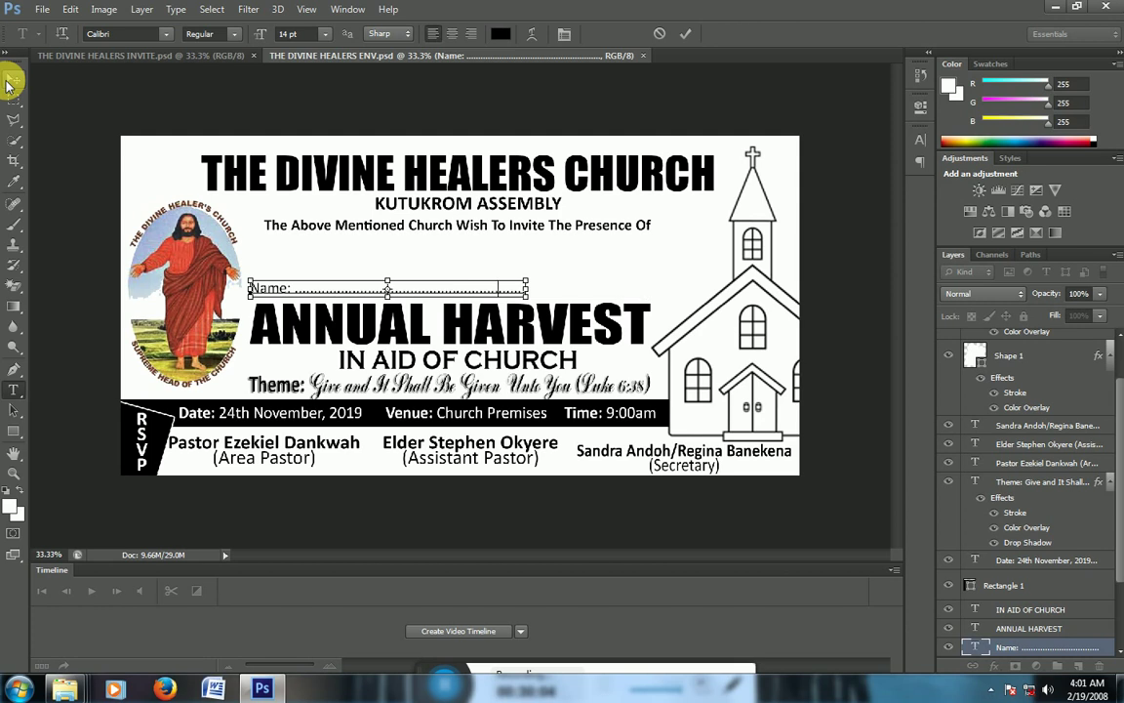
{"action": "left_click", "coordinate": [18, 83]}
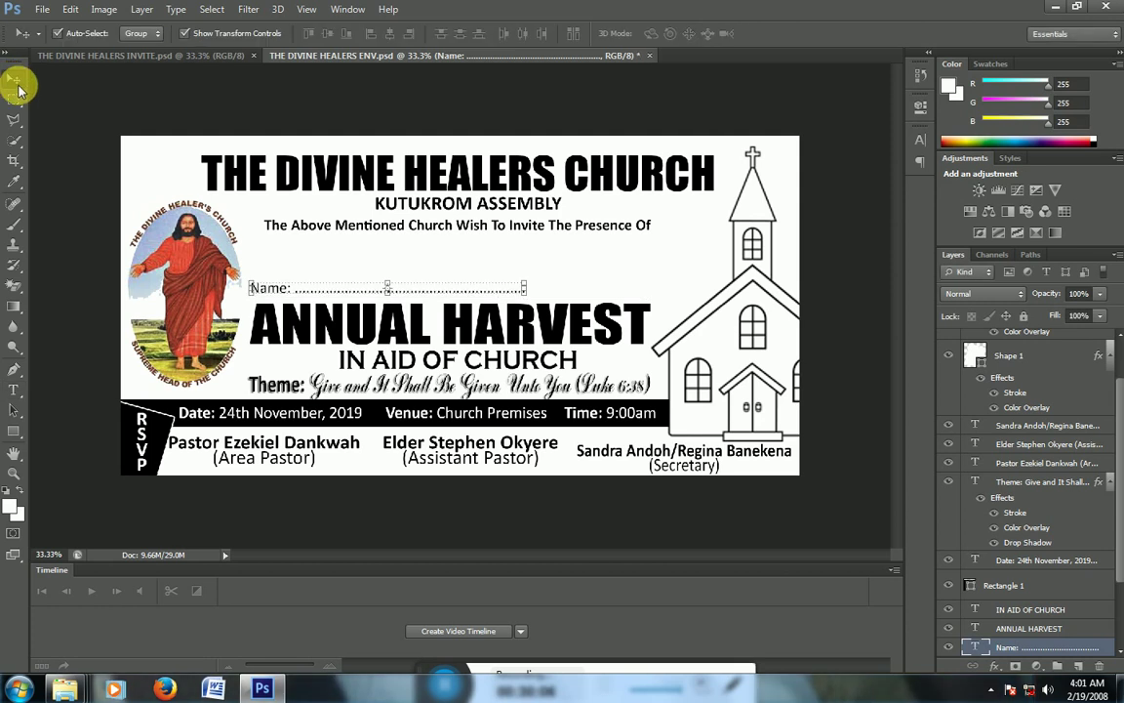
{"action": "left_click", "coordinate": [107, 105]}
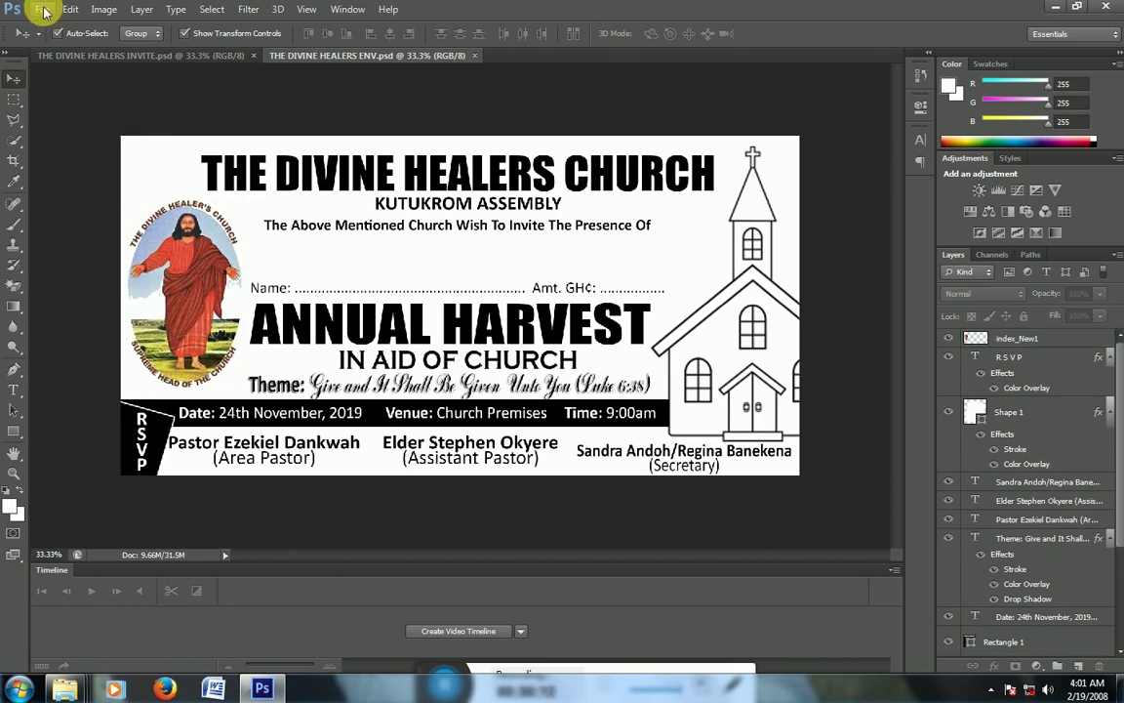
{"action": "left_click", "coordinate": [14, 389]}
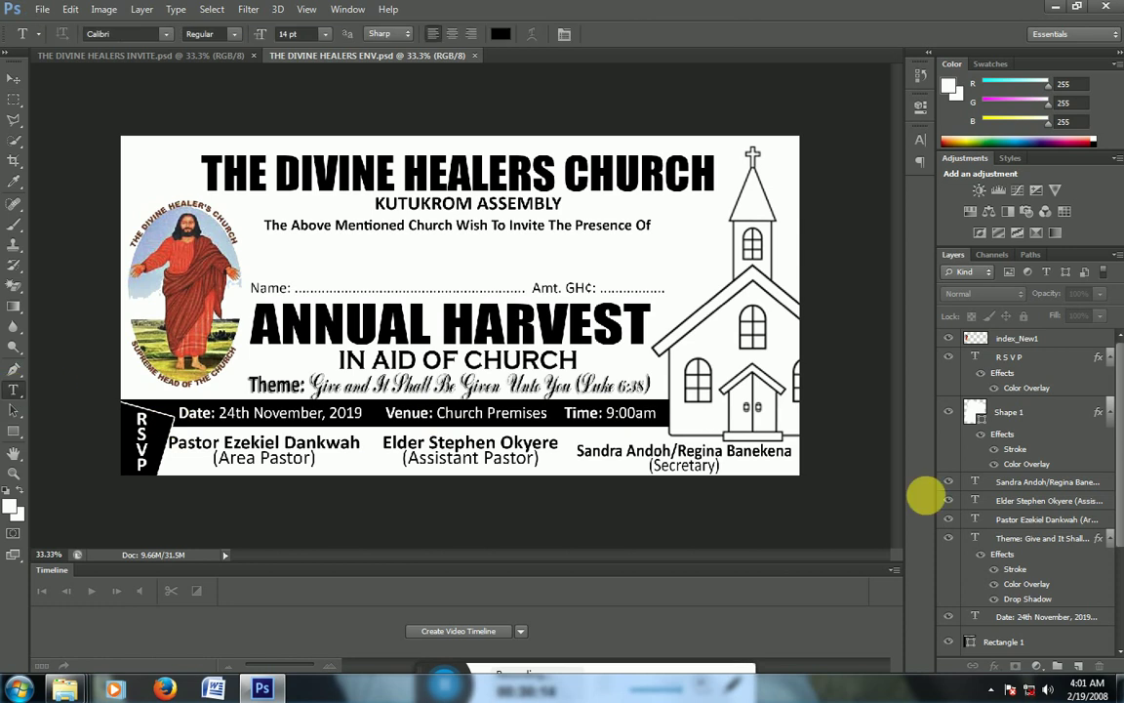
Delete the second name from the secretary credit text
{"action": "left_click", "coordinate": [673, 455]}
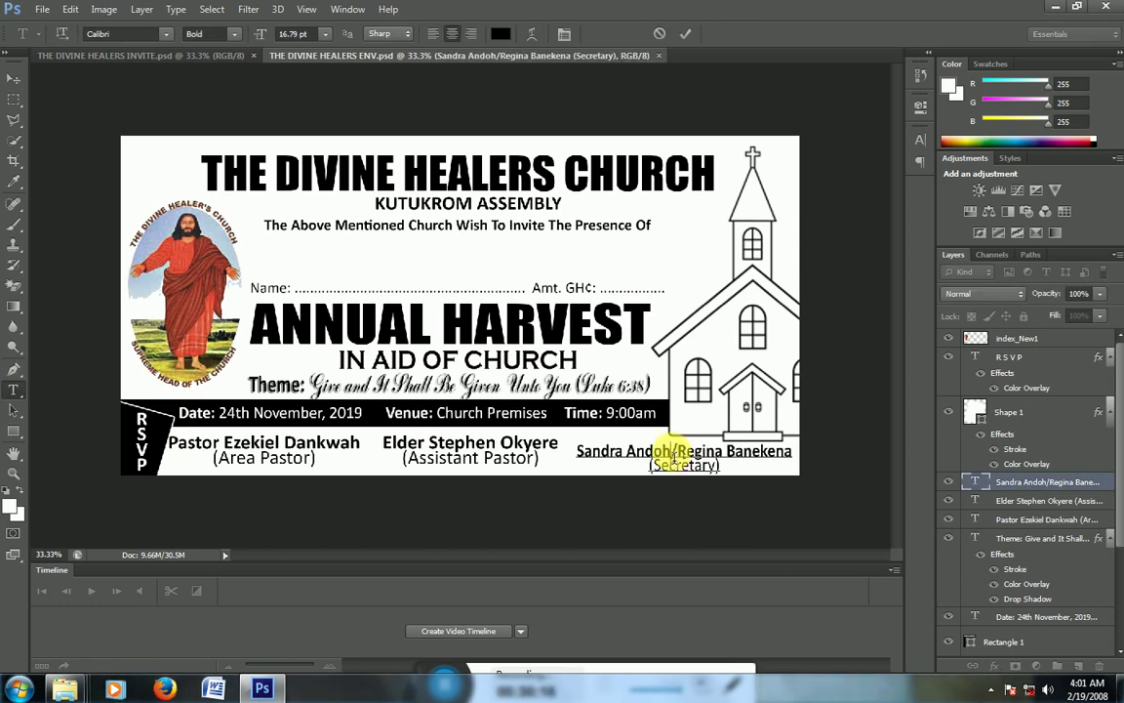
{"action": "left_click_drag", "start_coordinate": [672, 451], "coordinate": [840, 453]}
{"action": "key", "text": "BackSpace"}
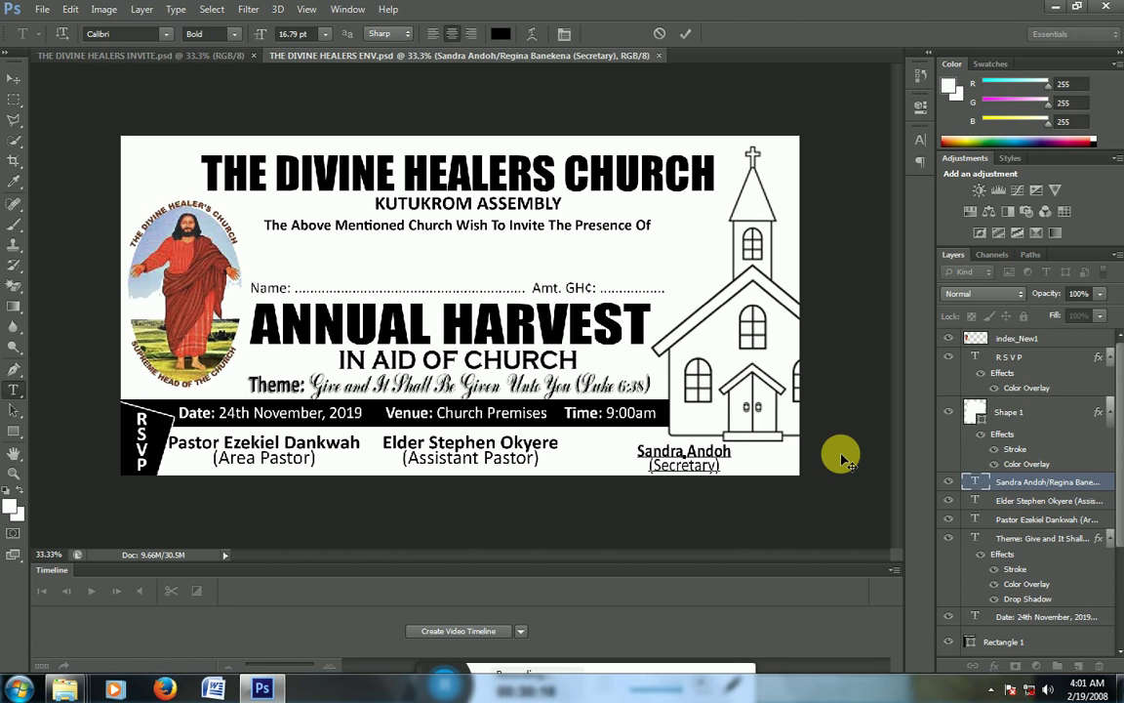
Shift the secretary credit left on the card and save the envelope design
{"action": "left_click", "coordinate": [12, 78]}
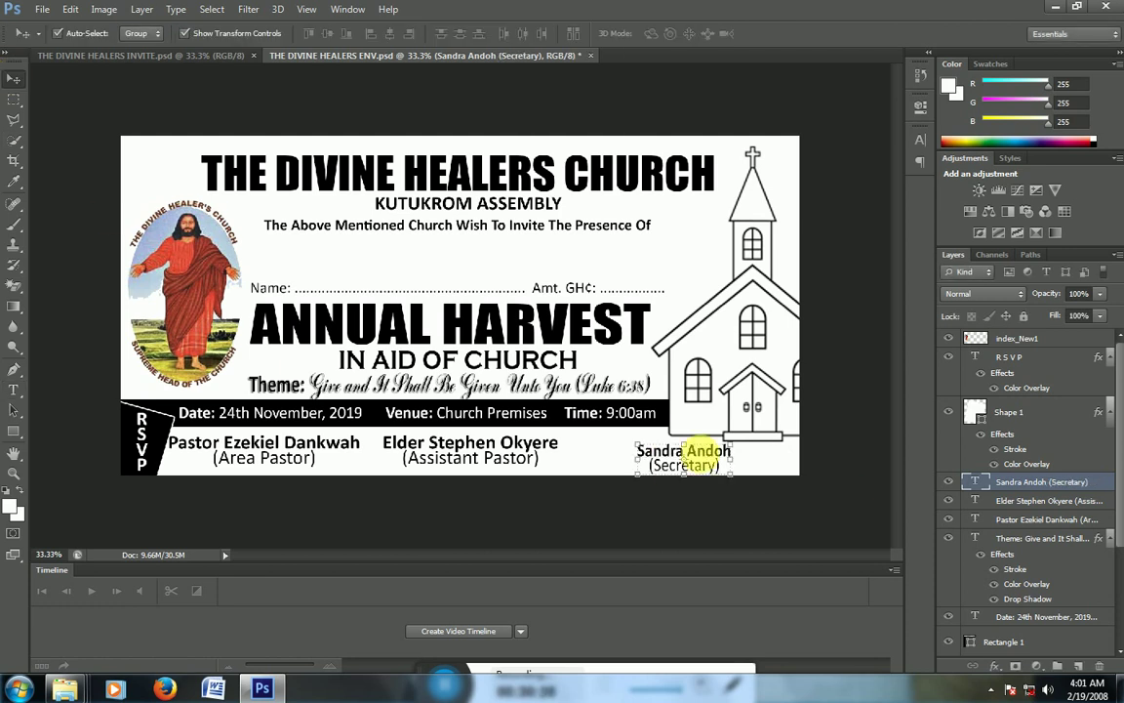
{"action": "left_click_drag", "start_coordinate": [711, 459], "coordinate": [674, 451]}
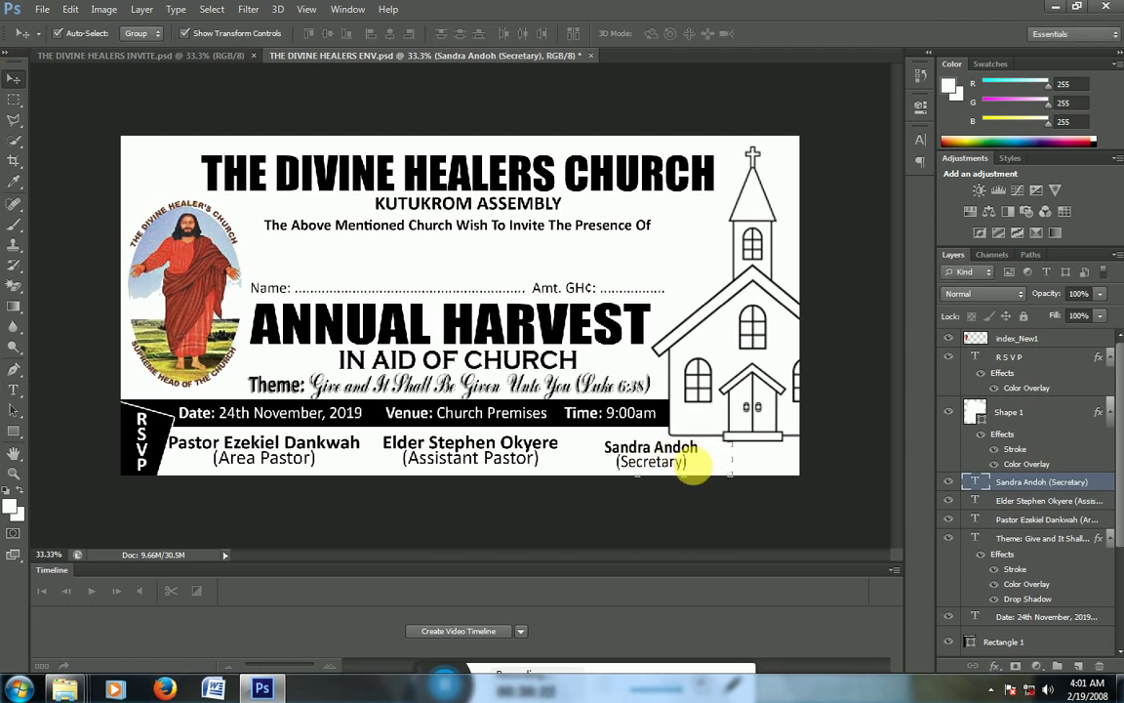
{"action": "left_click", "coordinate": [634, 513]}
{"action": "key", "text": "ctrl+s"}
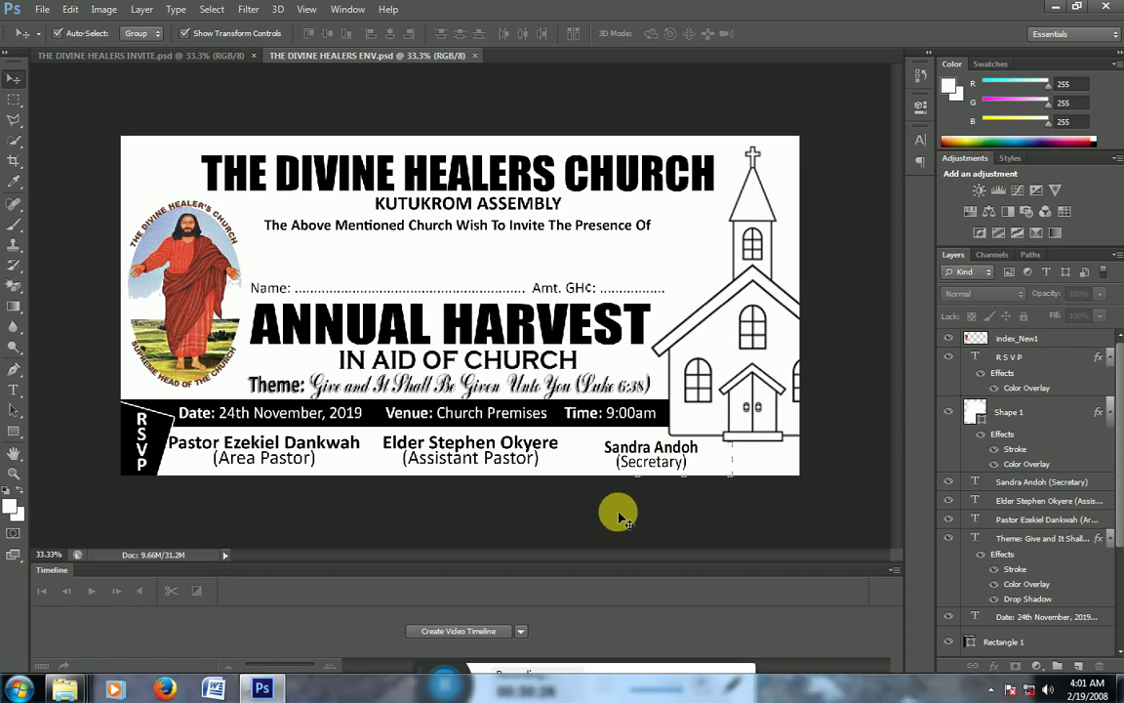
{"action": "left_click", "coordinate": [40, 10]}
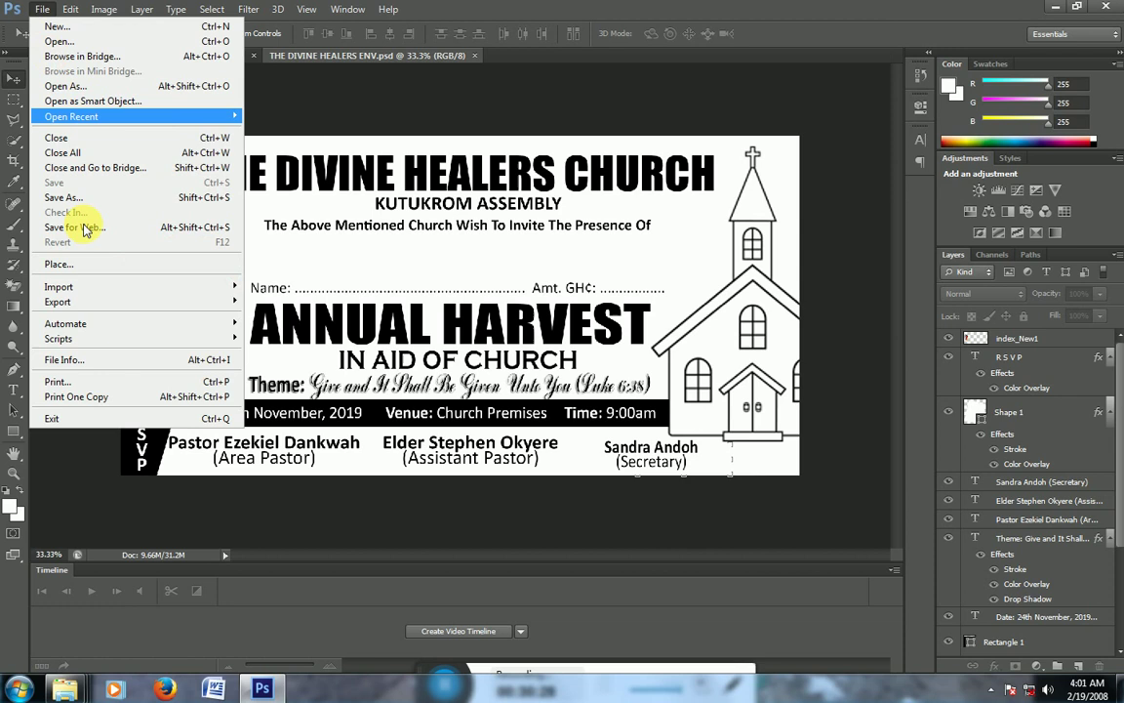
Save a High-quality JPEG copy, THE DIVINE HEALERS ENV.jpg, then return to the INVITE document
{"action": "left_click", "coordinate": [74, 197]}
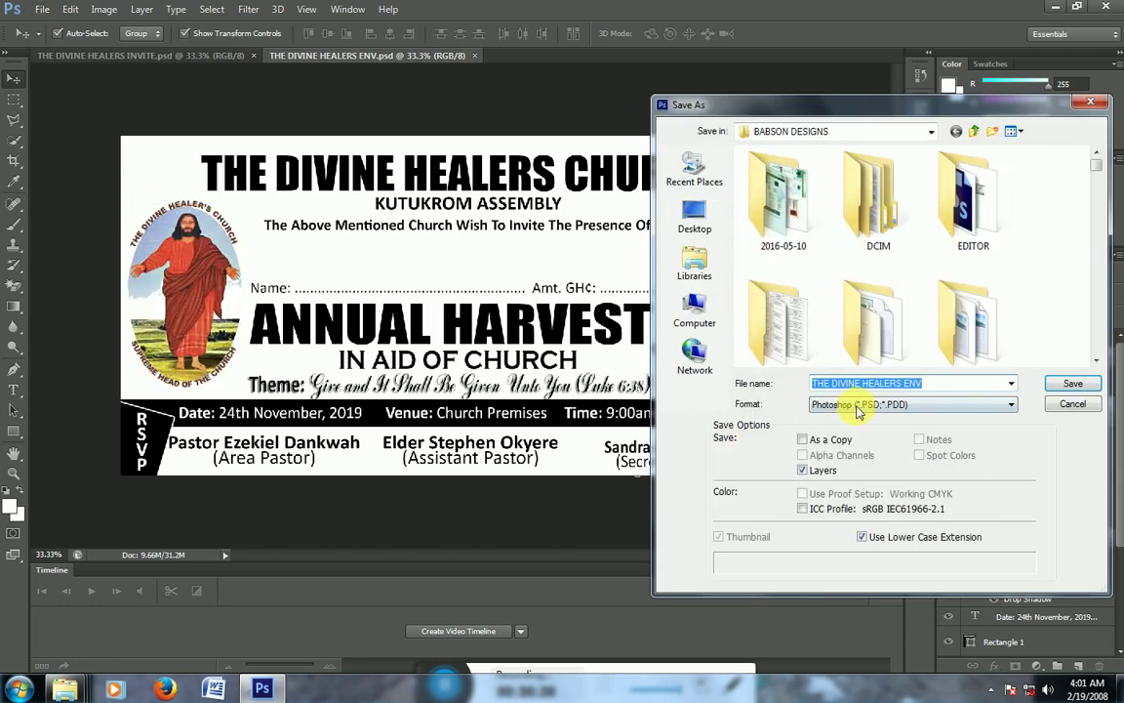
{"action": "left_click", "coordinate": [849, 403]}
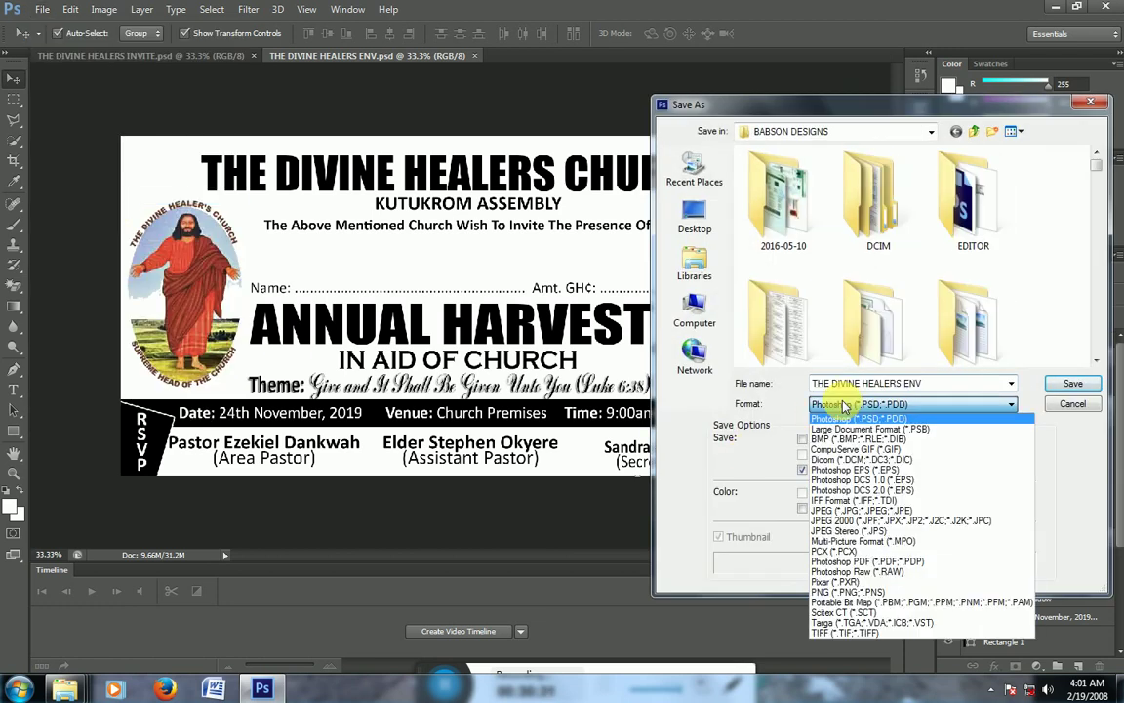
{"action": "left_click", "coordinate": [884, 512]}
{"action": "left_click", "coordinate": [1066, 386]}
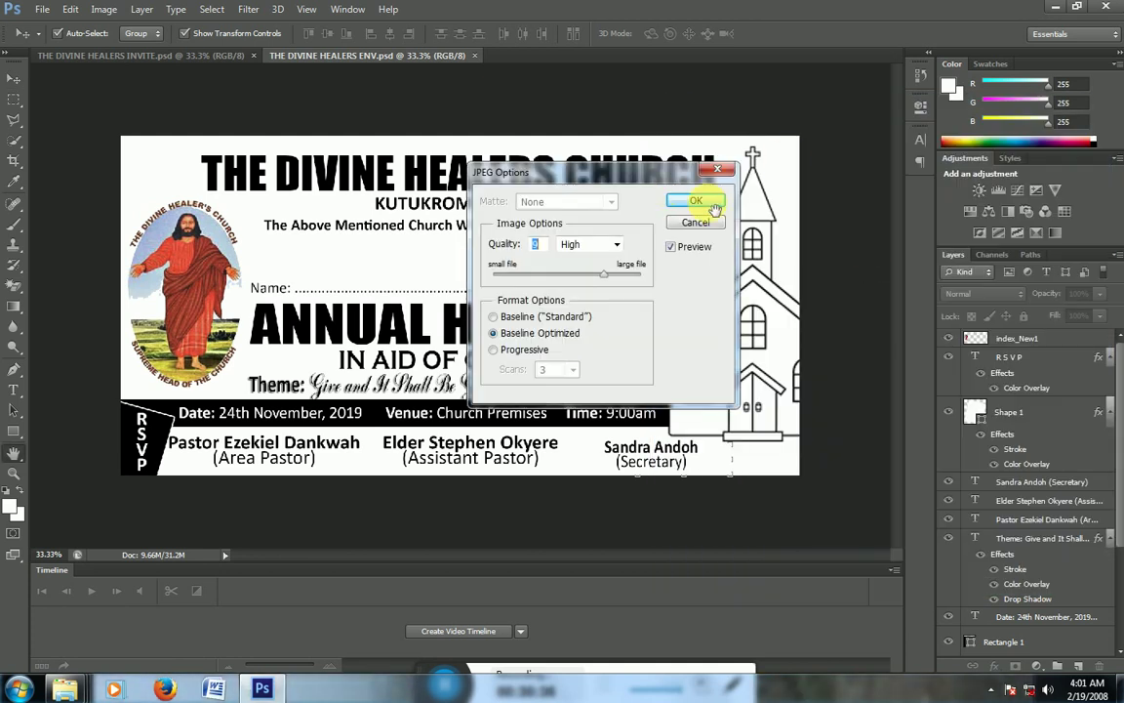
{"action": "left_click", "coordinate": [696, 201]}
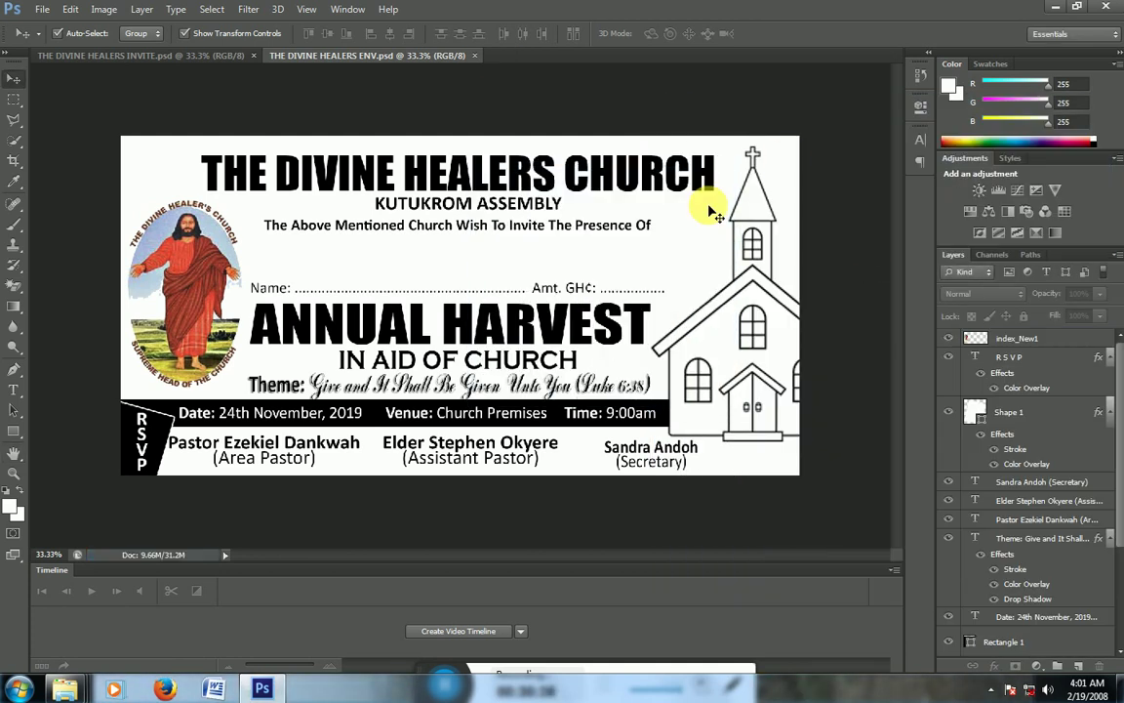
{"action": "left_click", "coordinate": [140, 58]}
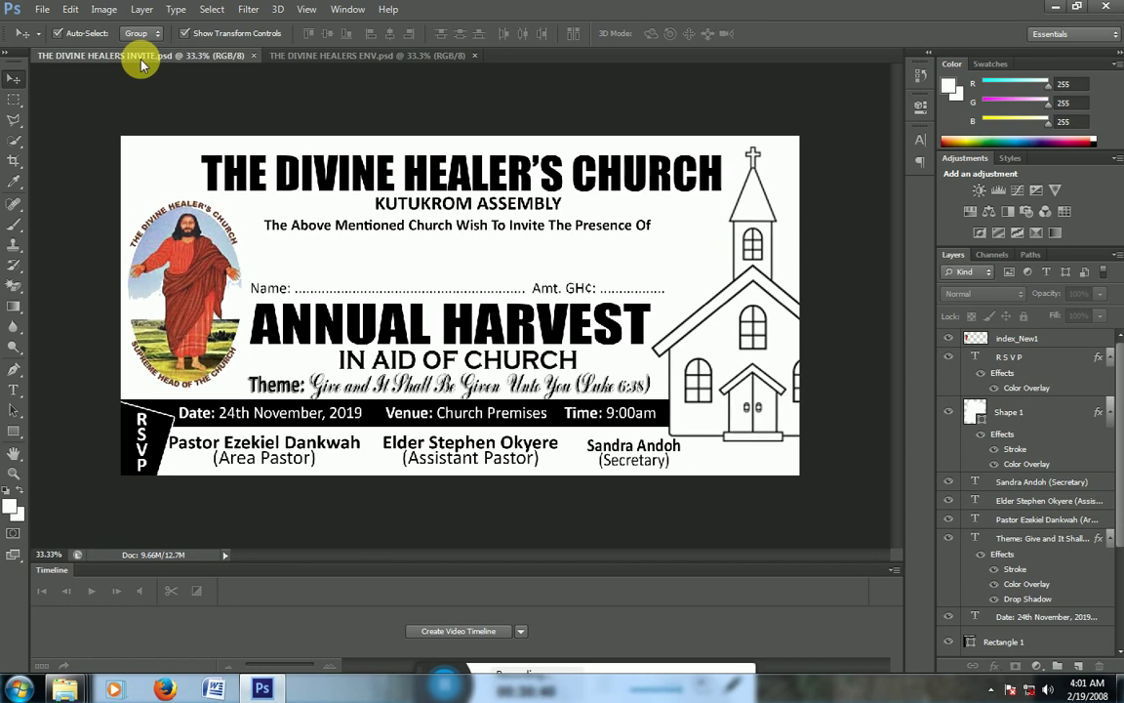
Give the church-name heading a dark red (#812d24) colour overlay sampled from the robe
{"action": "left_click", "coordinate": [285, 168]}
{"action": "left_click", "coordinate": [1010, 666]}
{"action": "left_click", "coordinate": [1041, 587]}
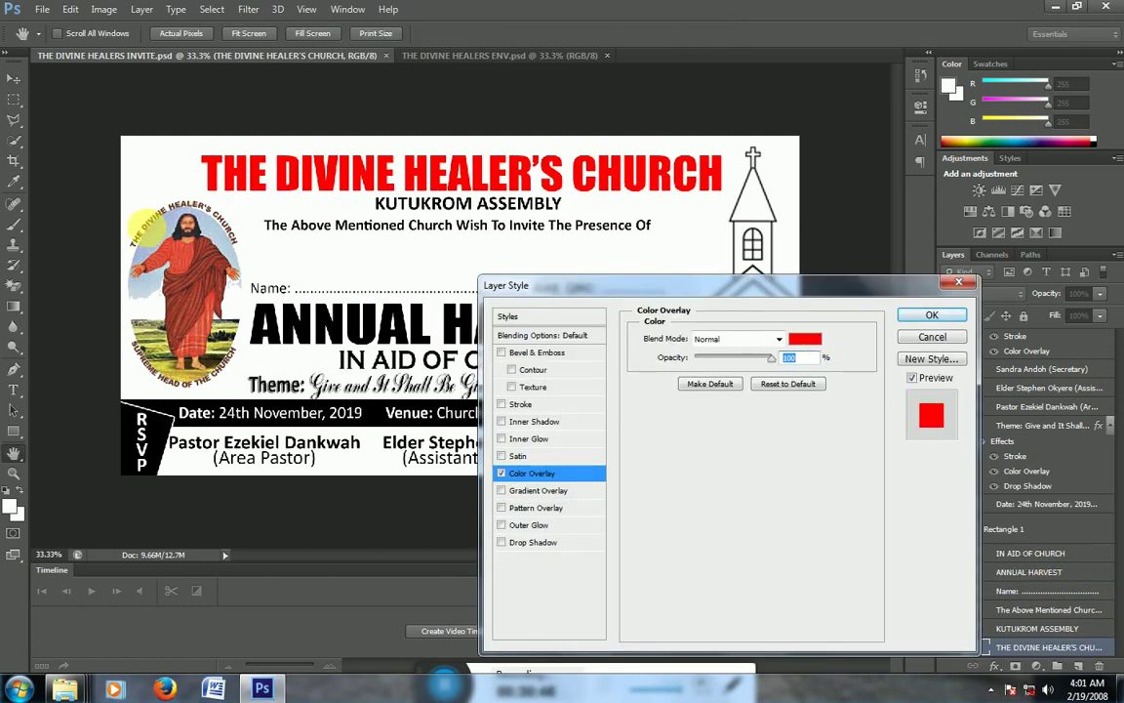
{"action": "left_click", "coordinate": [805, 339]}
{"action": "left_click", "coordinate": [177, 234]}
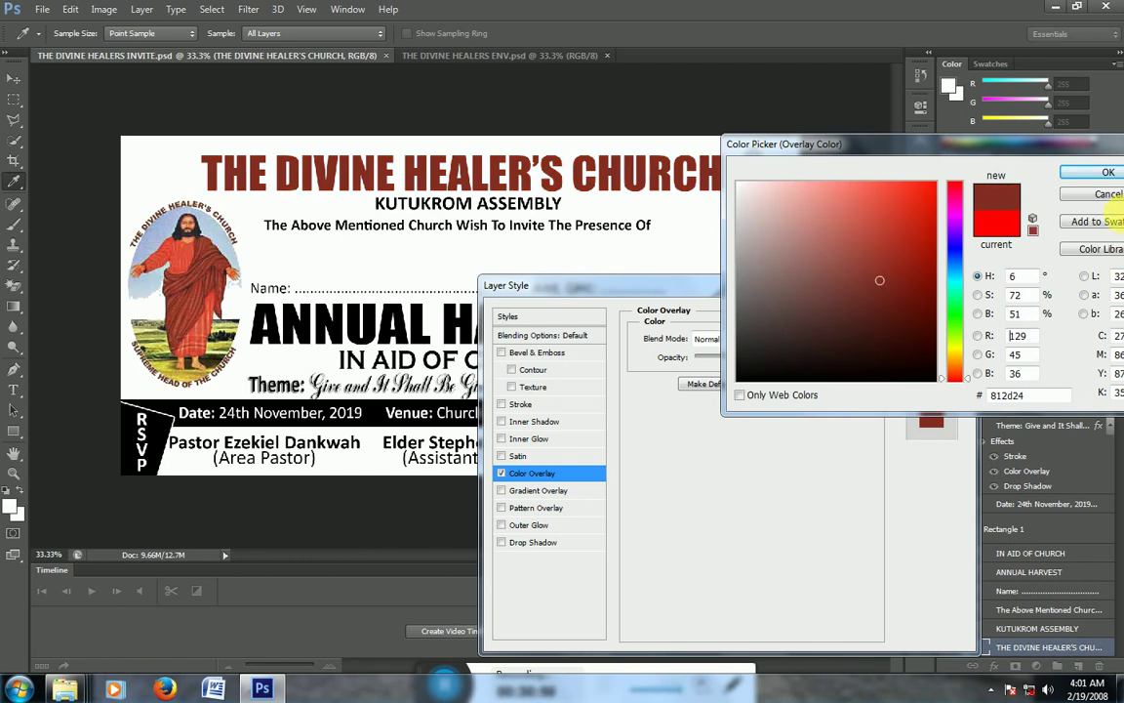
{"action": "left_click", "coordinate": [1105, 174]}
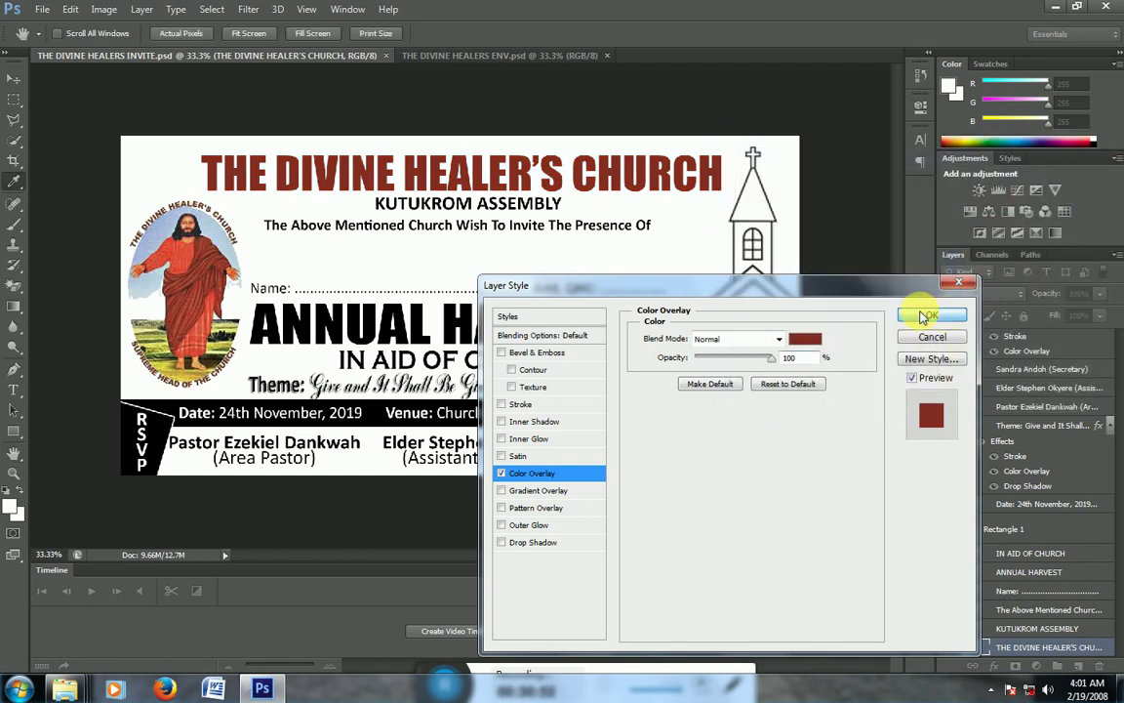
{"action": "left_click", "coordinate": [923, 314]}
{"action": "key", "text": "ctrl+t"}
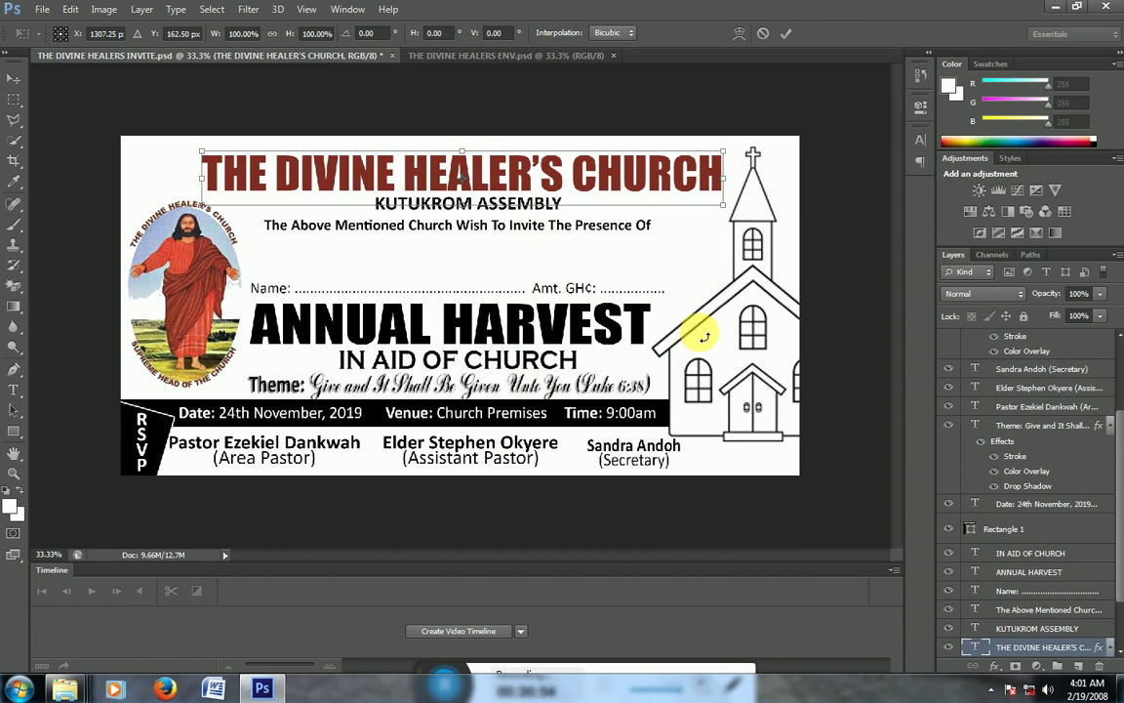
{"action": "key", "text": "Return"}
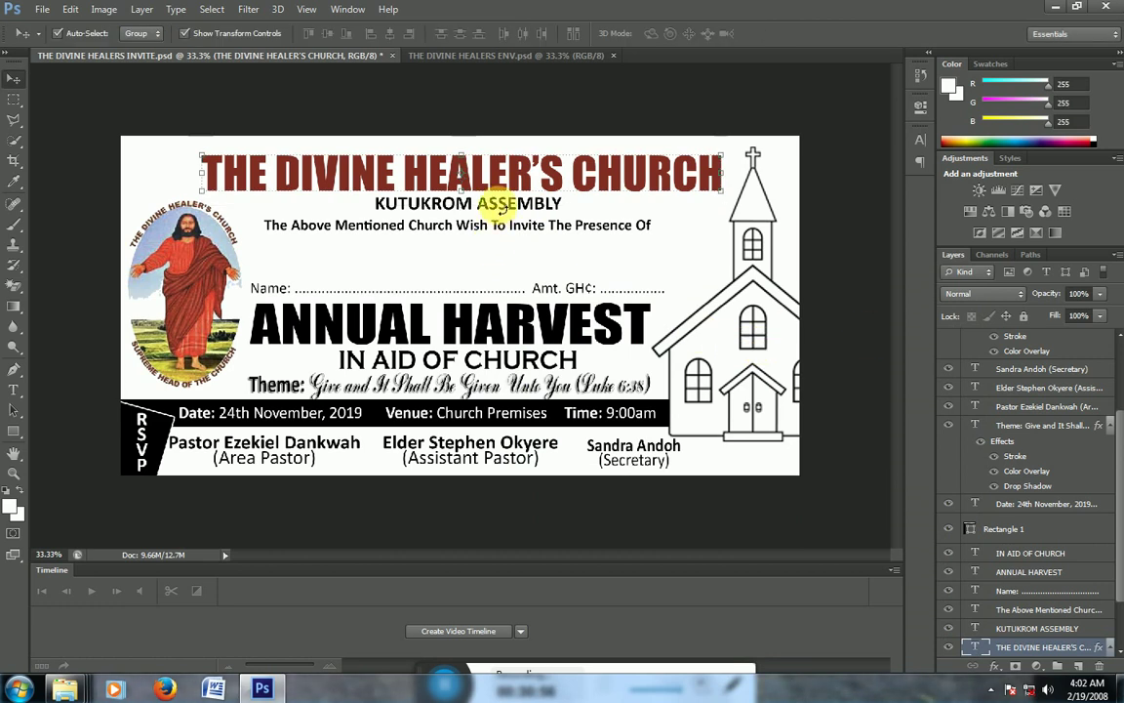
{"action": "left_click", "coordinate": [552, 211]}
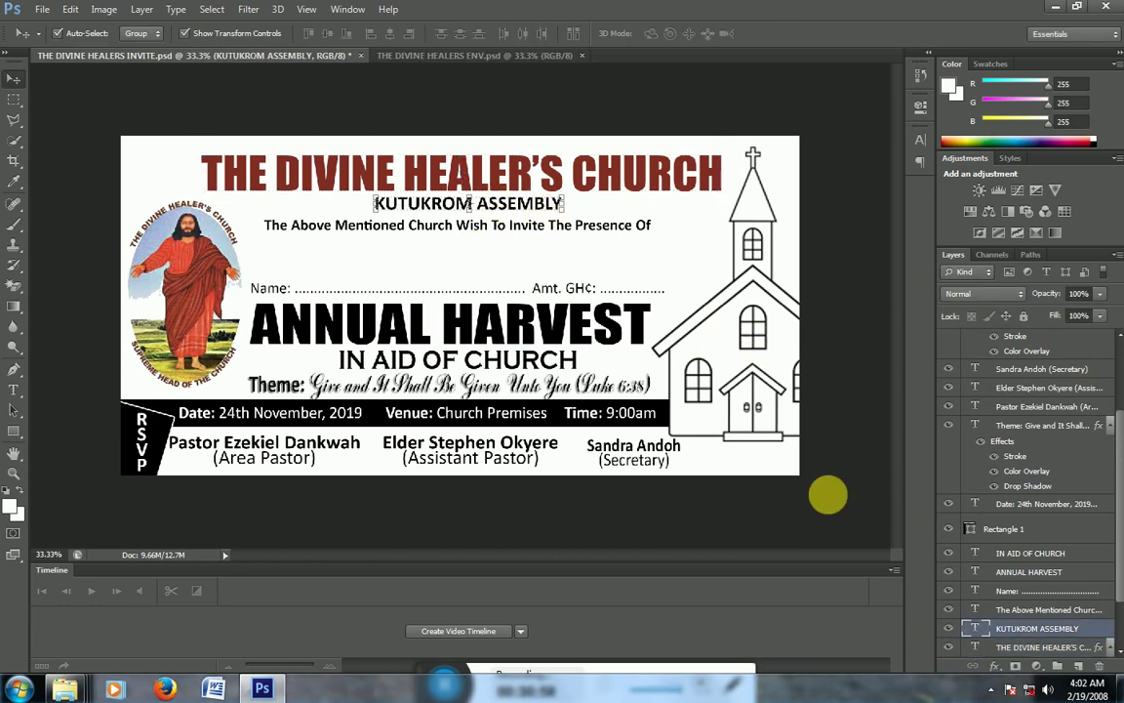
Add a drop shadow and a 1 px white stroke to the KUTUKROM ASSEMBLY line
{"action": "left_click", "coordinate": [996, 669]}
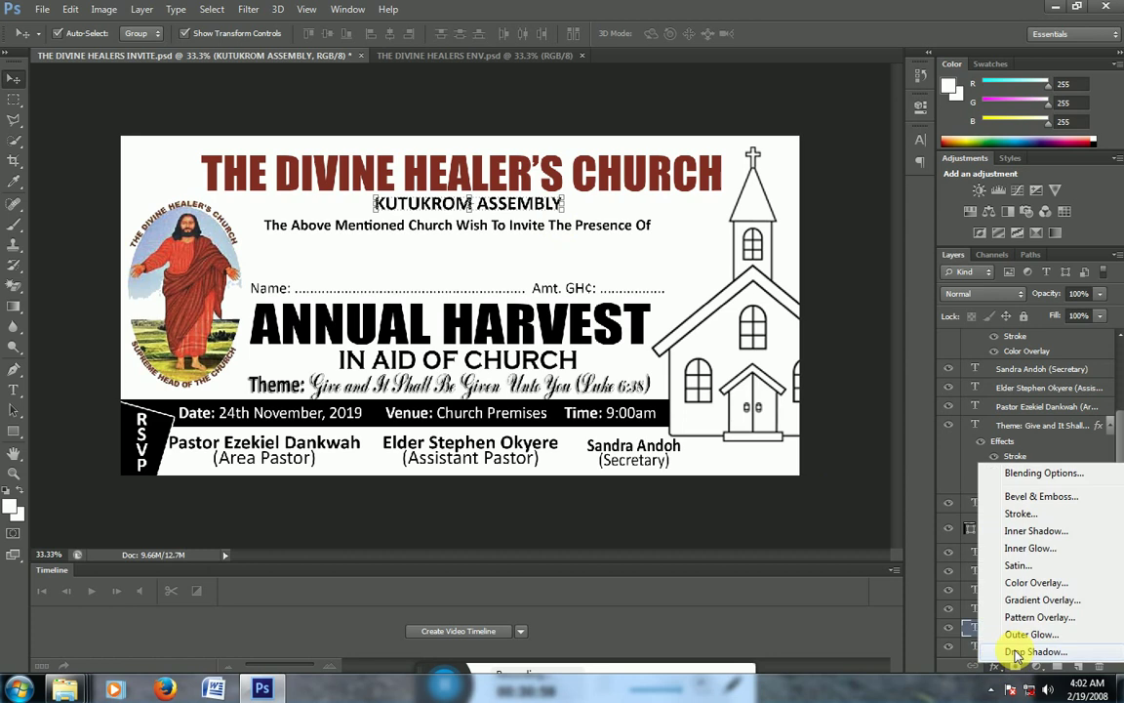
{"action": "left_click", "coordinate": [1064, 670]}
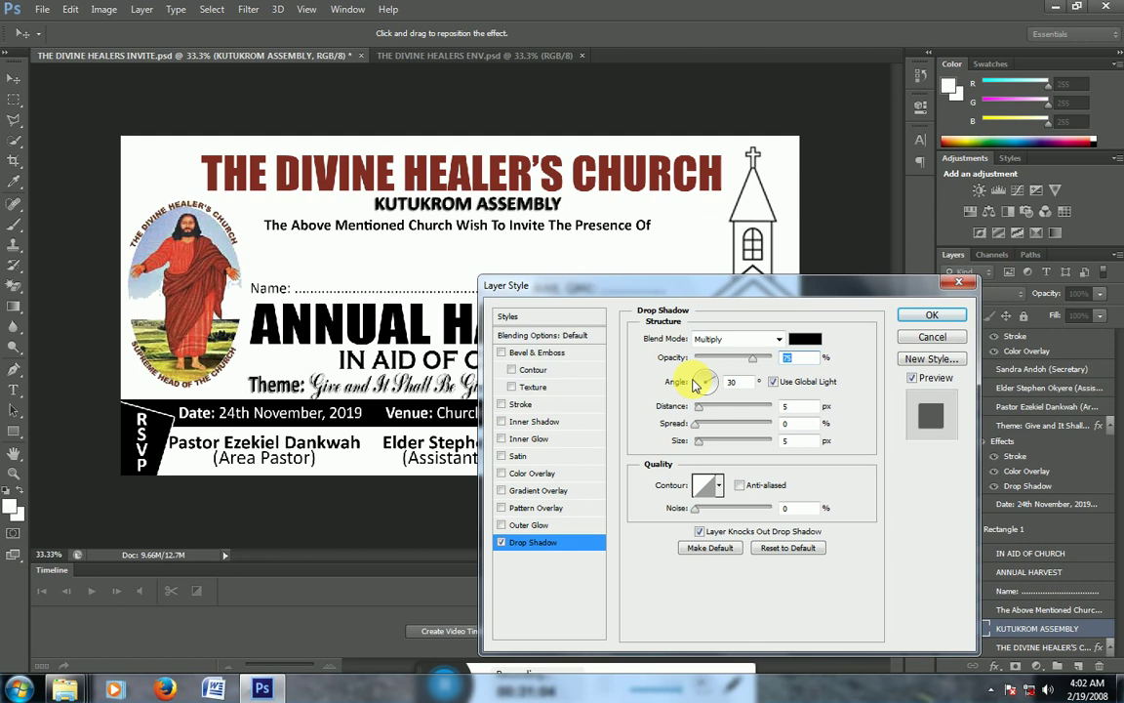
{"action": "left_click", "coordinate": [520, 356]}
{"action": "left_click", "coordinate": [501, 352]}
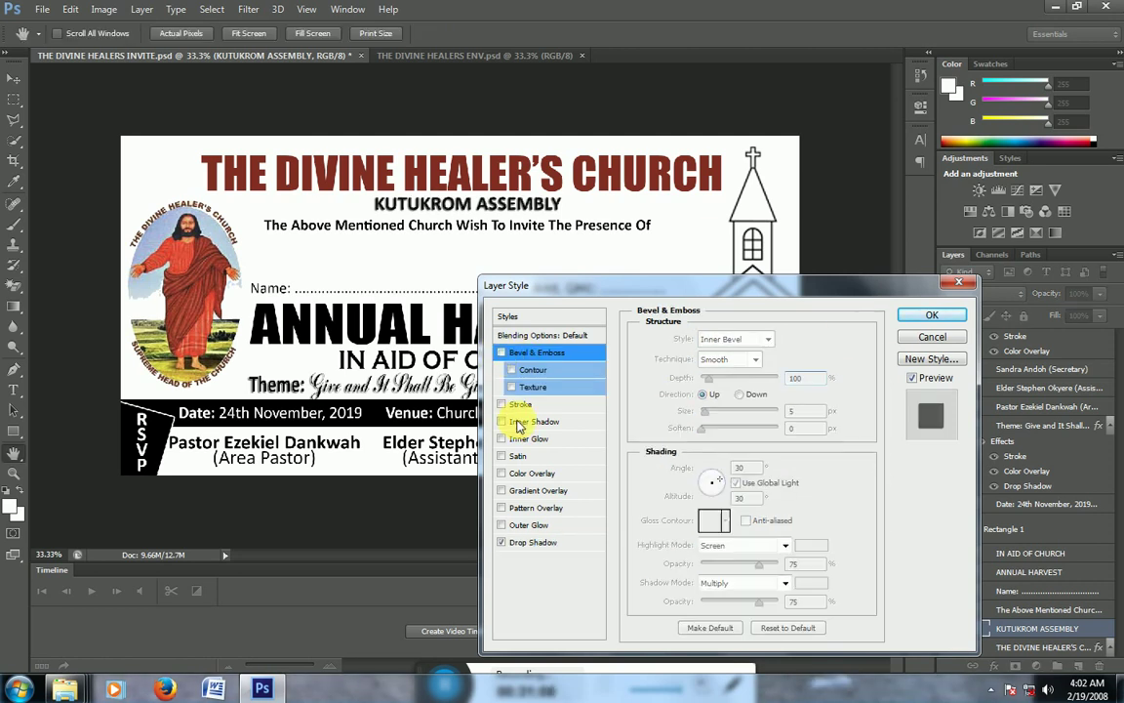
{"action": "left_click", "coordinate": [512, 404]}
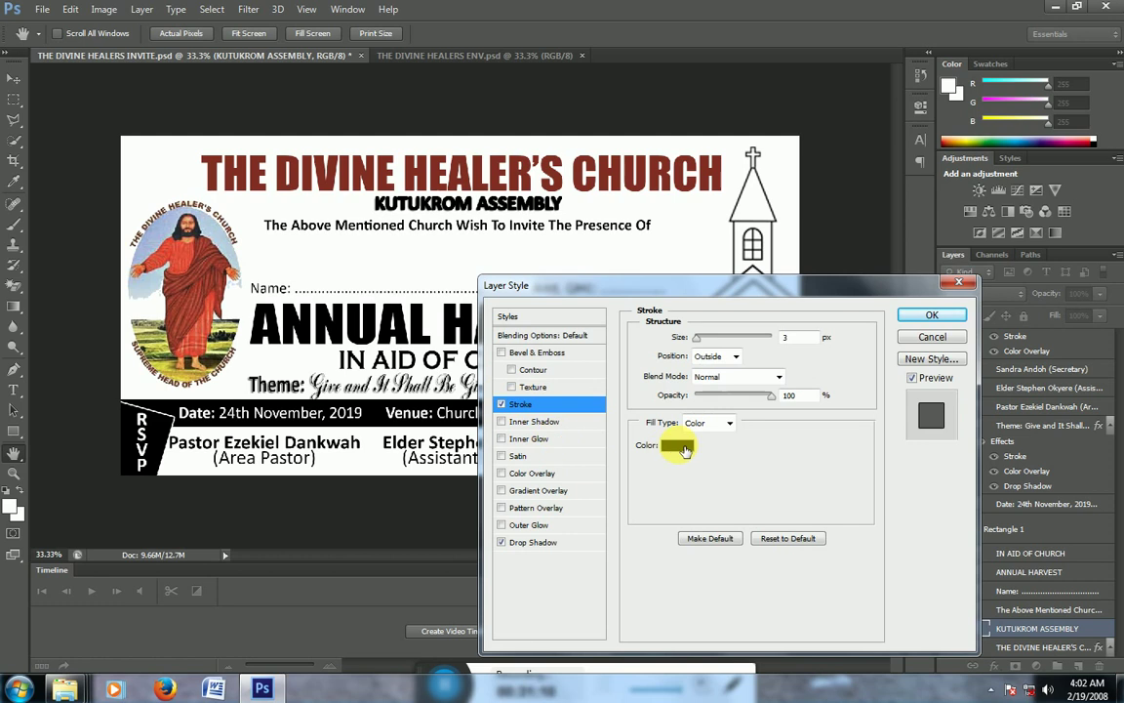
{"action": "left_click", "coordinate": [678, 446]}
{"action": "left_click", "coordinate": [415, 286]}
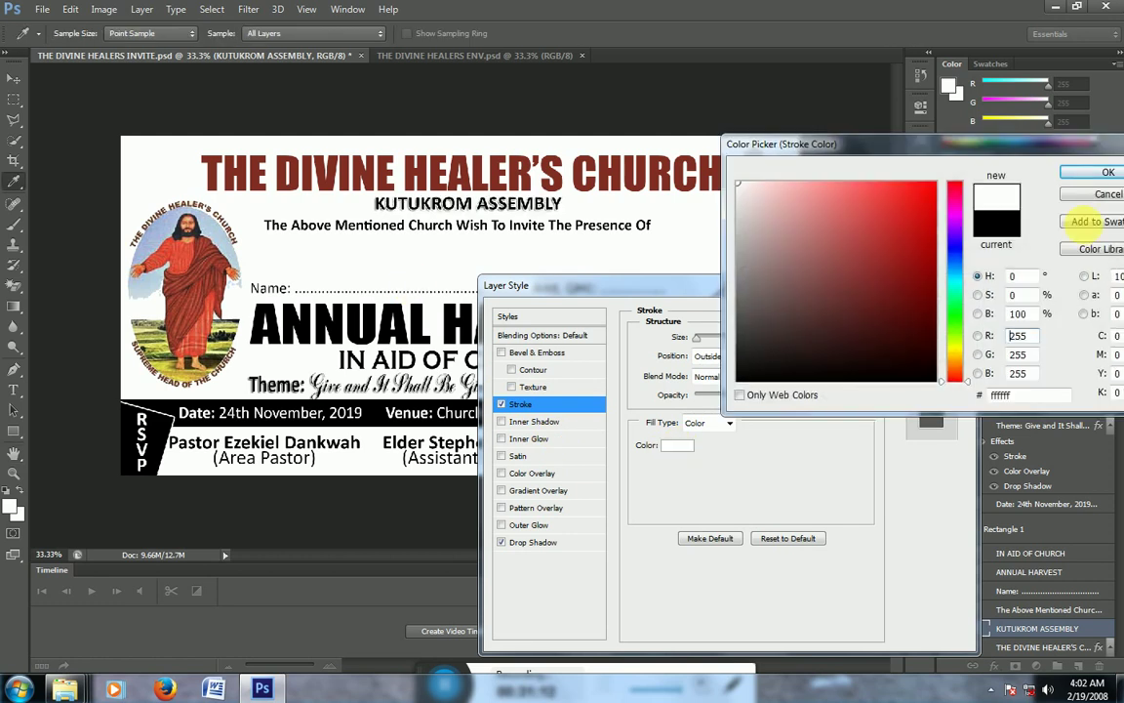
{"action": "left_click", "coordinate": [1088, 173]}
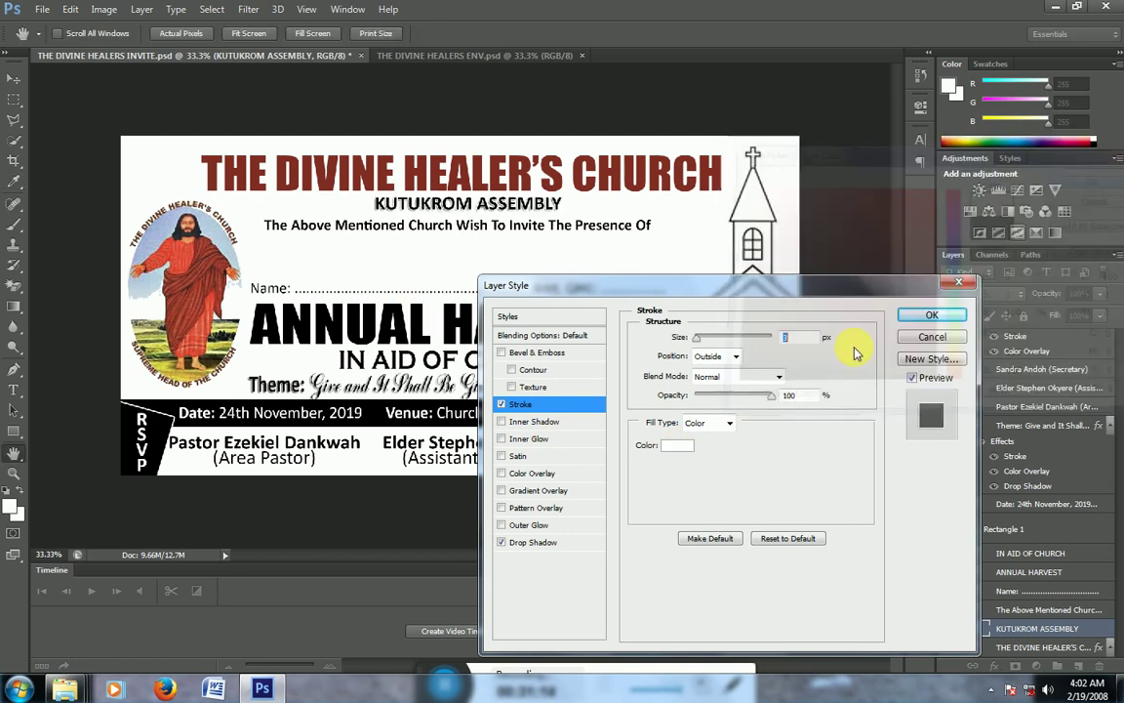
{"action": "left_click", "coordinate": [929, 318]}
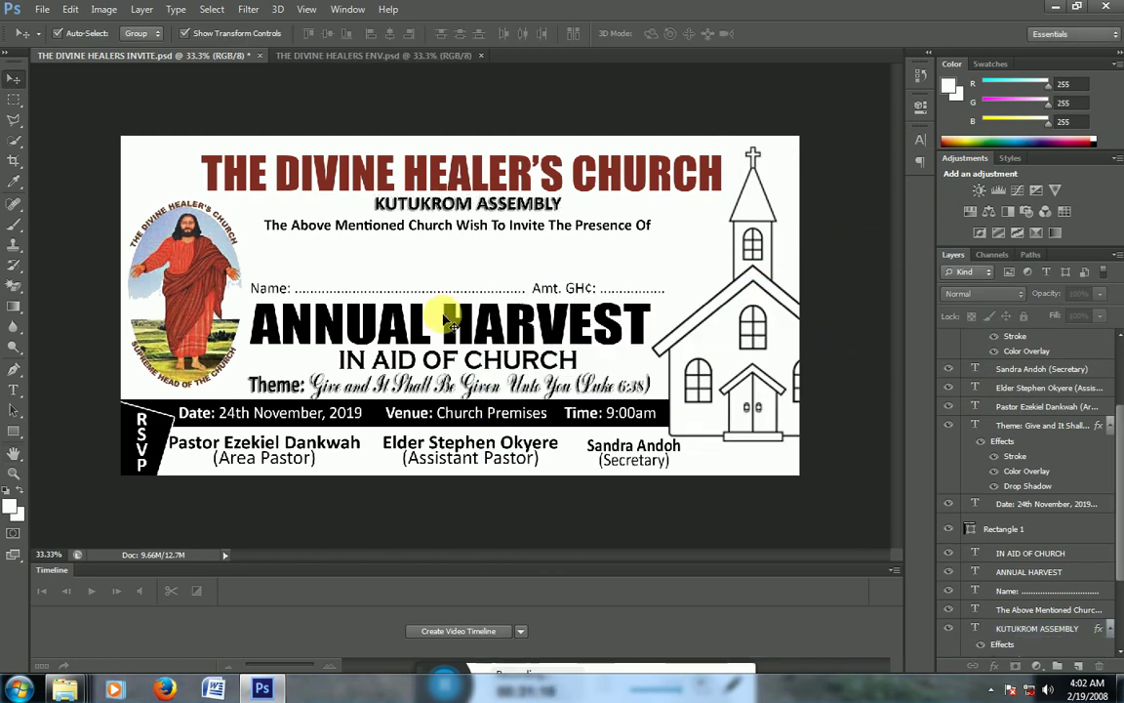
{"action": "left_click", "coordinate": [468, 327]}
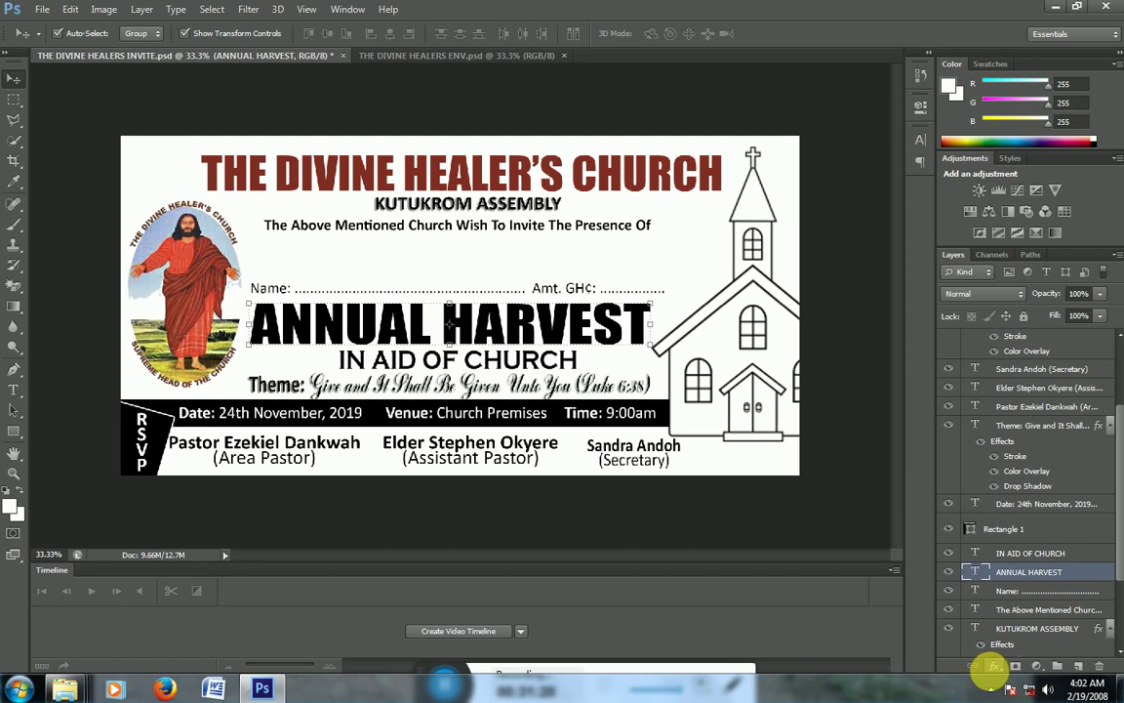
Give ANNUAL HARVEST a bevel and emboss with size 21 px and depth 368%
{"action": "left_click", "coordinate": [993, 666]}
{"action": "left_click", "coordinate": [1005, 656]}
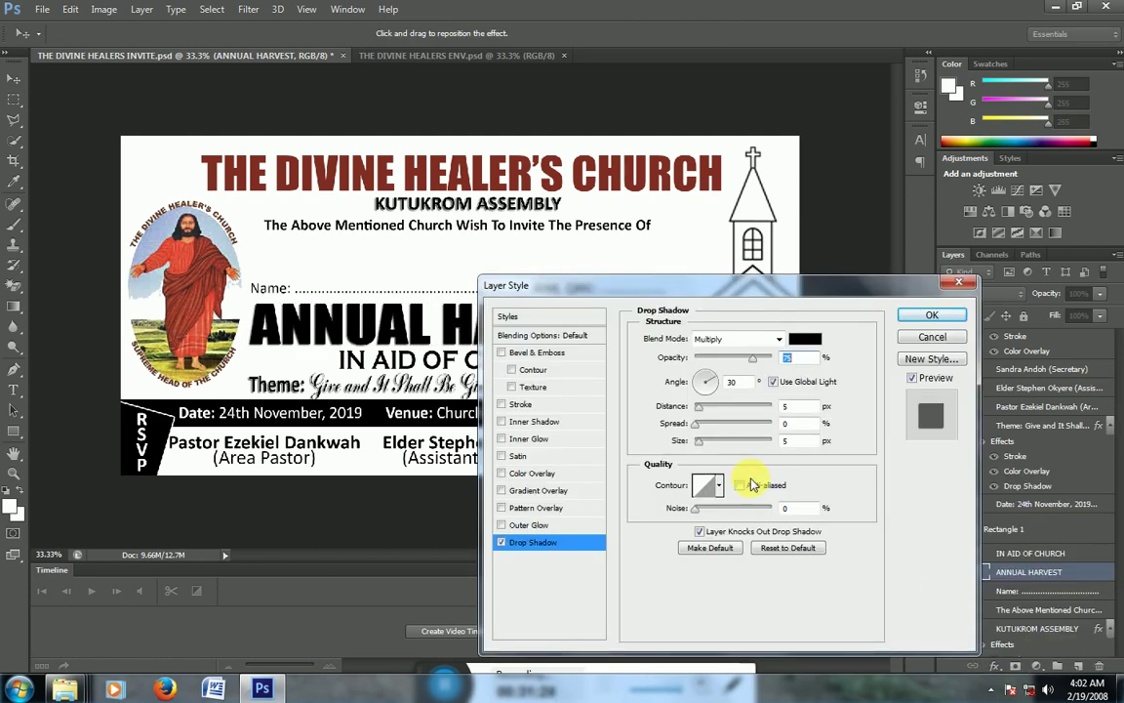
{"action": "left_click", "coordinate": [501, 541]}
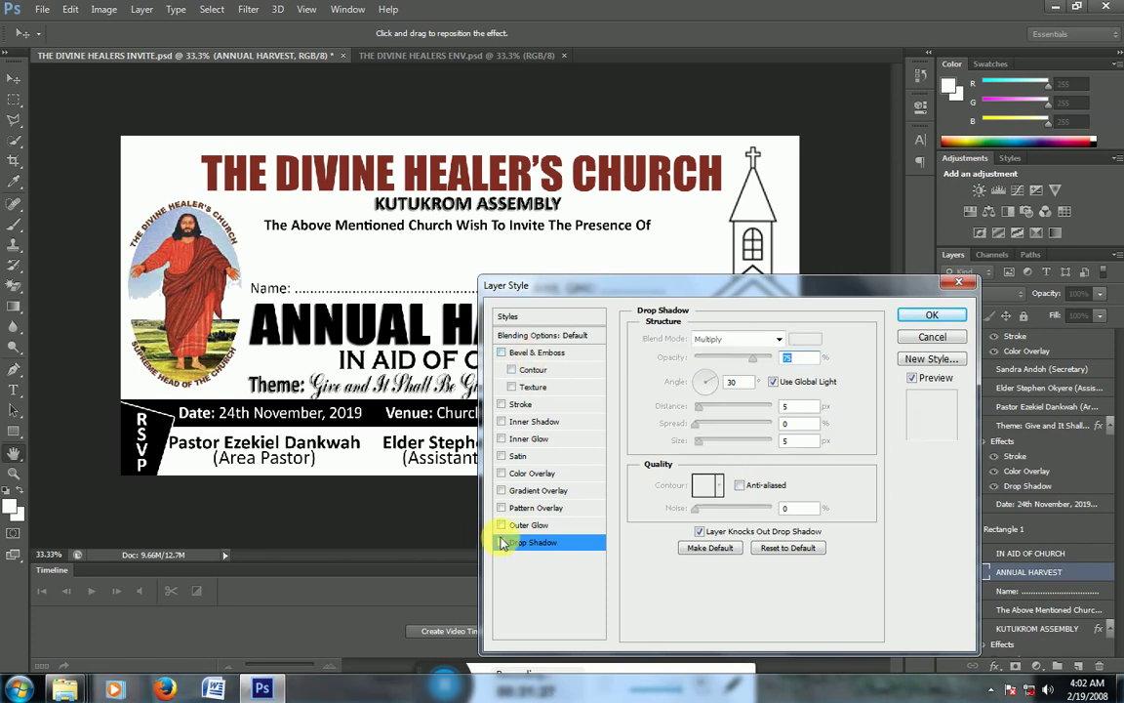
{"action": "left_click", "coordinate": [542, 355]}
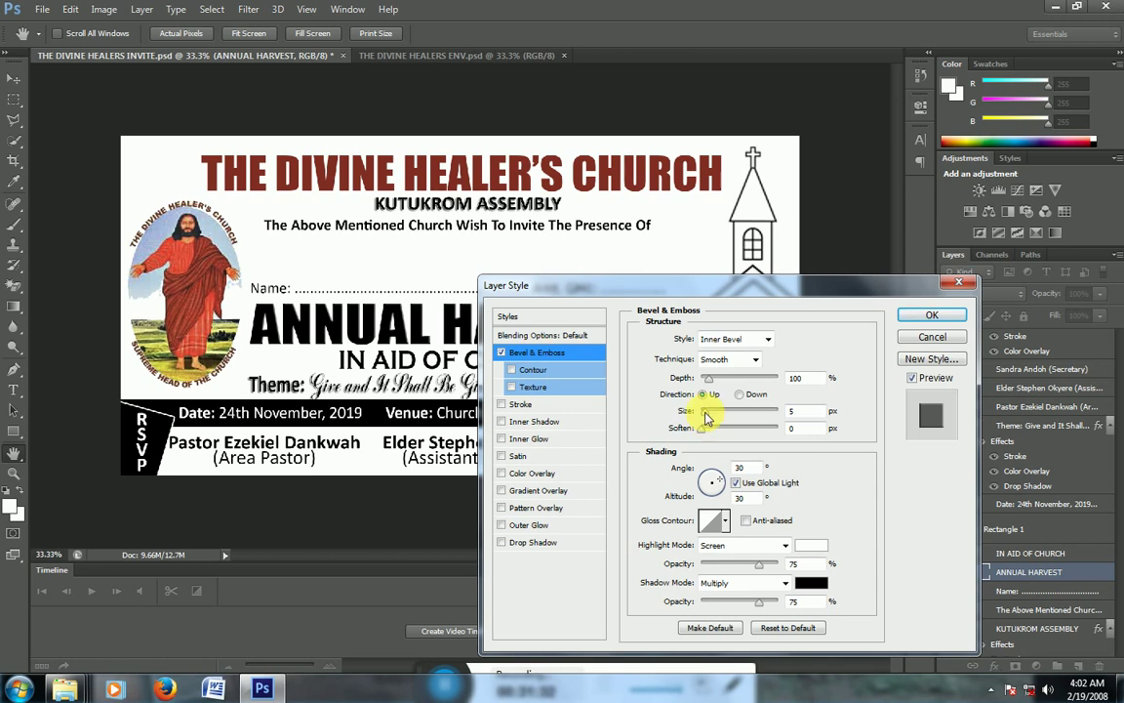
{"action": "left_click_drag", "start_coordinate": [706, 417], "coordinate": [715, 418]}
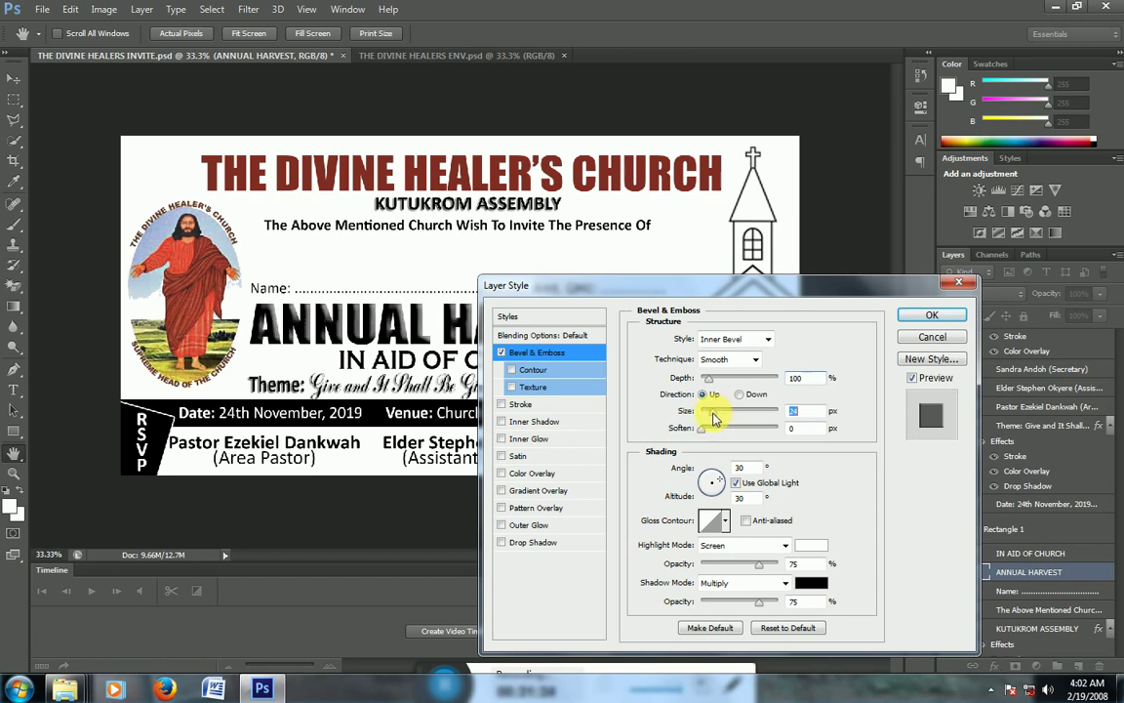
{"action": "key", "text": "Tab"}
{"action": "mouse_move", "coordinate": [715, 380]}
{"action": "left_mouse_down"}
{"action": "mouse_move", "coordinate": [730, 381]}
{"action": "mouse_move", "coordinate": [710, 418]}
{"action": "left_mouse_up"}
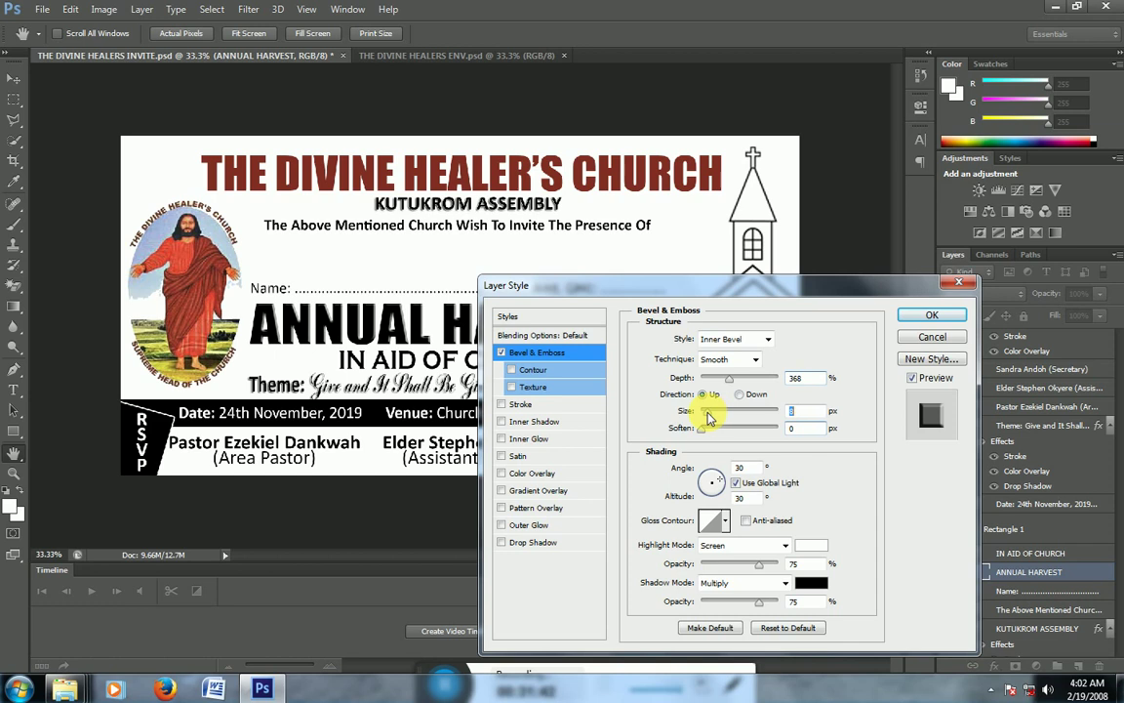
Add a drop shadow at distance 12 and a white stroke to ANNUAL HARVEST
{"action": "left_click", "coordinate": [531, 543]}
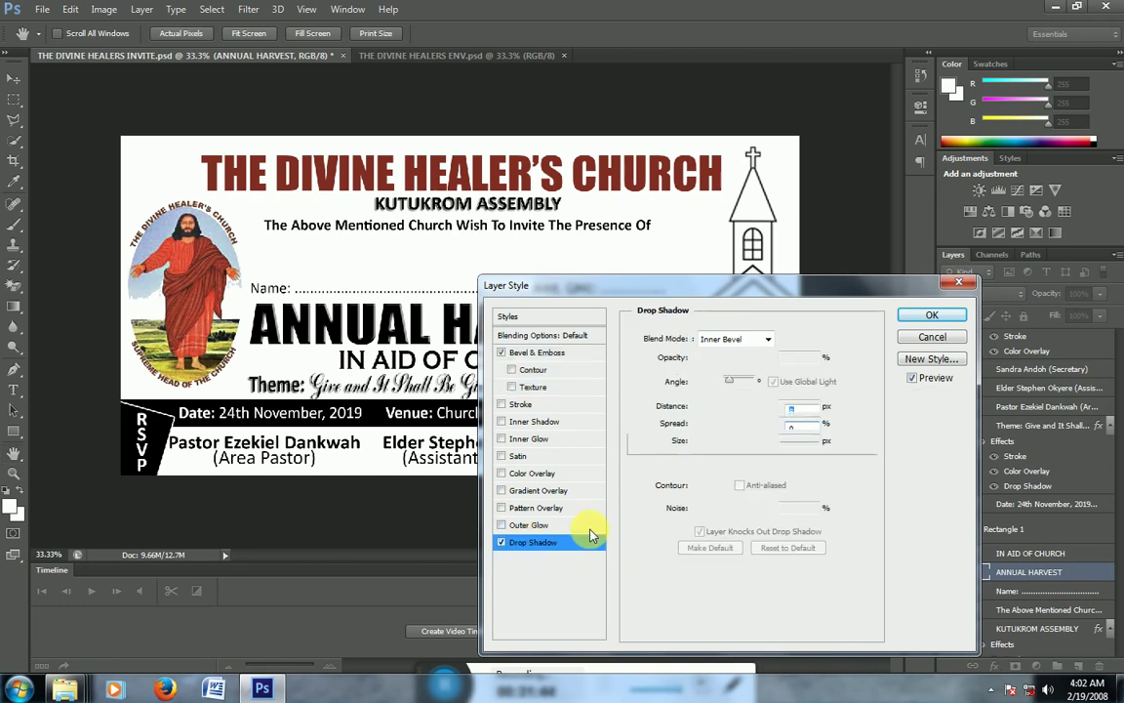
{"action": "left_click", "coordinate": [703, 408]}
{"action": "left_click_drag", "start_coordinate": [704, 413], "coordinate": [708, 441]}
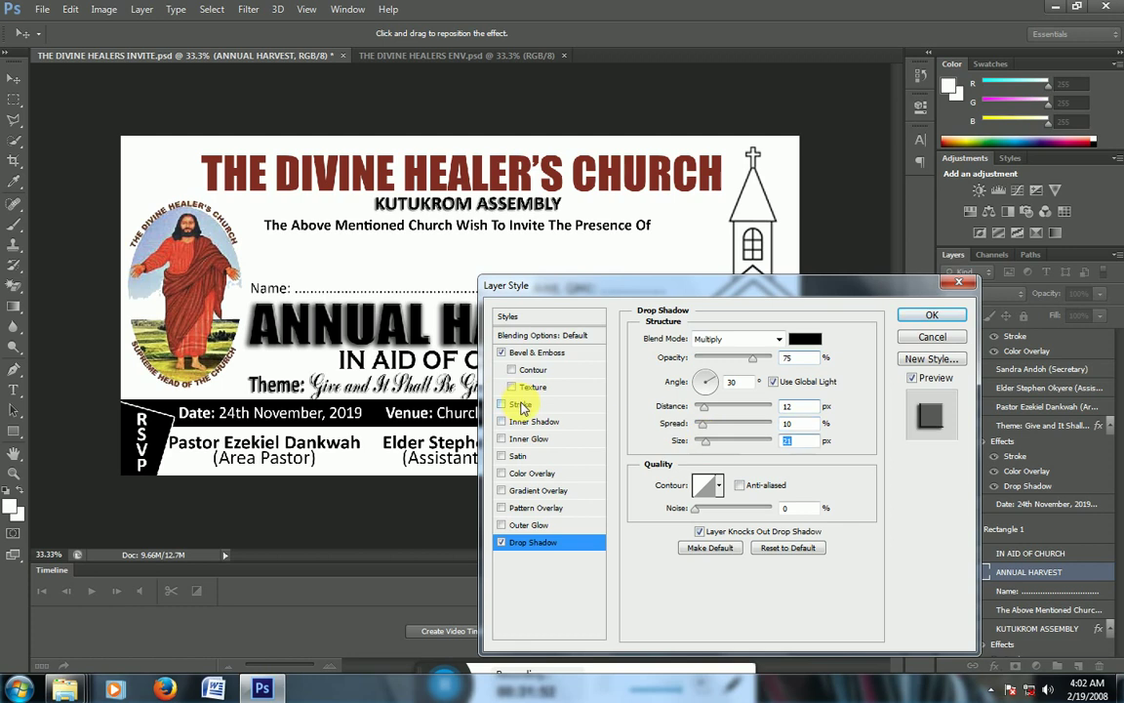
{"action": "left_click", "coordinate": [520, 404]}
{"action": "left_click", "coordinate": [677, 445]}
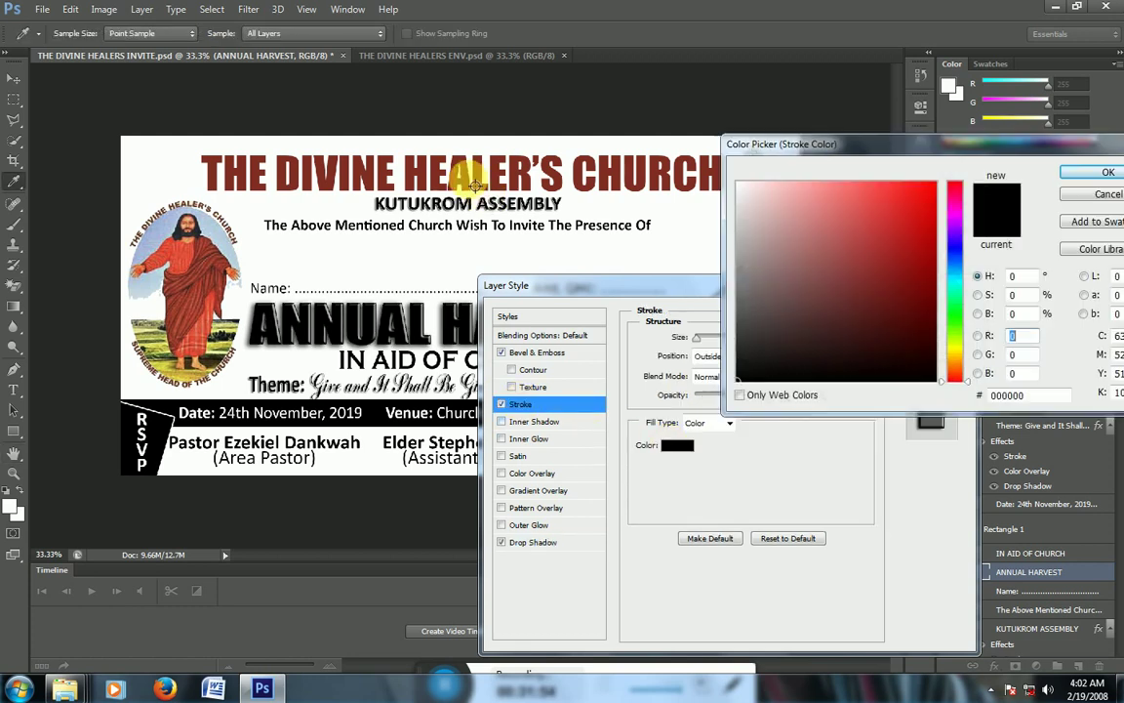
{"action": "left_click", "coordinate": [472, 182]}
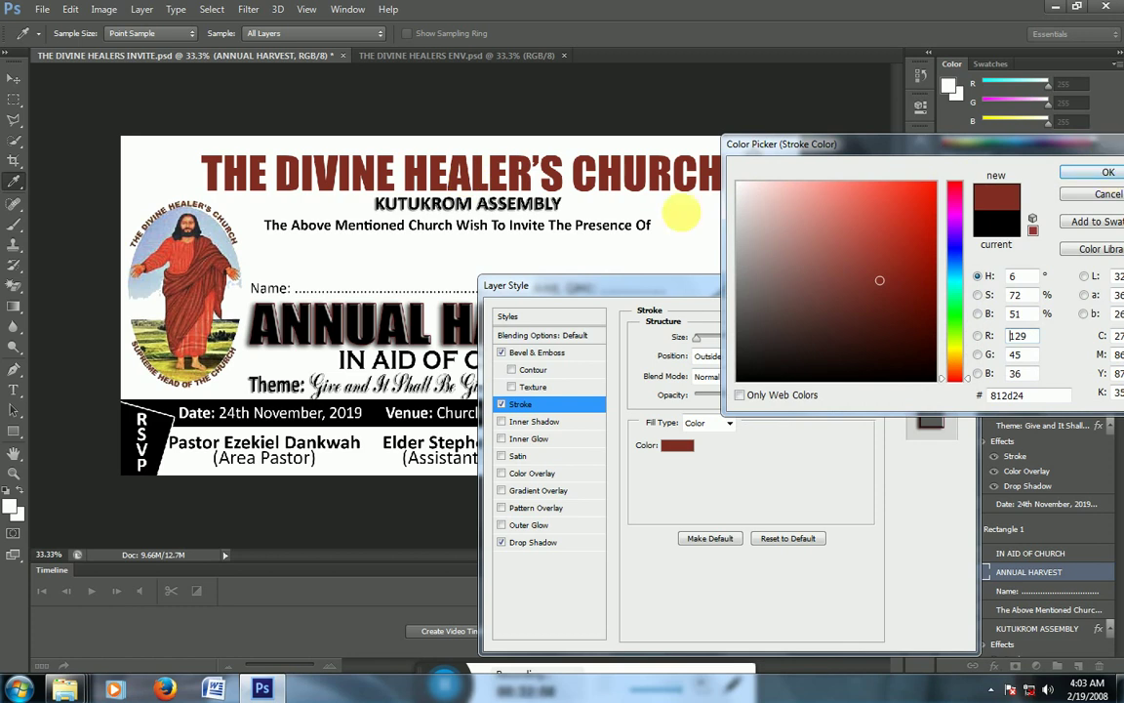
{"action": "left_click", "coordinate": [683, 254]}
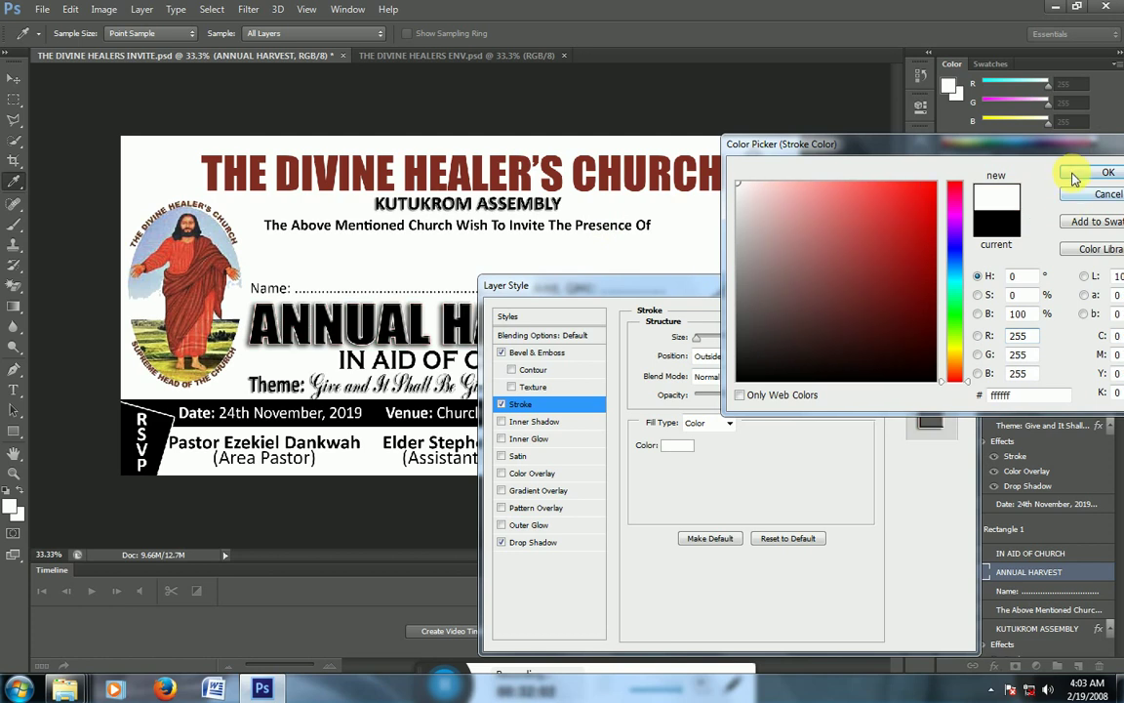
{"action": "left_click", "coordinate": [1074, 176]}
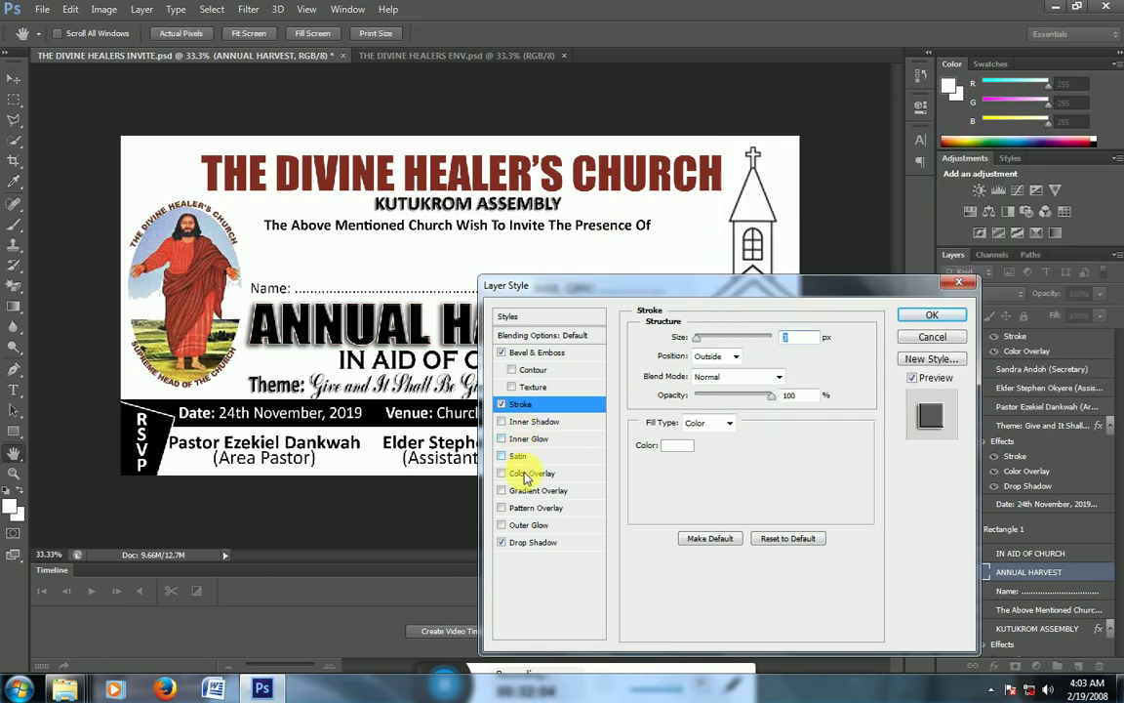
Overlay ANNUAL HARVEST in red (#d24736) sampled from the robe and apply the effects
{"action": "left_click", "coordinate": [529, 474]}
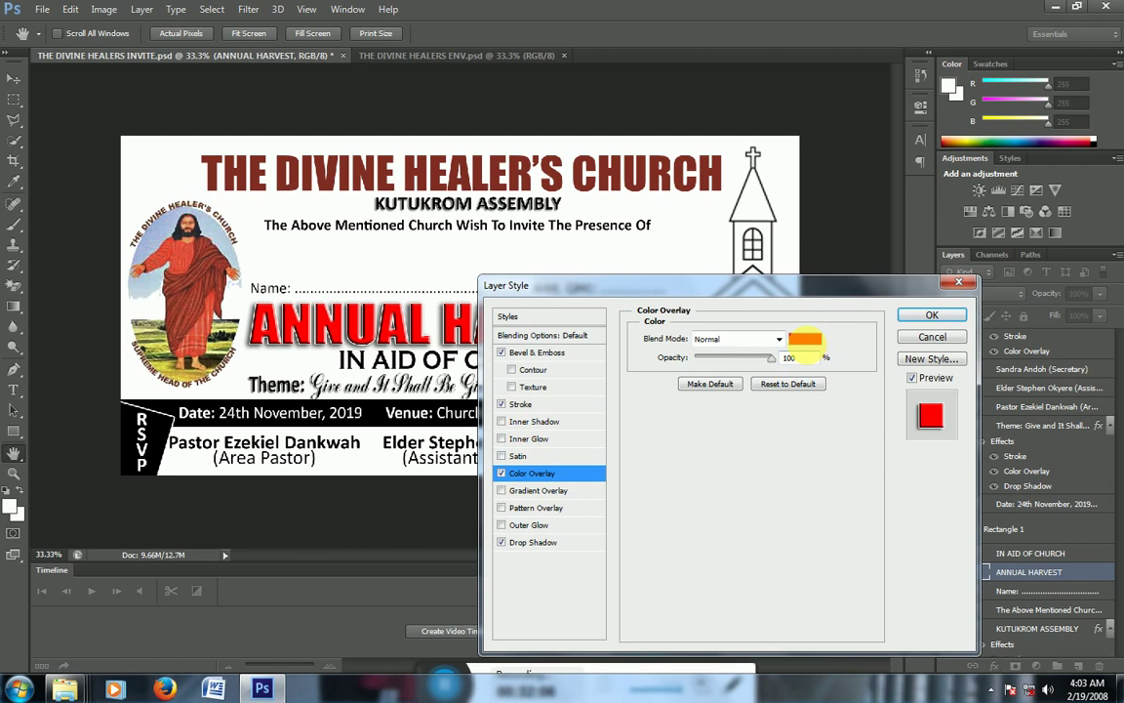
{"action": "left_click", "coordinate": [805, 339]}
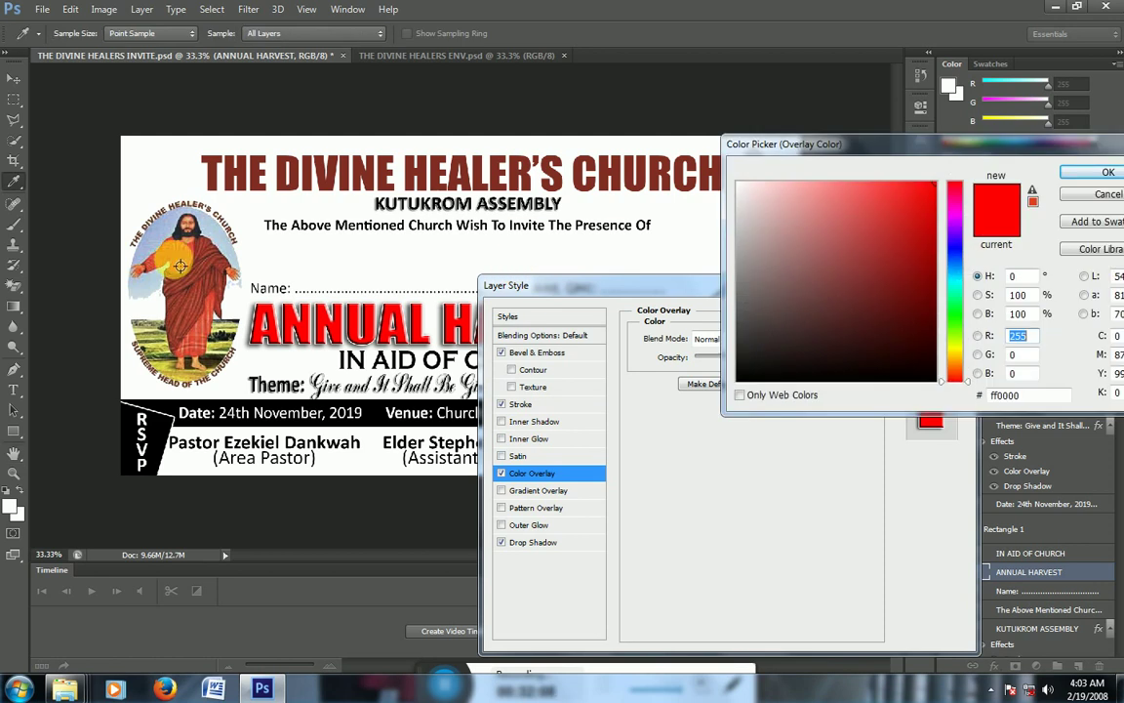
{"action": "left_click", "coordinate": [180, 265]}
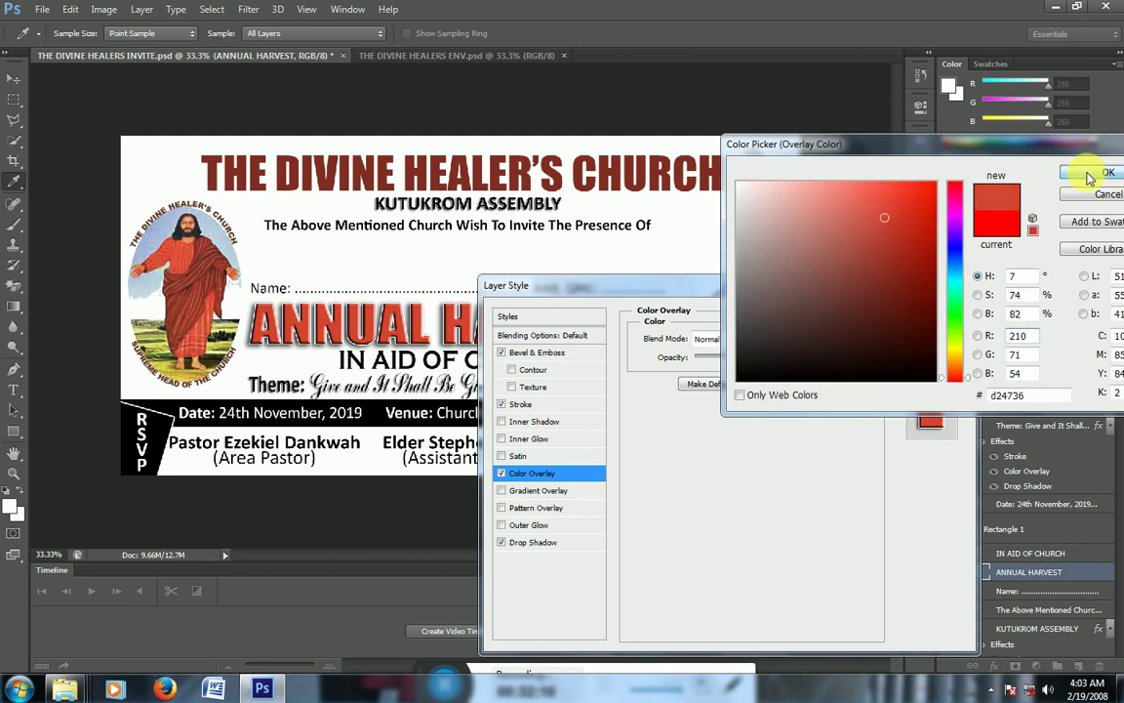
{"action": "left_click", "coordinate": [1090, 176]}
{"action": "left_click_drag", "start_coordinate": [785, 292], "coordinate": [741, 400]}
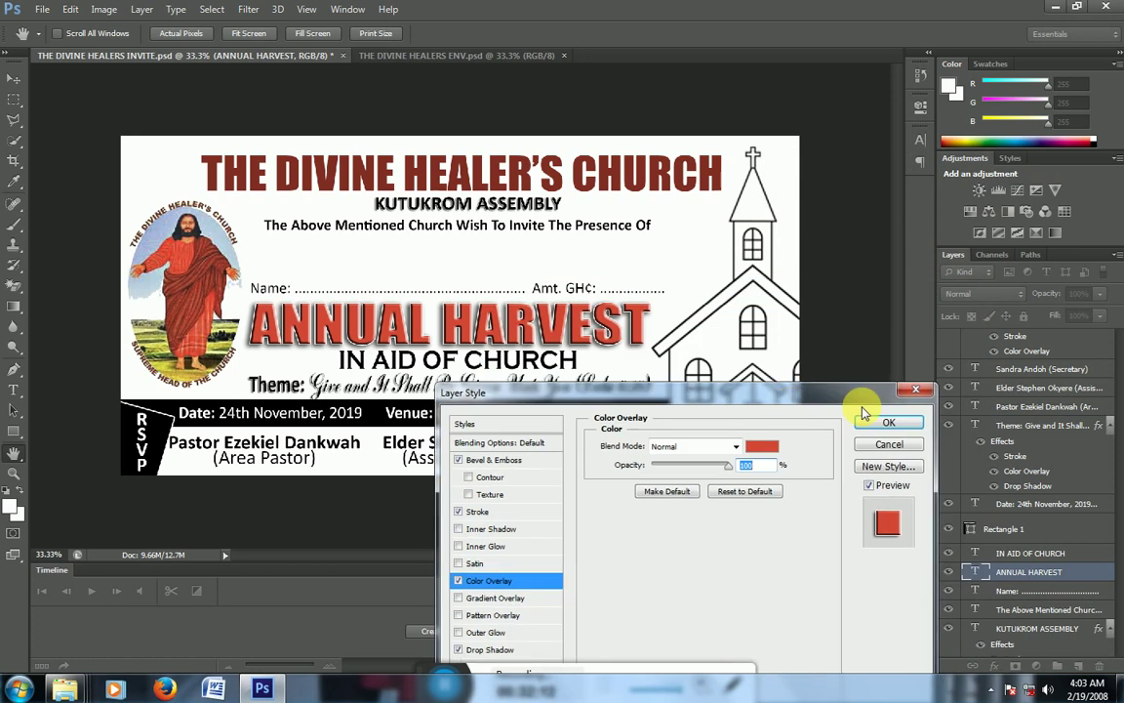
{"action": "left_click", "coordinate": [873, 430]}
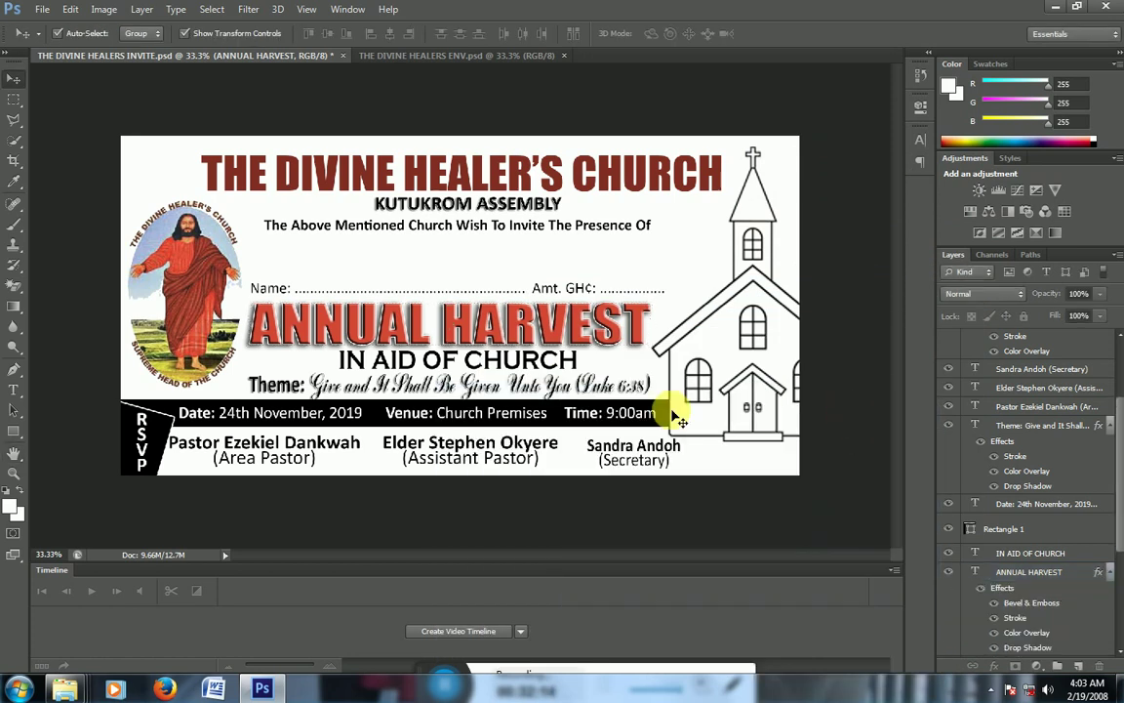
{"action": "left_click", "coordinate": [371, 418]}
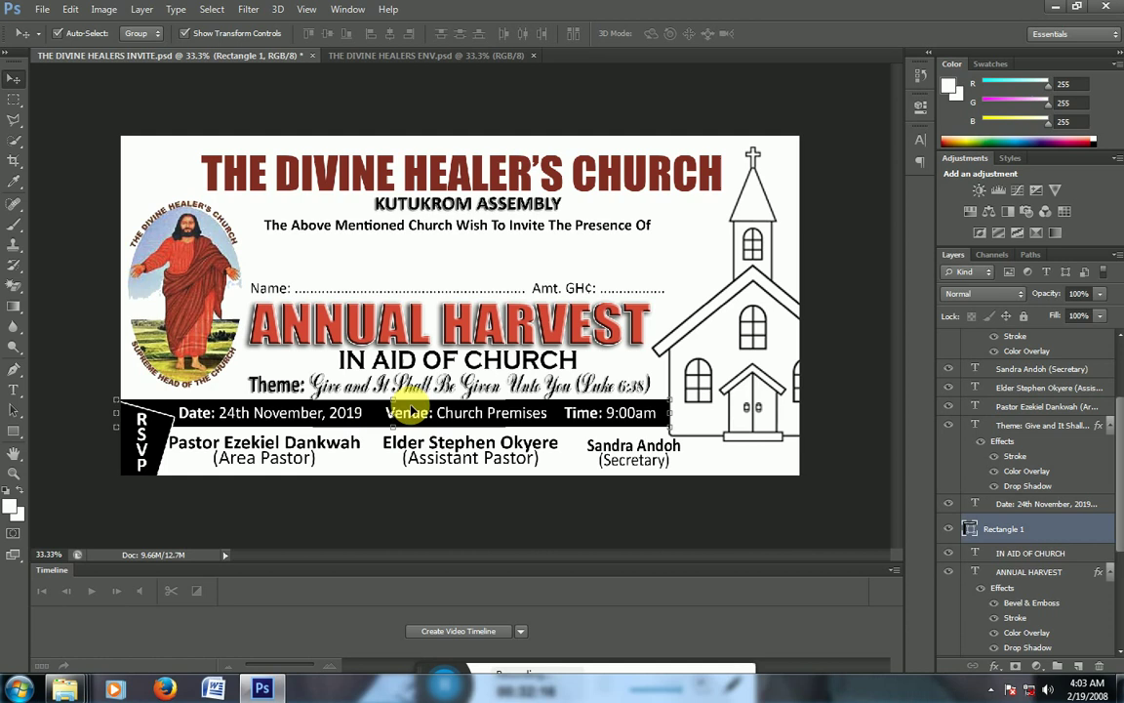
Overlay the date bar rectangle with the church name's dark red (#812d24)
{"action": "left_click", "coordinate": [995, 665]}
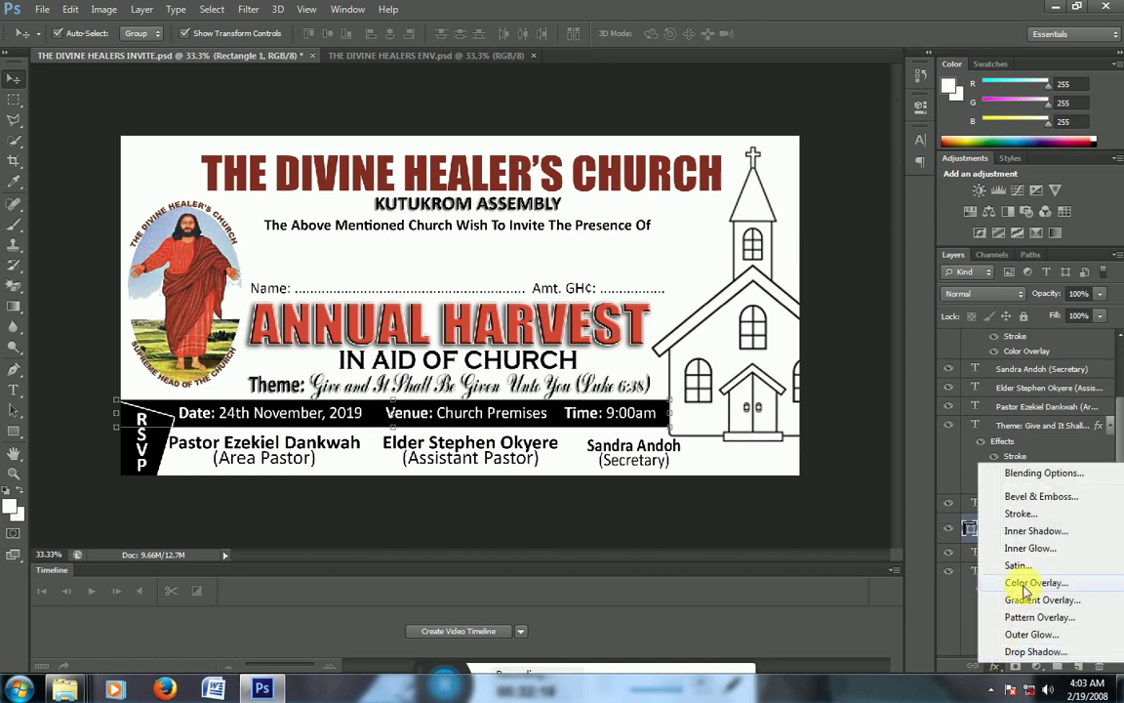
{"action": "left_click", "coordinate": [1025, 582]}
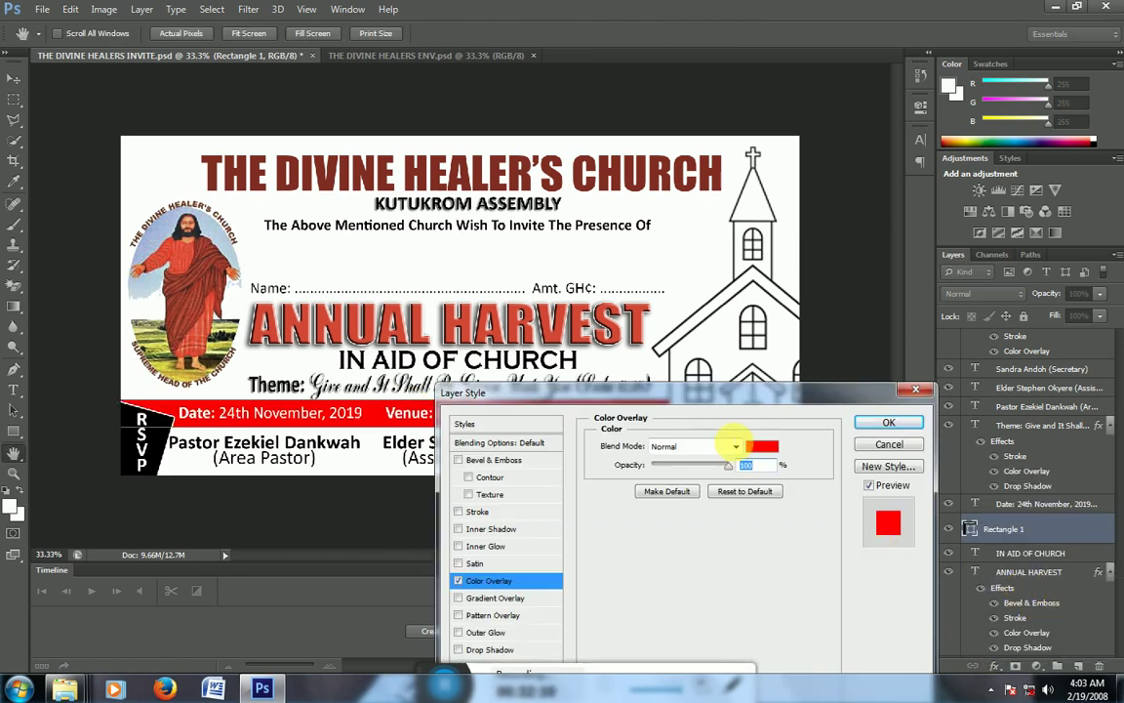
{"action": "left_click", "coordinate": [762, 446]}
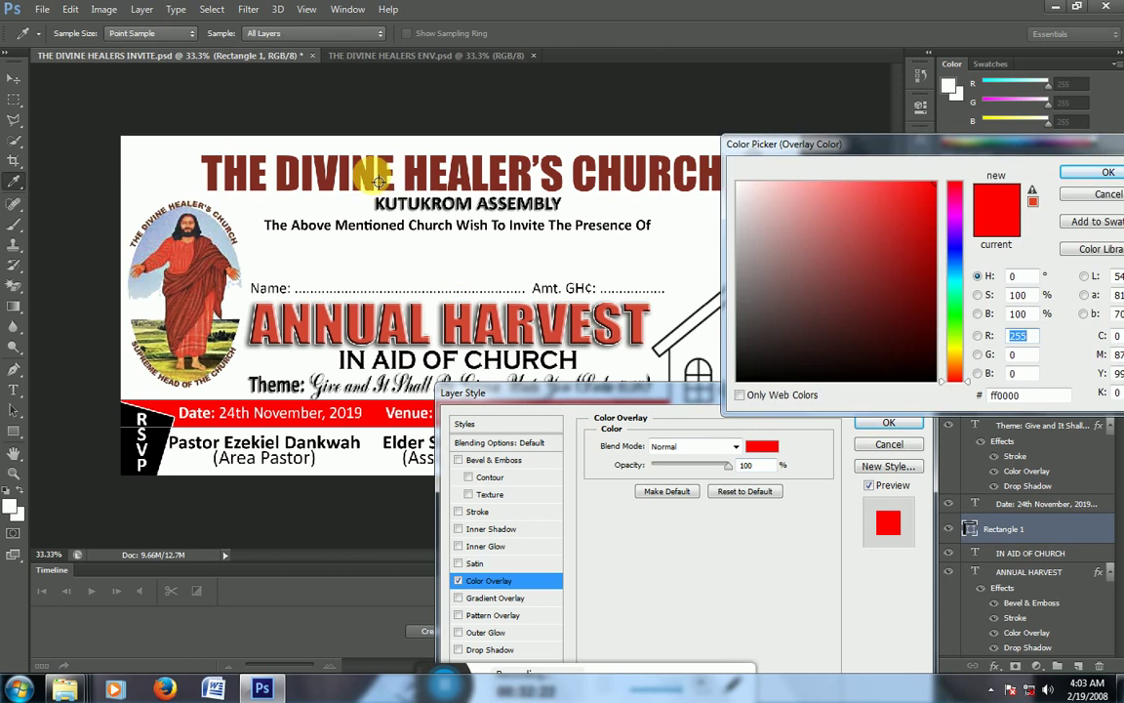
{"action": "left_click", "coordinate": [373, 182]}
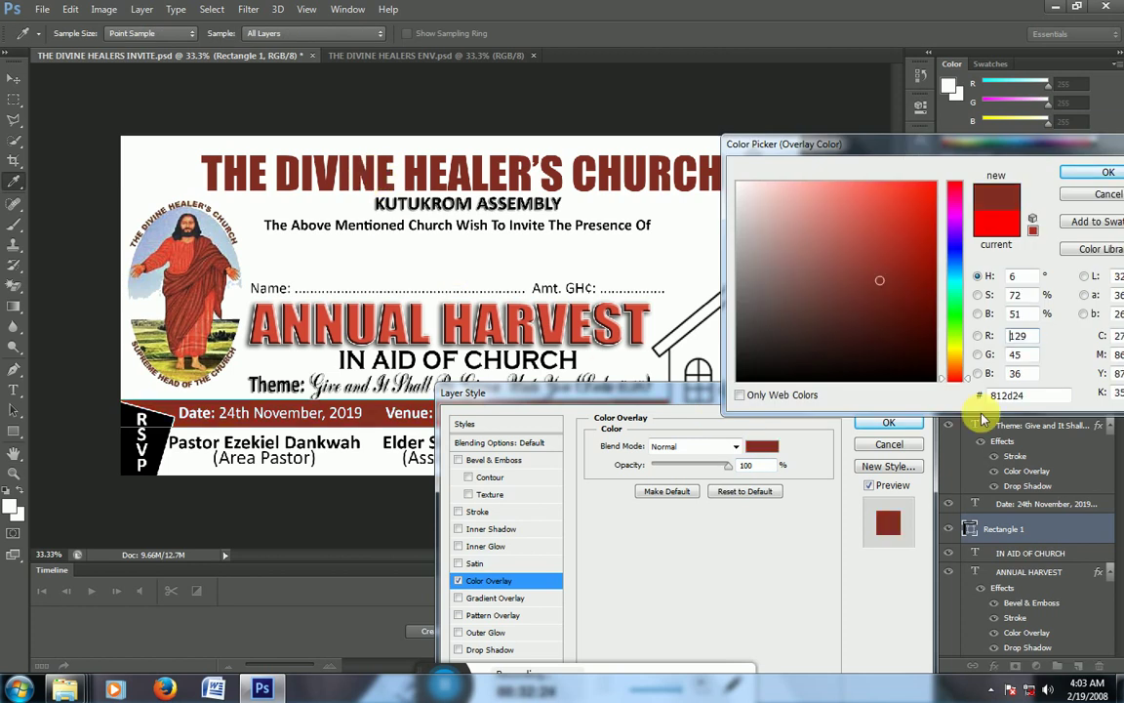
{"action": "left_click", "coordinate": [1101, 173]}
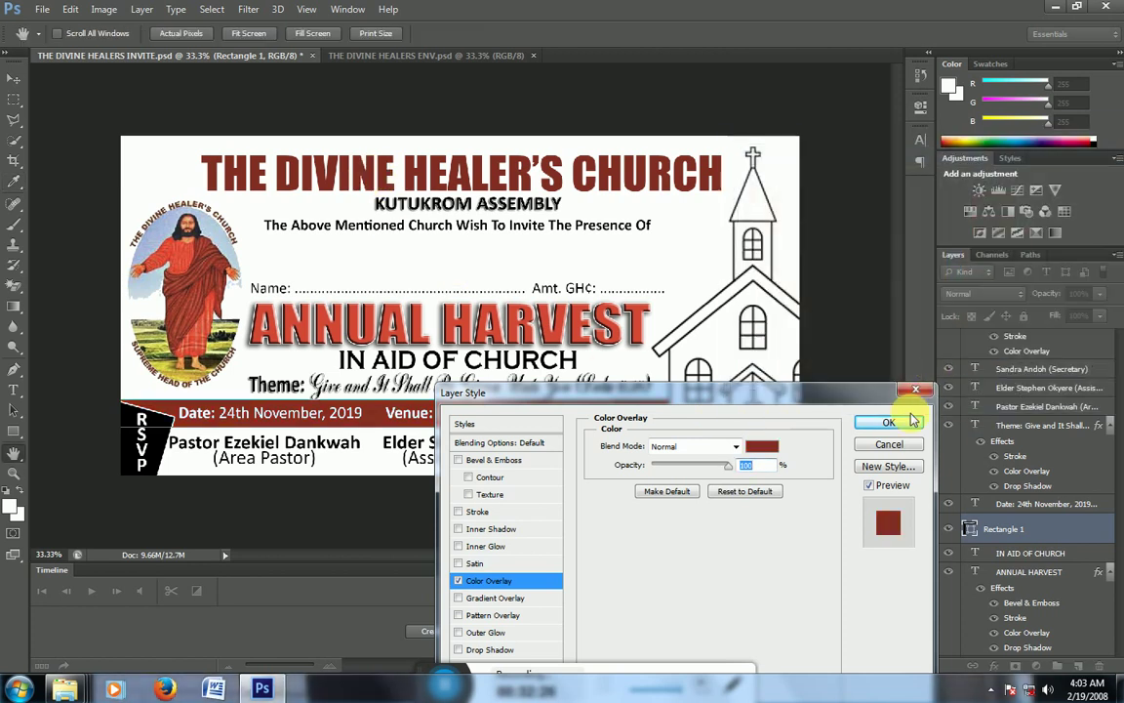
{"action": "left_click", "coordinate": [909, 430]}
{"action": "key", "text": "v"}
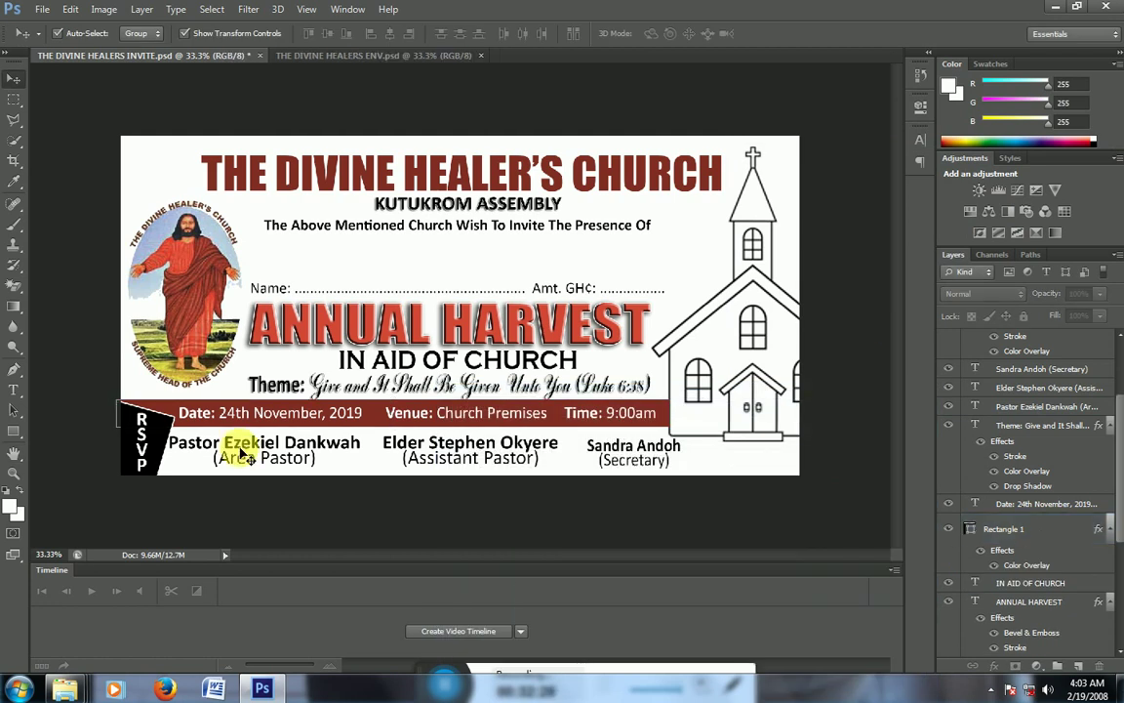
Recolour the theme line text red using a red sampled from the card
{"action": "left_click", "coordinate": [14, 389]}
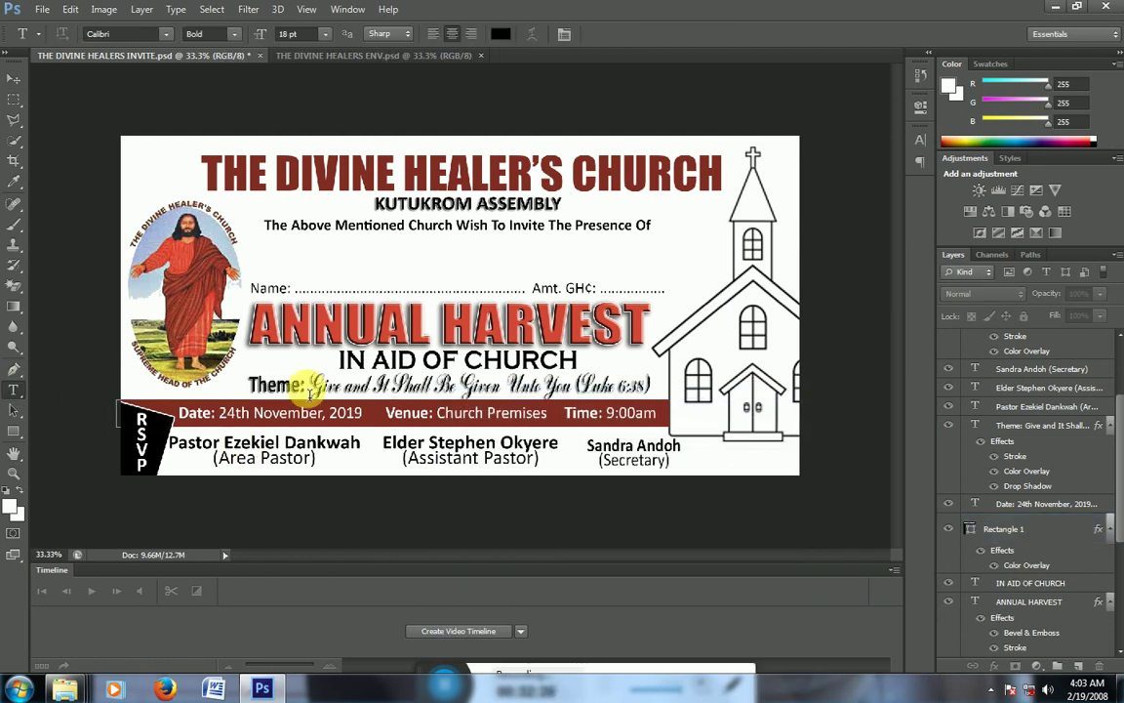
{"action": "left_click_drag", "start_coordinate": [310, 388], "coordinate": [650, 385]}
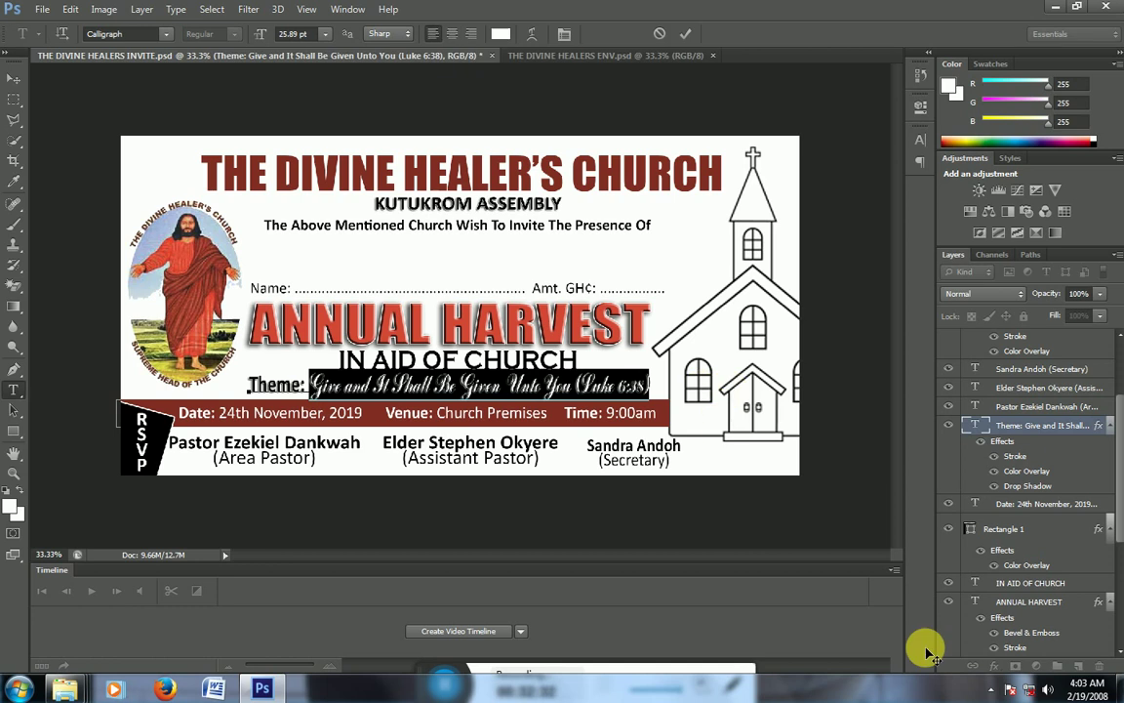
{"action": "left_click", "coordinate": [500, 34]}
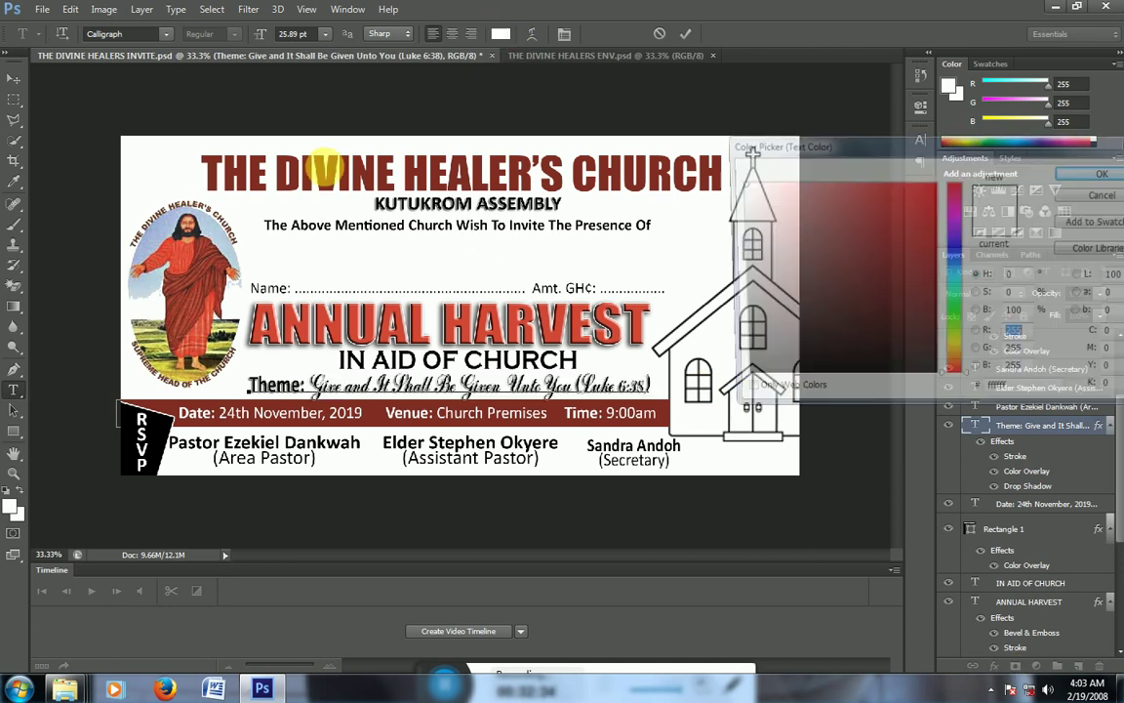
{"action": "left_click", "coordinate": [191, 262]}
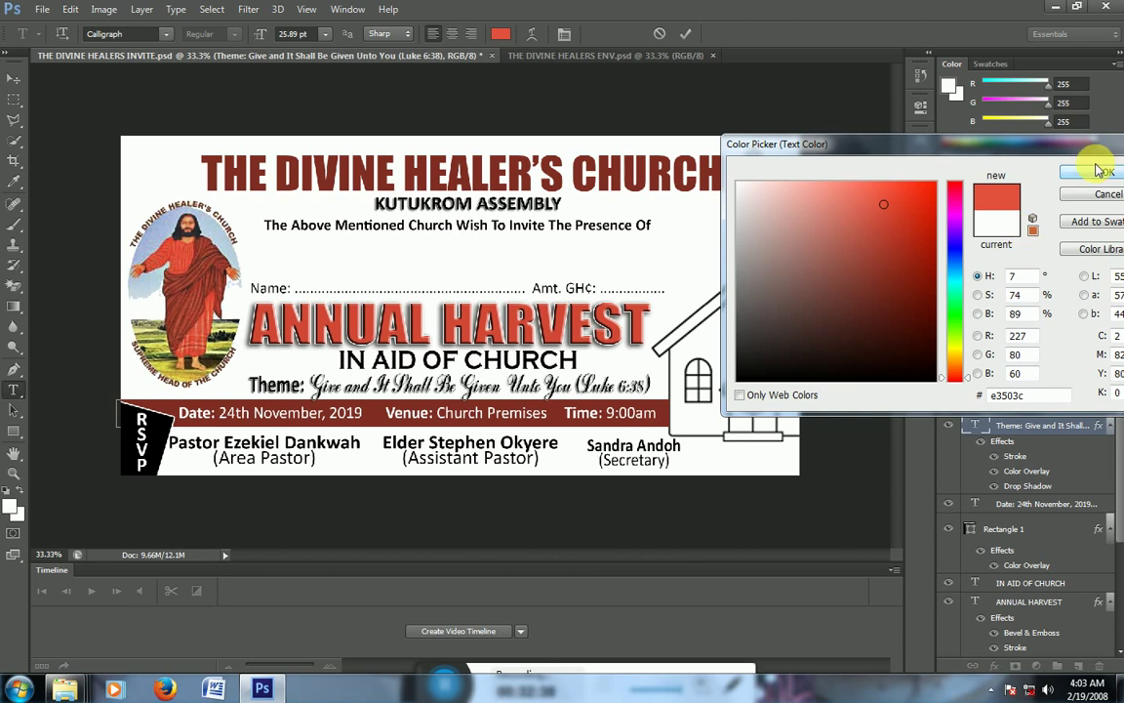
{"action": "left_click", "coordinate": [519, 179]}
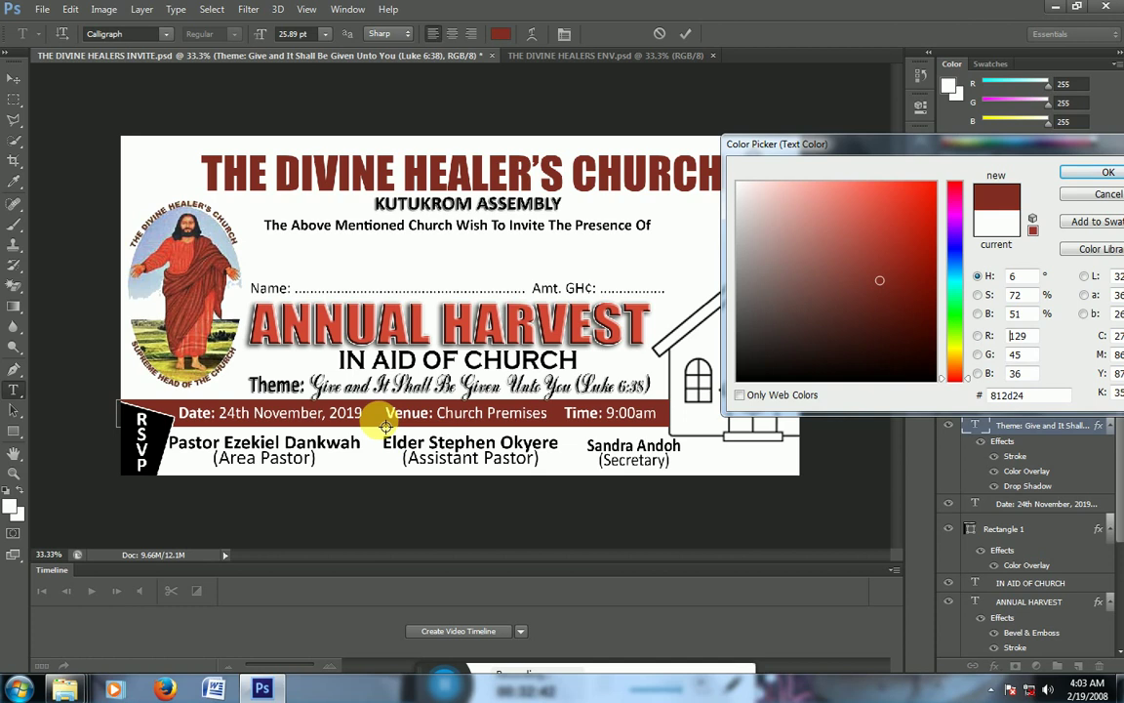
{"action": "left_click", "coordinate": [295, 325]}
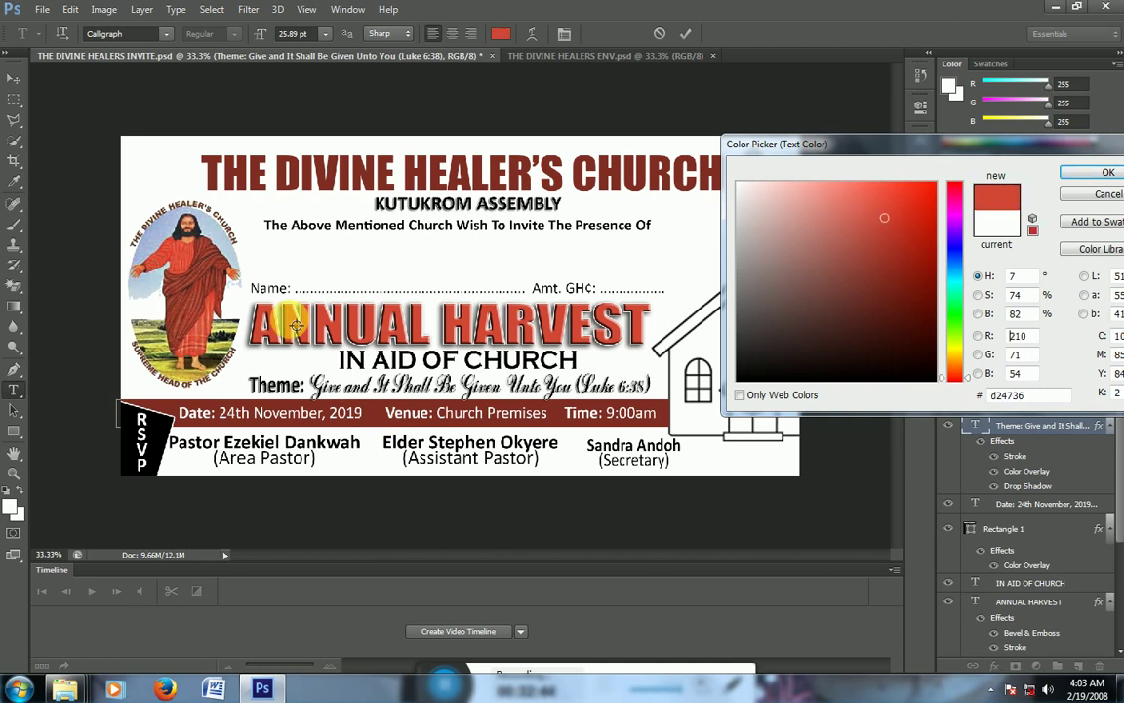
{"action": "left_click", "coordinate": [1079, 176]}
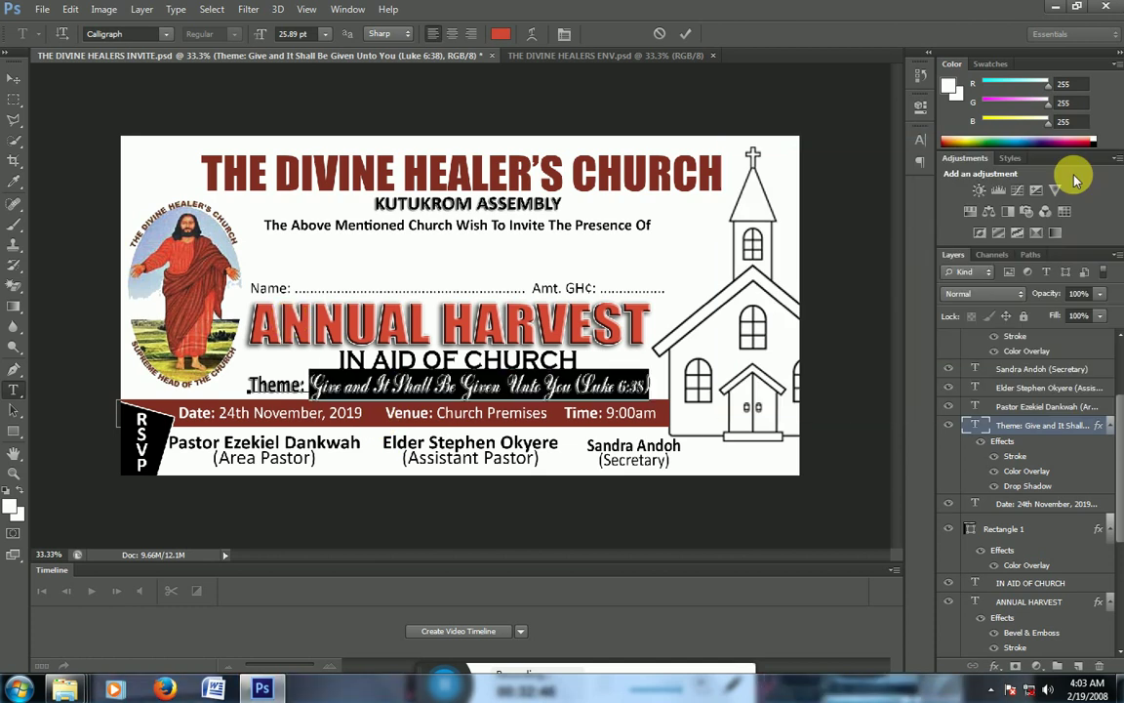
{"action": "left_click", "coordinate": [517, 385]}
{"action": "left_click_drag", "start_coordinate": [310, 386], "coordinate": [670, 391]}
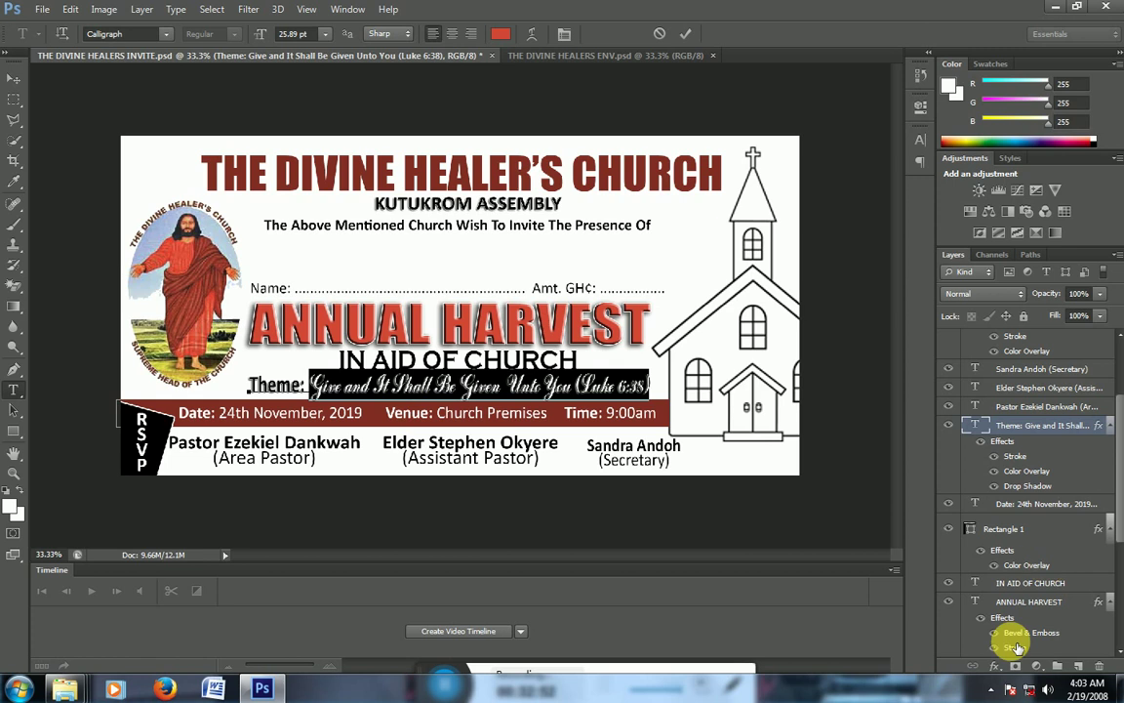
Turn off the theme line's colour overlay and select the word 'Theme:'
{"action": "left_click", "coordinate": [995, 666]}
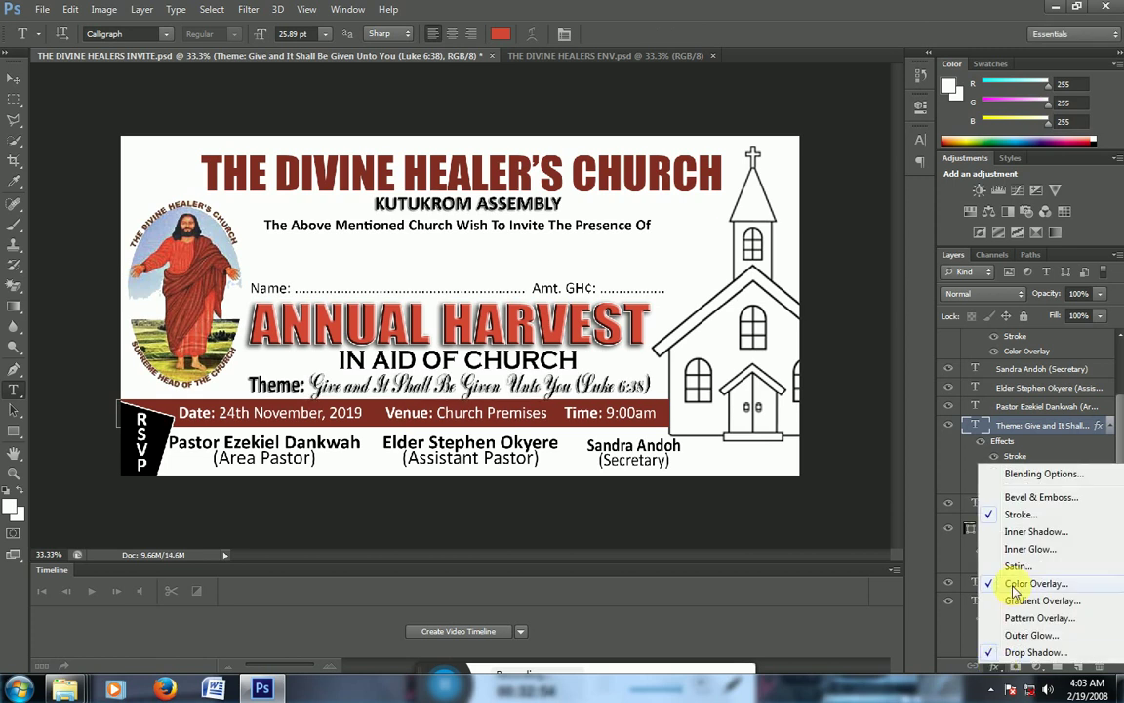
{"action": "left_click", "coordinate": [999, 582]}
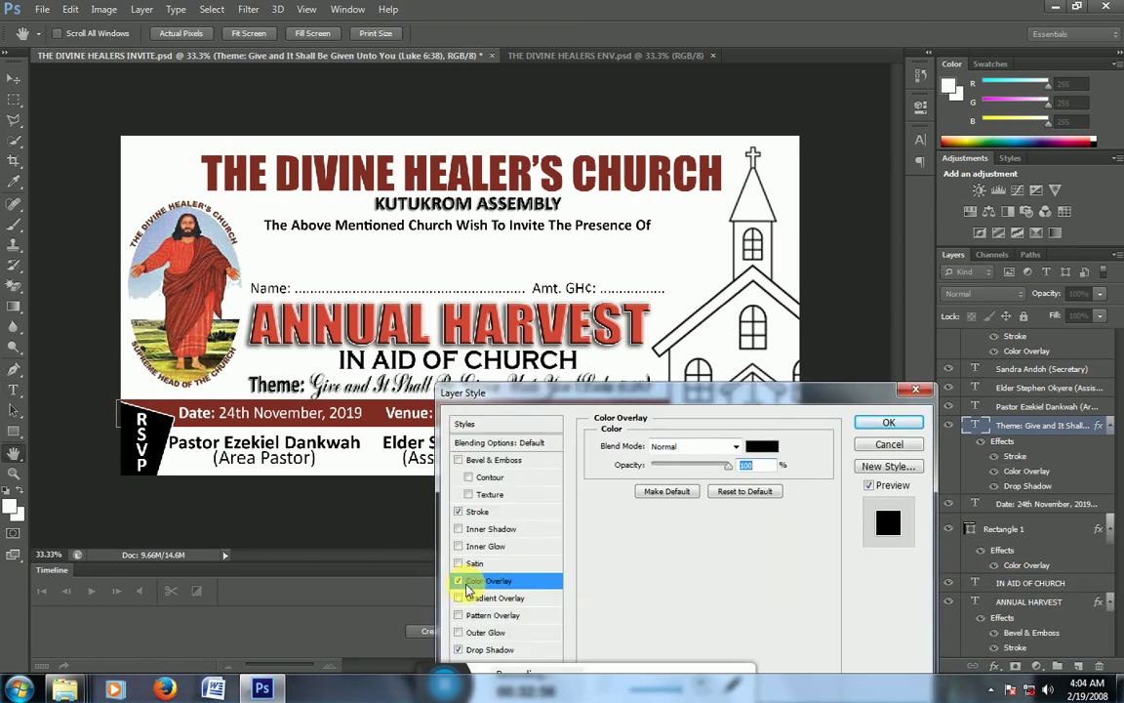
{"action": "left_click", "coordinate": [457, 581]}
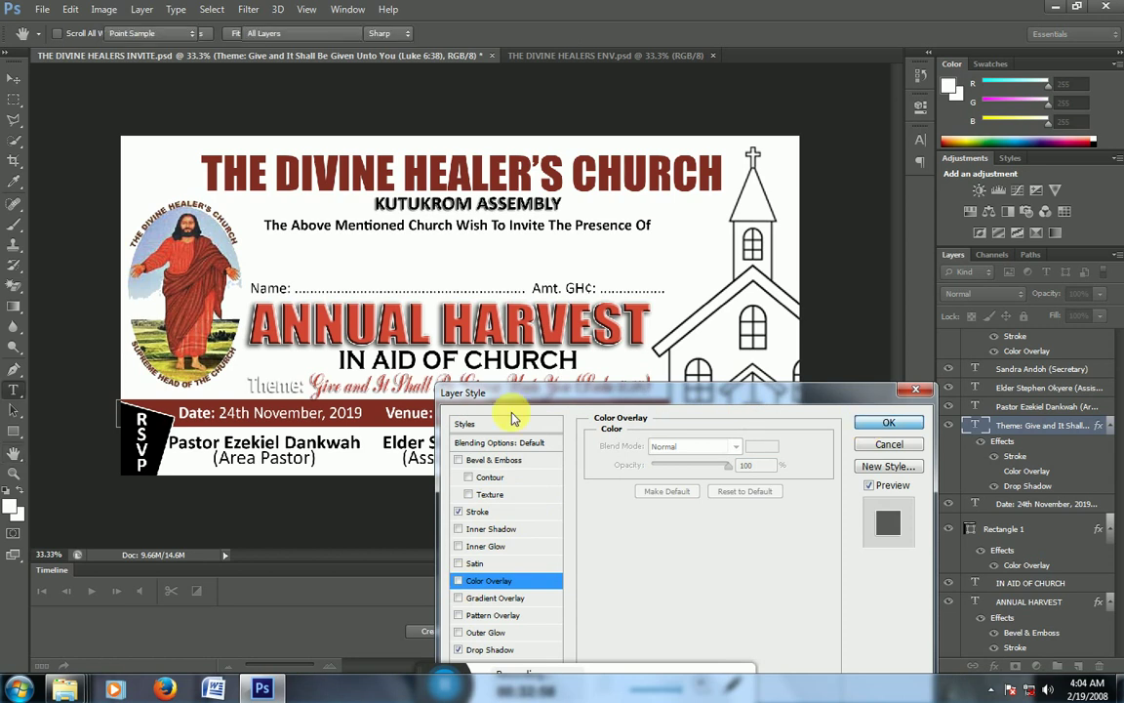
{"action": "left_click", "coordinate": [870, 429]}
{"action": "key", "text": "t"}
{"action": "left_click_drag", "start_coordinate": [305, 383], "coordinate": [225, 400]}
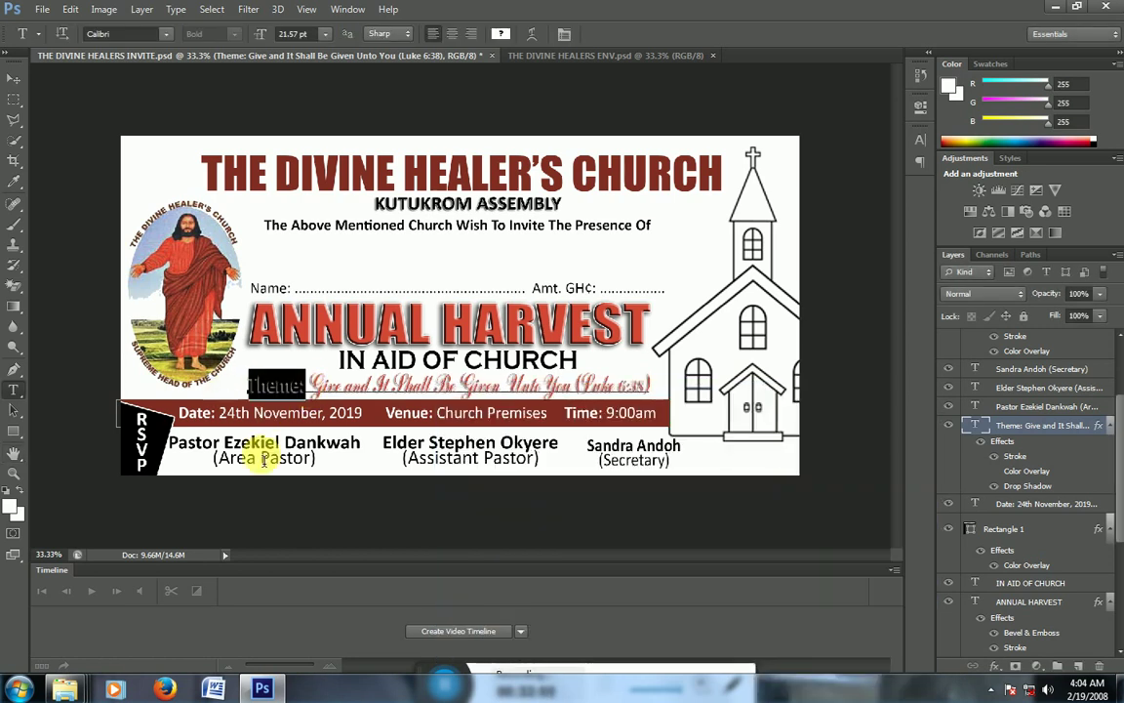
Colour the selected 'Theme:' label bright red (#fe0303) and commit the text
{"action": "left_click", "coordinate": [499, 33]}
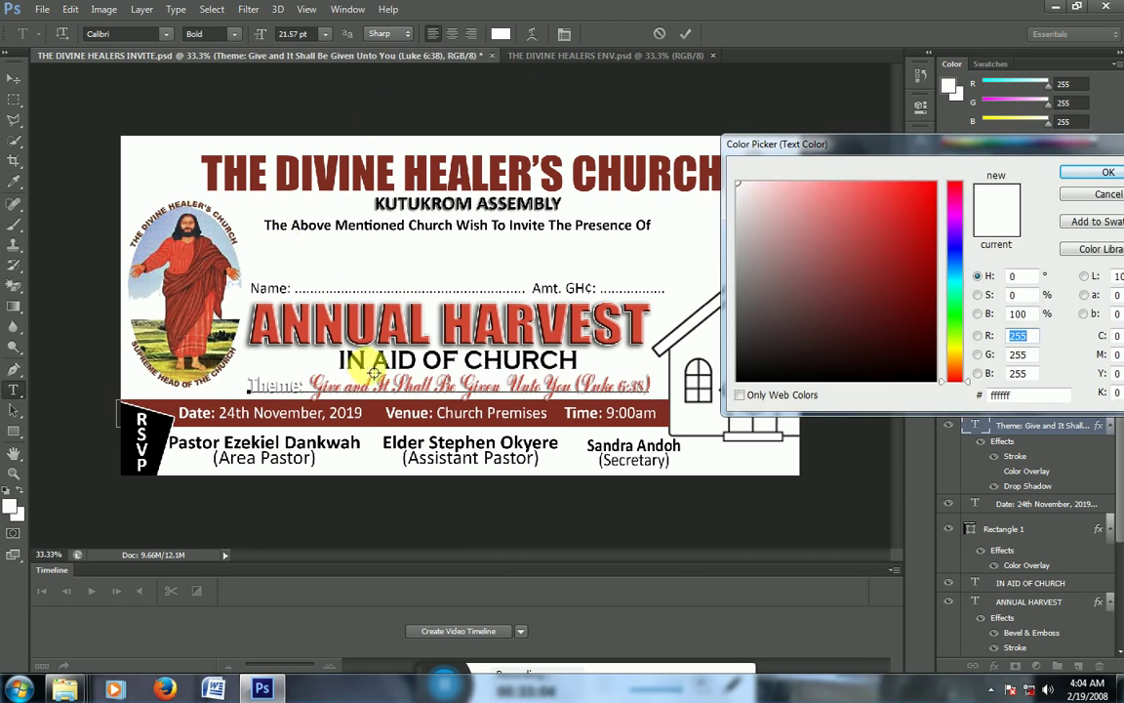
{"action": "left_click", "coordinate": [933, 182]}
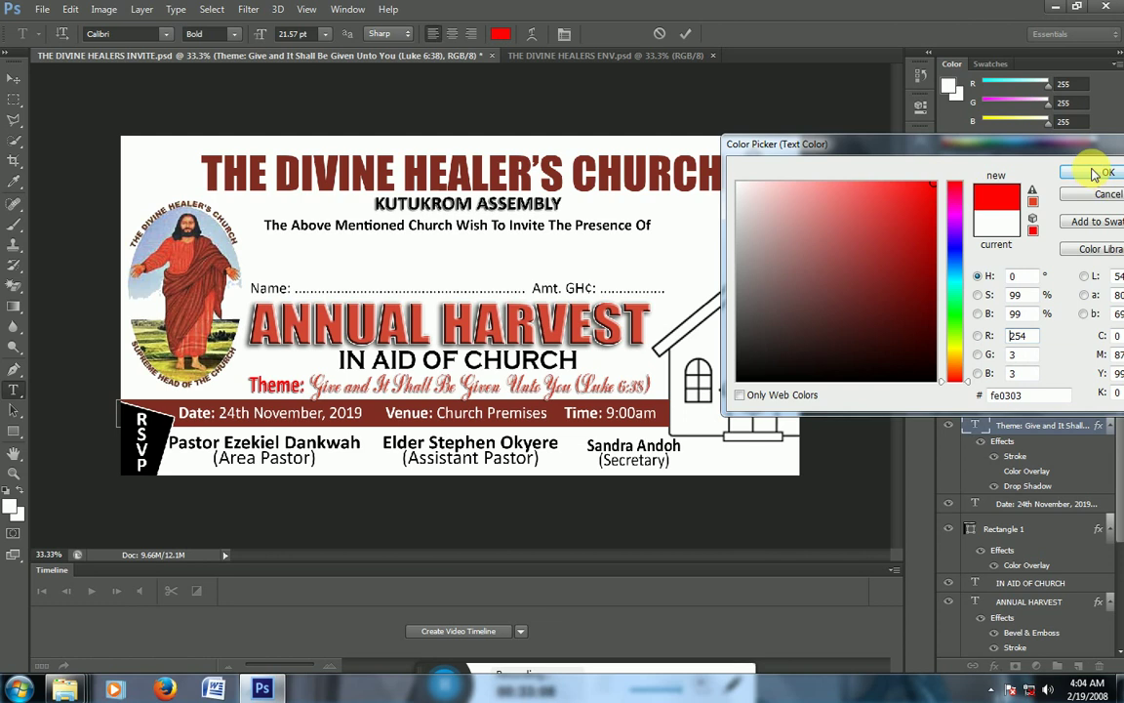
{"action": "left_click", "coordinate": [1095, 173]}
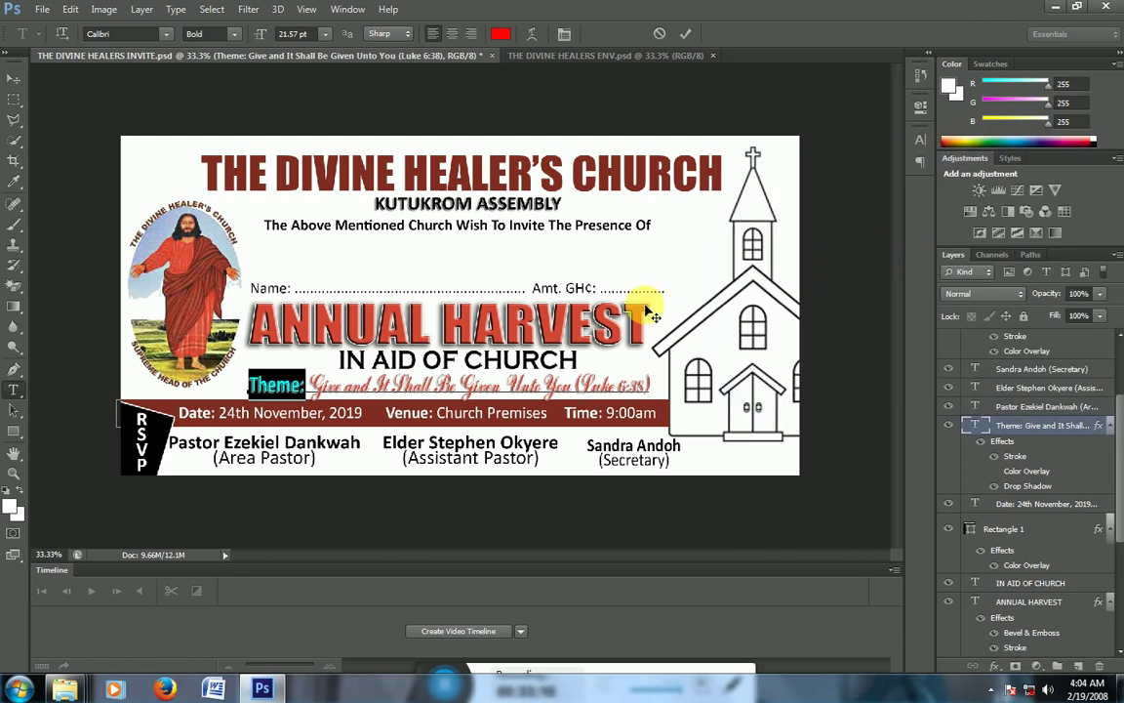
{"action": "left_click", "coordinate": [15, 79]}
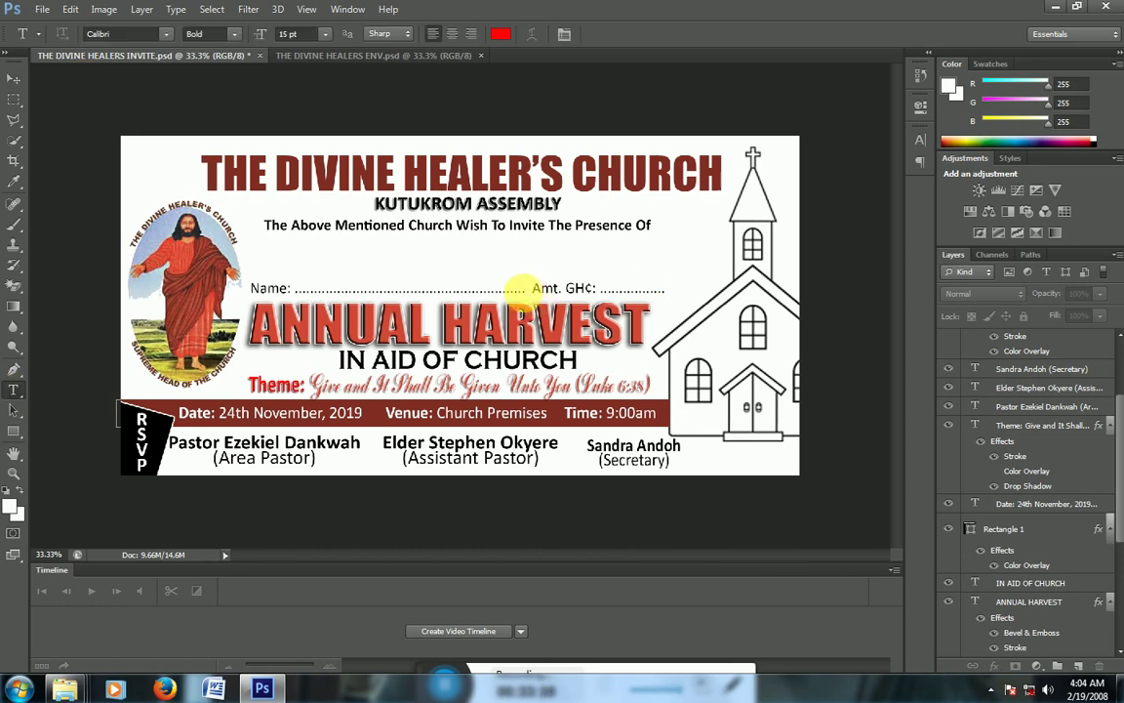
Replace the Name line's Amt. GHC field with extra dots and nudge the line right
{"action": "double_click", "coordinate": [531, 296]}
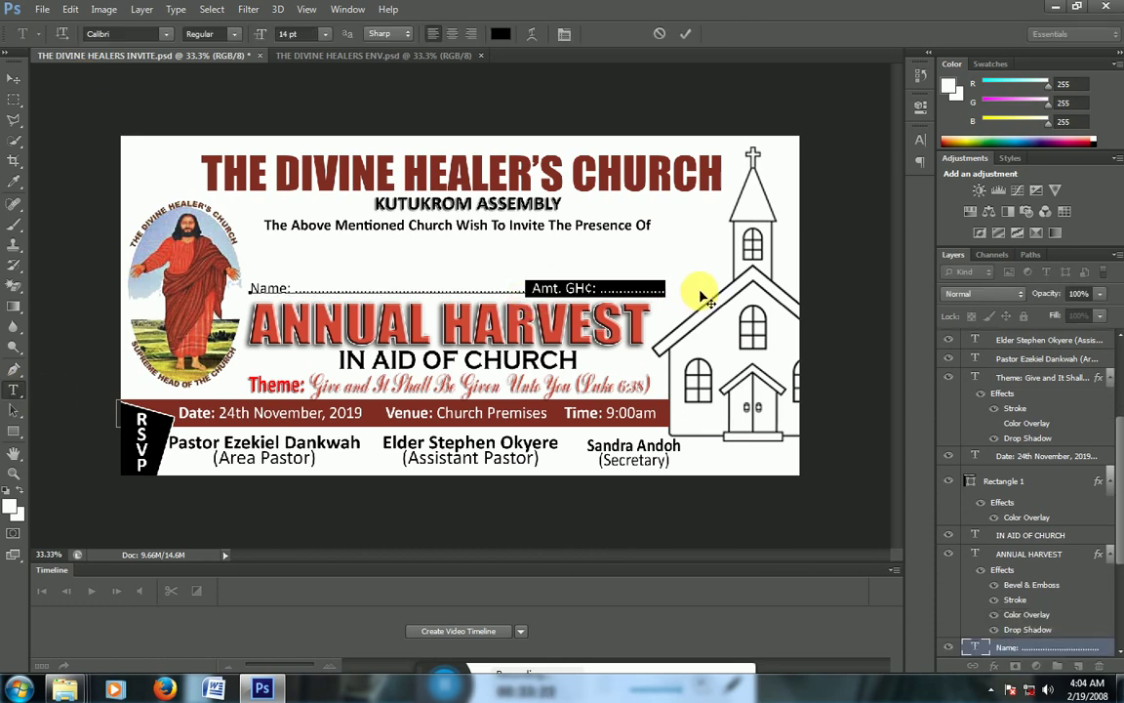
{"action": "key", "text": "Left"}
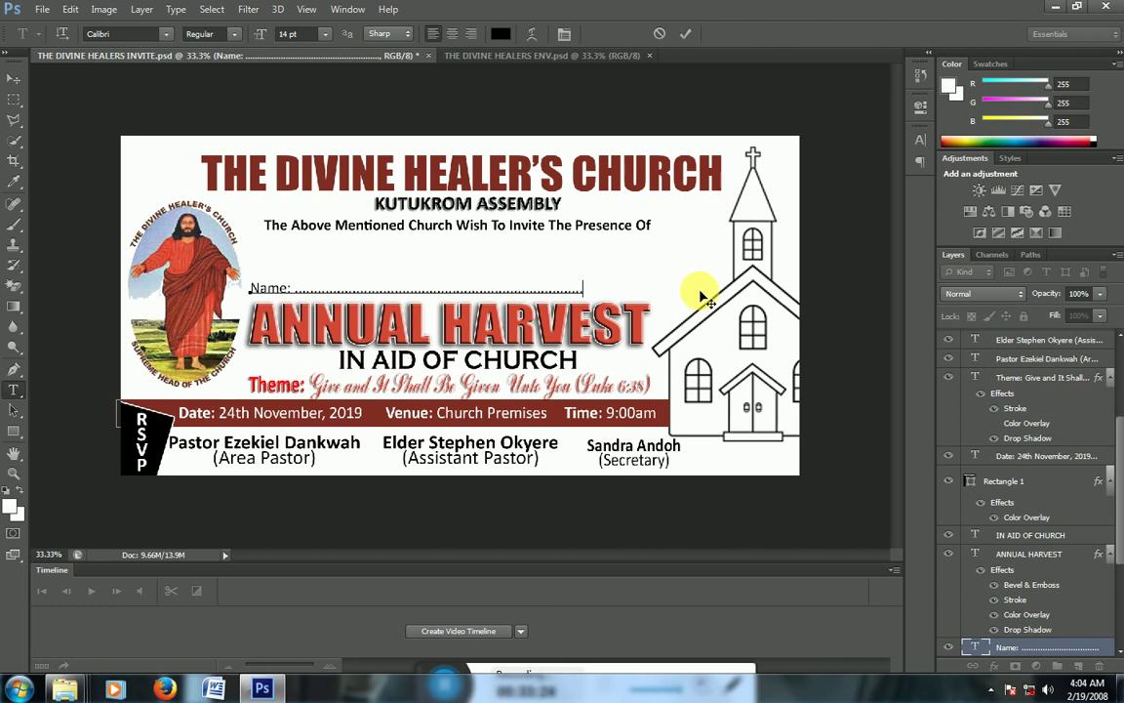
{"action": "type", "text": "...."}
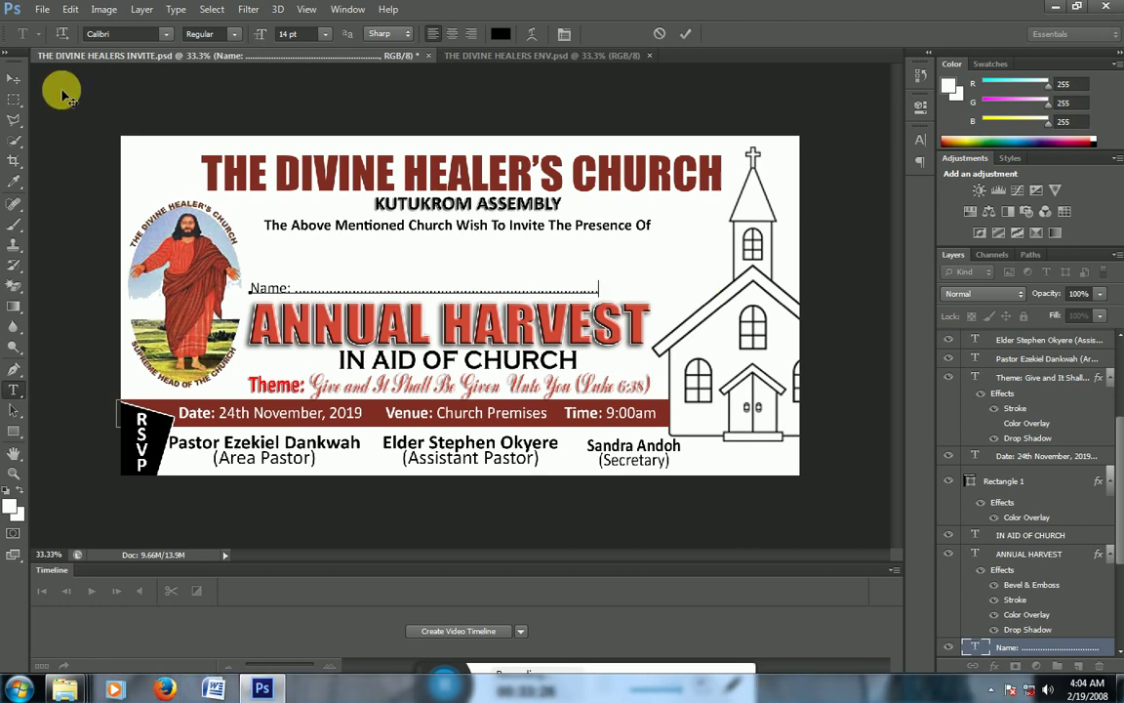
{"action": "left_click", "coordinate": [12, 83]}
{"action": "key", "text": "shift+Right"}
{"action": "key", "text": "shift+Right"}
{"action": "key", "text": "shift+Right"}
{"action": "key", "text": "shift+Right"}
{"action": "key", "text": "shift+Right"}
{"action": "key", "text": "shift+Right"}
{"action": "key", "text": "shift+Right"}
{"action": "key", "text": "shift+Right"}
{"action": "left_click", "coordinate": [244, 107]}
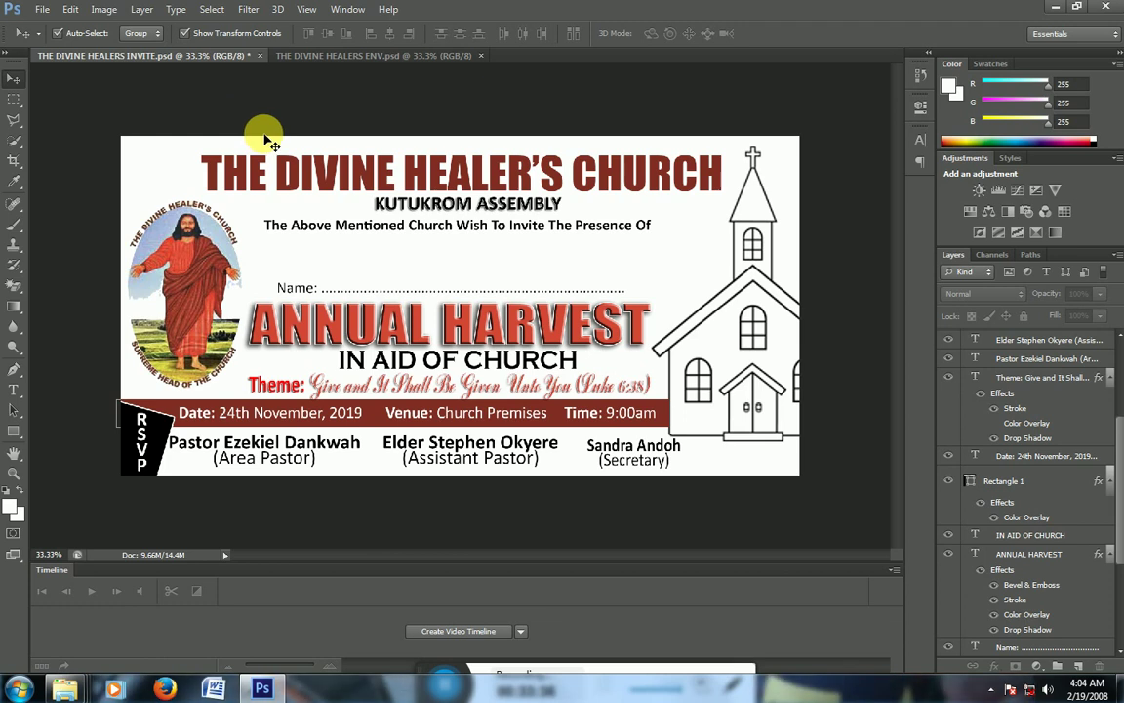
Save the card as THE DIVINE HEALERS INVITE.jpg in BABSON DESIGNS at JPEG quality 9 (High)
{"action": "left_click", "coordinate": [46, 13]}
{"action": "left_click", "coordinate": [102, 196]}
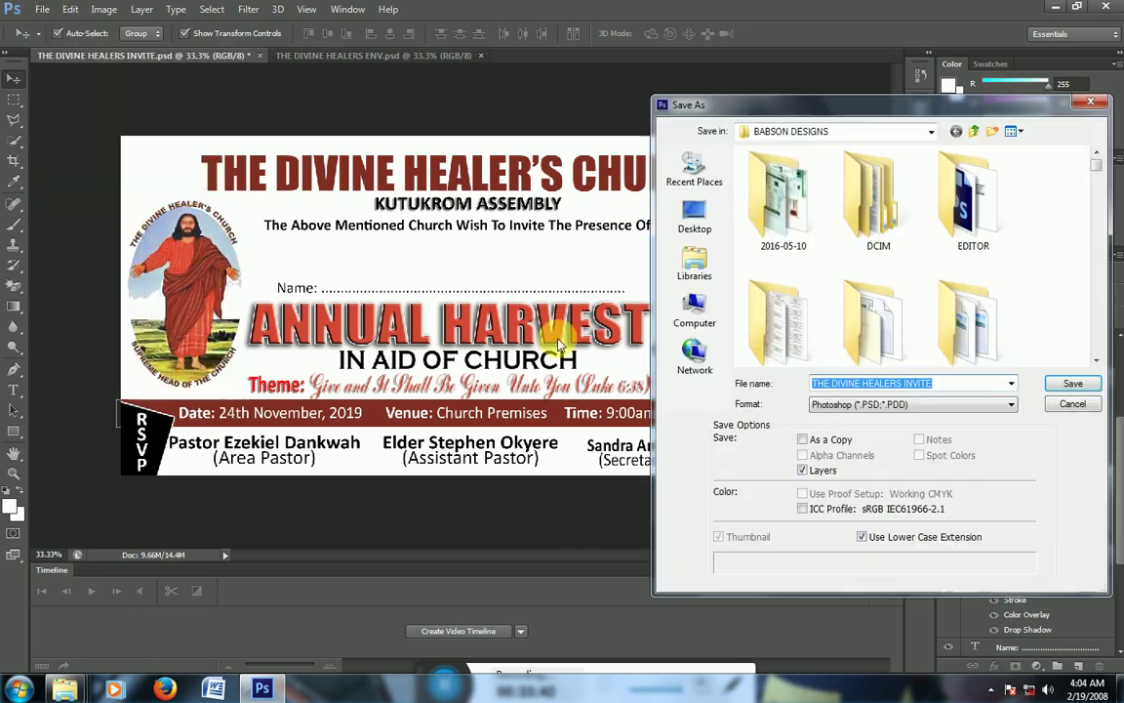
{"action": "left_click", "coordinate": [845, 405]}
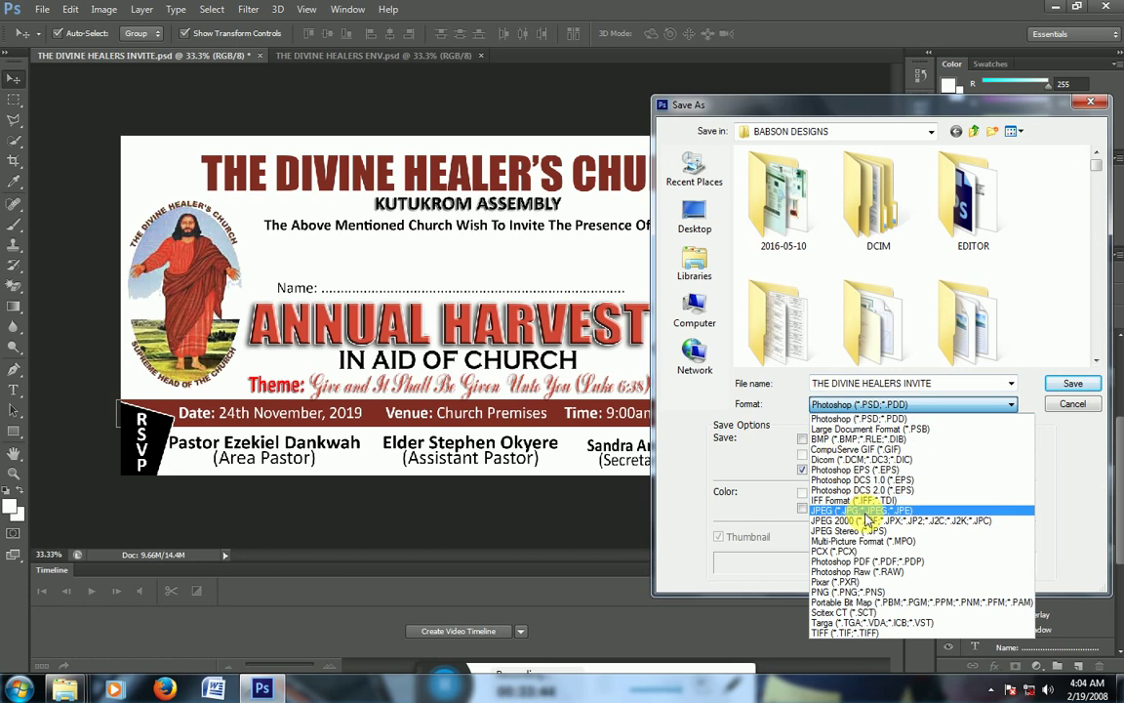
{"action": "left_click", "coordinate": [862, 506]}
{"action": "left_click", "coordinate": [839, 404]}
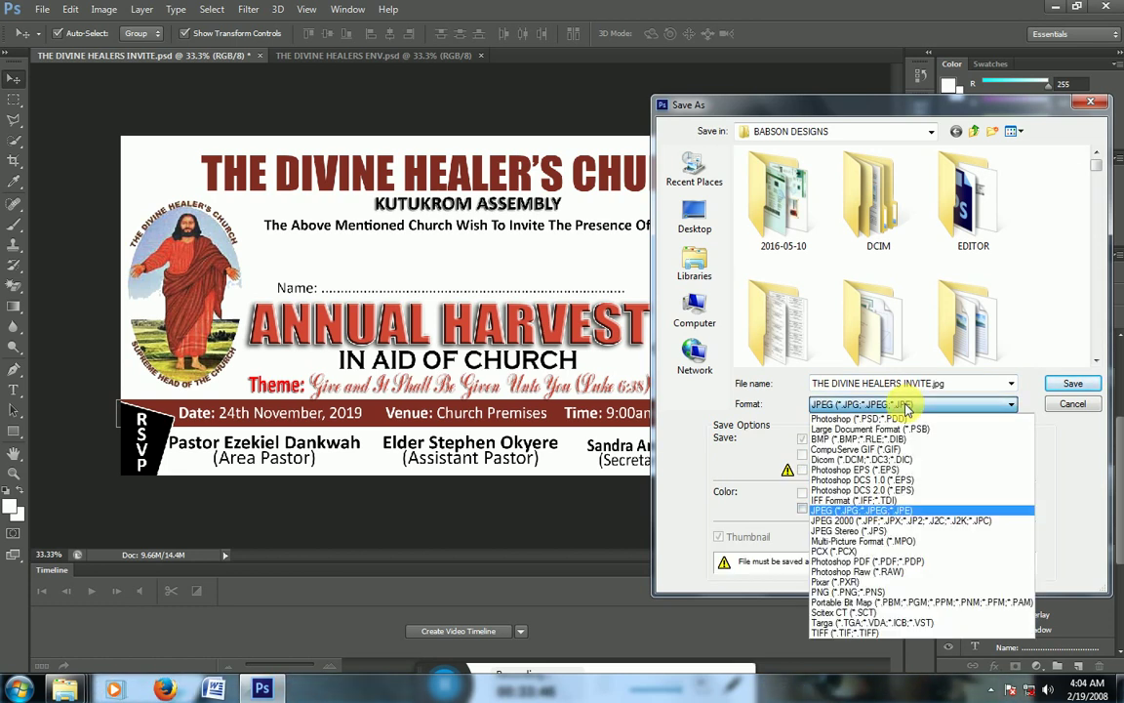
{"action": "left_click", "coordinate": [881, 511]}
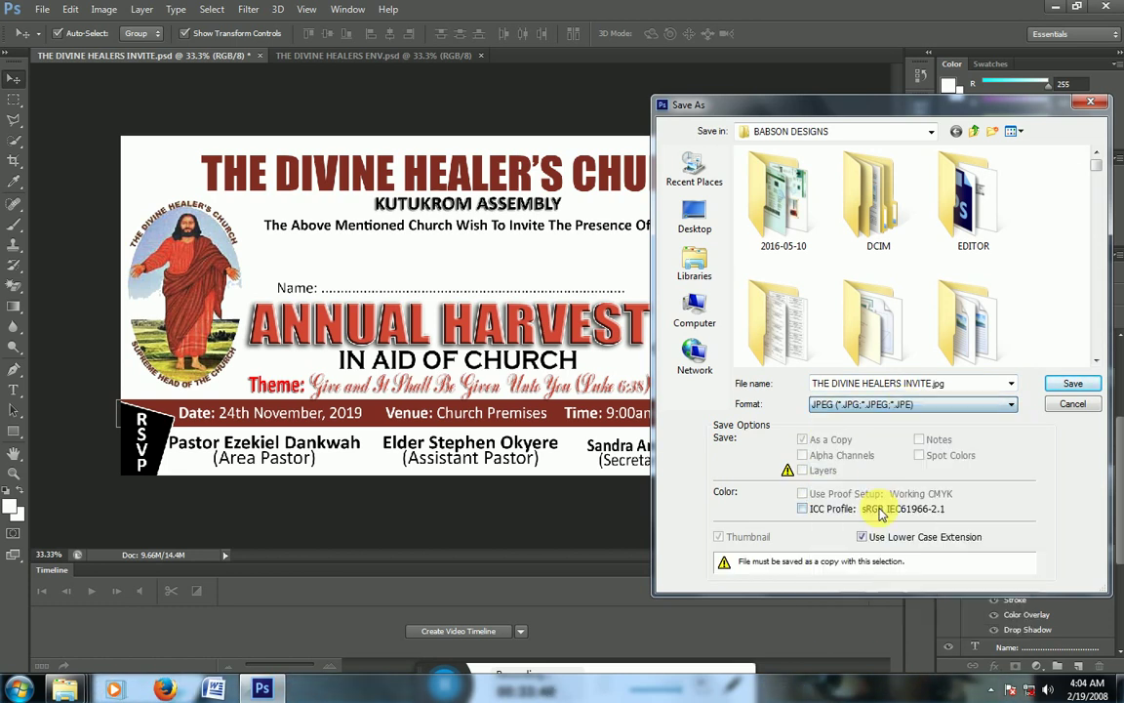
{"action": "left_click", "coordinate": [1072, 387]}
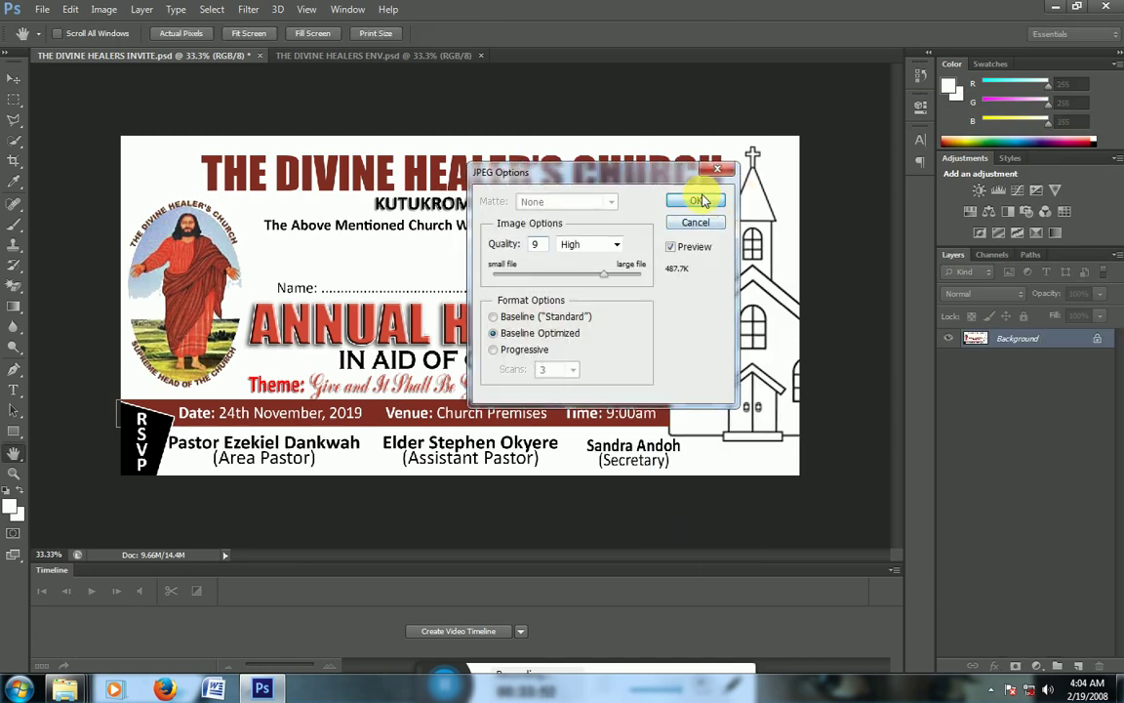
{"action": "left_click", "coordinate": [701, 200]}
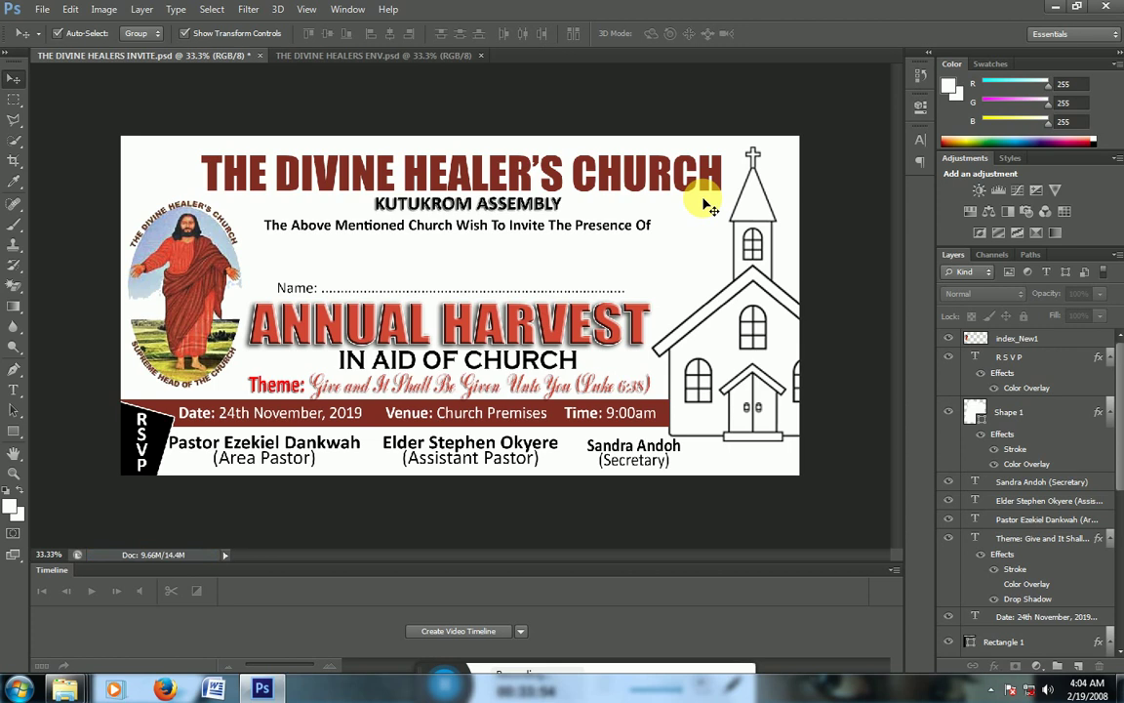
{"action": "left_click", "coordinate": [1060, 12]}
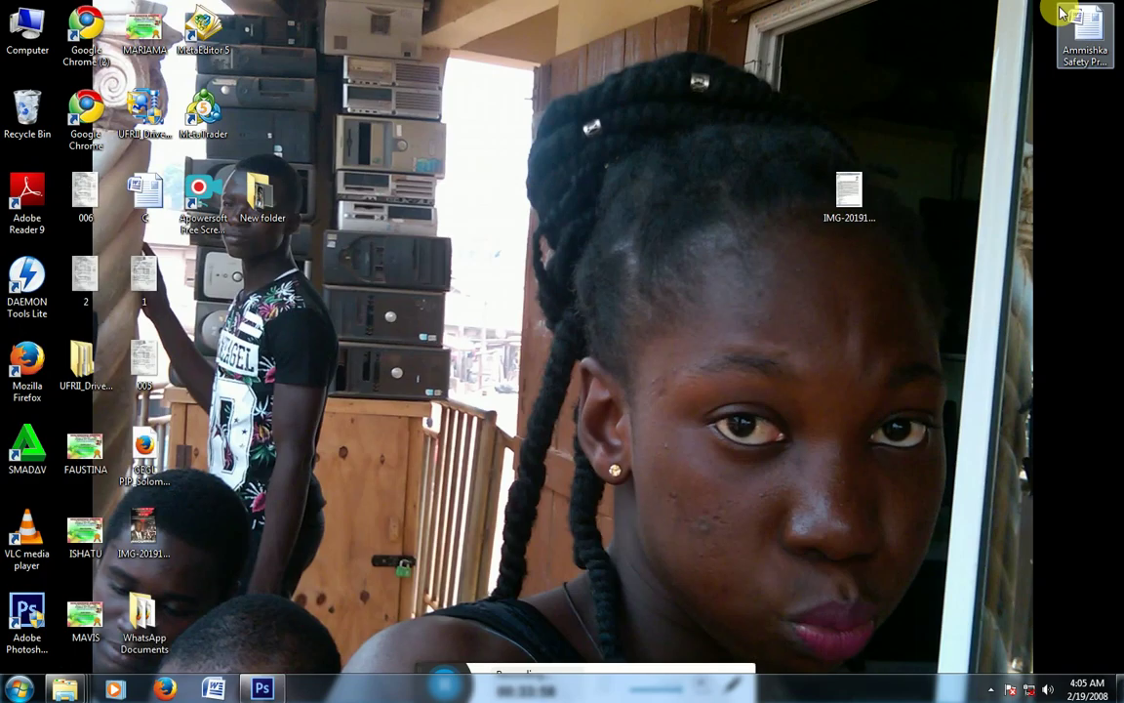
{"action": "right_click", "coordinate": [538, 296]}
{"action": "left_click", "coordinate": [572, 338]}
{"action": "right_click", "coordinate": [511, 279]}
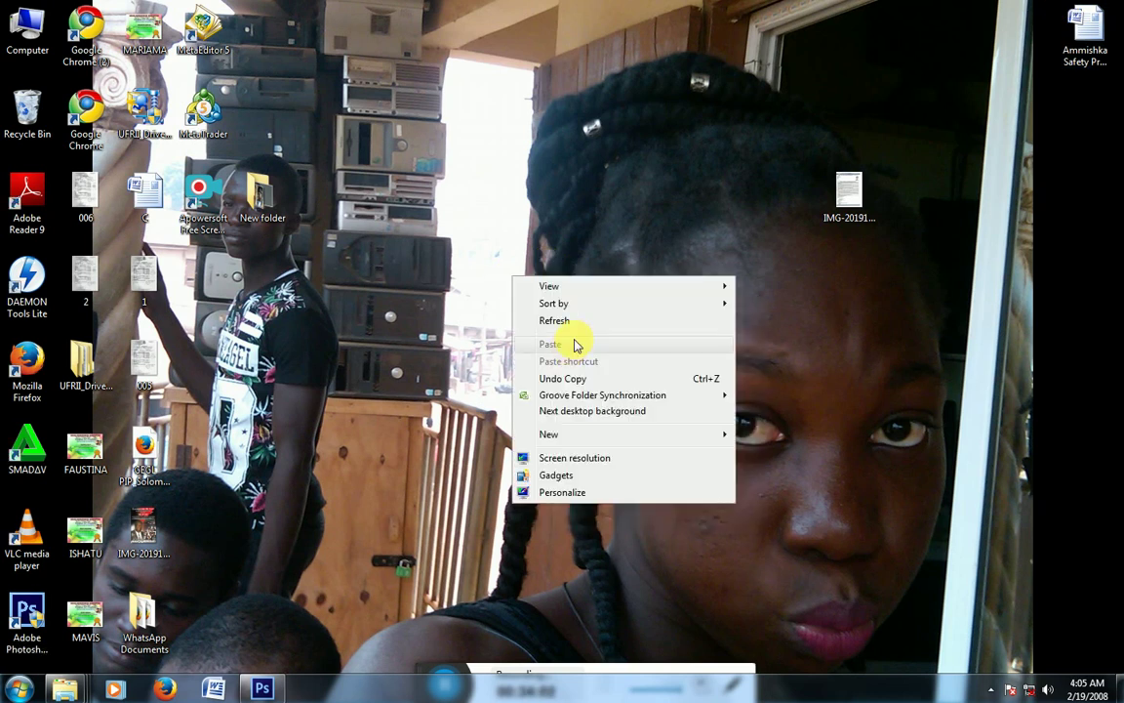
{"action": "left_click", "coordinate": [583, 320]}
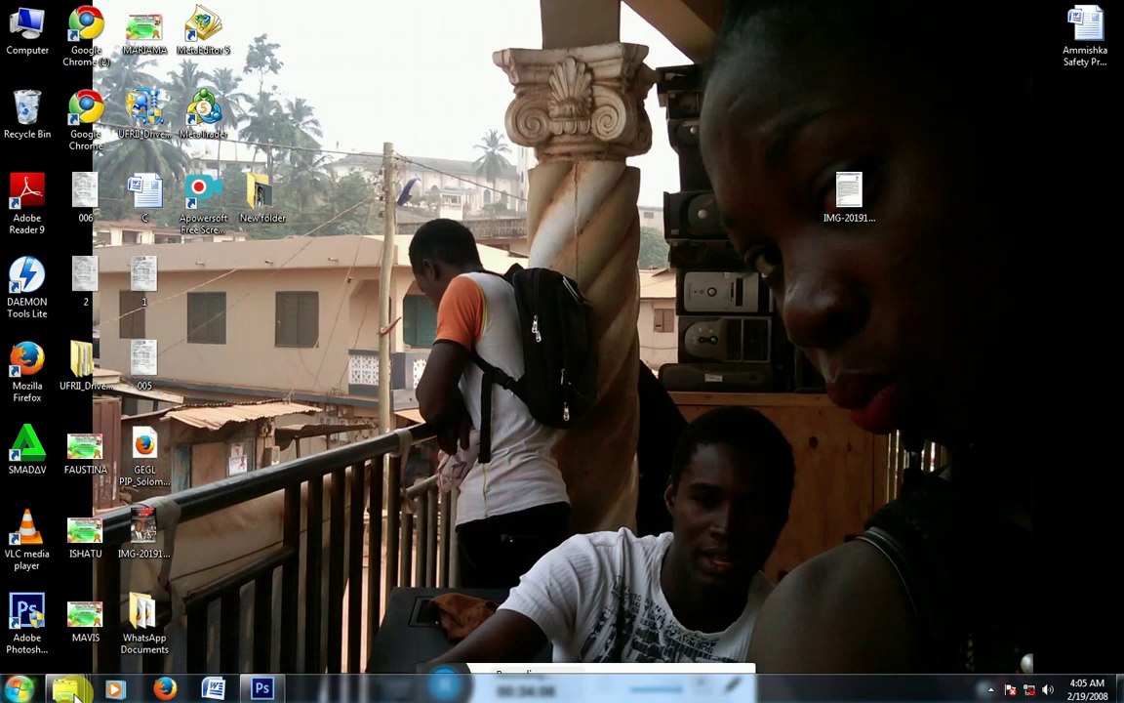
{"action": "left_click", "coordinate": [18, 688]}
{"action": "mouse_move", "coordinate": [103, 352]}
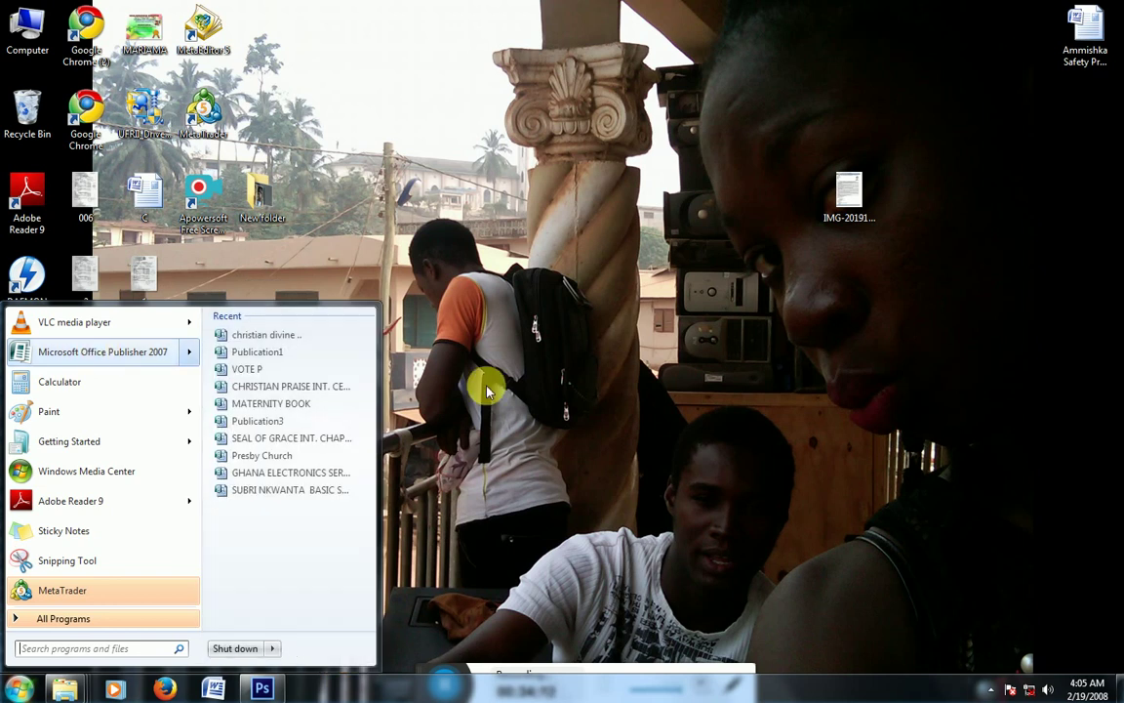
{"action": "left_click", "coordinate": [465, 341]}
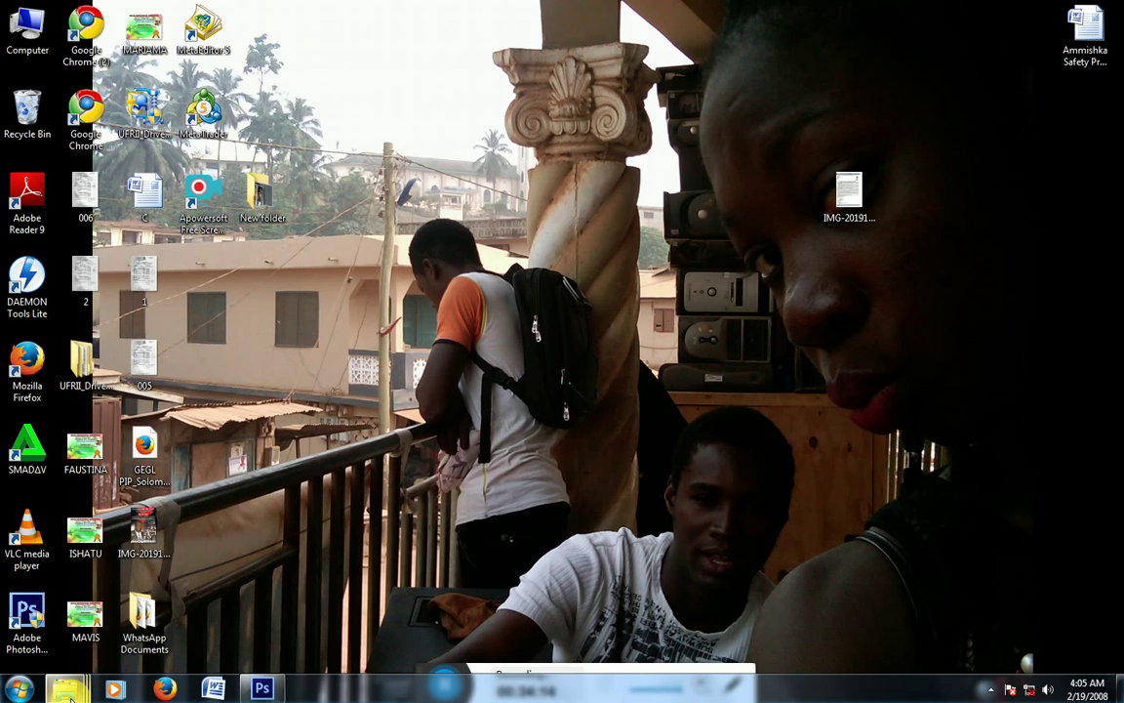
{"action": "mouse_move", "coordinate": [64, 689]}
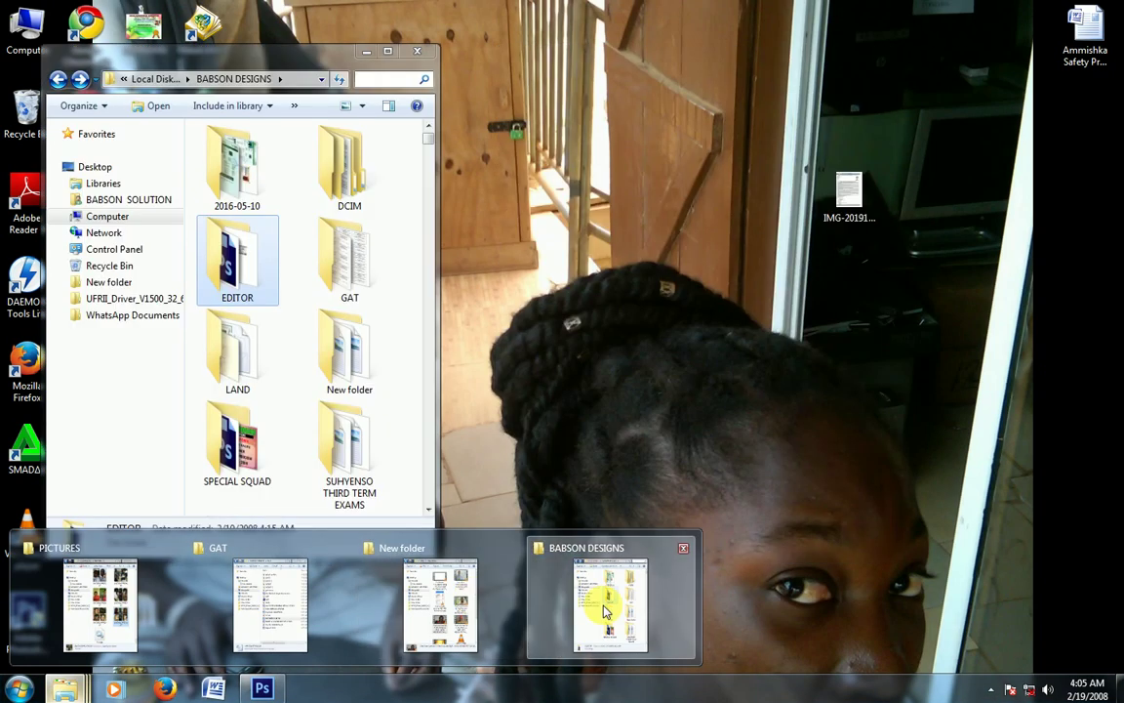
{"action": "left_click", "coordinate": [605, 607]}
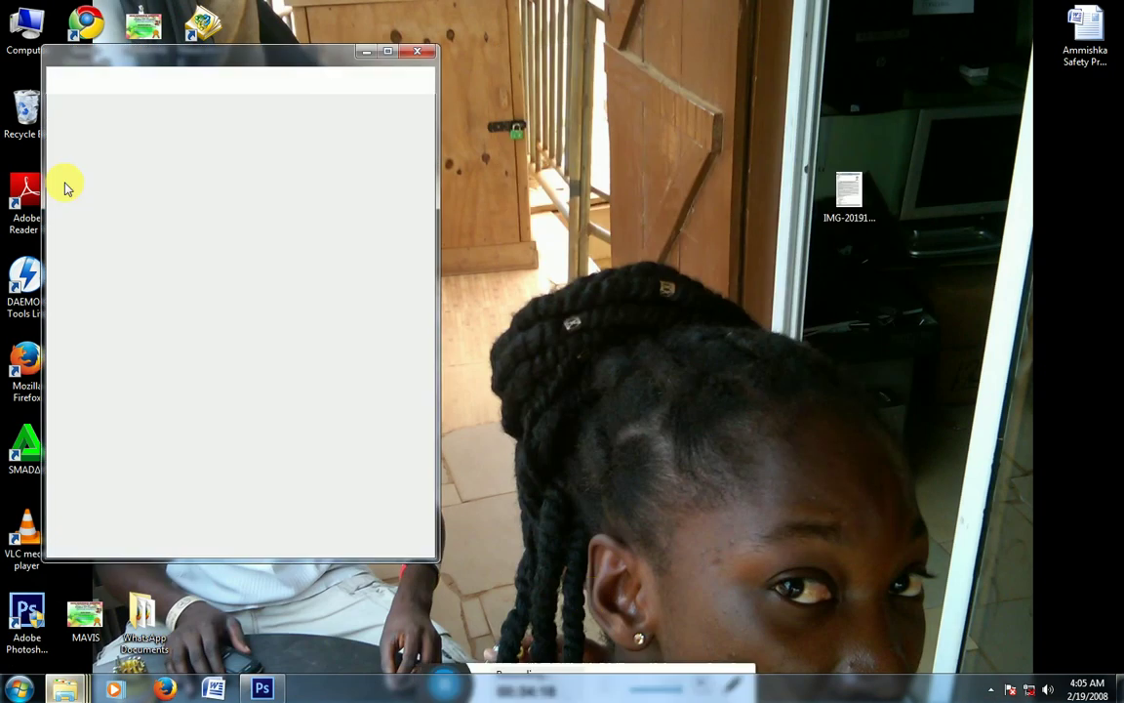
{"action": "left_click", "coordinate": [58, 79]}
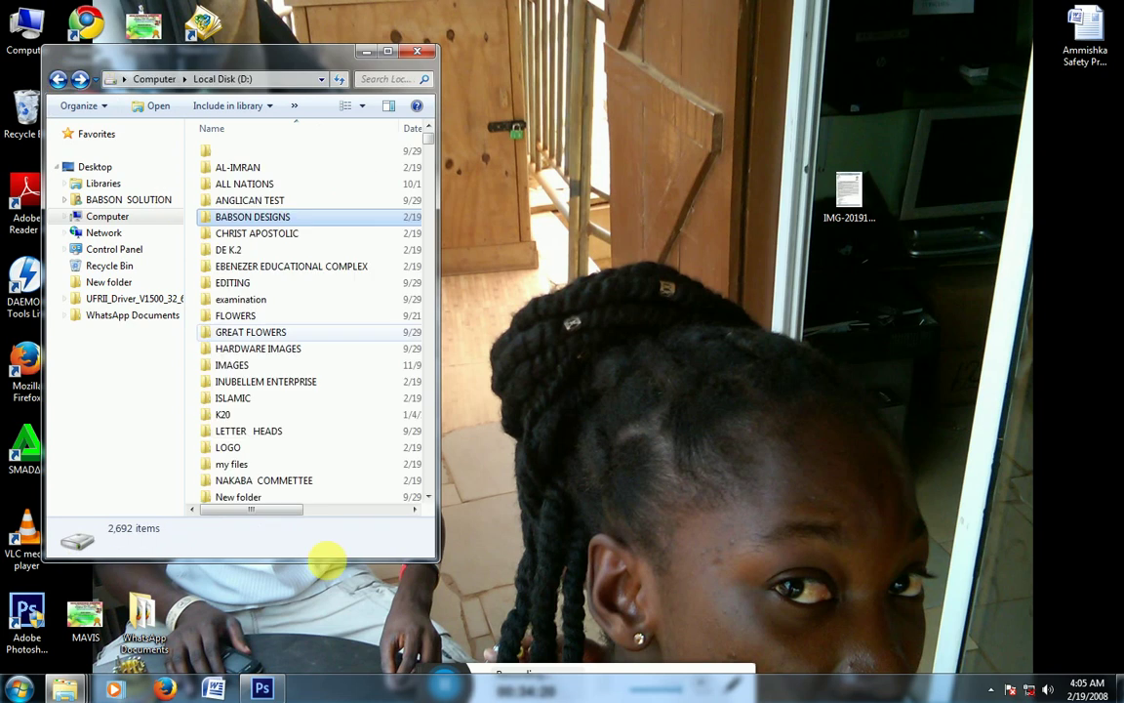
{"action": "left_click", "coordinate": [261, 689]}
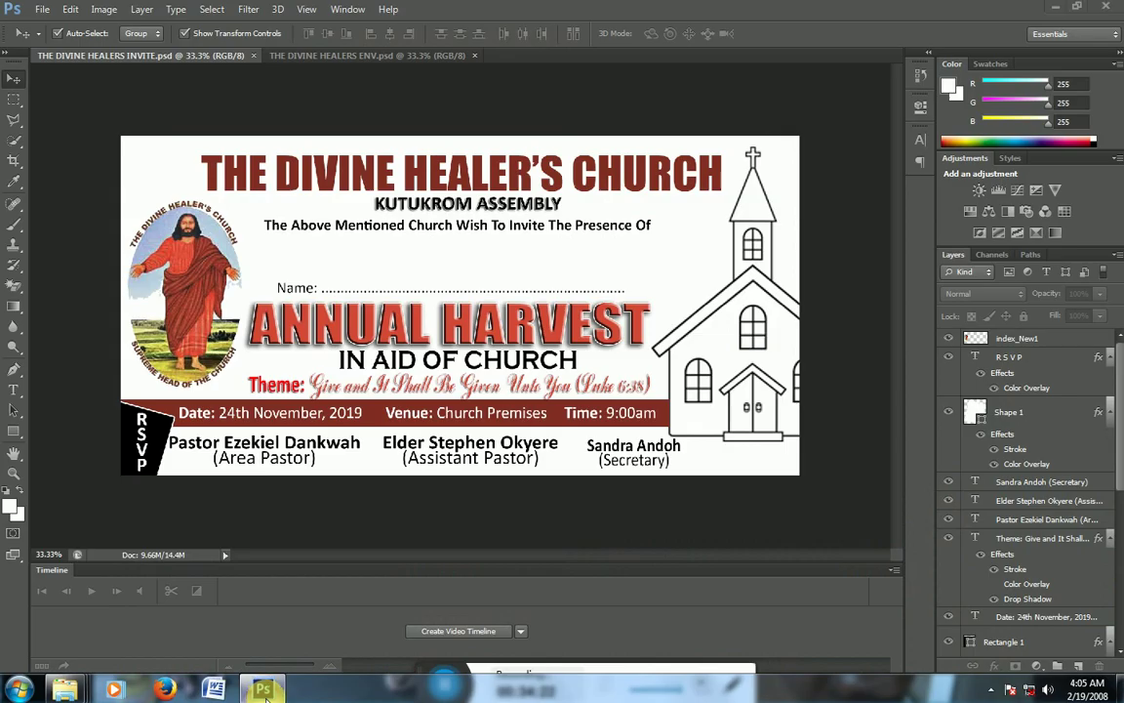